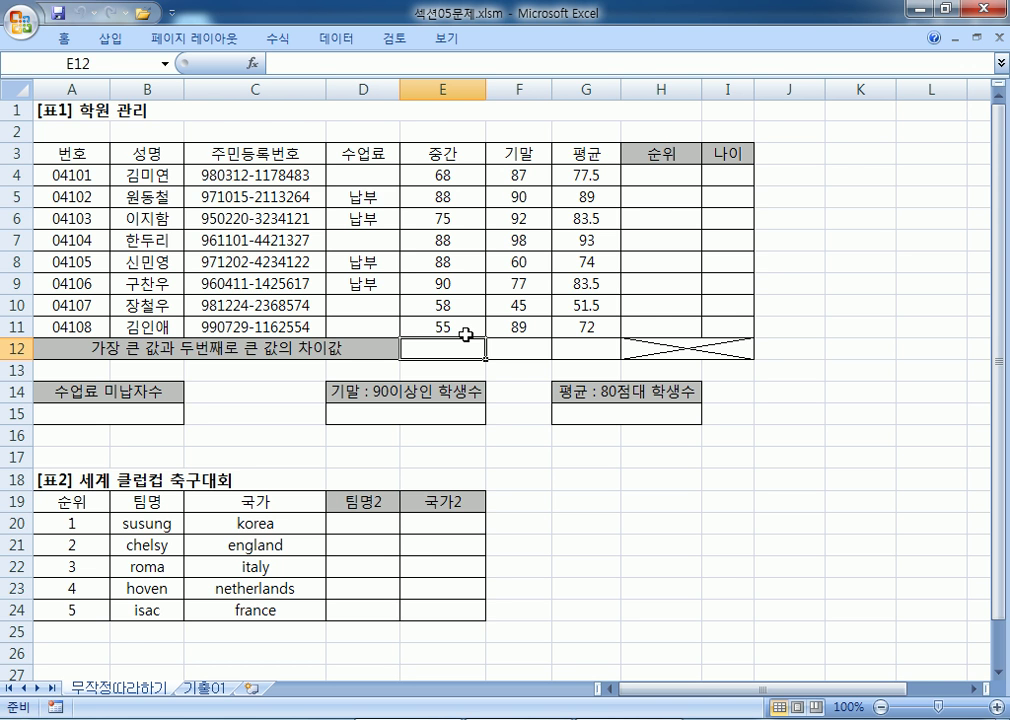
# Add the heading '문제1)' to the Notepad notes in Korean input
pyautogui.click(463, 719)
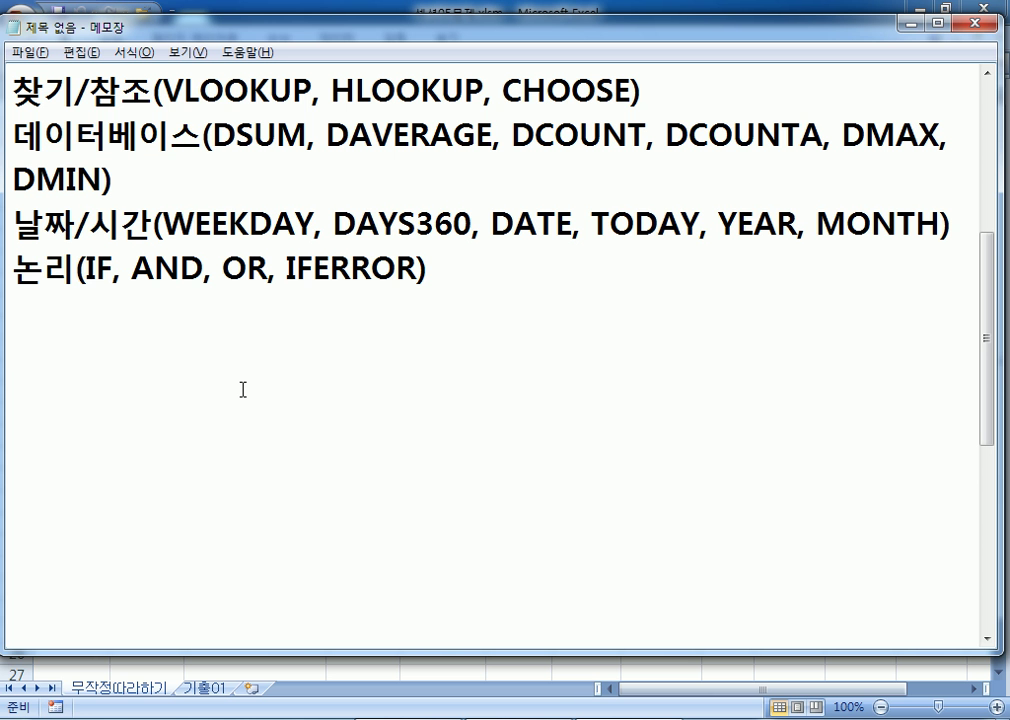
pyautogui.write('AN')
pyautogui.press('BackSpace')
pyautogui.press('BackSpace')
pyautogui.press('Hangul')
pyautogui.write('문제1)')
pyautogui.press('Return')
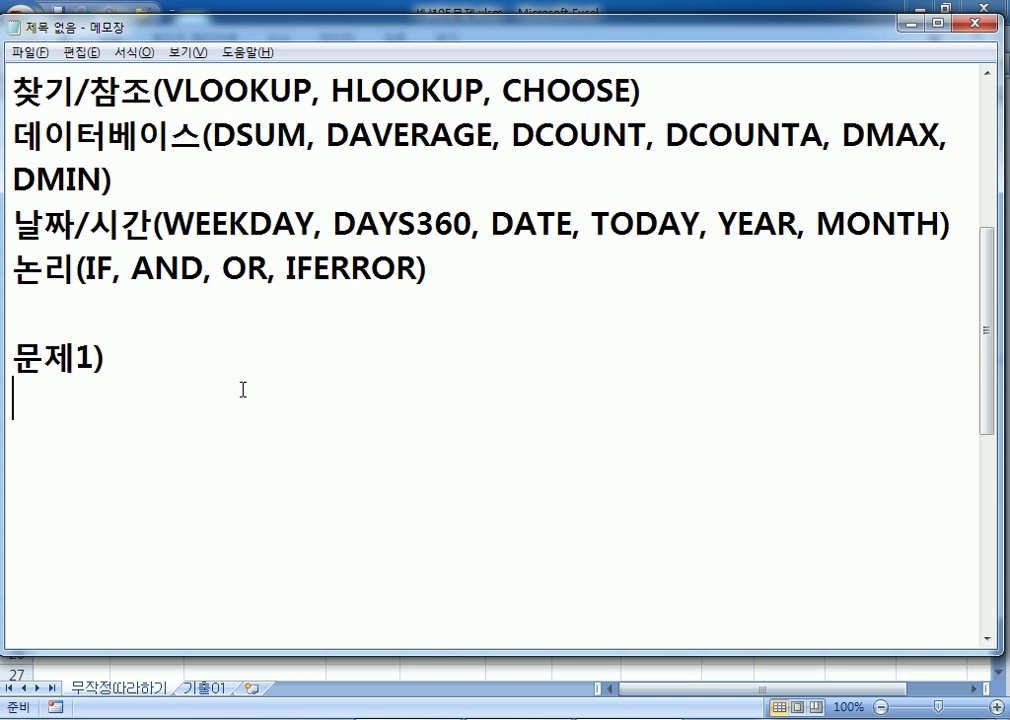
# Write the problem: difference between highest and second-highest midterm, final, average scores, hinting (MAX, LARGE)
pyautogui.write('중')
pyautogui.write('ㄴ')
pyautogui.press('BackSpace')
pyautogui.write('간, 기')
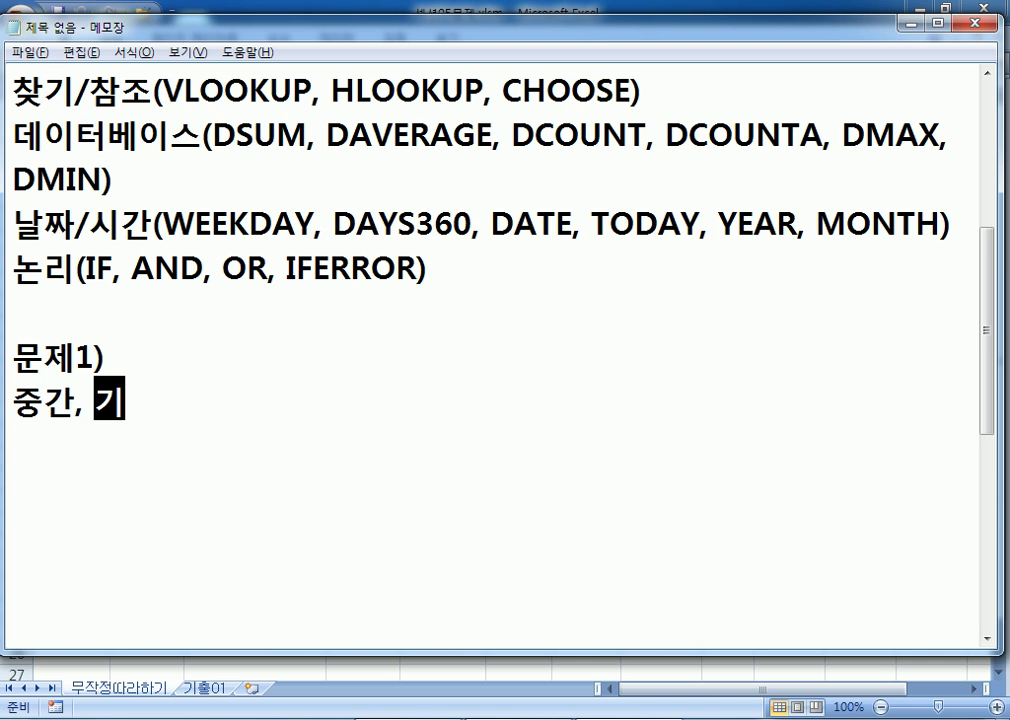
pyautogui.write('말, 평규ㄴ 에서 ')
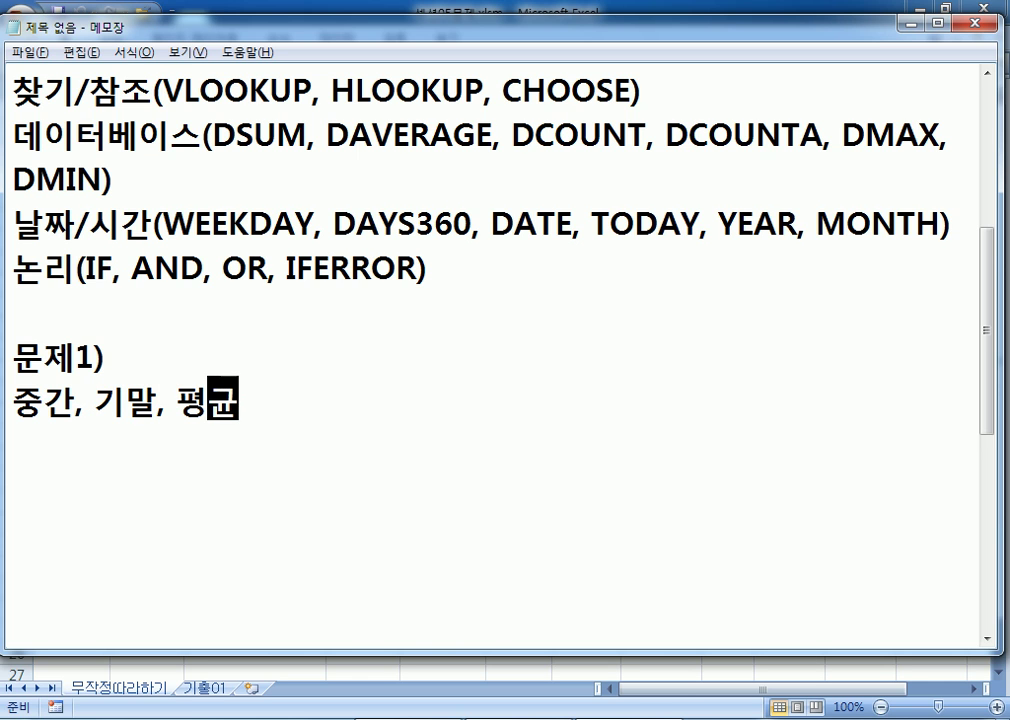
pyautogui.write('가장')
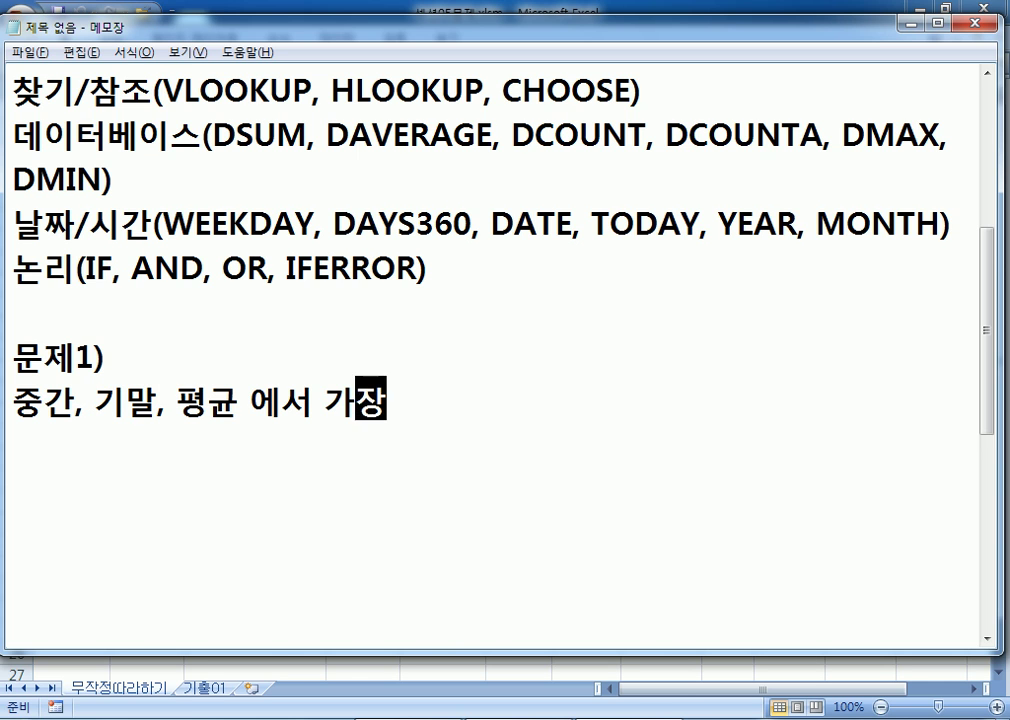
pyautogui.write(' 큰 점수오ㅏ 가')
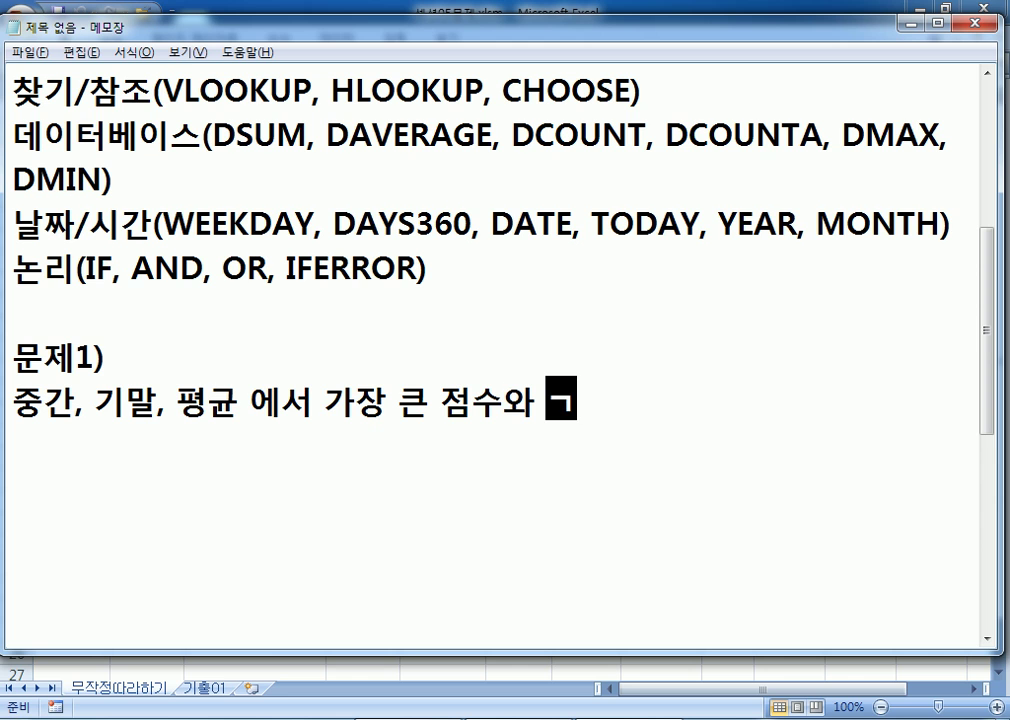
pyautogui.press('BackSpace')
pyautogui.press('BackSpace')
pyautogui.write('두1버ㄴ')
pyautogui.press('BackSpace')
pyautogui.press('BackSpace')
pyautogui.press('BackSpace')
pyautogui.press('BackSpace')
pyautogui.write('번째로 ')
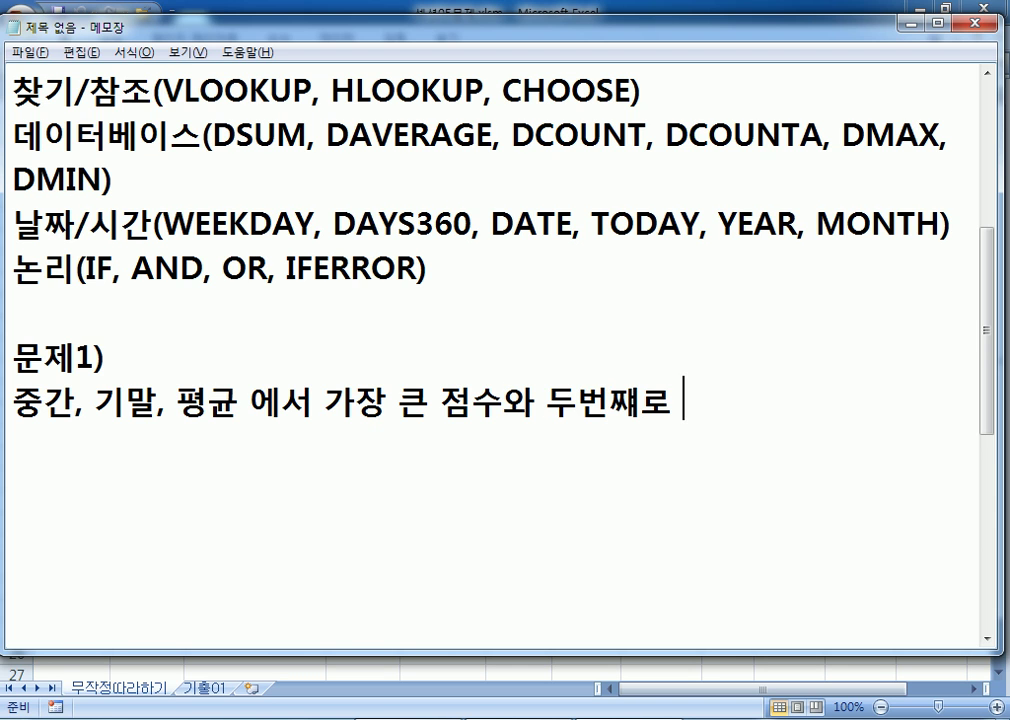
pyautogui.write('큰 점수의 차이')
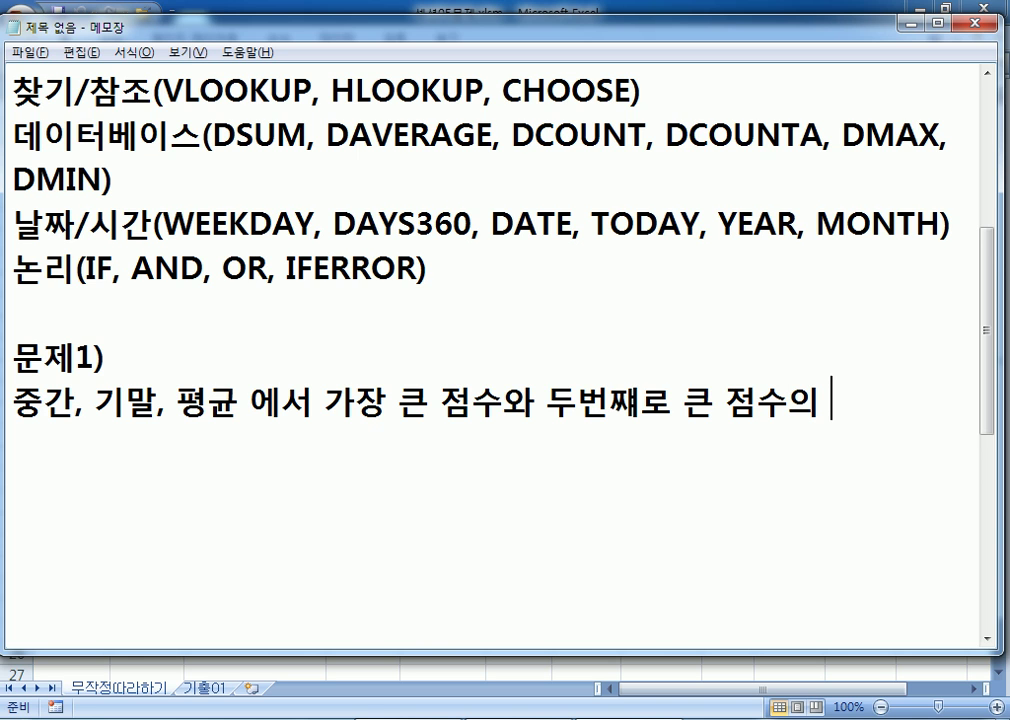
pyautogui.press('Left')
pyautogui.press('Left')
pyautogui.press('Left')
pyautogui.press('Left')
pyautogui.press('Left')
pyautogui.press('Left')
pyautogui.press('Left')
pyautogui.press('Left')
pyautogui.press('Left')
pyautogui.press('Left')
pyautogui.press('Left')
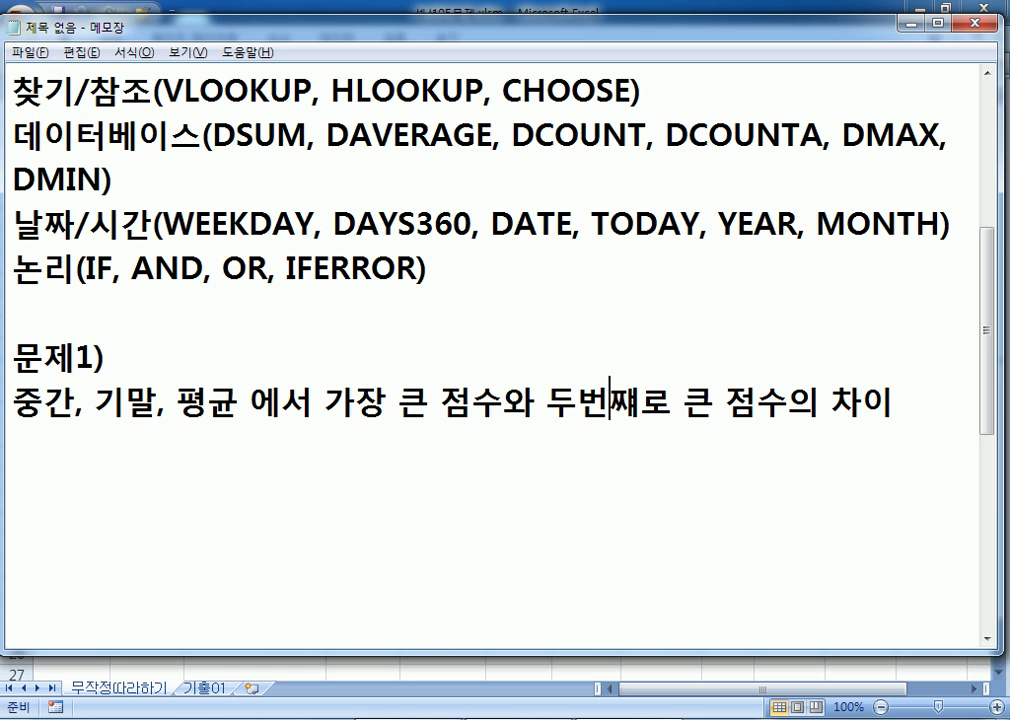
pyautogui.write('째')
pyautogui.press('BackSpace')
pyautogui.press('BackSpace')
pyautogui.press('End')
pyautogui.write('를')
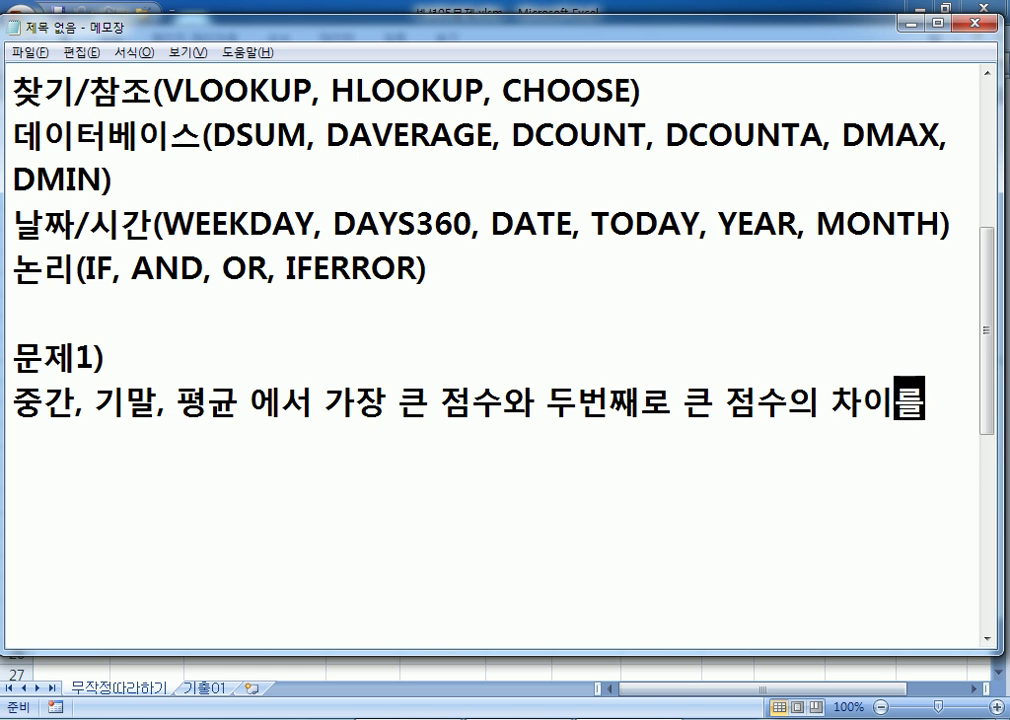
pyautogui.write(' 구하라.')
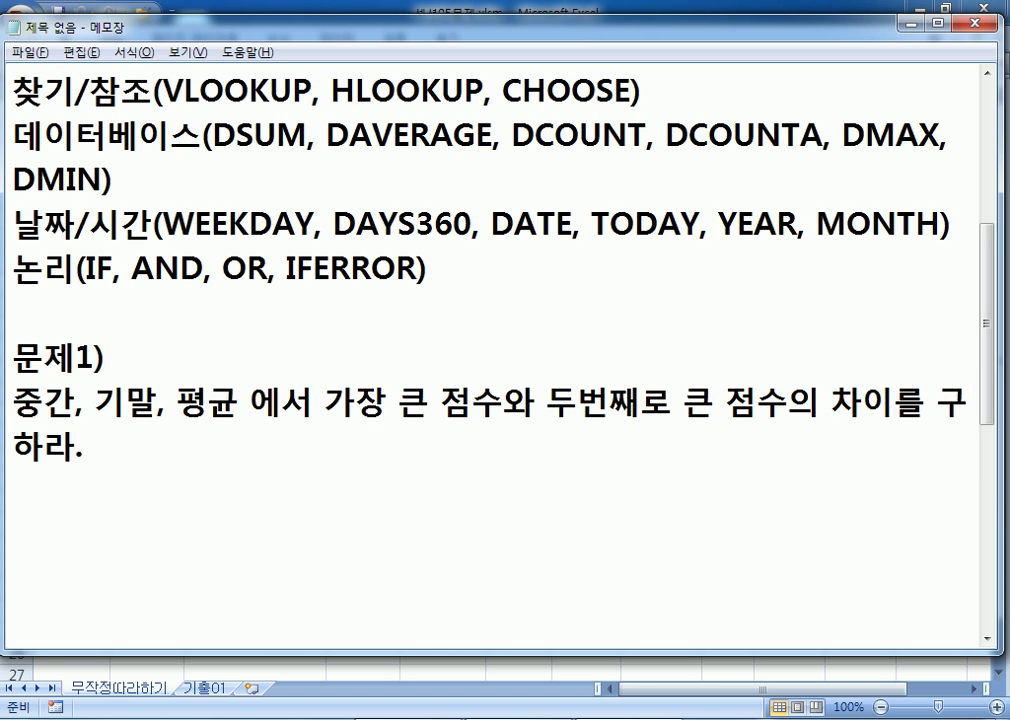
pyautogui.write('  (')
pyautogui.press('BackSpace')
pyautogui.press('BackSpace')
pyautogui.press('BackSpace')
pyautogui.write('(MAX, ')
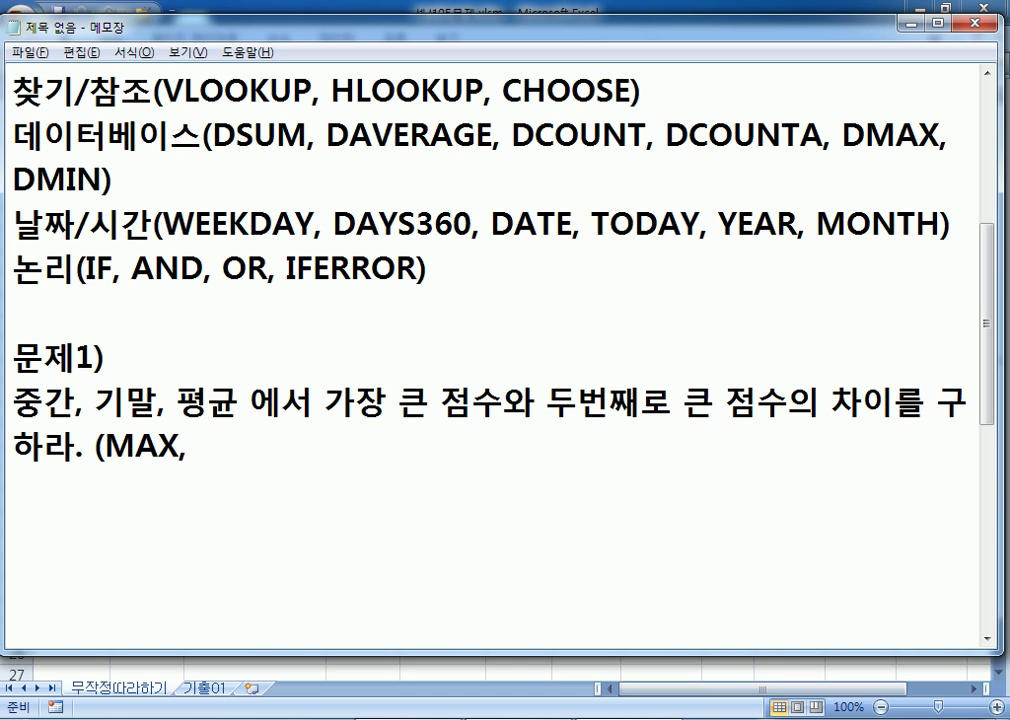
pyautogui.write('LARGE)')
pyautogui.press('Return')
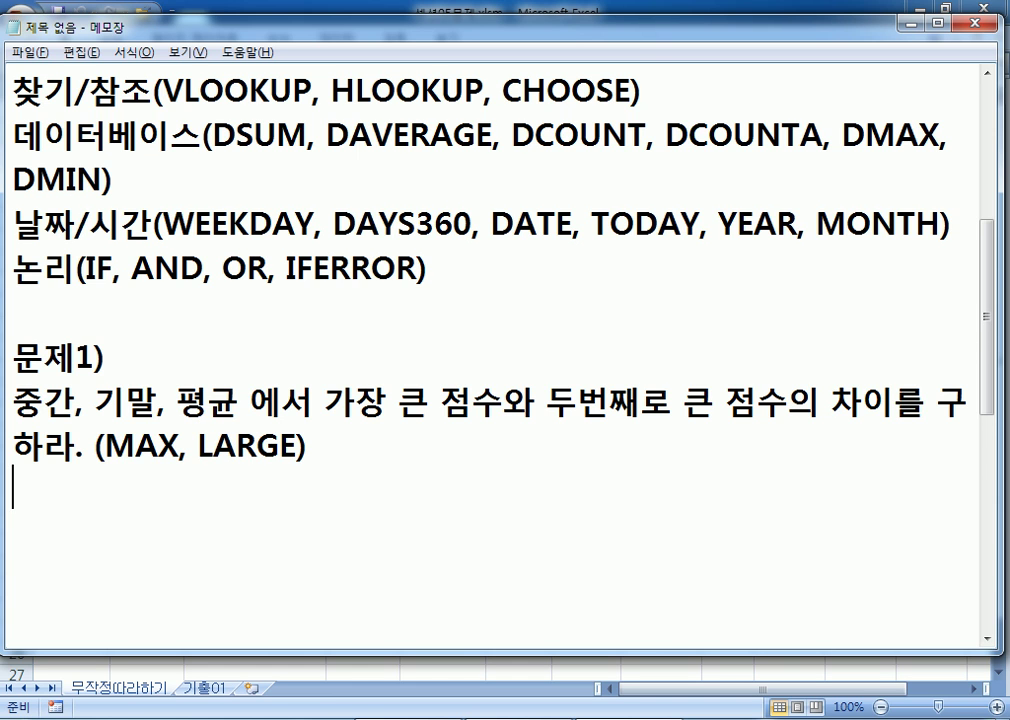
# Place the cursor on the empty line below the hint and switch to Excel
pyautogui.scroll(-1, 219, 374)
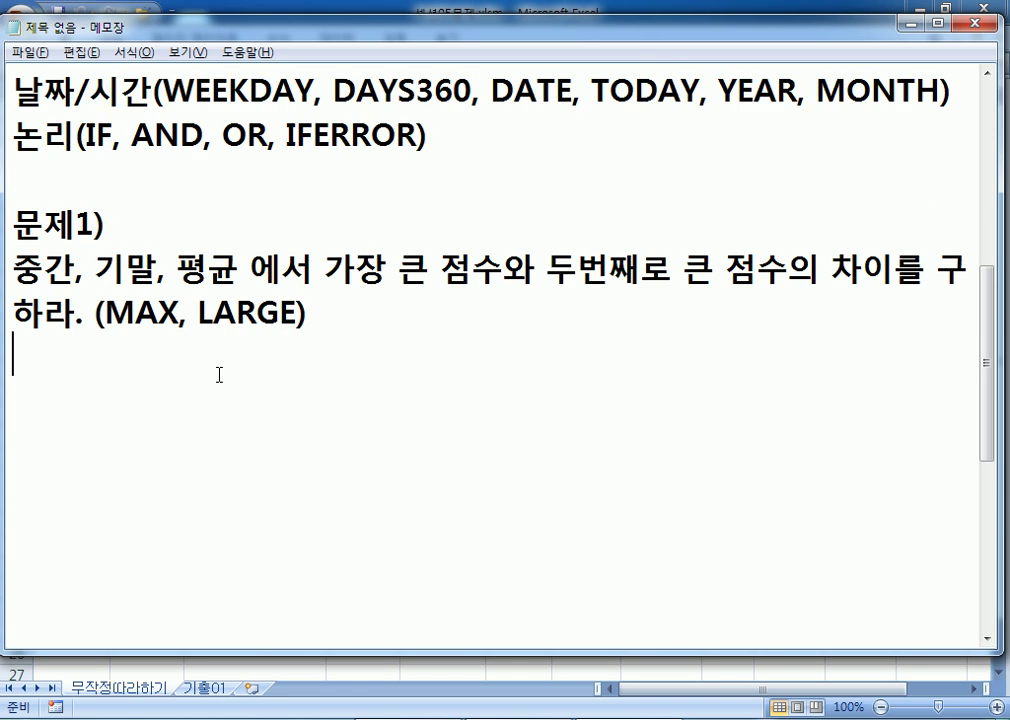
pyautogui.scroll(-1, 219, 374)
pyautogui.moveTo(107, 181); pyautogui.dragTo(184, 180)
pyautogui.click(123, 222)
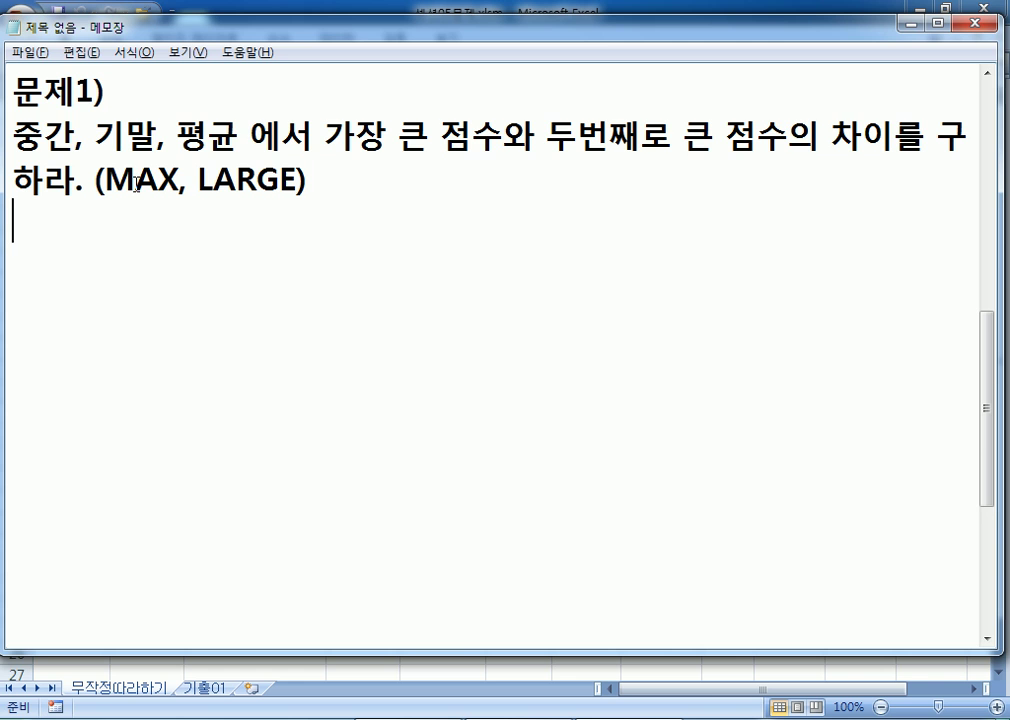
pyautogui.hotkey('alt', 'Tab')
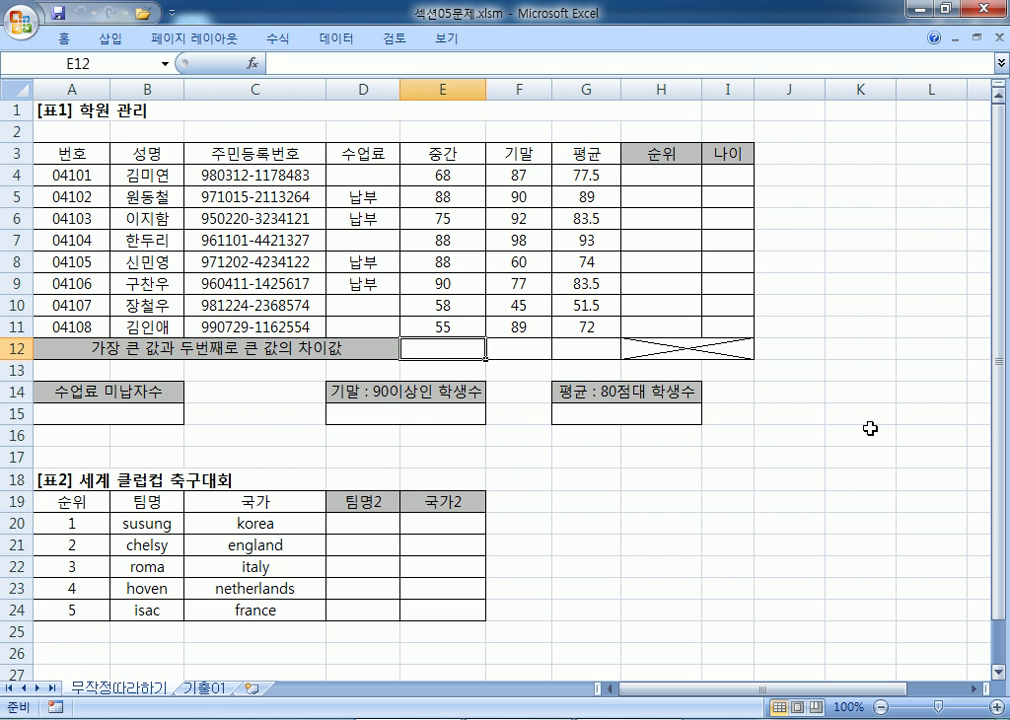
# Preview the MAX function's tooltip in an empty cell, then cancel without entering it
pyautogui.scroll(-7, 380, 390)
pyautogui.click(248, 302)
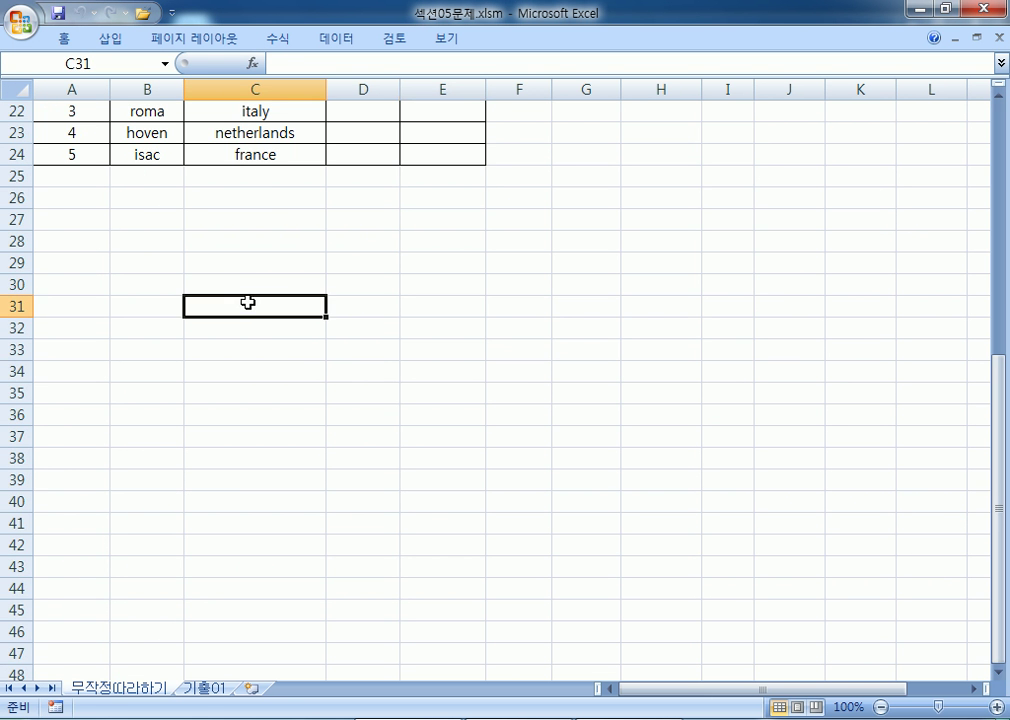
pyautogui.write('=M')
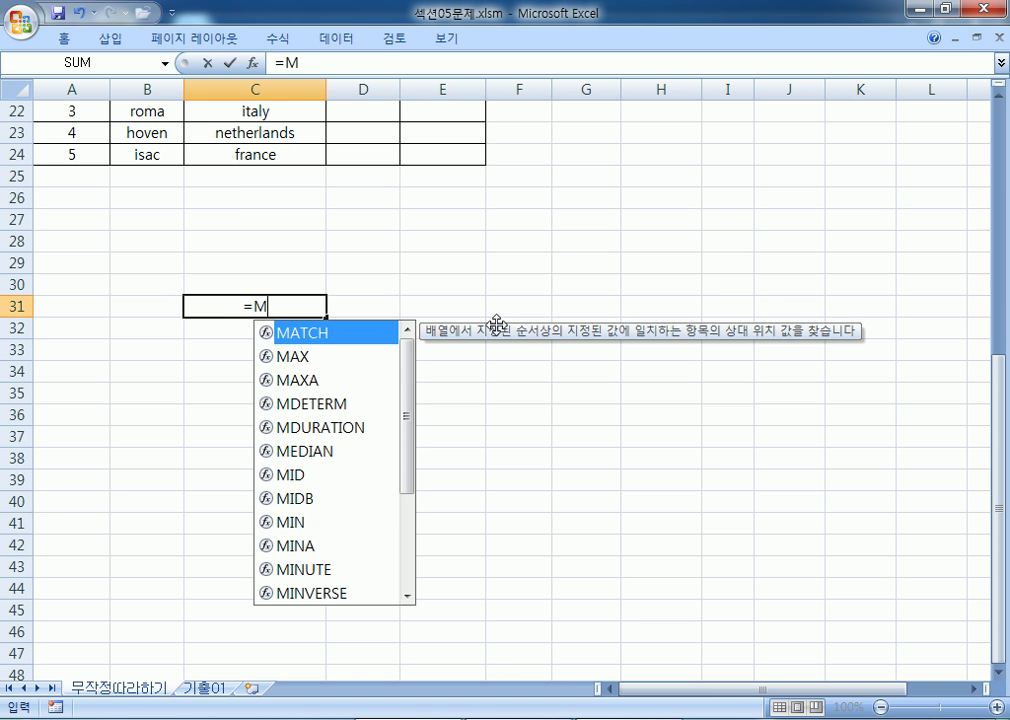
pyautogui.write('S')
pyautogui.press('BackSpace')
pyautogui.write('AX')
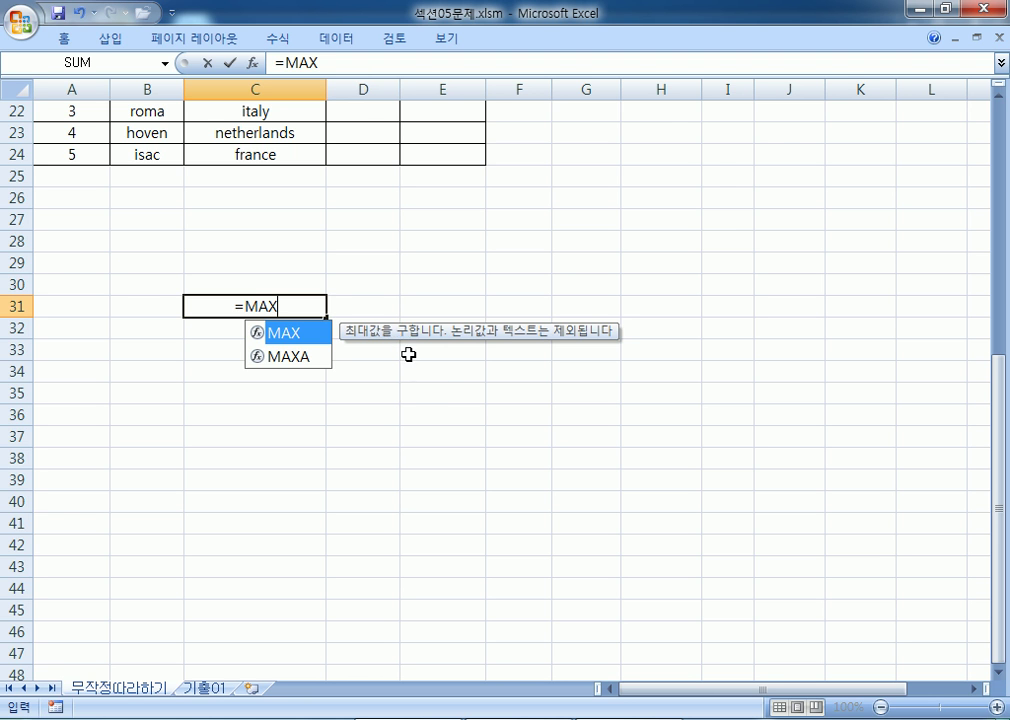
pyautogui.press('Escape')
pyautogui.press('Escape')
pyautogui.hotkey('alt', 'Tab')
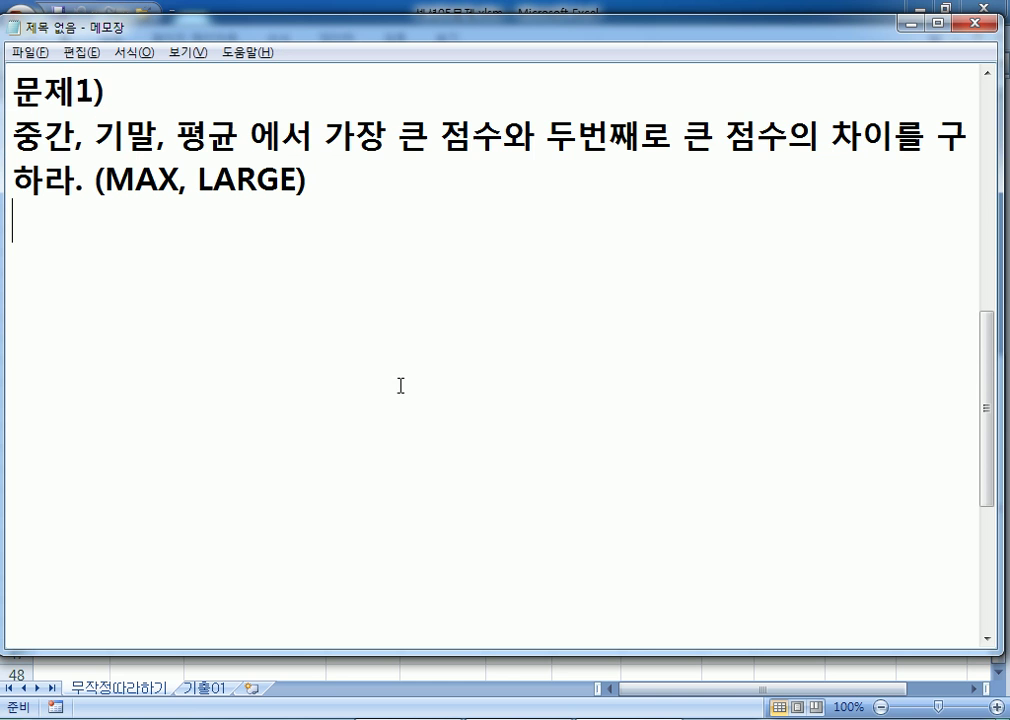
pyautogui.hotkey('alt', 'Tab')
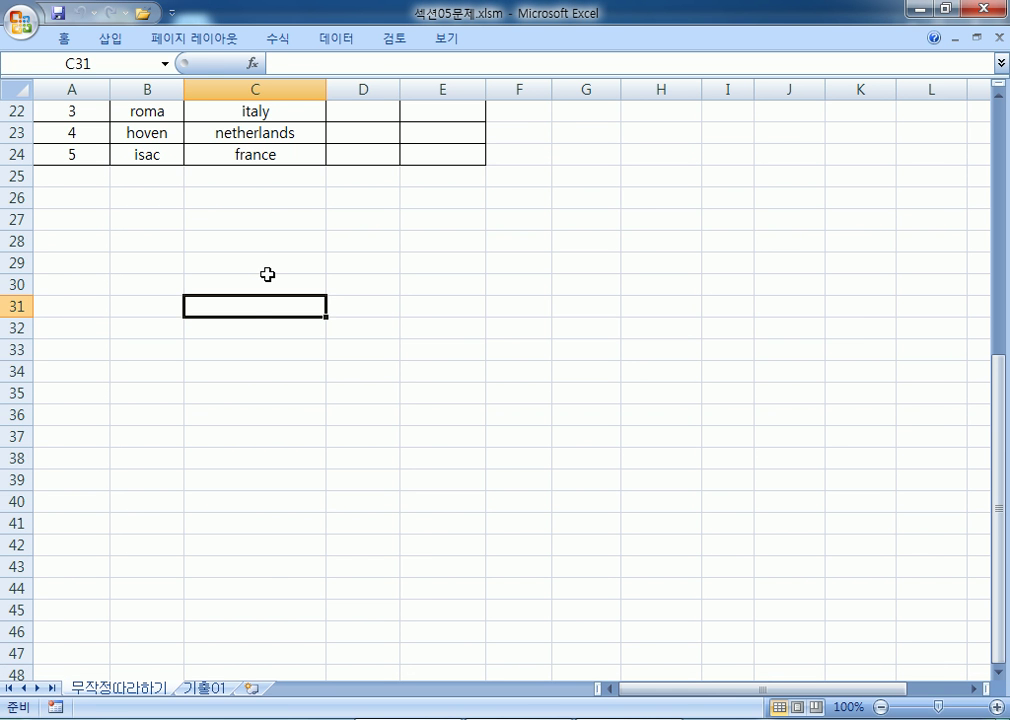
# Preview the LARGE function's tooltip, cancel it, and bring Notepad back
pyautogui.write('=LARGE')
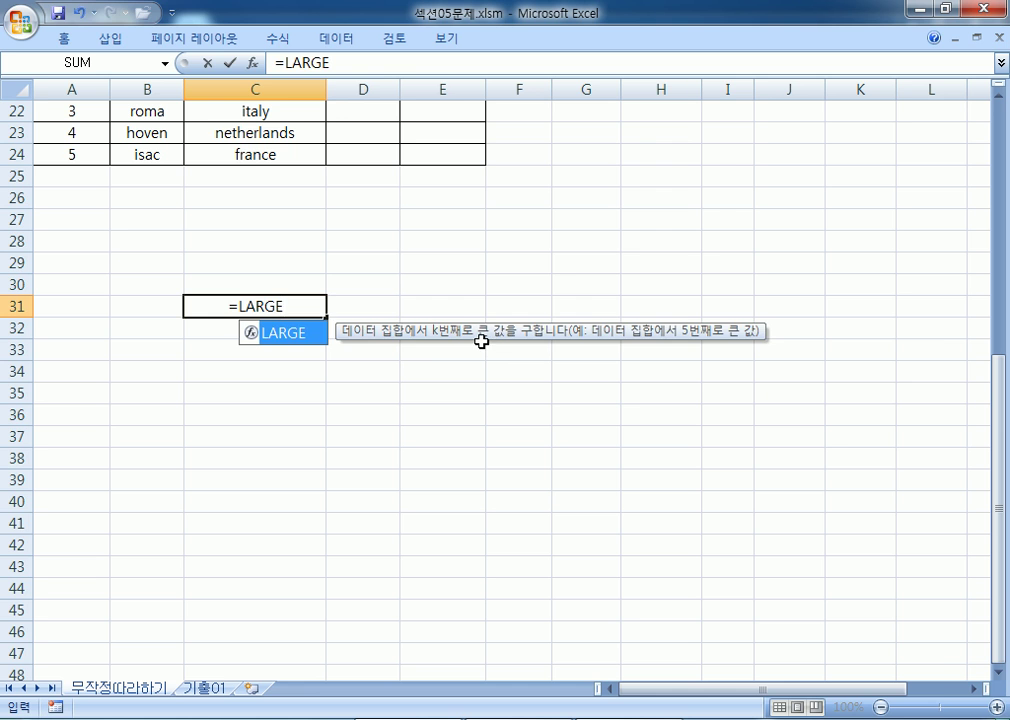
pyautogui.press('Escape')
pyautogui.press('Escape')
pyautogui.hotkey('alt', 'Tab')
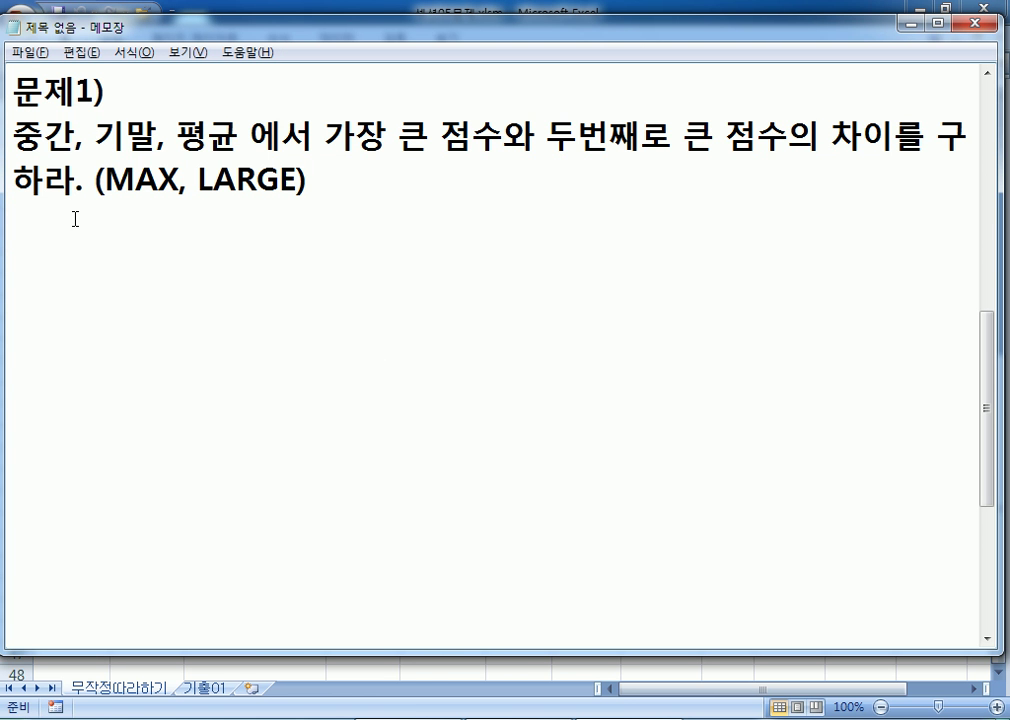
# Add the outline '=MAX - LARGE' below the Problem 1 hint, then return to Excel
pyautogui.moveTo(106, 180); pyautogui.dragTo(308, 188)
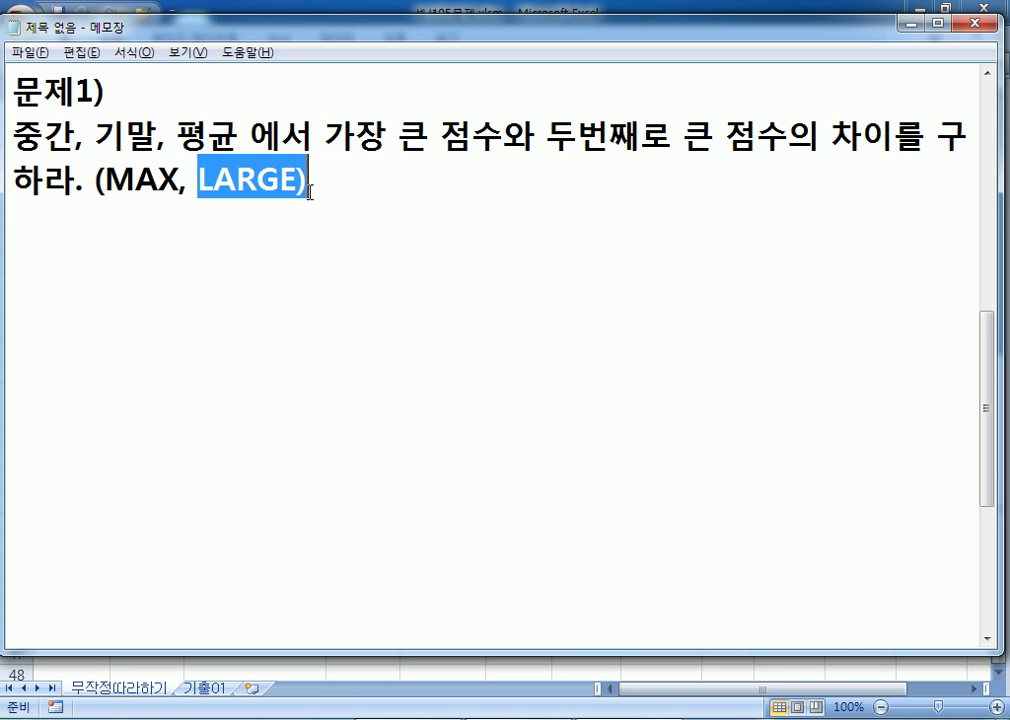
pyautogui.click(288, 232)
pyautogui.write('=MA')
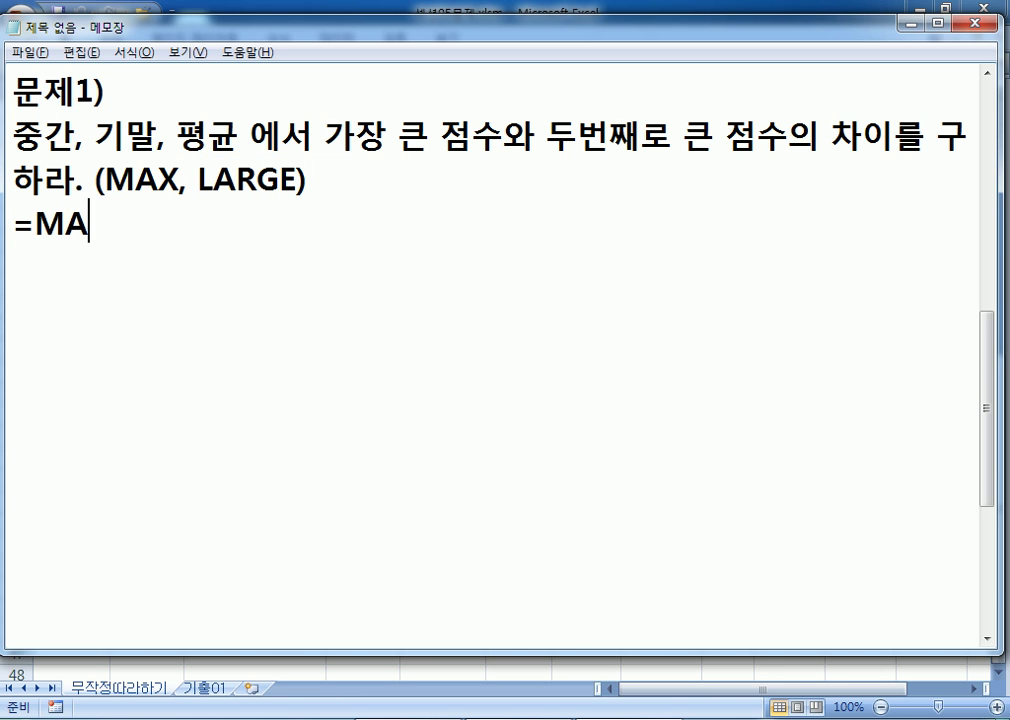
pyautogui.write('X - LARGE')
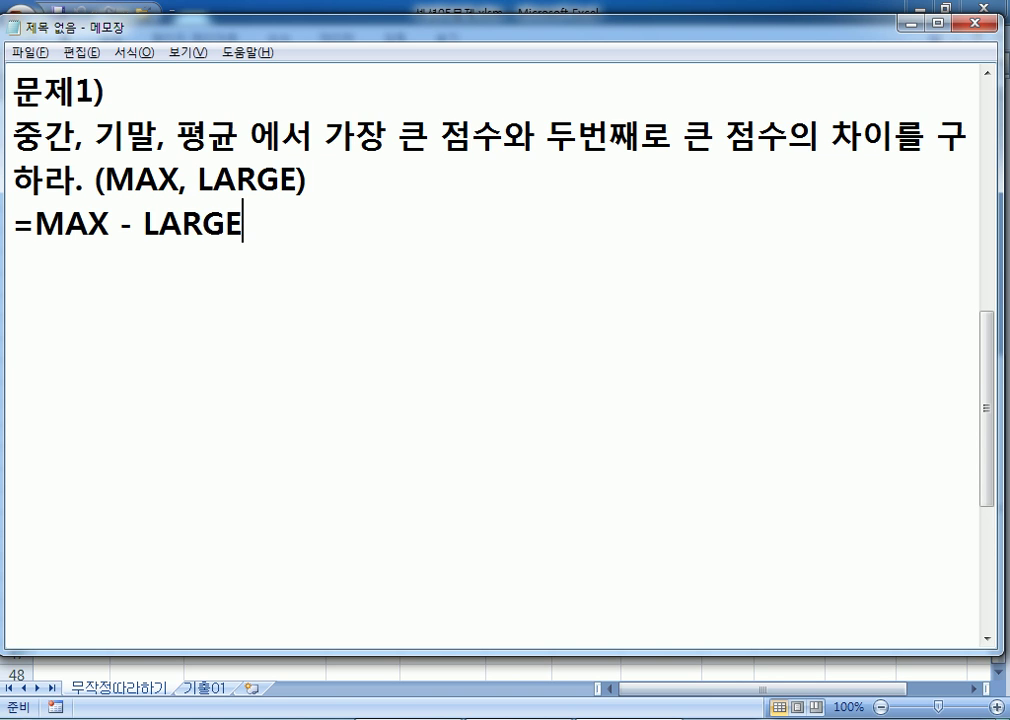
pyautogui.press('Return')
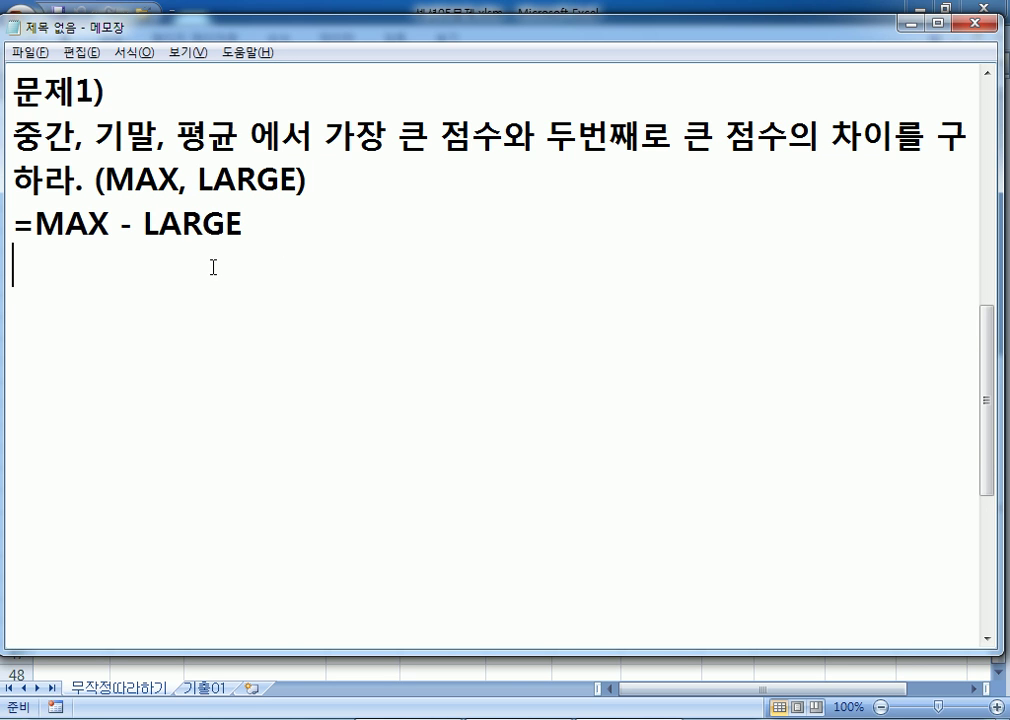
pyautogui.hotkey('alt', 'Tab')
pyautogui.scroll(7, 340, 262)
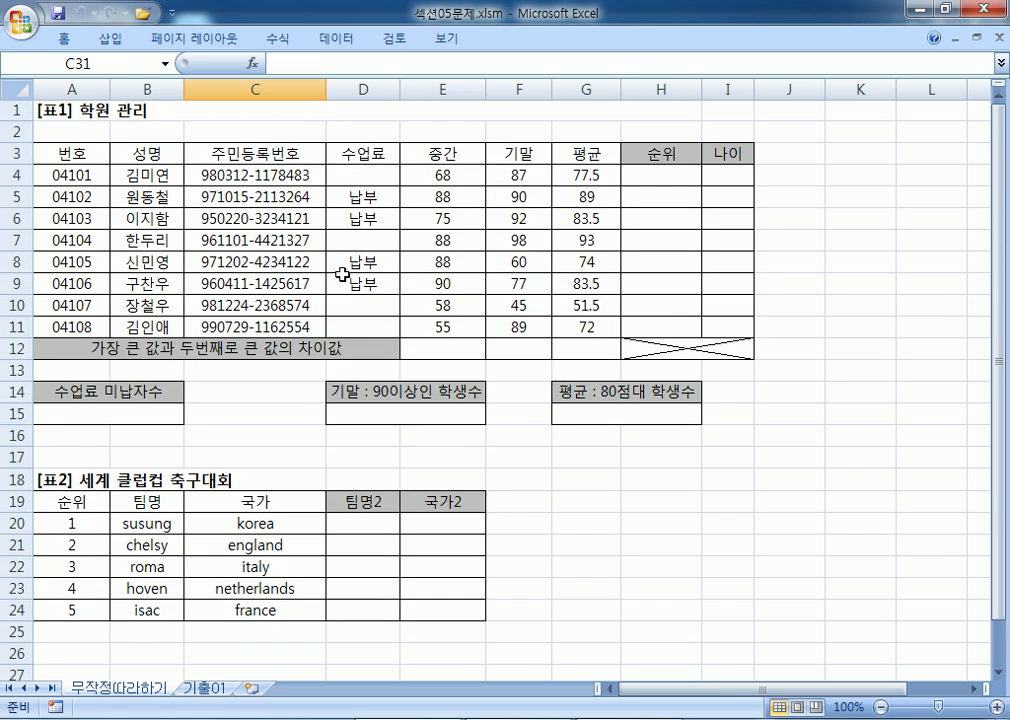
pyautogui.scroll(2, 342, 275)
pyautogui.click(571, 429)
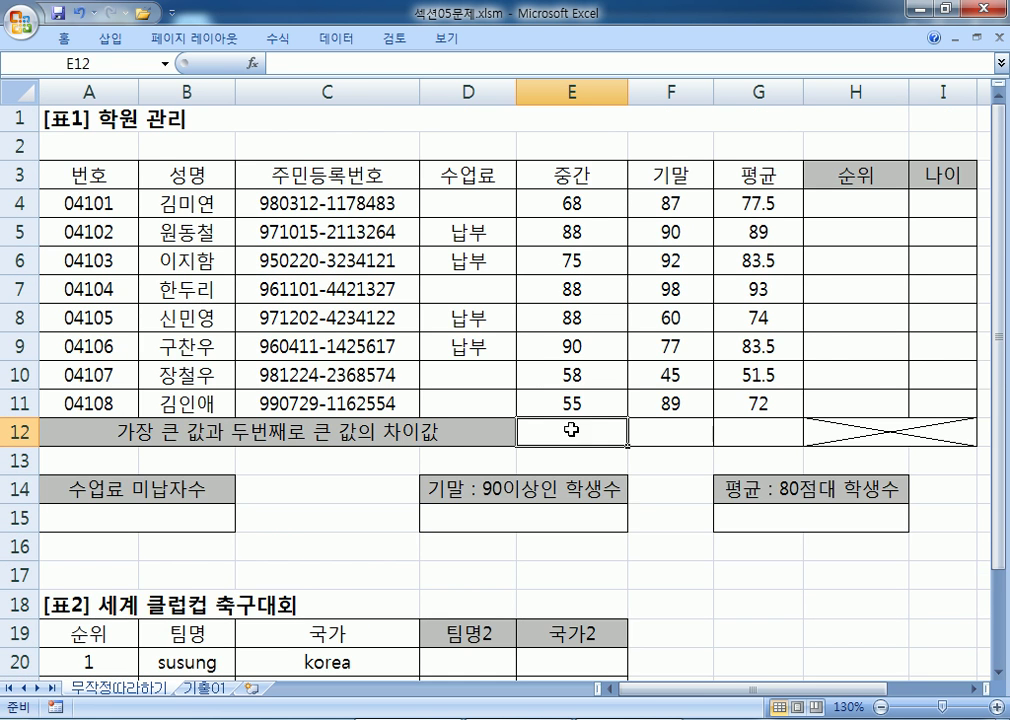
pyautogui.scroll(-1, 646, 437)
pyautogui.moveTo(1005, 197); pyautogui.dragTo(1005, 182)
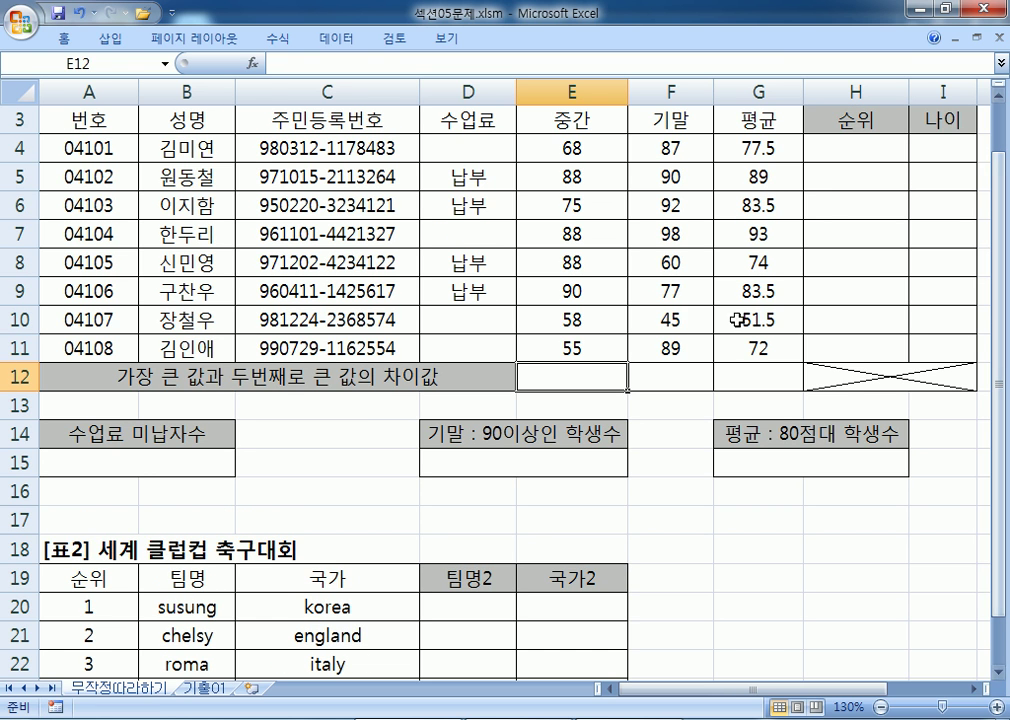
pyautogui.click(253, 64)
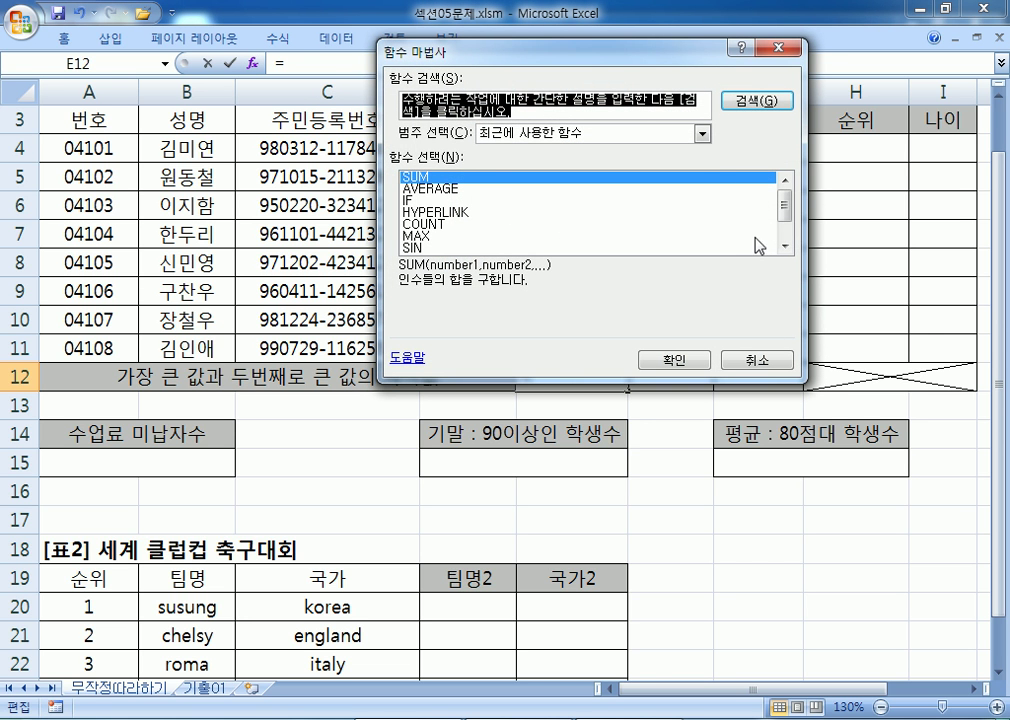
pyautogui.click(702, 133)
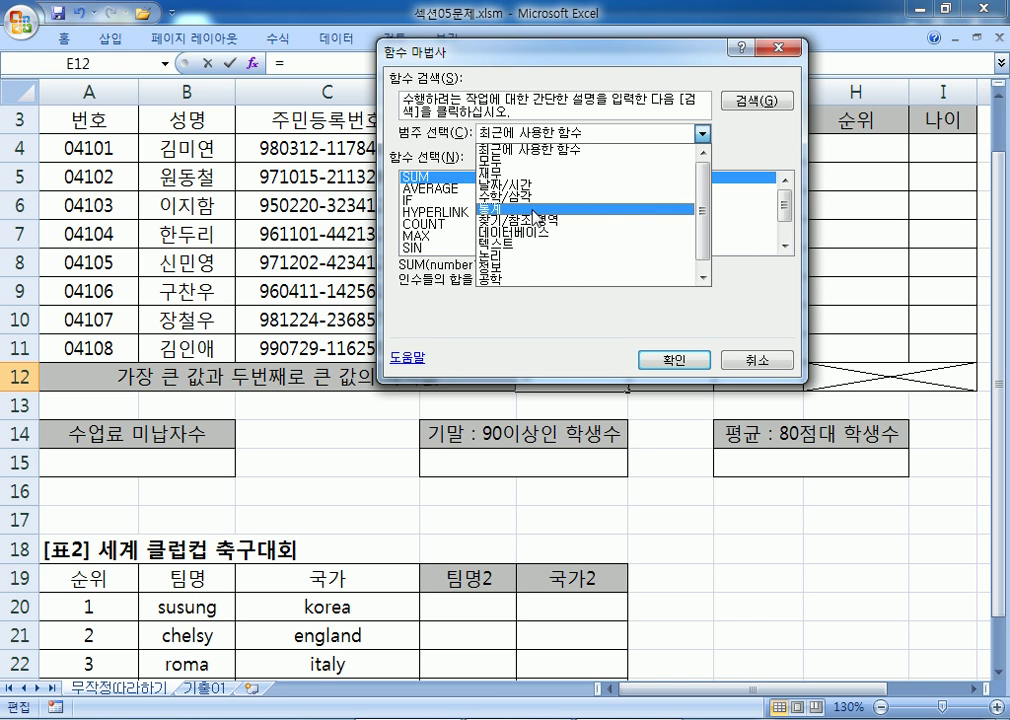
pyautogui.click(537, 212)
pyautogui.moveTo(786, 200)
pyautogui.mouseDown()
pyautogui.moveTo(792, 221)
pyautogui.moveTo(787, 178)
pyautogui.mouseUp()
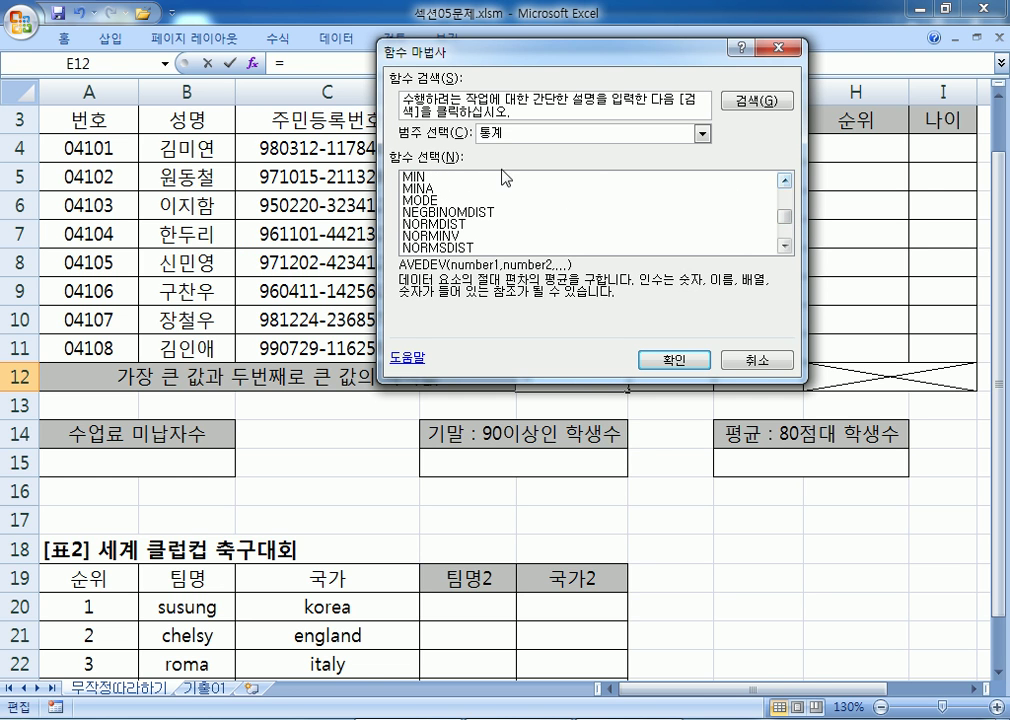
pyautogui.click(785, 181)
pyautogui.click(785, 181)
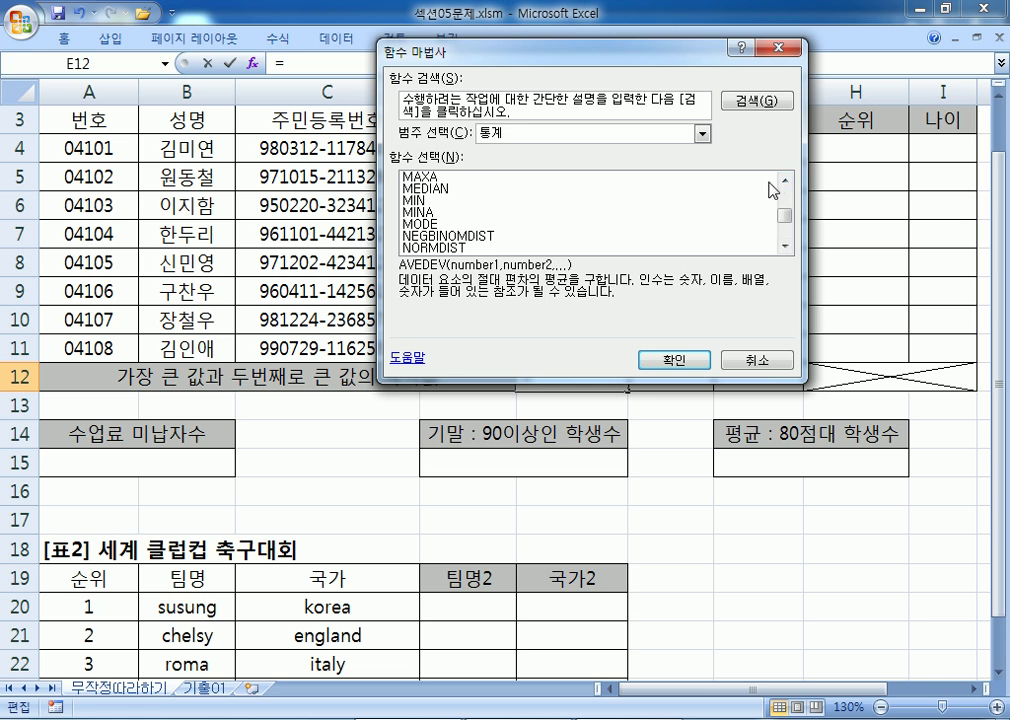
pyautogui.click(785, 181)
pyautogui.click(428, 177)
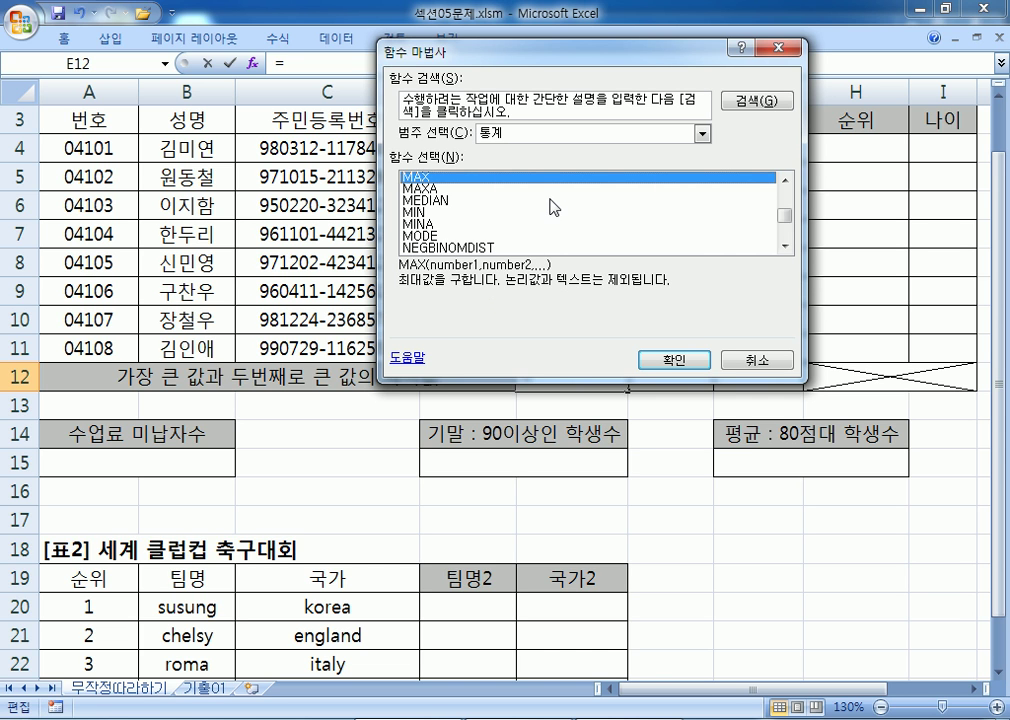
pyautogui.press('Escape')
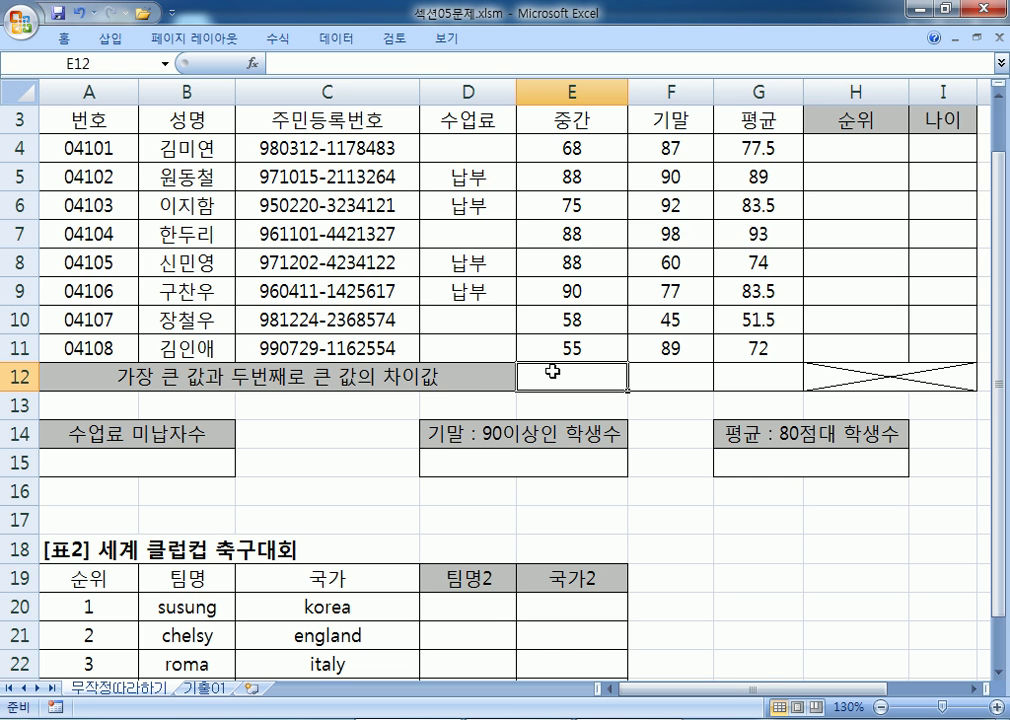
# Choose MAX from the statistical functions in the Insert Function wizard for E12
pyautogui.click(253, 62)
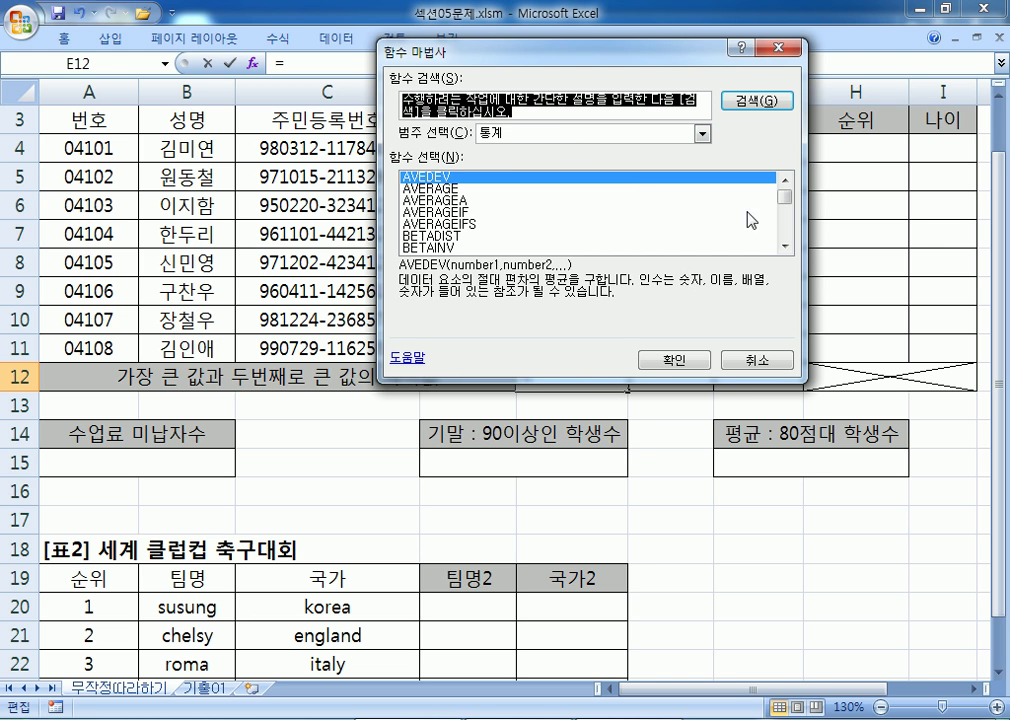
pyautogui.moveTo(786, 197)
pyautogui.mouseDown()
pyautogui.moveTo(792, 232)
pyautogui.moveTo(800, 210)
pyautogui.mouseUp()
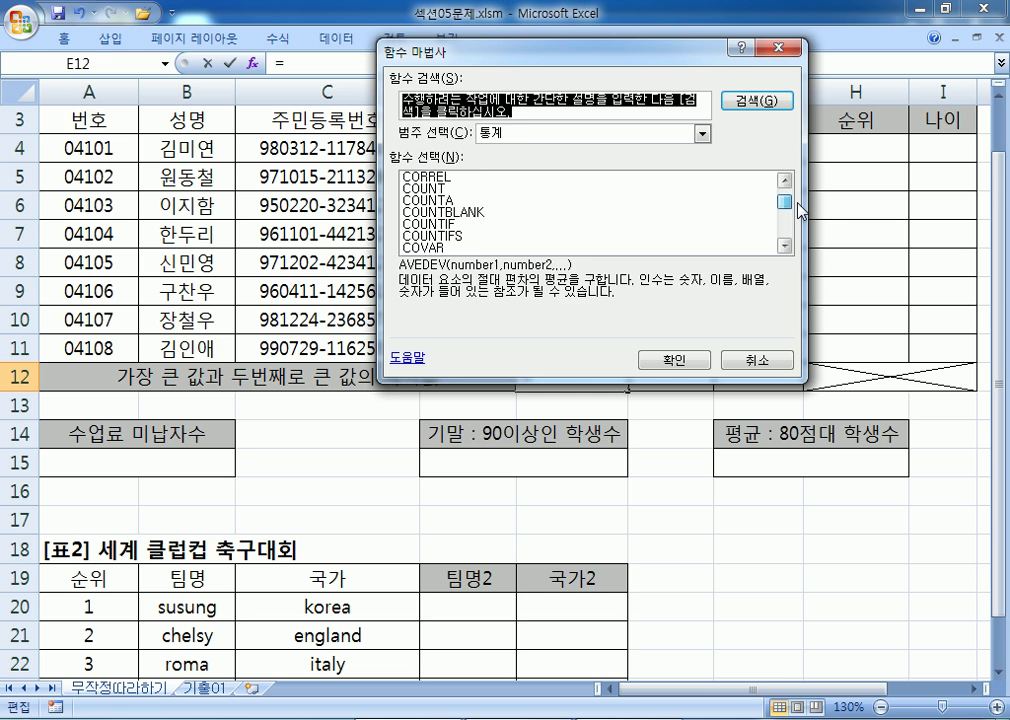
pyautogui.click(516, 213)
pyautogui.press('m')
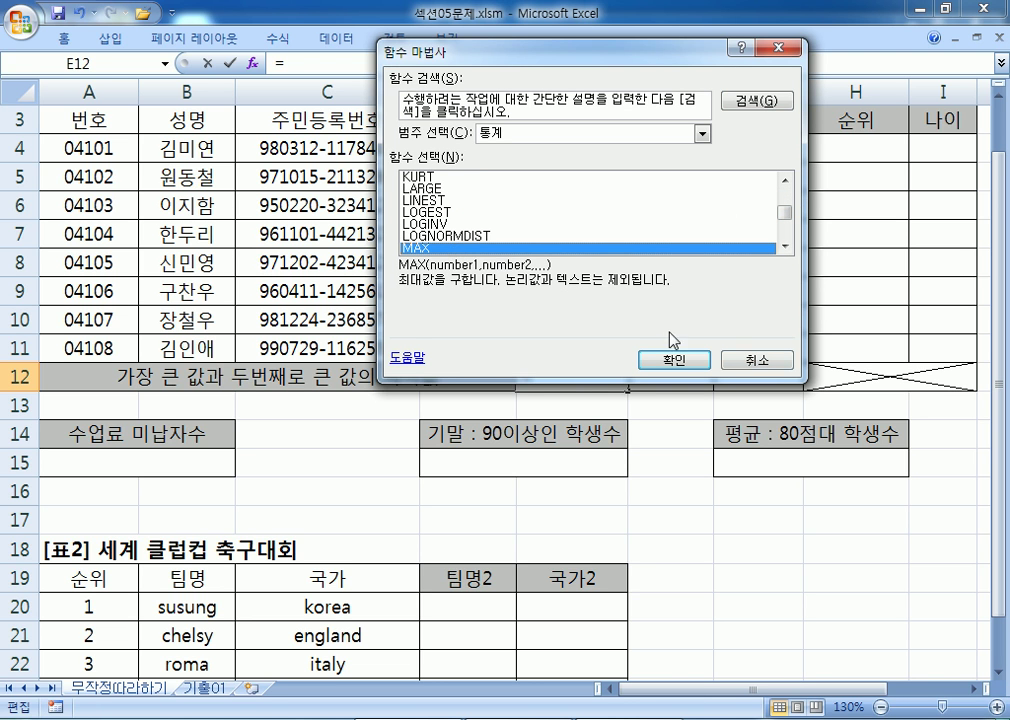
pyautogui.click(690, 359)
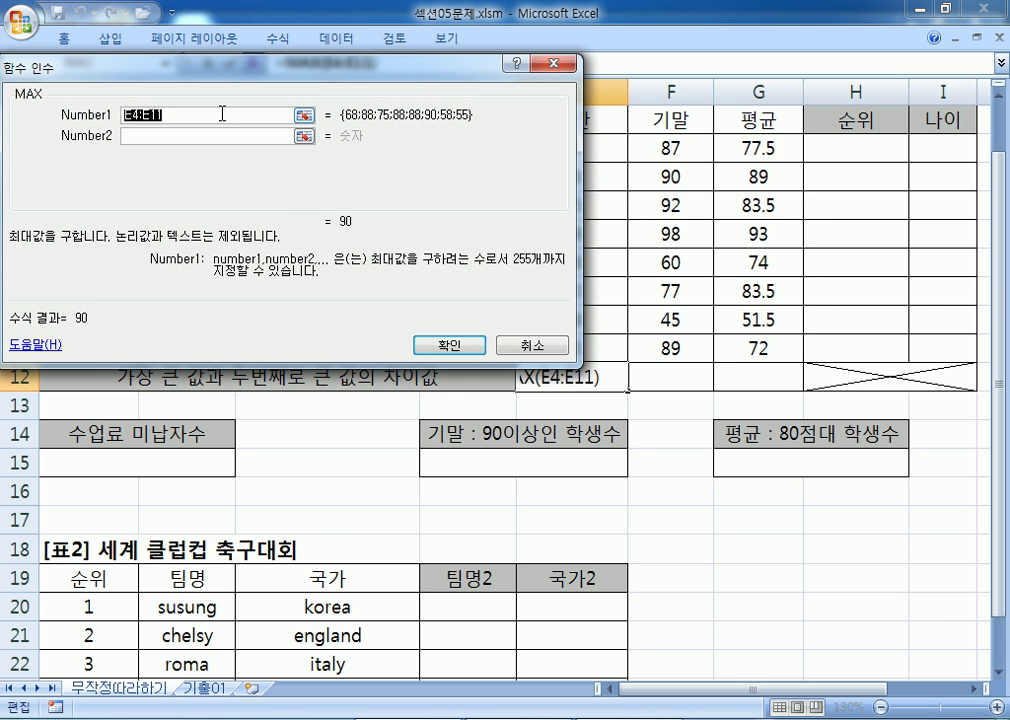
# Move the MAX arguments dialog aside, then cancel the formula so E12 stays blank
pyautogui.moveTo(200, 66); pyautogui.dragTo(605, 375)
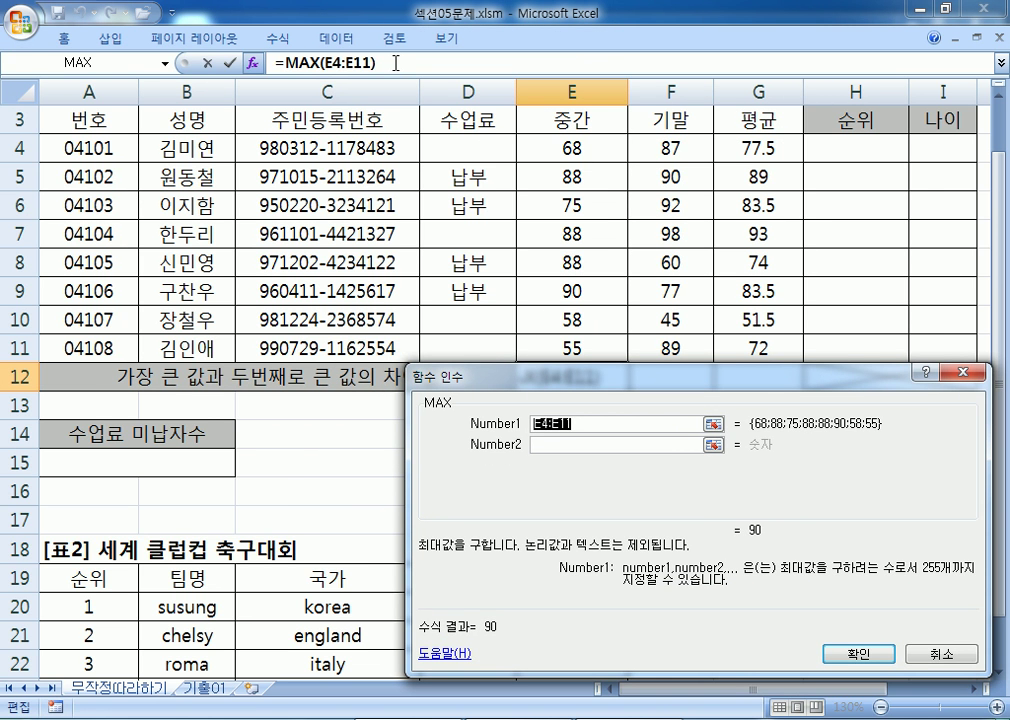
pyautogui.click(395, 62)
pyautogui.write('-')
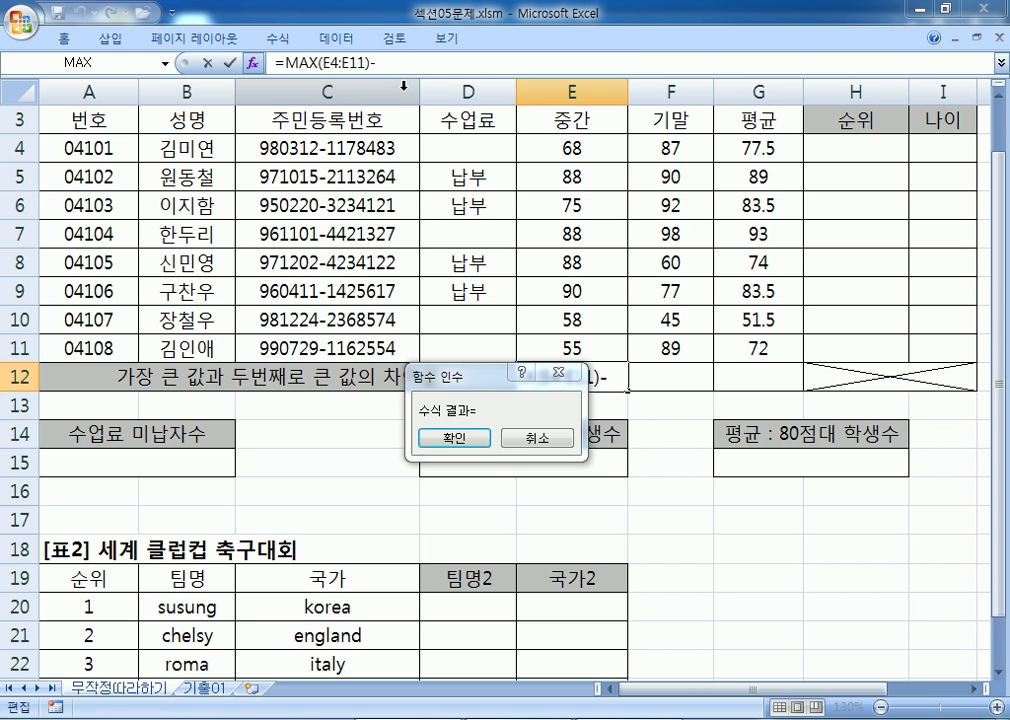
pyautogui.press('Escape')
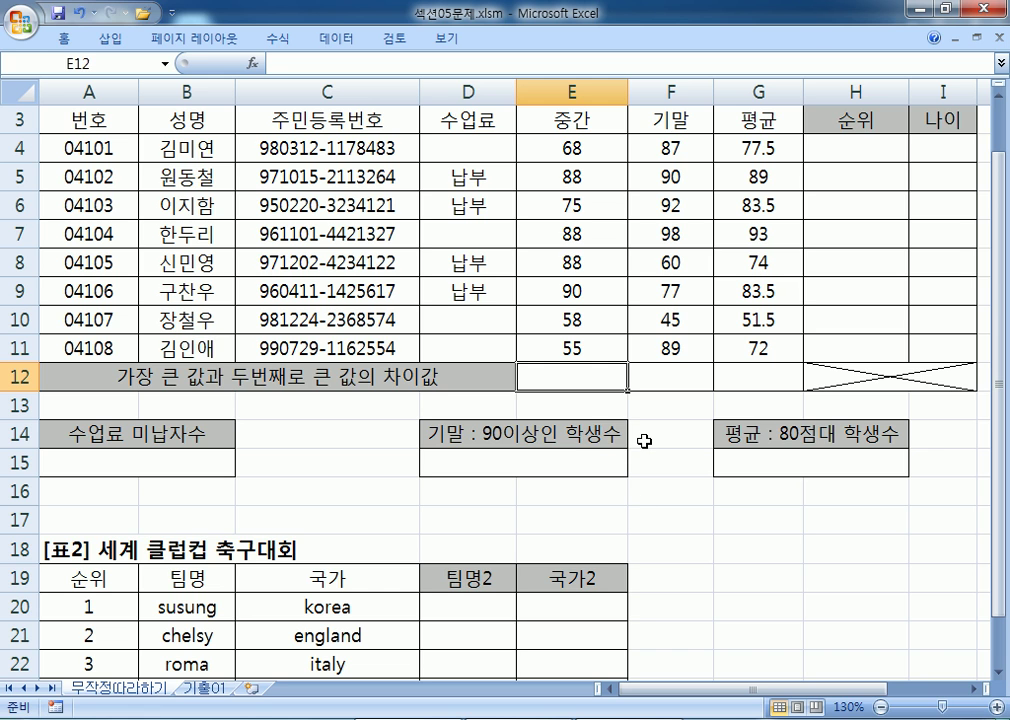
# Enter =MAX(E4:E11) in E12 by dragging the range, checking it matches 90 in E9
pyautogui.write('=MAX')
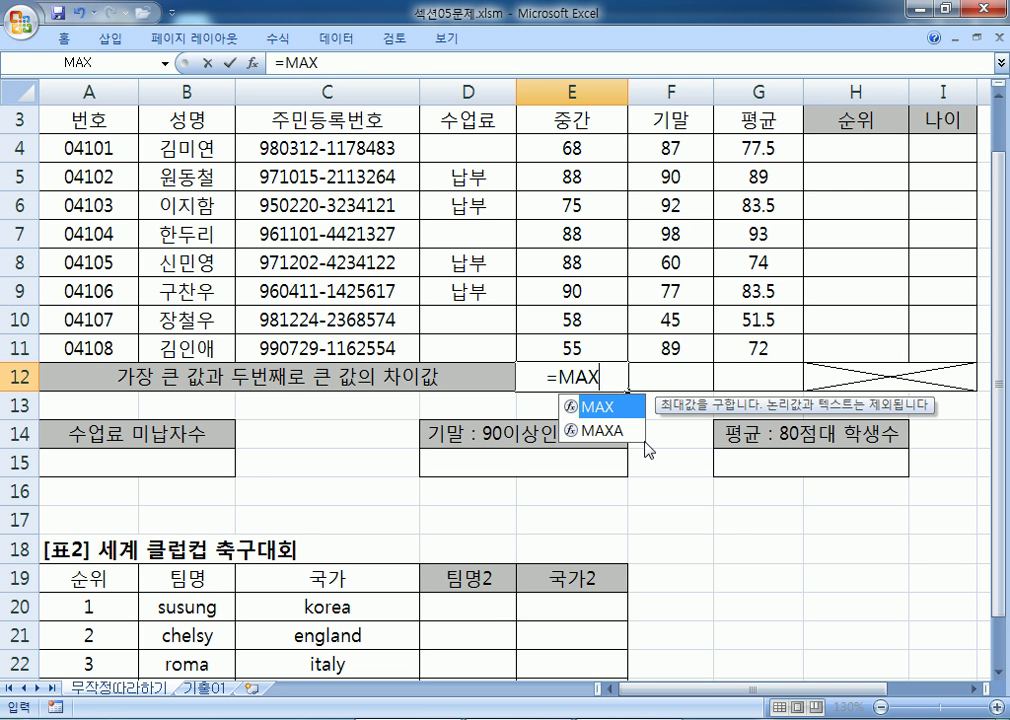
pyautogui.write('(')
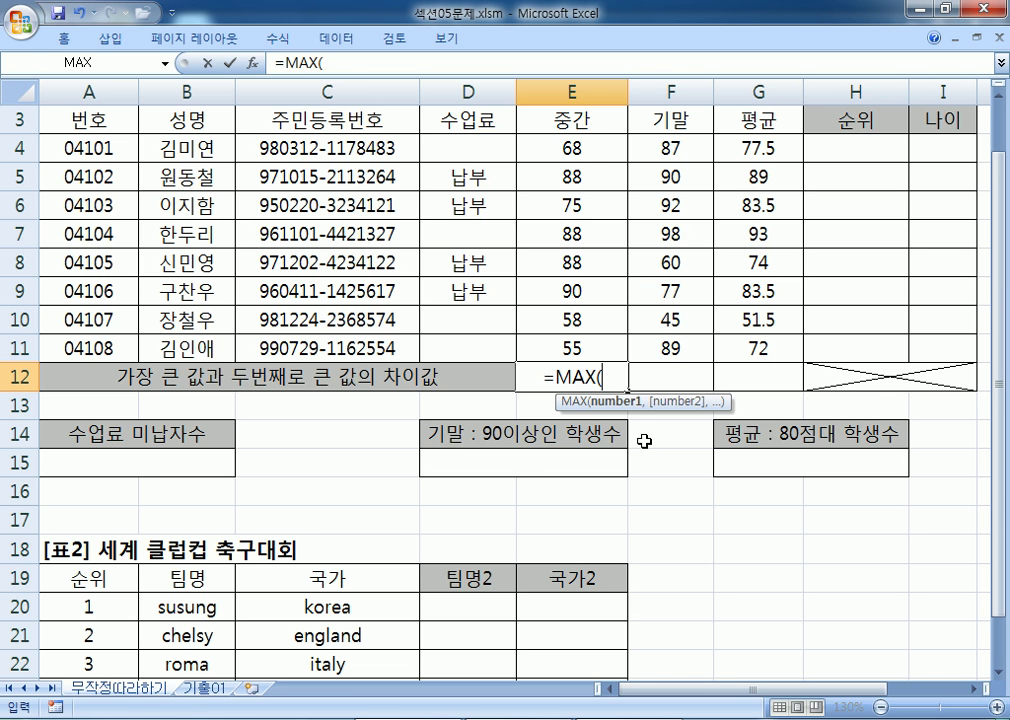
pyautogui.click(553, 152)
pyautogui.moveTo(553, 152); pyautogui.dragTo(558, 345)
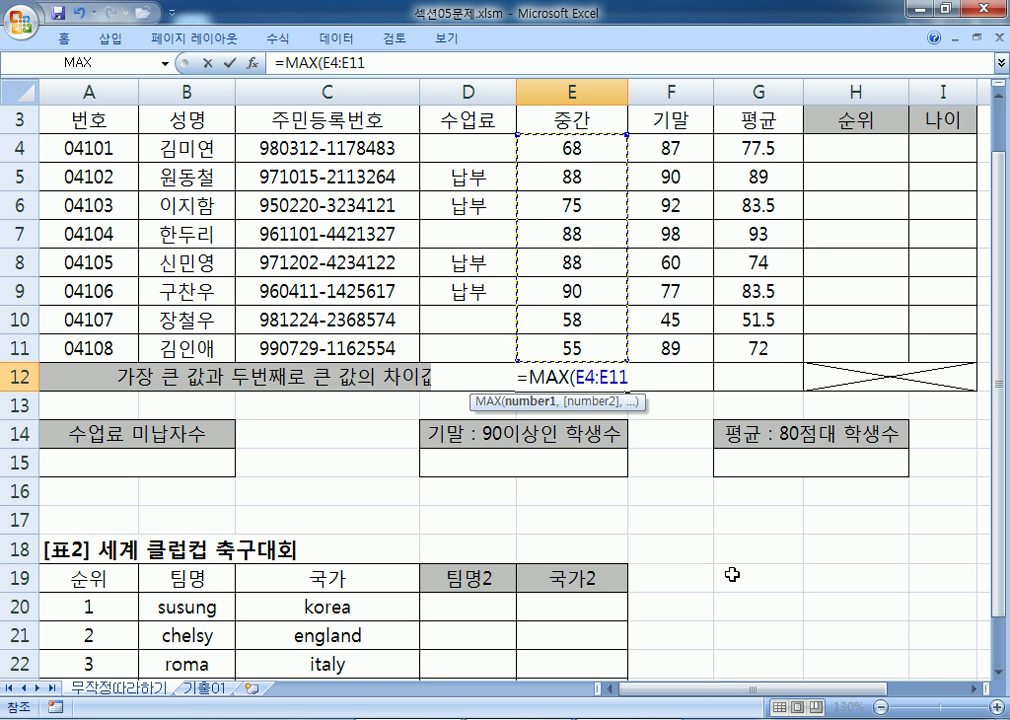
pyautogui.write(')')
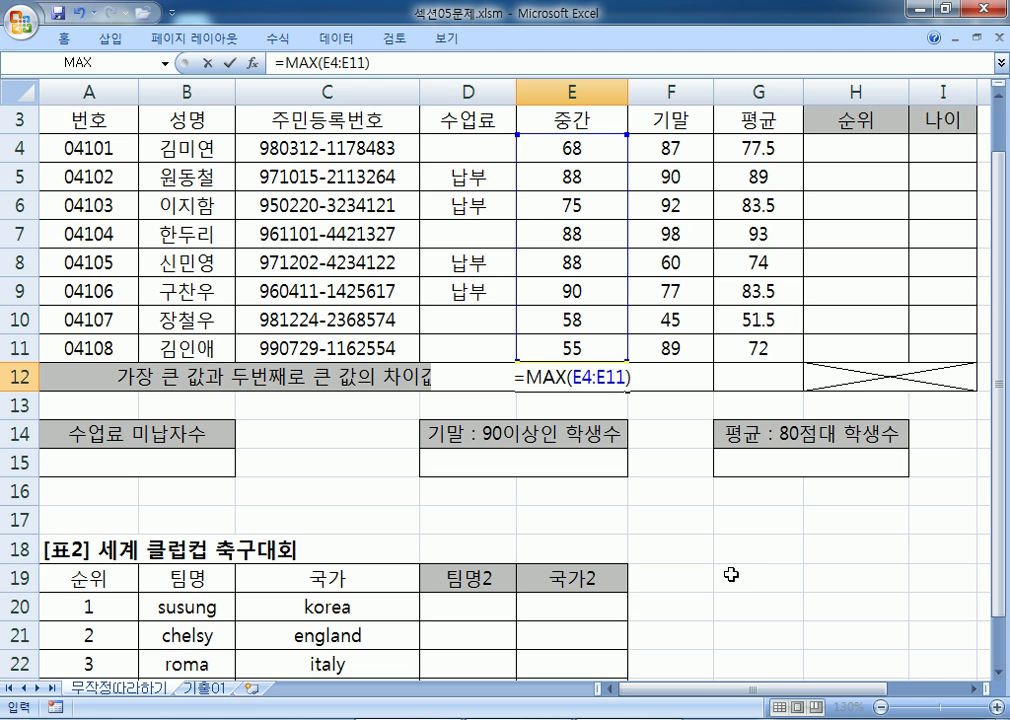
pyautogui.press('Return')
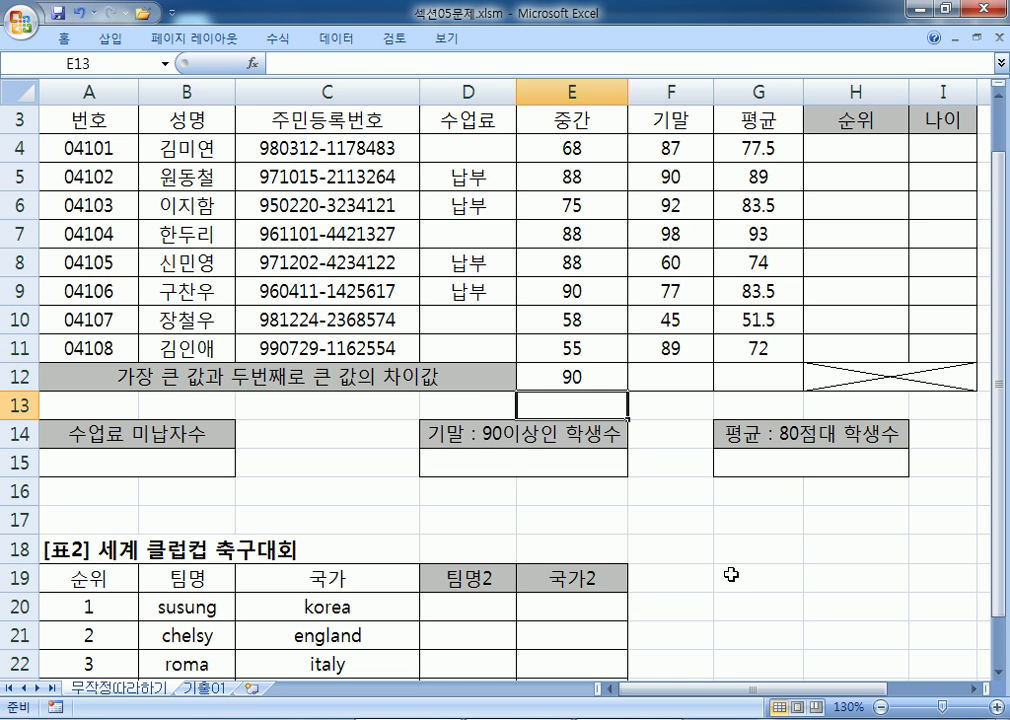
pyautogui.press('Up')
pyautogui.click(555, 287)
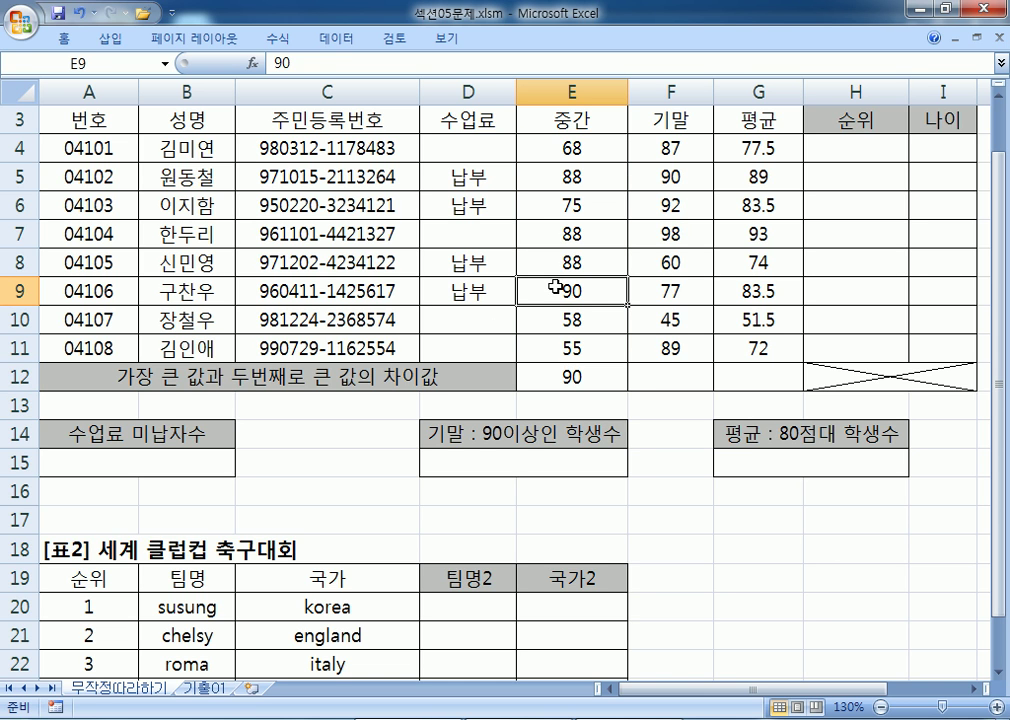
pyautogui.click(560, 377)
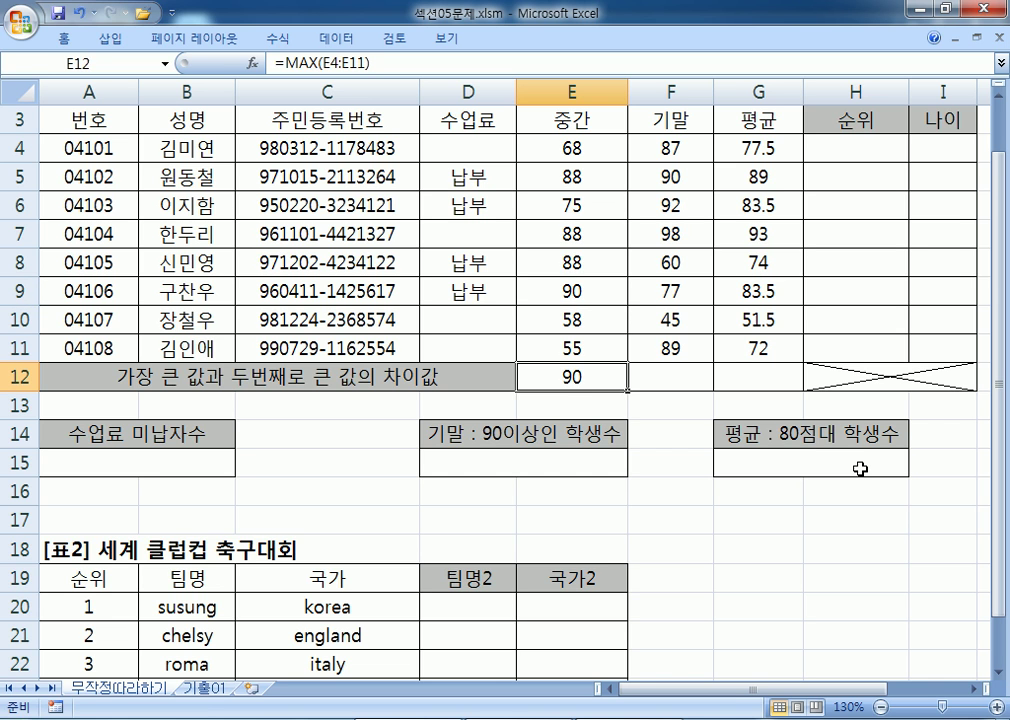
# Retype the formula as =MAX(E4..E11), confirm it becomes E4:E11, then clear E12
pyautogui.write('=')
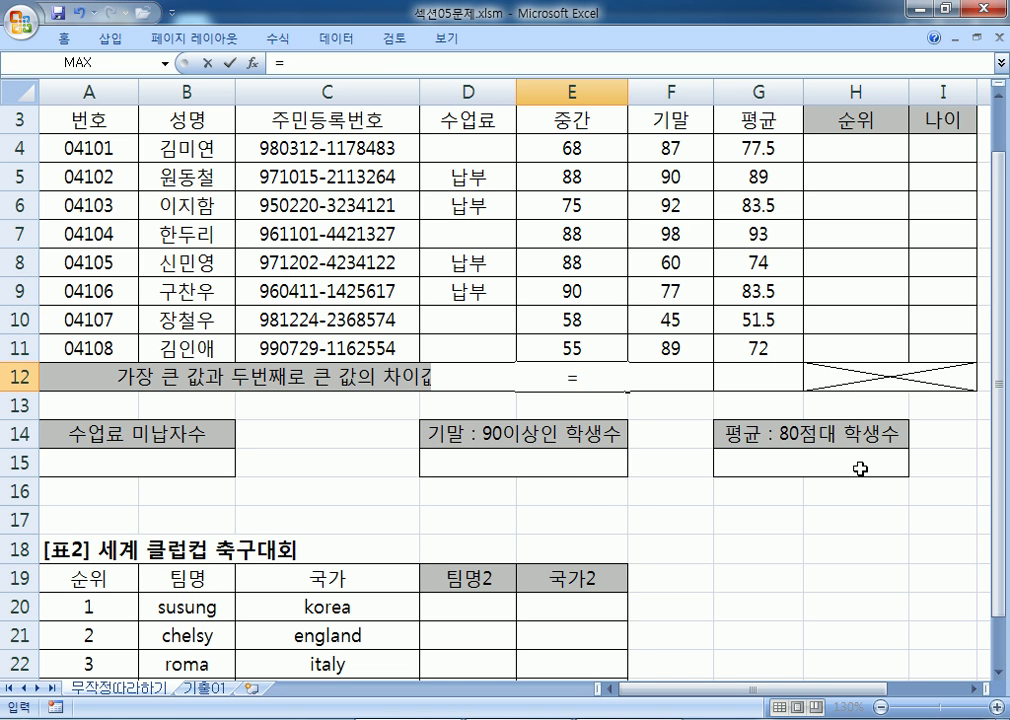
pyautogui.write('MAX(')
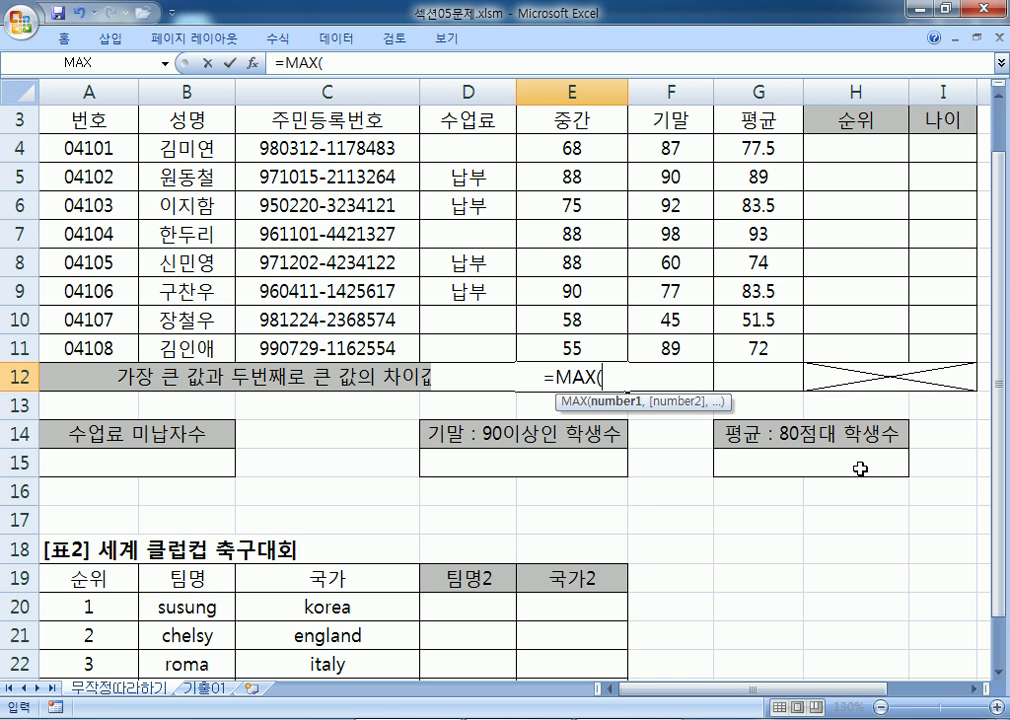
pyautogui.write('E4')
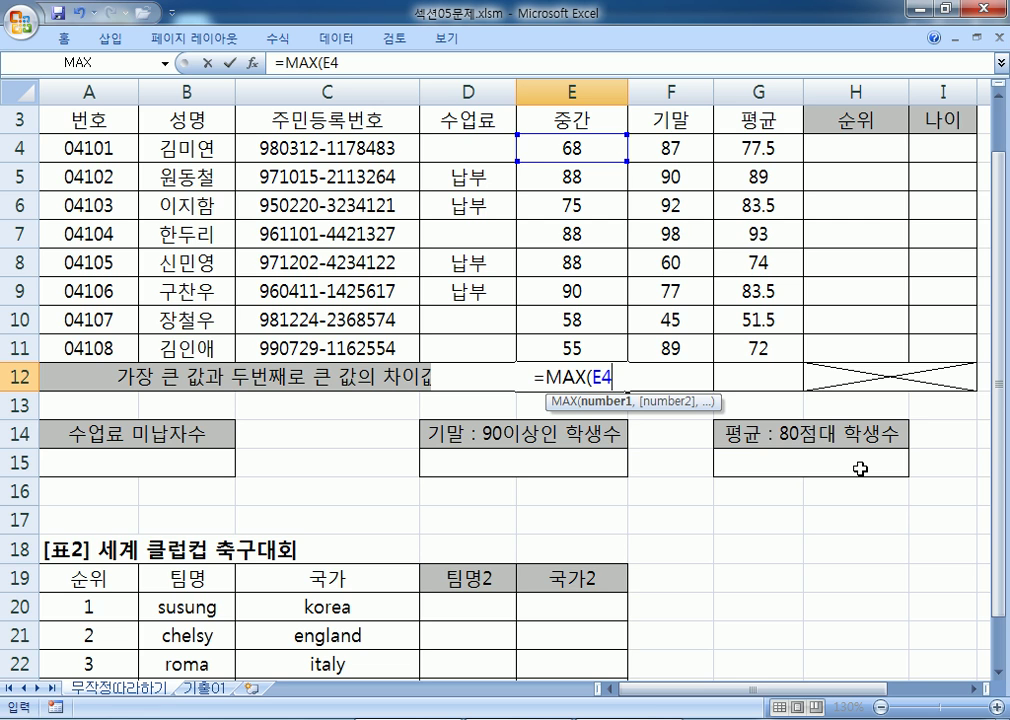
pyautogui.write(':')
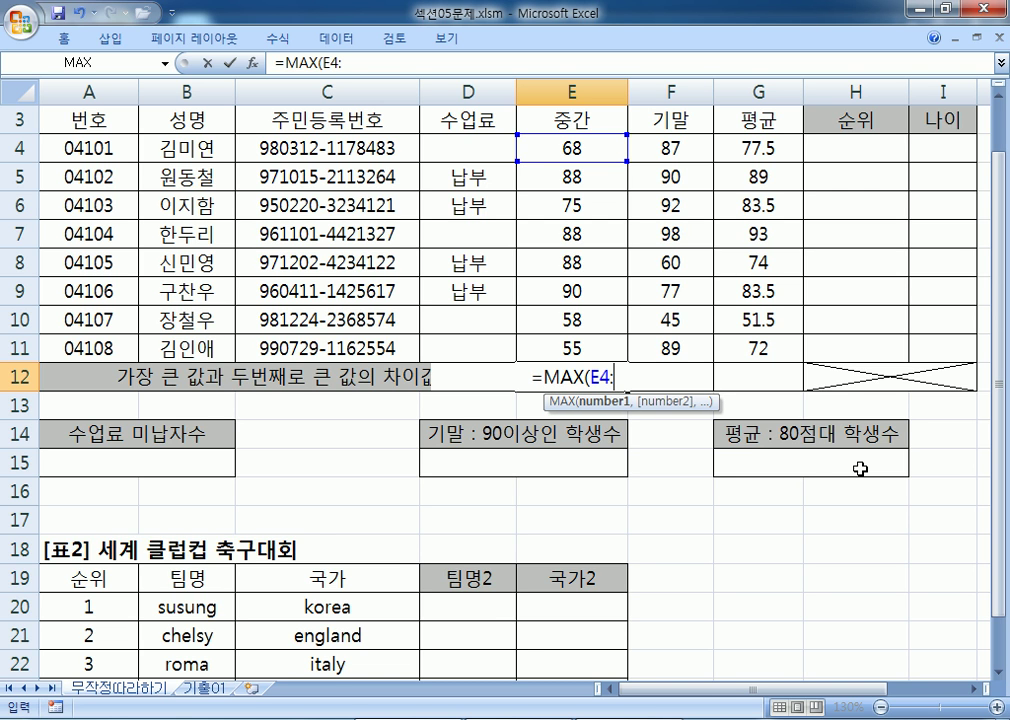
pyautogui.press('BackSpace')
pyautogui.write('..')
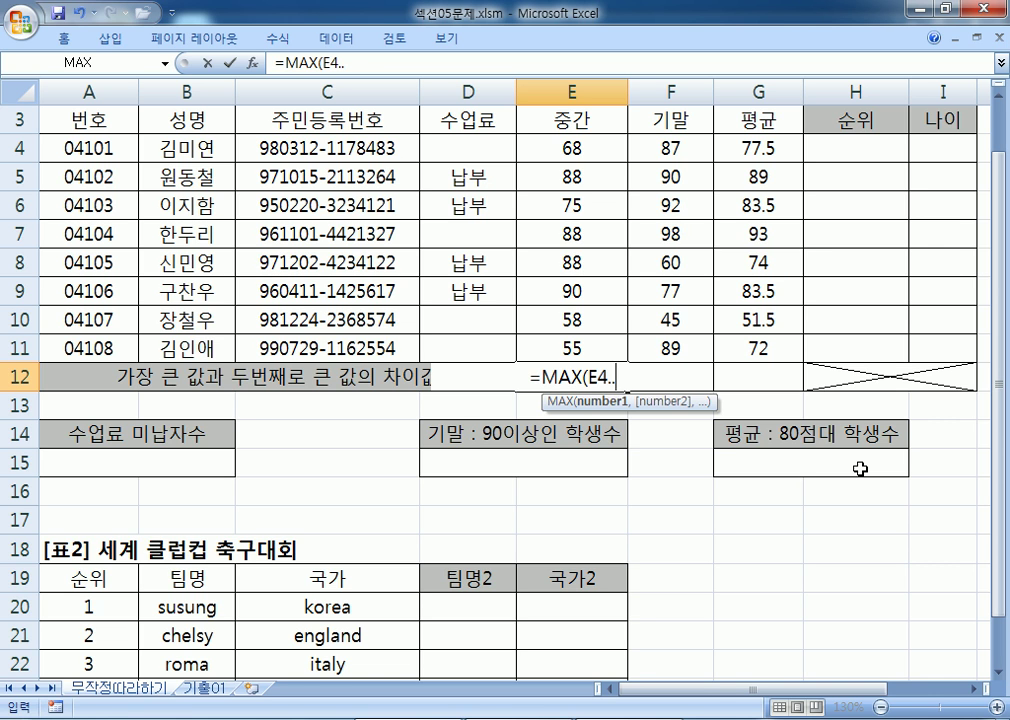
pyautogui.write('E11)')
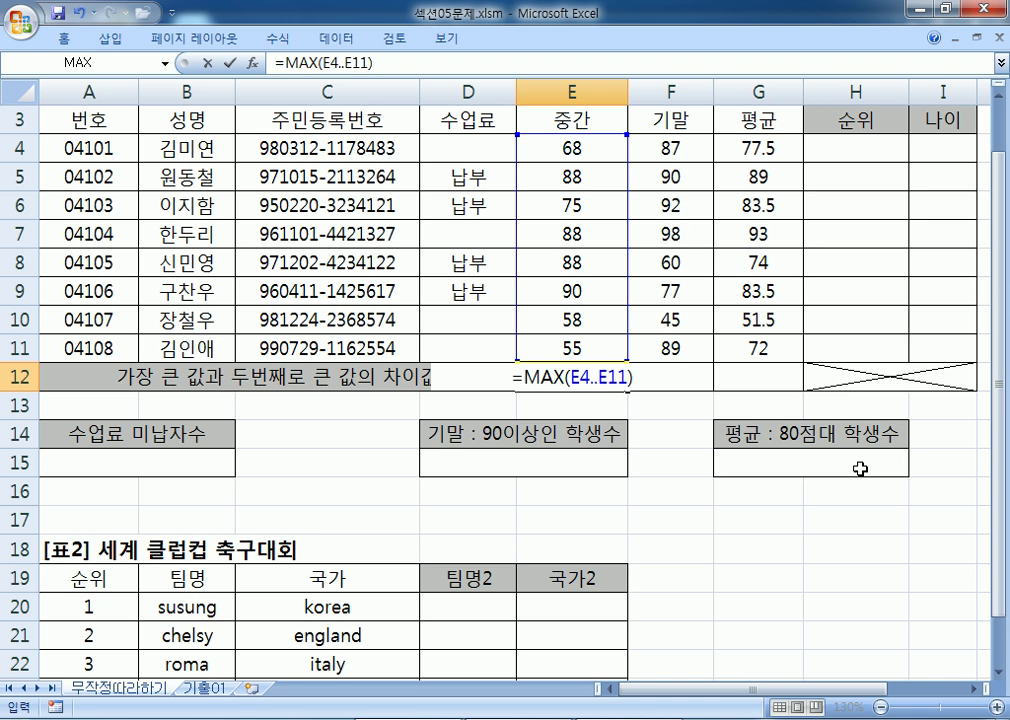
pyautogui.press('Return')
pyautogui.press('Up')
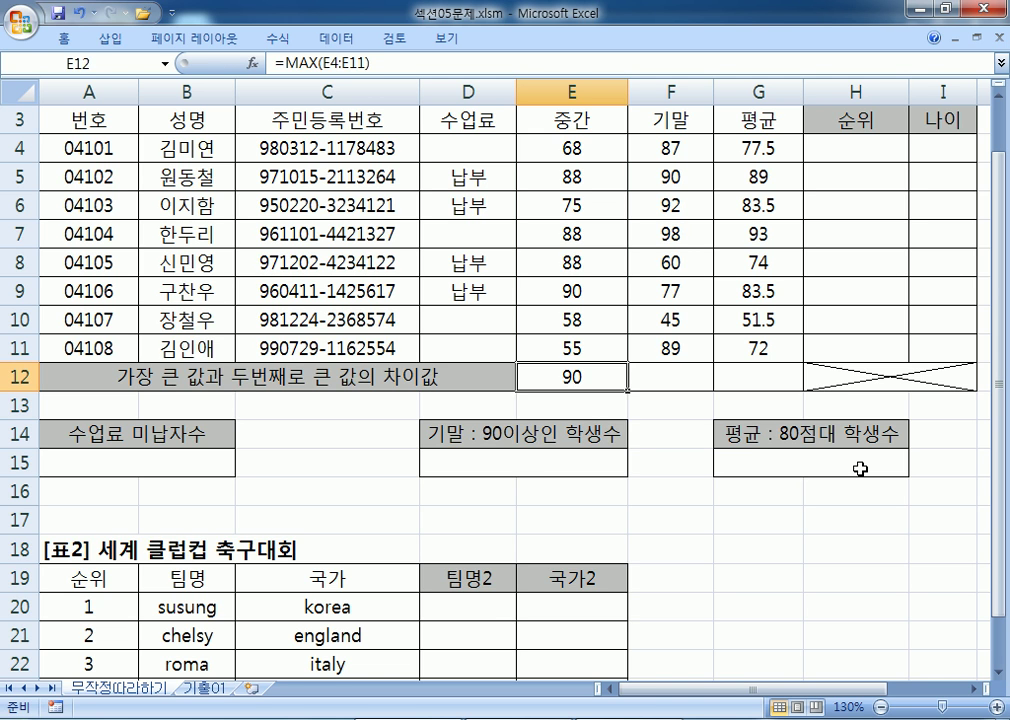
pyautogui.press('F2')
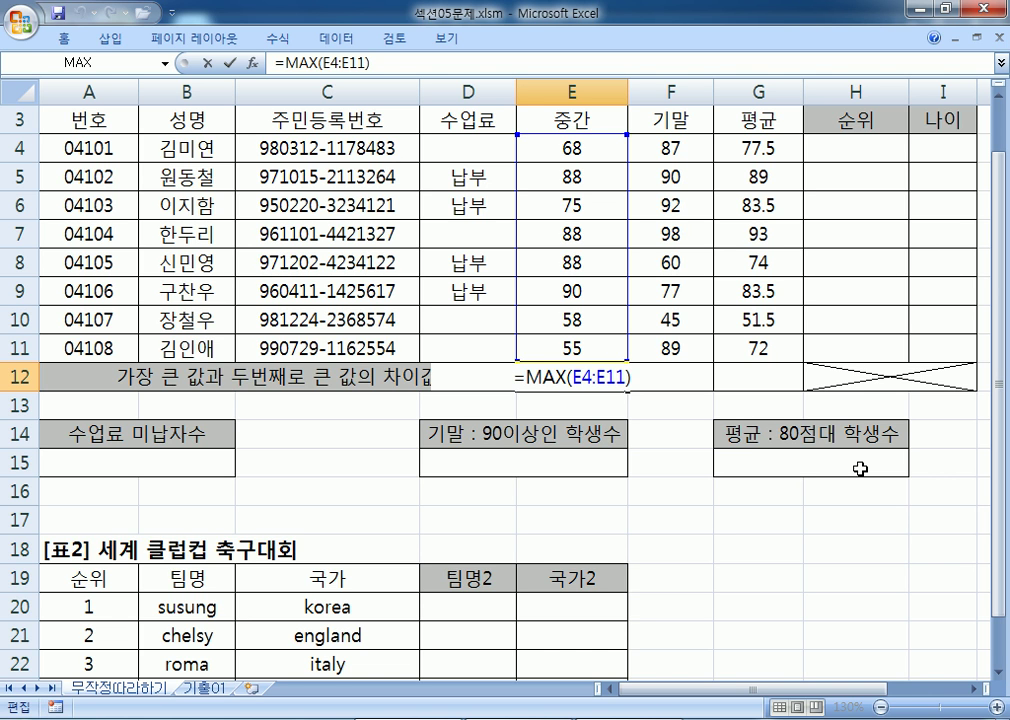
pyautogui.hotkey('ctrl', 'Return')
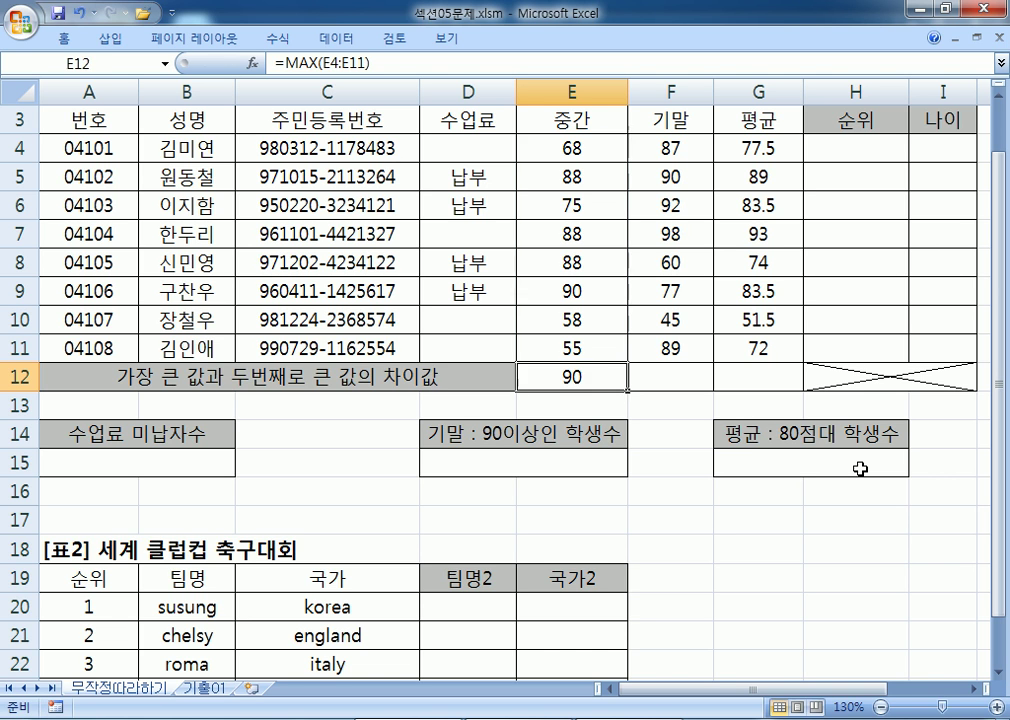
pyautogui.press('Delete')
# Try inserting MAX from the autocomplete list in E12, cancelling the partial entries
pyautogui.write('=')
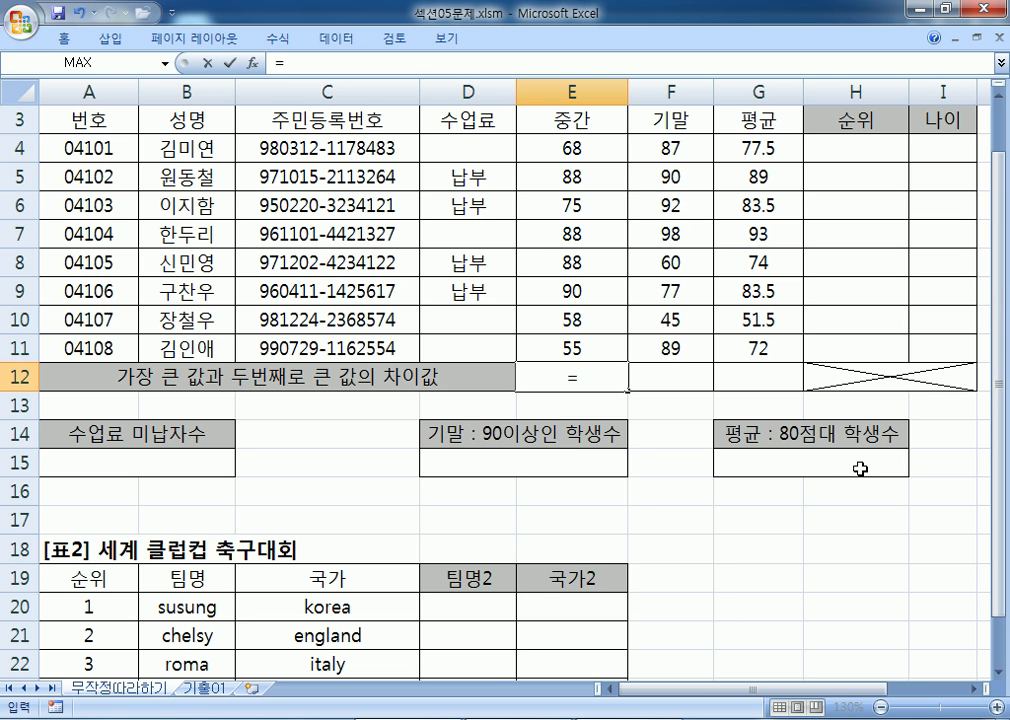
pyautogui.write('MAX')
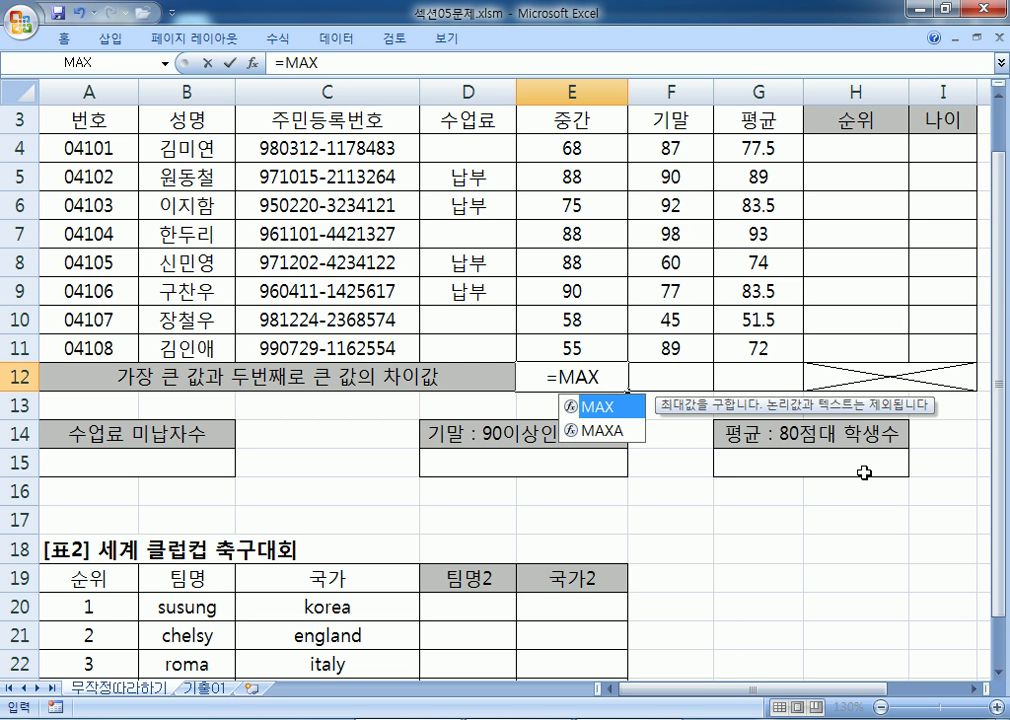
pyautogui.press('BackSpace')
pyautogui.press('BackSpace')
pyautogui.press('BackSpace')
pyautogui.write('M')
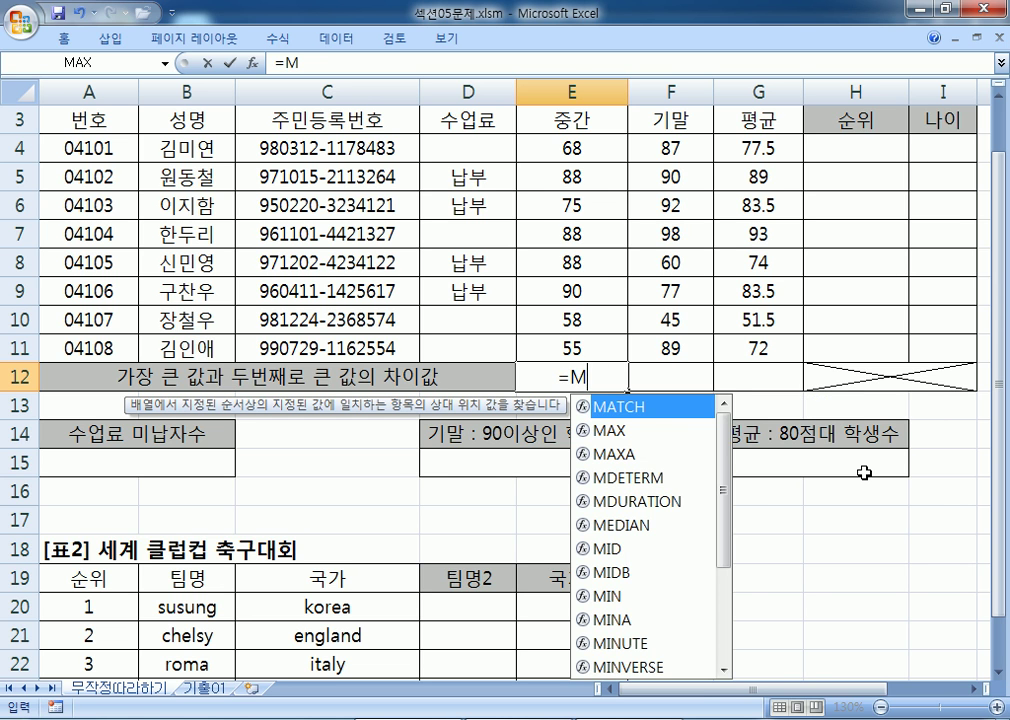
pyautogui.click(614, 431)
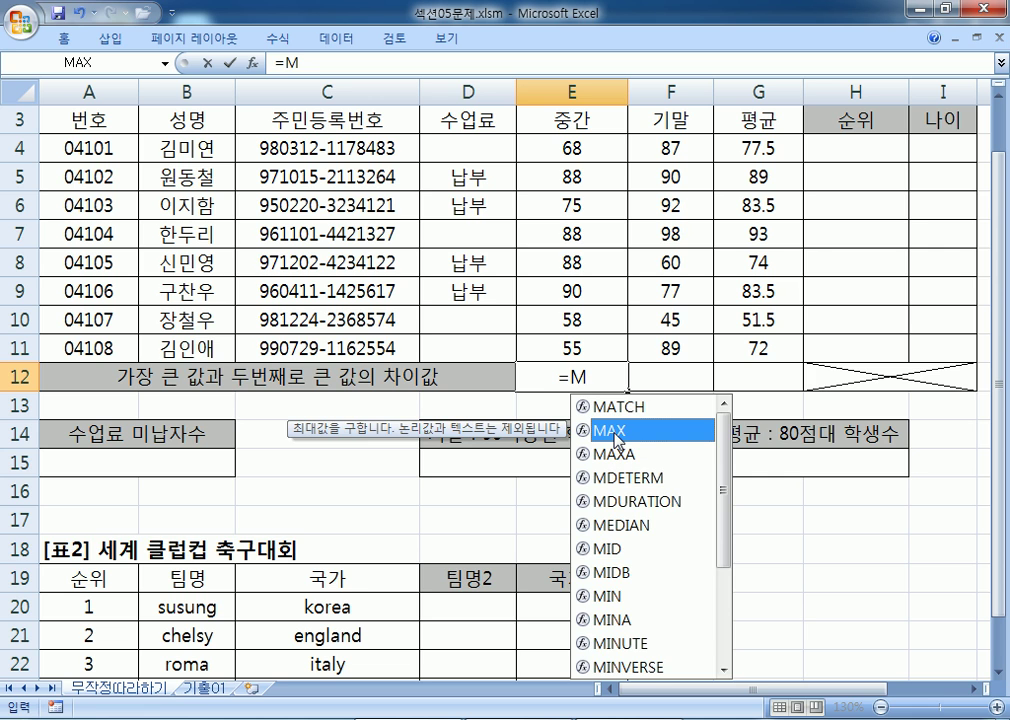
pyautogui.doubleClick(614, 431)
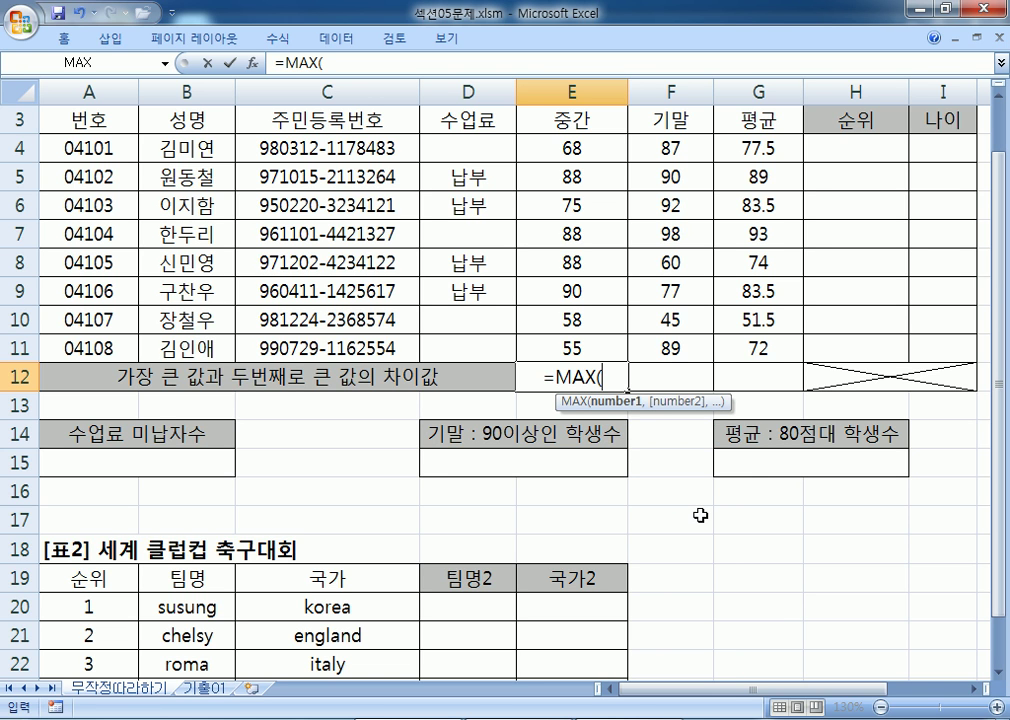
pyautogui.press('Escape')
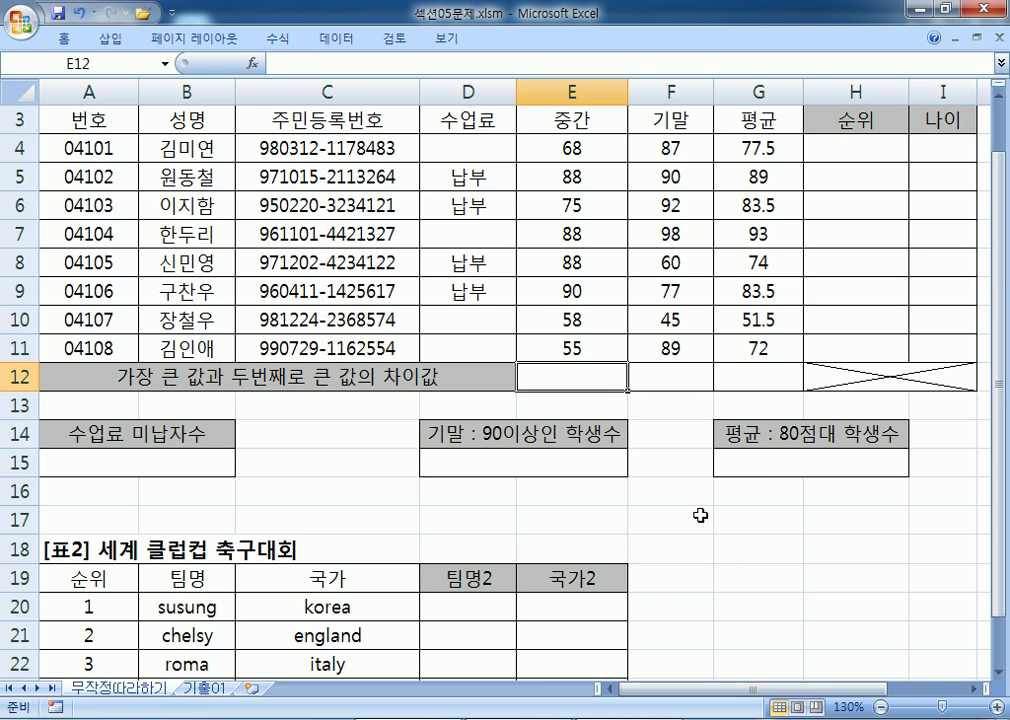
pyautogui.write('=MAX(')
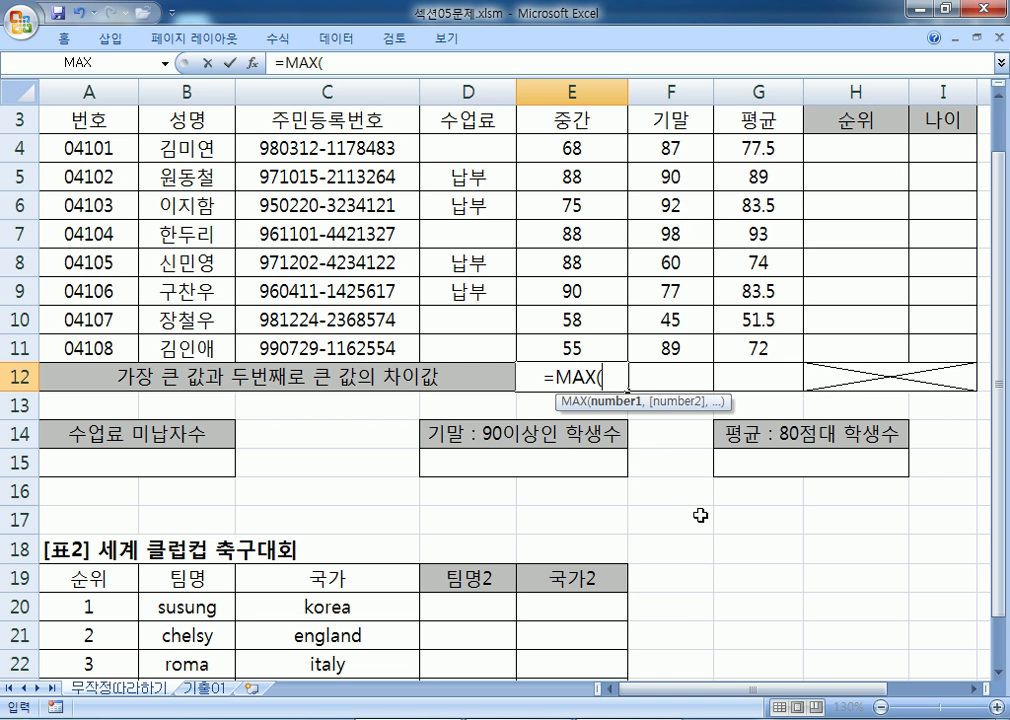
pyautogui.press('Escape')
# Enter =MAX(E4:E11) in E12 via autocomplete and dragging E4:E11, giving 90
pyautogui.write('=M')
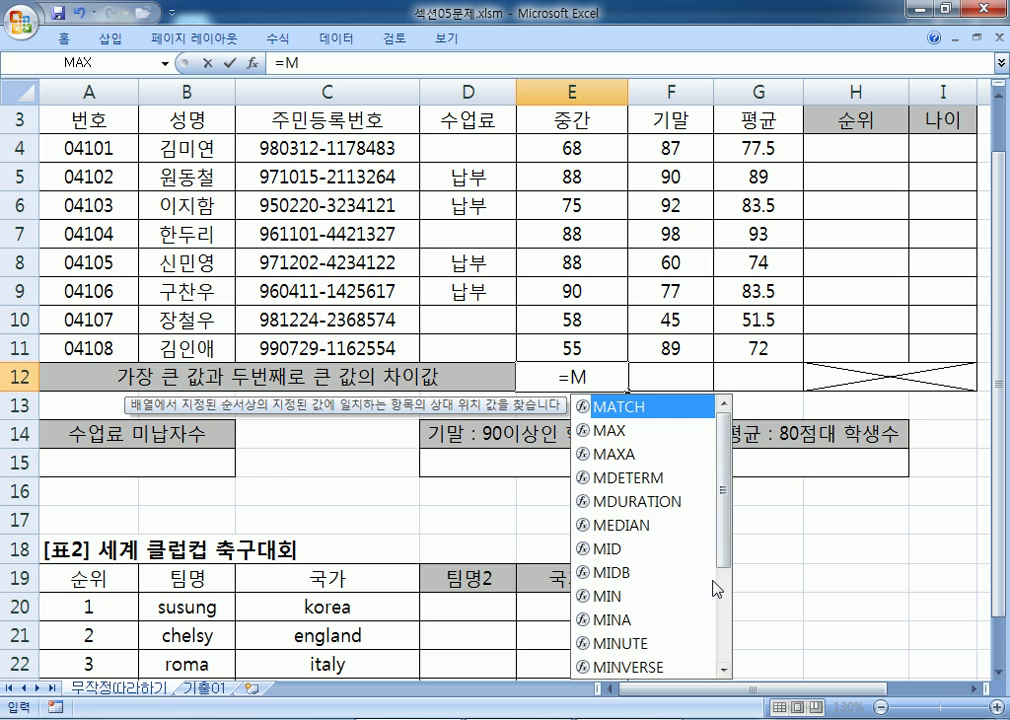
pyautogui.click(610, 432)
pyautogui.doubleClick(610, 432)
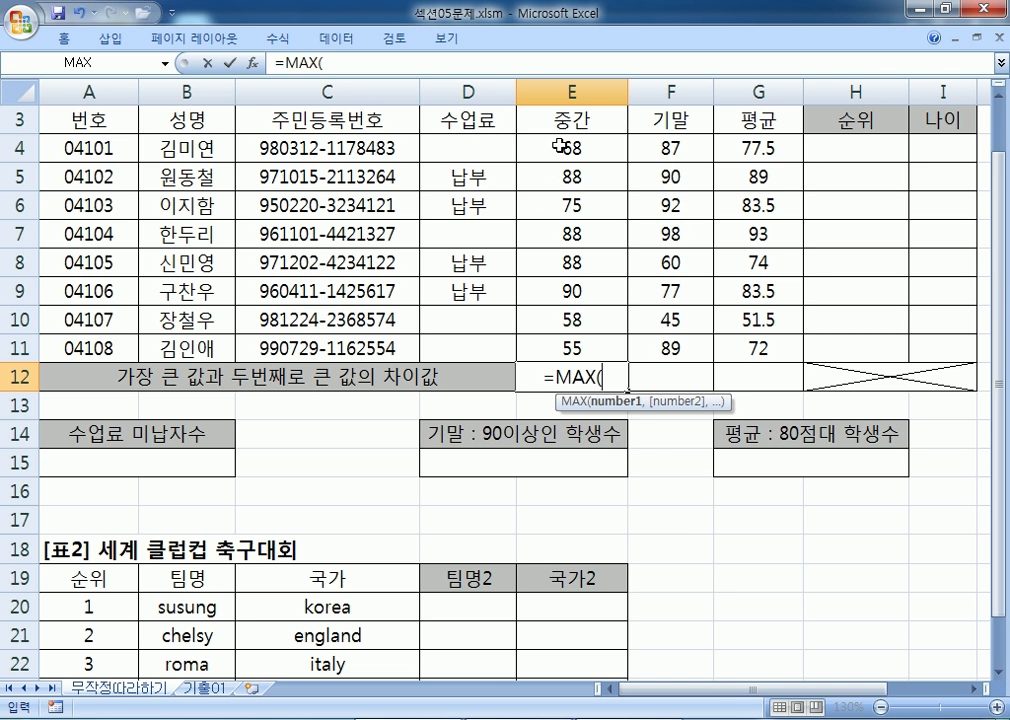
pyautogui.write('E4')
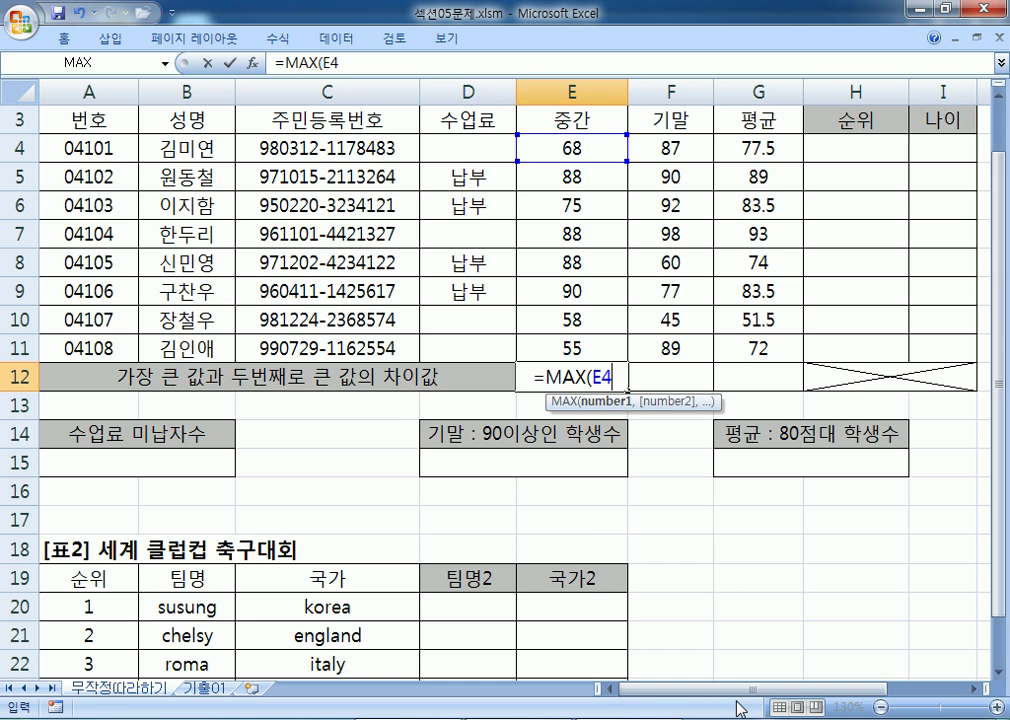
pyautogui.write(':')
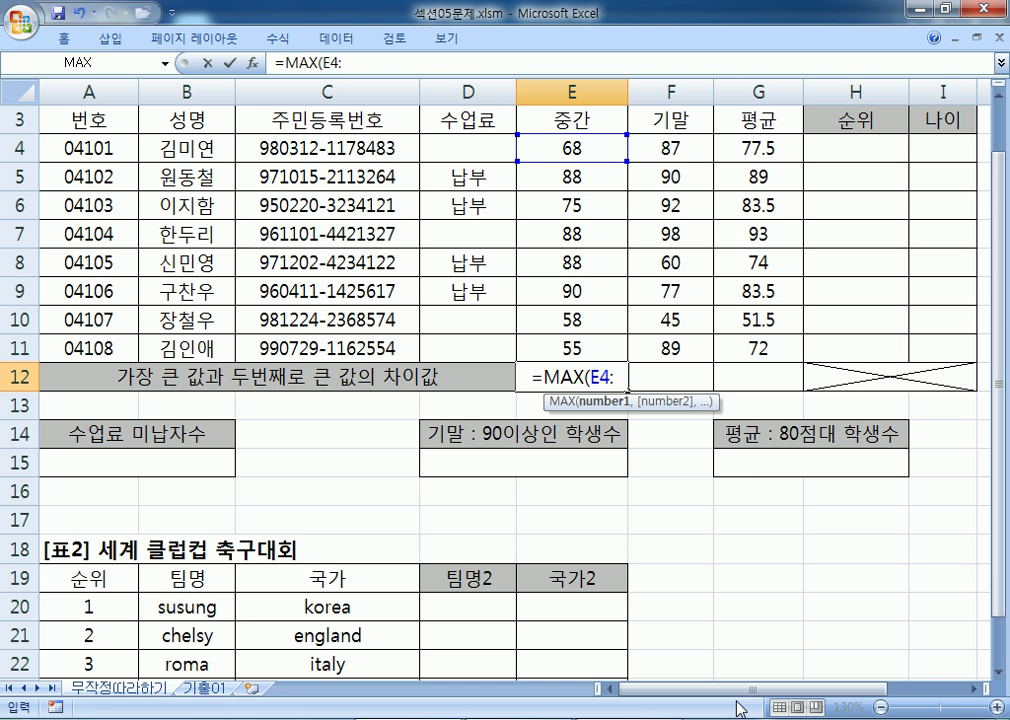
pyautogui.write('E11')
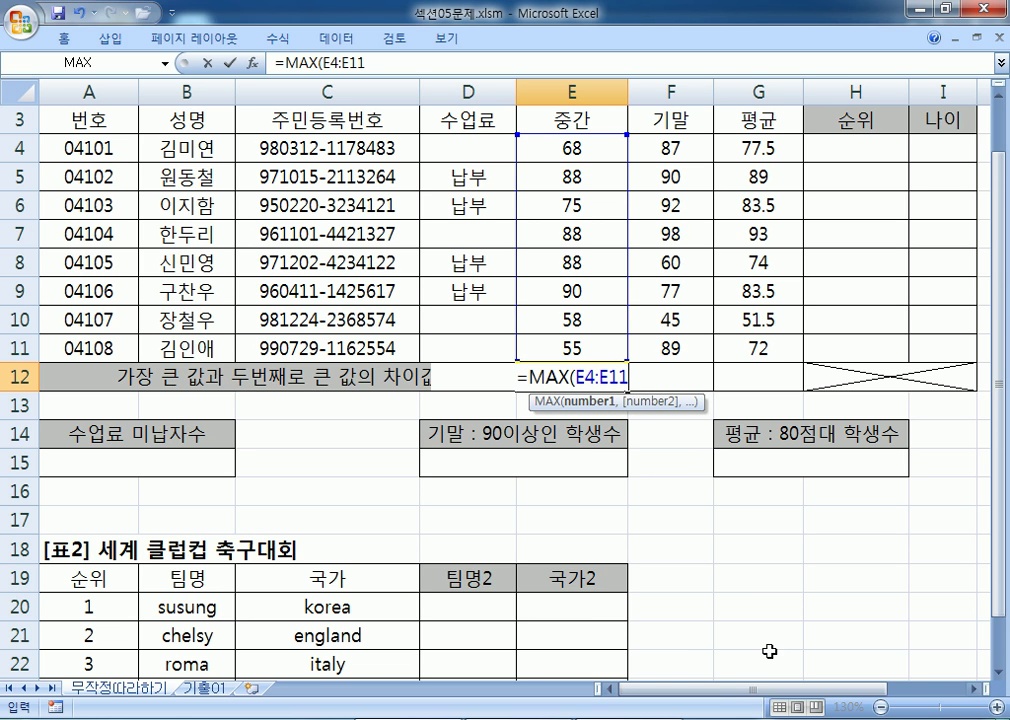
pyautogui.moveTo(580, 374); pyautogui.dragTo(628, 376)
pyautogui.press('BackSpace')
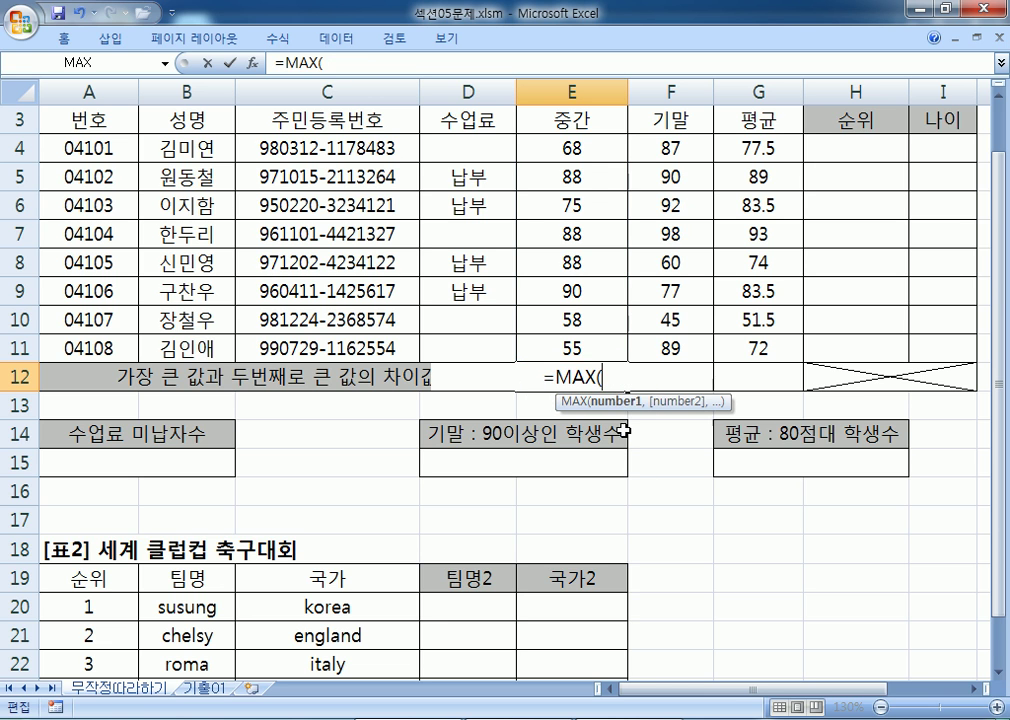
pyautogui.click(569, 147)
pyautogui.moveTo(569, 147); pyautogui.dragTo(561, 341)
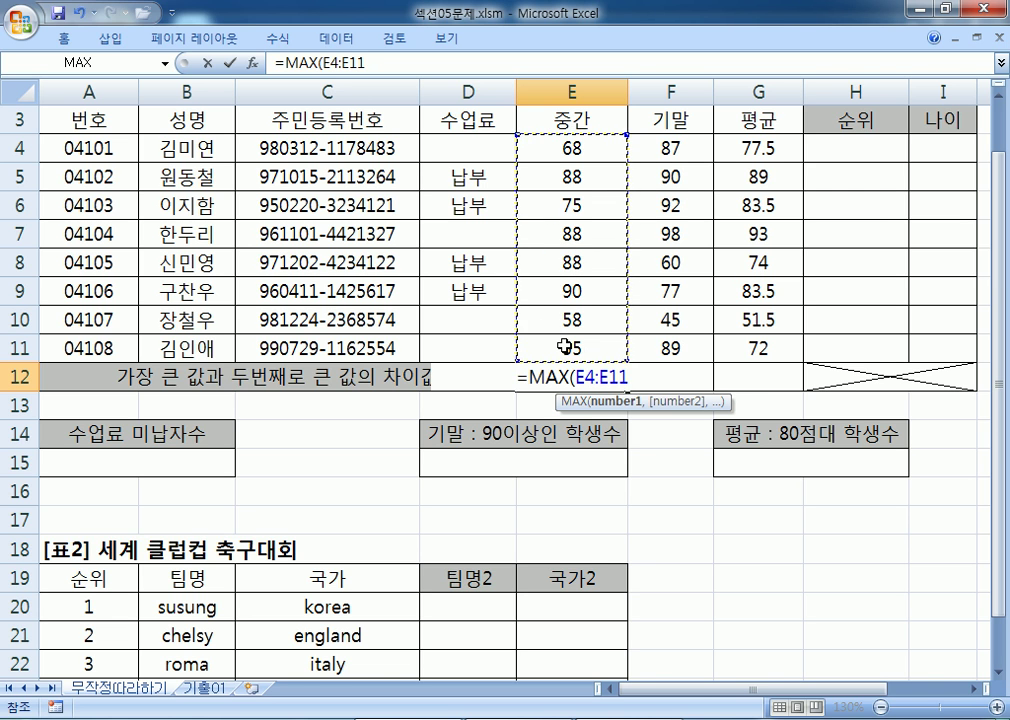
pyautogui.write(')')
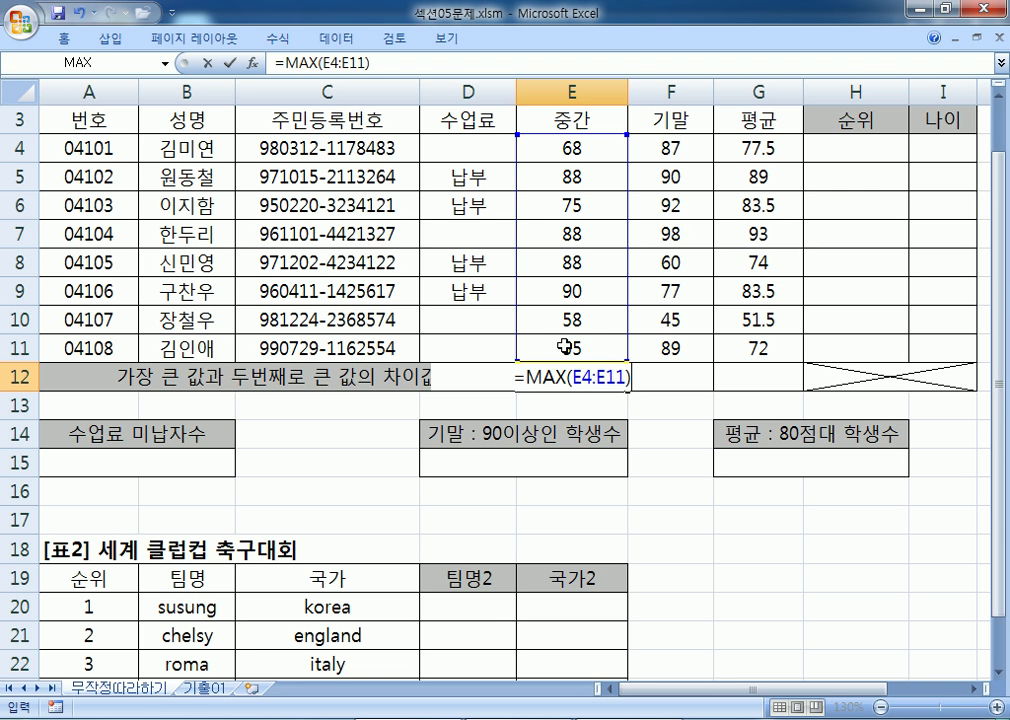
pyautogui.press('Return')
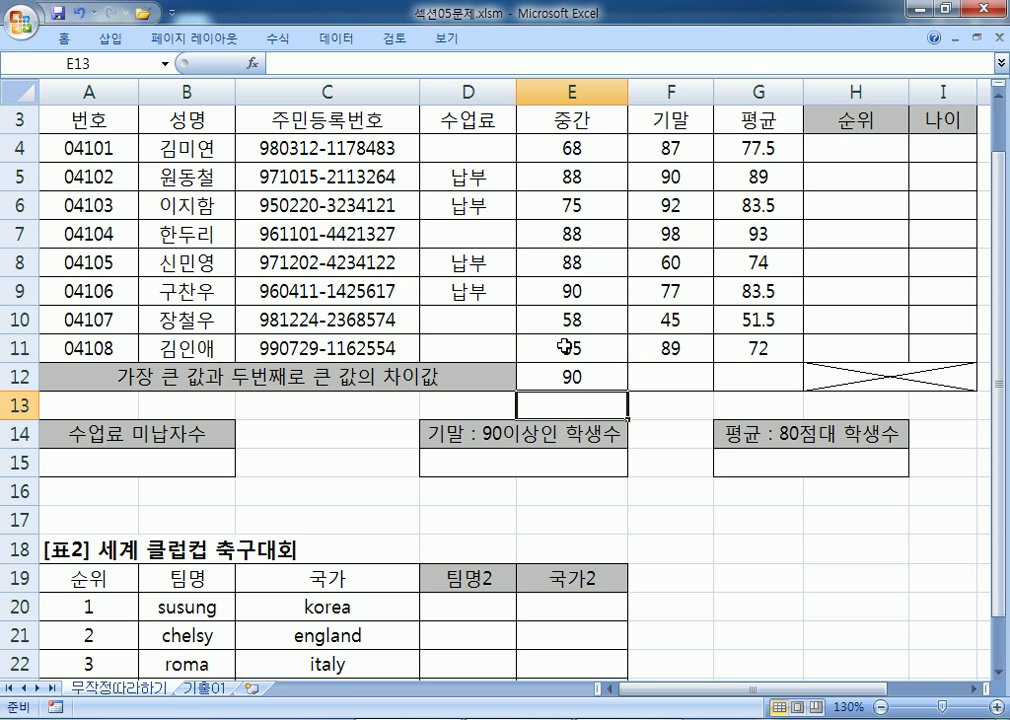
pyautogui.doubleClick(611, 375)
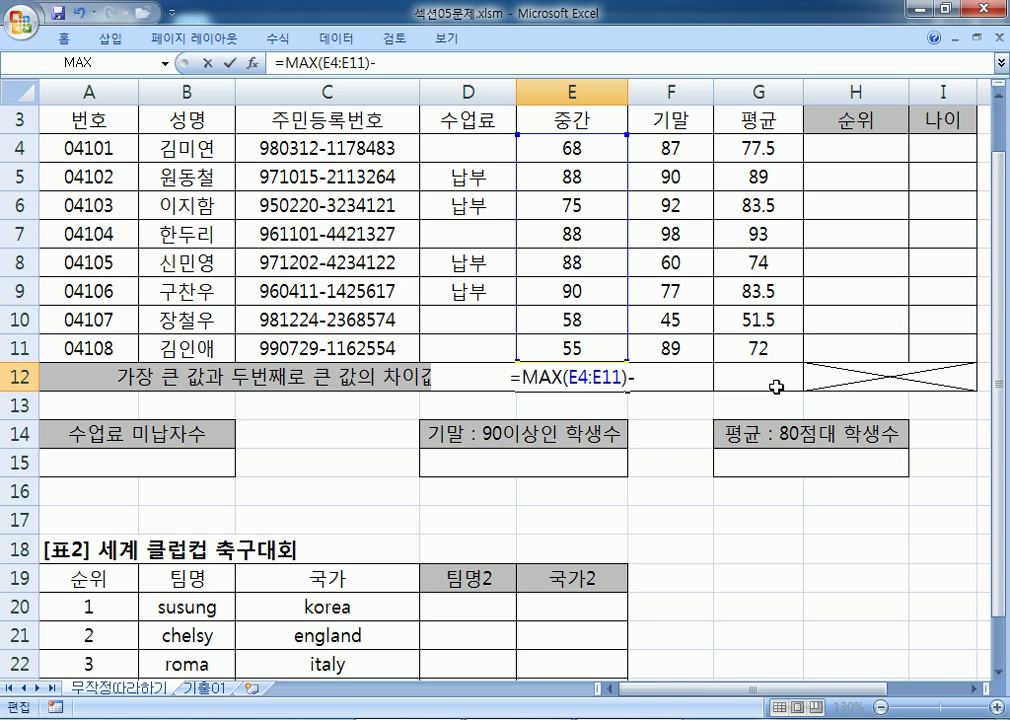
# Extend E12's formula to =MAX(E4:E11)-LARGE(E4:E11,2) using autocomplete and a dragged range
pyautogui.write('LA')
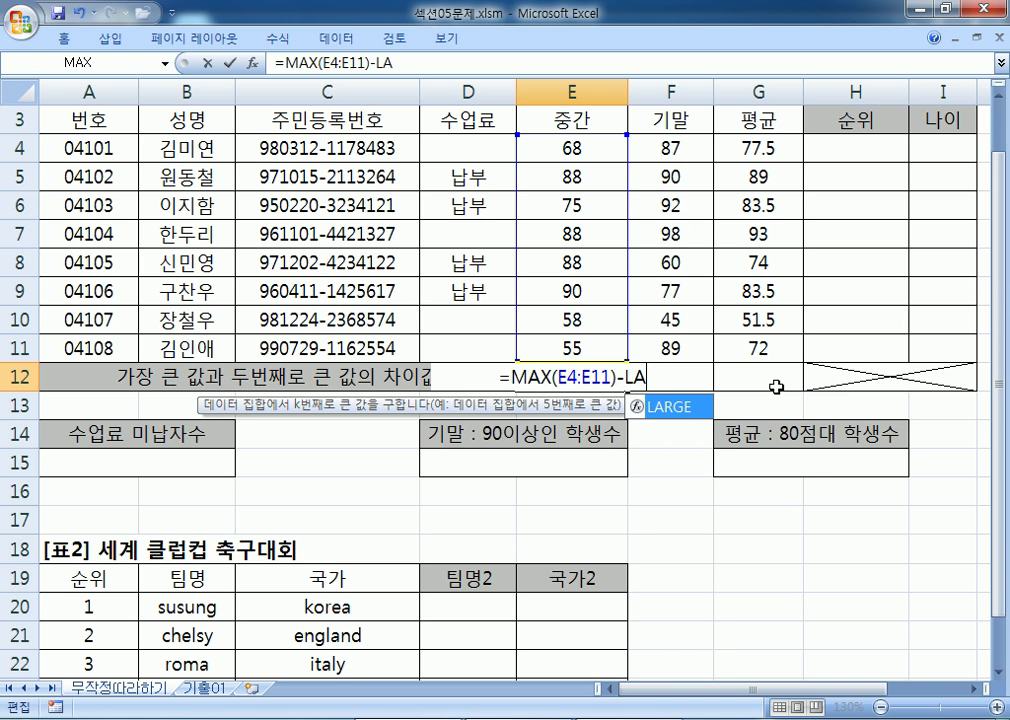
pyautogui.press('BackSpace')
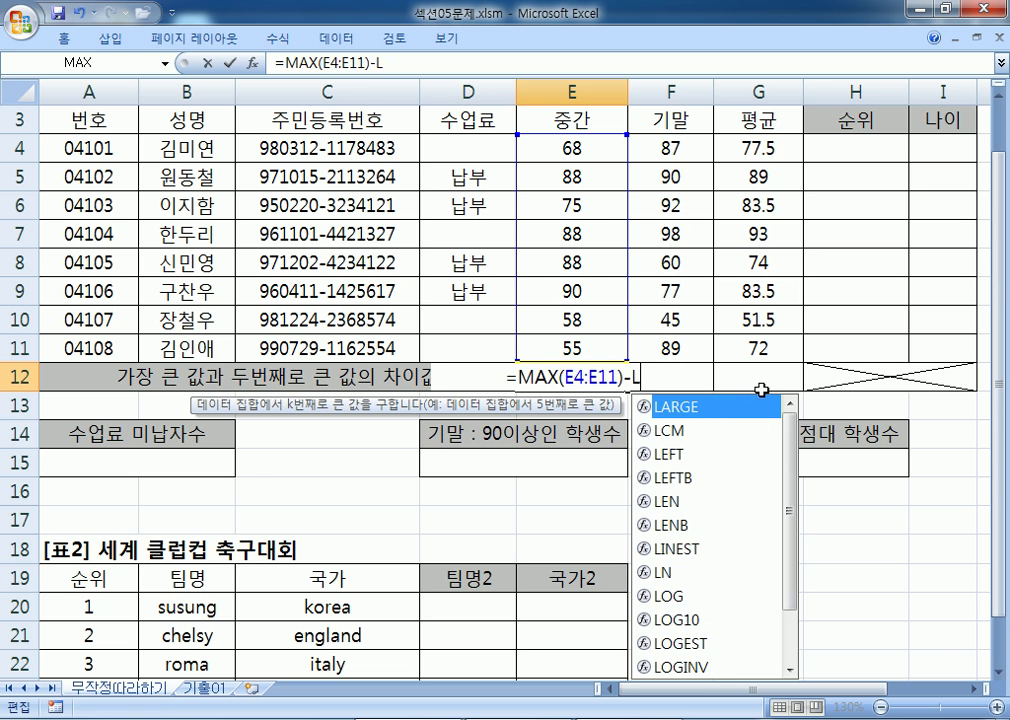
pyautogui.doubleClick(695, 410)
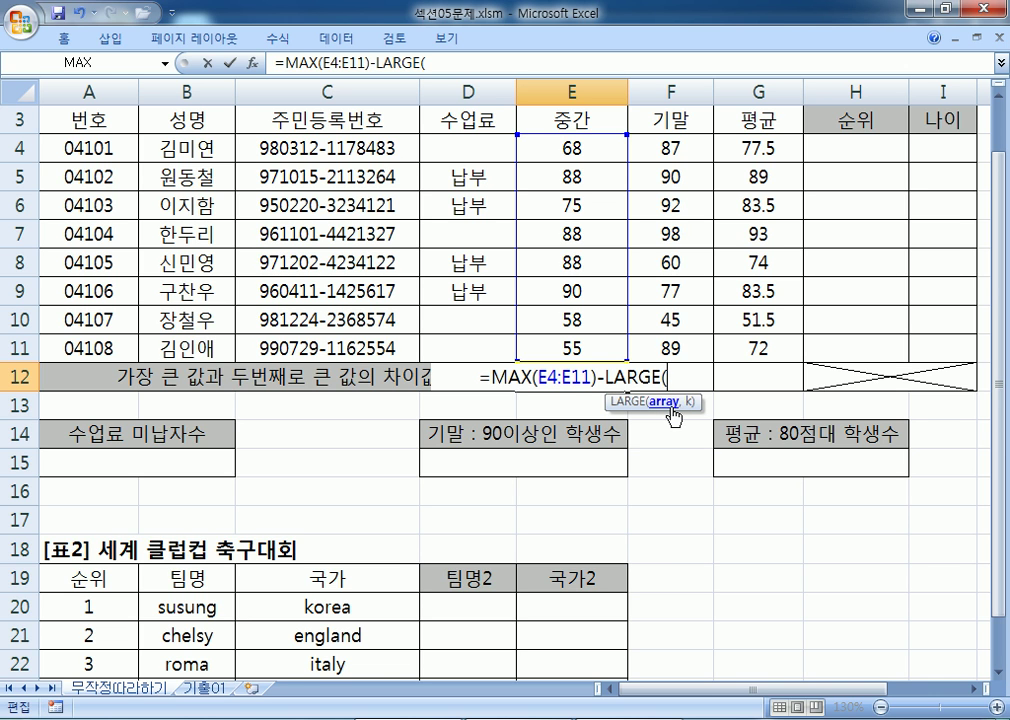
pyautogui.moveTo(572, 145); pyautogui.dragTo(577, 352)
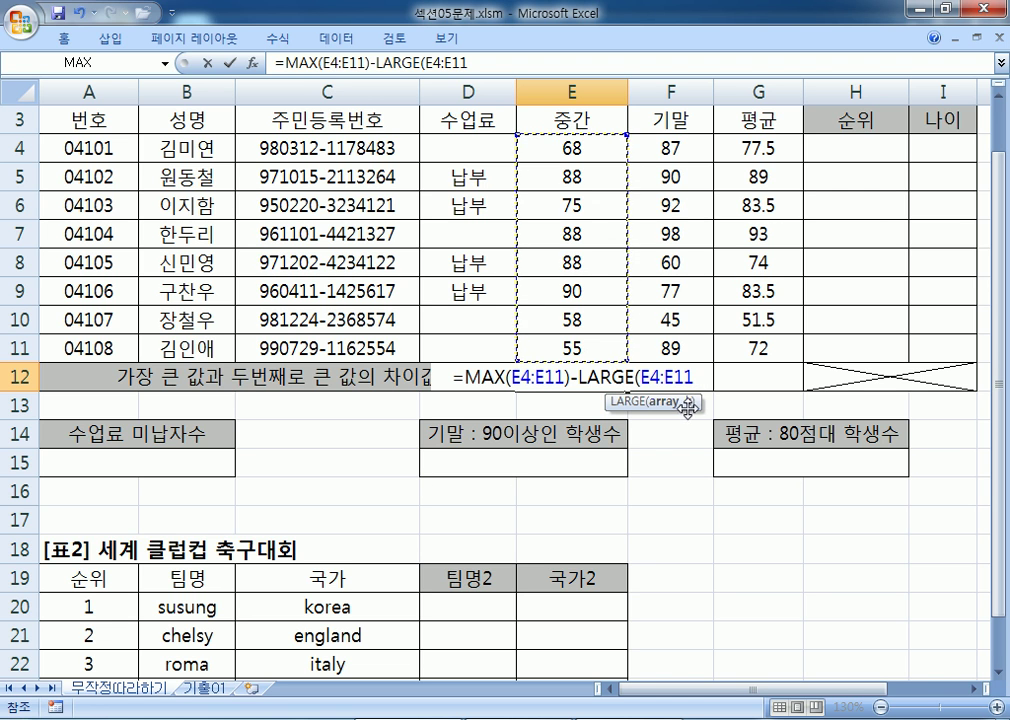
pyautogui.write(',')
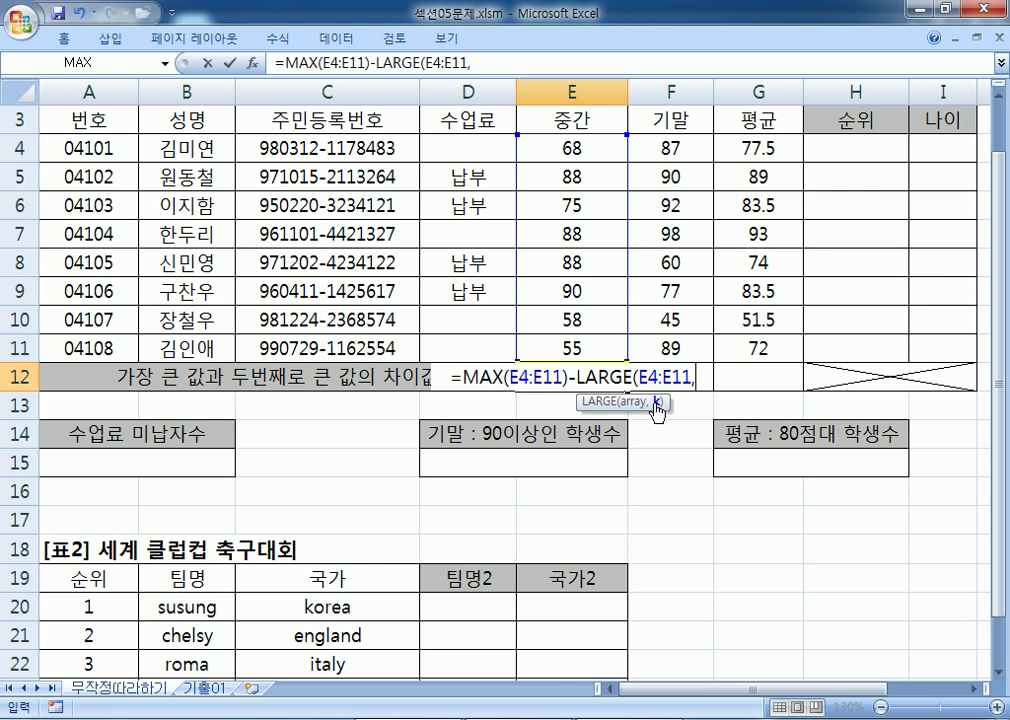
pyautogui.write('2')
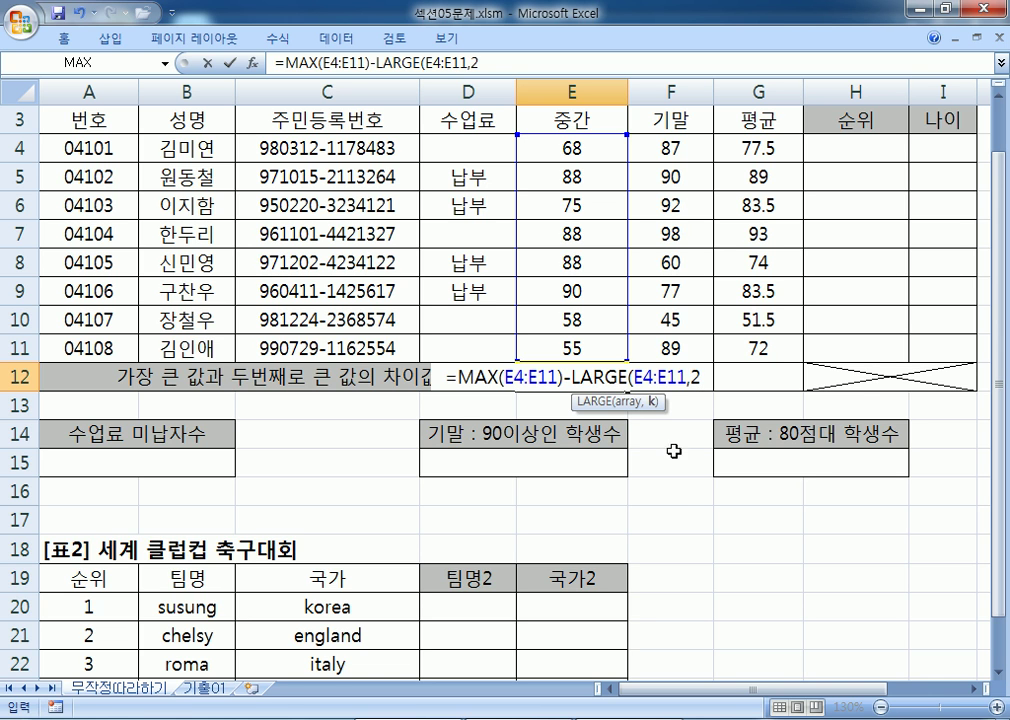
pyautogui.write(')')
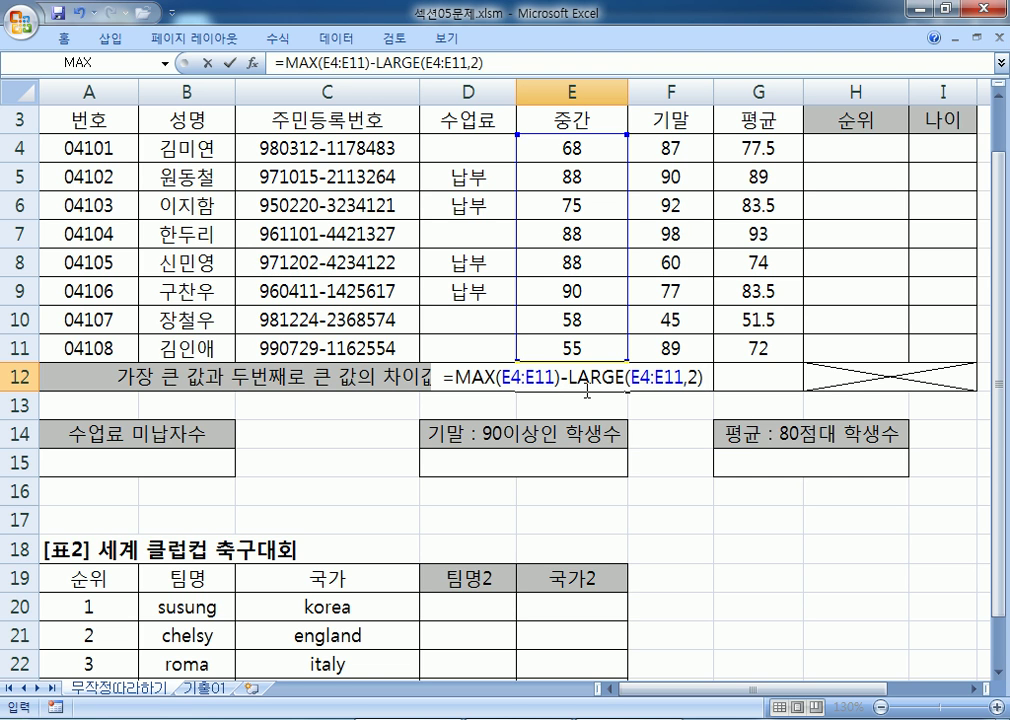
pyautogui.press('Return')
# Review E12's difference formula against E9's top score, then scroll down toward the [표2] table
pyautogui.click(594, 290)
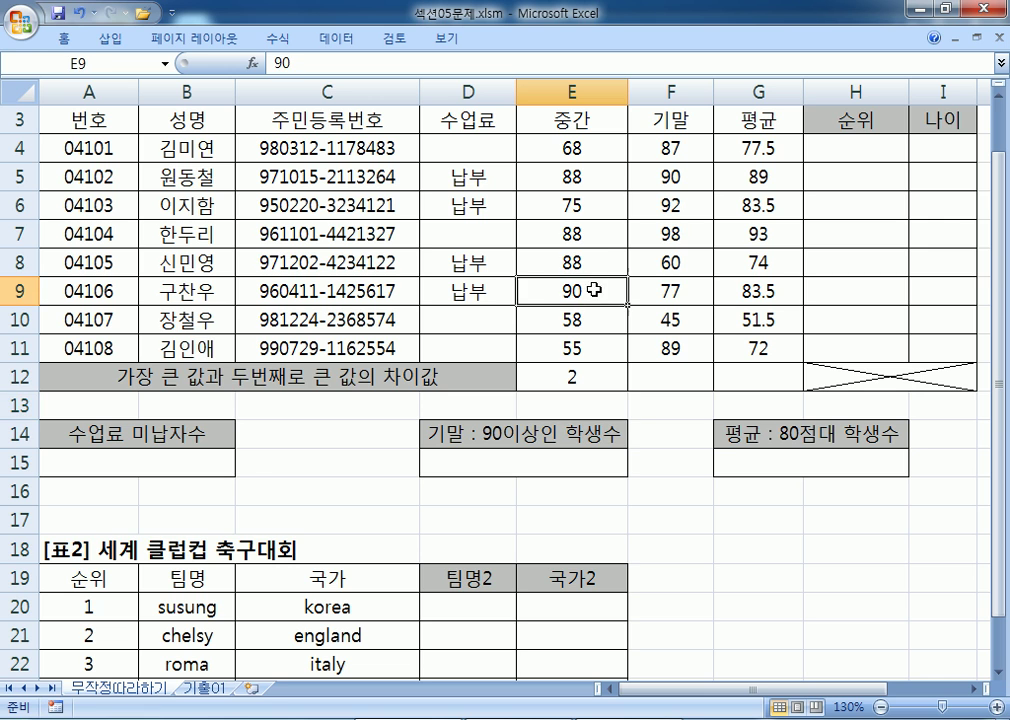
pyautogui.click(597, 373)
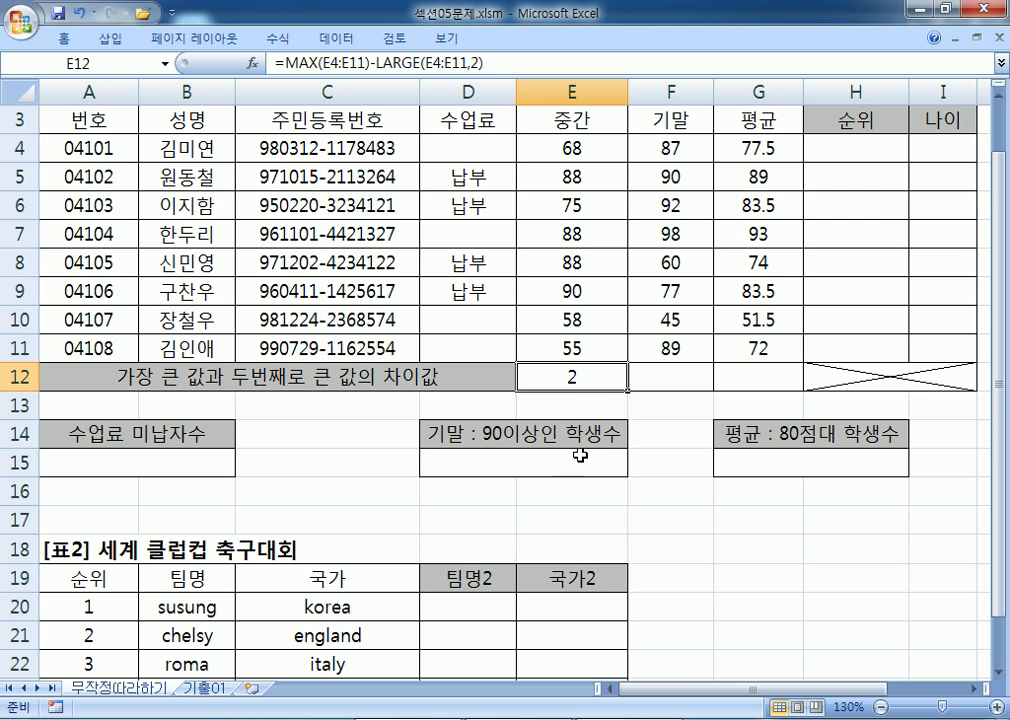
pyautogui.click(690, 377)
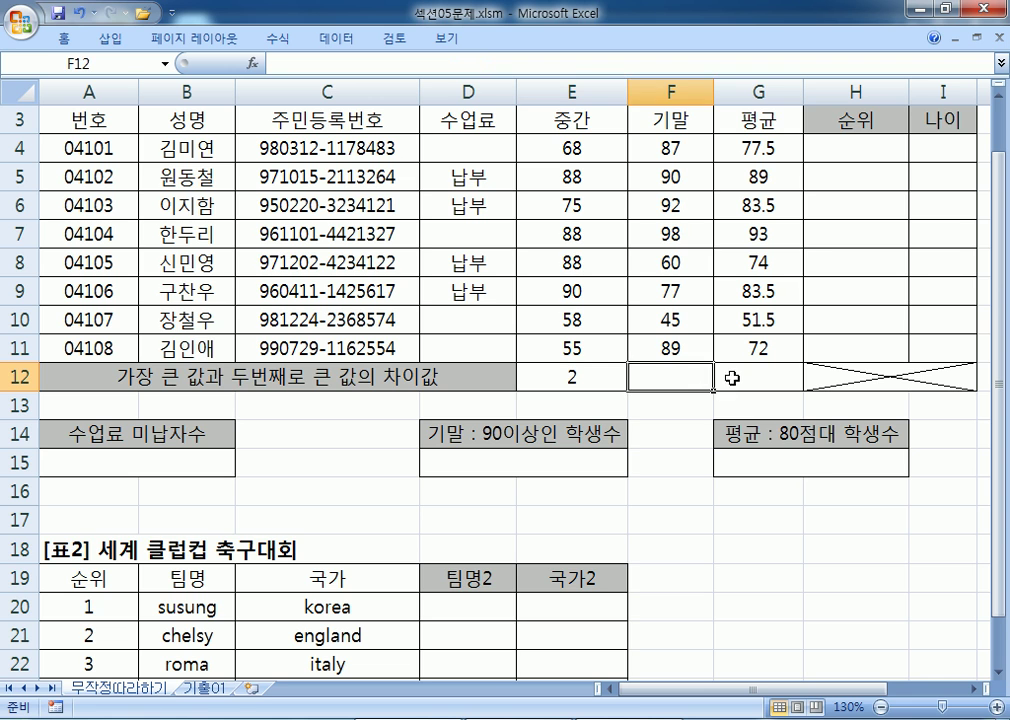
pyautogui.click(755, 377)
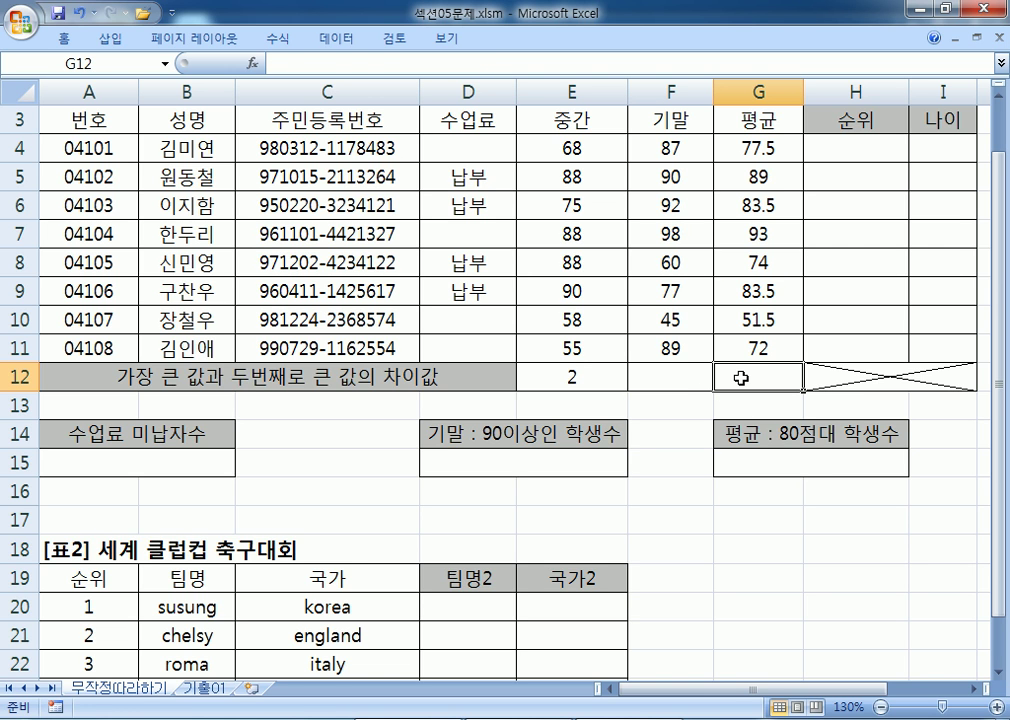
pyautogui.click(615, 370)
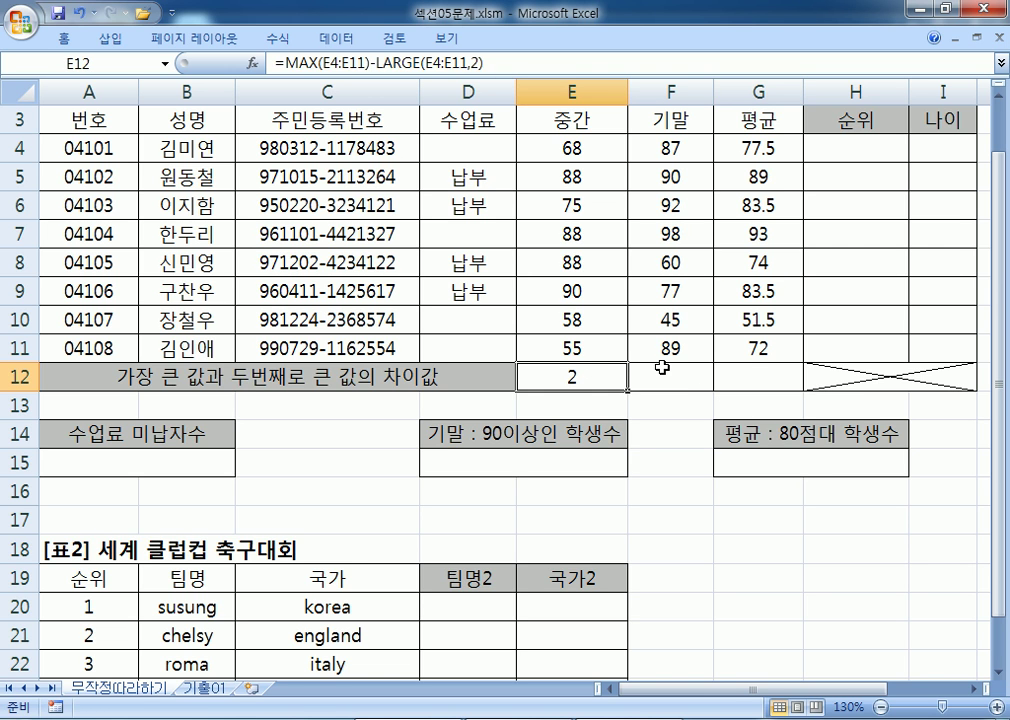
pyautogui.click(662, 368)
pyautogui.scroll(1, 580, 408)
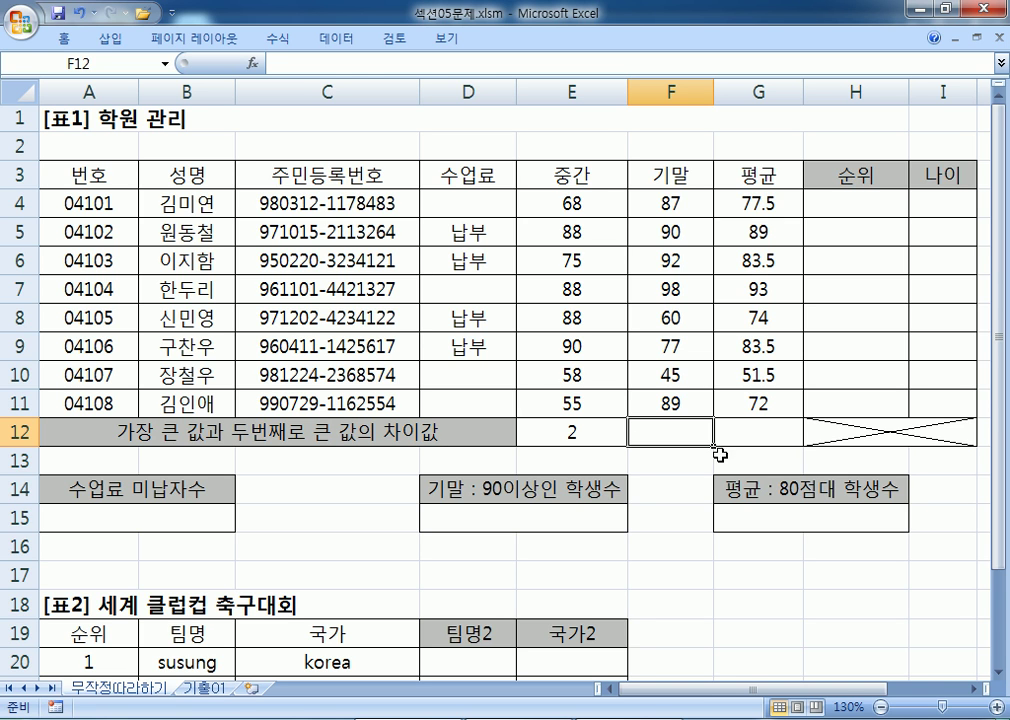
pyautogui.click(572, 428)
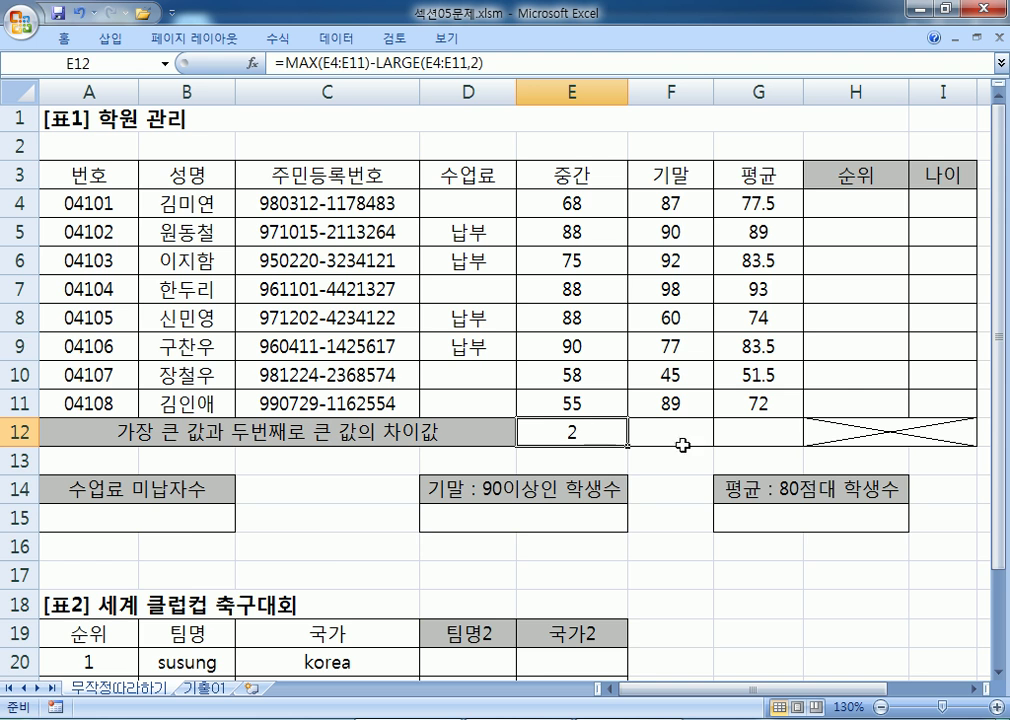
pyautogui.scroll(-5, 642, 462)
pyautogui.click(564, 451)
pyautogui.scroll(-1, 647, 473)
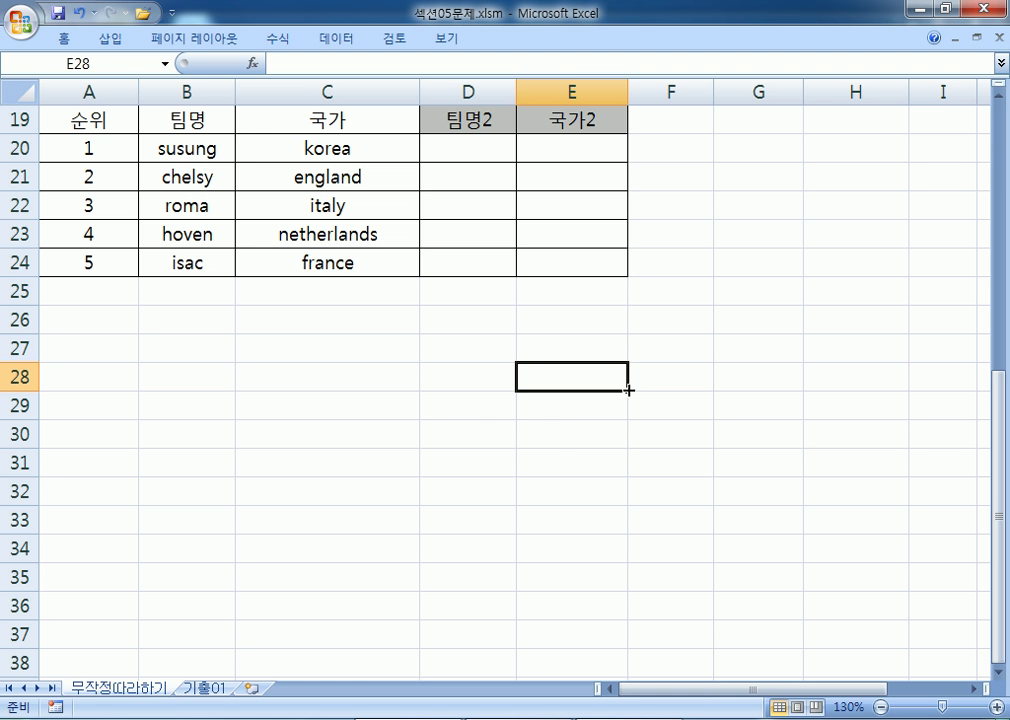
# Fill E12's difference formula right into F12 and G12
pyautogui.click(415, 424)
pyautogui.moveTo(445, 378); pyautogui.dragTo(630, 478)
pyautogui.scroll(6, 655, 485)
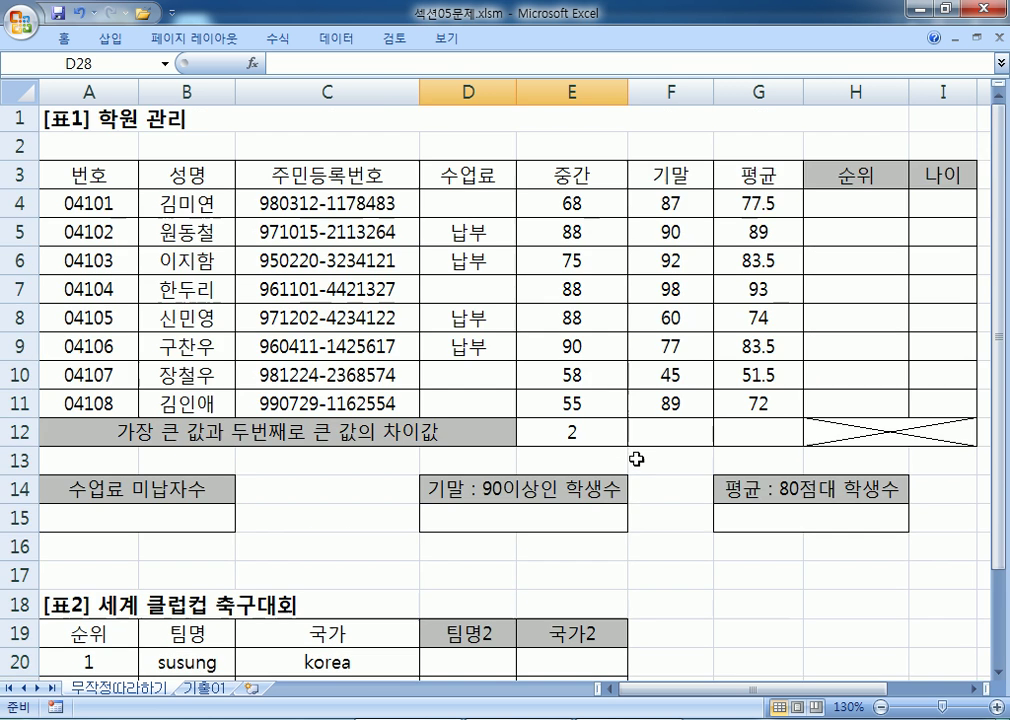
pyautogui.click(584, 447)
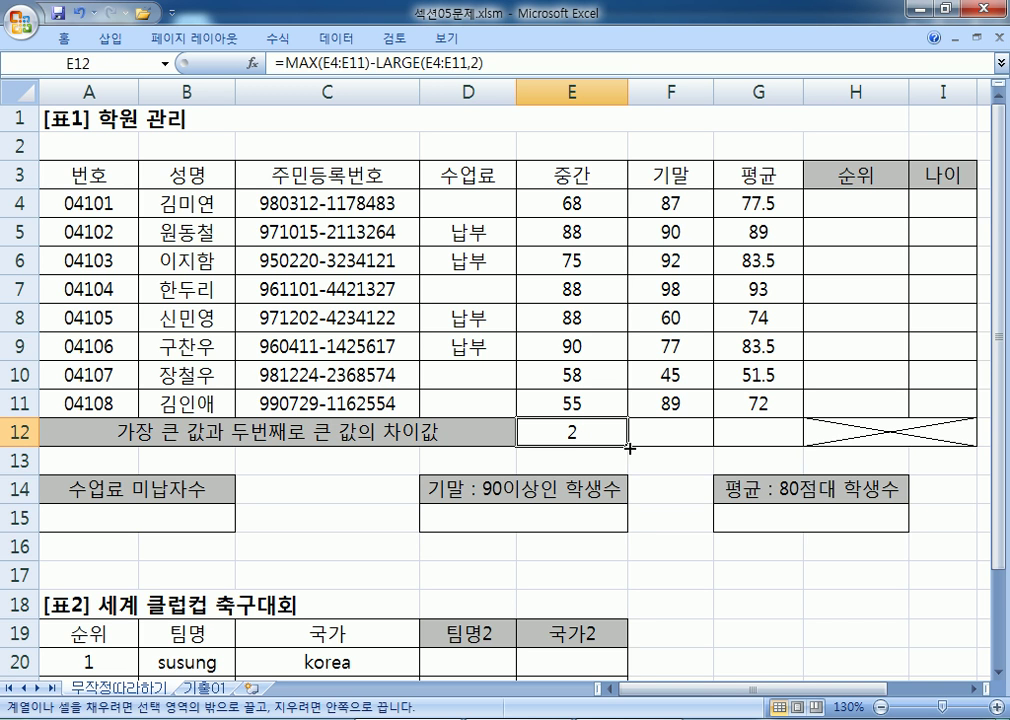
pyautogui.moveTo(629, 449); pyautogui.dragTo(787, 443)
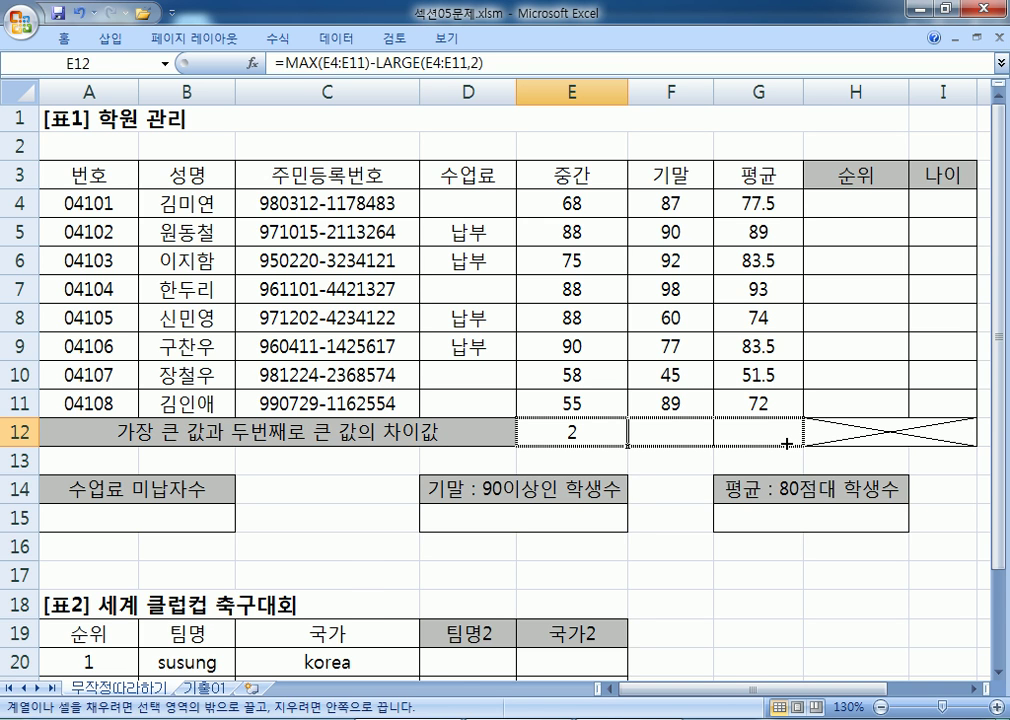
pyautogui.moveTo(787, 443); pyautogui.dragTo(787, 443)
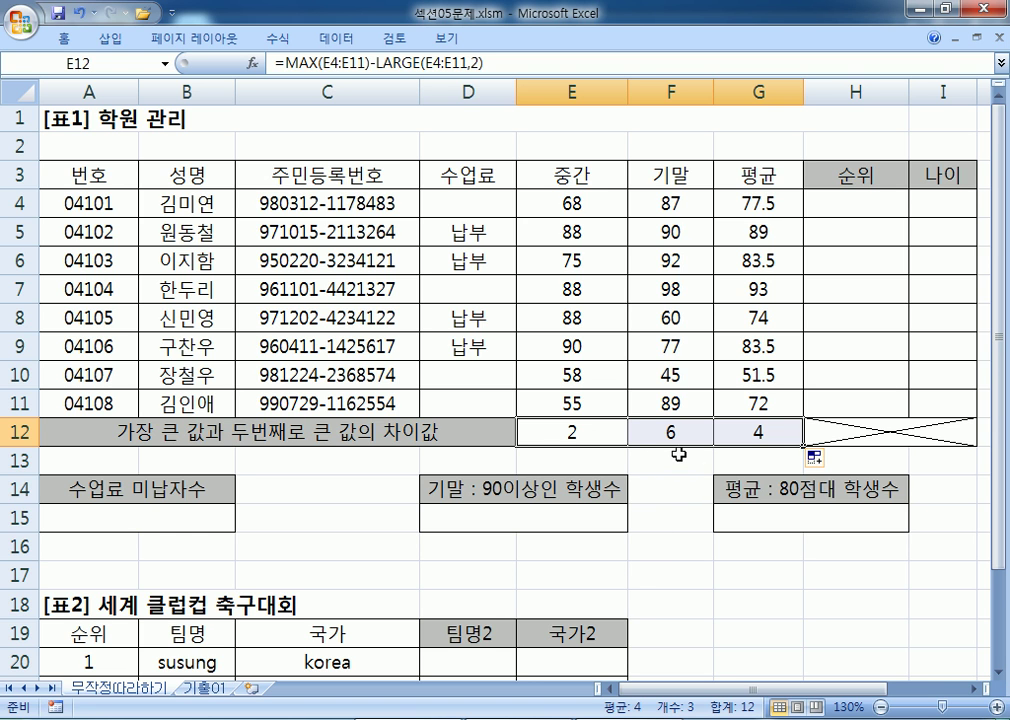
# Clear the copied results from F12 and G12 and check E12's formula
pyautogui.moveTo(645, 440); pyautogui.dragTo(779, 431)
pyautogui.press('Delete')
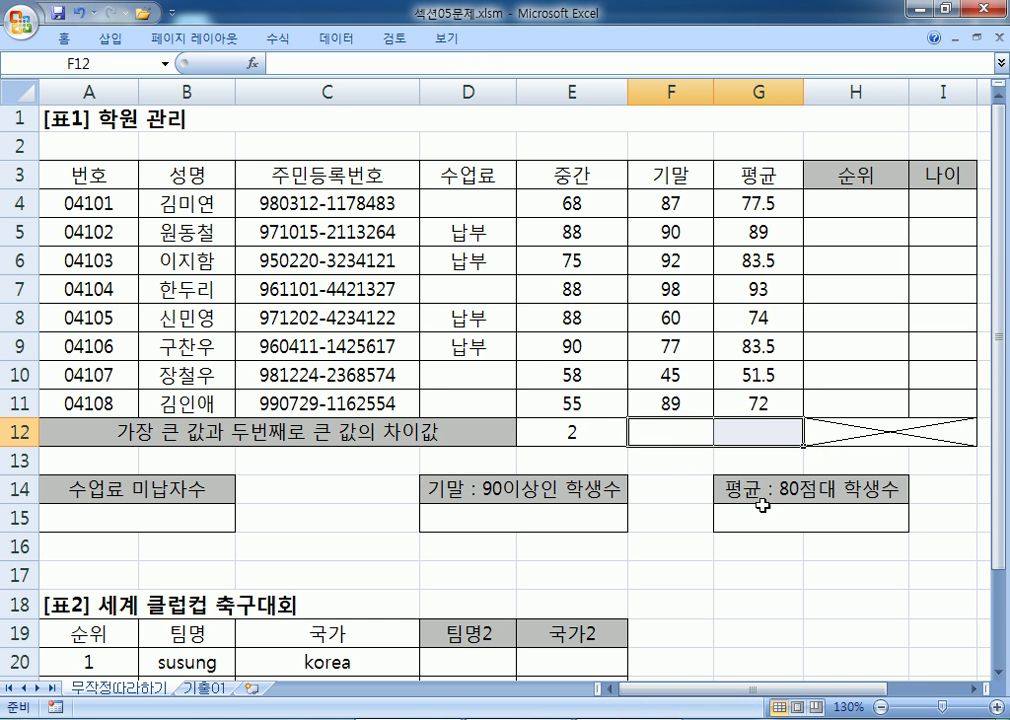
pyautogui.click(638, 430)
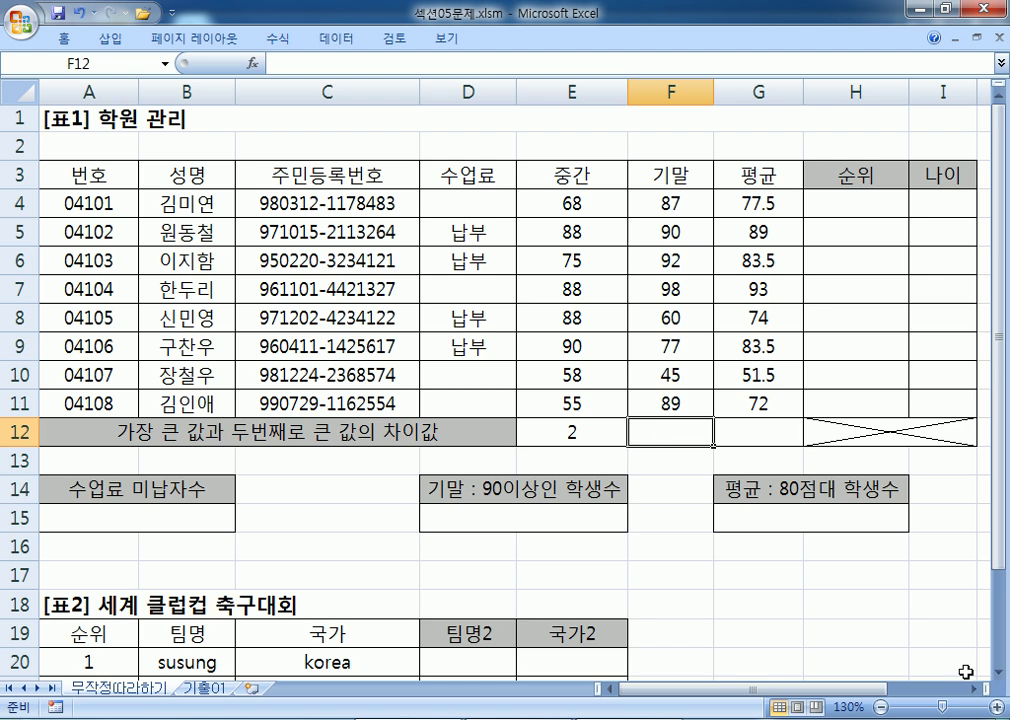
pyautogui.click(998, 672)
pyautogui.click(998, 672)
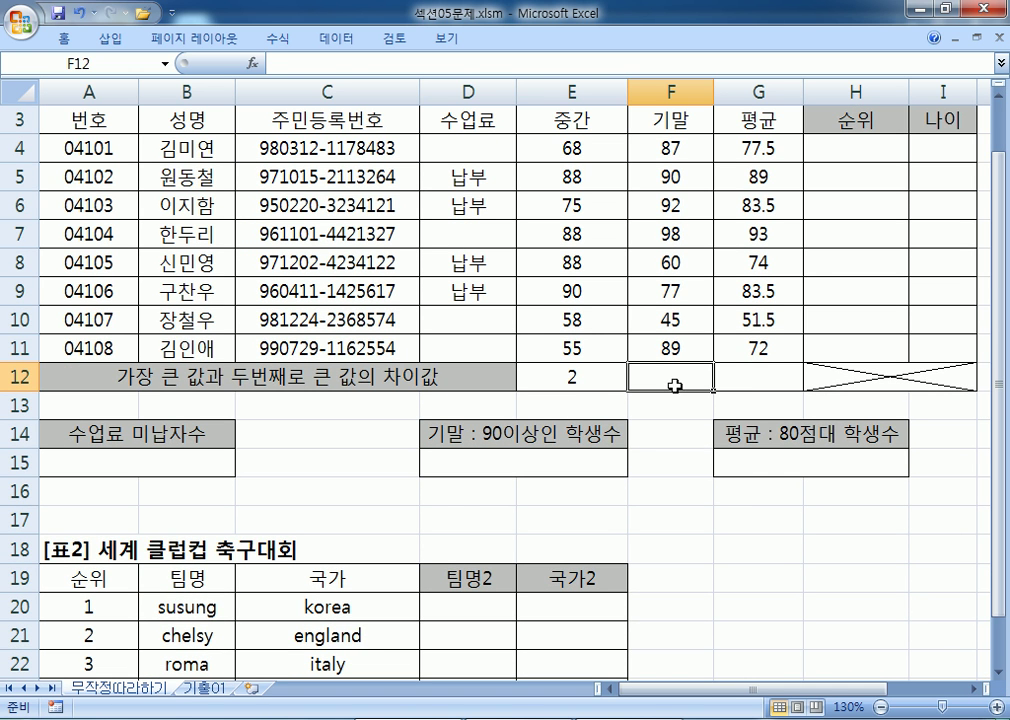
pyautogui.click(566, 378)
pyautogui.click(672, 381)
pyautogui.moveTo(667, 378); pyautogui.dragTo(716, 377)
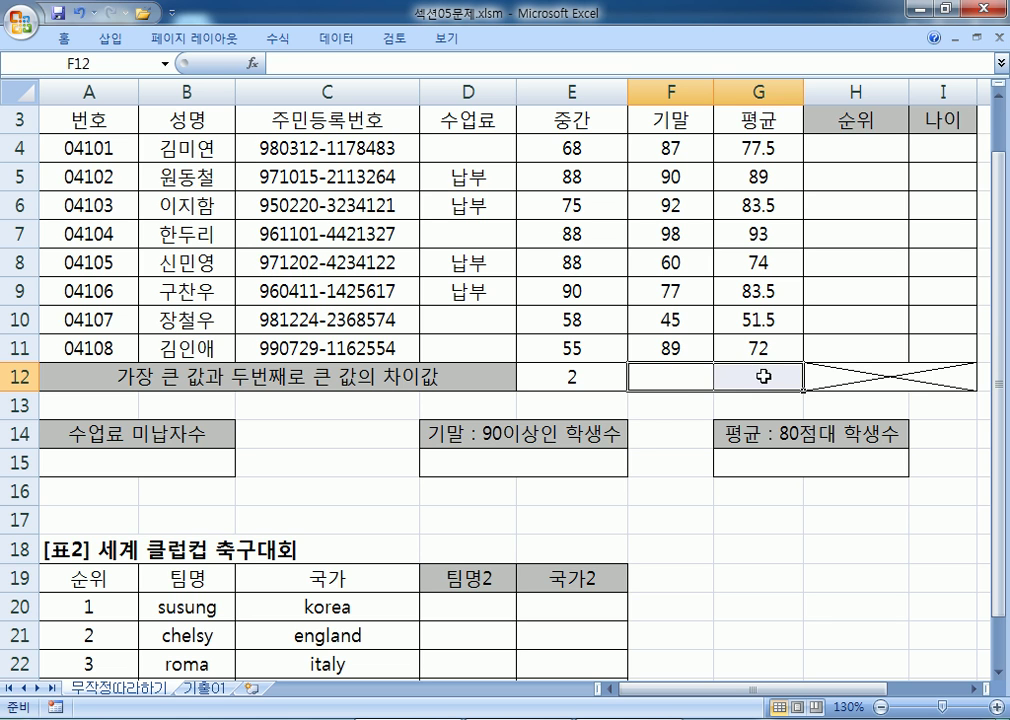
# Enter =MAX(F4:F11)-LARGE(F4:F11,2) in F12 so it shows 6
pyautogui.click(677, 373)
pyautogui.write('=')
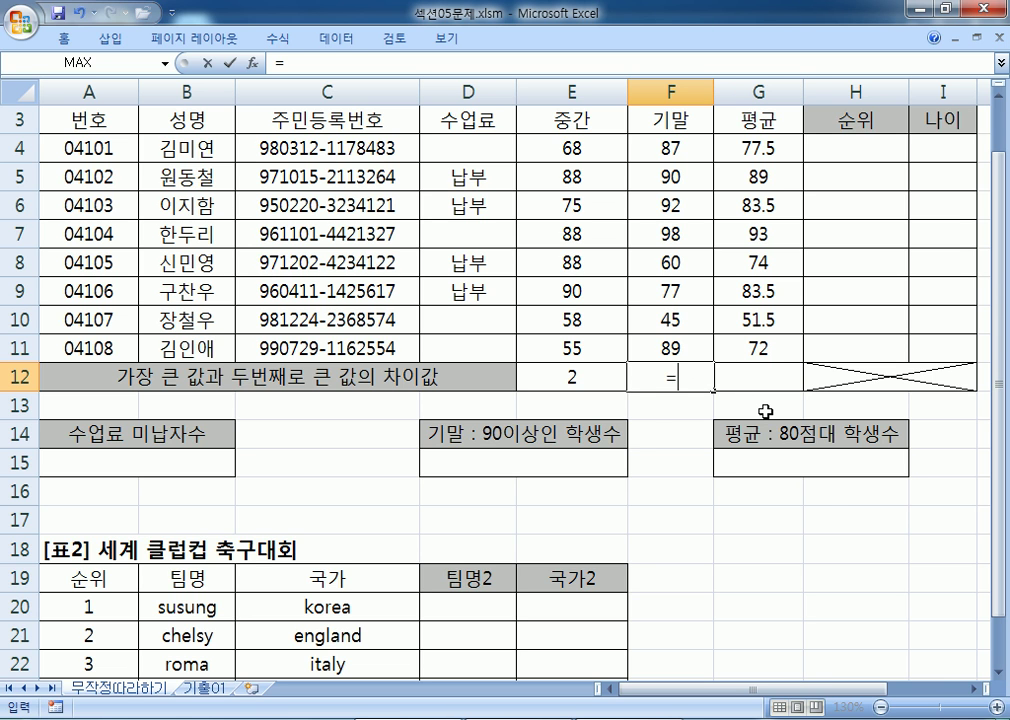
pyautogui.write('MAX')
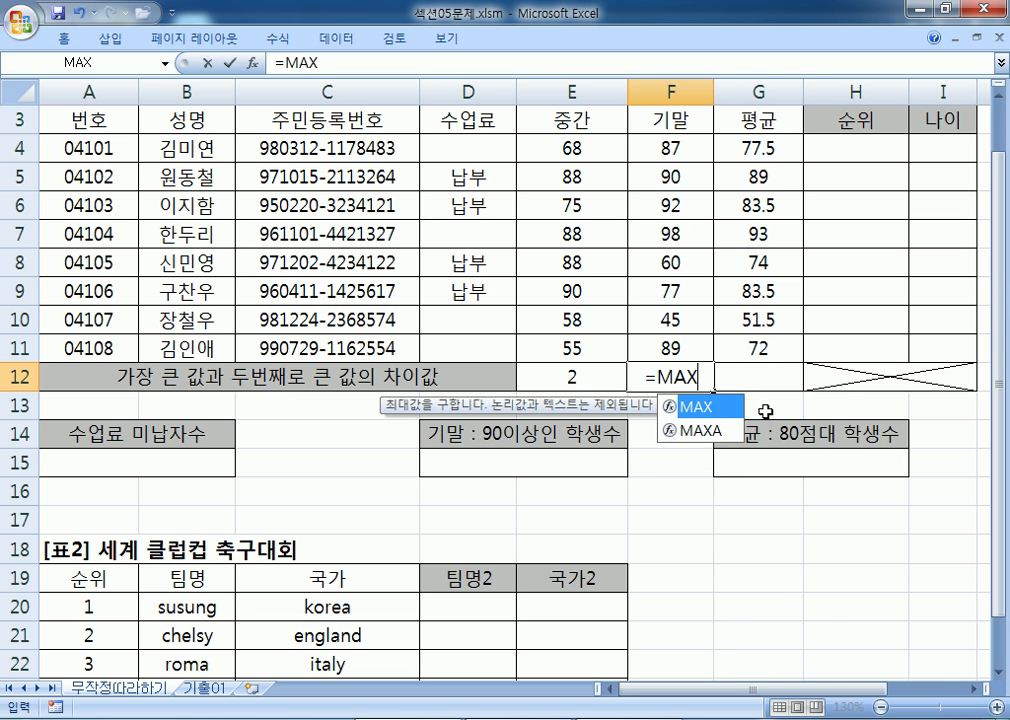
pyautogui.write('(')
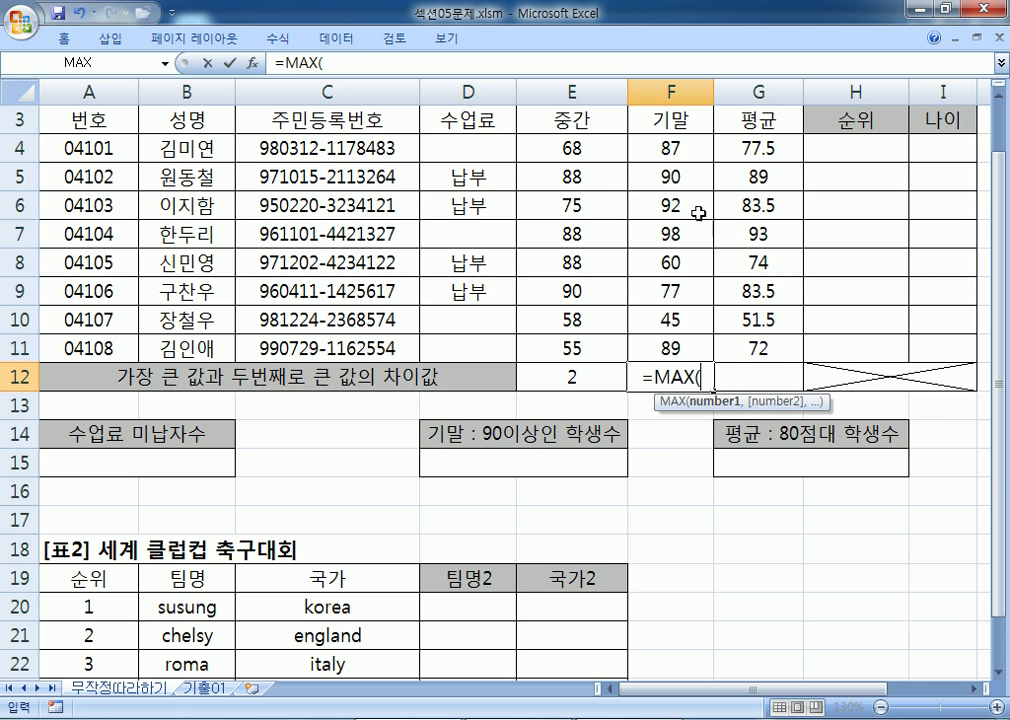
pyautogui.moveTo(684, 148); pyautogui.dragTo(676, 348)
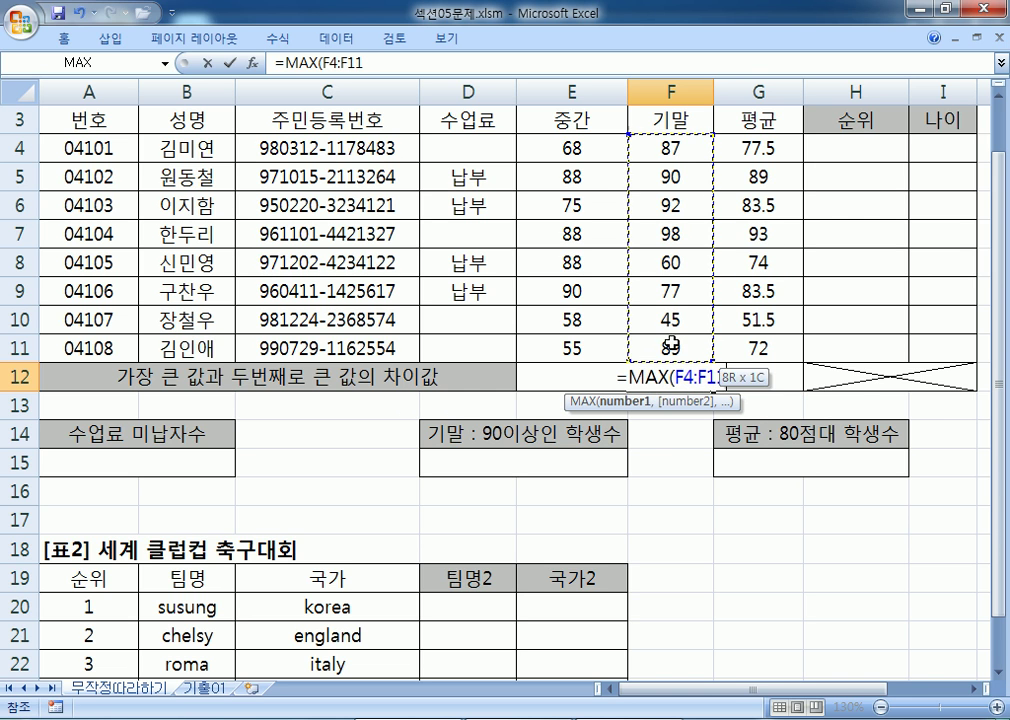
pyautogui.write(')')
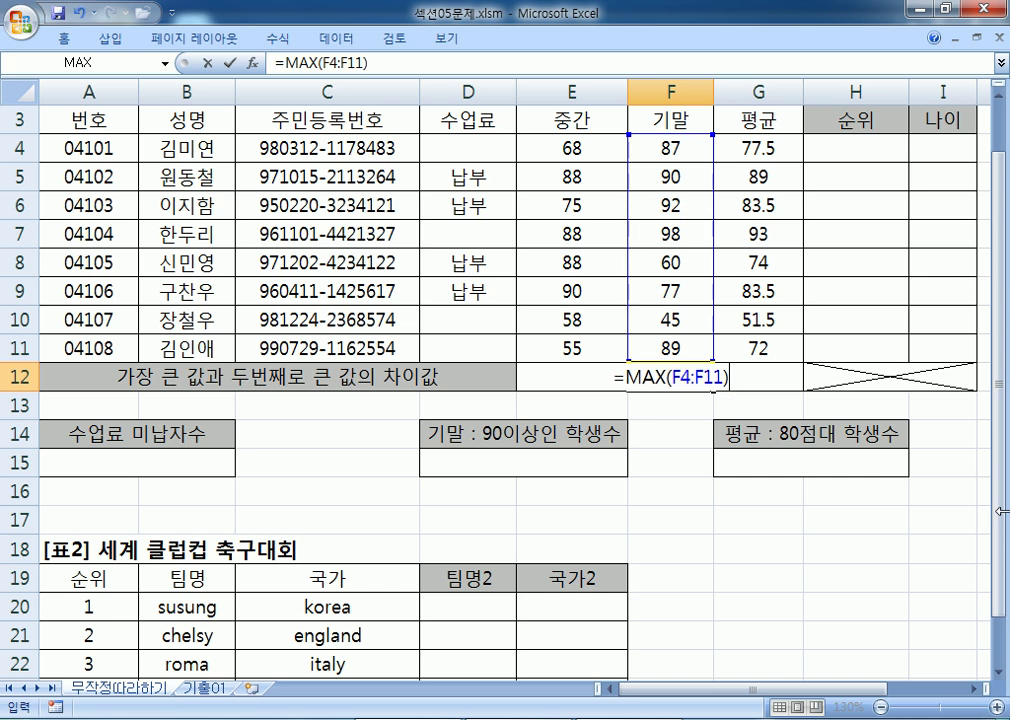
pyautogui.write('-')
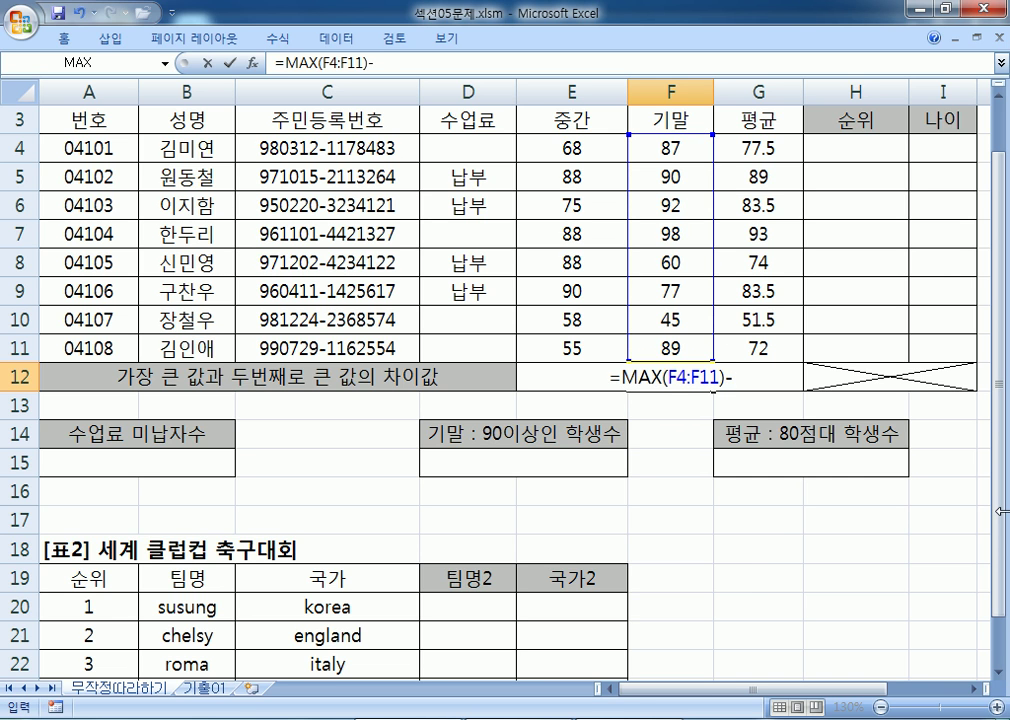
pyautogui.write('LARGE(')
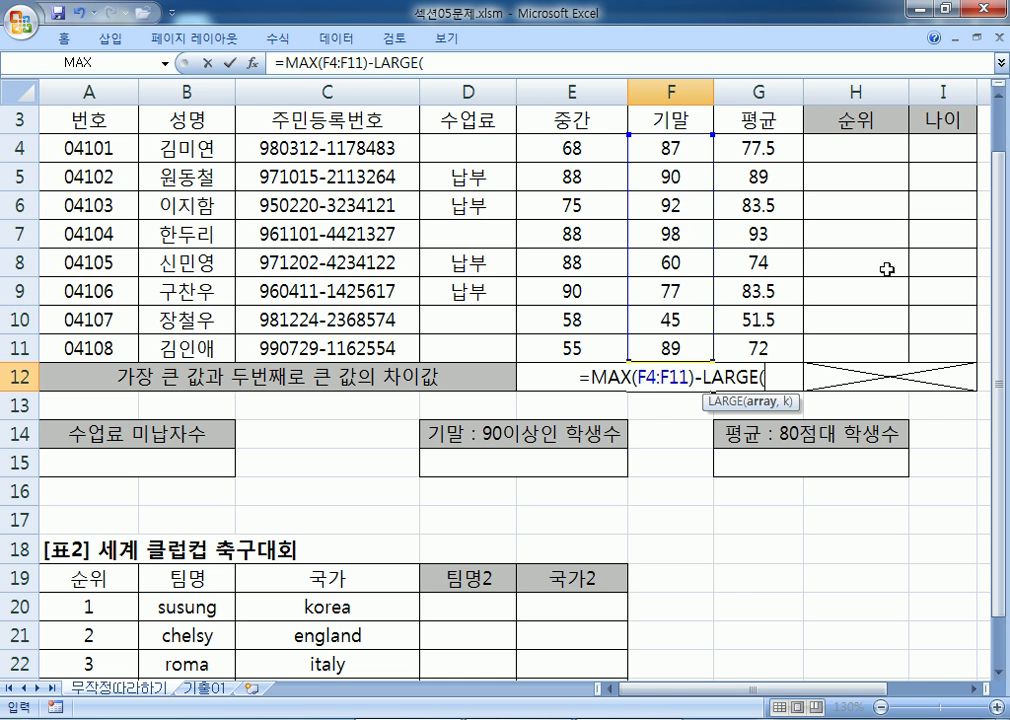
pyautogui.moveTo(682, 148); pyautogui.dragTo(688, 348)
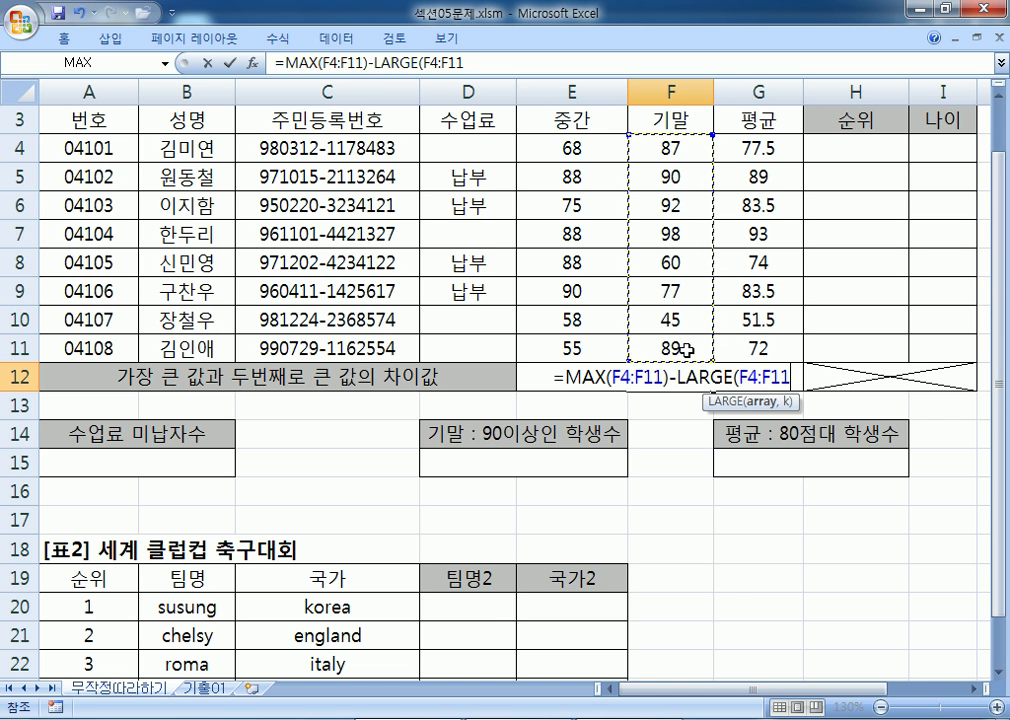
pyautogui.write(',2)')
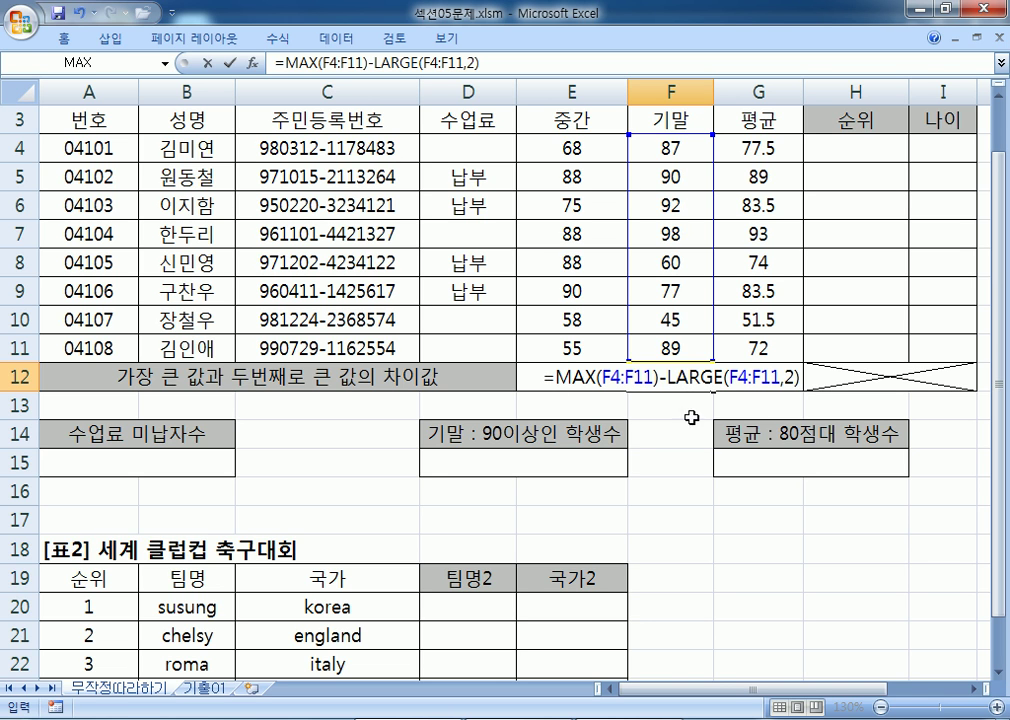
pyautogui.press('Return')
pyautogui.click(568, 376)
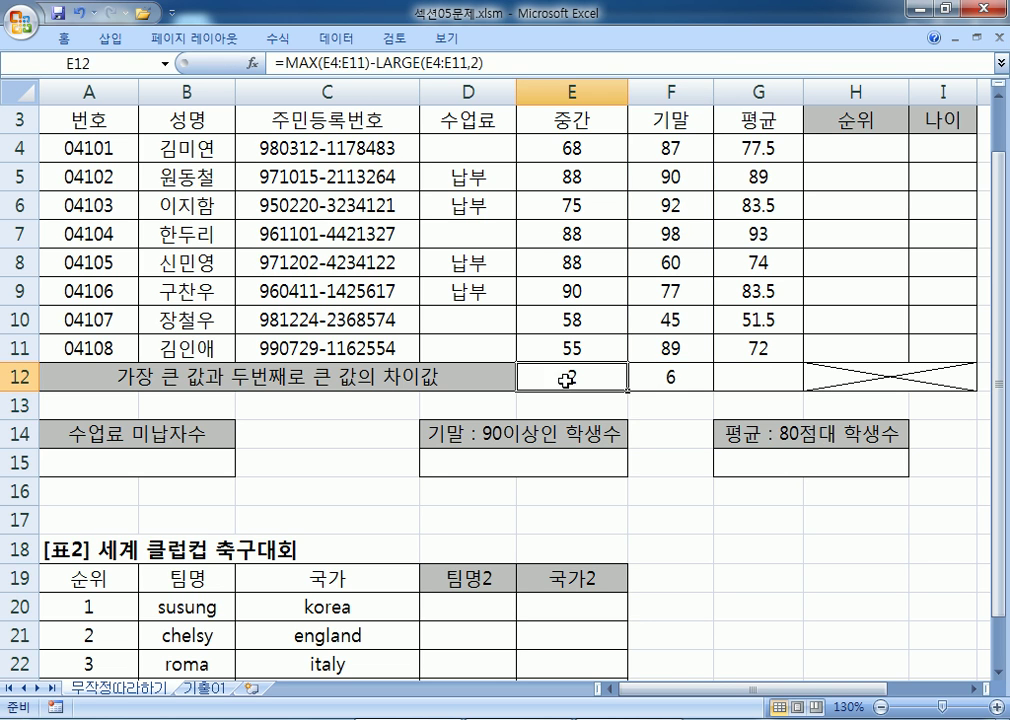
# Copy E12's formula =MAX(E4:E11)-LARGE(E4:E11,2) into the Notepad notes, leaving E12 unchanged
pyautogui.moveTo(525, 75); pyautogui.dragTo(272, 63)
pyautogui.hotkey('ctrl', 'c')
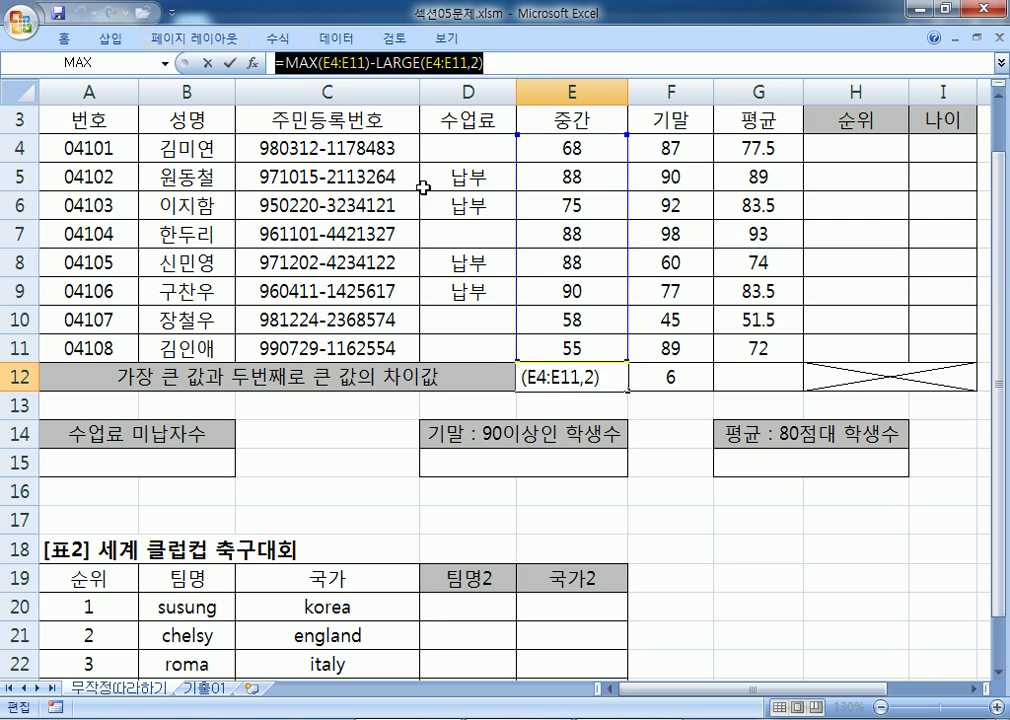
pyautogui.hotkey('alt', 'Tab')
pyautogui.hotkey('ctrl', 'v')
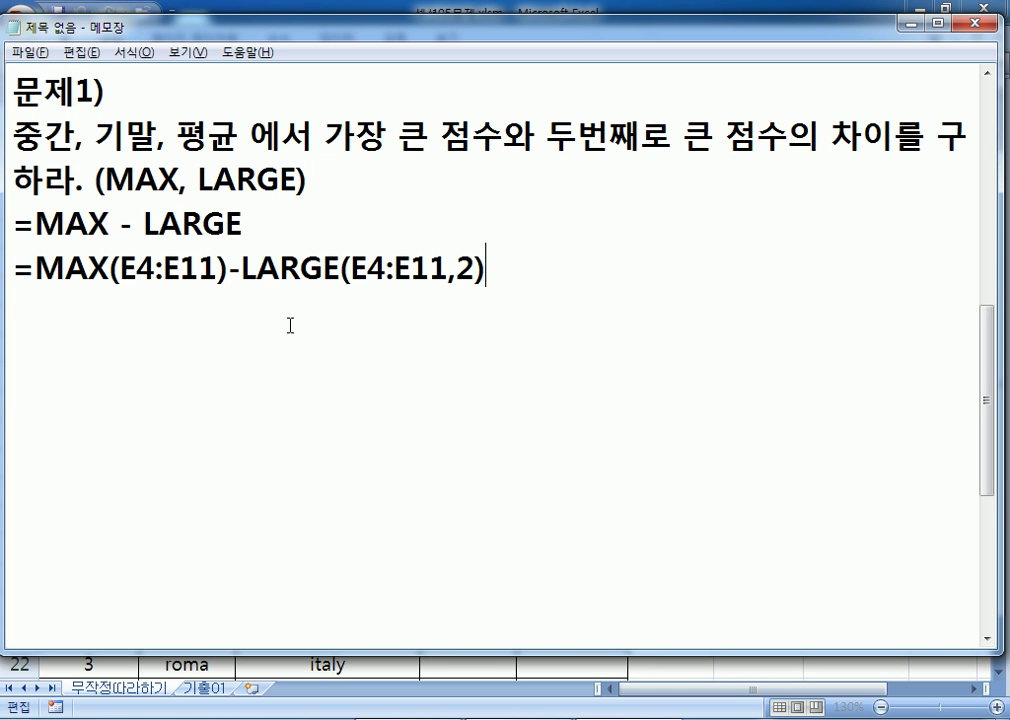
pyautogui.hotkey('alt', 'Tab')
pyautogui.press('Escape')
pyautogui.click(722, 376)
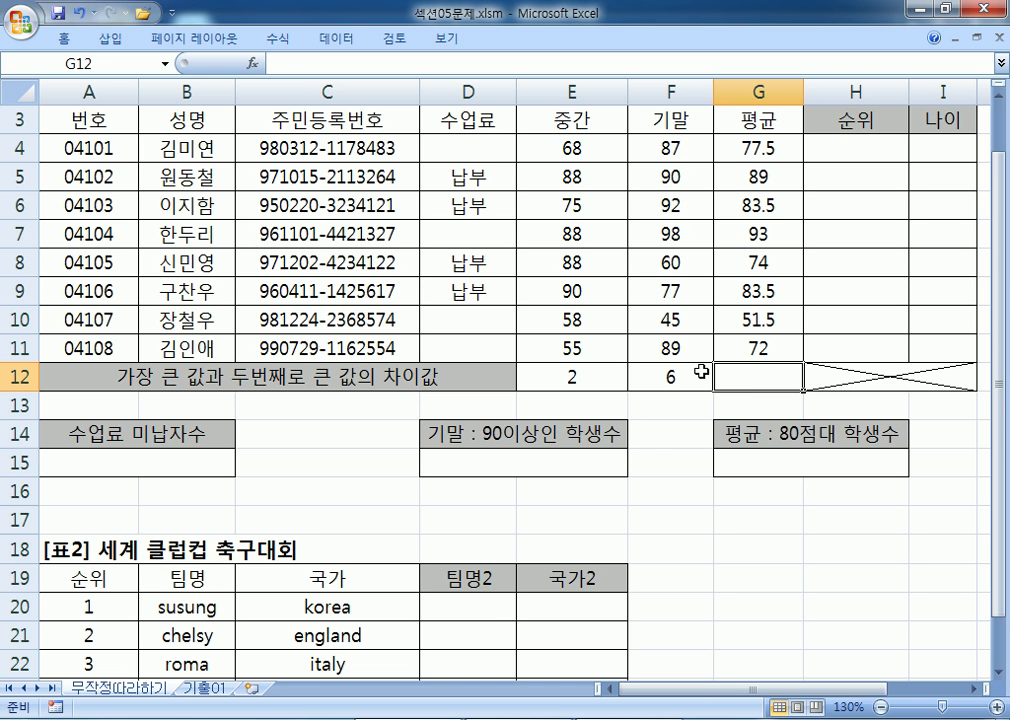
# Fill F12's formula into G12, showing a top-two average gap of 4
pyautogui.click(705, 376)
pyautogui.moveTo(705, 376); pyautogui.dragTo(726, 392)
pyautogui.click(847, 153)
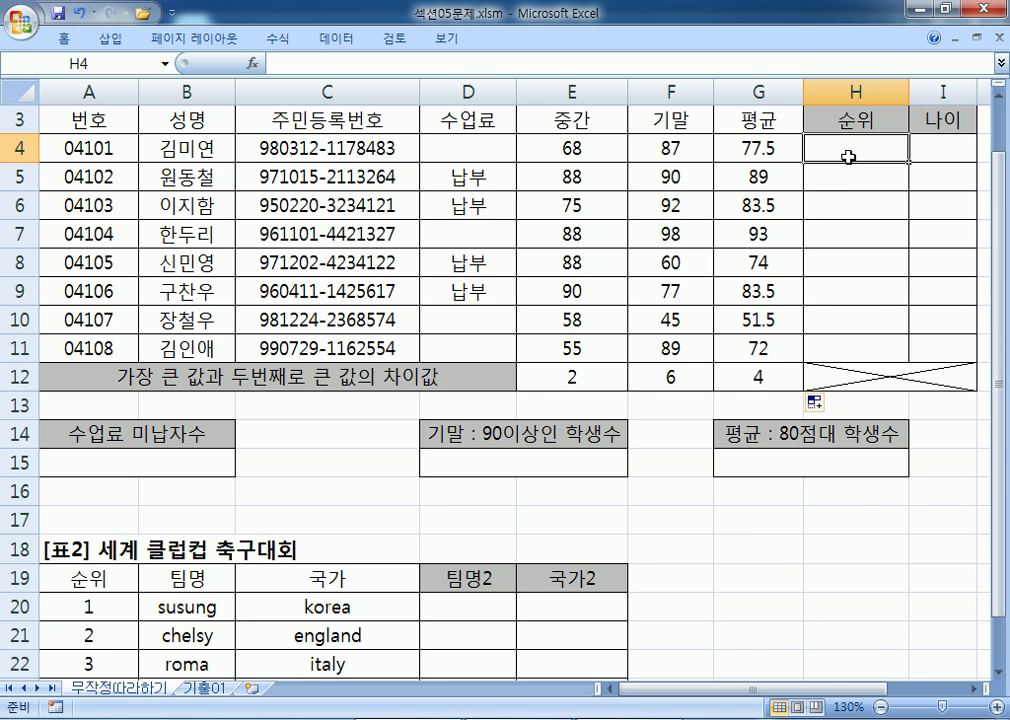
pyautogui.press('Right')
pyautogui.press('Right')
pyautogui.press('Right')
pyautogui.press('Left')
pyautogui.press('Left')
pyautogui.press('Left')
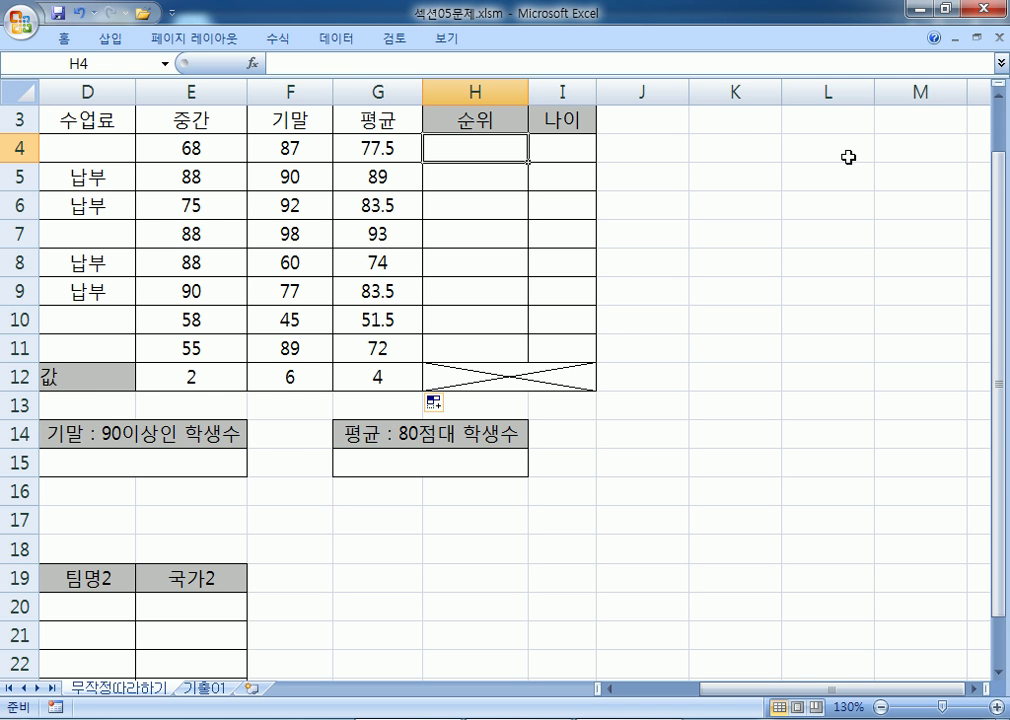
# Add the note '문제2) 평균을 기준으로 순위를 계산, RANK, 큰 값이 1위' in Notepad
pyautogui.hotkey('alt', 'Tab')
pyautogui.press('Return')
pyautogui.press('Return')
pyautogui.write('ANSWE')
pyautogui.press('BackSpace')
pyautogui.press('BackSpace')
pyautogui.press('BackSpace')
pyautogui.press('BackSpace')
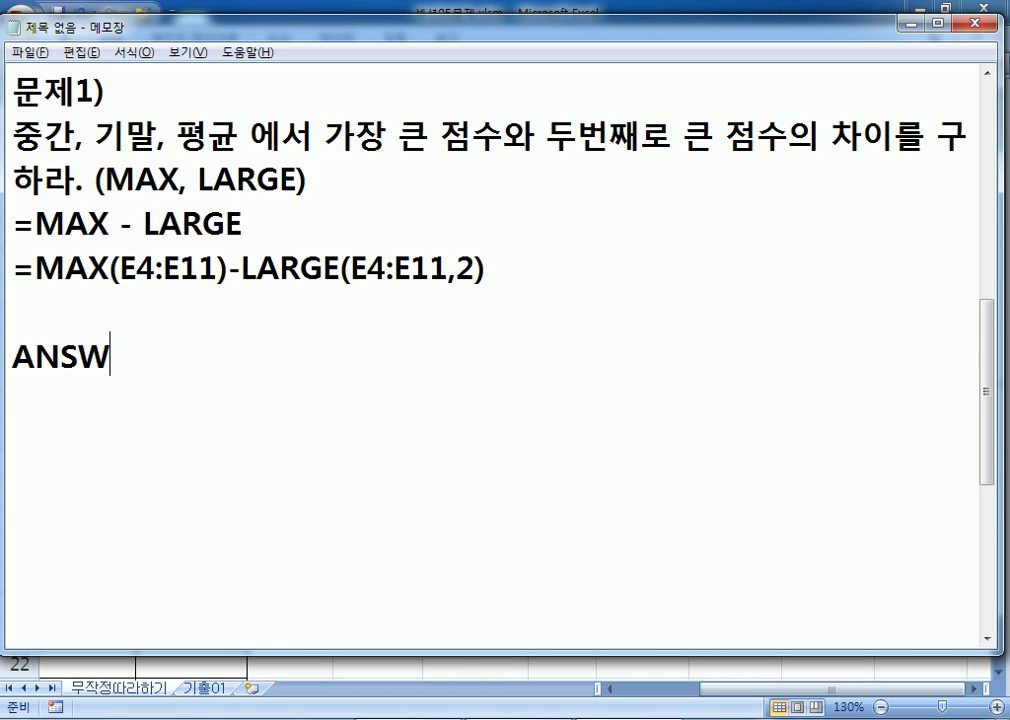
pyautogui.press('BackSpace')
pyautogui.write('문제2')
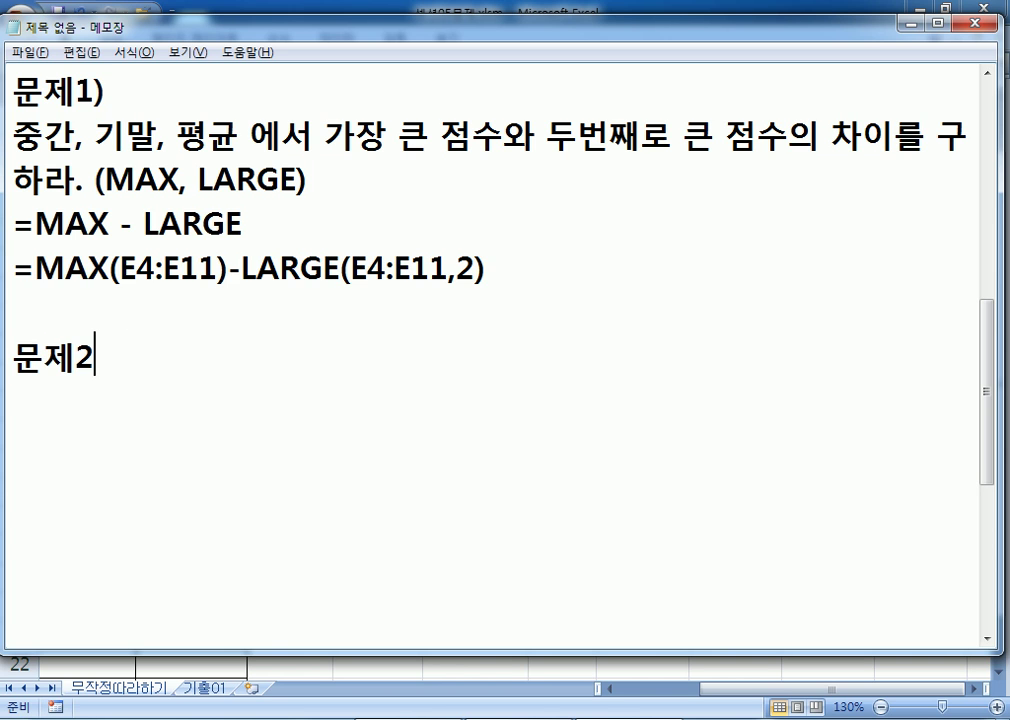
pyautogui.write(') 평')
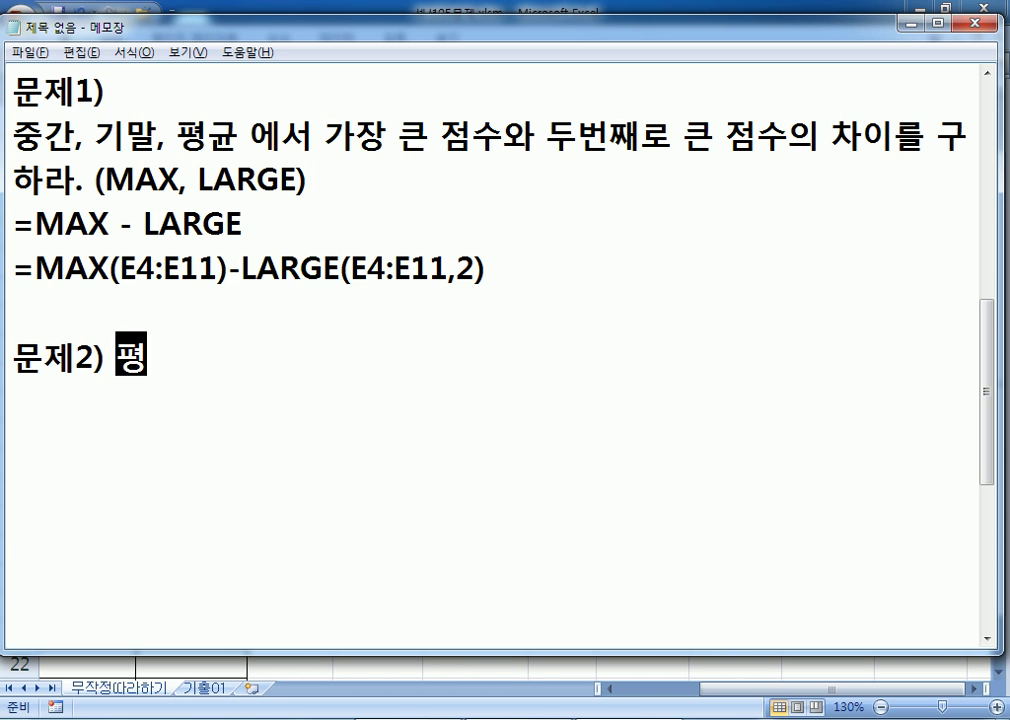
pyautogui.write('균을 기눈')
pyautogui.press('BackSpace')
pyautogui.press('BackSpace')
pyautogui.press('BackSpace')
pyautogui.write('준으로 순')
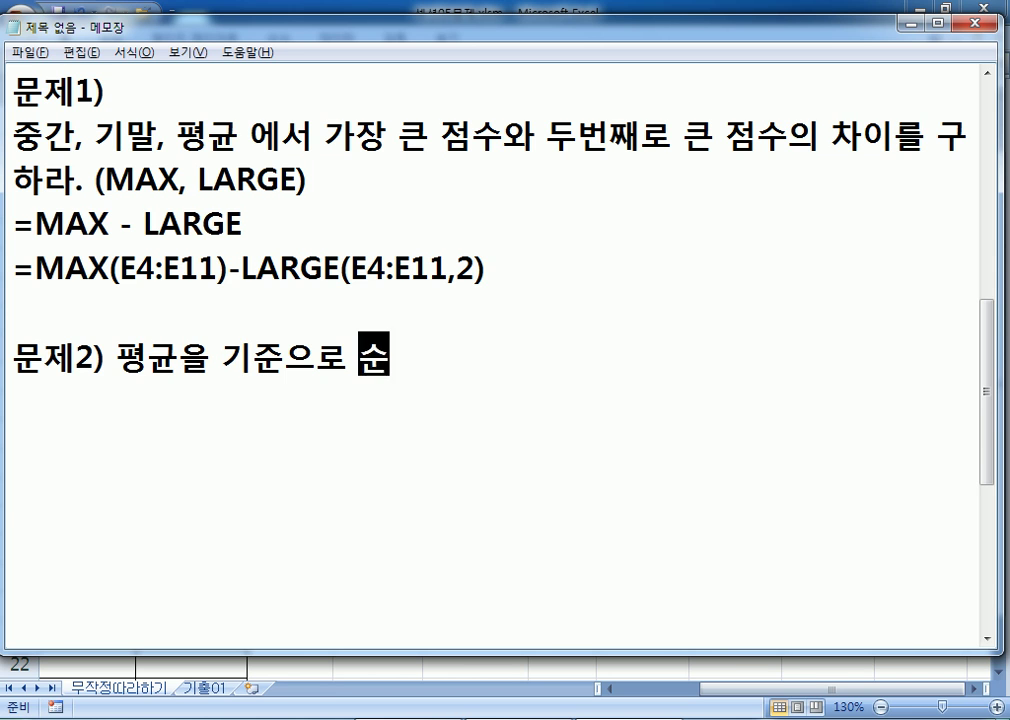
pyautogui.write('위를 계산')
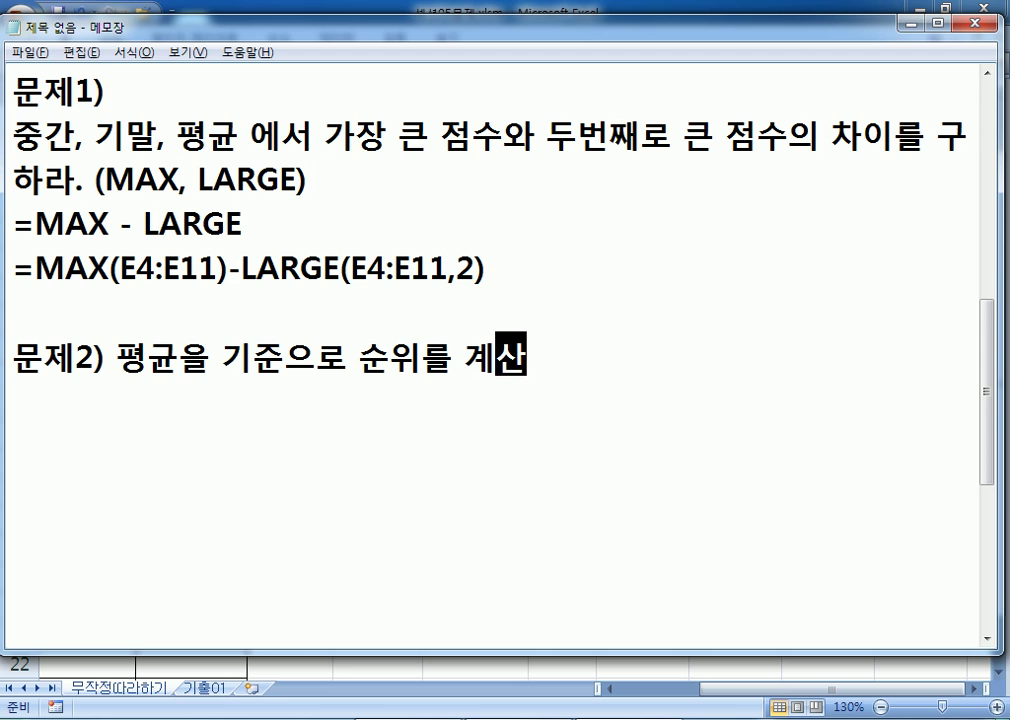
pyautogui.write(', ')
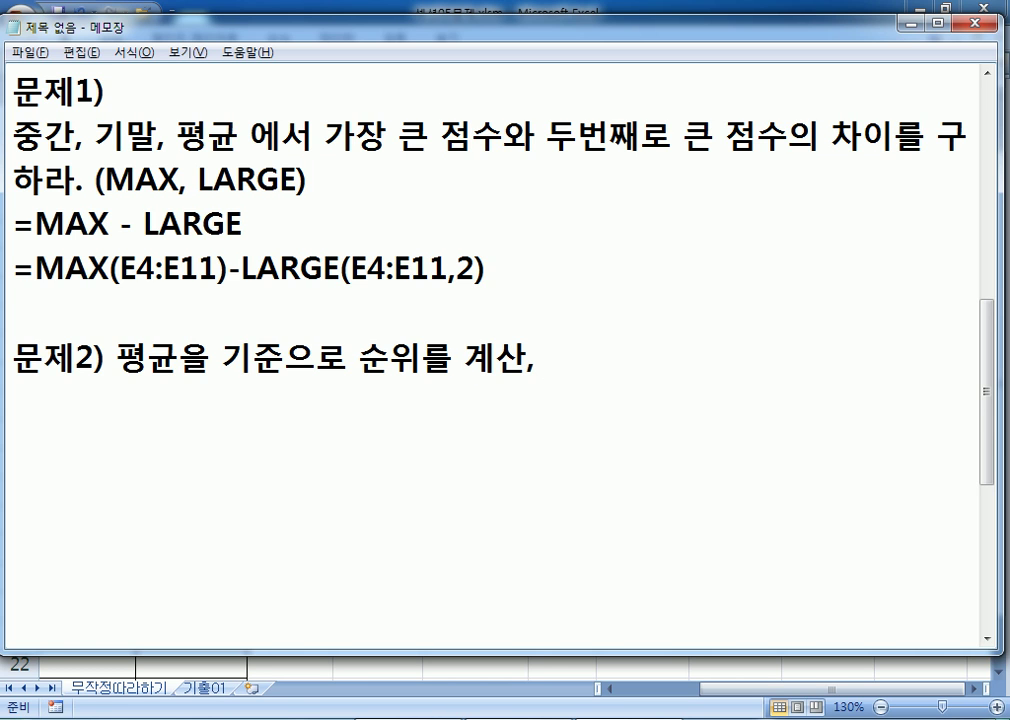
pyautogui.write('RANK')
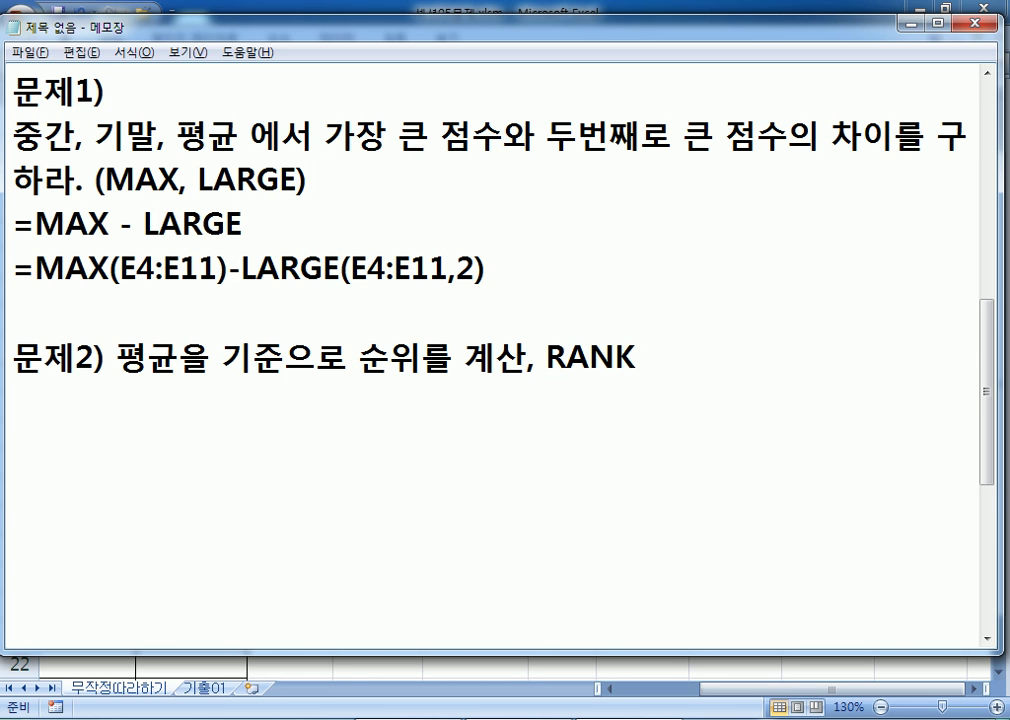
pyautogui.write(', Z')
pyautogui.press('BackSpace')
pyautogui.write('큰 값')
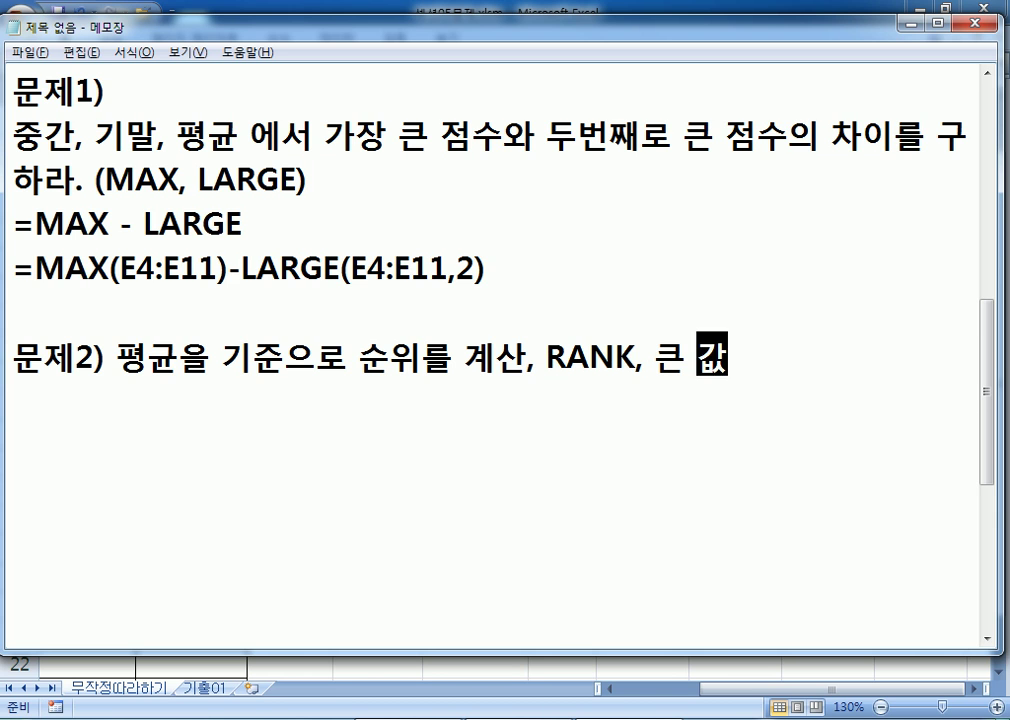
pyautogui.write('이 1위')
pyautogui.press('Return')
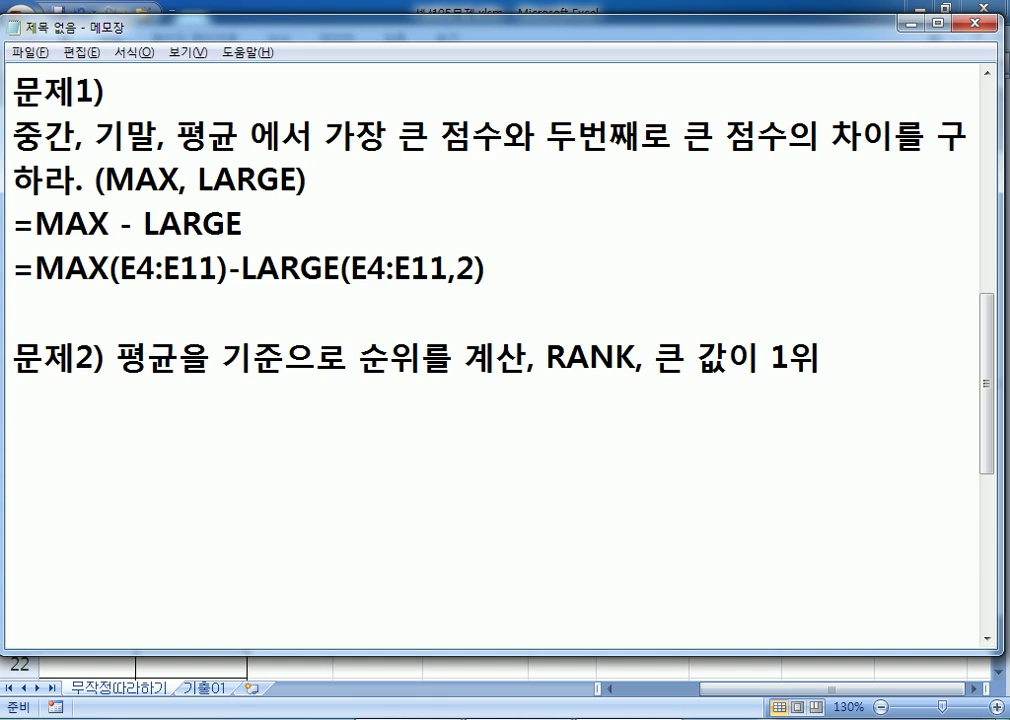
pyautogui.hotkey('alt', 'Tab')
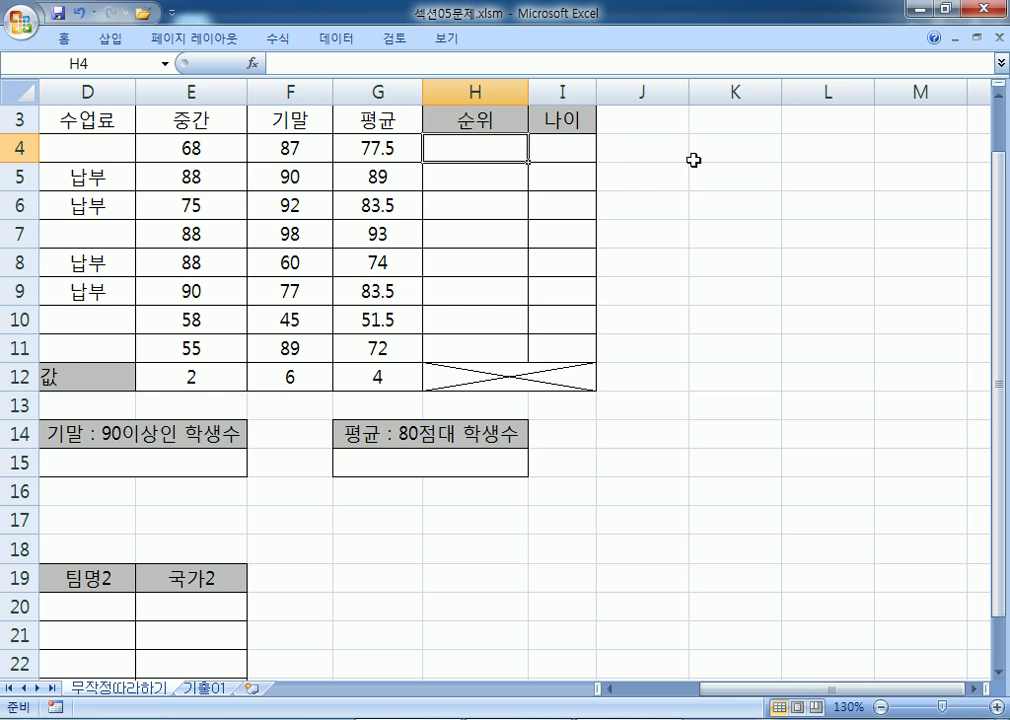
# Begin H4's formula as =RANK(G4, ranking the 77.5 average
pyautogui.hotkey('alt', 'Tab')
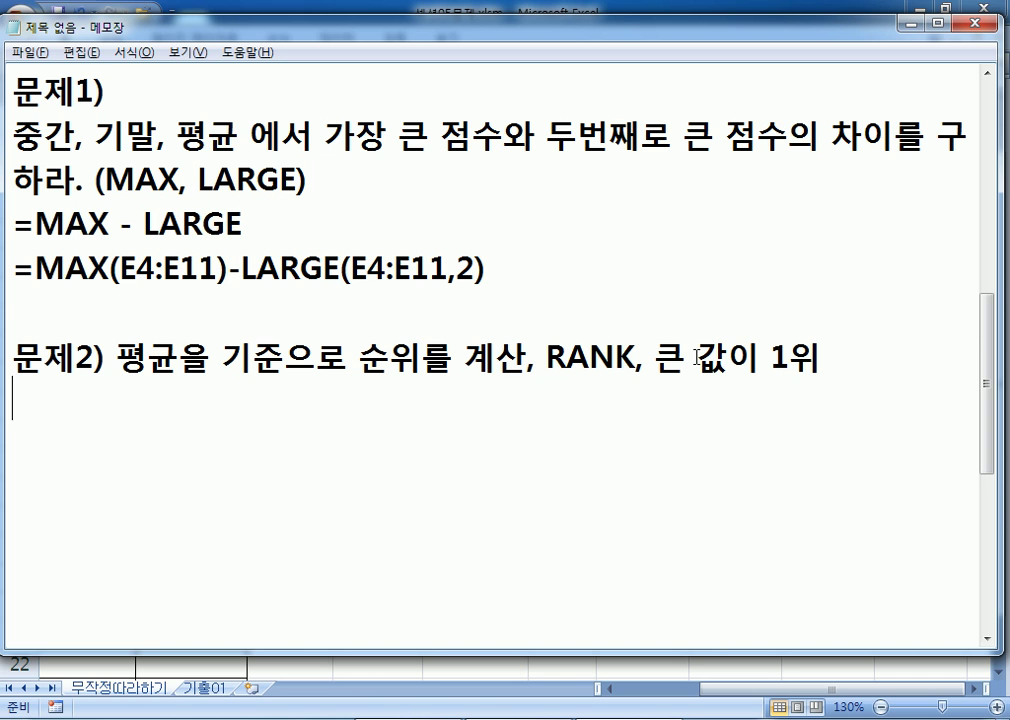
pyautogui.hotkey('alt', 'Tab')
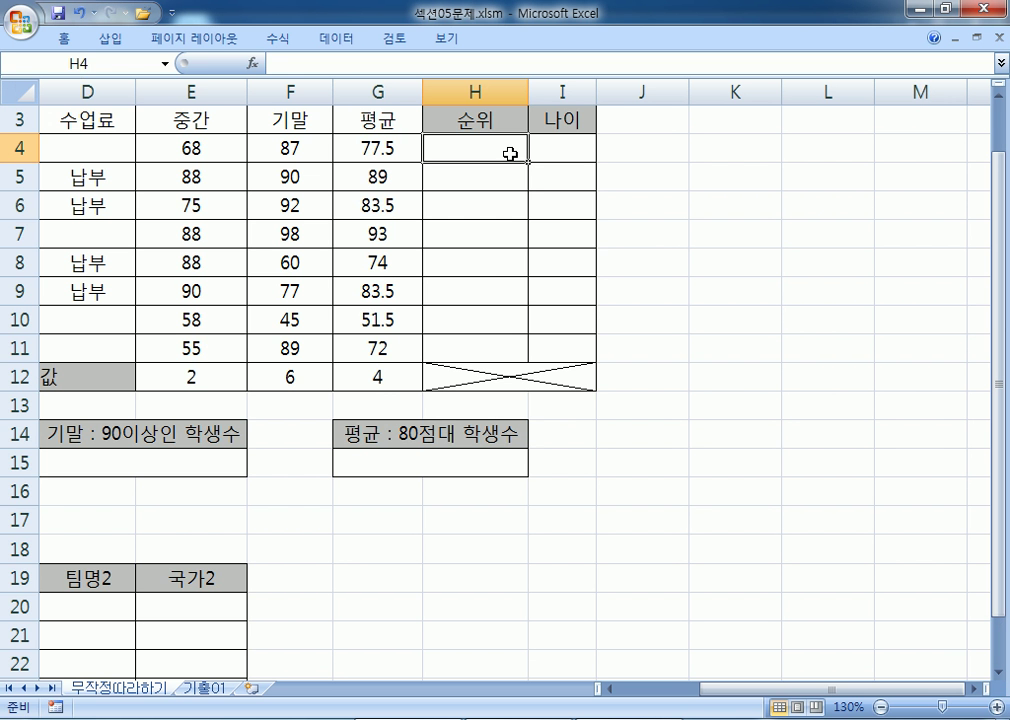
pyautogui.write('=')
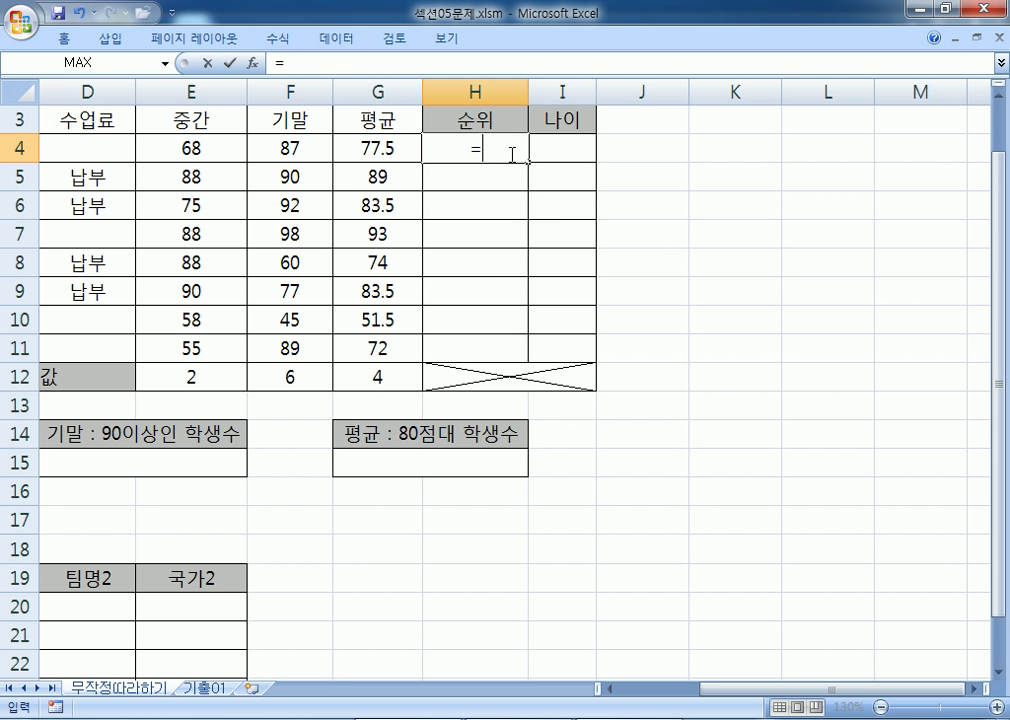
pyautogui.write('RANK')
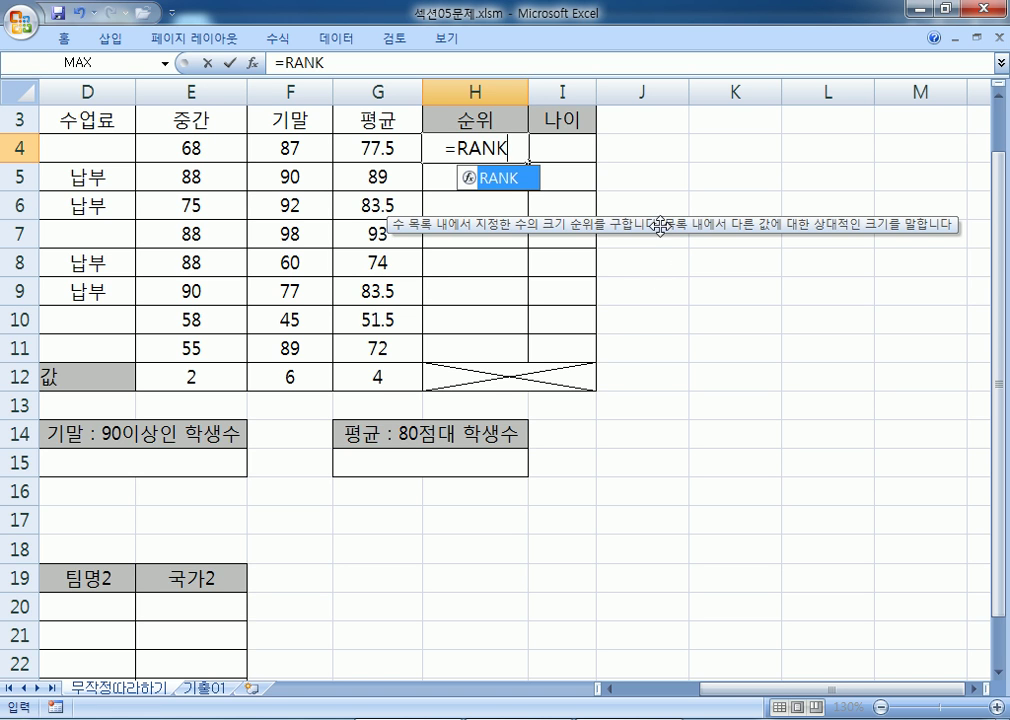
pyautogui.write('(')
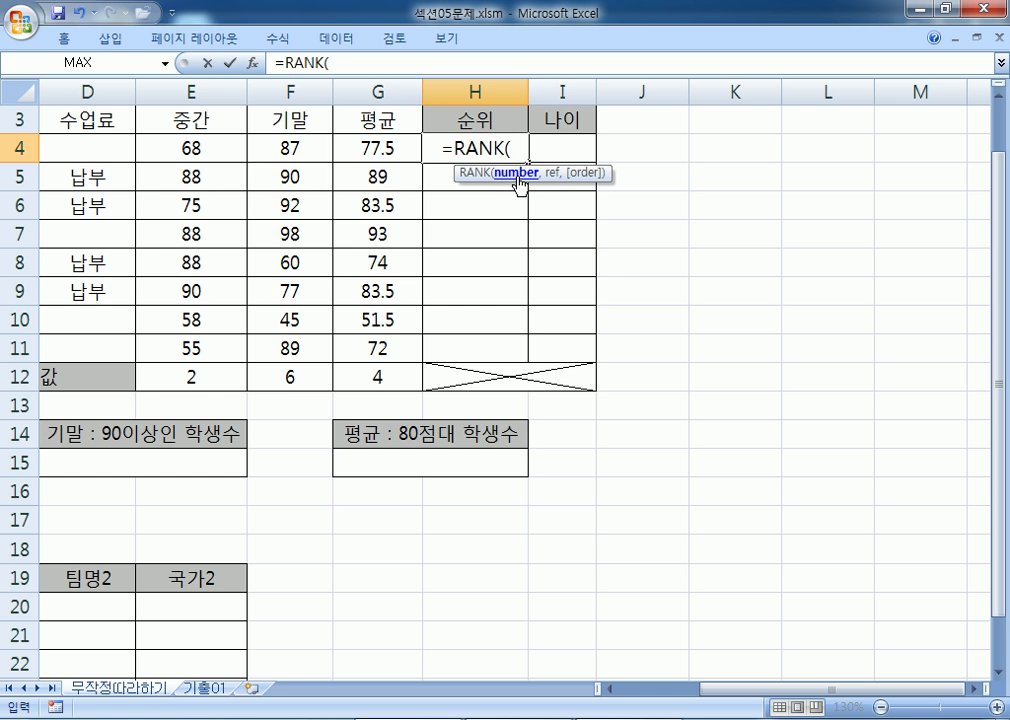
pyautogui.click(347, 149)
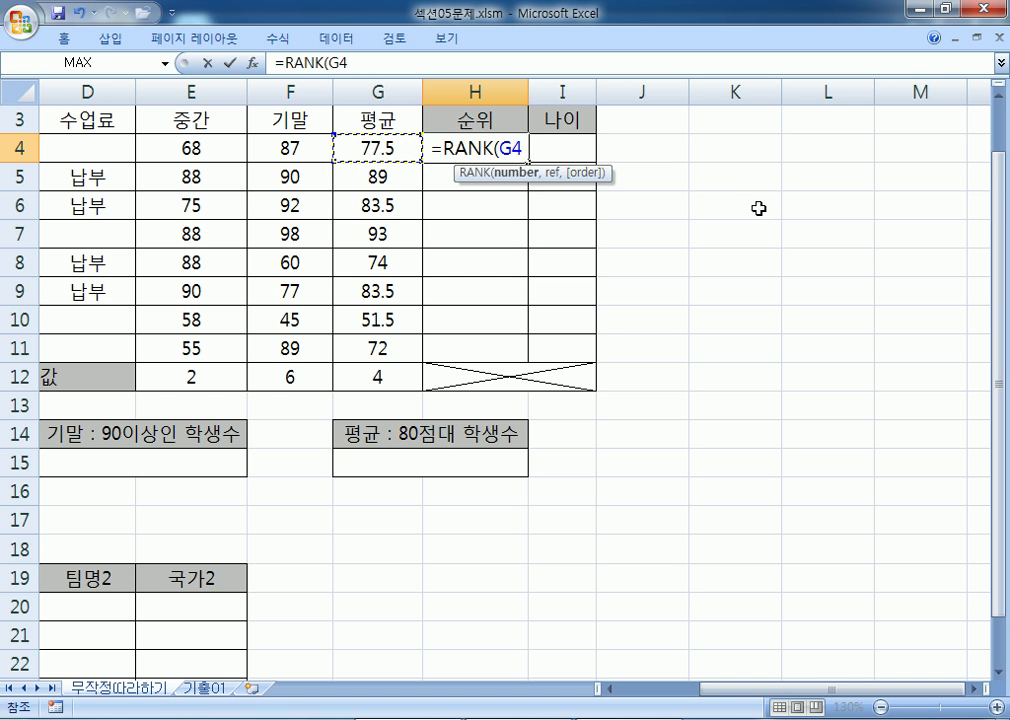
# Add G4:G11 as the reference range, making H4 read =RANK(G4,G4:G11,
pyautogui.write(',')
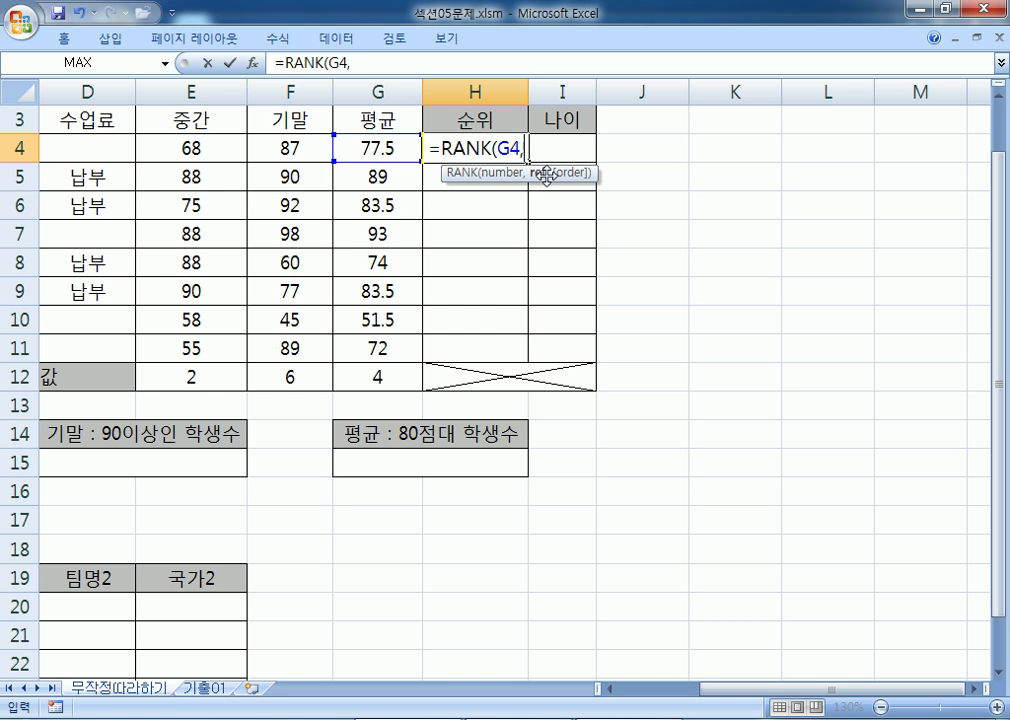
pyautogui.moveTo(358, 145); pyautogui.dragTo(368, 363)
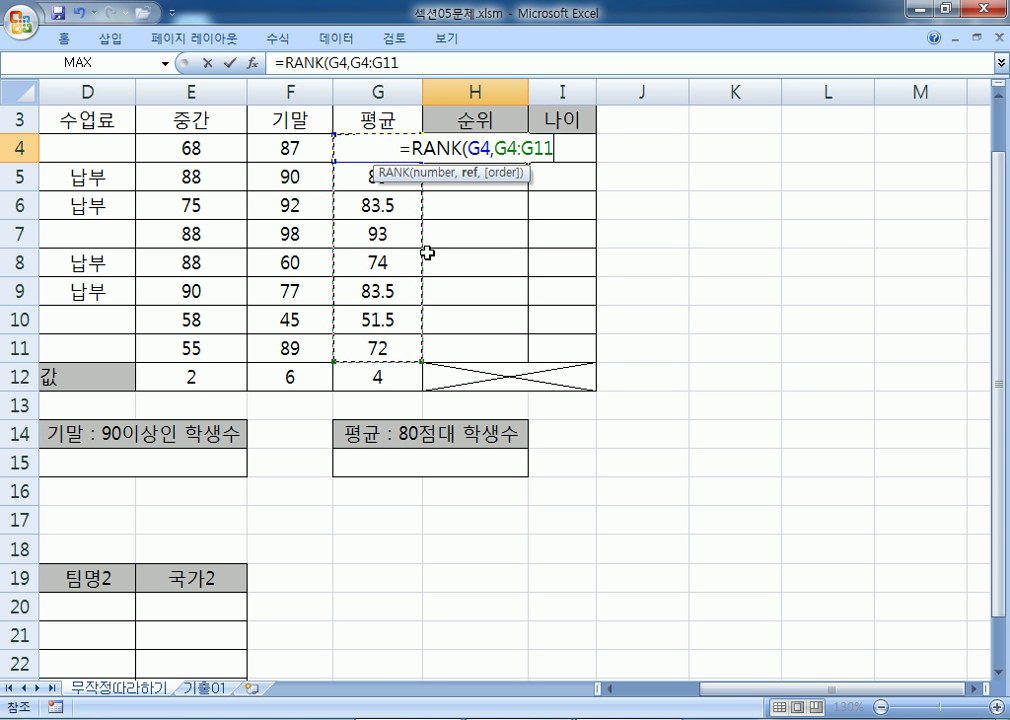
pyautogui.write(',')
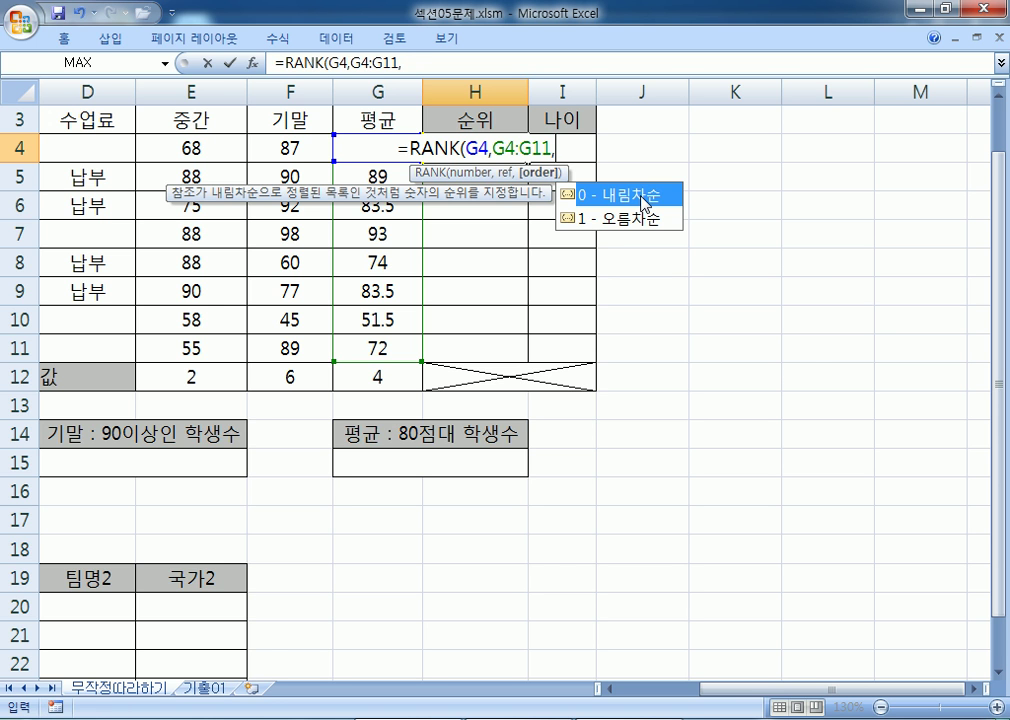
pyautogui.hotkey('alt', 'Tab')
pyautogui.moveTo(654, 357); pyautogui.dragTo(829, 357)
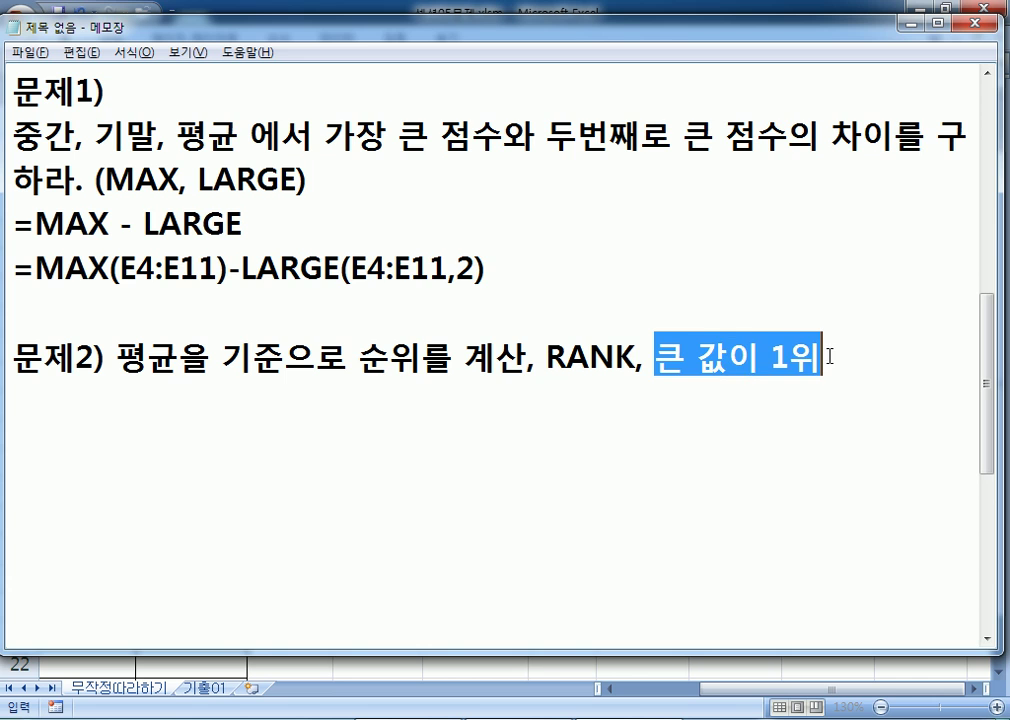
pyautogui.hotkey('alt', 'Tab')
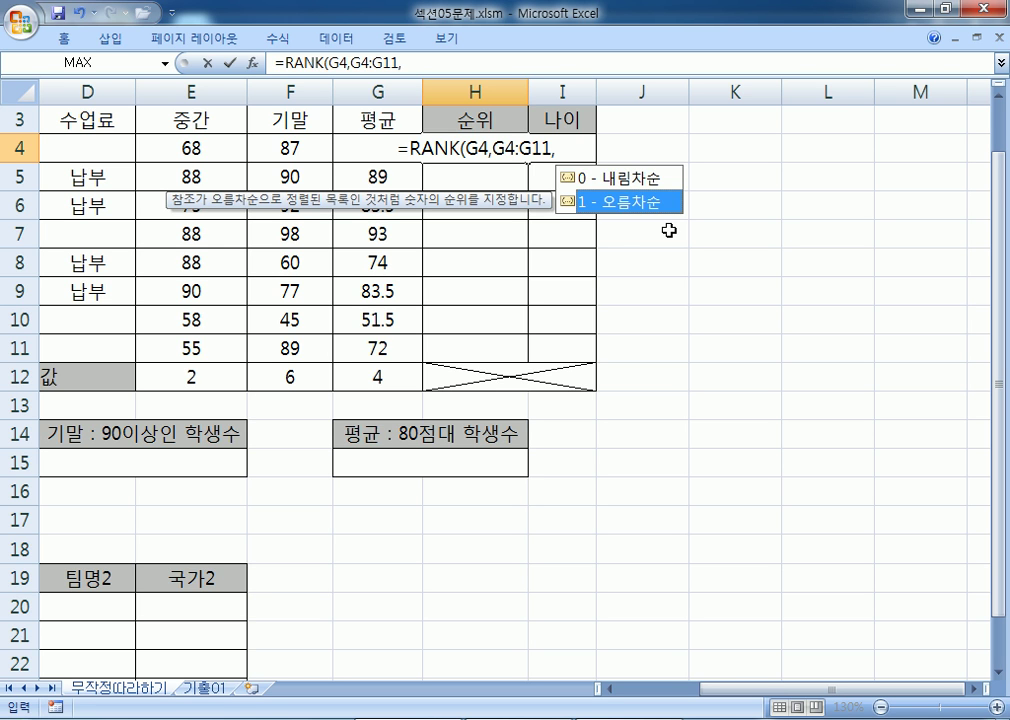
# Finish H4 as =RANK(G4,G4:G11,0) with descending order, showing rank 5
pyautogui.press('Up')
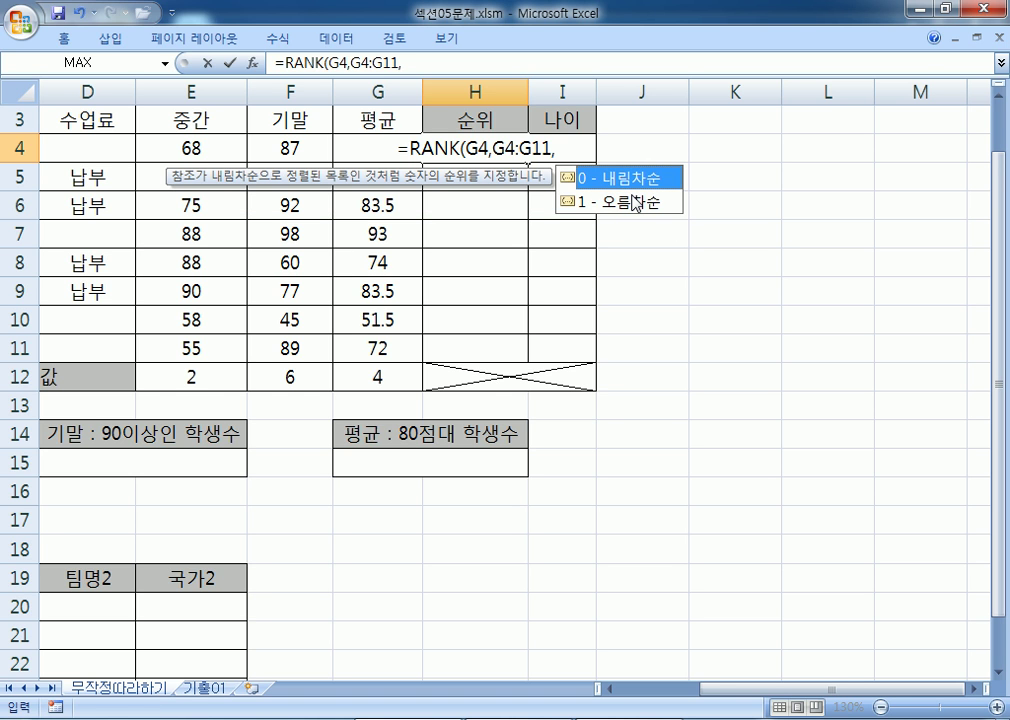
pyautogui.press('Escape')
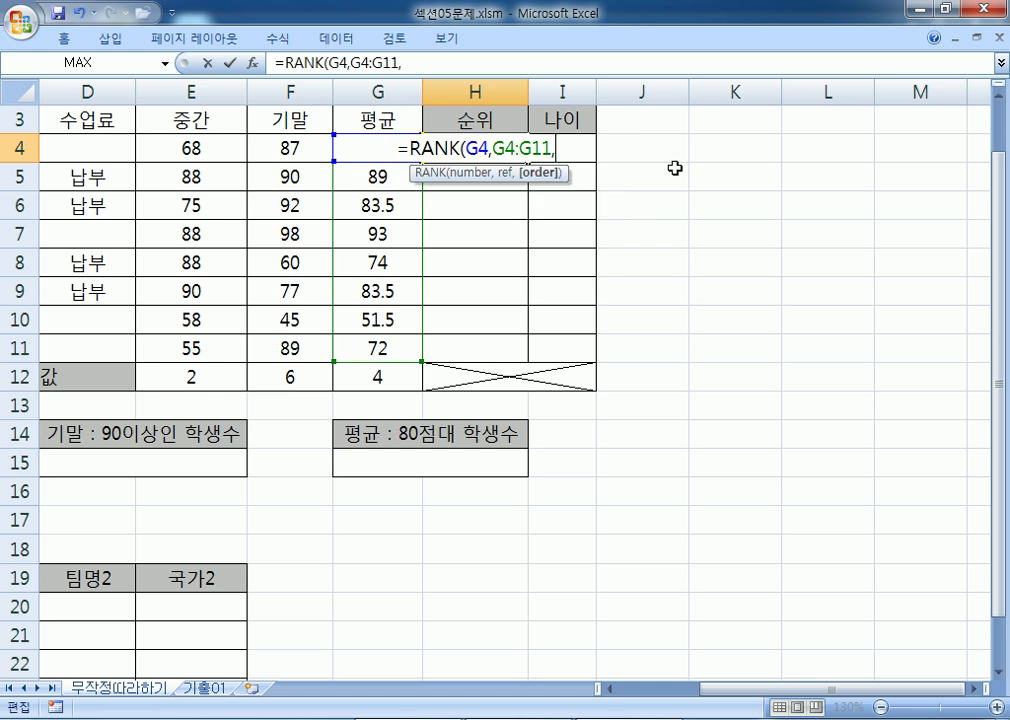
pyautogui.write('0')
pyautogui.press('BackSpace')
pyautogui.press('BackSpace')
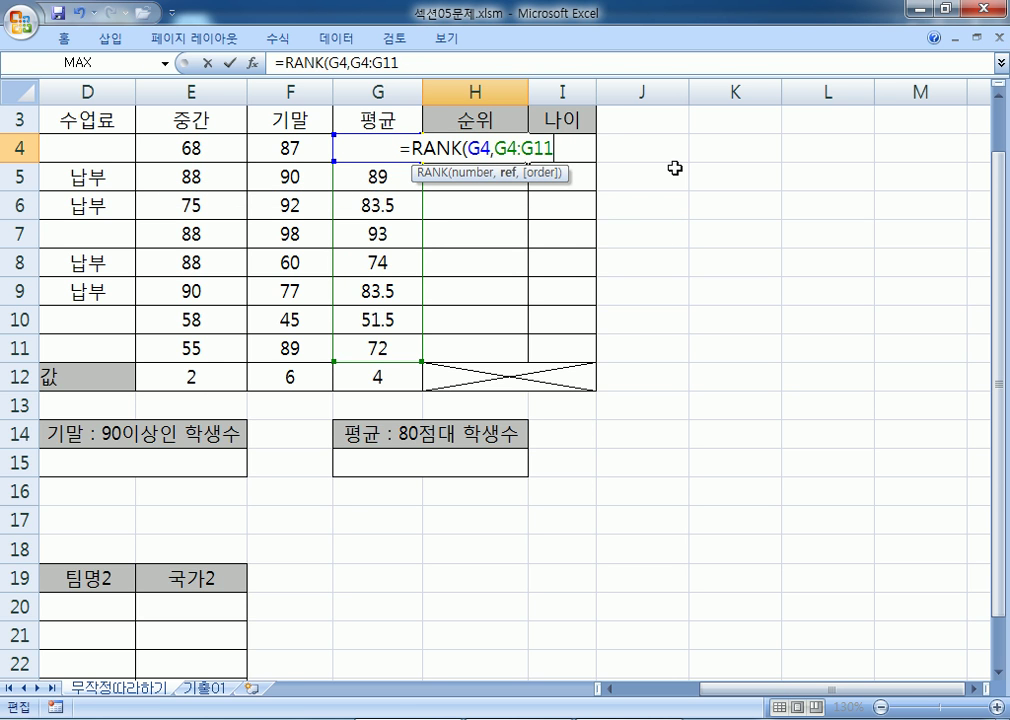
pyautogui.write(',')
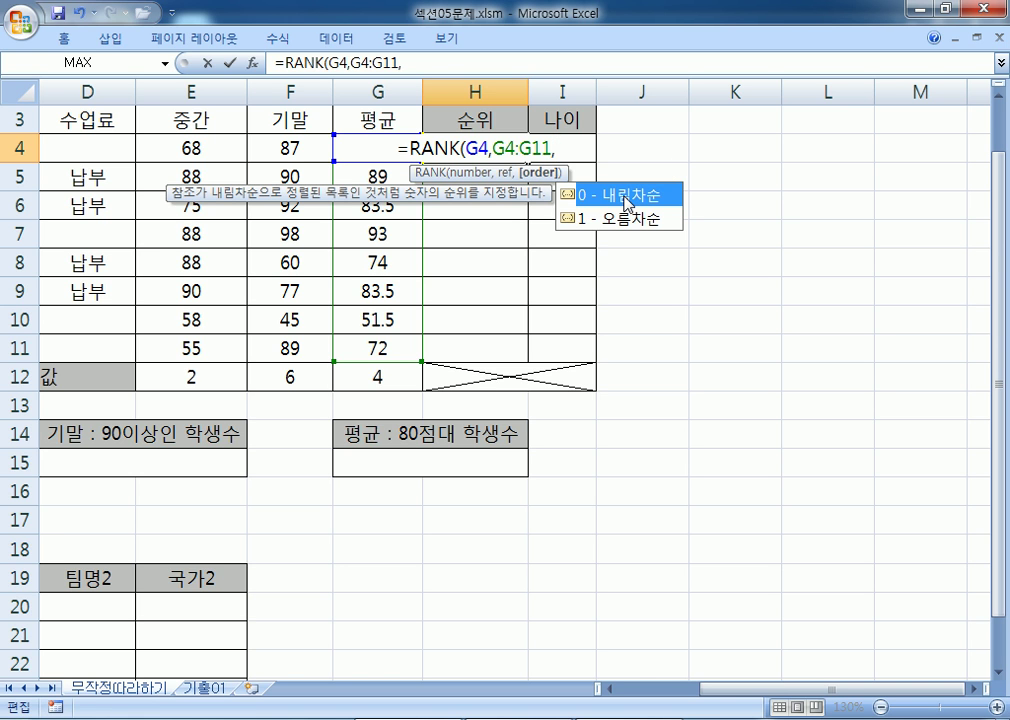
pyautogui.write('0')
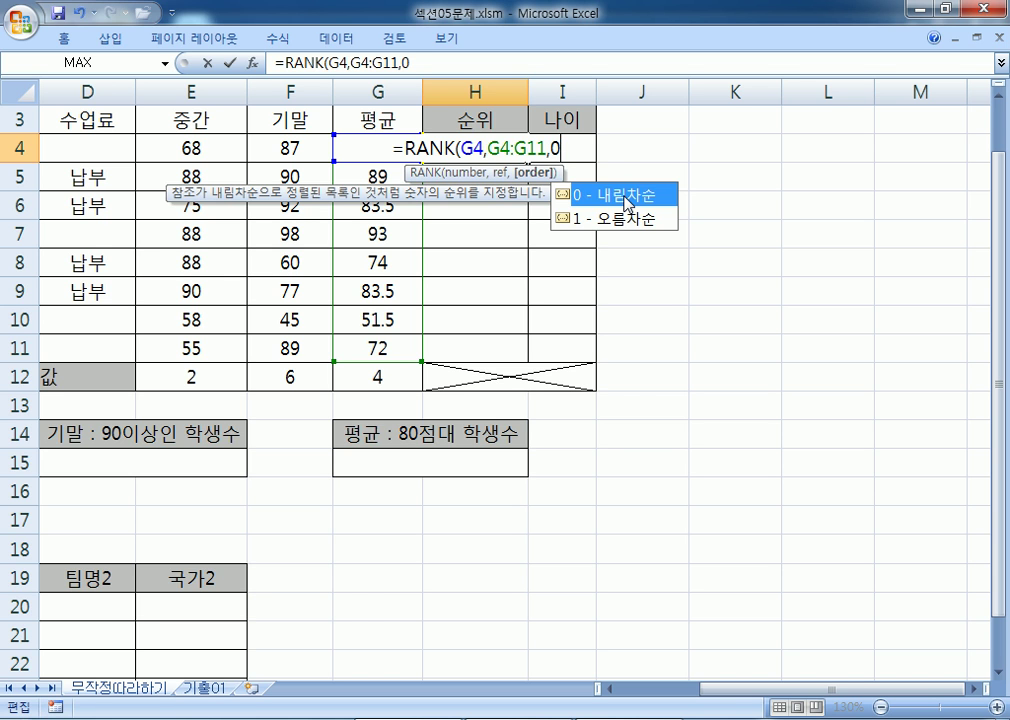
pyautogui.write(')')
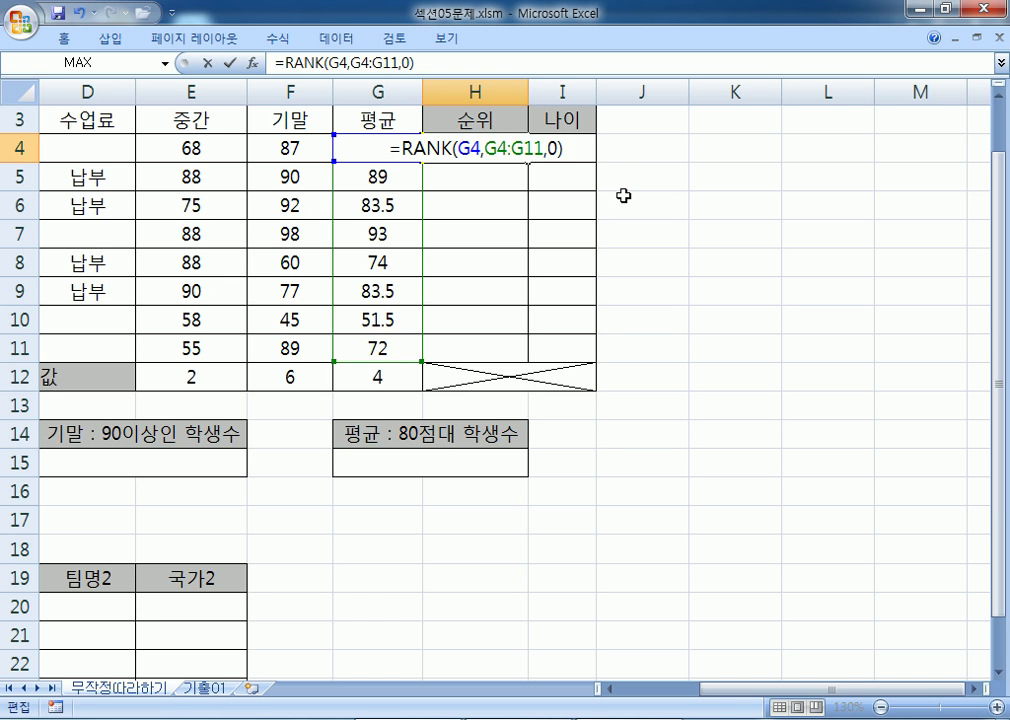
pyautogui.press('Return')
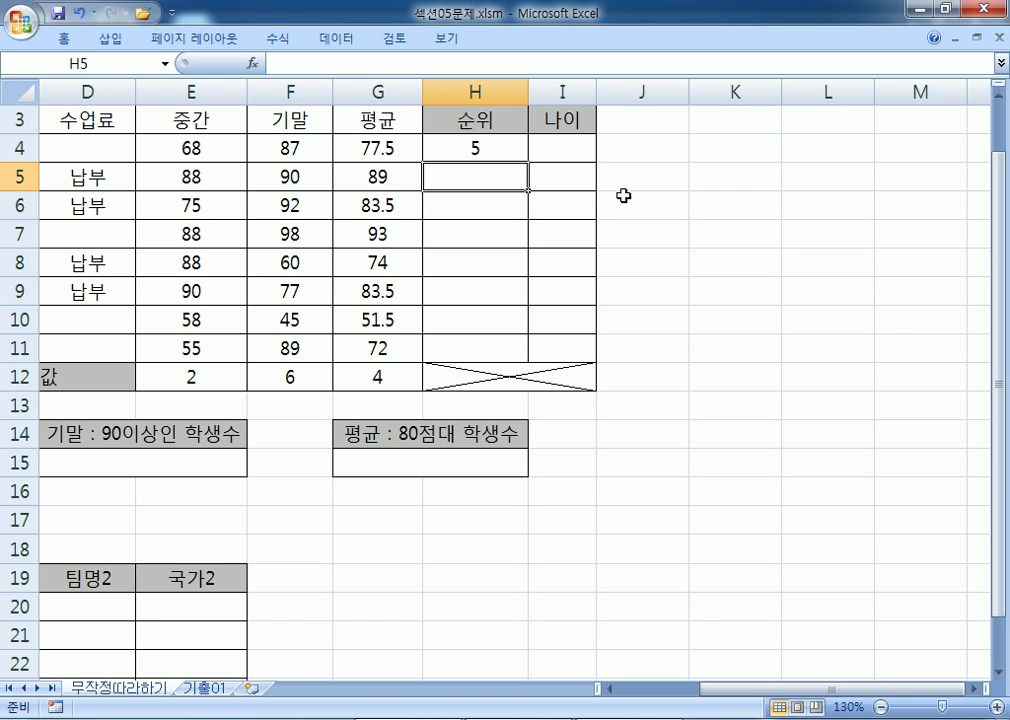
# Enter =RANK(G5,G4:G11,0) in H5, ranking the 89 average 2nd
pyautogui.write('=R')
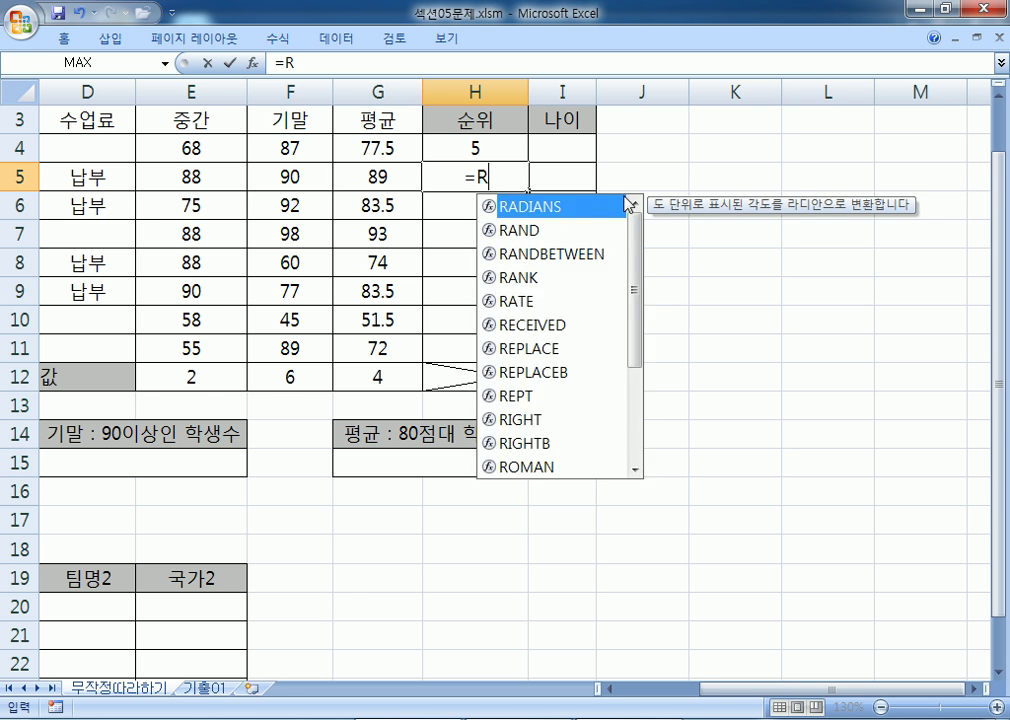
pyautogui.write('ANK')
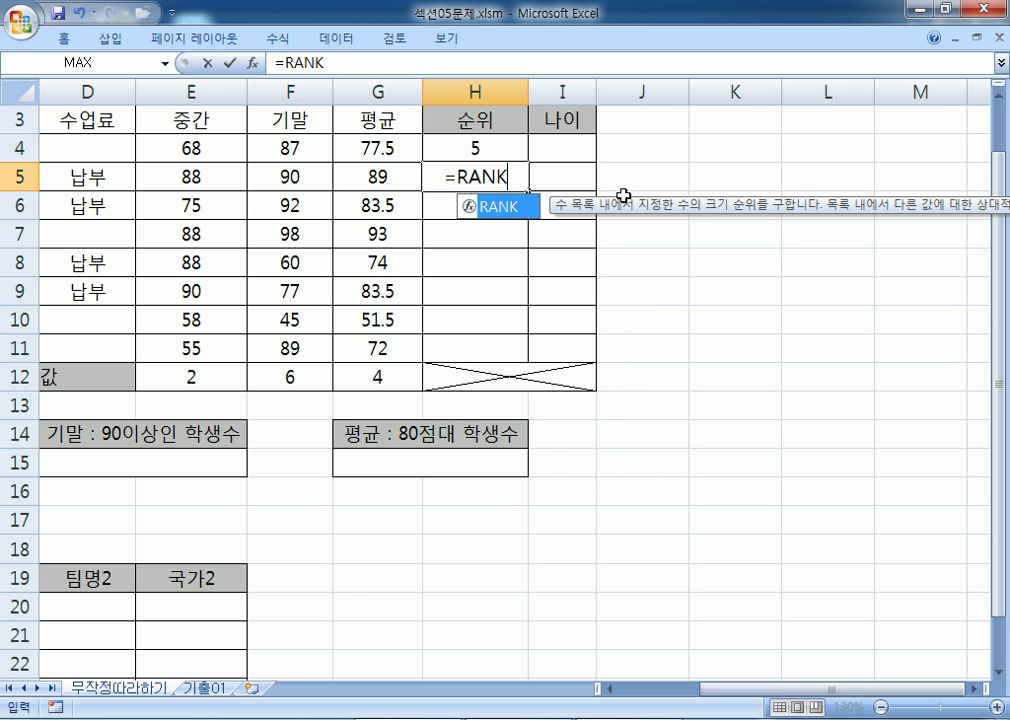
pyautogui.write('(')
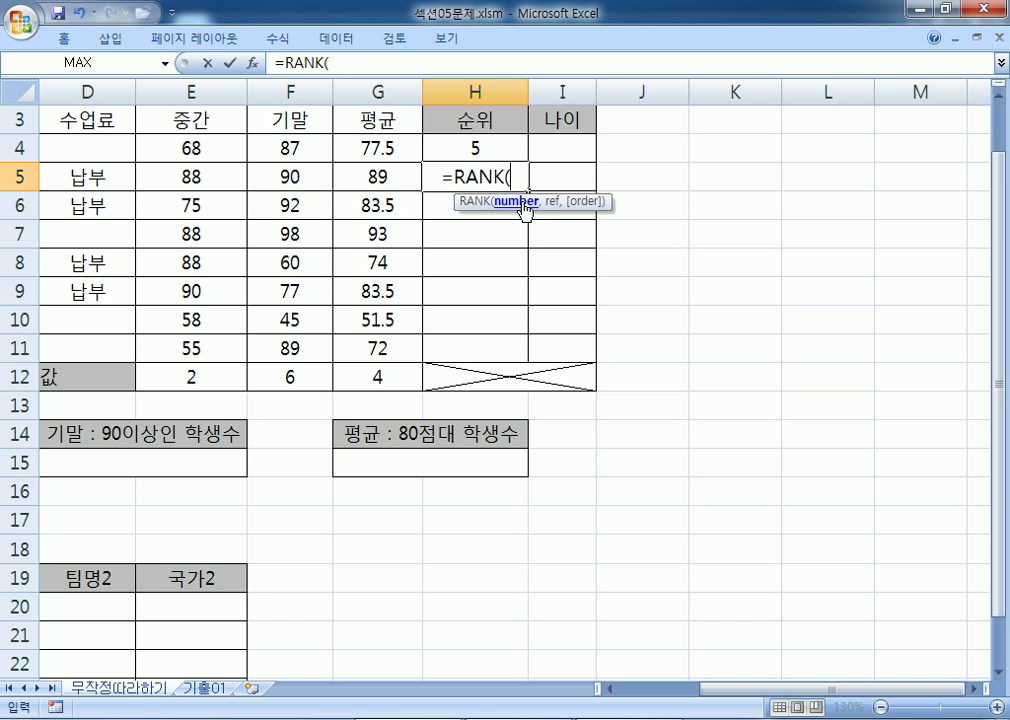
pyautogui.click(372, 176)
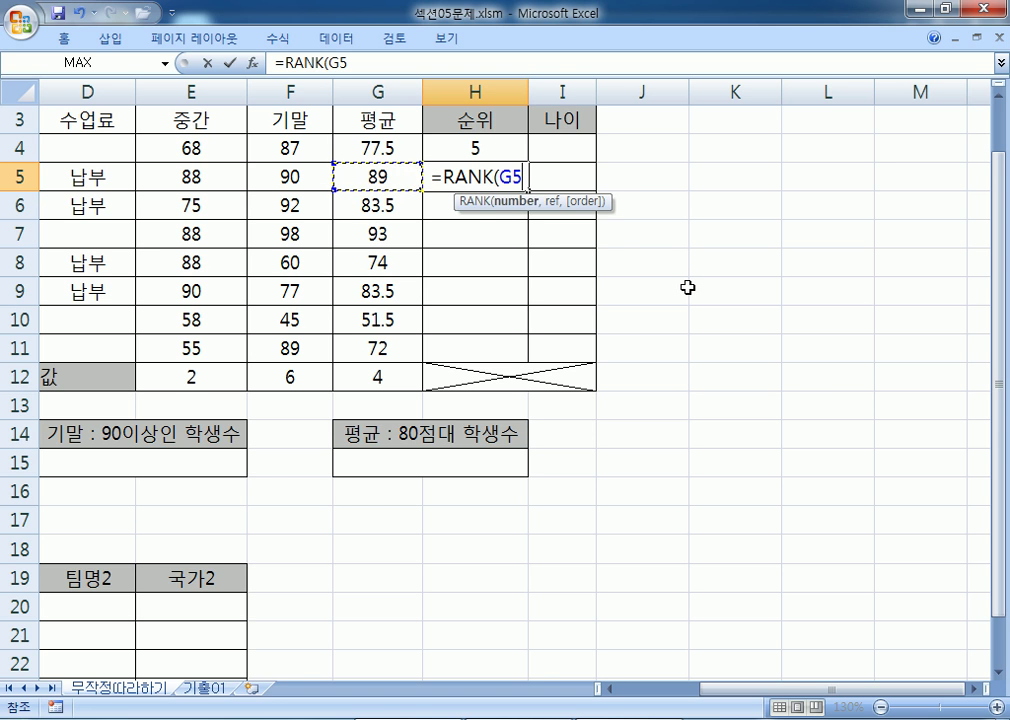
pyautogui.write(',')
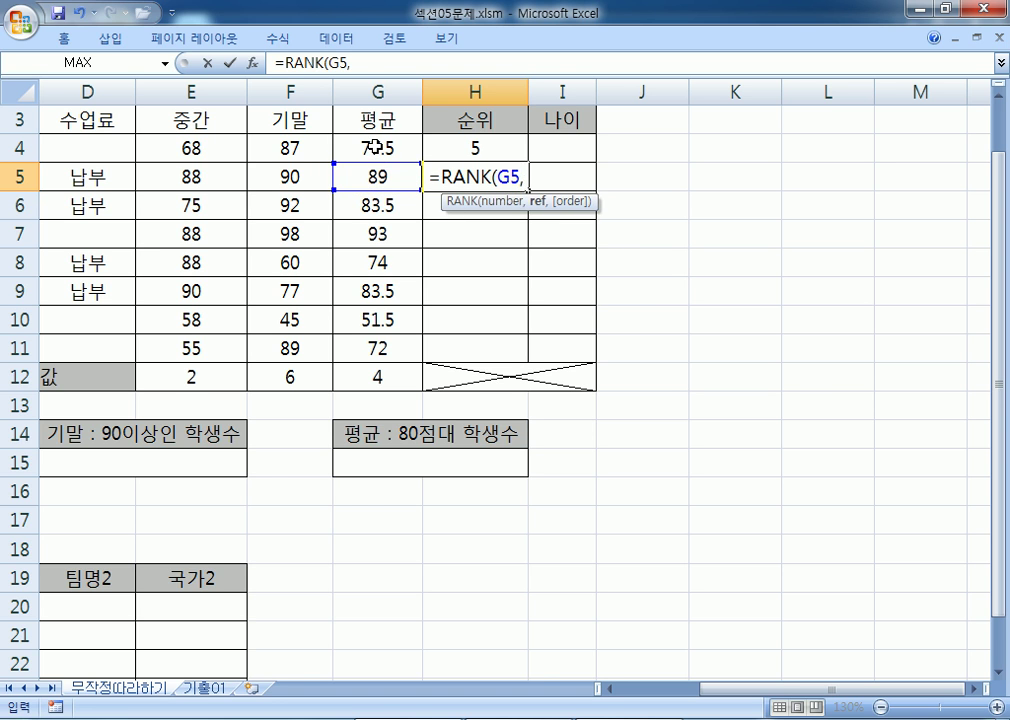
pyautogui.click(376, 146)
pyautogui.moveTo(376, 146); pyautogui.dragTo(367, 340)
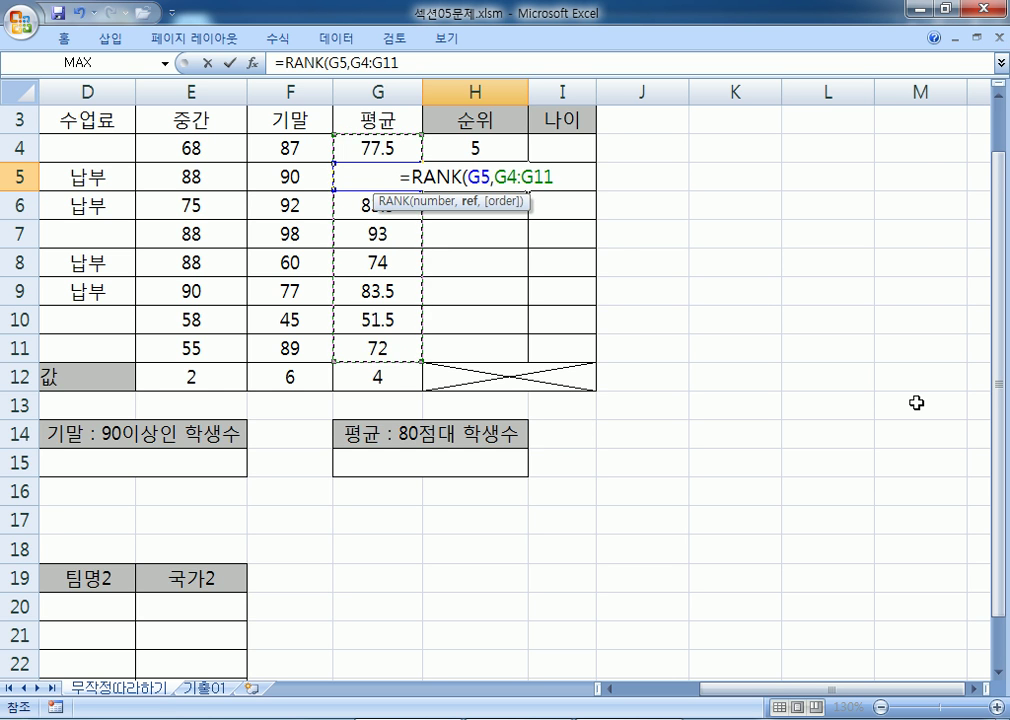
pyautogui.write(',')
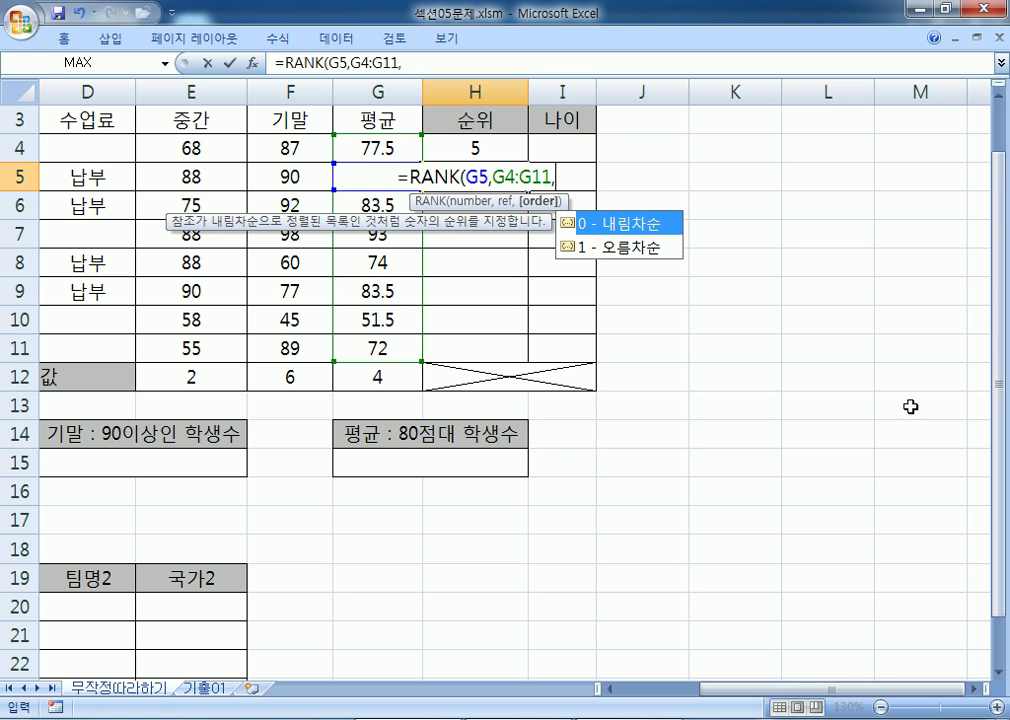
pyautogui.doubleClick(626, 229)
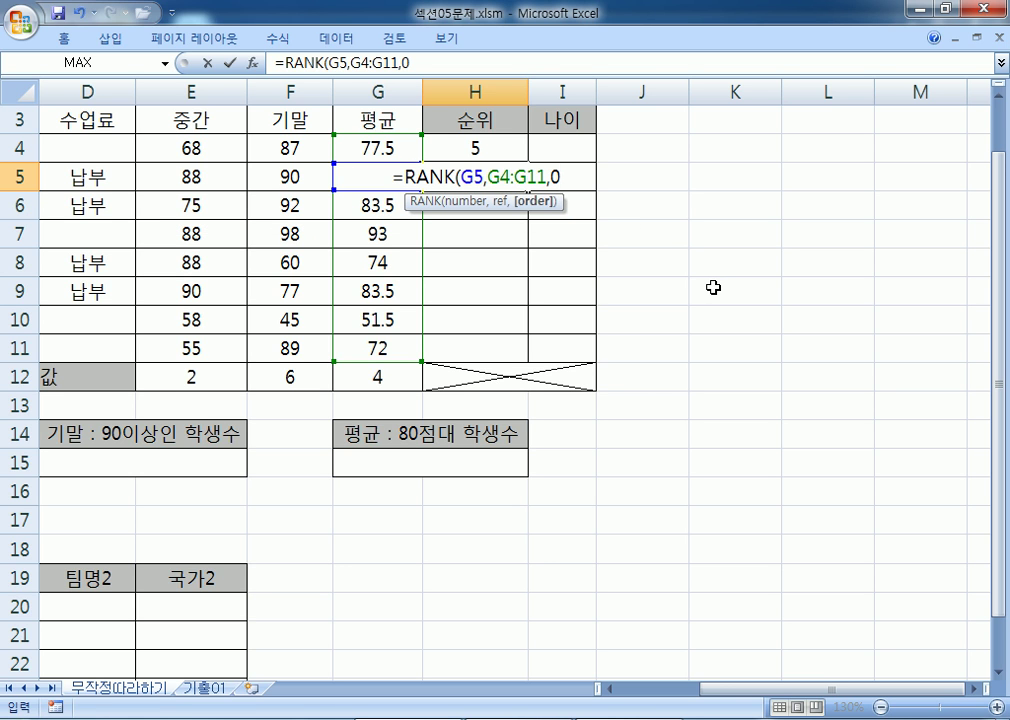
pyautogui.write(')')
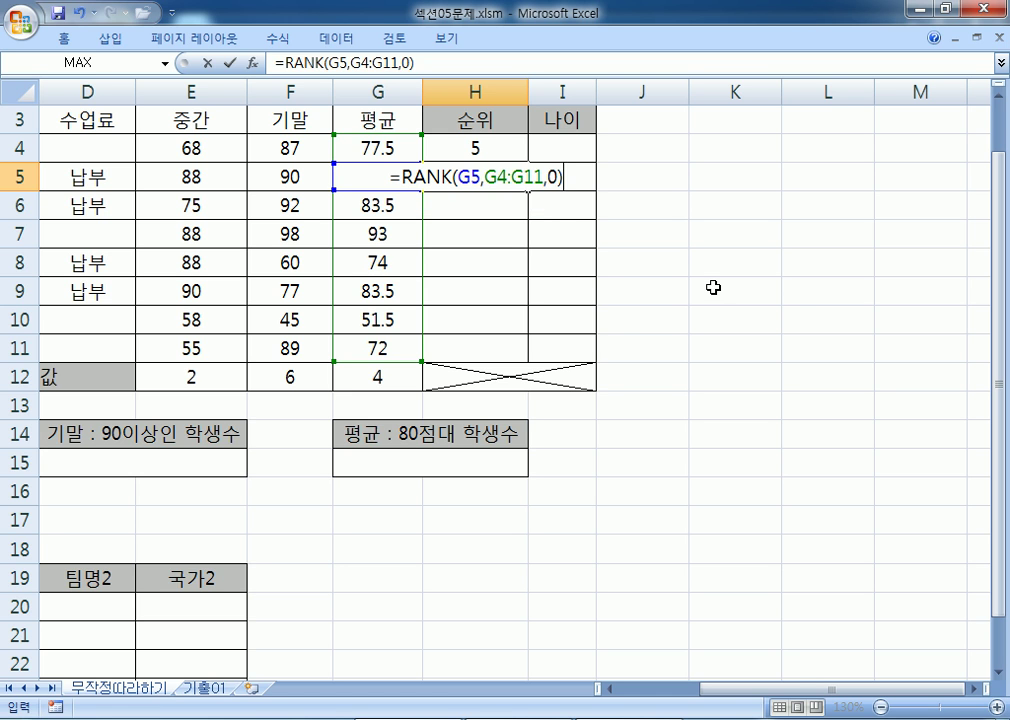
pyautogui.press('Return')
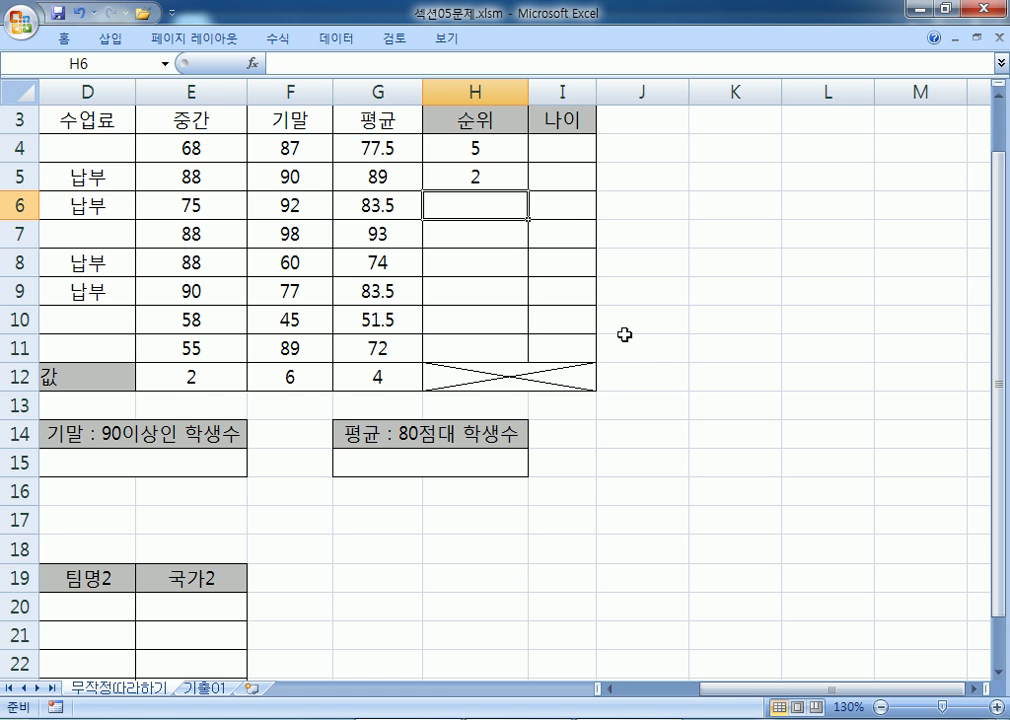
# Clear H5's rank formula, keeping only the one in H4
pyautogui.click(505, 149)
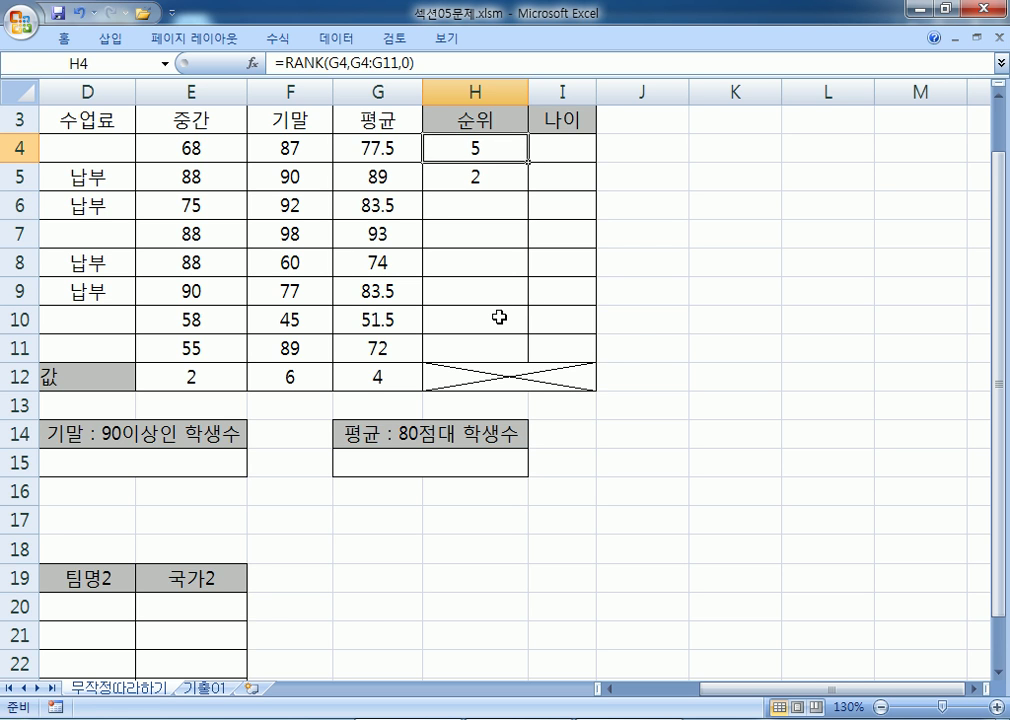
pyautogui.click(478, 178)
pyautogui.press('Delete')
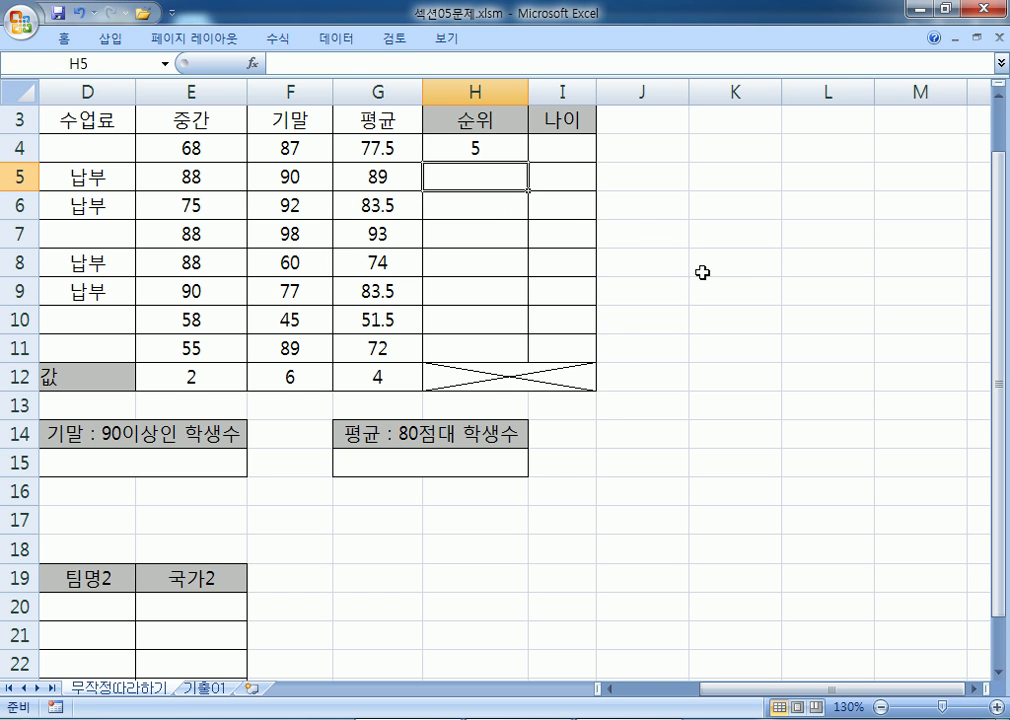
pyautogui.click(491, 150)
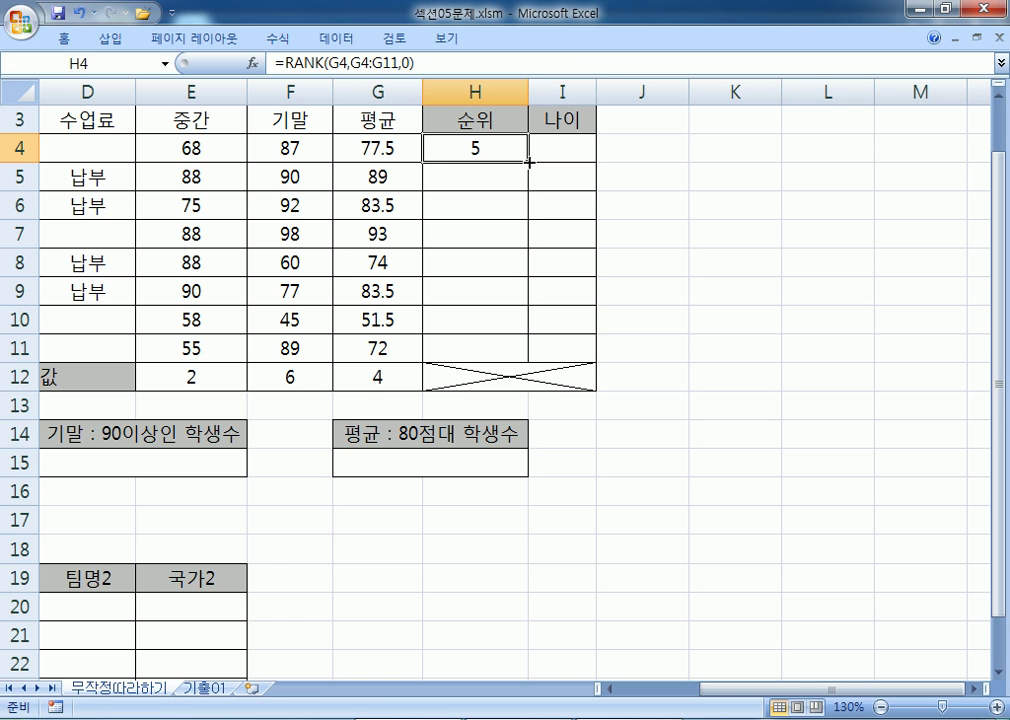
# Fill H4's RANK formula down to H11 and check the G4, G10, G11 averages
pyautogui.moveTo(527, 162); pyautogui.dragTo(537, 357)
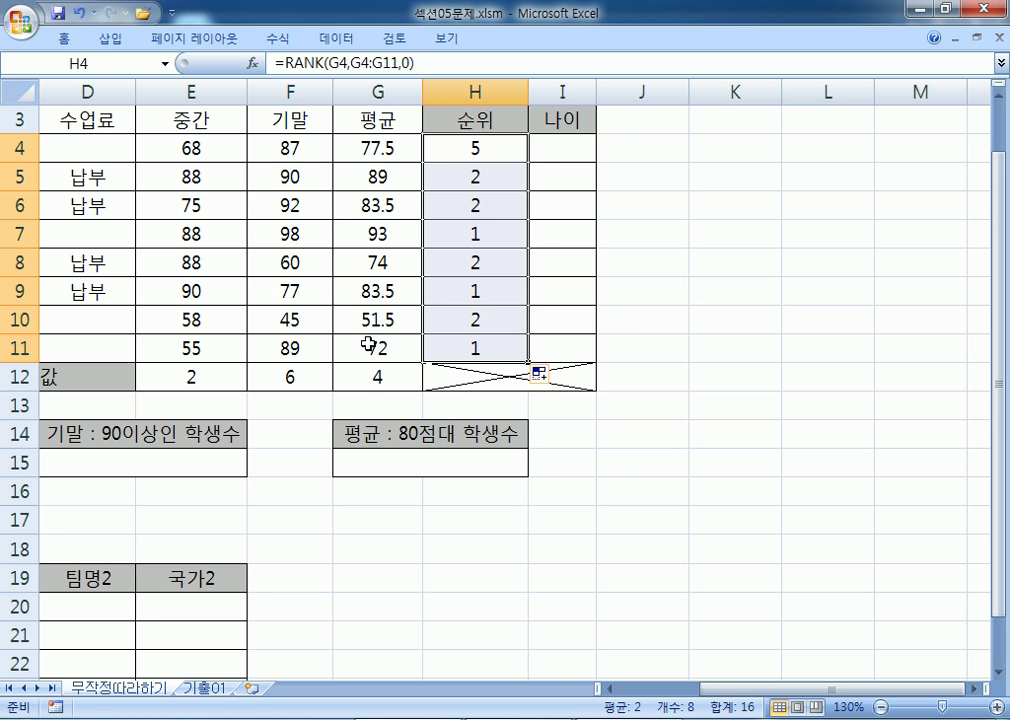
pyautogui.click(347, 143)
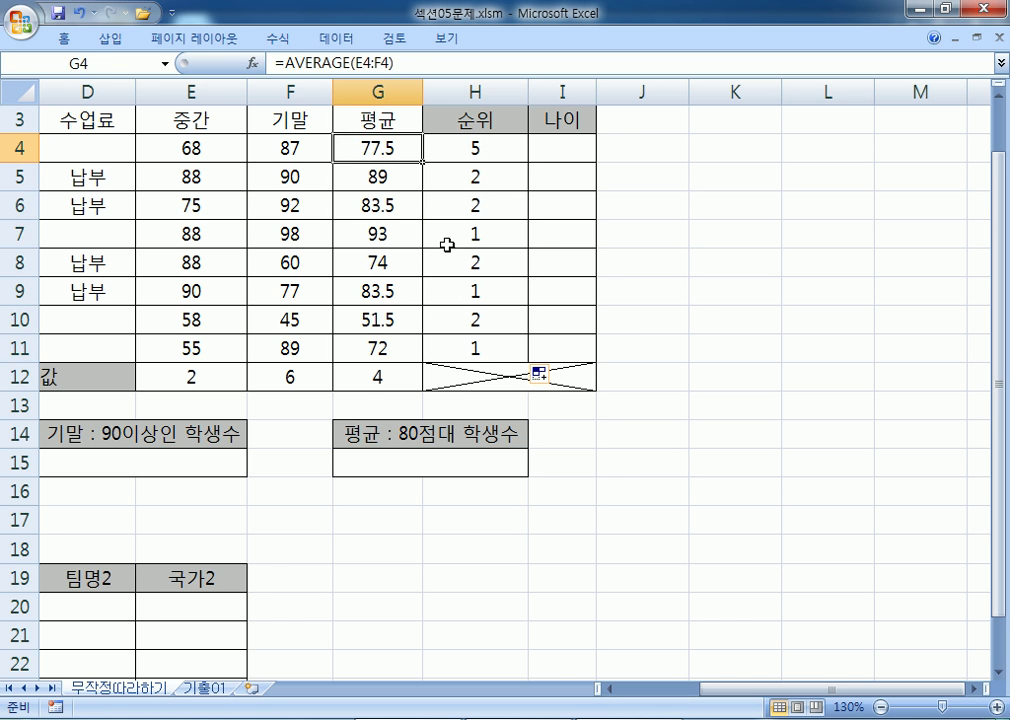
pyautogui.click(400, 320)
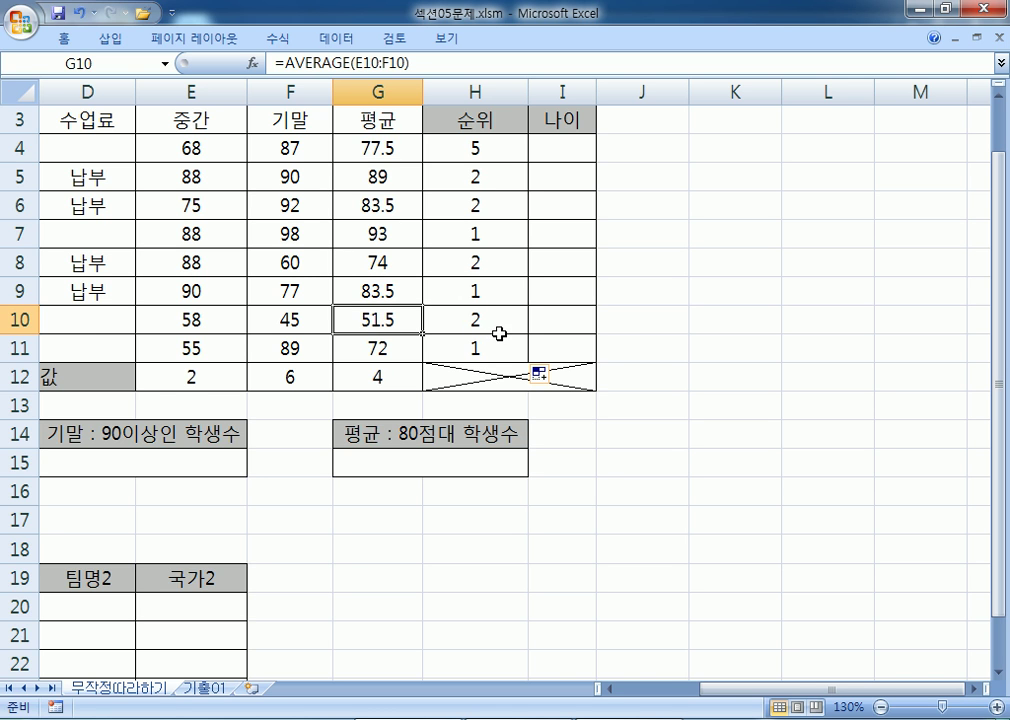
pyautogui.click(412, 344)
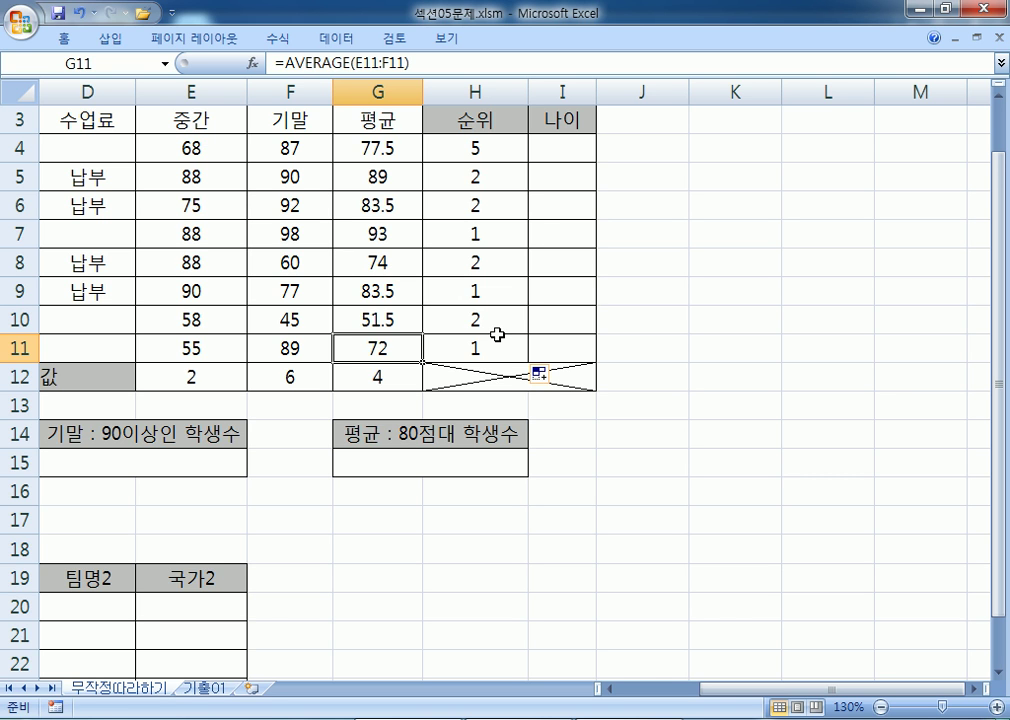
pyautogui.hotkey('alt', 'Tab')
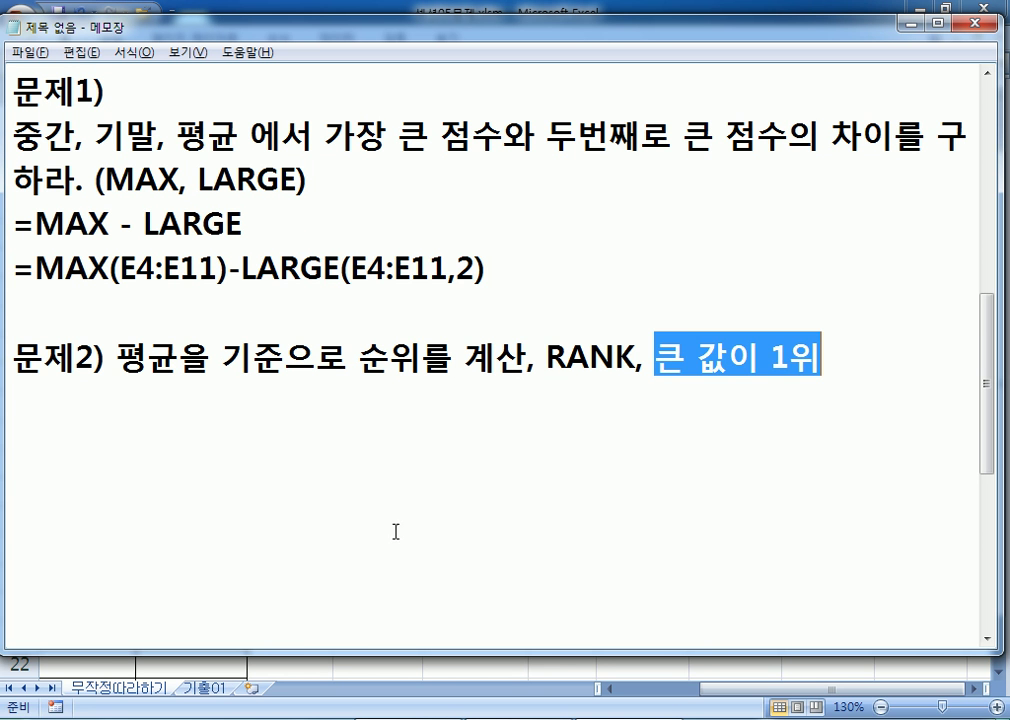
# Paste H4's formula =RANK(G4,G4:G11,0) into the notes under problem 2
pyautogui.click(280, 430)
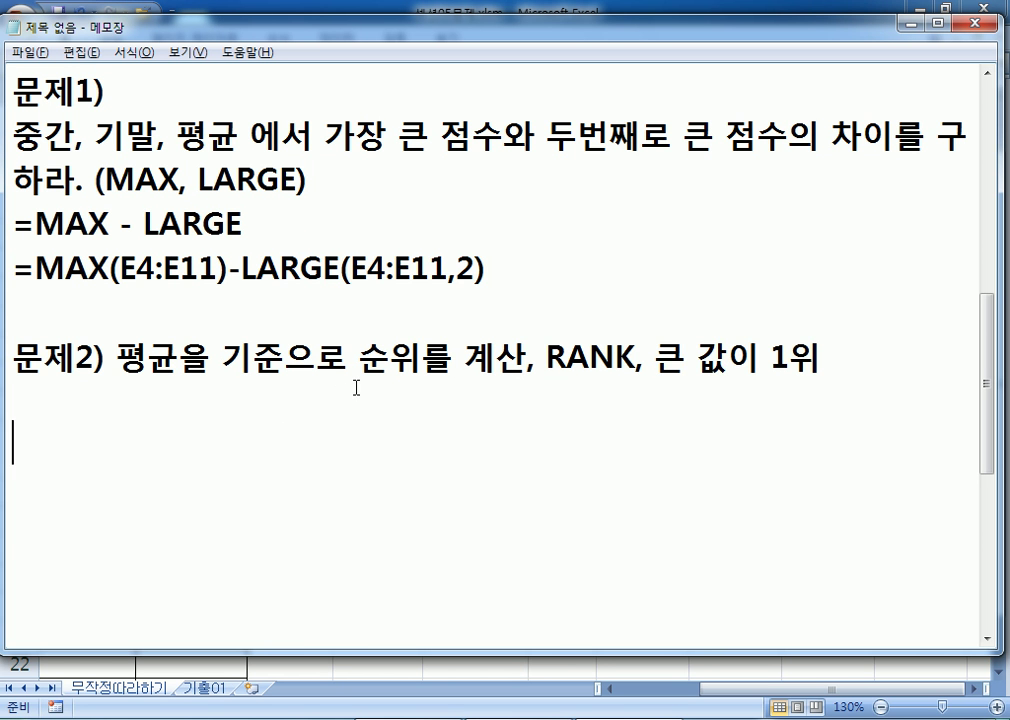
pyautogui.hotkey('alt', 'Tab')
pyautogui.click(418, 140)
pyautogui.press('Right')
pyautogui.moveTo(417, 63); pyautogui.dragTo(272, 63)
pyautogui.hotkey('ctrl', 'c')
pyautogui.hotkey('alt', 'Tab')
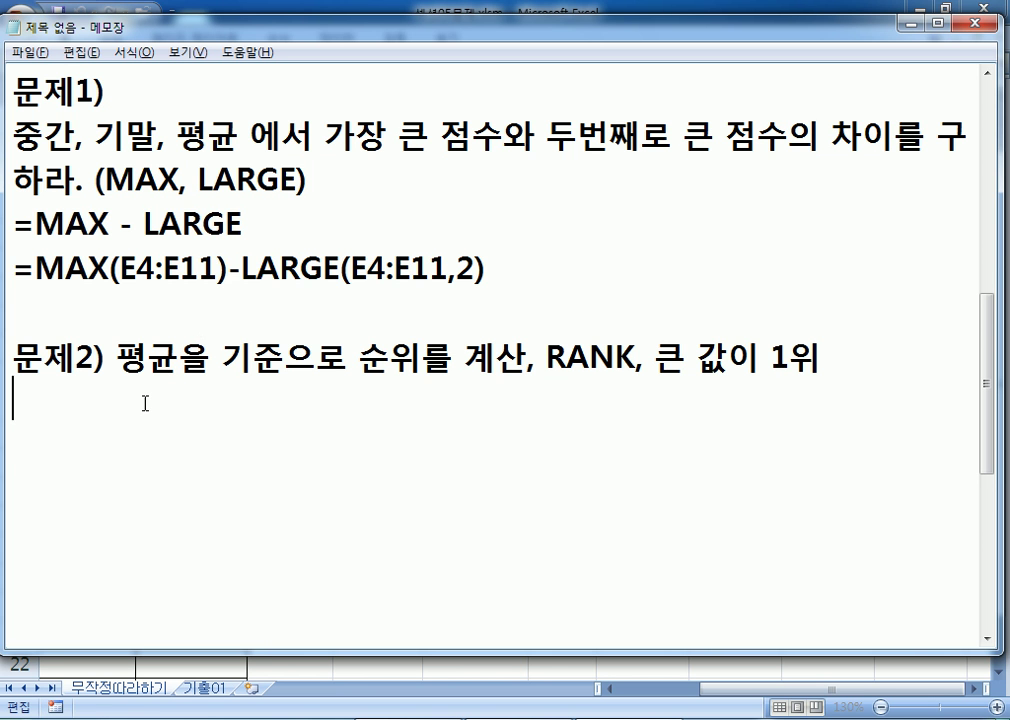
pyautogui.hotkey('ctrl', 'v')
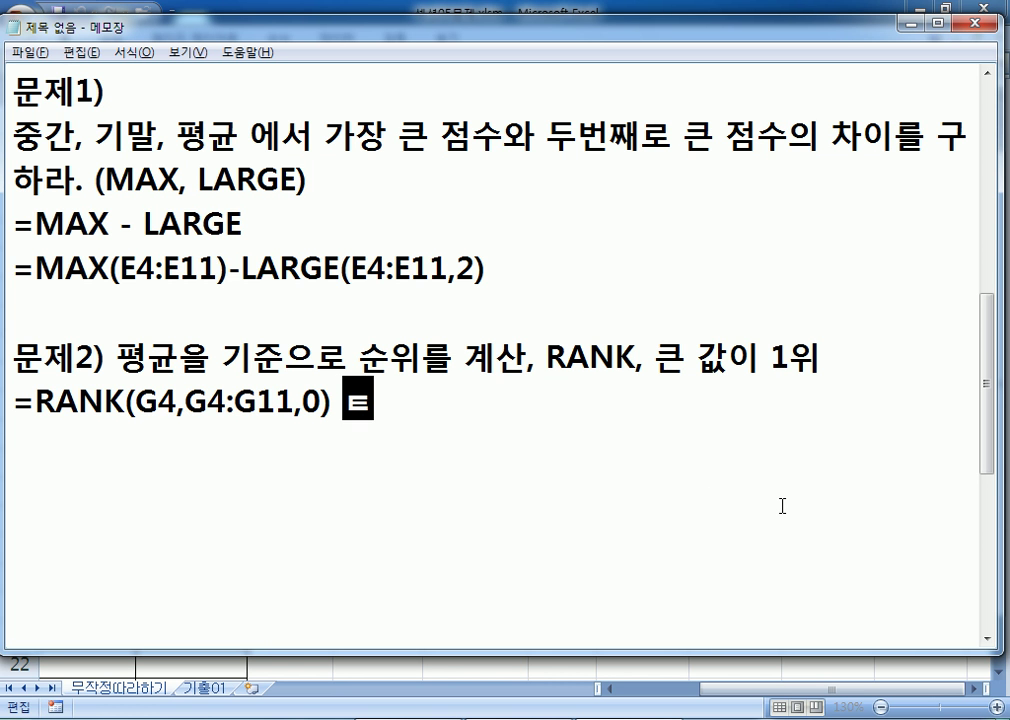
# Mark the formula X and add the note '계산을 할 때, 셀을 참조한다.'
pyautogui.write('X')
pyautogui.press('Return')
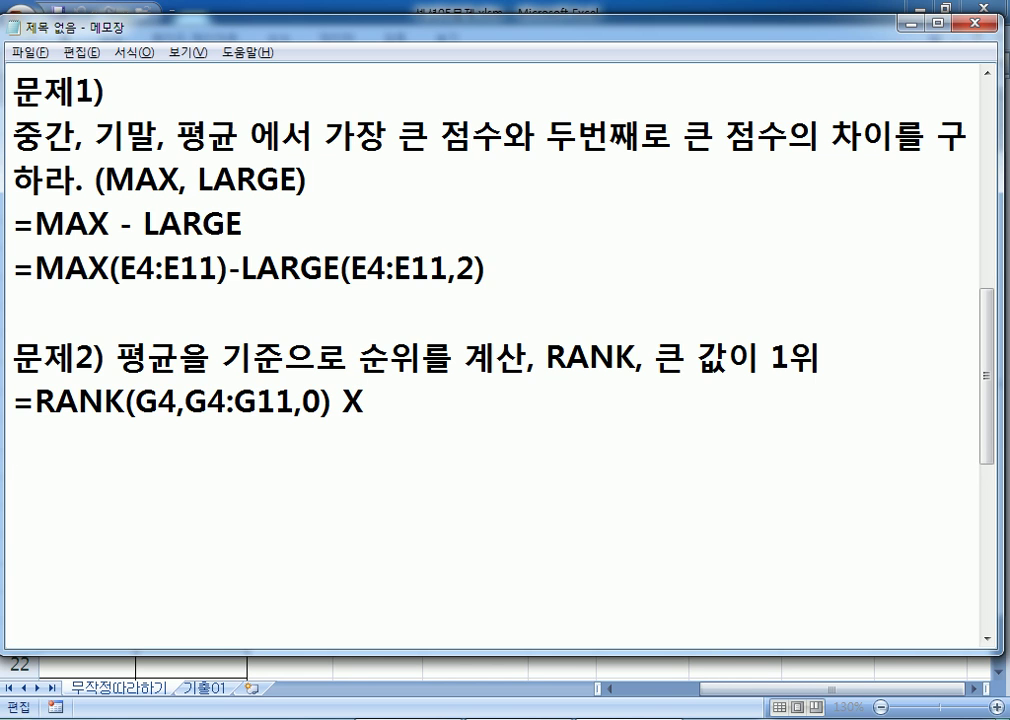
pyautogui.write('계산을 하')
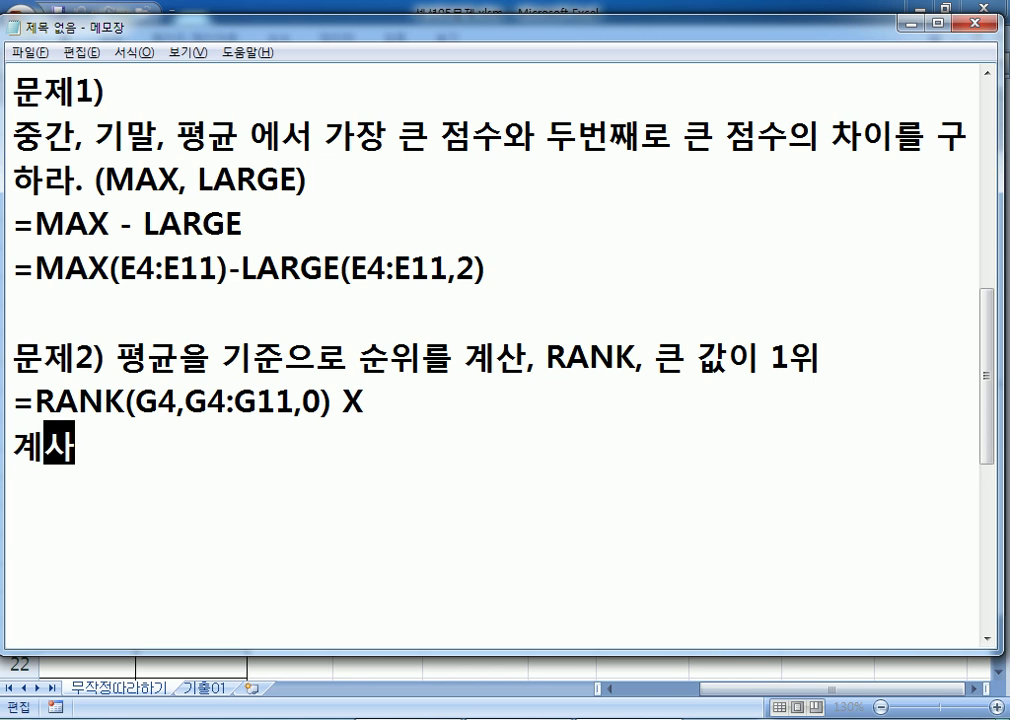
pyautogui.write('ㄹ 때,')
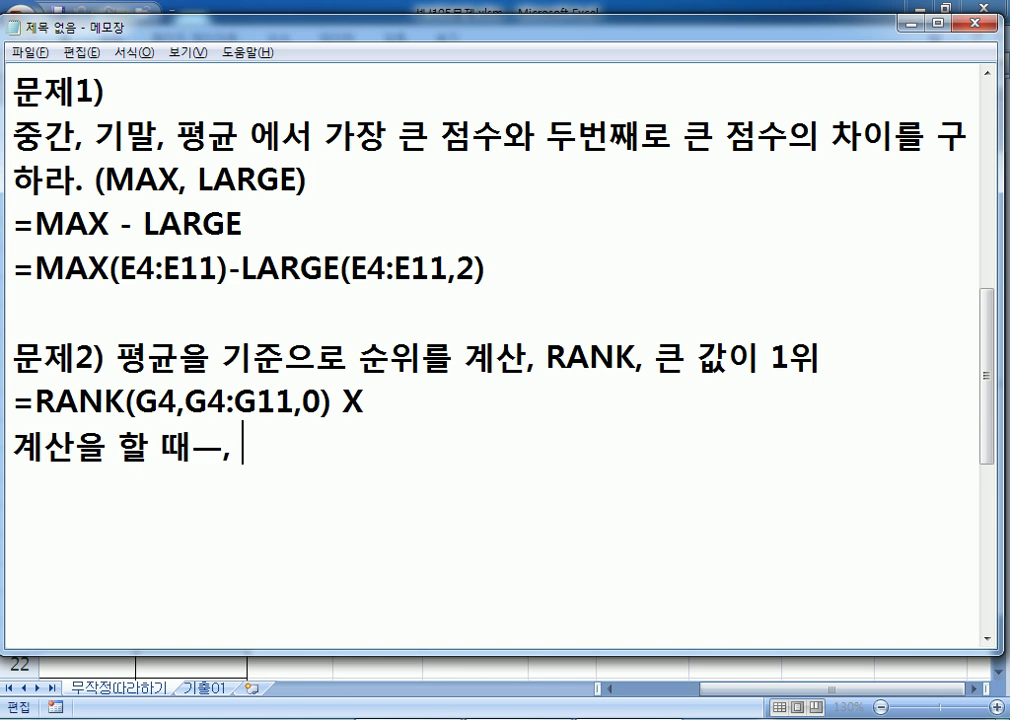
pyautogui.write(' 셀을')
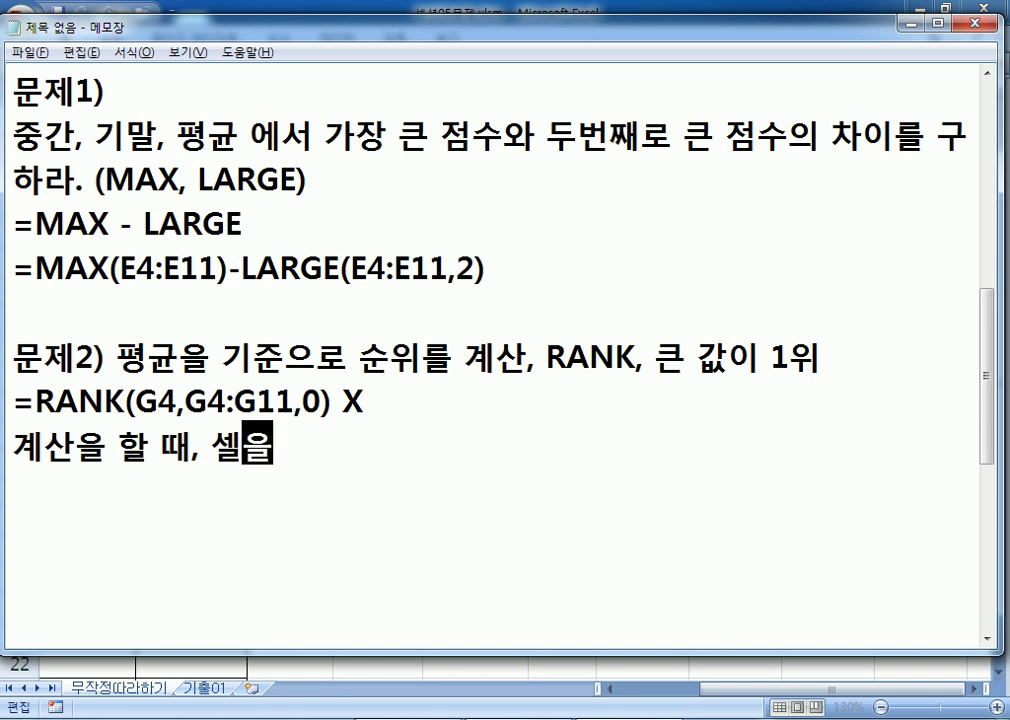
pyautogui.write(' 참조하ㅂ')
pyautogui.press('BackSpace')
pyautogui.write('ㄴㄷㅏ.')
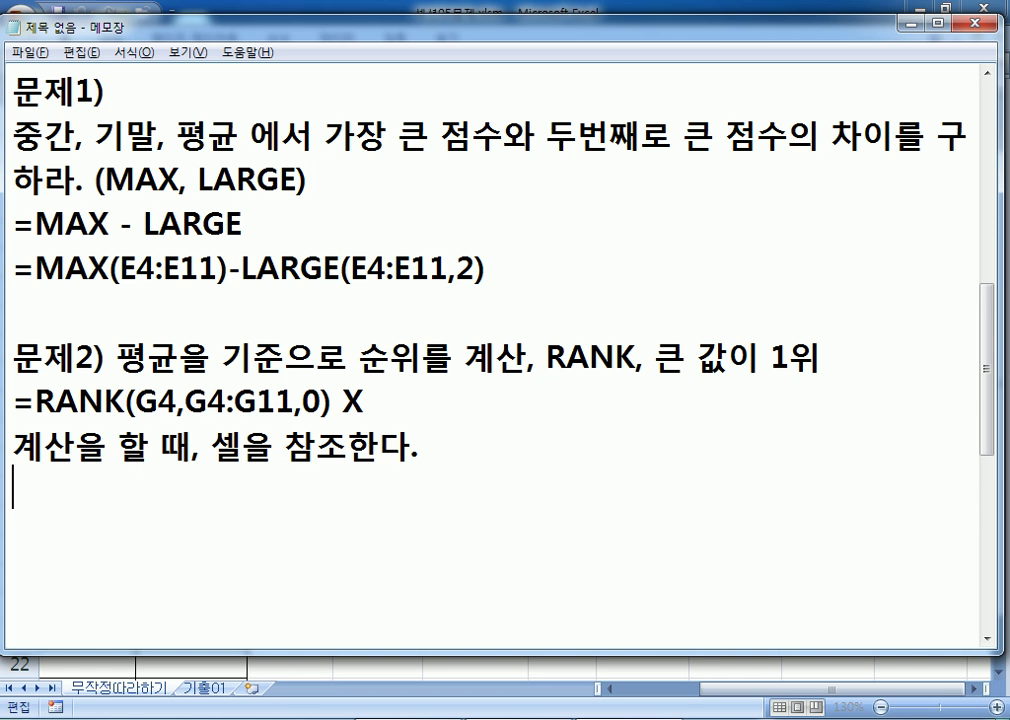
pyautogui.hotkey('alt', 'Tab')
pyautogui.hotkey('ctrl', 'Return')
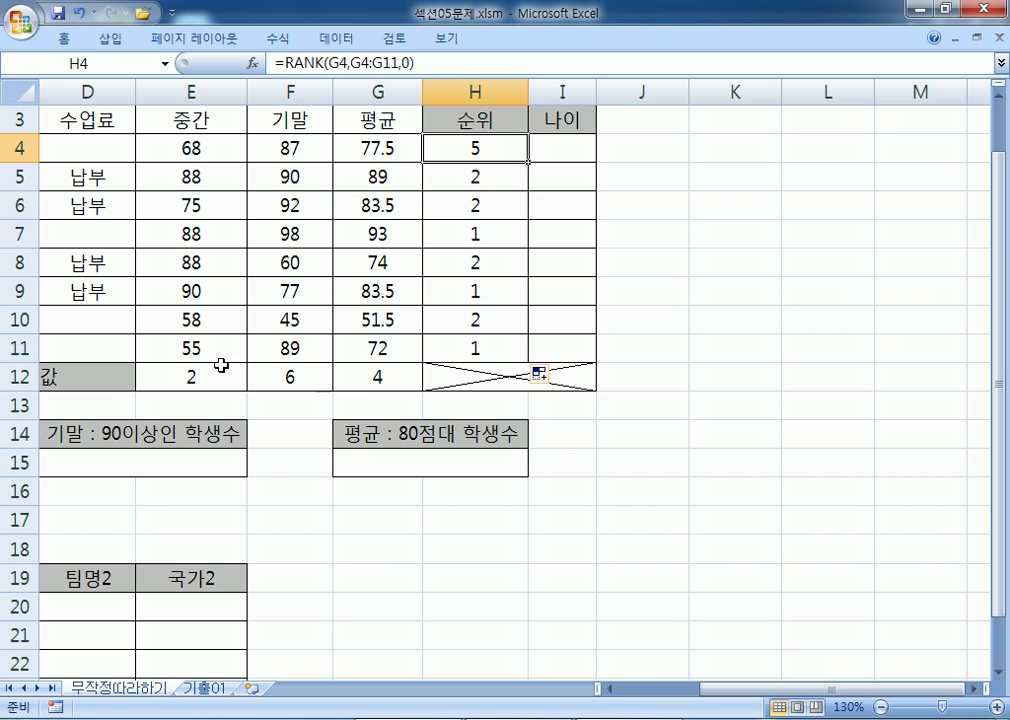
# Inspect E12's MAX-LARGE formula, H4's rank and the G6 and G8 averages
pyautogui.click(201, 374)
pyautogui.moveTo(193, 145); pyautogui.dragTo(192, 335)
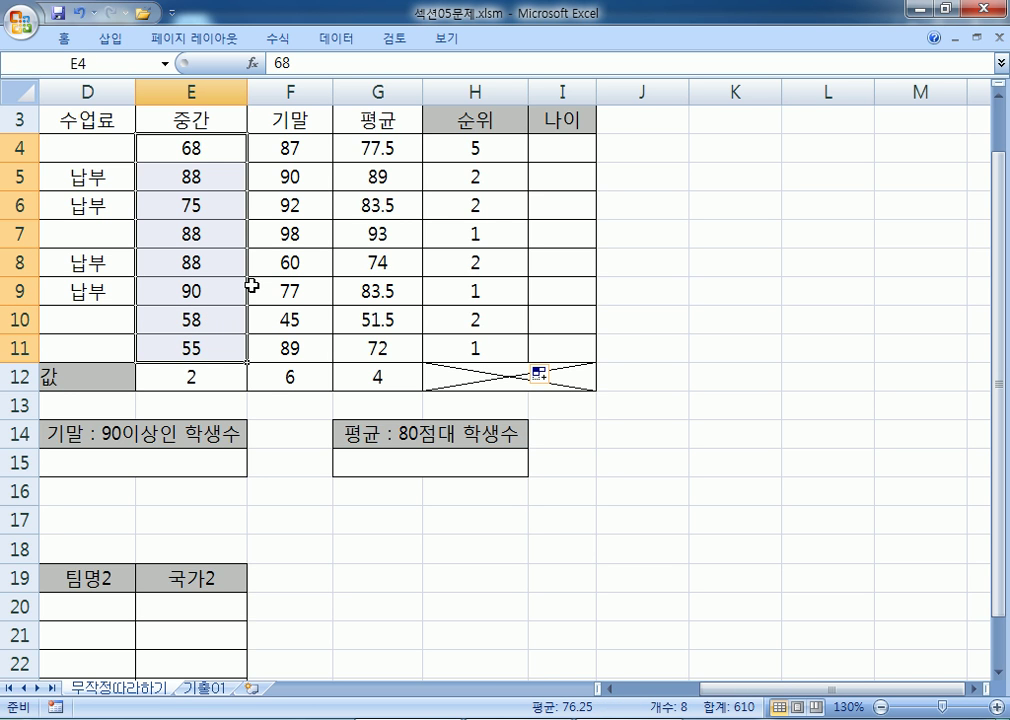
pyautogui.click(494, 151)
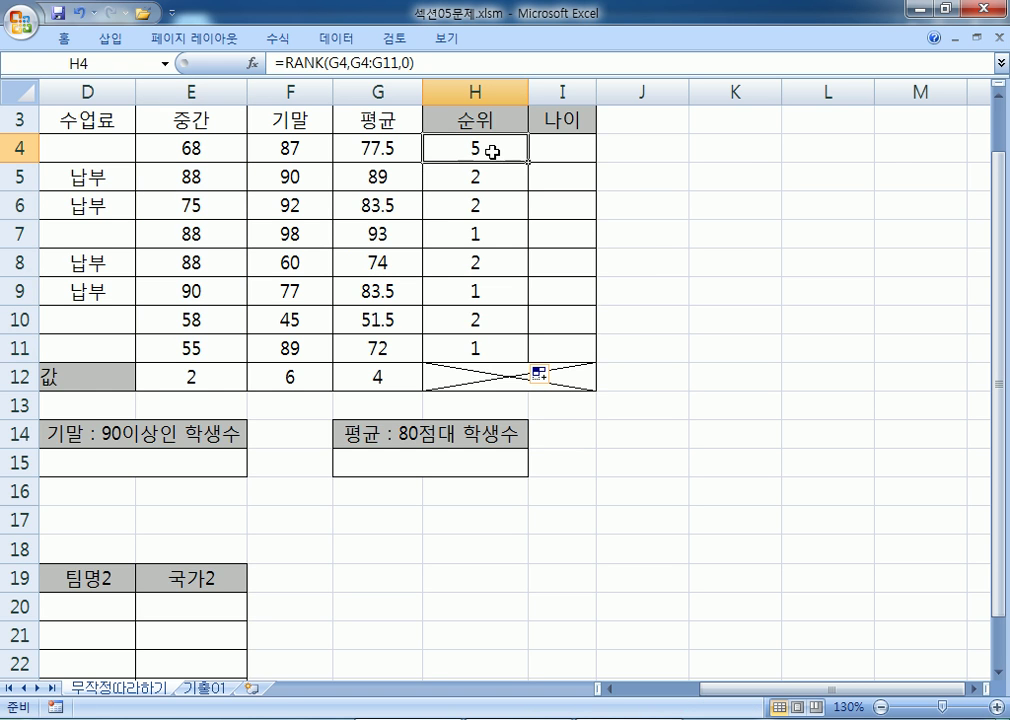
pyautogui.click(386, 203)
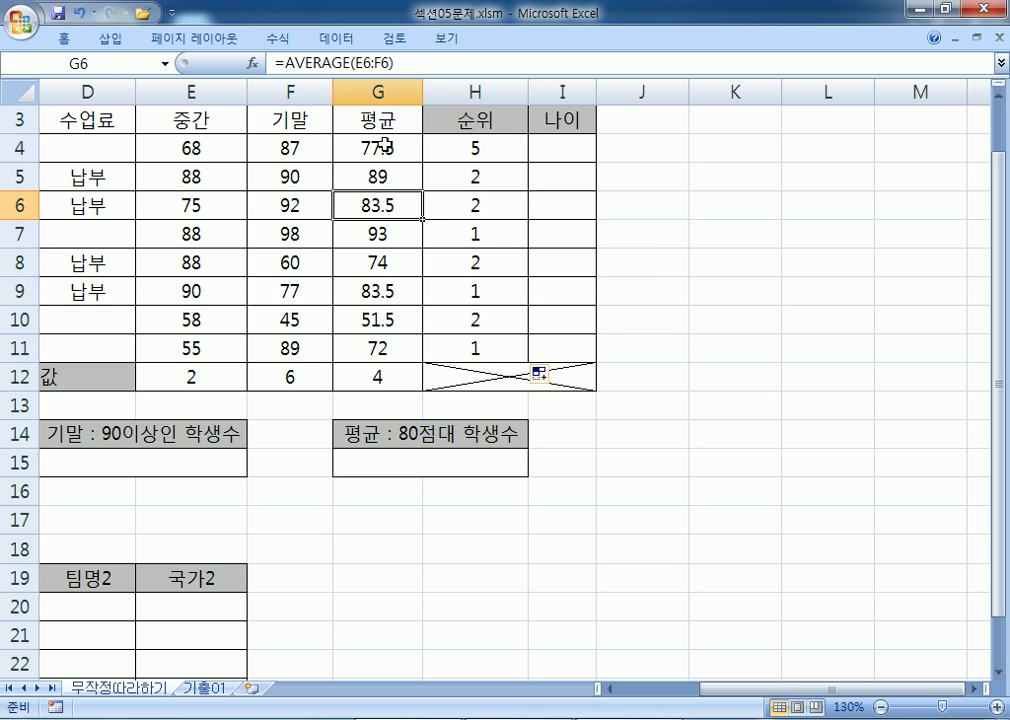
pyautogui.moveTo(385, 145); pyautogui.dragTo(407, 366)
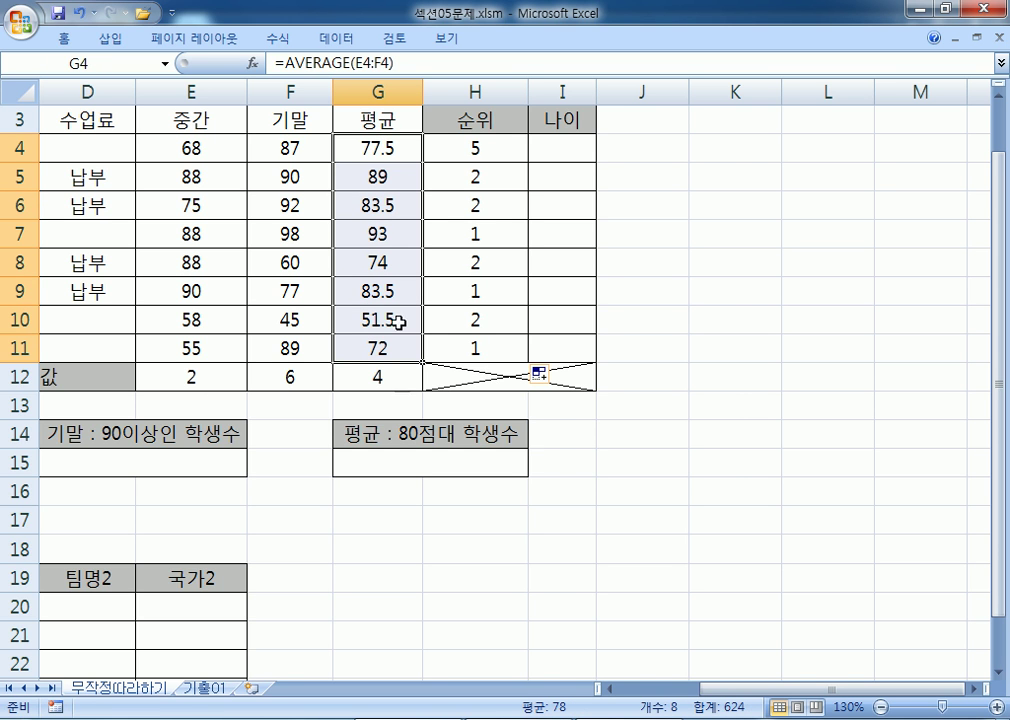
pyautogui.click(345, 262)
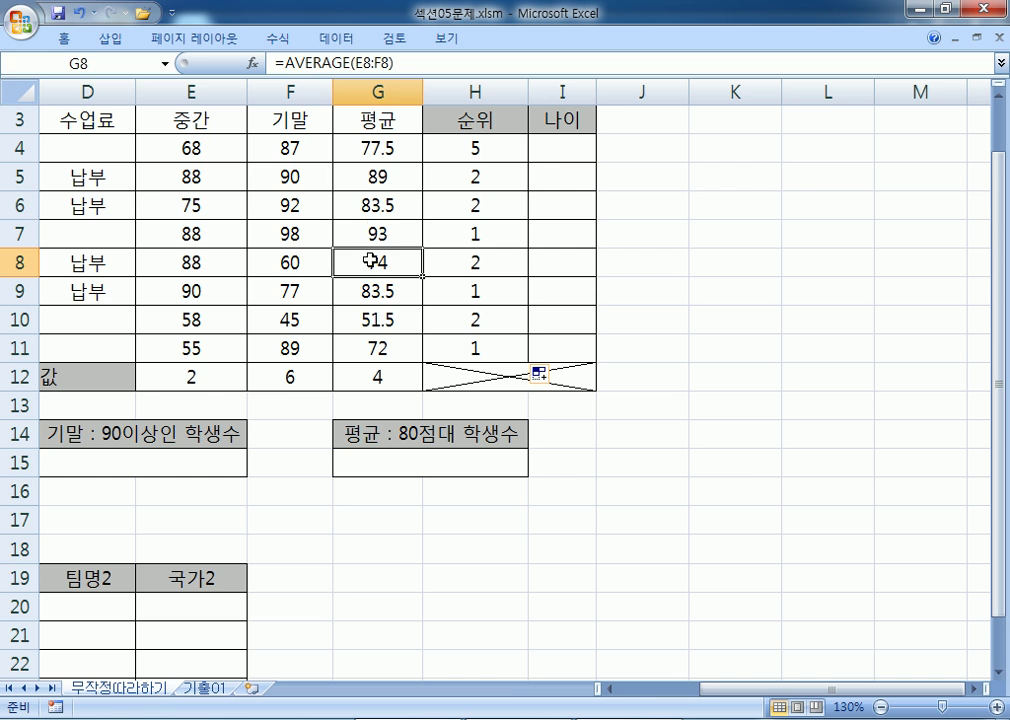
pyautogui.moveTo(377, 148); pyautogui.dragTo(378, 348)
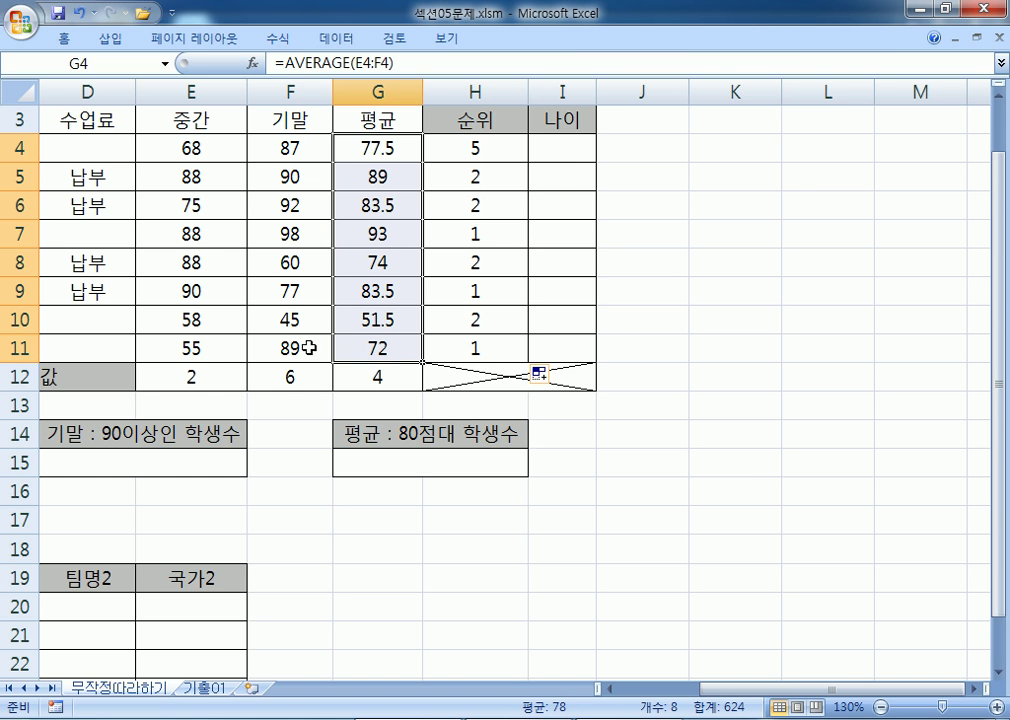
# Compare the midterm scores E4:E11 with the G4:L8 block
pyautogui.click(196, 376)
pyautogui.moveTo(196, 145); pyautogui.dragTo(196, 348)
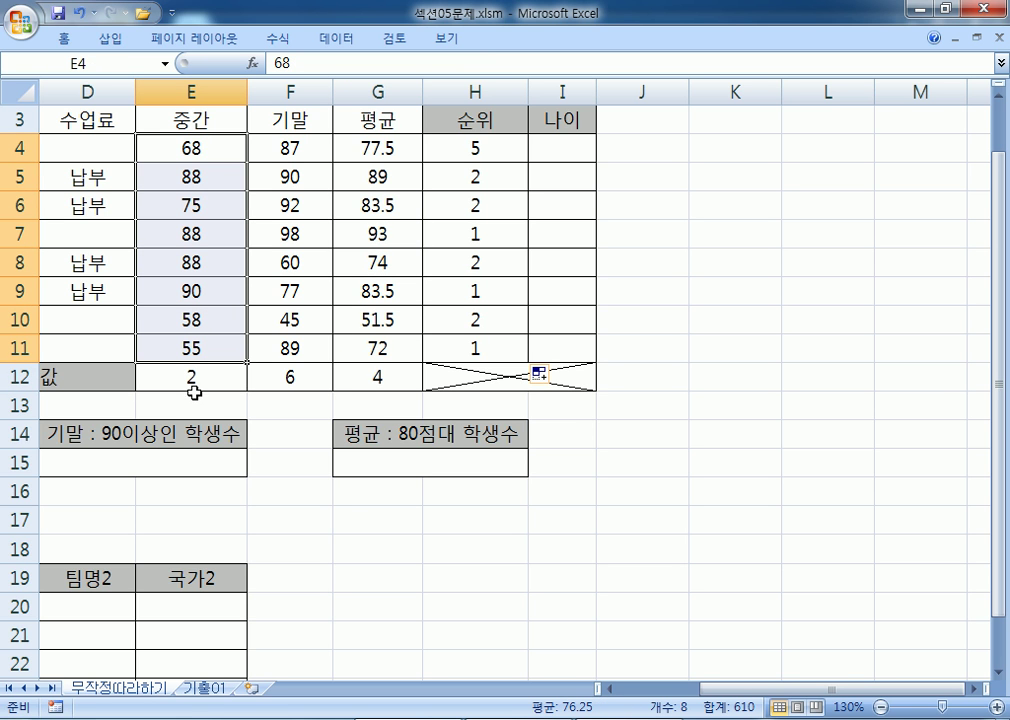
pyautogui.moveTo(196, 148); pyautogui.dragTo(186, 350)
pyautogui.moveTo(199, 147); pyautogui.dragTo(197, 348)
pyautogui.moveTo(372, 148); pyautogui.dragTo(838, 267)
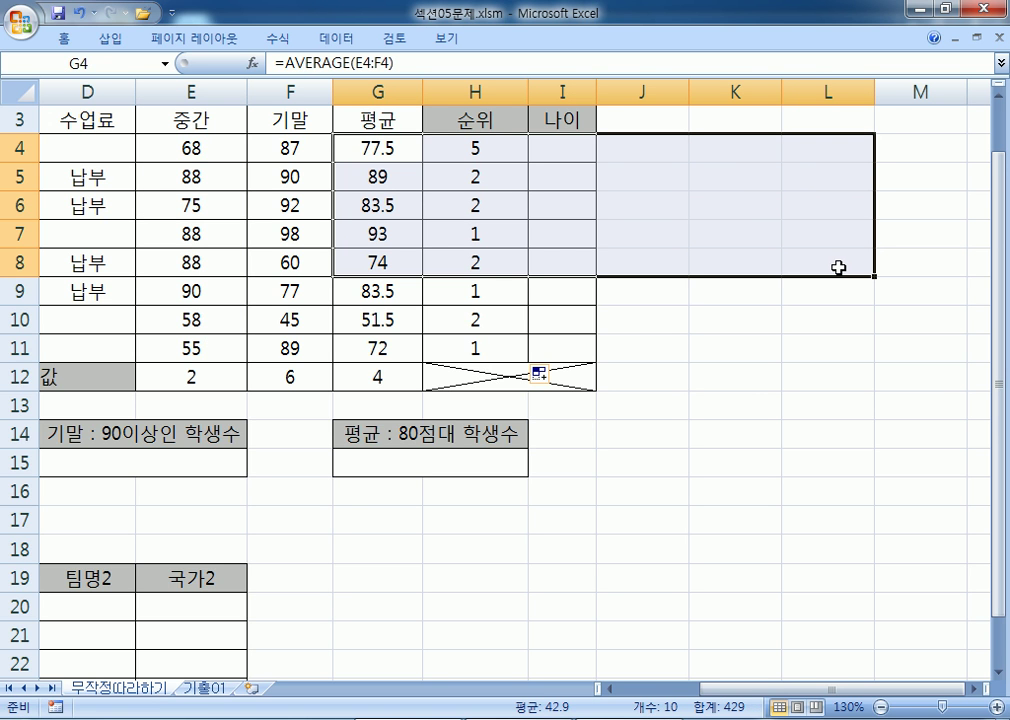
pyautogui.moveTo(185, 148); pyautogui.dragTo(218, 337)
# Check the AVERAGE formulas in G4, G7 and G8 against the G4:G11 range
pyautogui.click(478, 145)
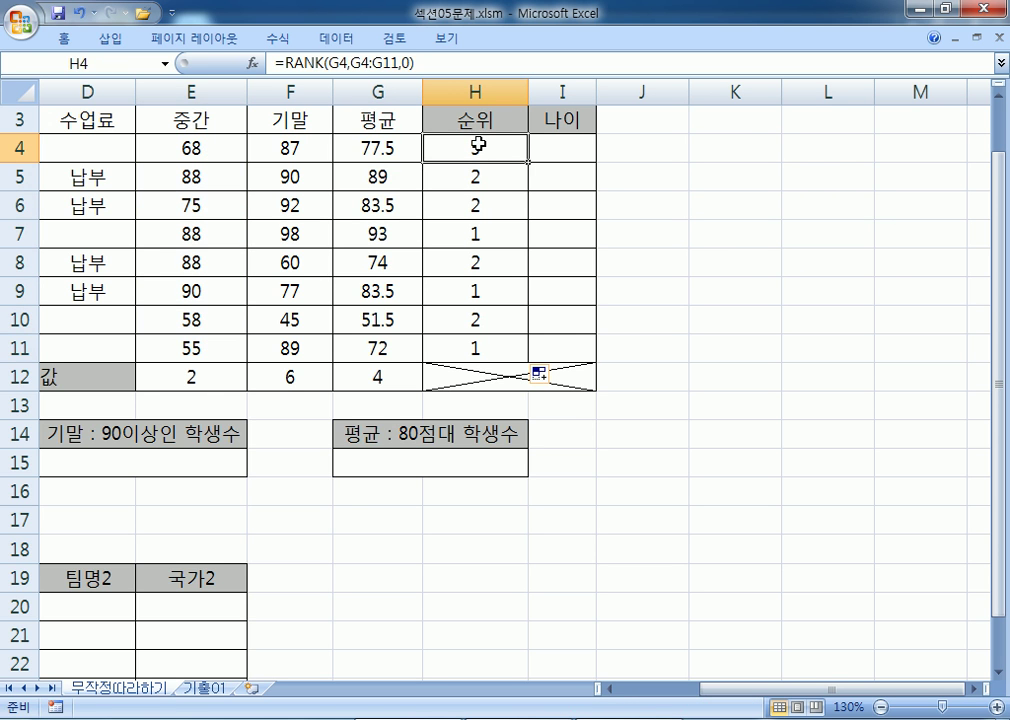
pyautogui.click(384, 143)
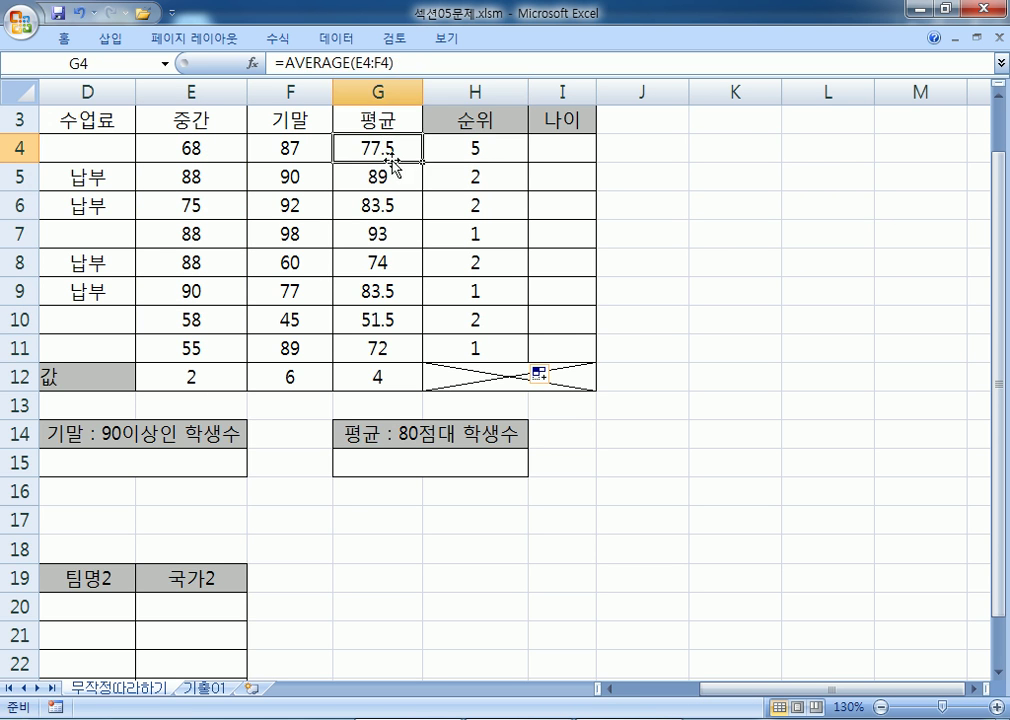
pyautogui.moveTo(397, 160); pyautogui.dragTo(380, 346)
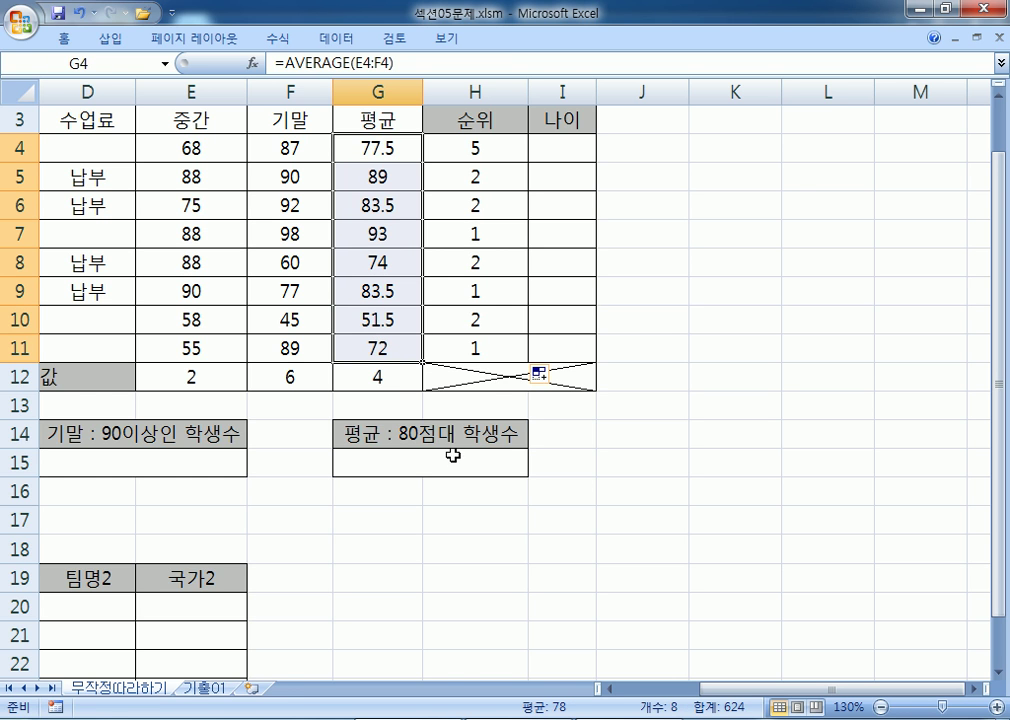
pyautogui.click(367, 238)
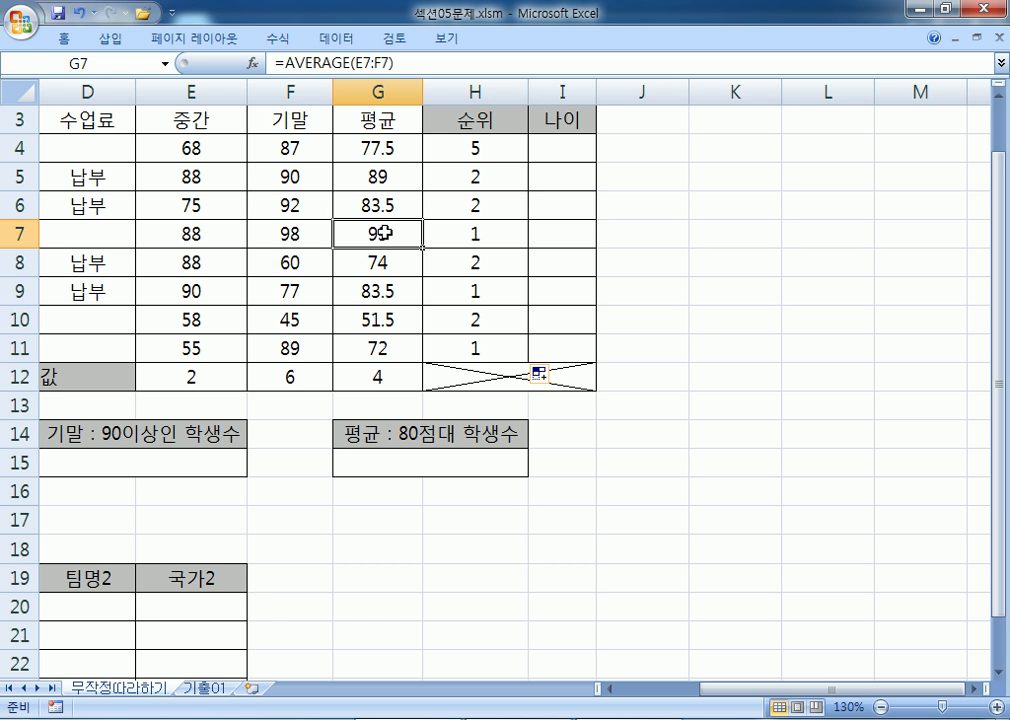
pyautogui.moveTo(383, 150); pyautogui.dragTo(417, 354)
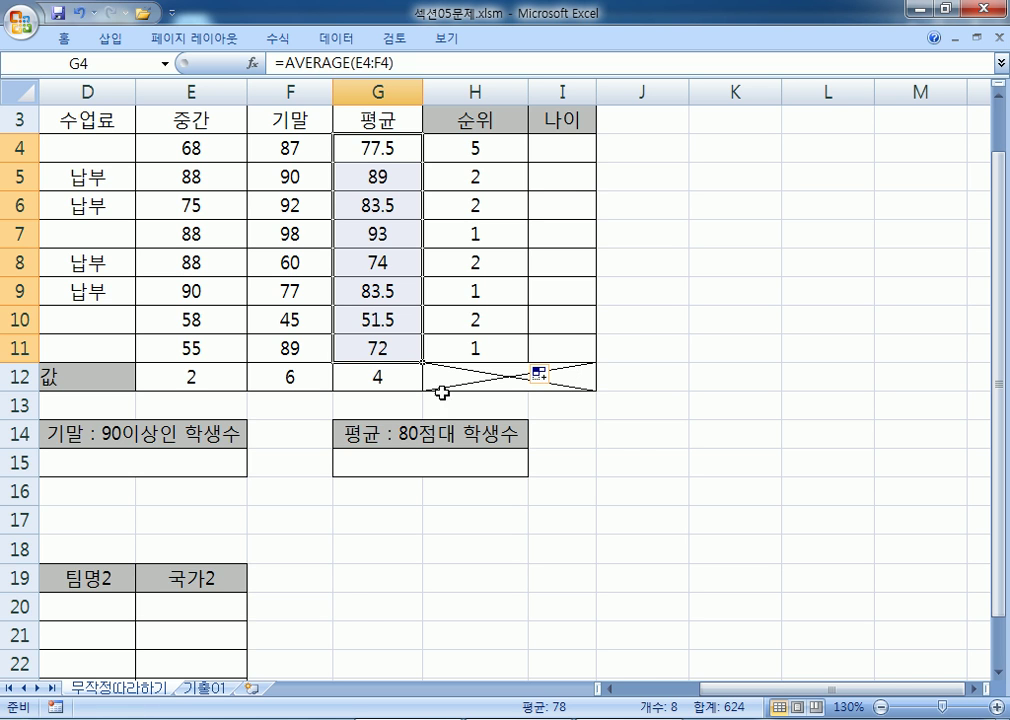
pyautogui.click(358, 264)
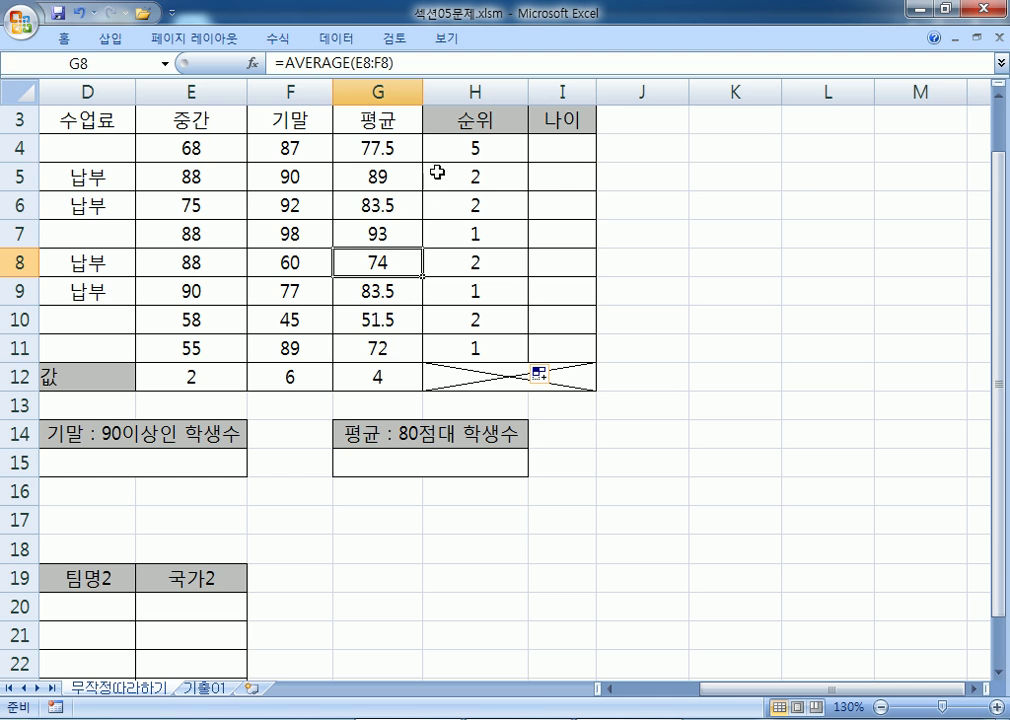
pyautogui.moveTo(390, 146); pyautogui.dragTo(397, 354)
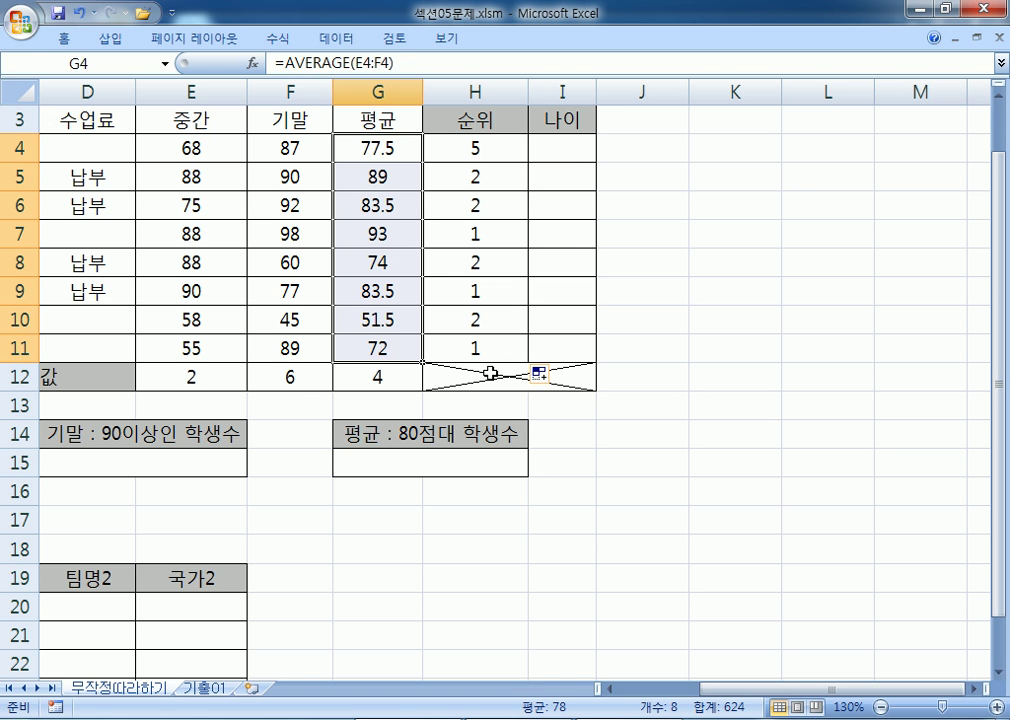
pyautogui.hotkey('alt', 'Tab')
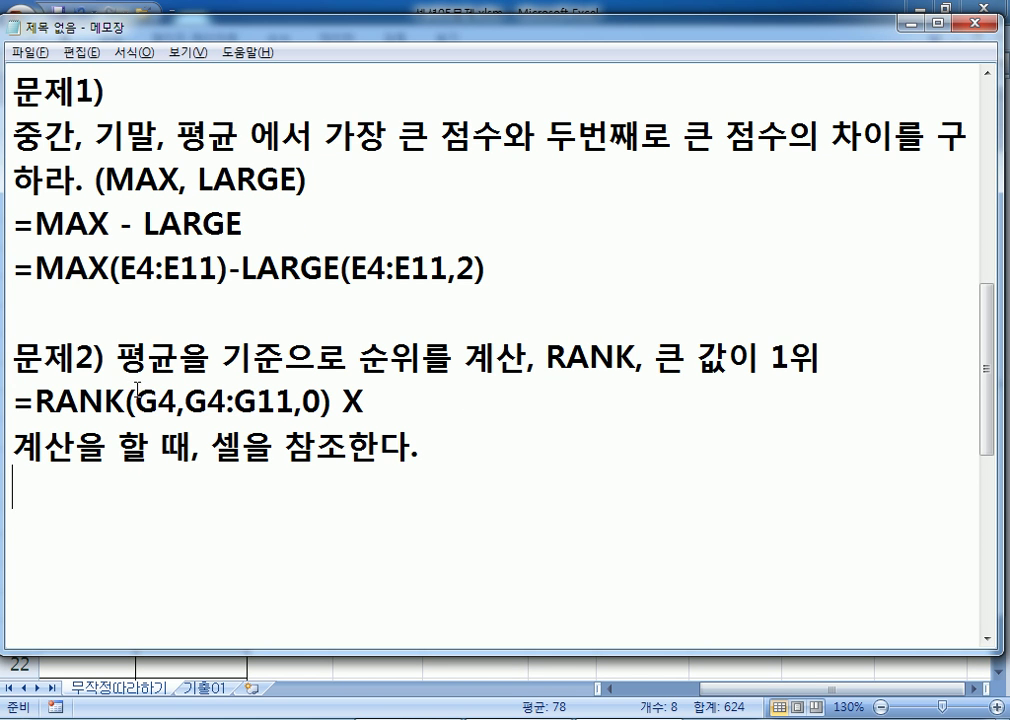
# Duplicate the =RANK formula line in the Notepad notes onto the empty line below
pyautogui.moveTo(137, 403); pyautogui.dragTo(293, 403)
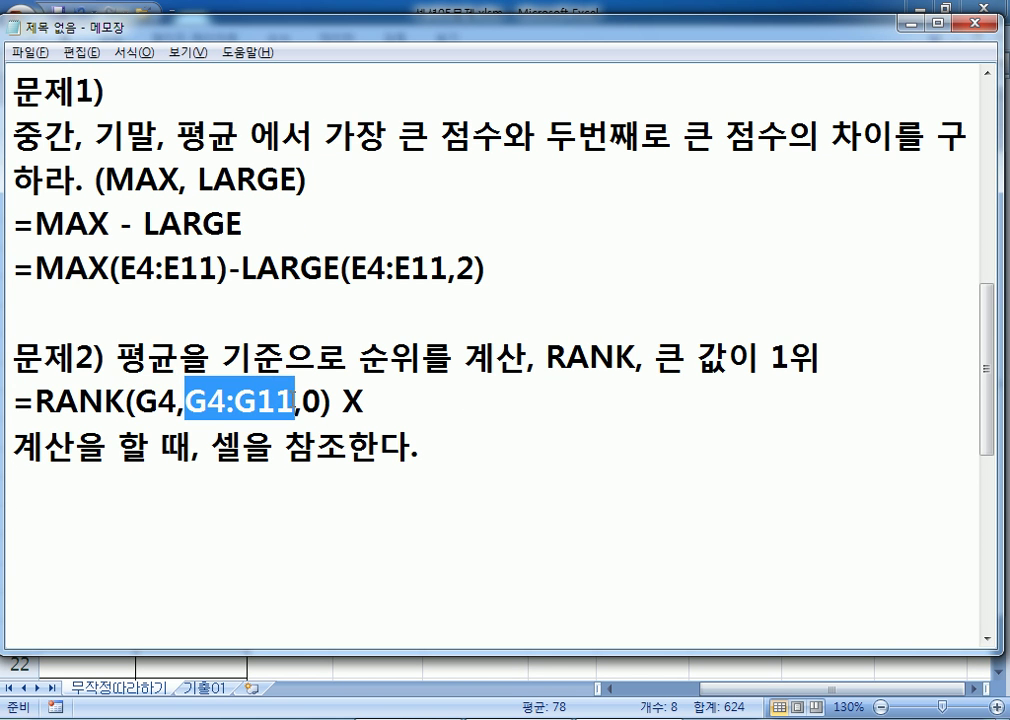
pyautogui.moveTo(177, 403); pyautogui.dragTo(293, 403)
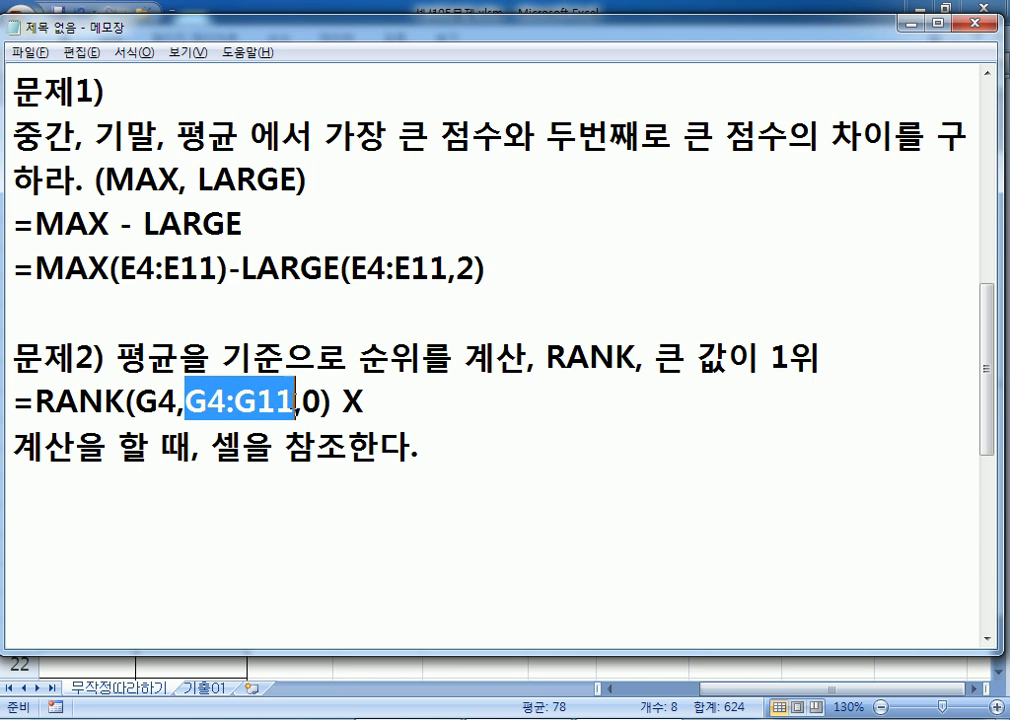
pyautogui.click(267, 526)
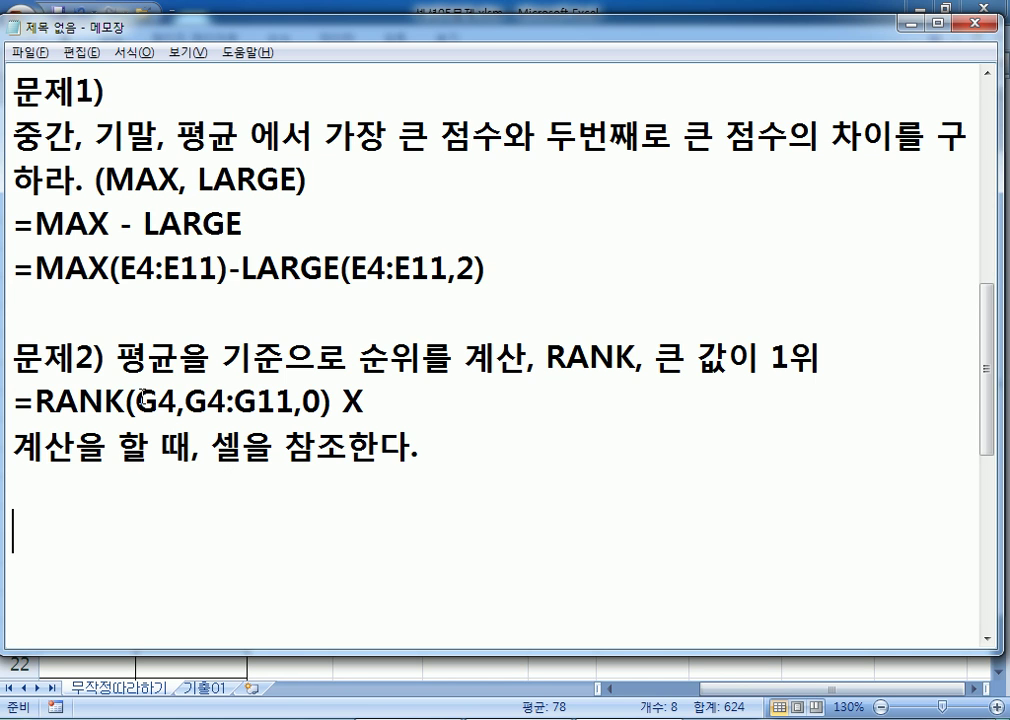
pyautogui.moveTo(138, 400); pyautogui.dragTo(174, 402)
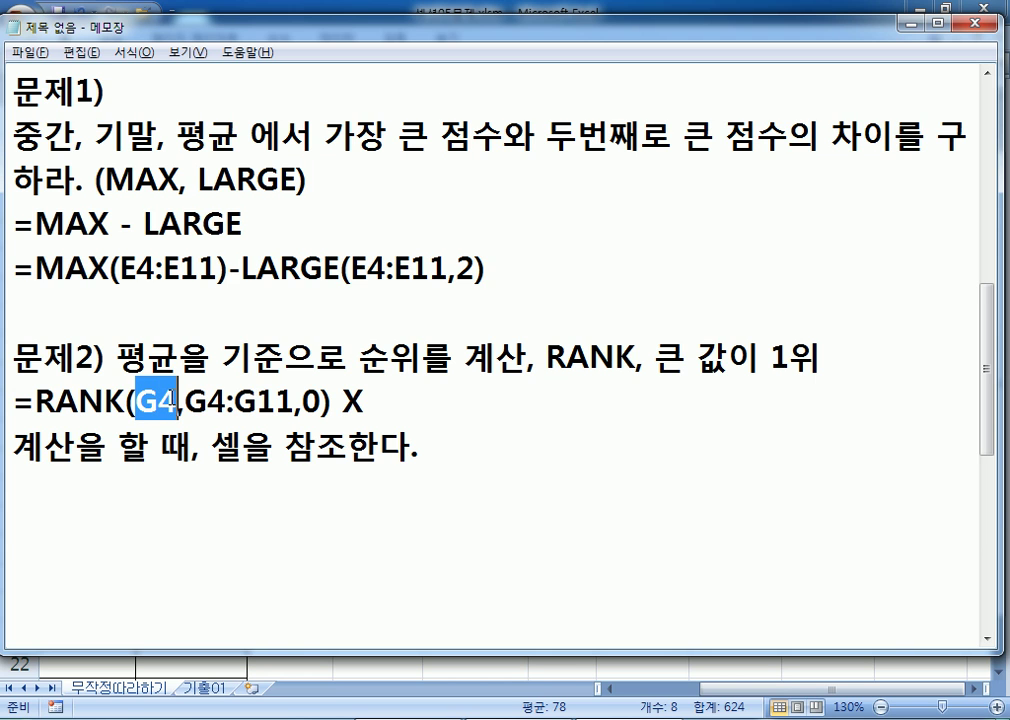
pyautogui.moveTo(186, 402); pyautogui.dragTo(293, 402)
pyautogui.moveTo(178, 402); pyautogui.dragTo(293, 402)
pyautogui.click(14, 404)
pyautogui.moveTo(14, 404); pyautogui.dragTo(16, 446)
pyautogui.hotkey('ctrl', 'c')
pyautogui.click(20, 487)
pyautogui.hotkey('ctrl', 'v')
# Make the copied line's range absolute as $G$4:$G$11
pyautogui.click(150, 495)
pyautogui.write('$')
pyautogui.press('Right')
pyautogui.write('$')
pyautogui.press('Right')
pyautogui.press('Right')
pyautogui.write('$')
pyautogui.press('Right')
pyautogui.write('$')
pyautogui.scroll(-2, 331, 383)
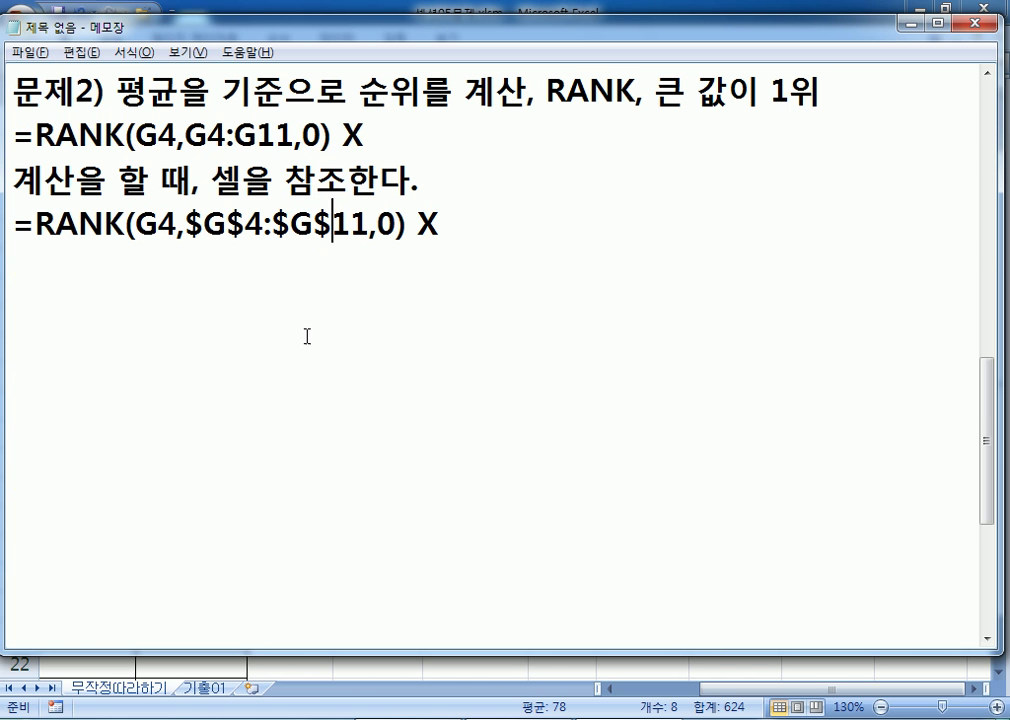
pyautogui.click(379, 276)
# Back in Excel, clear the existing ranks in H4:H11
pyautogui.hotkey('alt', 'Tab')
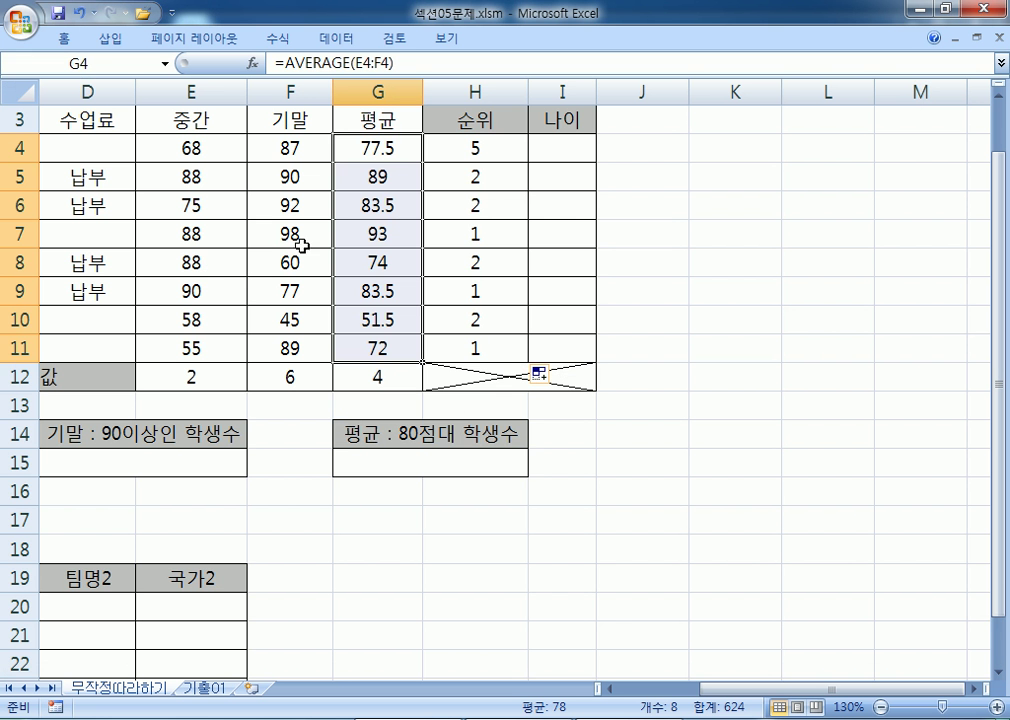
pyautogui.moveTo(451, 147); pyautogui.dragTo(442, 343)
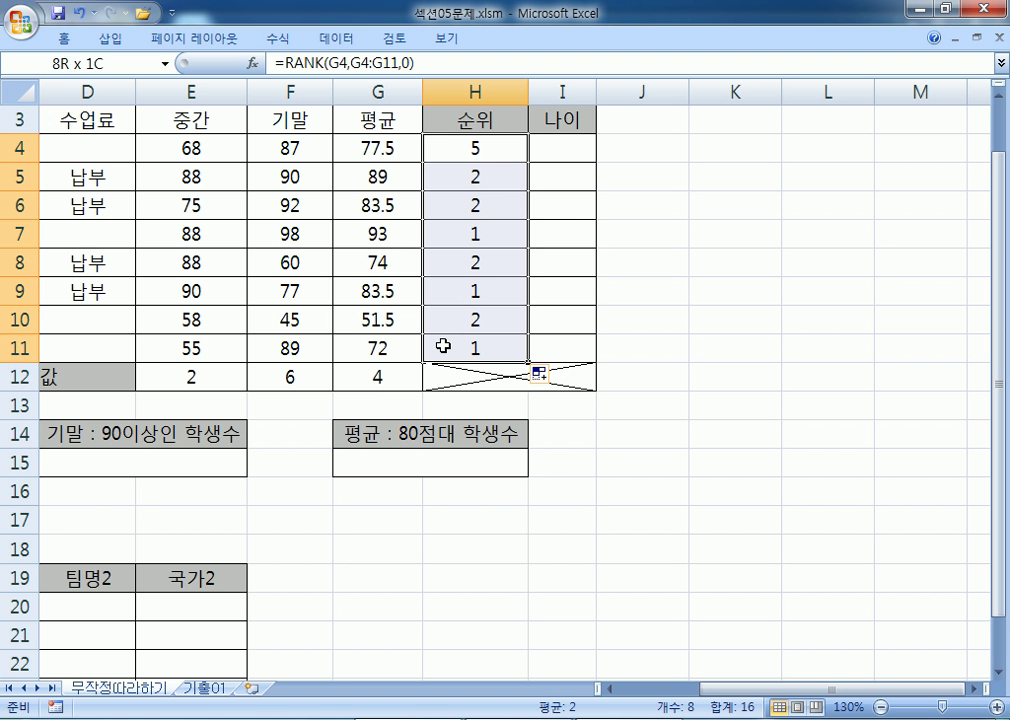
pyautogui.press('Delete')
# Type =RANK(G4, in H4 and reselect the G4:G11 averages as the ranking range
pyautogui.click(485, 156)
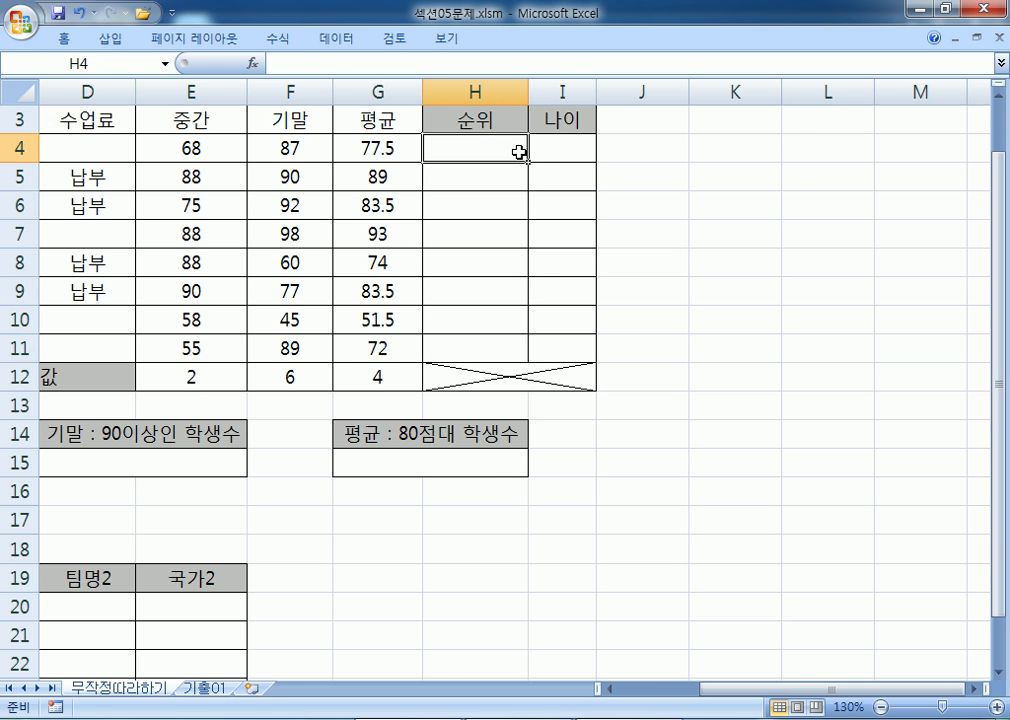
pyautogui.write('=RANK(')
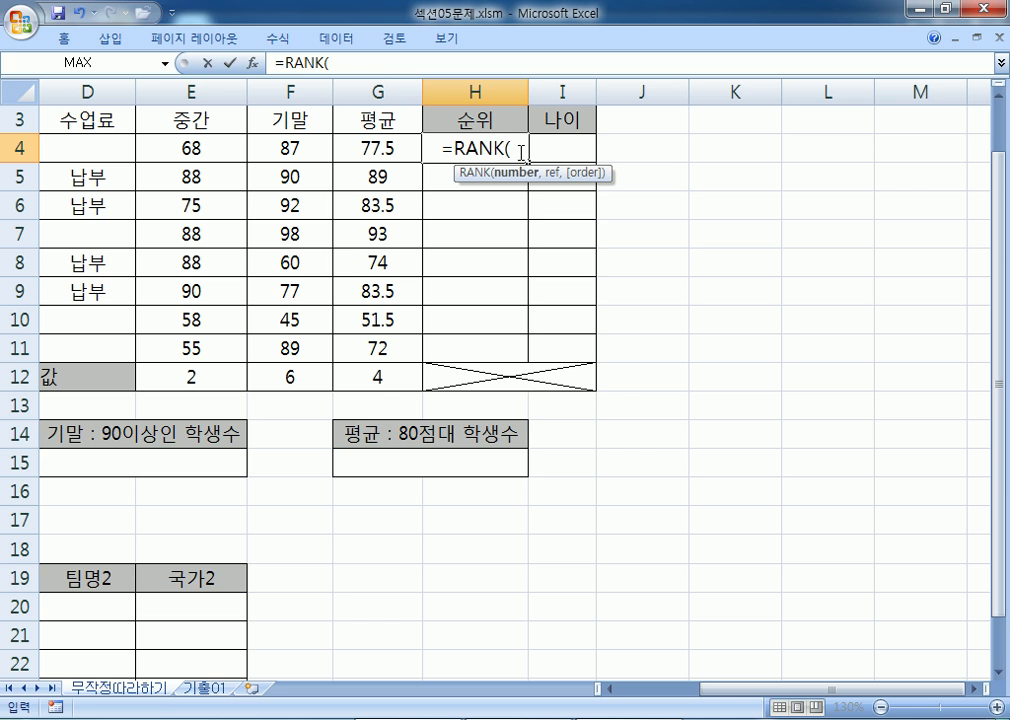
pyautogui.click(355, 146)
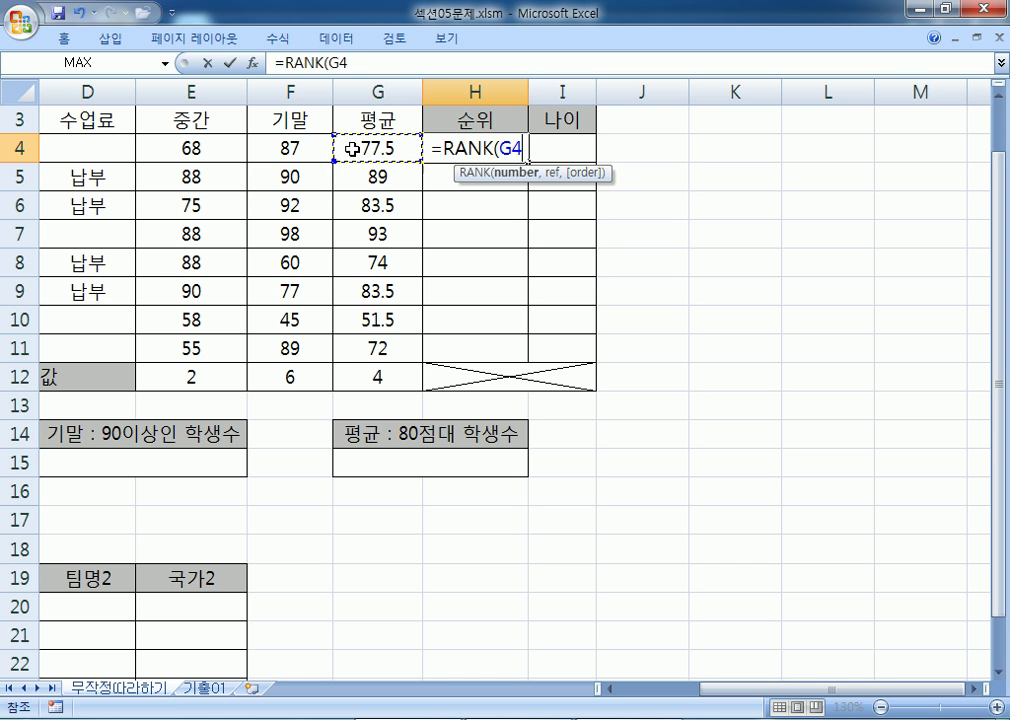
pyautogui.write(',')
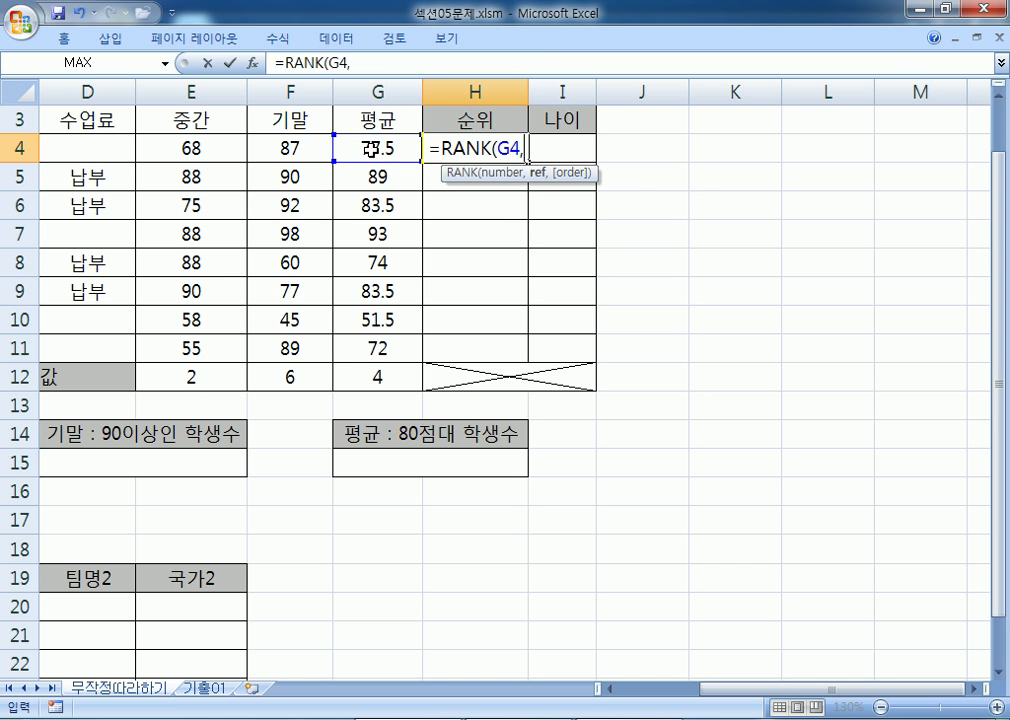
pyautogui.moveTo(379, 345); pyautogui.dragTo(367, 153)
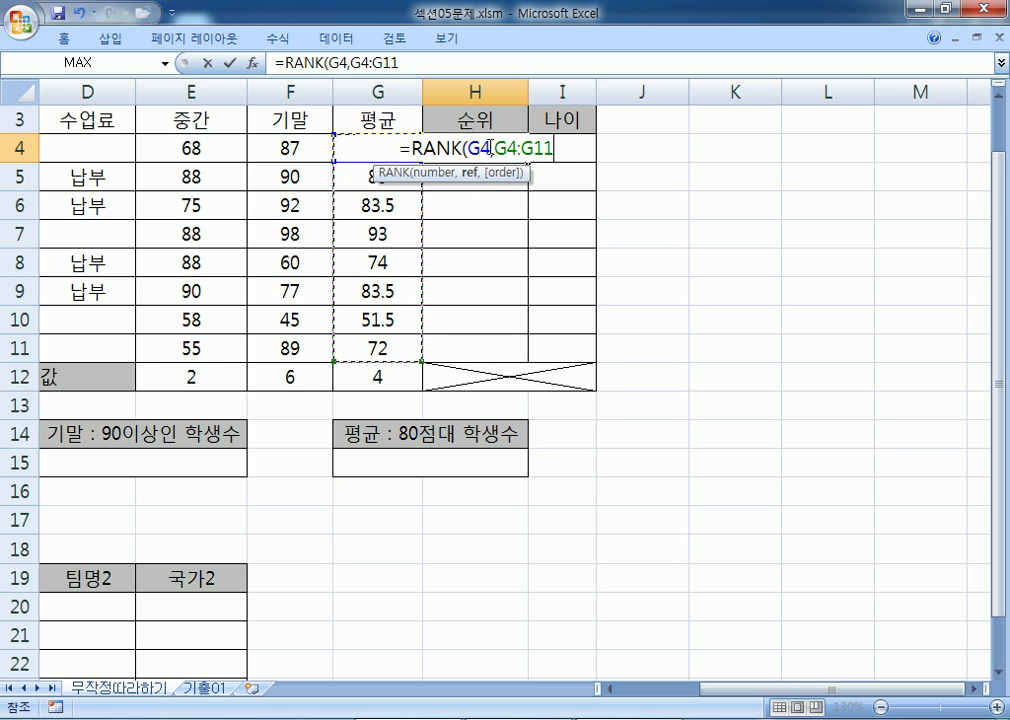
pyautogui.moveTo(494, 148); pyautogui.dragTo(620, 144)
pyautogui.press('BackSpace')
pyautogui.moveTo(346, 147); pyautogui.dragTo(352, 348)
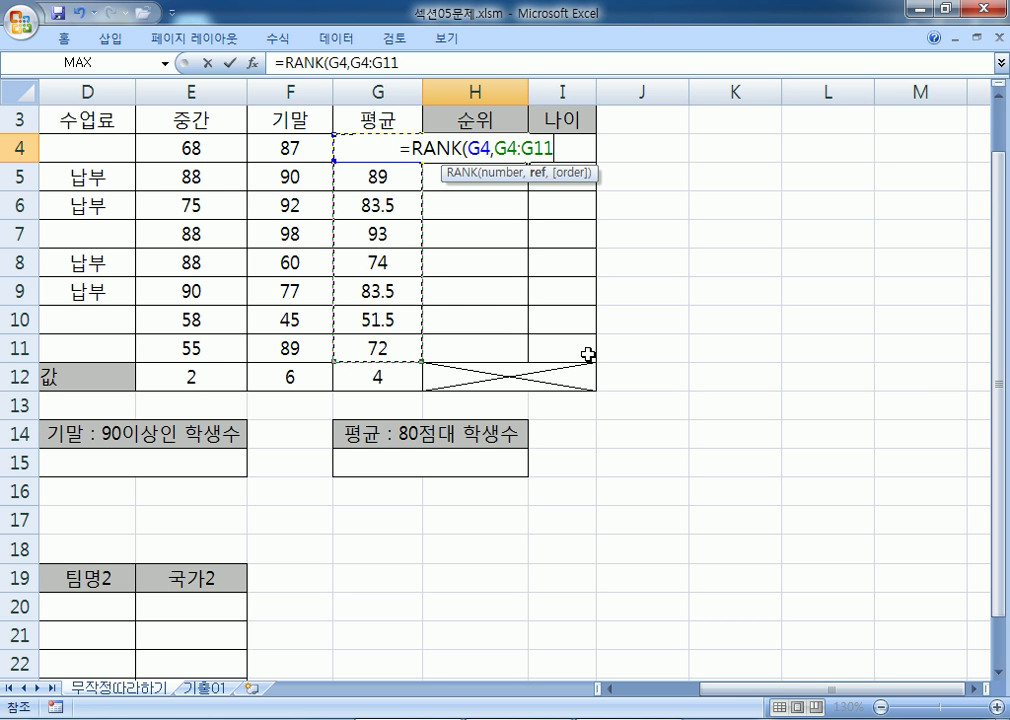
# Cycle the range with F4 to $G$4:$G$11 and finish H4 as =RANK(G4,$G$4:$G$11,0)
pyautogui.press('F4')
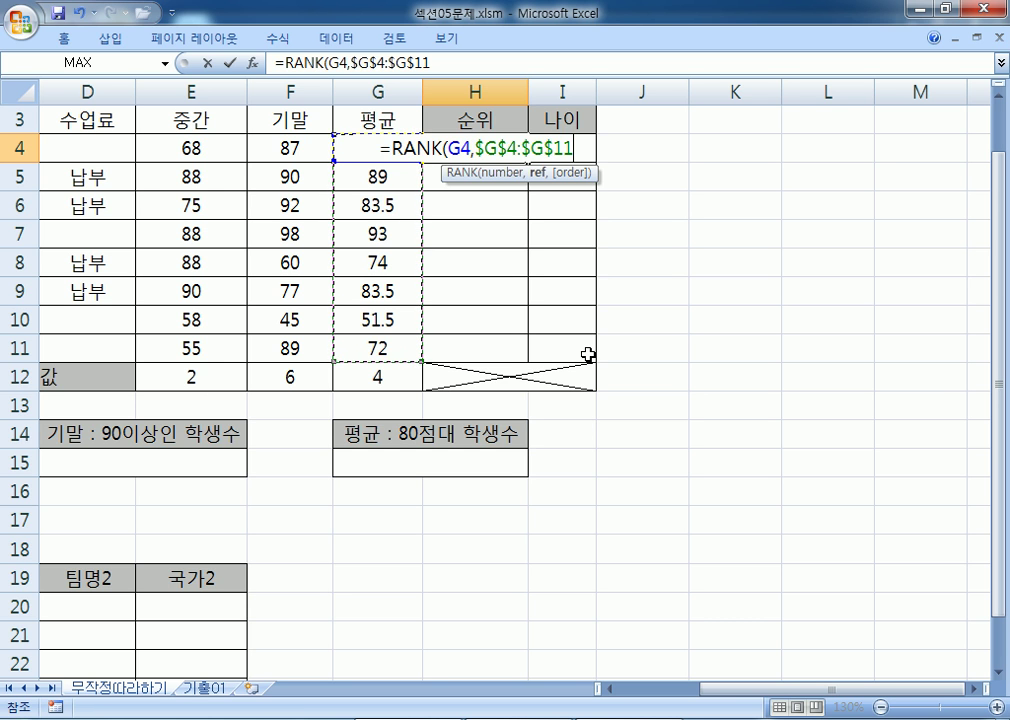
pyautogui.press('F4')
pyautogui.press('F4')
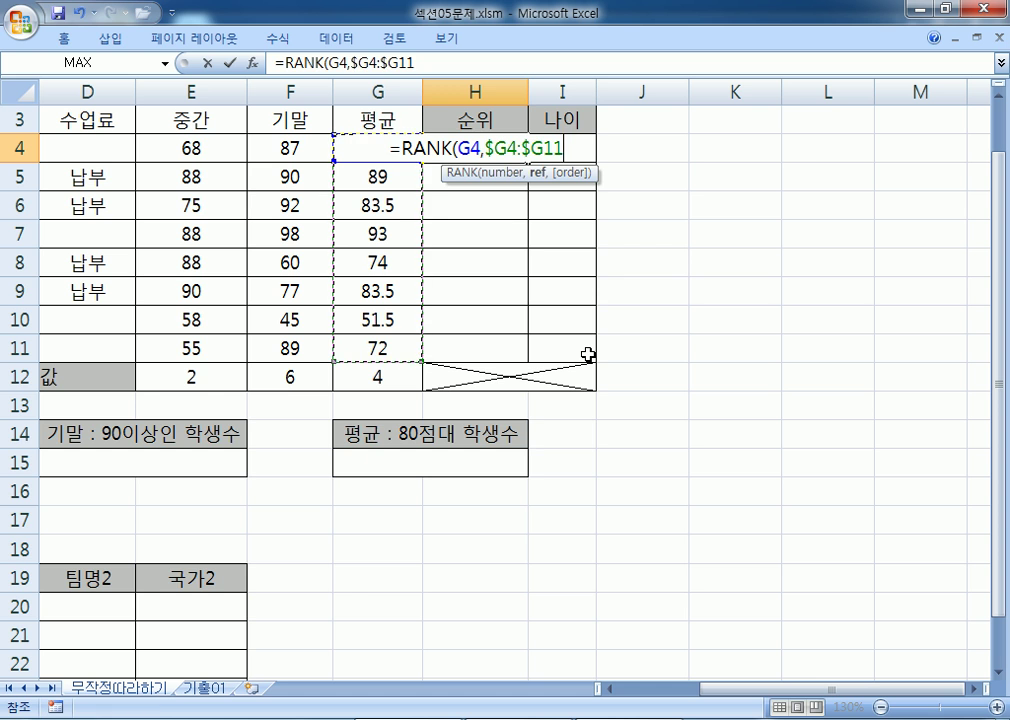
pyautogui.press('F4')
pyautogui.press('F4')
pyautogui.press('F4')
pyautogui.press('F4')
pyautogui.press('F4')
pyautogui.press('F4')
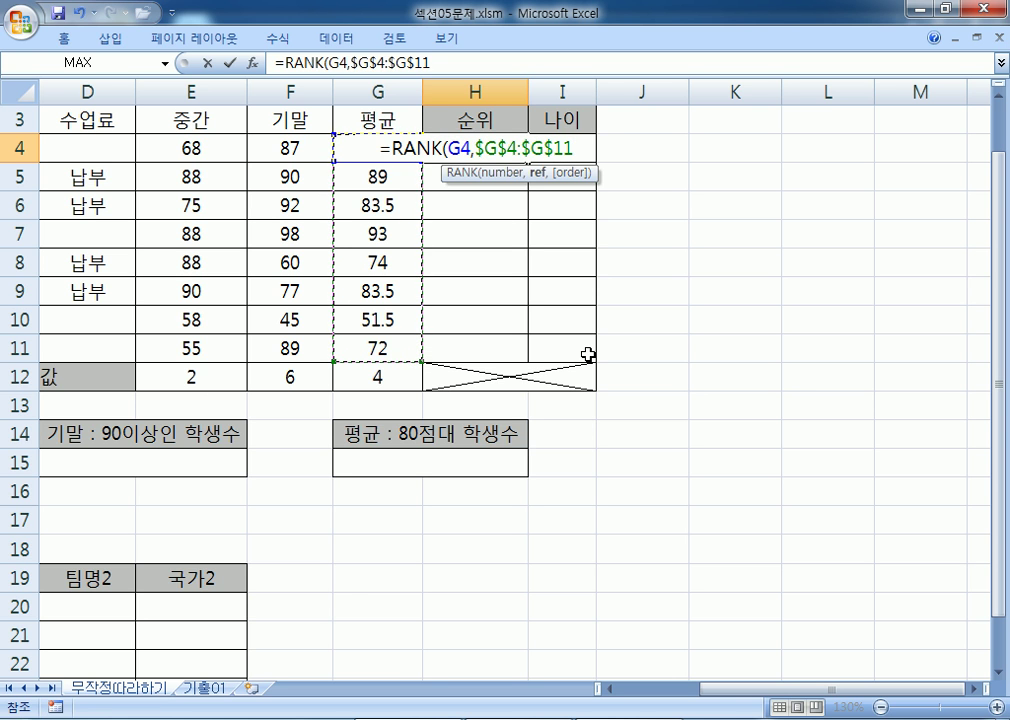
pyautogui.press('F4')
pyautogui.press('F4')
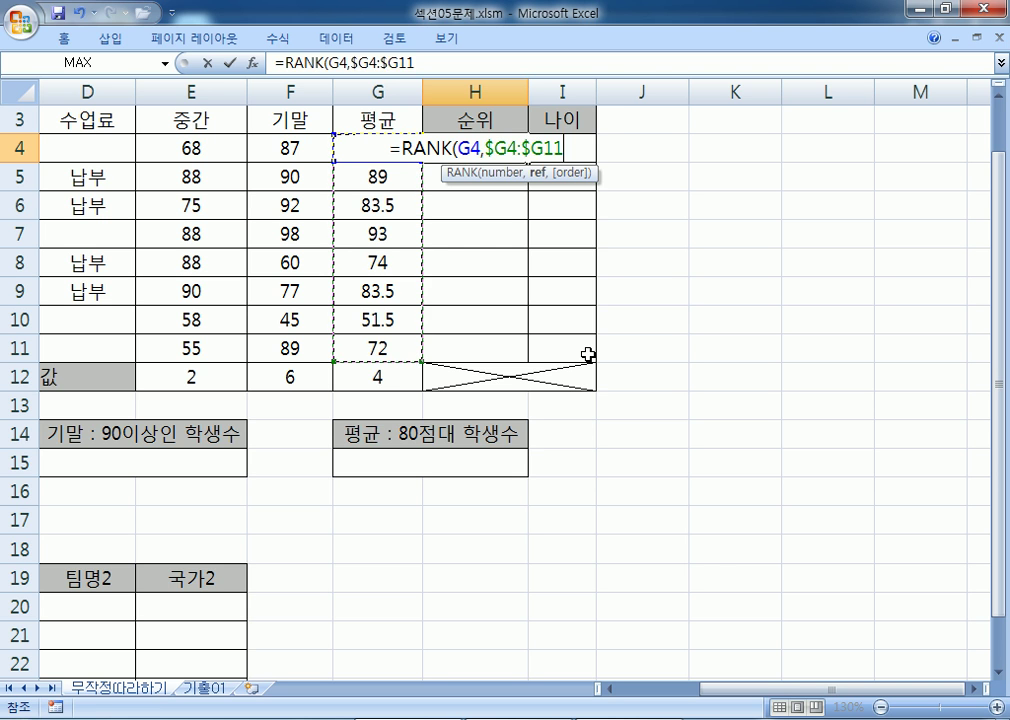
pyautogui.press('F4')
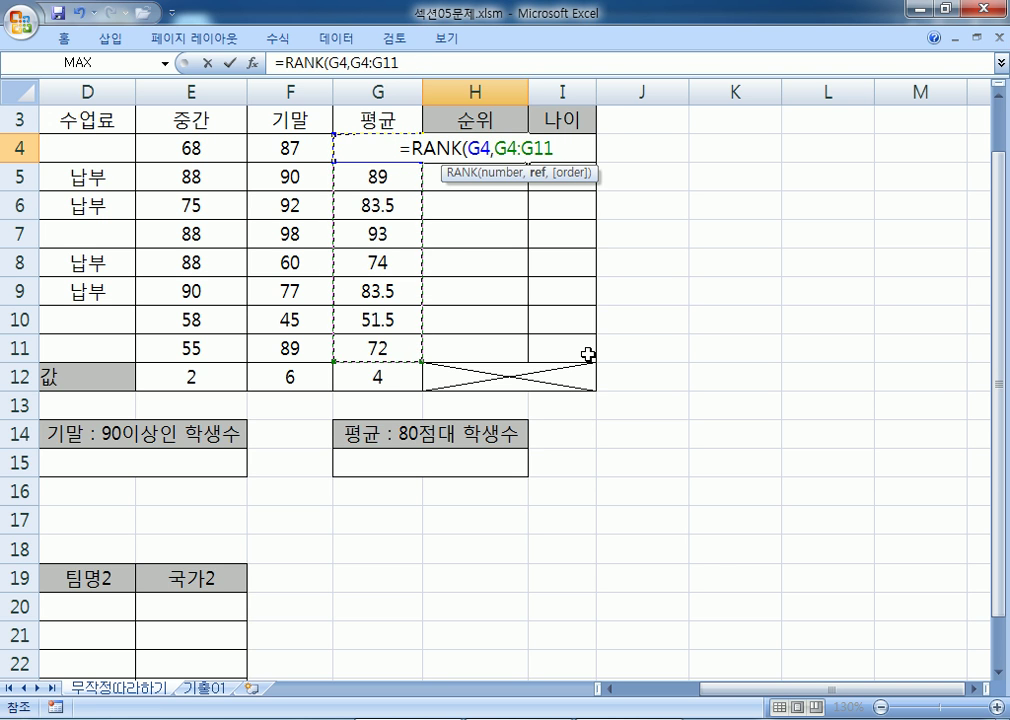
pyautogui.press('F4')
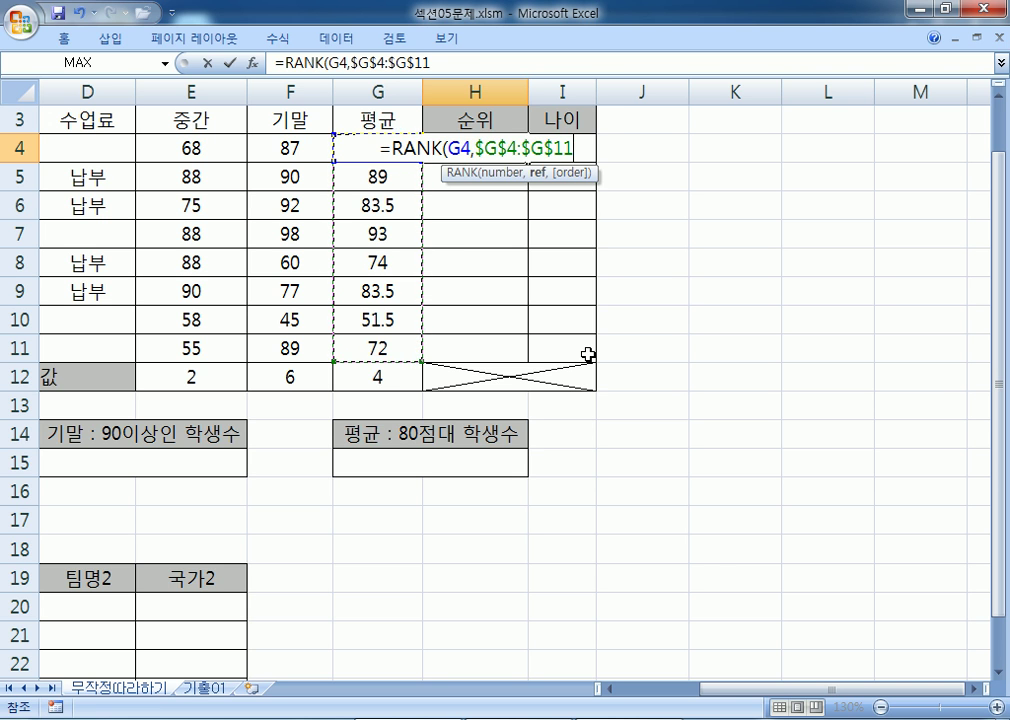
pyautogui.press('F4')
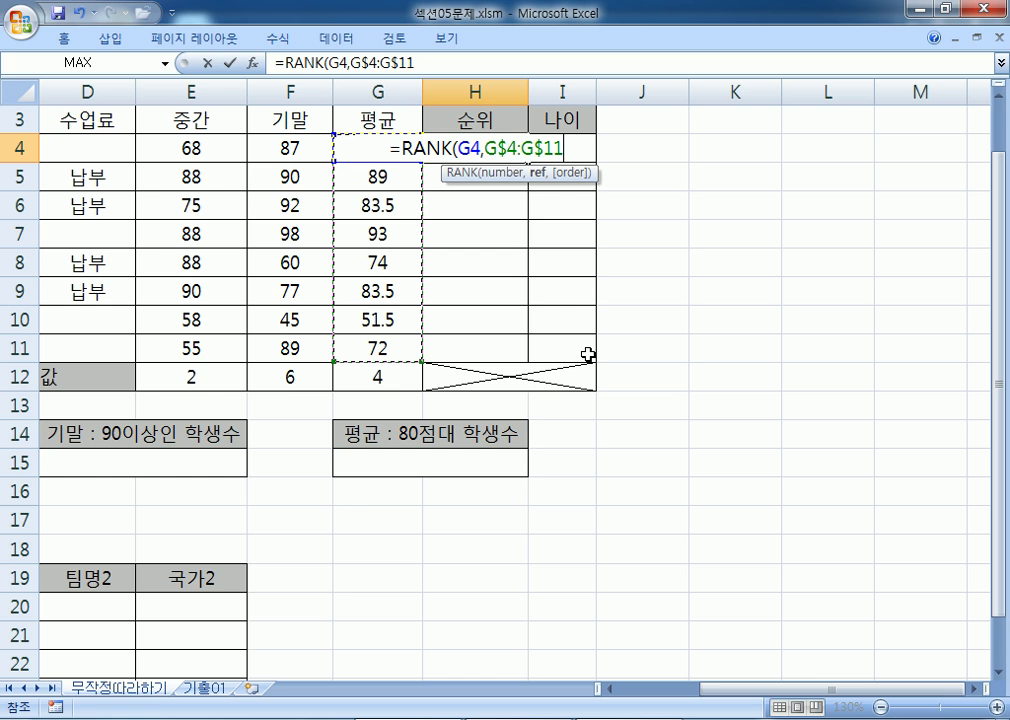
pyautogui.press('F4')
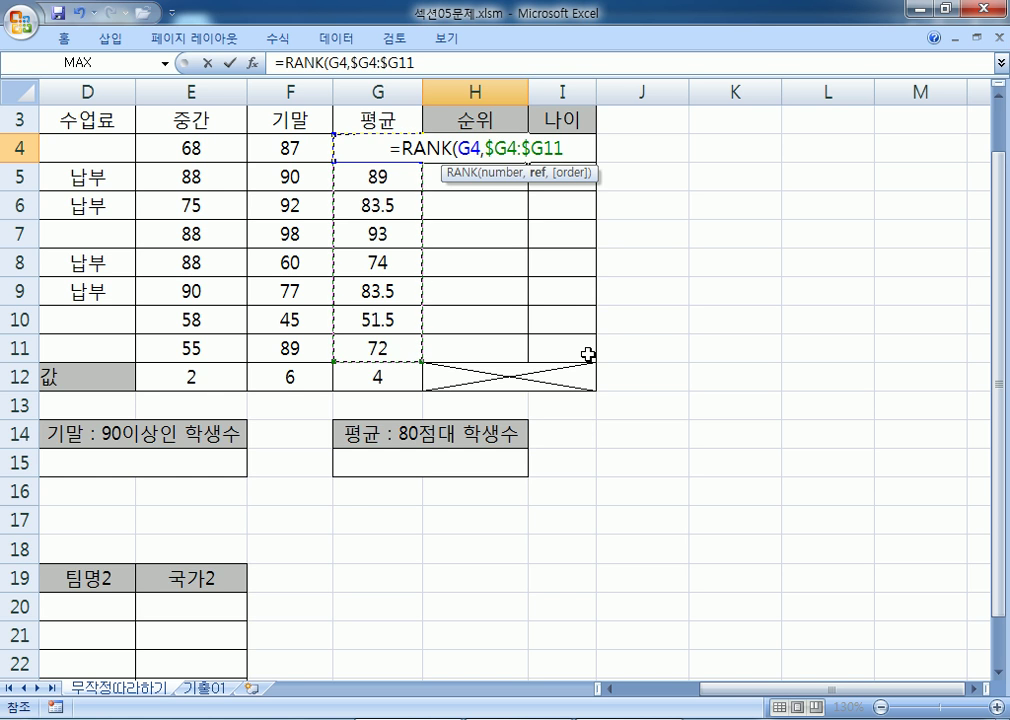
pyautogui.press('F4')
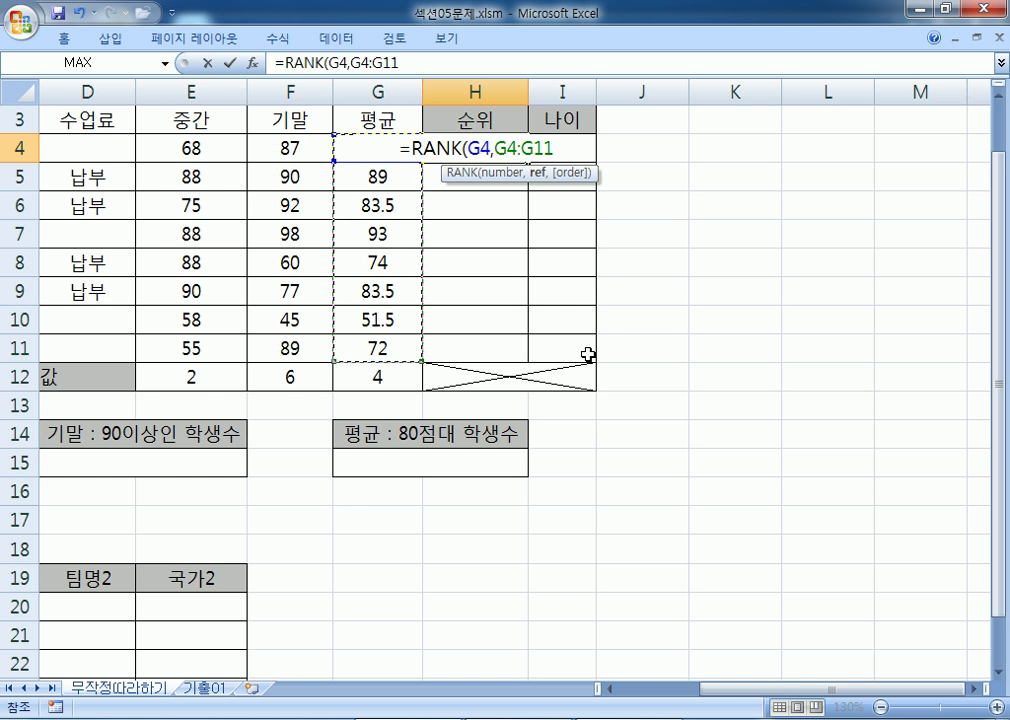
pyautogui.press('F4')
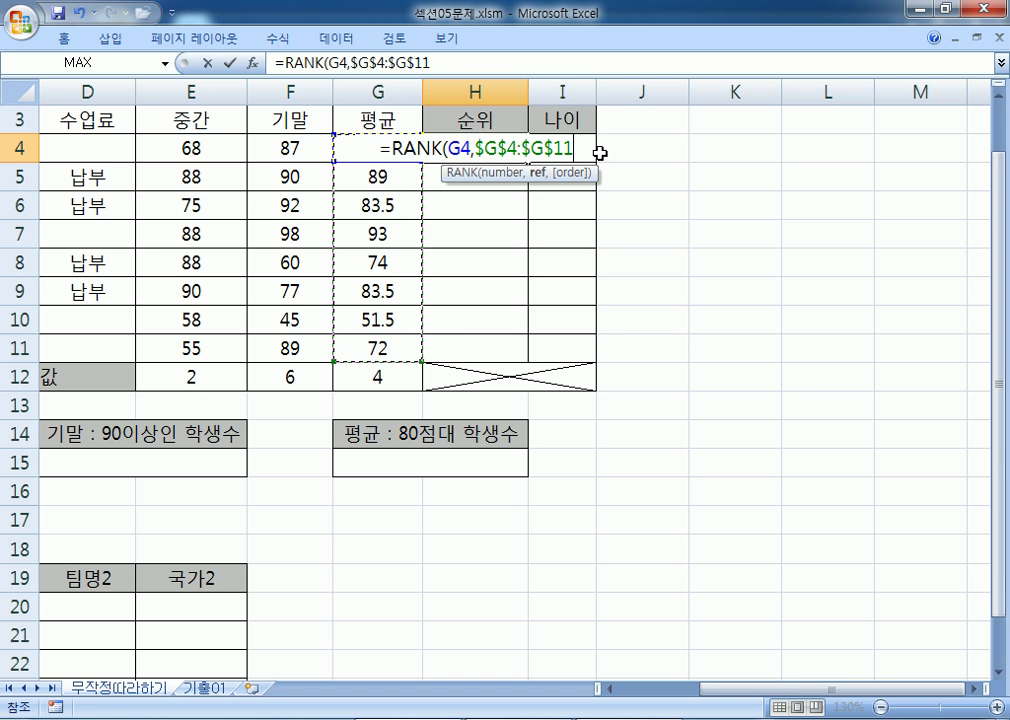
pyautogui.write(',')
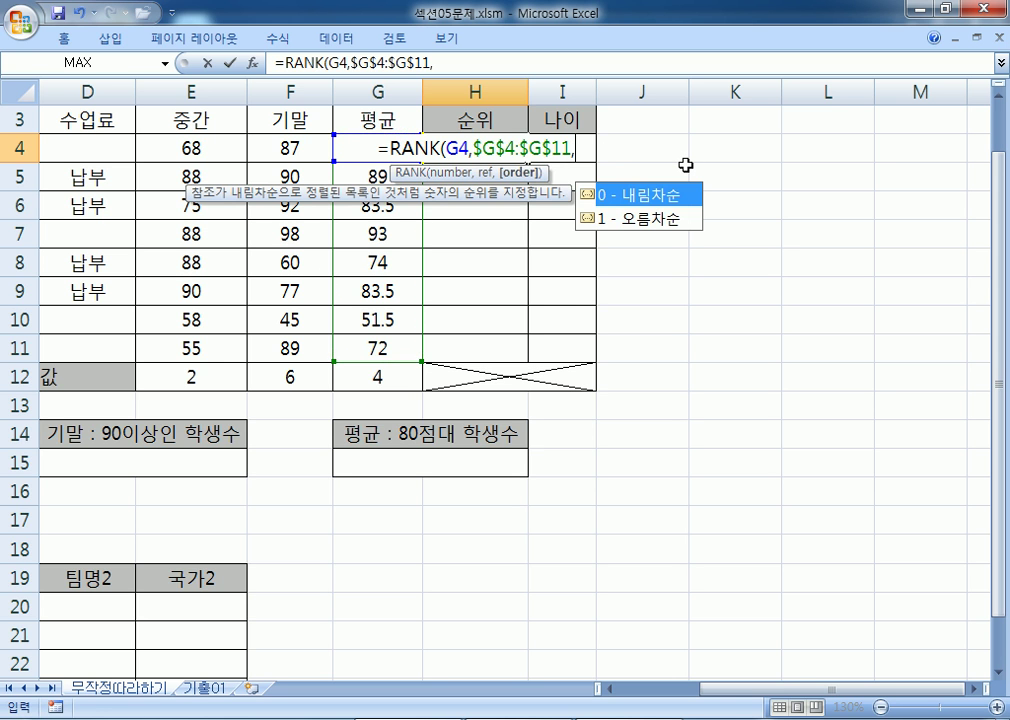
pyautogui.write('0')
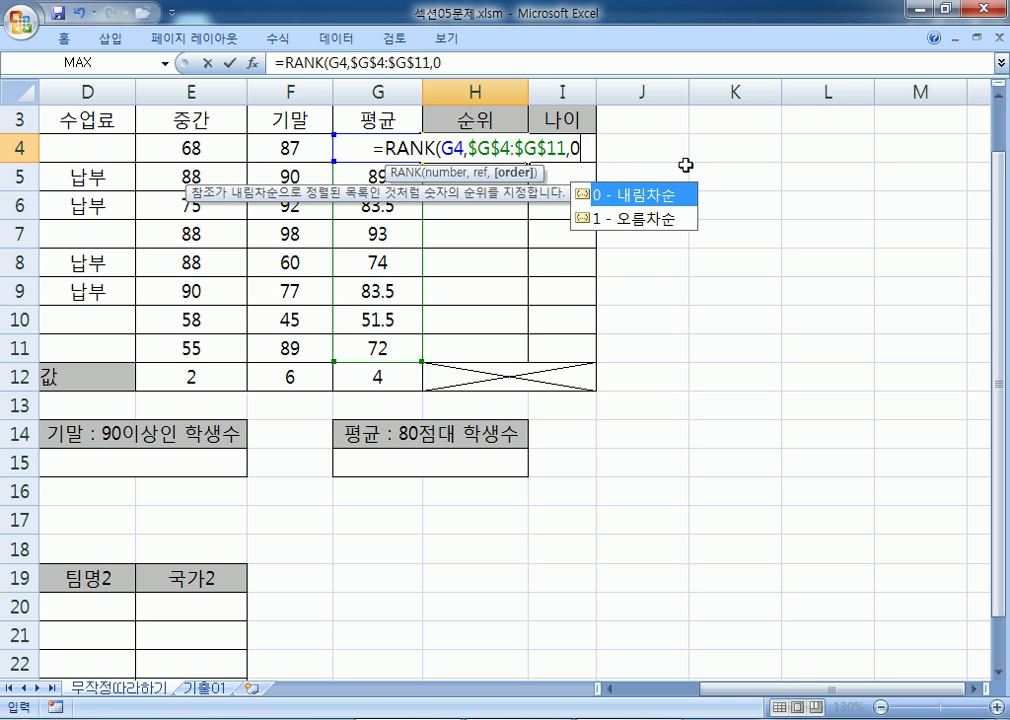
pyautogui.press('Return')
# Fill the H4 rank formula down through H11
pyautogui.click(485, 148)
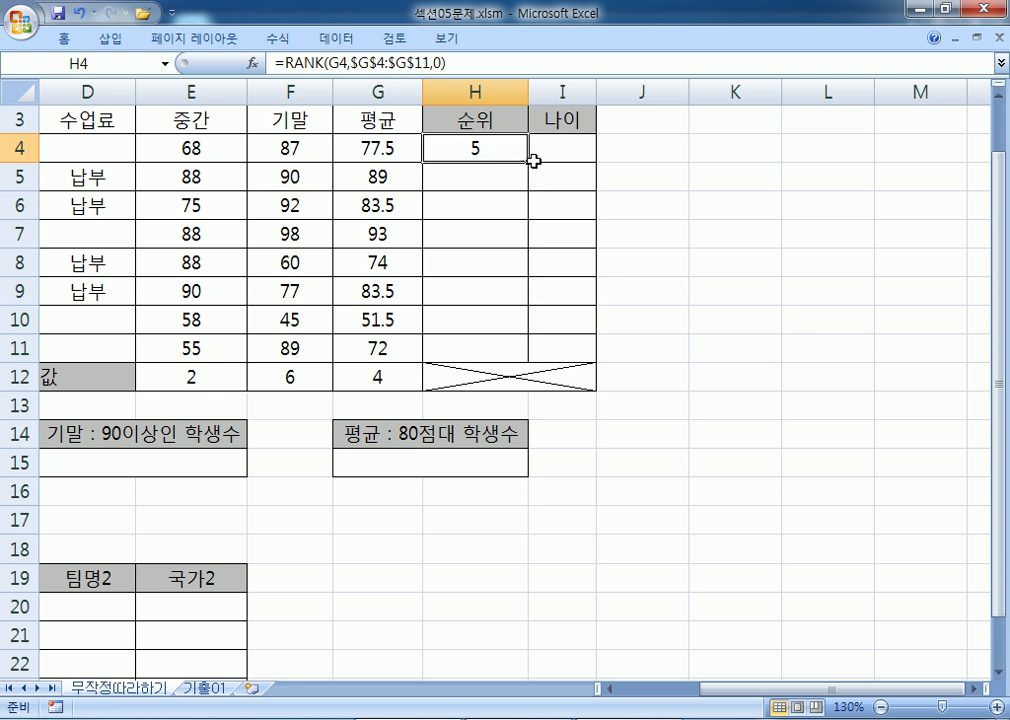
pyautogui.moveTo(528, 162); pyautogui.dragTo(534, 350)
pyautogui.click(447, 64)
# In Notepad, change the $G$4:$G$11 RANK line's X mark to O
pyautogui.moveTo(447, 64); pyautogui.dragTo(208, 65)
pyautogui.hotkey('ctrl', 'c')
pyautogui.hotkey('alt', 'Tab')
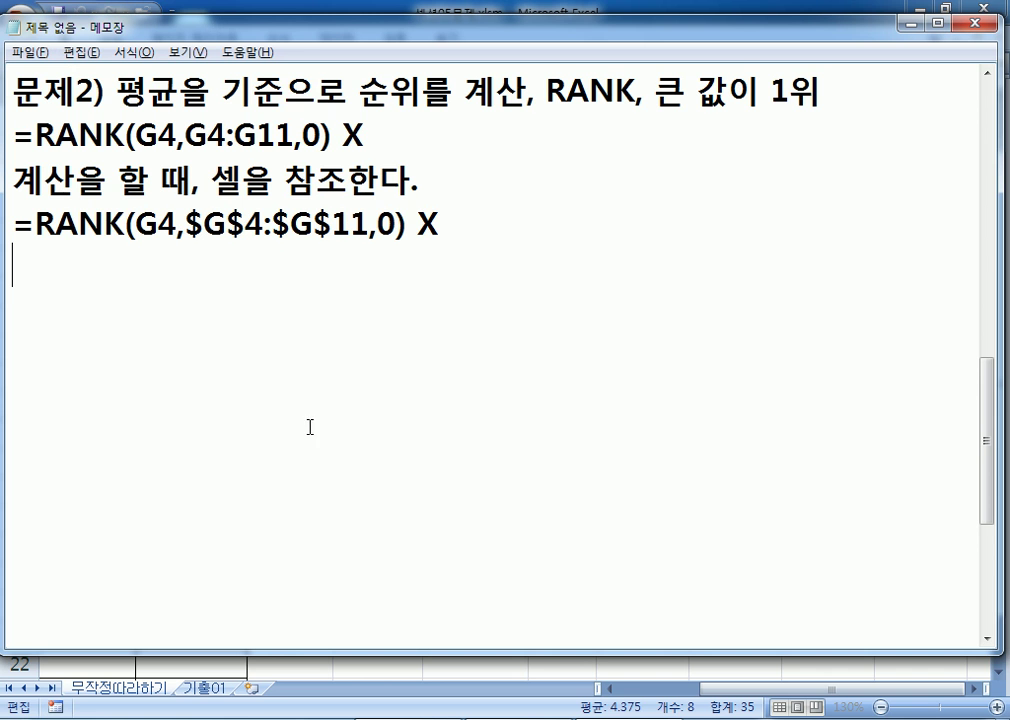
pyautogui.doubleClick(431, 222)
pyautogui.write('ㅐ')
pyautogui.press('BackSpace')
pyautogui.write('o')
pyautogui.press('BackSpace')
pyautogui.write('O')
pyautogui.press('Return')
pyautogui.hotkey('ctrl', 'v')
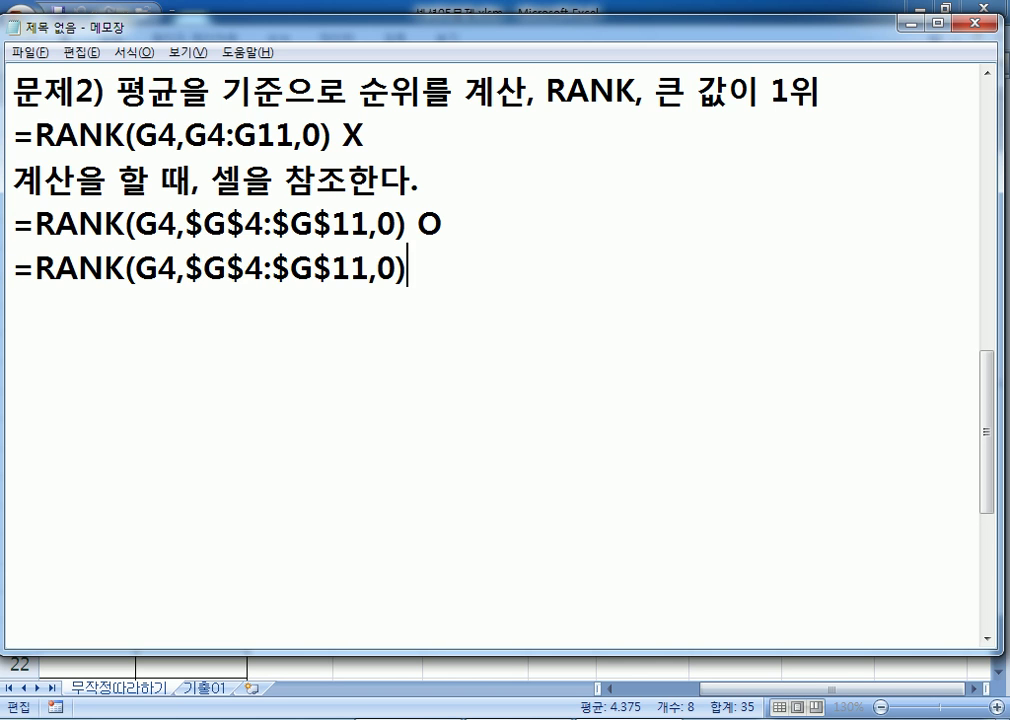
pyautogui.hotkey('shift', 'Home')
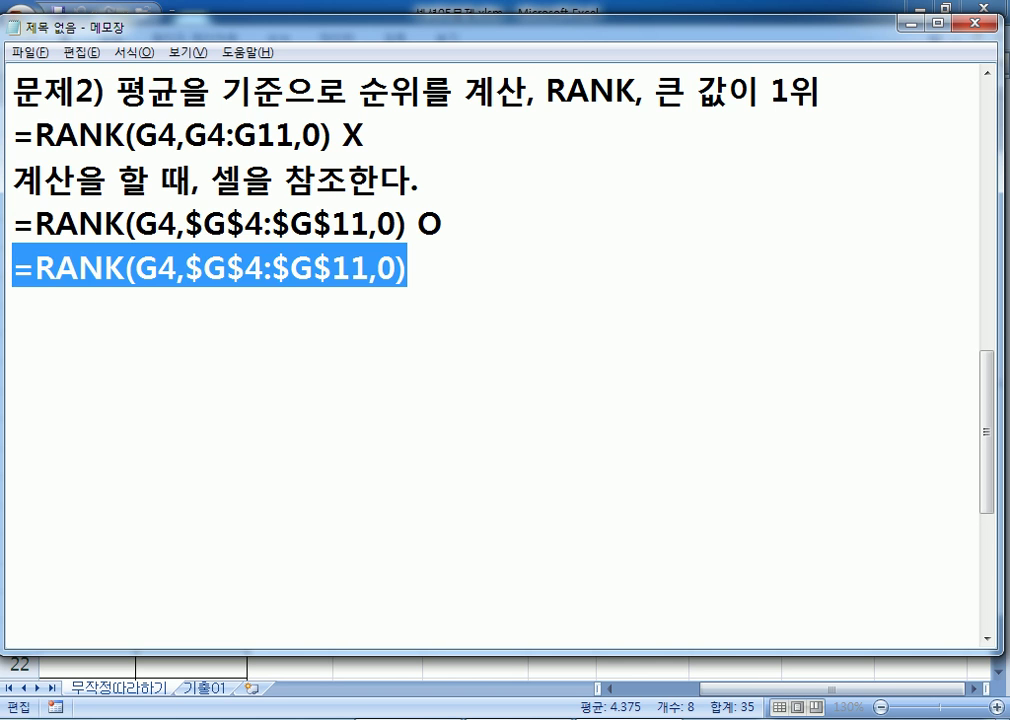
pyautogui.press('Delete')
# Add the notes '조건부서식 셀주소 $A1' and '함수계산 셀주소 $A$1'
pyautogui.write('건')
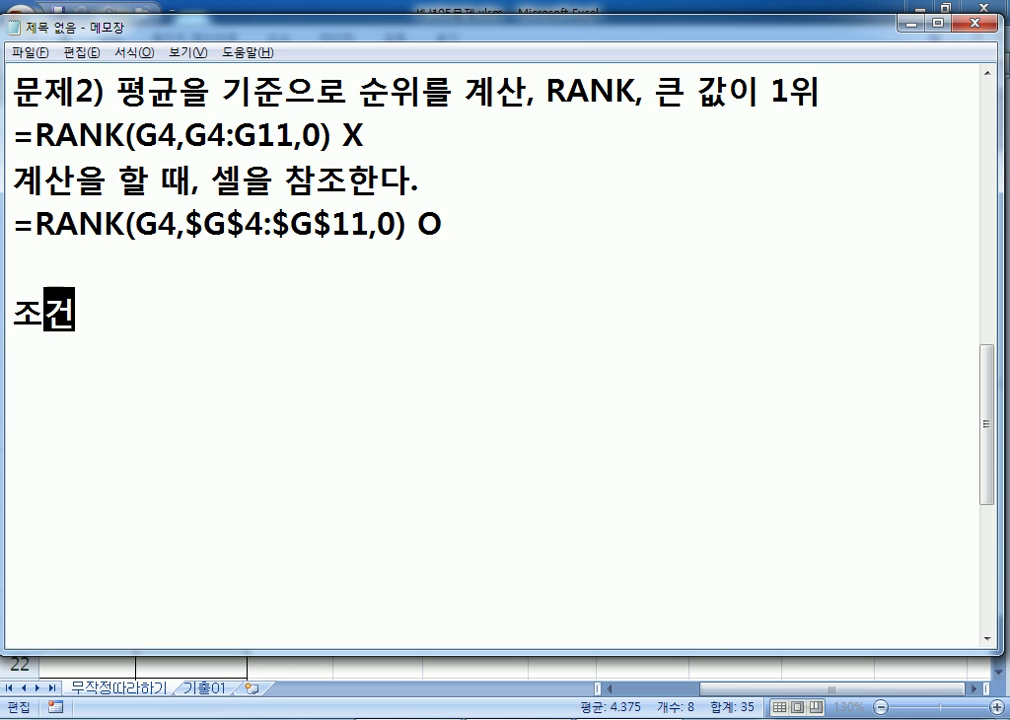
pyautogui.write('부서식 셀주')
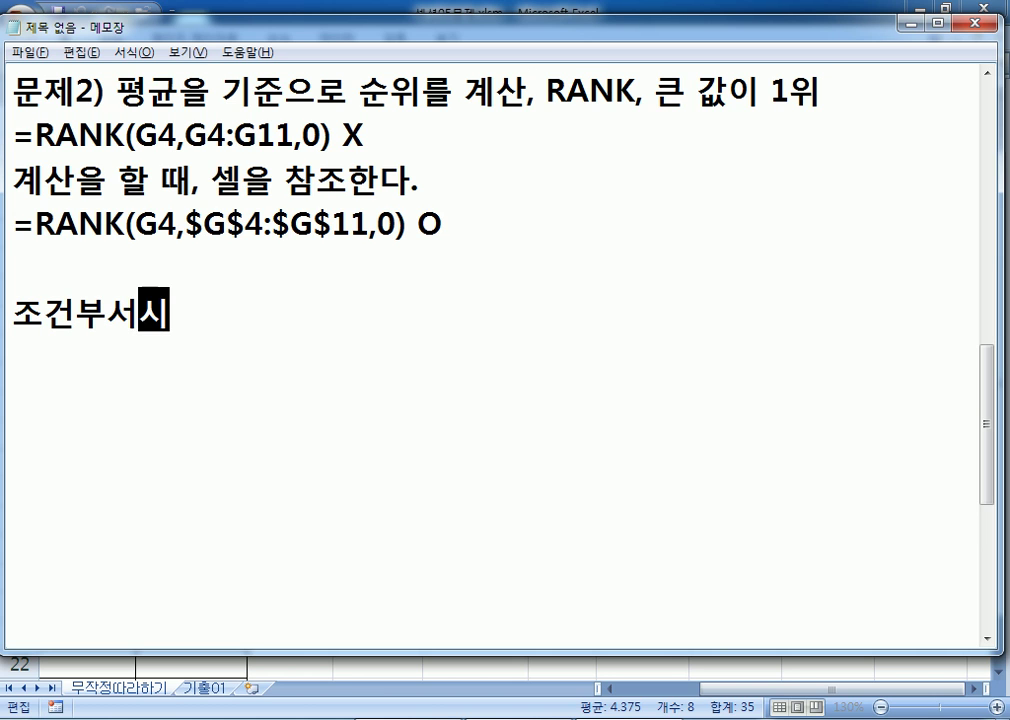
pyautogui.write('소 ')
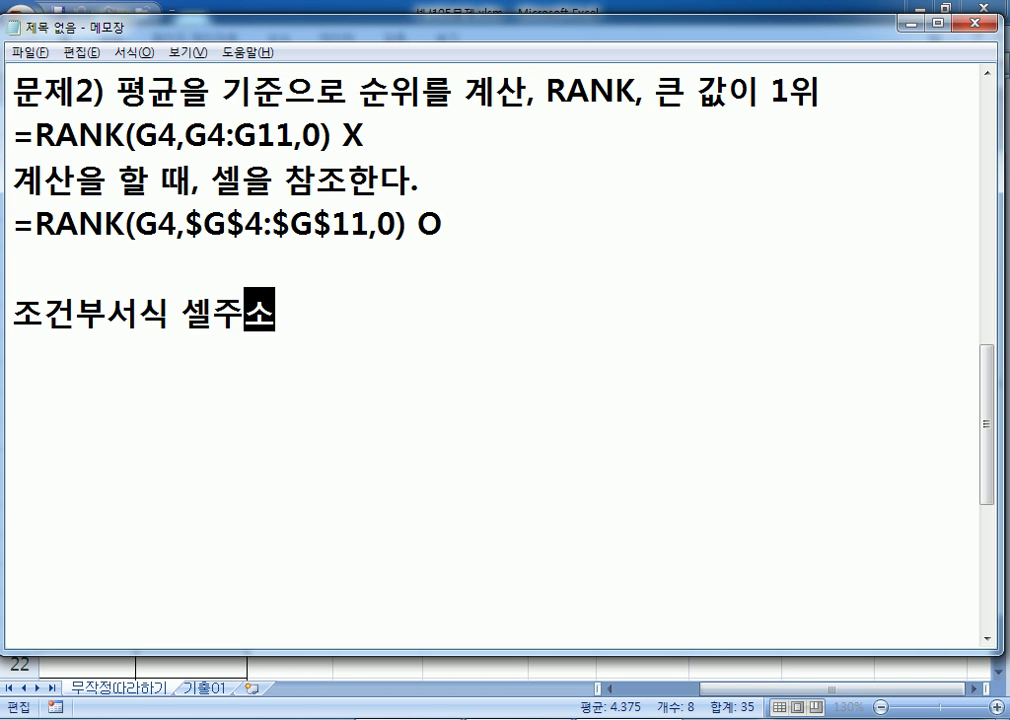
pyautogui.write('$A1')
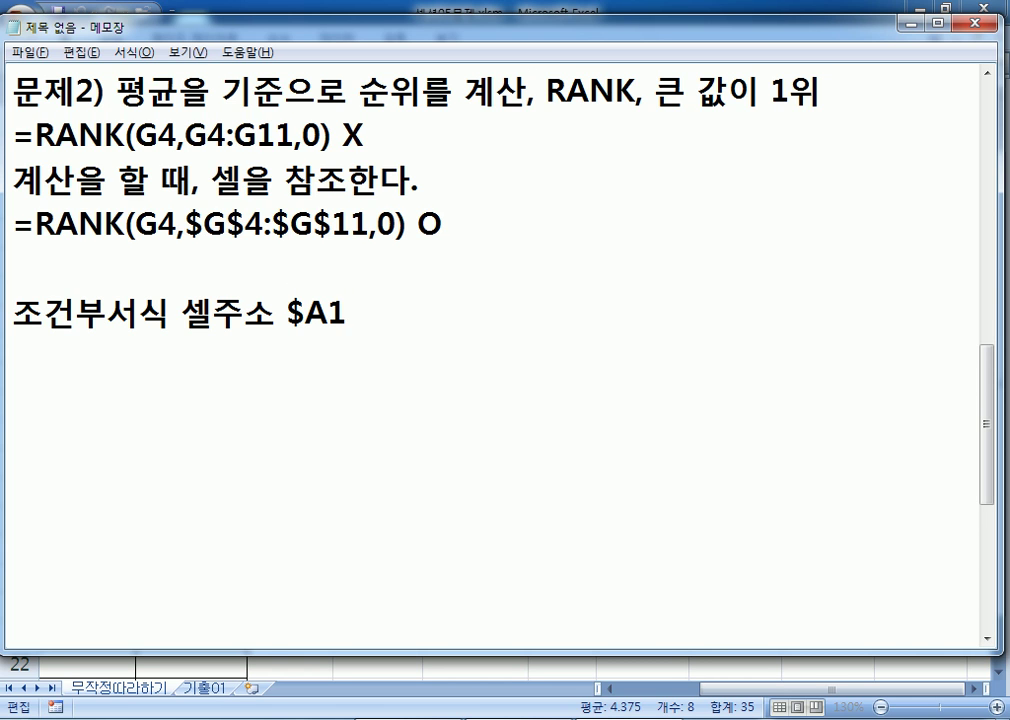
pyautogui.press('Return')
pyautogui.write('GKA')
pyautogui.press('BackSpace')
pyautogui.press('BackSpace')
pyautogui.press('BackSpace')
pyautogui.press('capslock')
pyautogui.write('함ㅅㅜ계산')
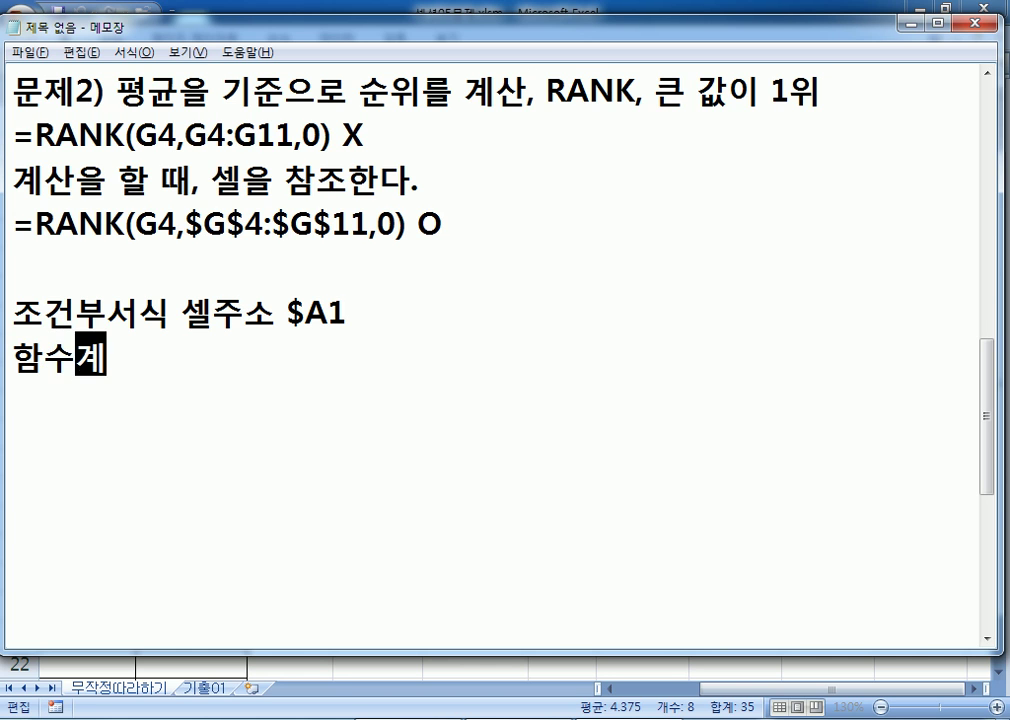
pyautogui.write(' 셀주소')
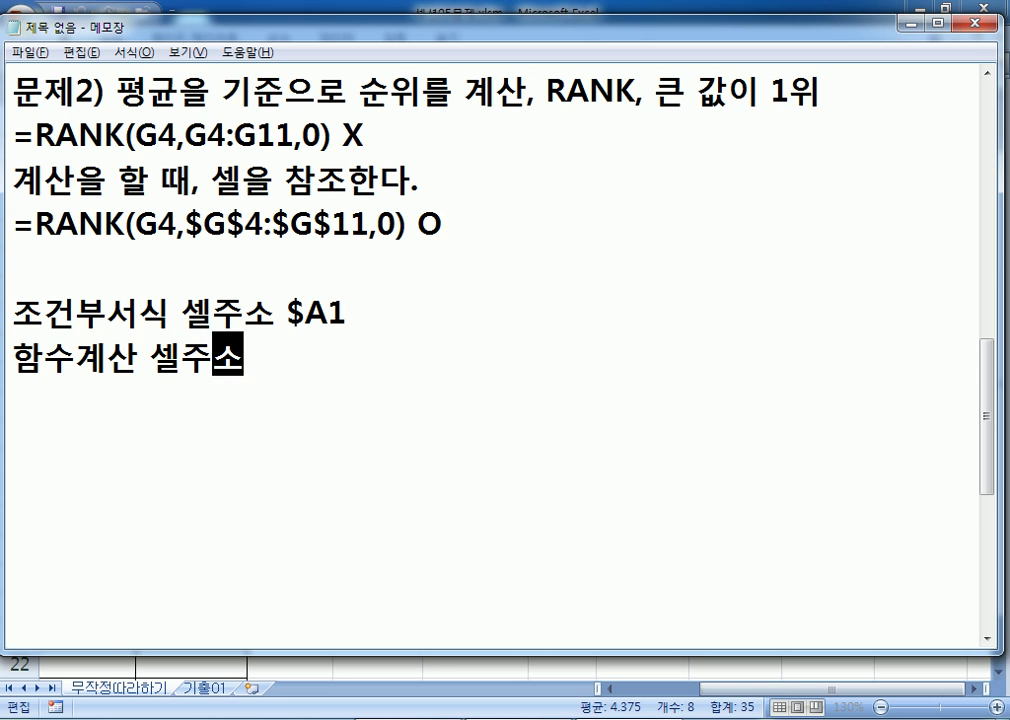
pyautogui.press('BackSpace')
pyautogui.press('BackSpace')
pyautogui.press('BackSpace')
pyautogui.press('BackSpace')
pyautogui.press('BackSpace')
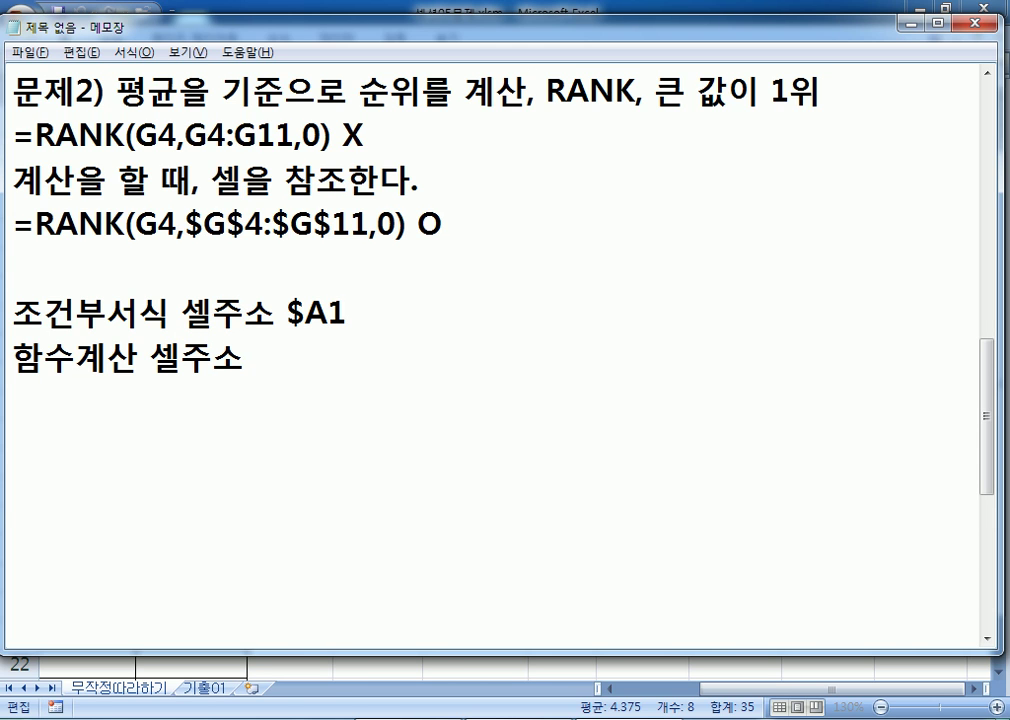
pyautogui.write('$A$1')
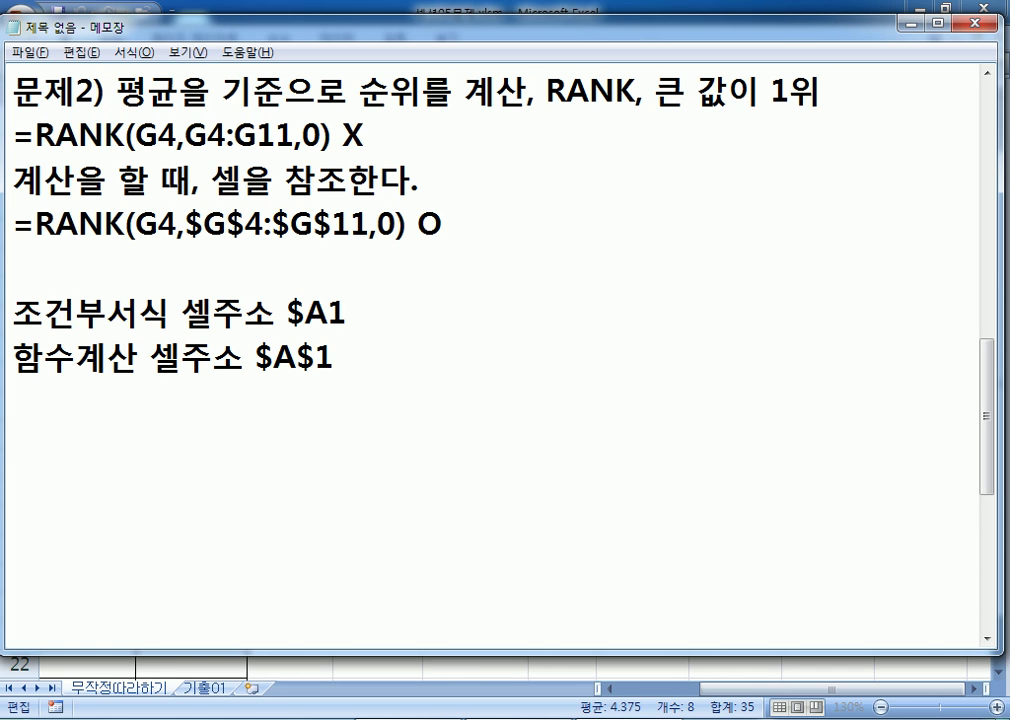
# Append '> 혼합참조' to the $A1 line and '> 절대참조' to the $A$1 line
pyautogui.press('Return')
pyautogui.click(455, 318)
pyautogui.write('> G')
pyautogui.press('BackSpace')
pyautogui.write('ㅎ혼합참조')
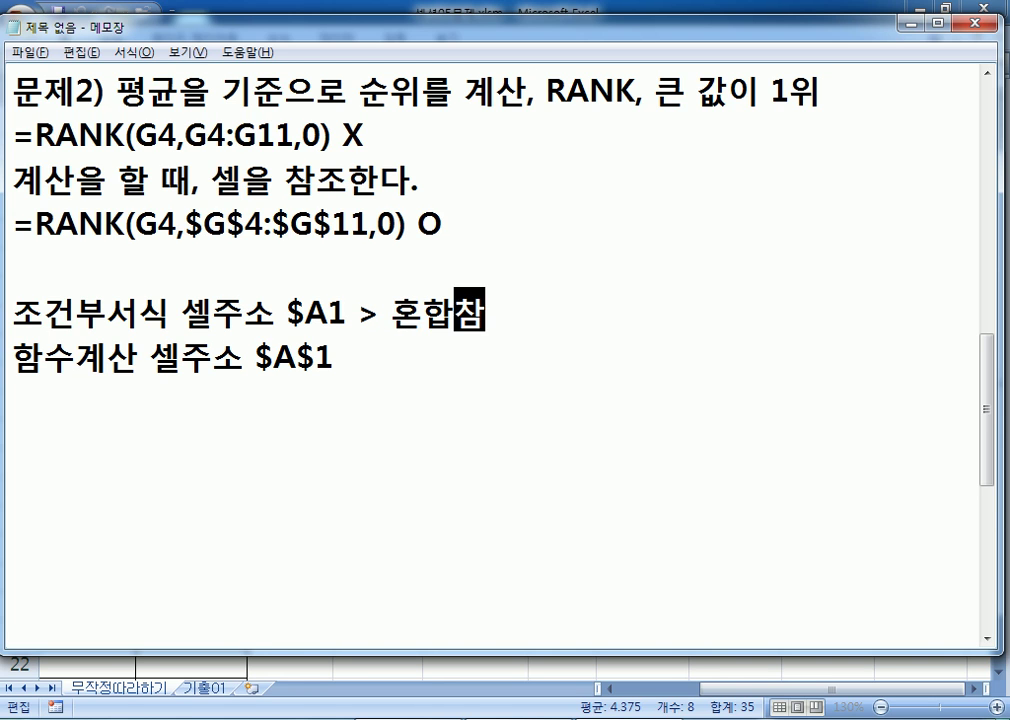
pyautogui.press('Down')
pyautogui.write('> ')
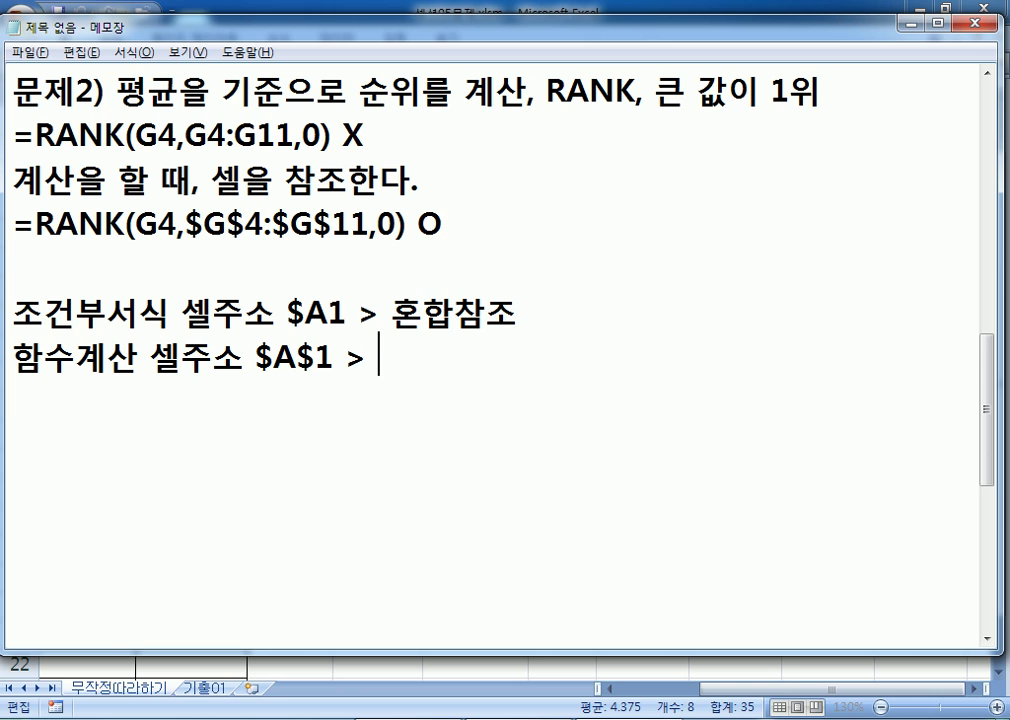
pyautogui.write('절대참조')
pyautogui.press('Return')
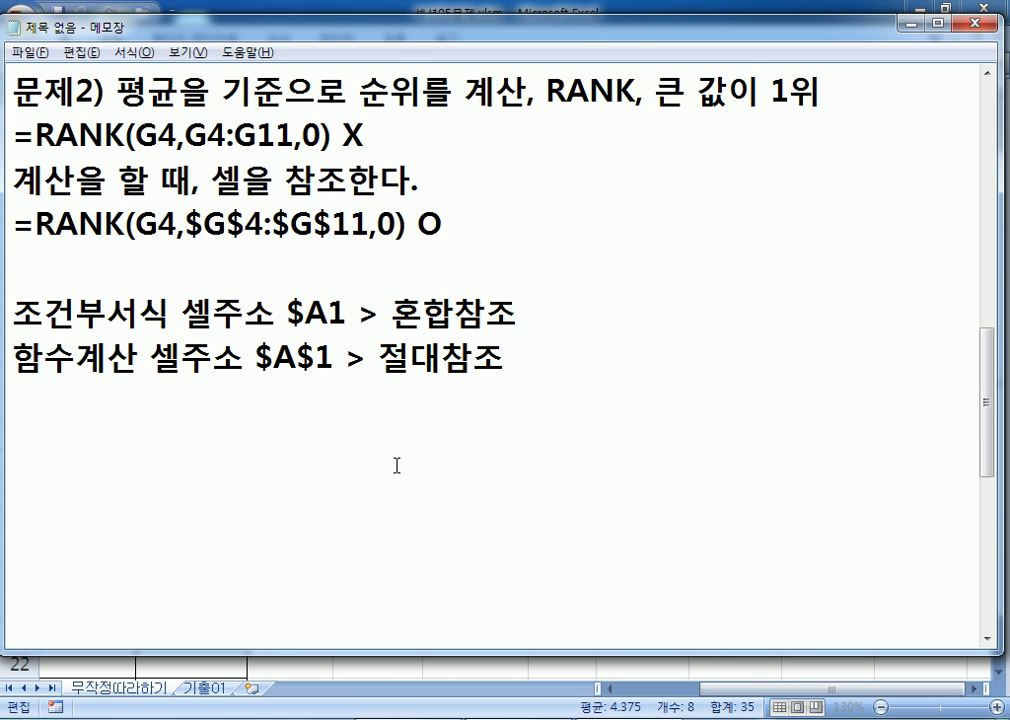
# Type the F4 reference cycle line 'A1 > $A$1 > A$1 > $A1 > A1'
pyautogui.scroll(-1, 396, 448)
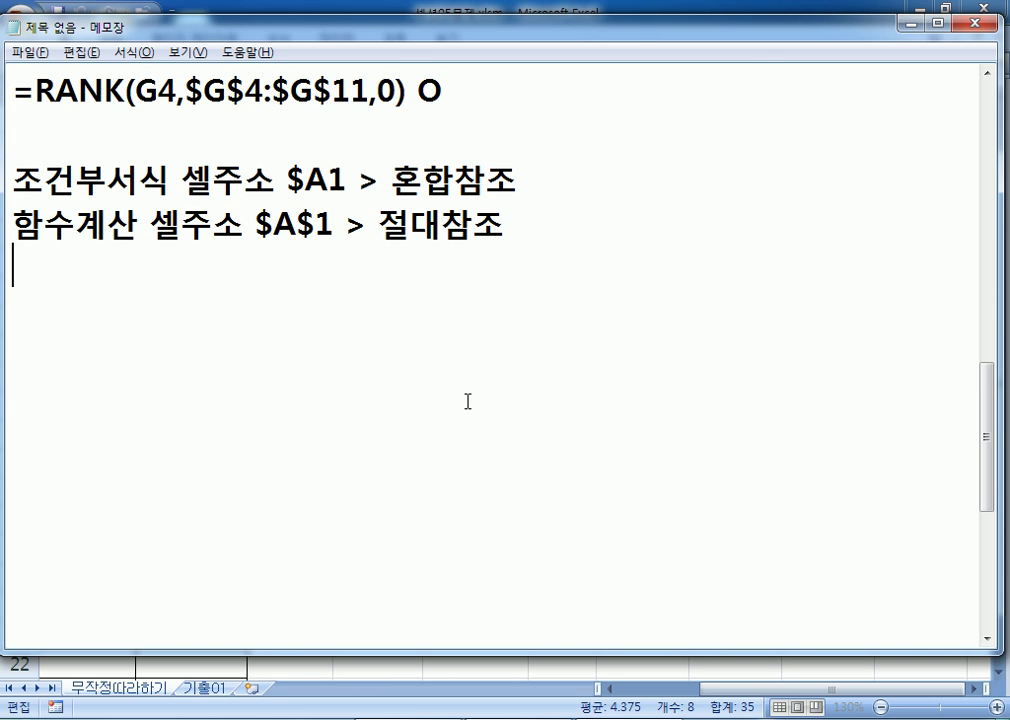
pyautogui.write('ㅁ1')
pyautogui.press('BackSpace')
pyautogui.press('BackSpace')
pyautogui.press('Hangul')
pyautogui.write('A1 > ')
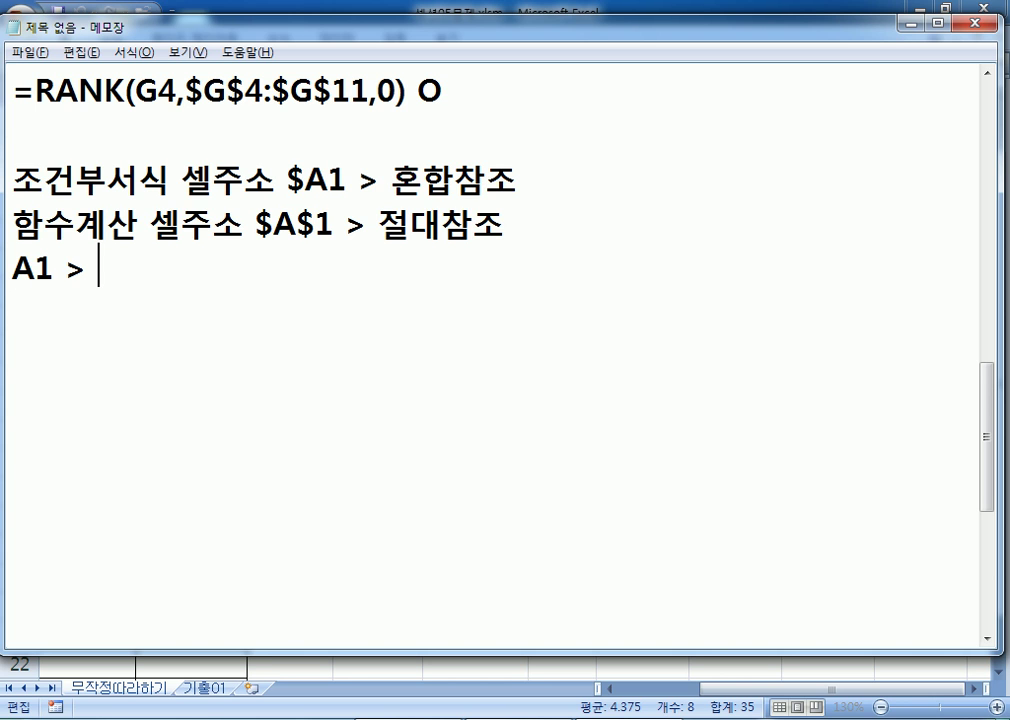
pyautogui.write('$A%')
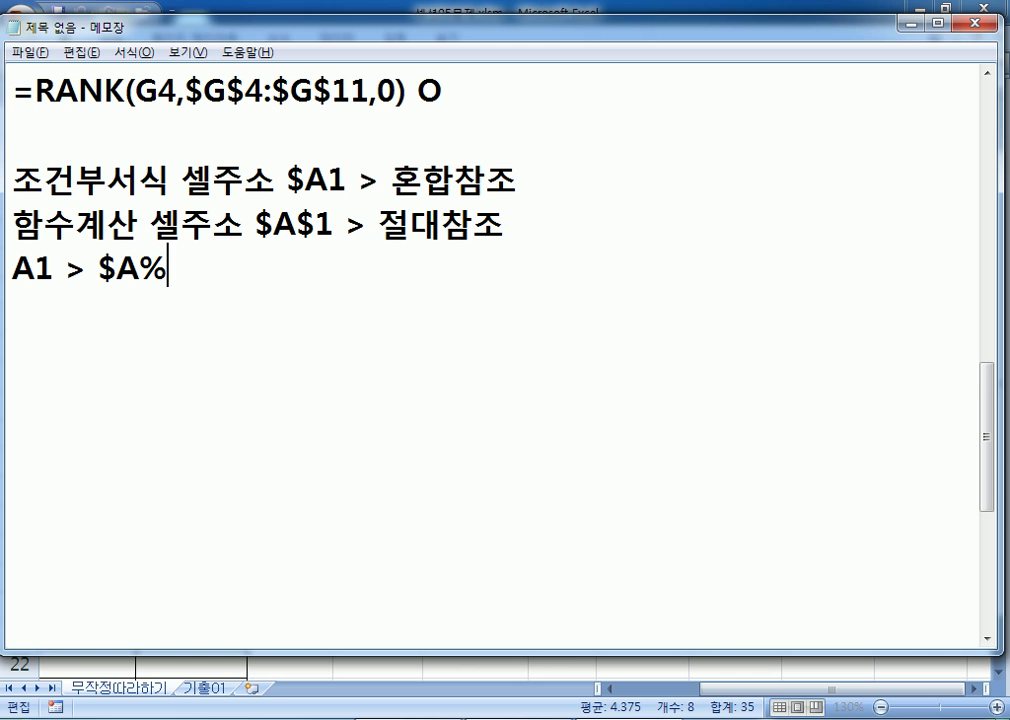
pyautogui.press('BackSpace')
pyautogui.write('$1 ')
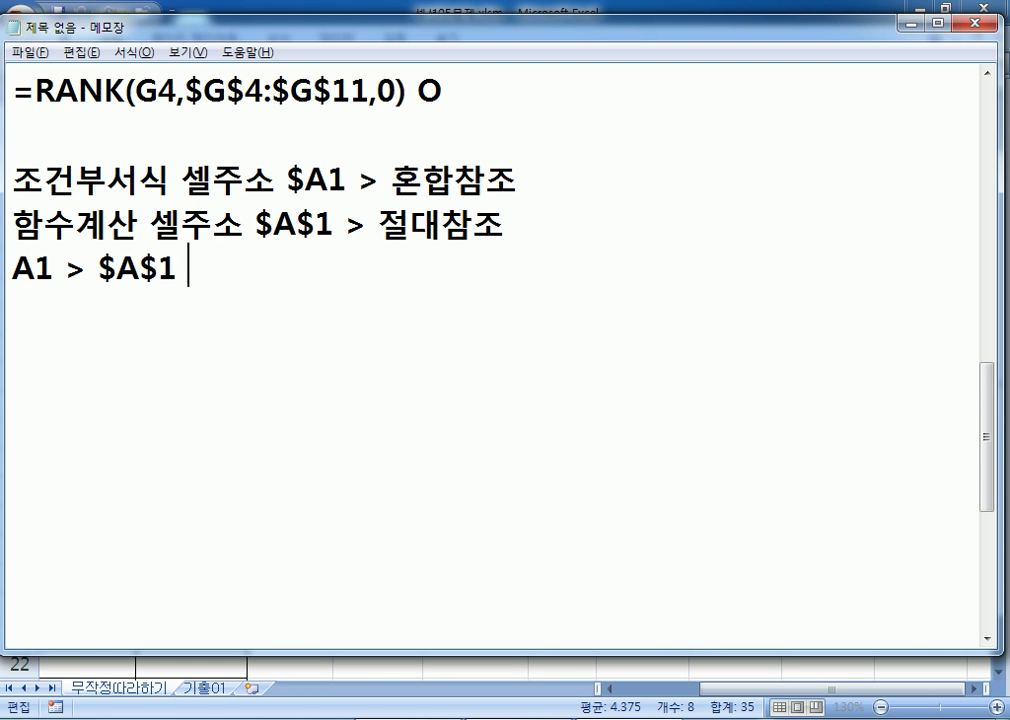
pyautogui.write('> A$')
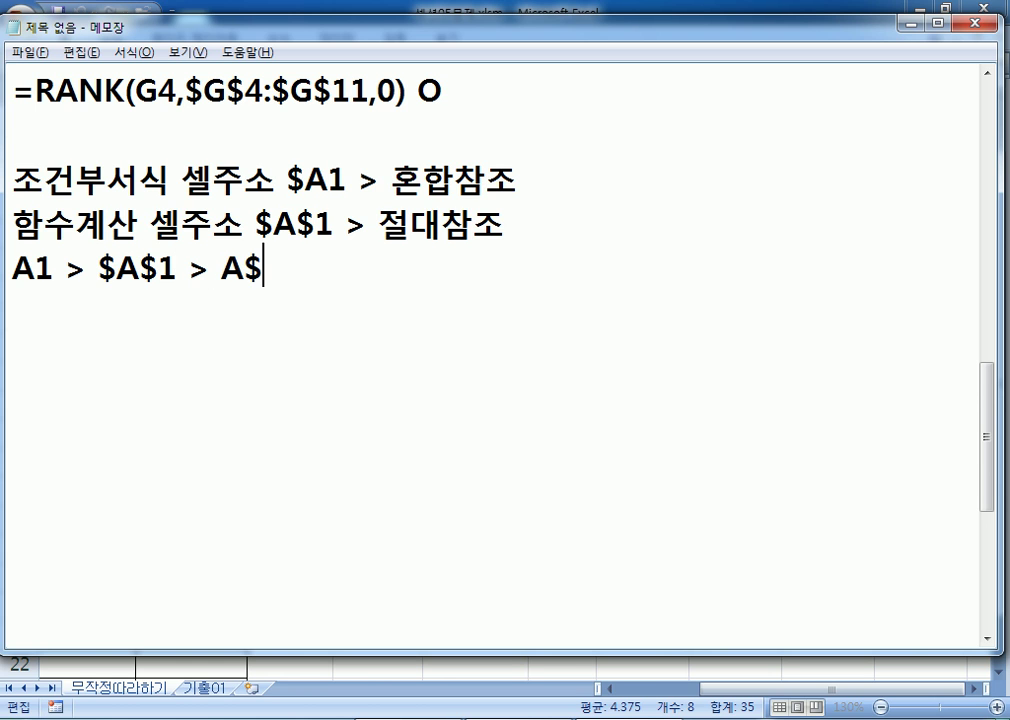
pyautogui.write('1 > $A1')
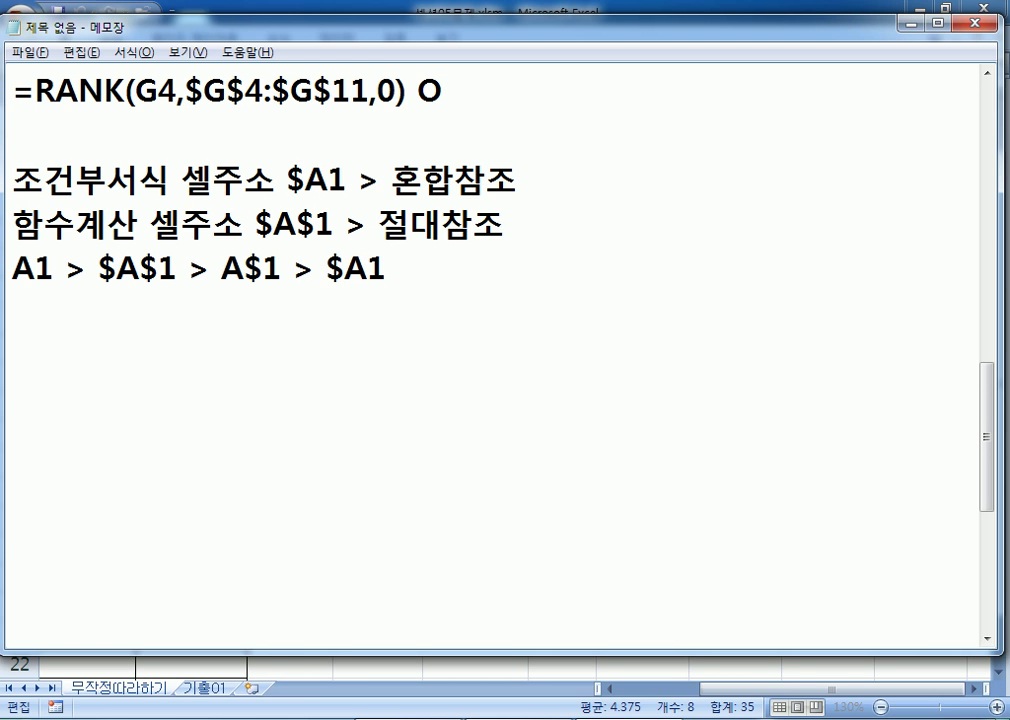
pyautogui.write(' > A1')
# Label the cycle entries (상대), (절대), (혼합), (혼합), (상대) in order
pyautogui.press('Home')
pyautogui.press('Right')
pyautogui.press('Right')
pyautogui.write('(')
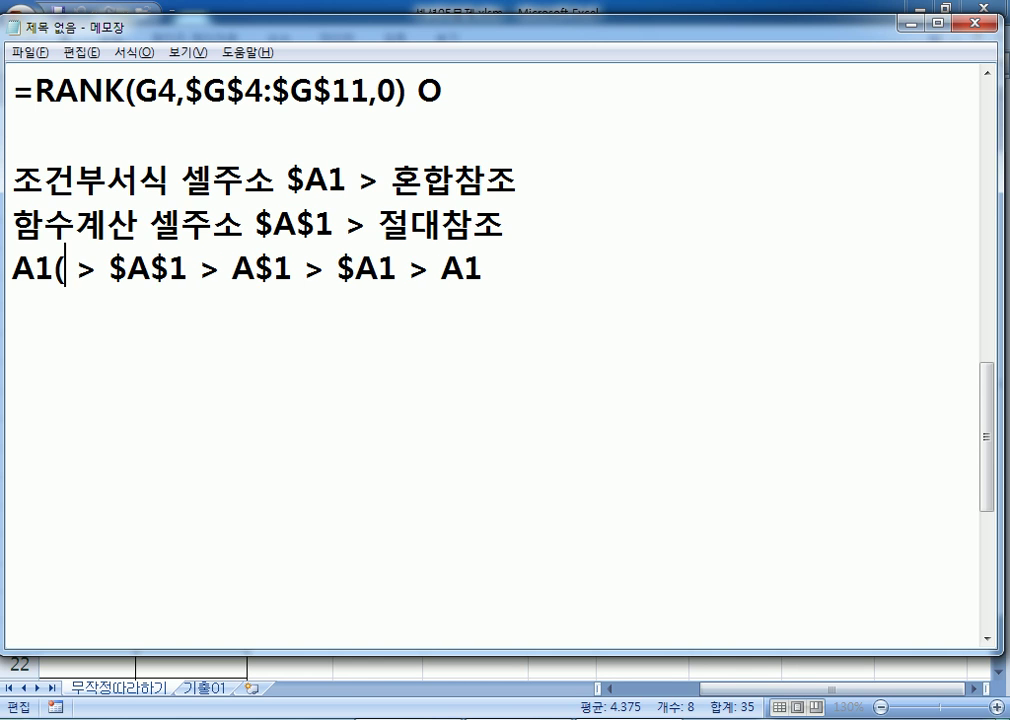
pyautogui.write('사ㅇ대)')
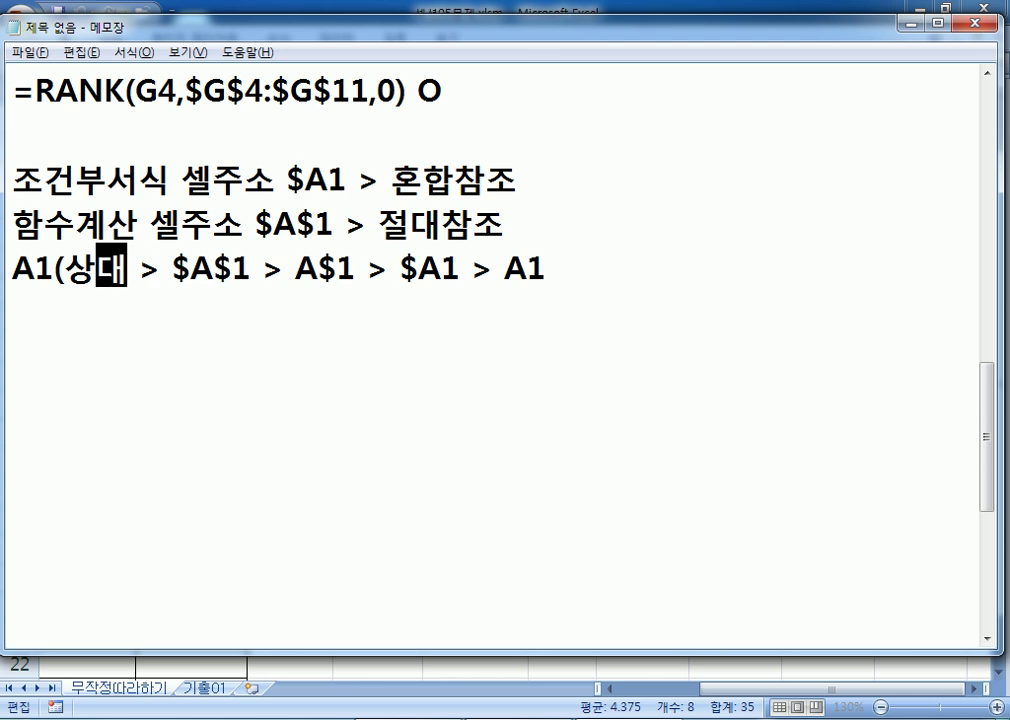
pyautogui.press('Right')
pyautogui.press('Right')
pyautogui.press('Right')
pyautogui.press('Right')
pyautogui.press('Right')
pyautogui.press('Right')
pyautogui.press('Right')
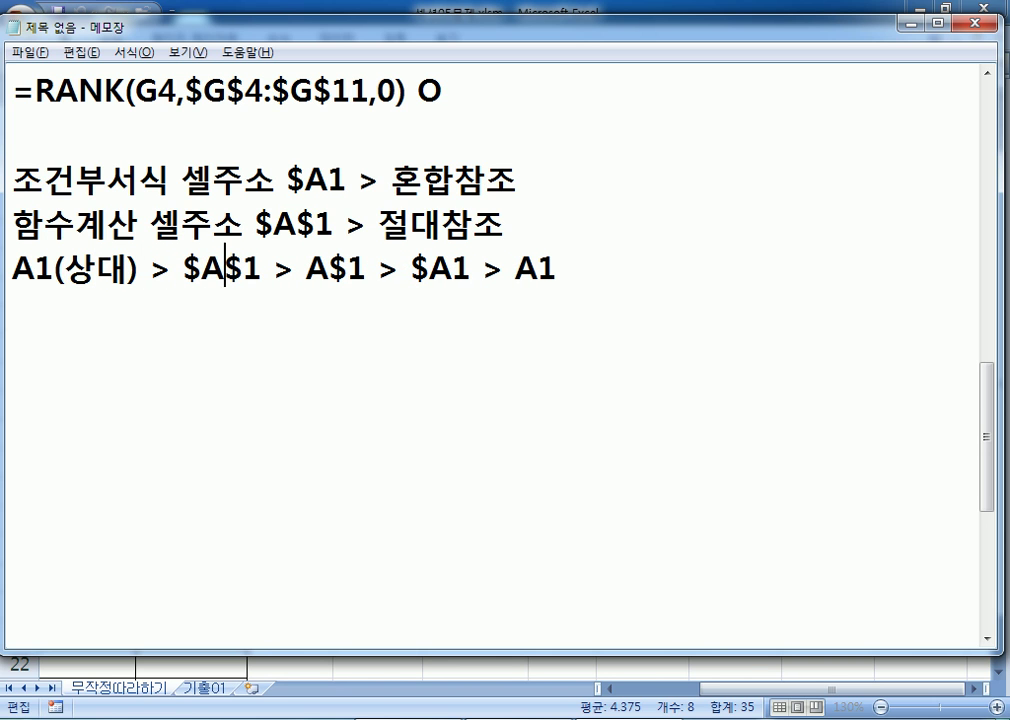
pyautogui.write('(절대)')
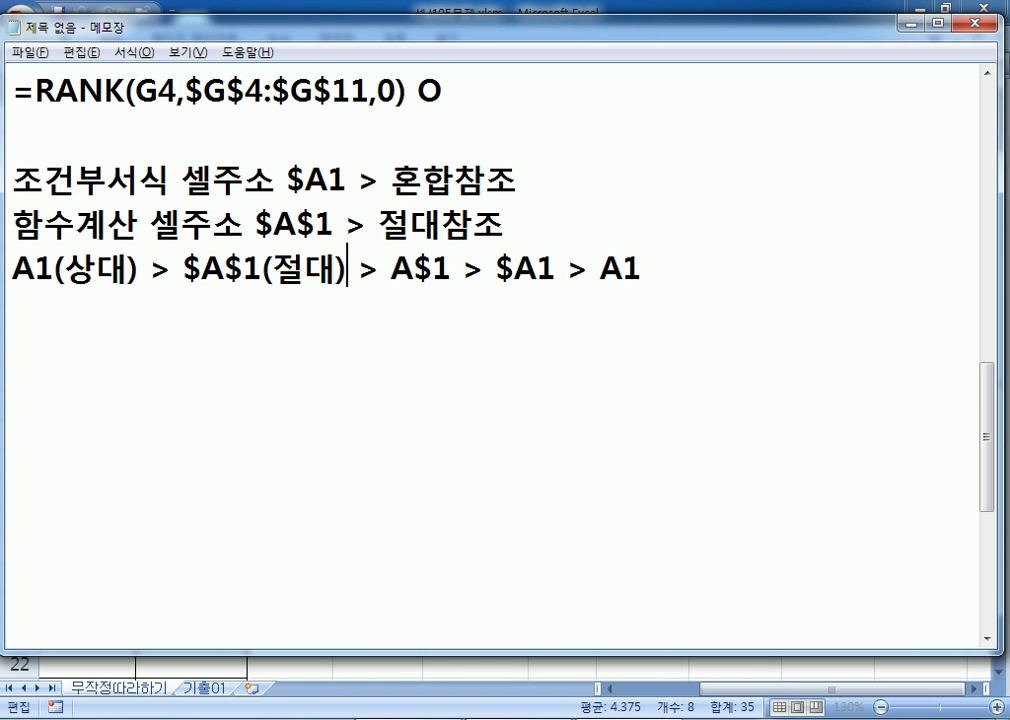
pyautogui.press('Right')
pyautogui.press('Right')
pyautogui.press('Right')
pyautogui.press('Right')
pyautogui.press('Right')
pyautogui.press('Right')
pyautogui.write('(혼합)')
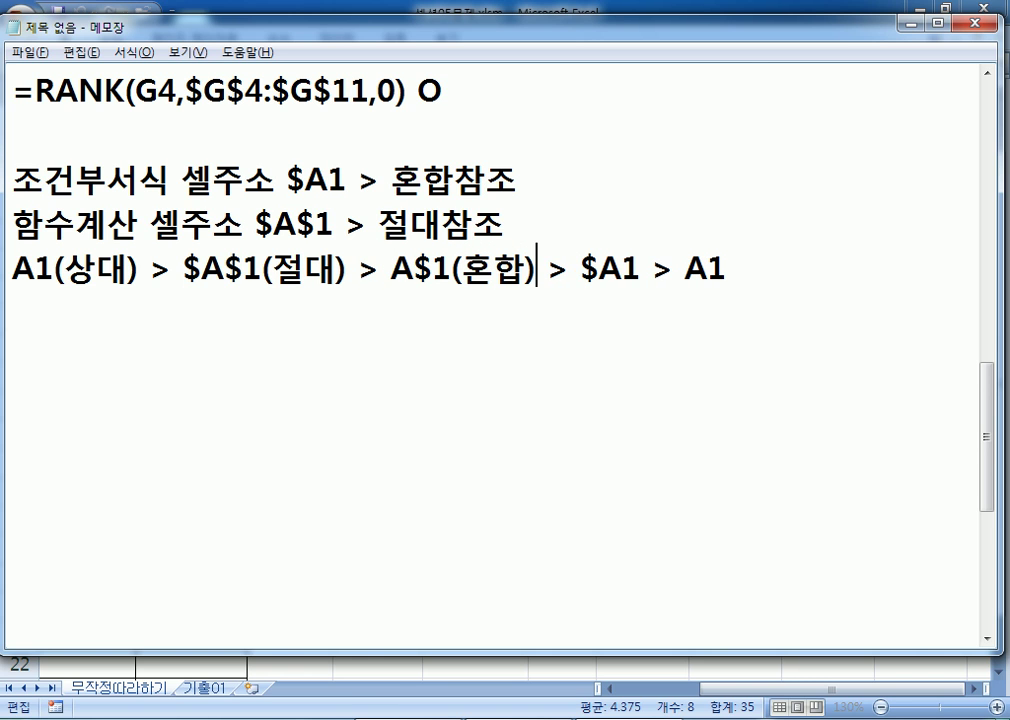
pyautogui.press('Right')
pyautogui.press('Right')
pyautogui.press('Right')
pyautogui.press('Right')
pyautogui.press('Right')
pyautogui.write('(ㅎ')
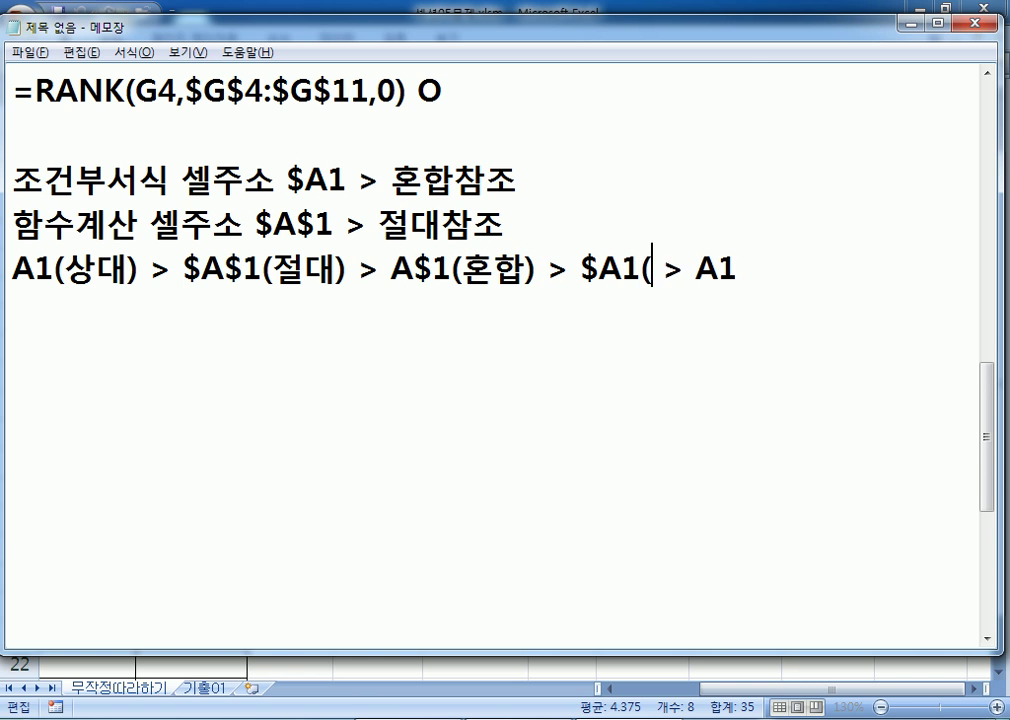
pyautogui.write('혼합)')
pyautogui.press('End')
pyautogui.write('(상대)')
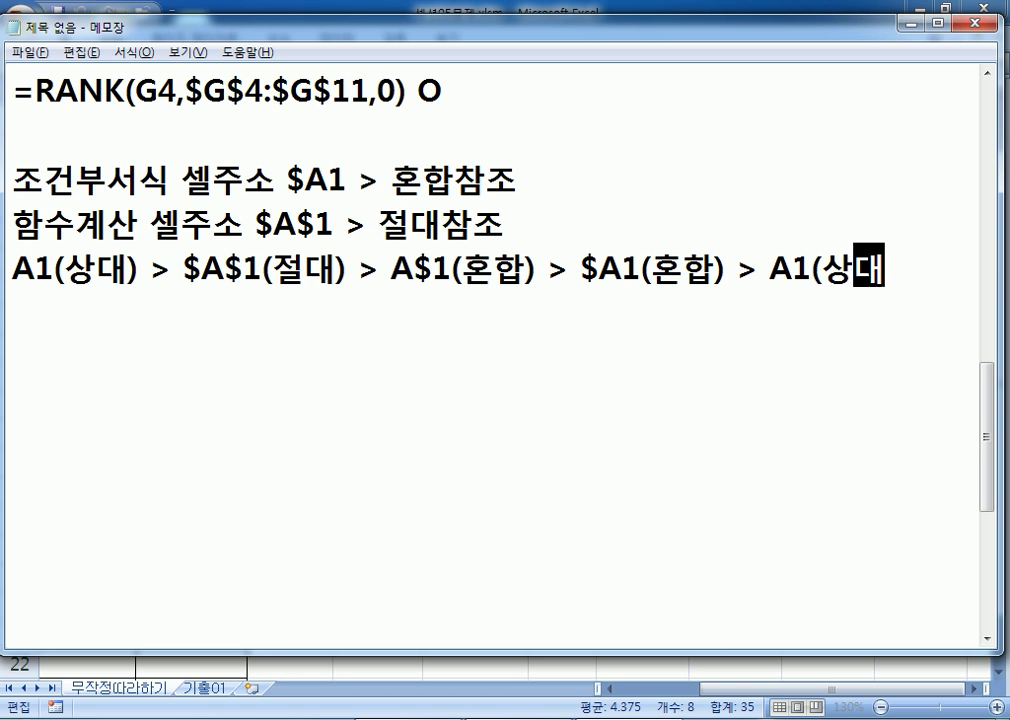
pyautogui.press('Return')
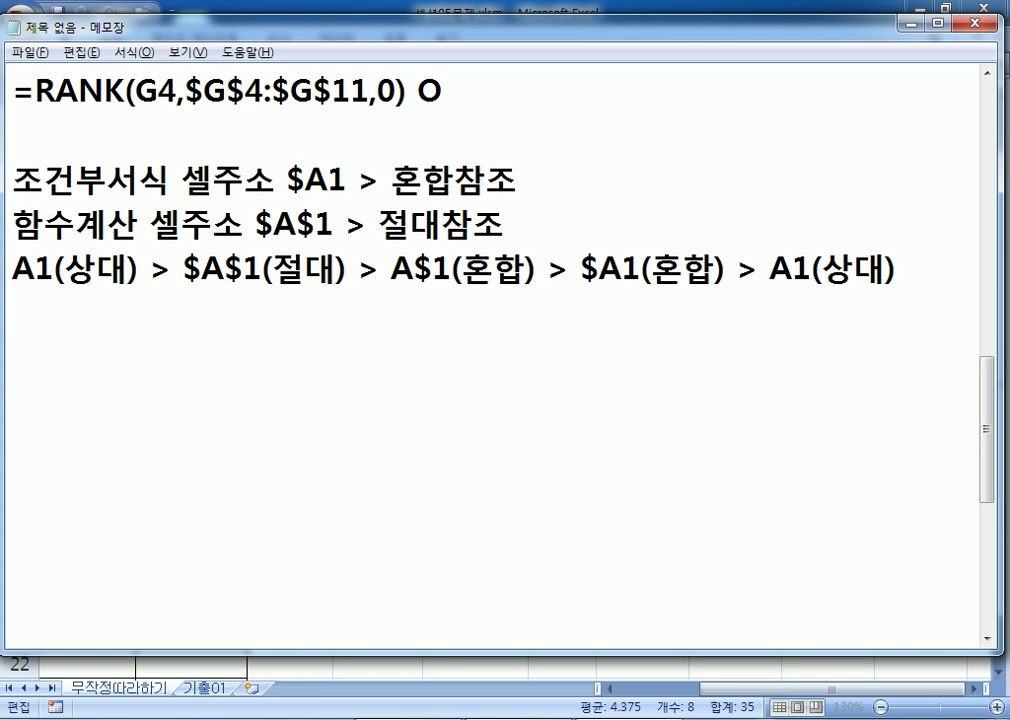
# Add the note 'F4키를 누를때마다, 참조방식(주소방식)이 변한다.' on a new line
pyautogui.write('F4키')
pyautogui.write('를 누')
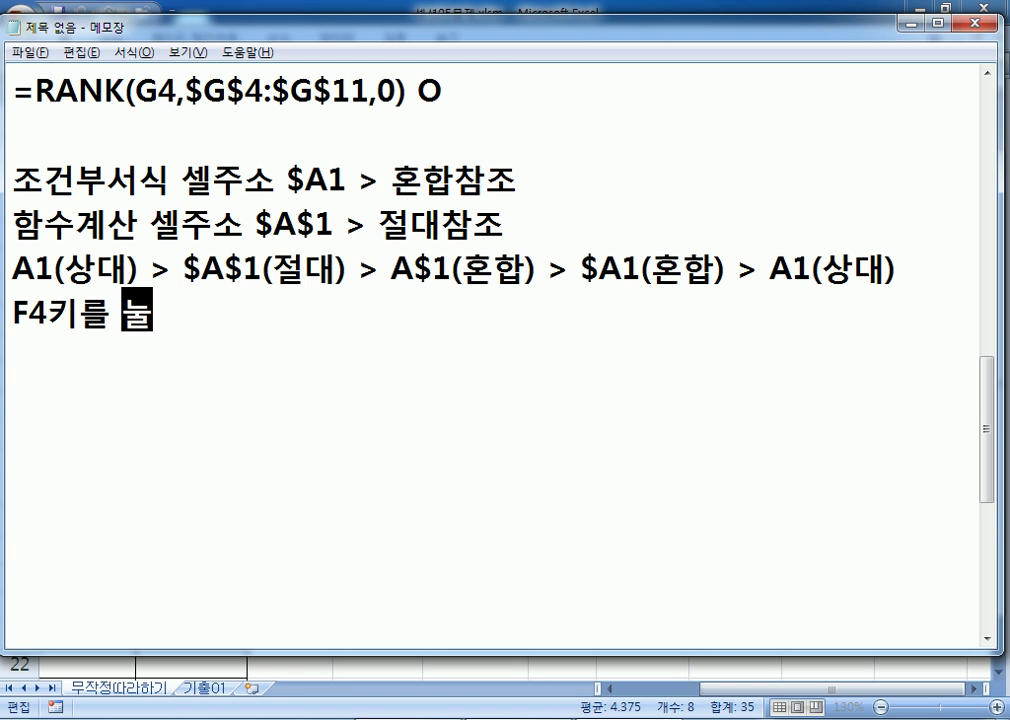
pyautogui.write('를')
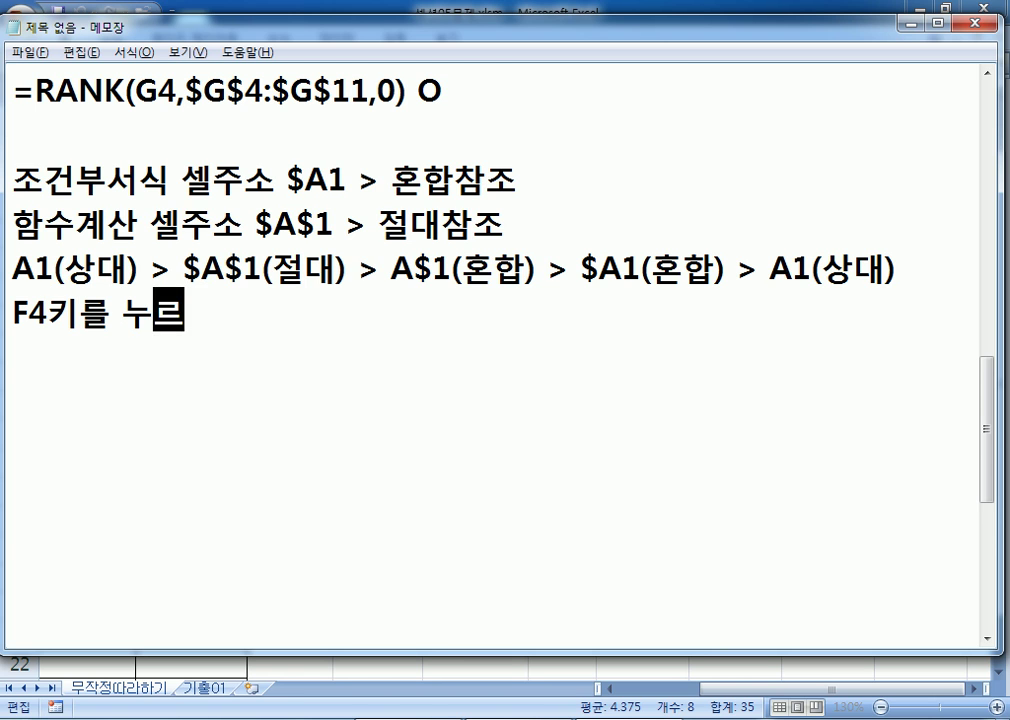
pyautogui.press('BackSpace')
pyautogui.write('때마다')
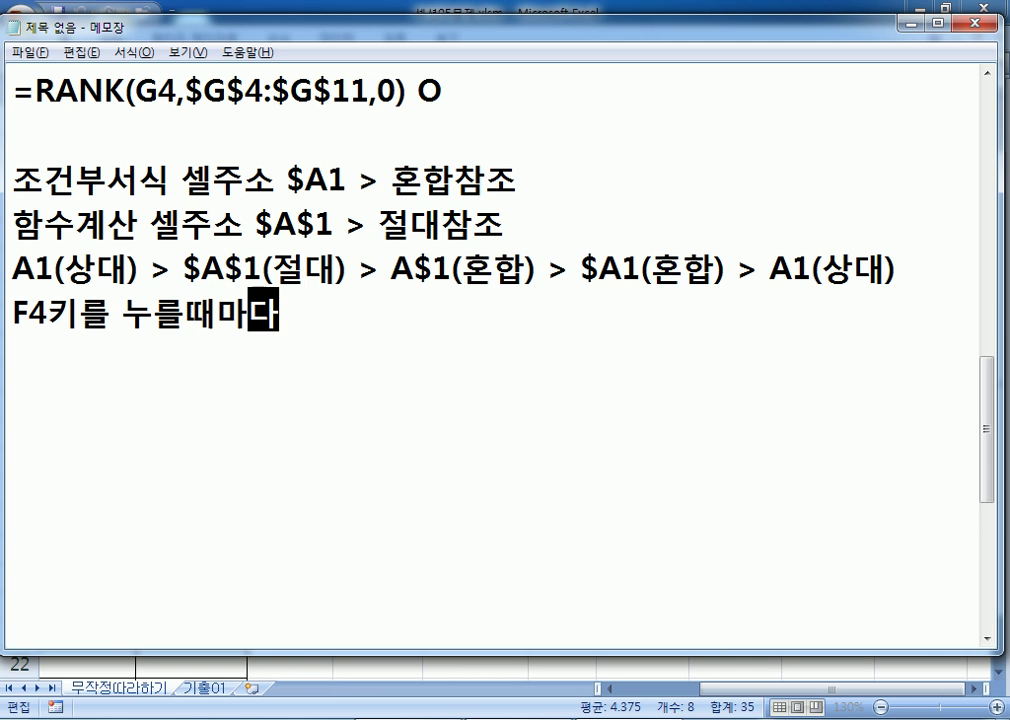
pyautogui.write(', 참좁')
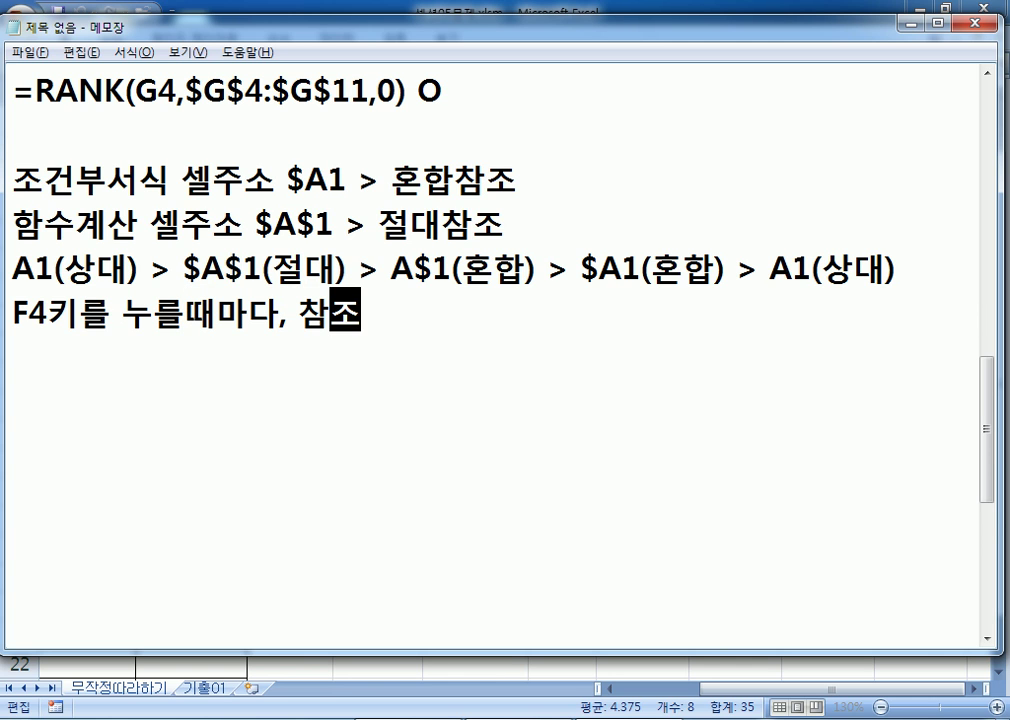
pyautogui.write('방식(주소')
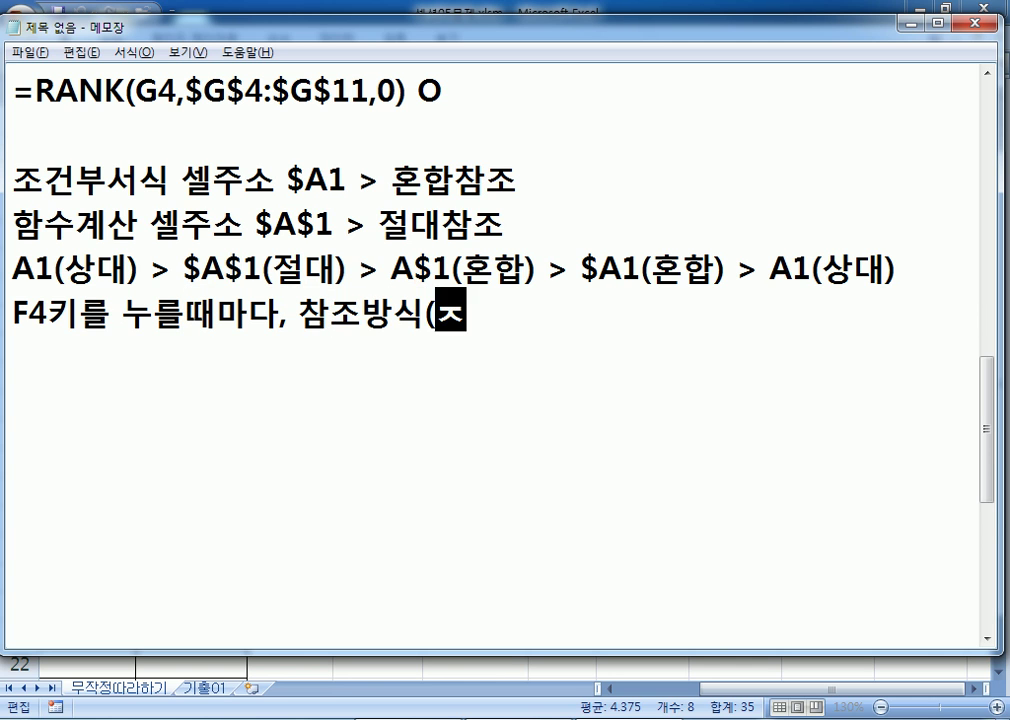
pyautogui.write('방식)이')
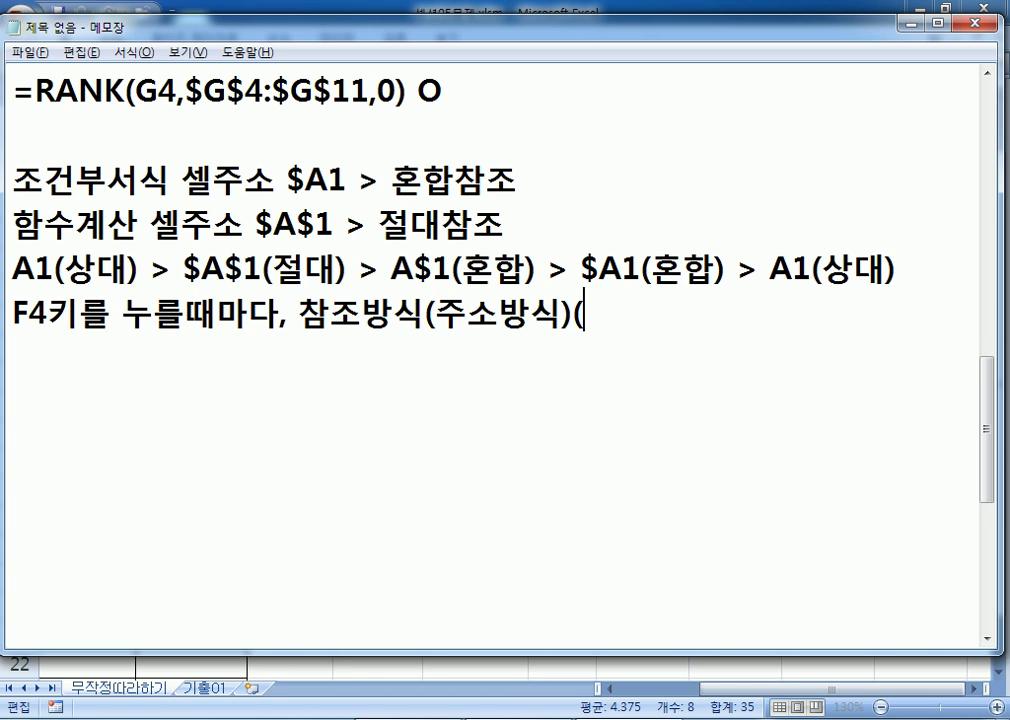
pyautogui.write(' 변한다.')
pyautogui.press('Return')
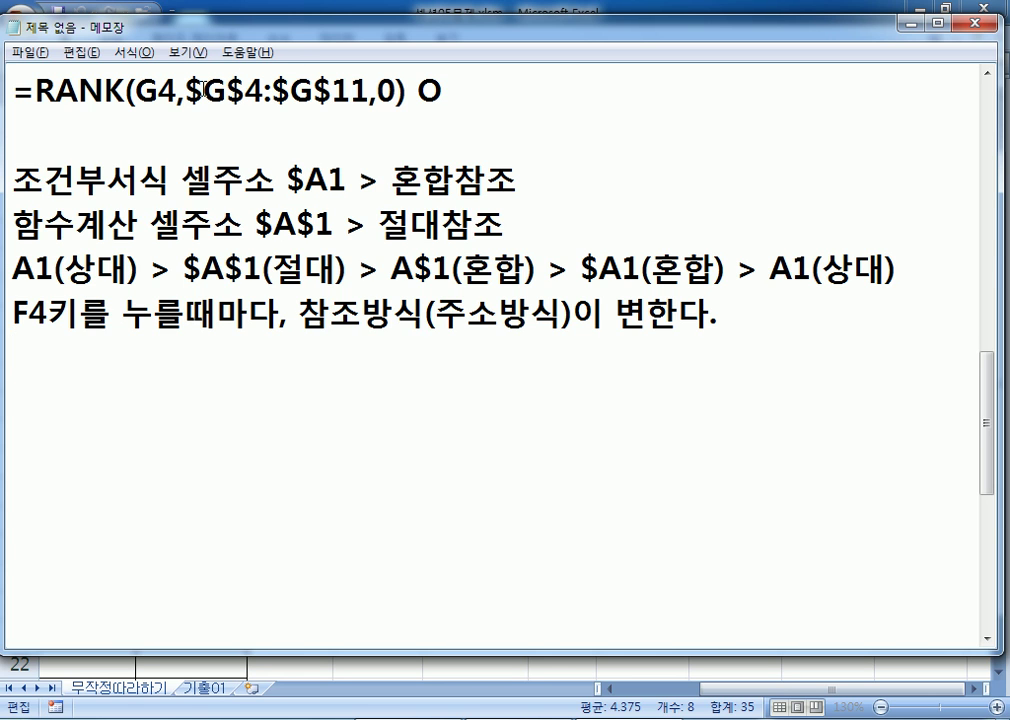
# Highlight the ranges in the RANK formulas above, including the absolute $G$4:$G$11
pyautogui.scroll(1, 150, 107)
pyautogui.moveTo(184, 135); pyautogui.dragTo(258, 136)
pyautogui.moveTo(184, 224); pyautogui.dragTo(368, 224)
pyautogui.click(257, 237)
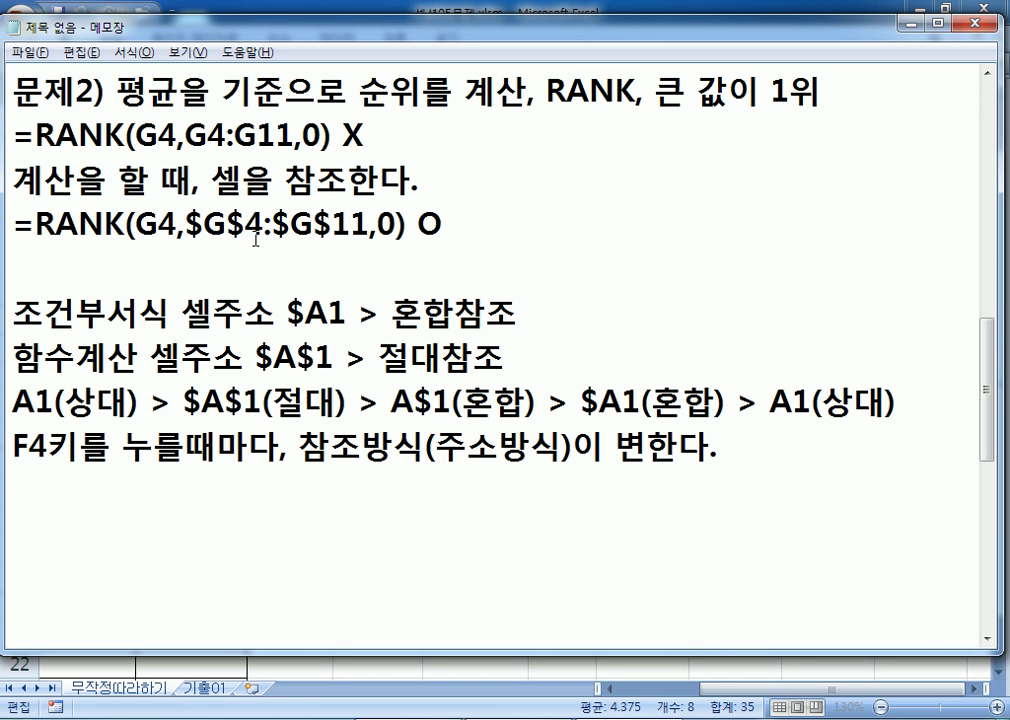
# Write '문제3) 주민등록번호의 앞에서 2자리를 이용하여 나이를 계산' and '나이 = 2016-출생년도+1' below the F4 note
pyautogui.click(125, 524)
pyautogui.write('문제3) ')
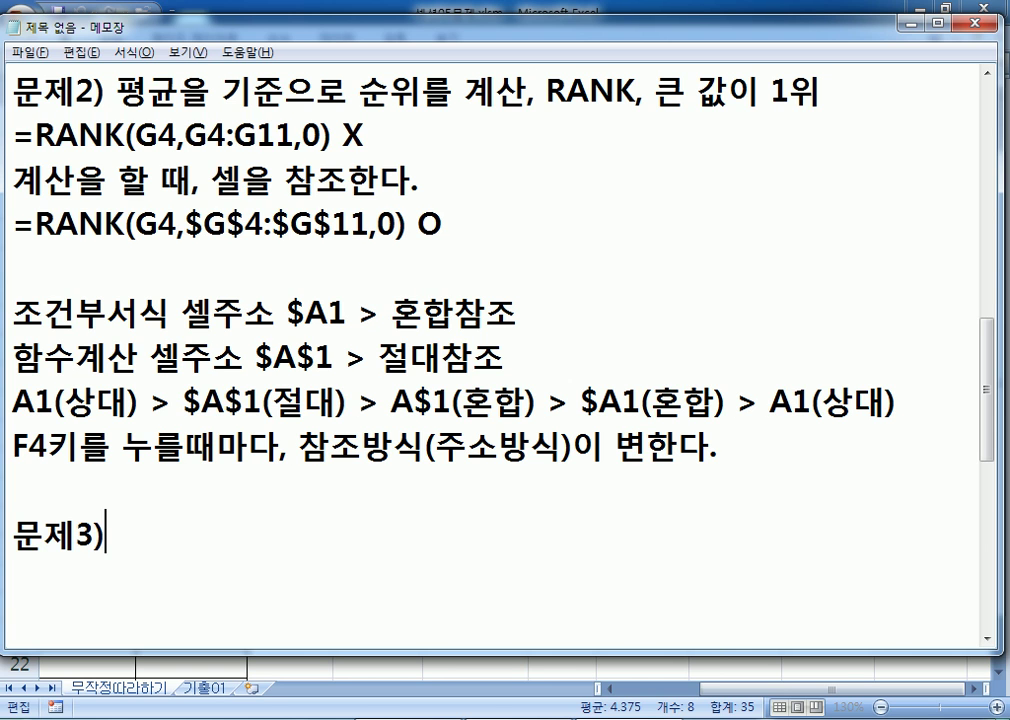
pyautogui.write('주민')
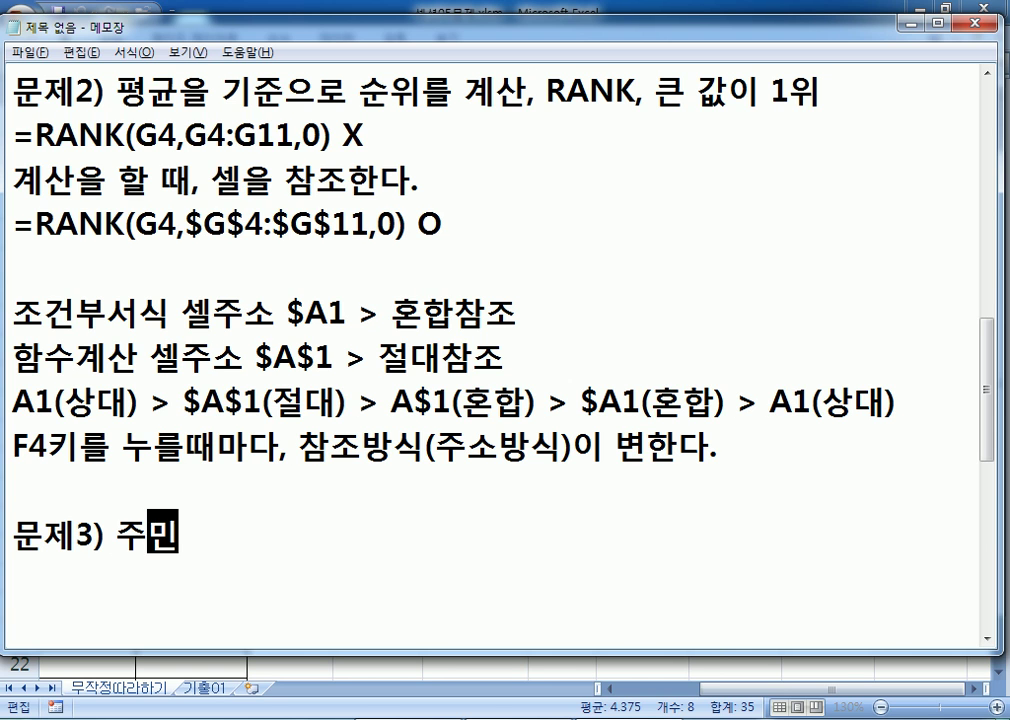
pyautogui.write('등록번호의 ')
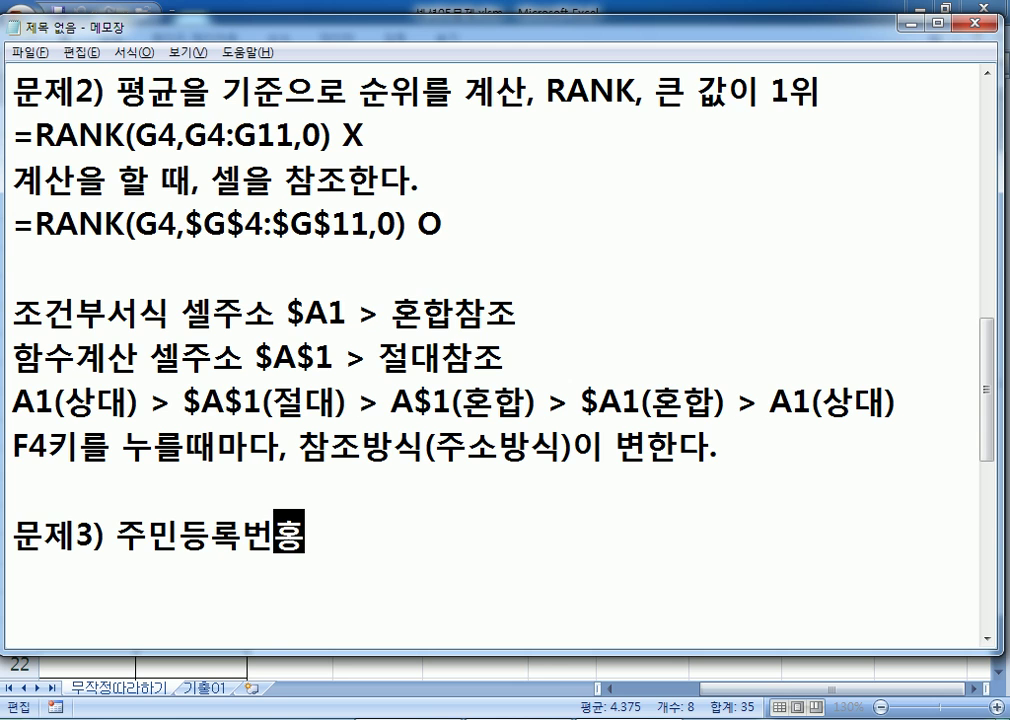
pyautogui.write('앞에')
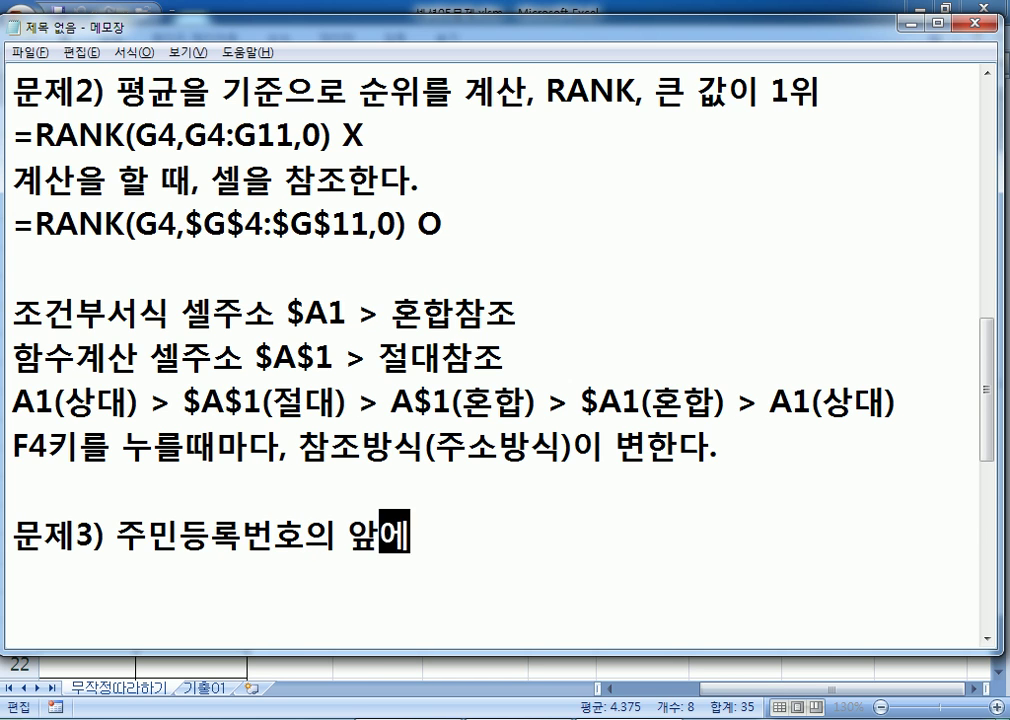
pyautogui.write('서 2자리를 이')
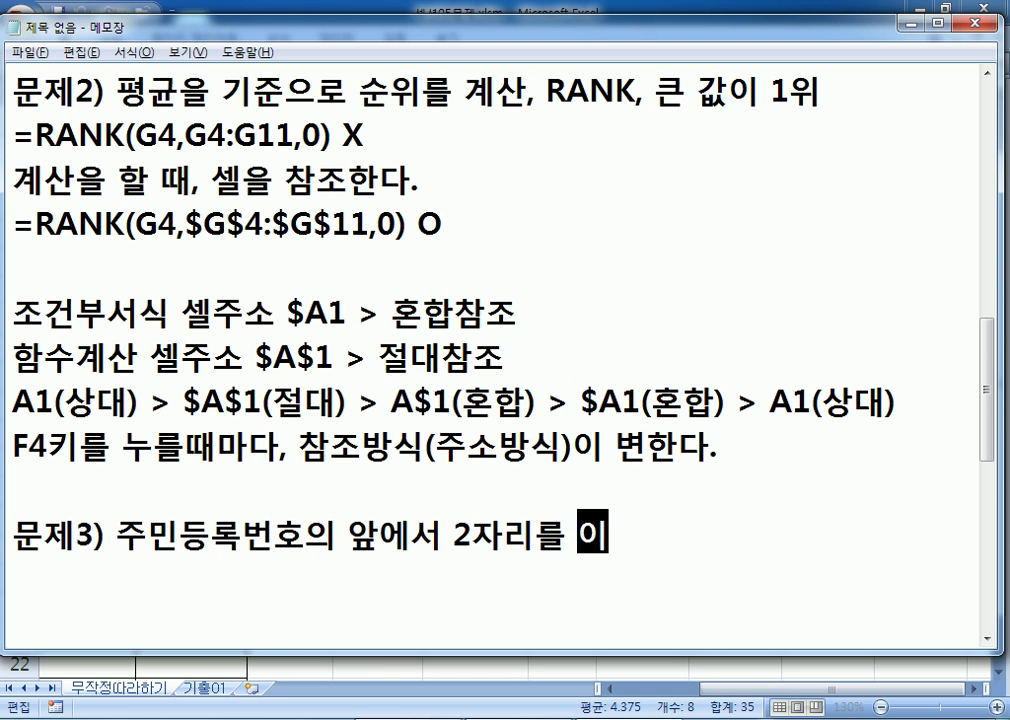
pyautogui.write('용하여 나이')
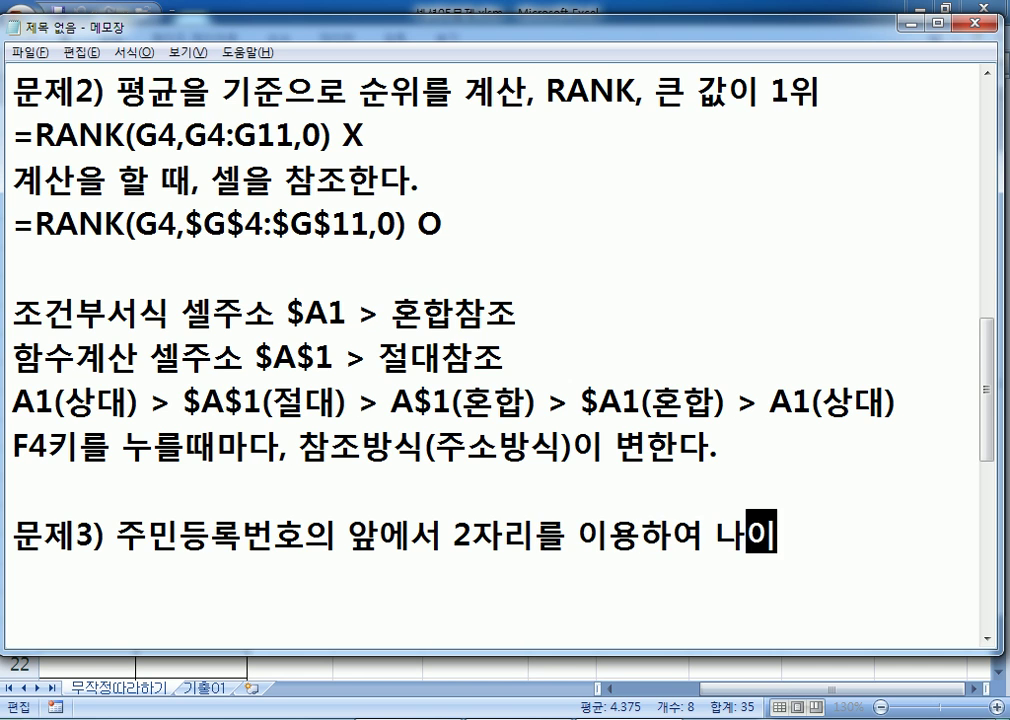
pyautogui.write('를 ㄱ계산')
pyautogui.press('Return')
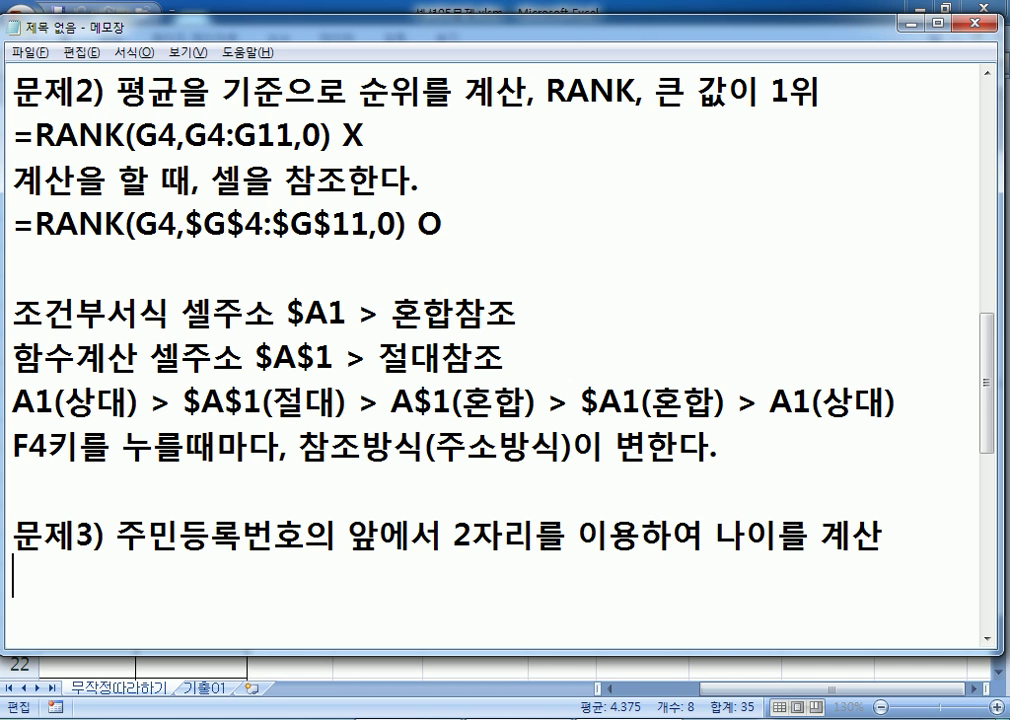
pyautogui.write('나이 ')
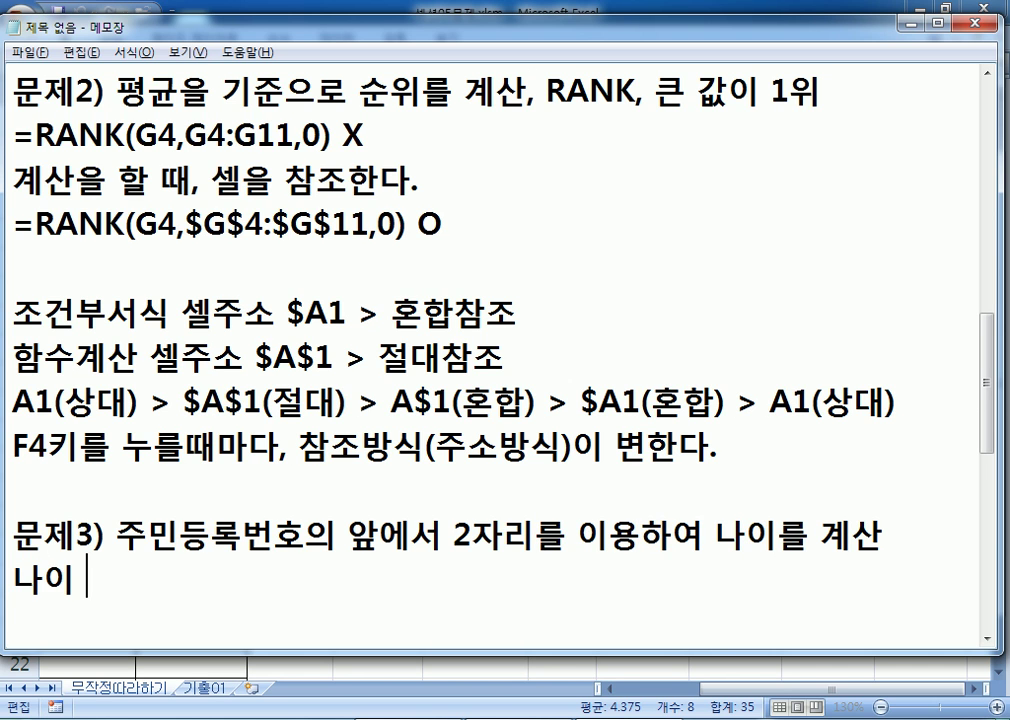
pyautogui.write('= 2016')
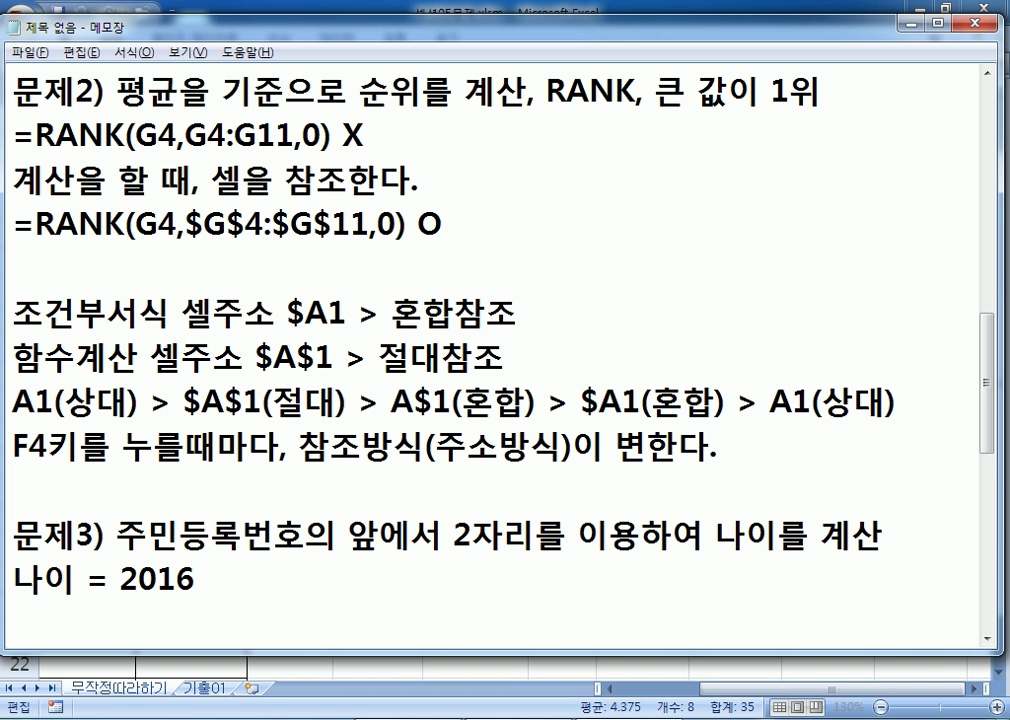
pyautogui.write('-출')
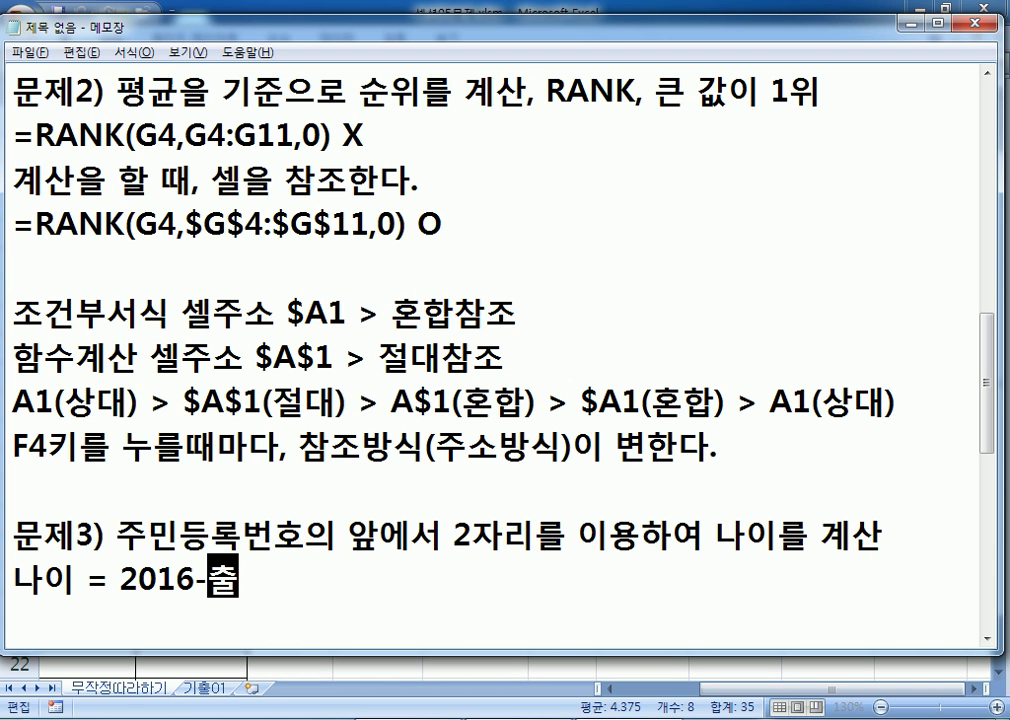
pyautogui.write('생년도+1')
pyautogui.press('Return')
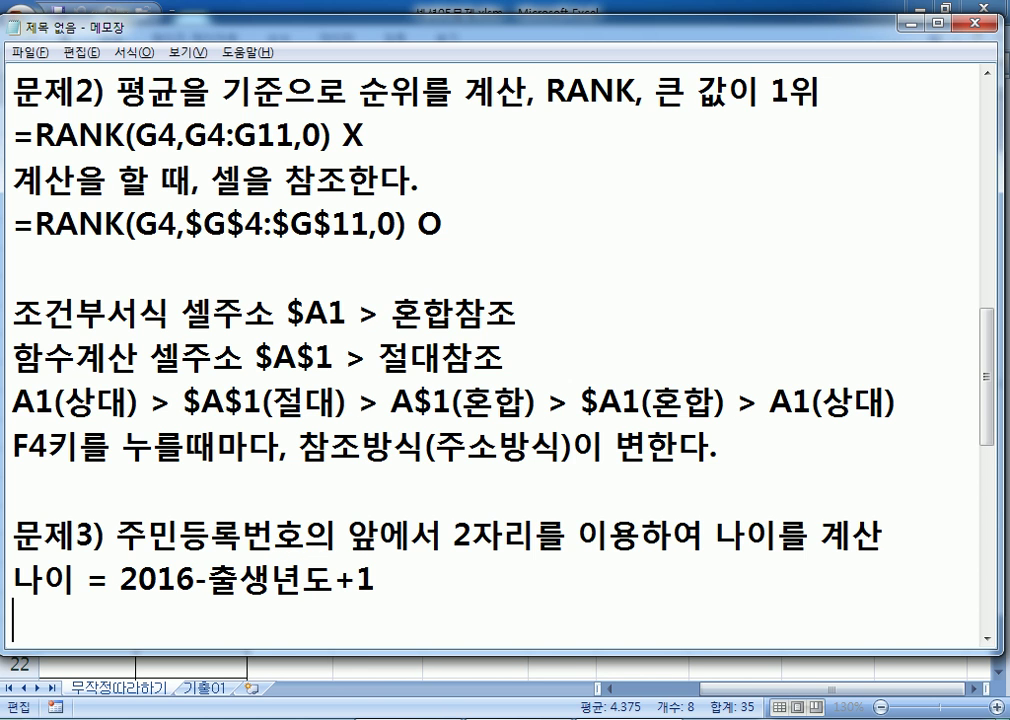
pyautogui.scroll(-2, 163, 488)
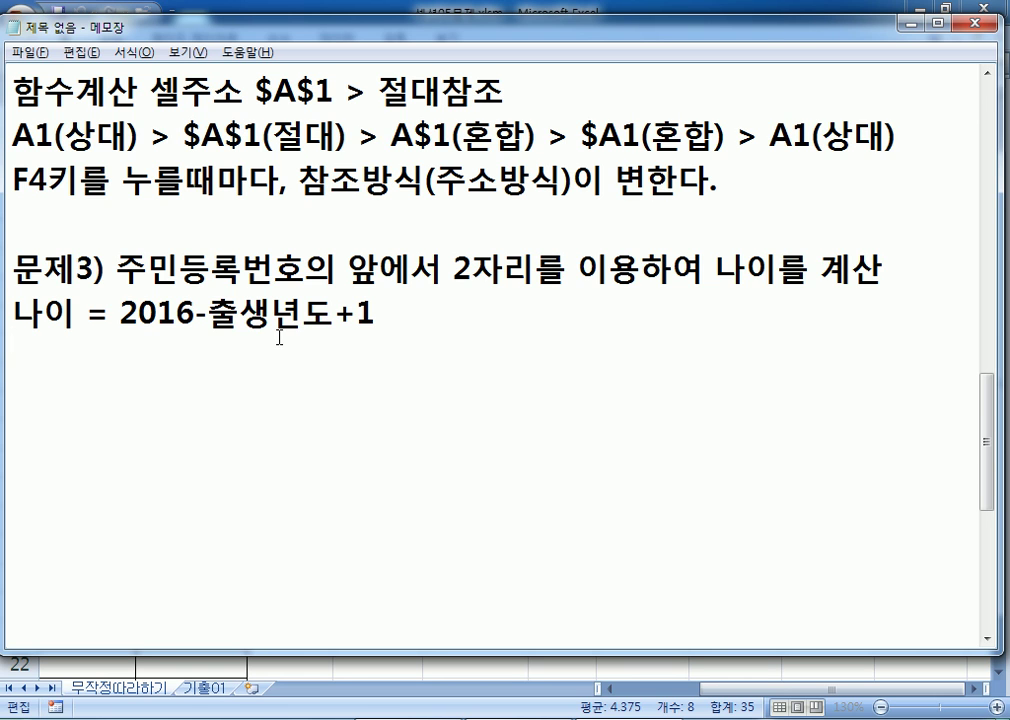
# Add the heading line 'LEFT, &연산자'
pyautogui.write('ㅣㄷㄹ')
pyautogui.press('BackSpace')
pyautogui.press('BackSpace')
pyautogui.press('BackSpace')
pyautogui.write('ㅣ')
pyautogui.press('BackSpace')
pyautogui.write('LEFT, ')
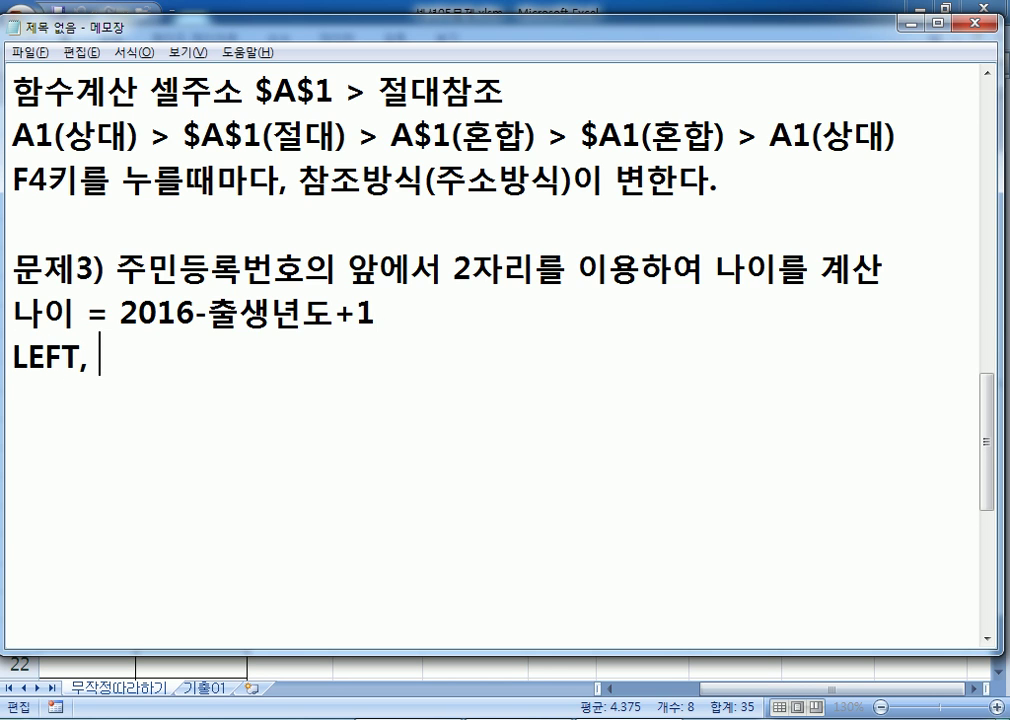
pyautogui.write('&연산자')
pyautogui.press('Return')
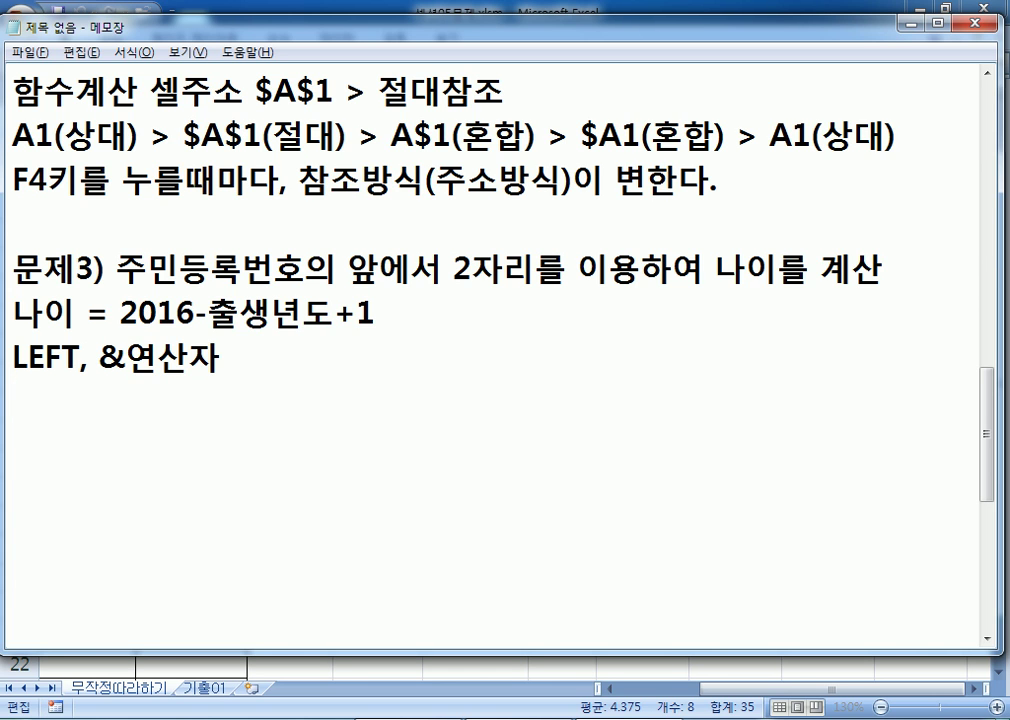
# Add the example '=LEFT("ABCD",2) > "AB"'
pyautogui.write('ㅣ')
pyautogui.press('BackSpace')
pyautogui.write('L')
pyautogui.press('BackSpace')
pyautogui.write('=LEFT')
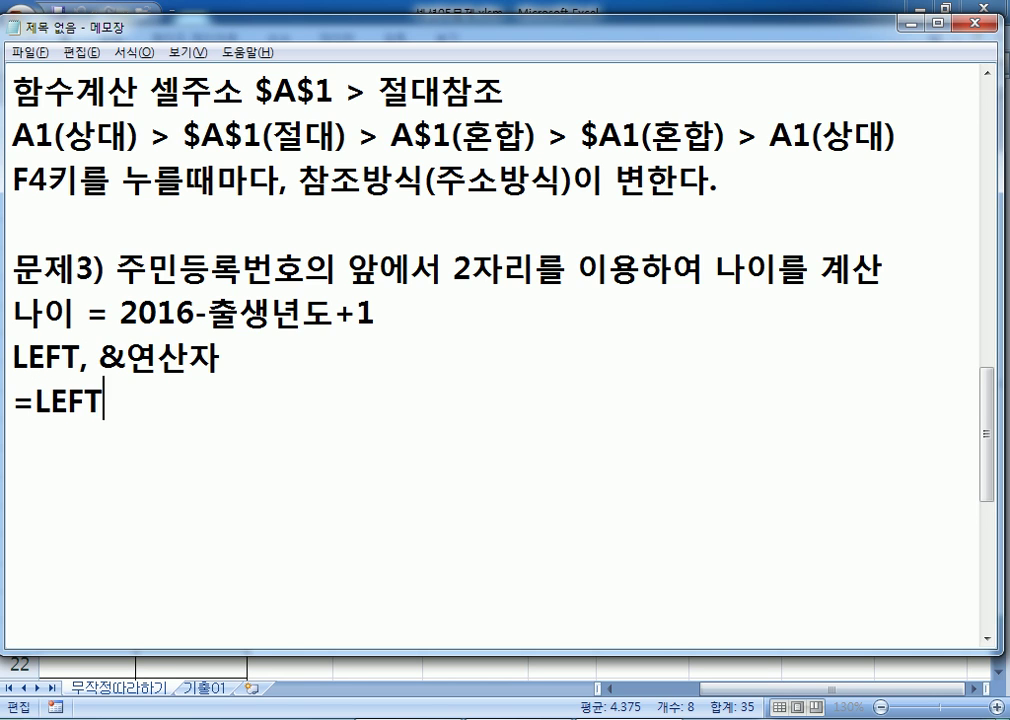
pyautogui.write('("AB')
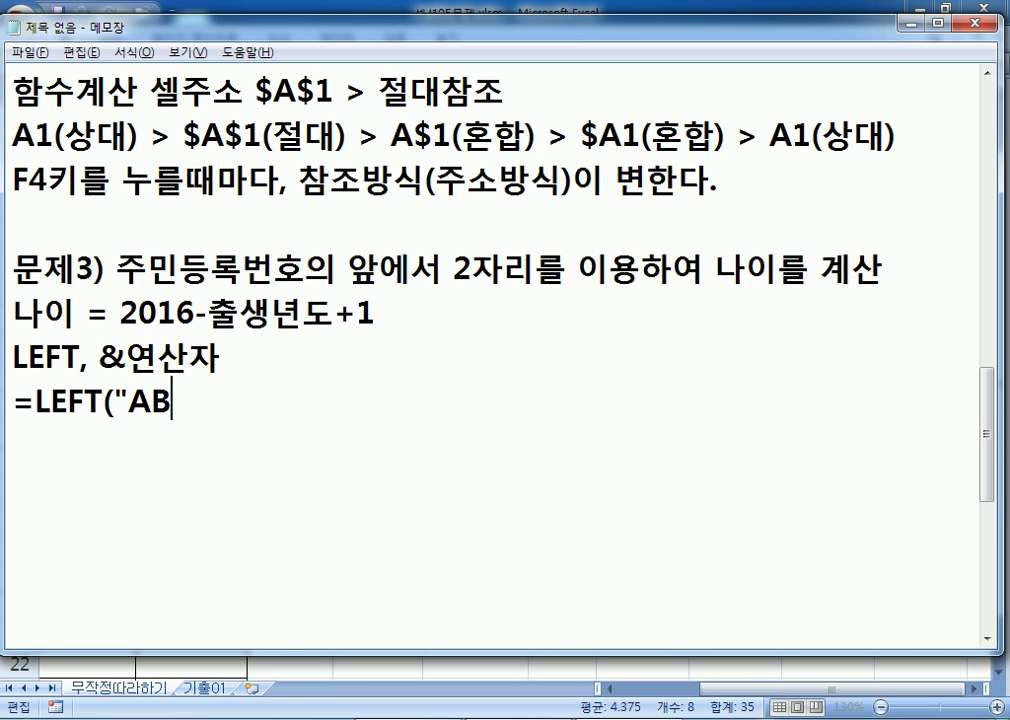
pyautogui.write('CD"M')
pyautogui.press('BackSpace')
pyautogui.write(',2) >')
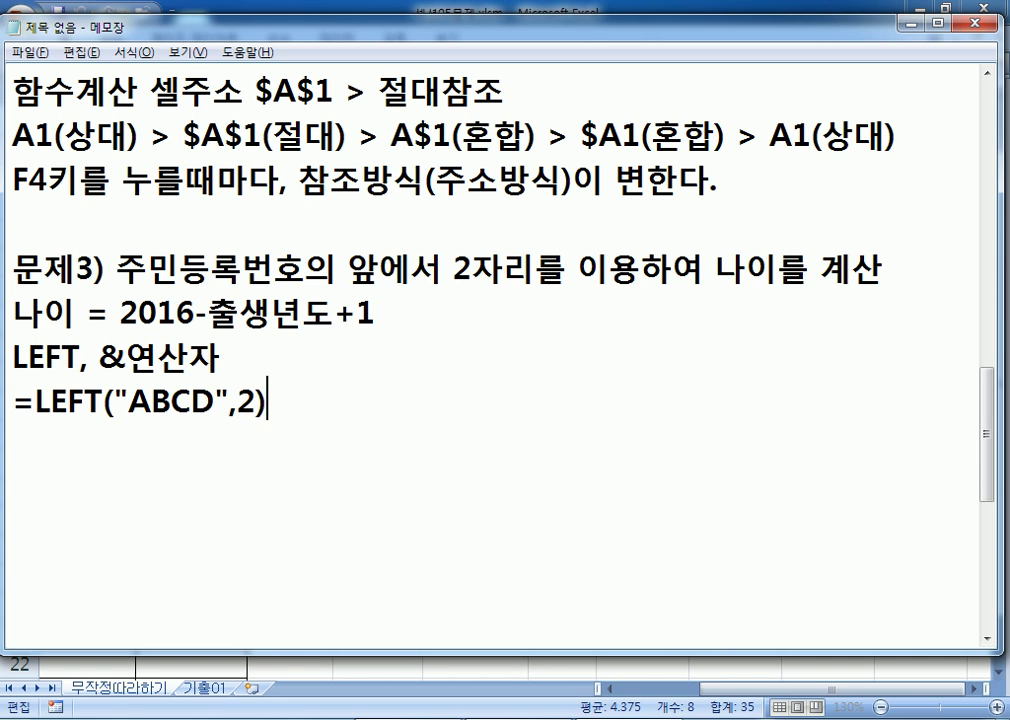
pyautogui.write(' "AB"')
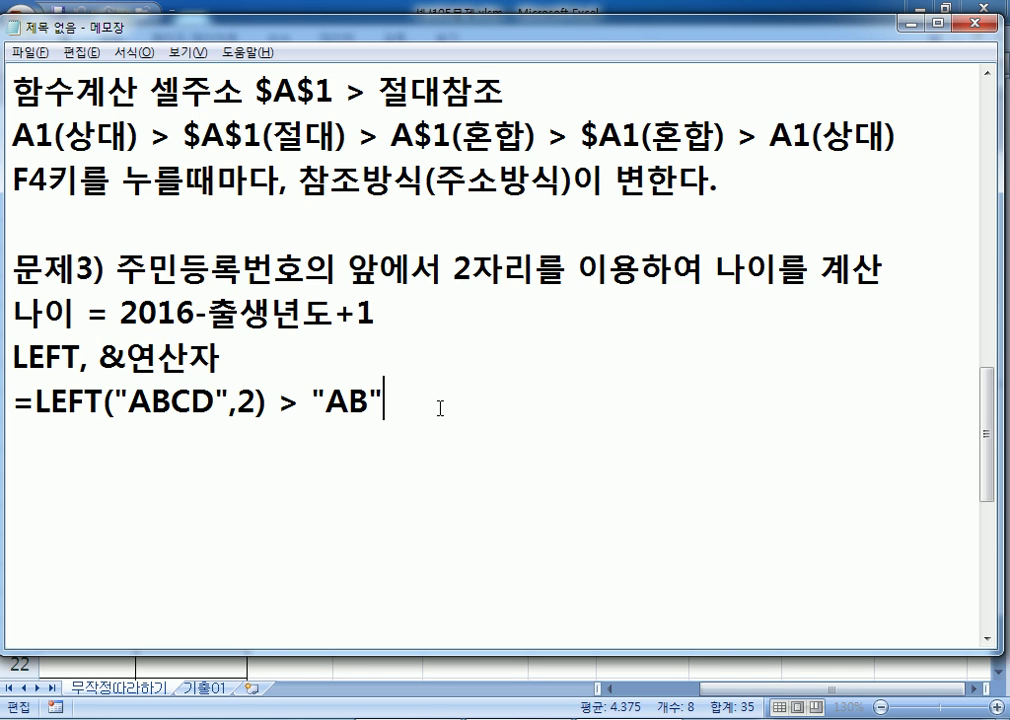
pyautogui.press('Return')
# Write a =LEFT(…, 2) example on the sample resident number
pyautogui.write('=LEFT("')
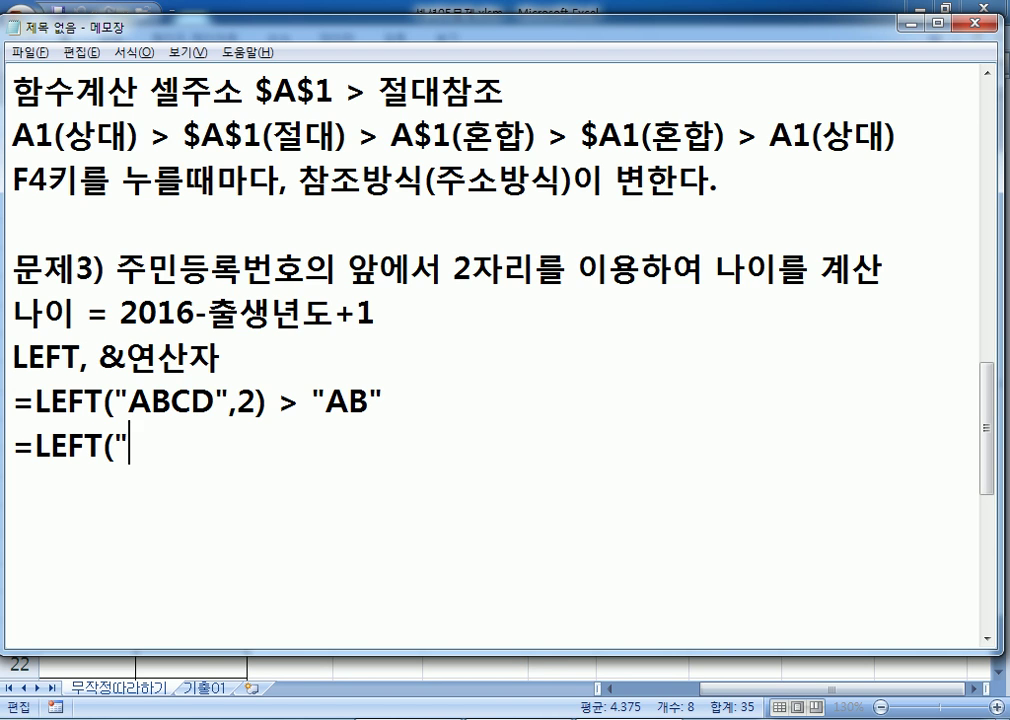
pyautogui.write('75051')
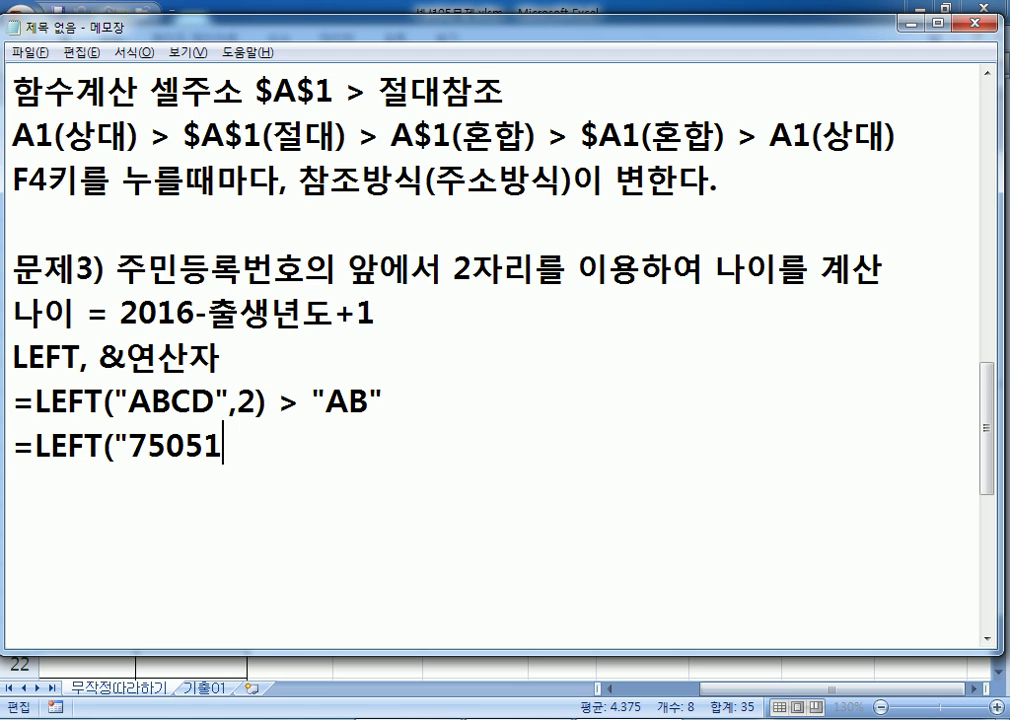
pyautogui.write('7-2******')
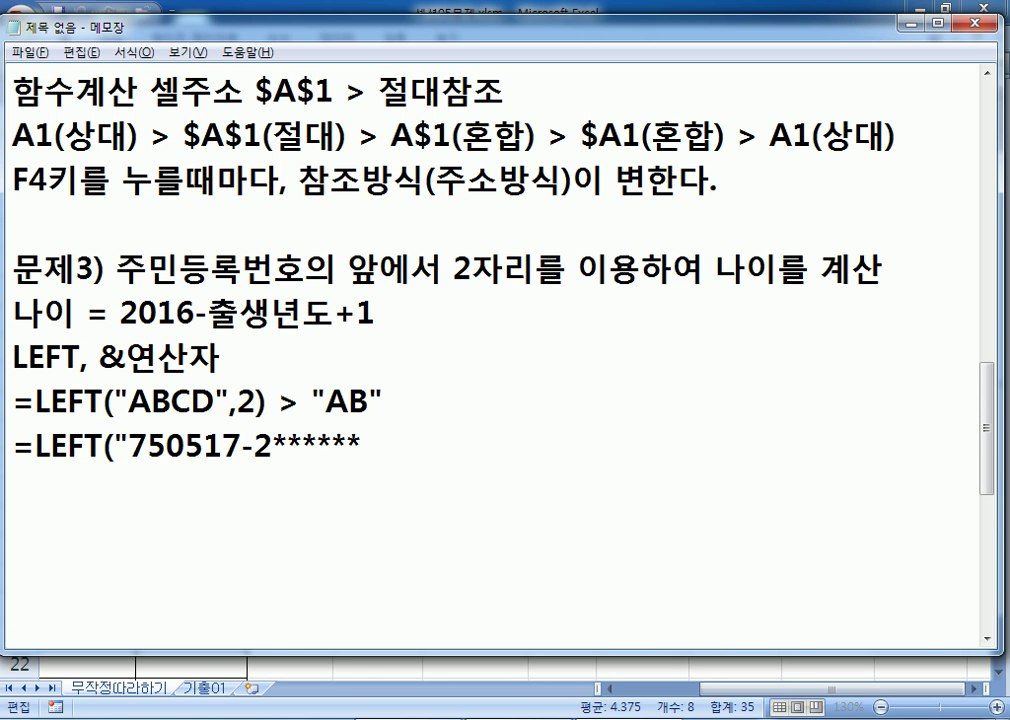
pyautogui.write('"')
pyautogui.hotkey('alt', 'Tab')
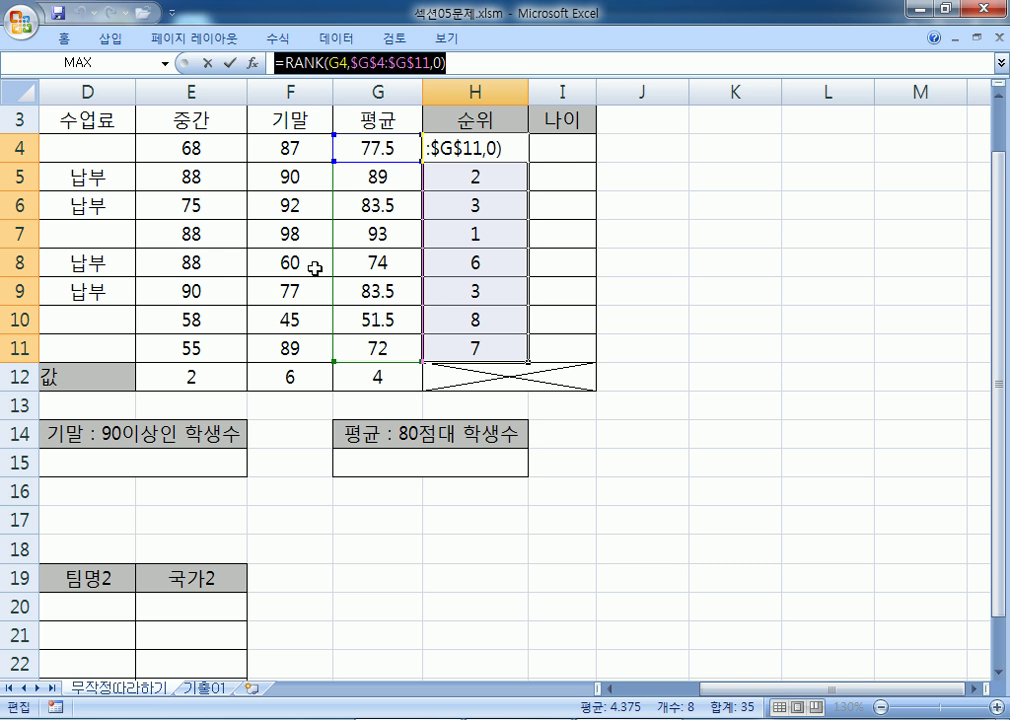
pyautogui.hotkey('ctrl', 'Return')
pyautogui.press('Home')
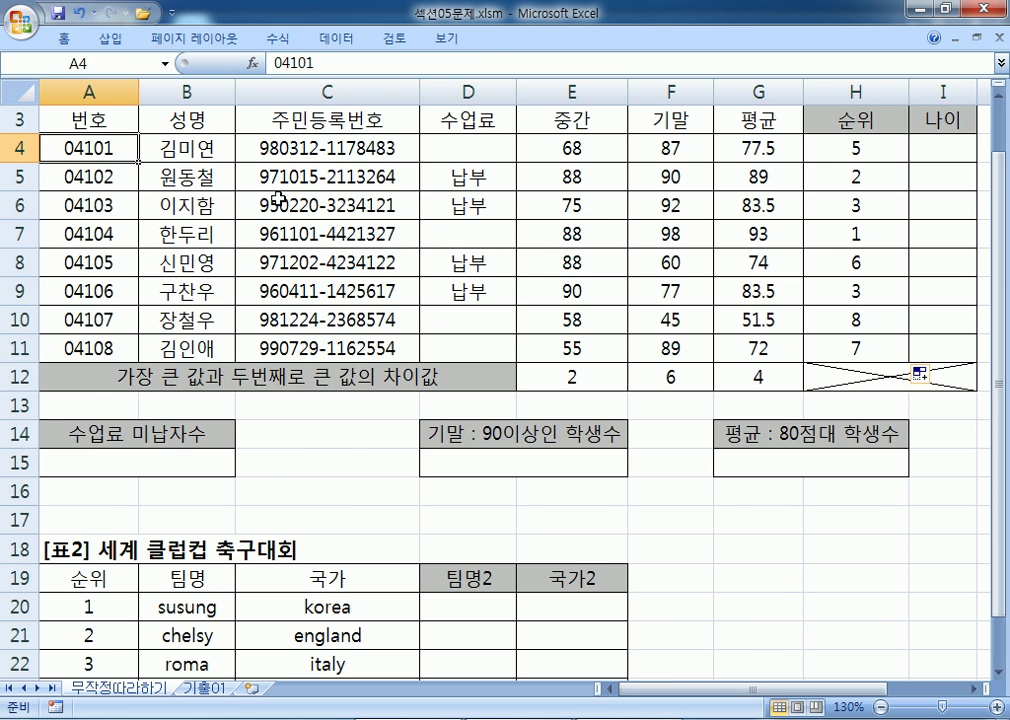
pyautogui.hotkey('alt', 'Tab')
pyautogui.write(', 2)')
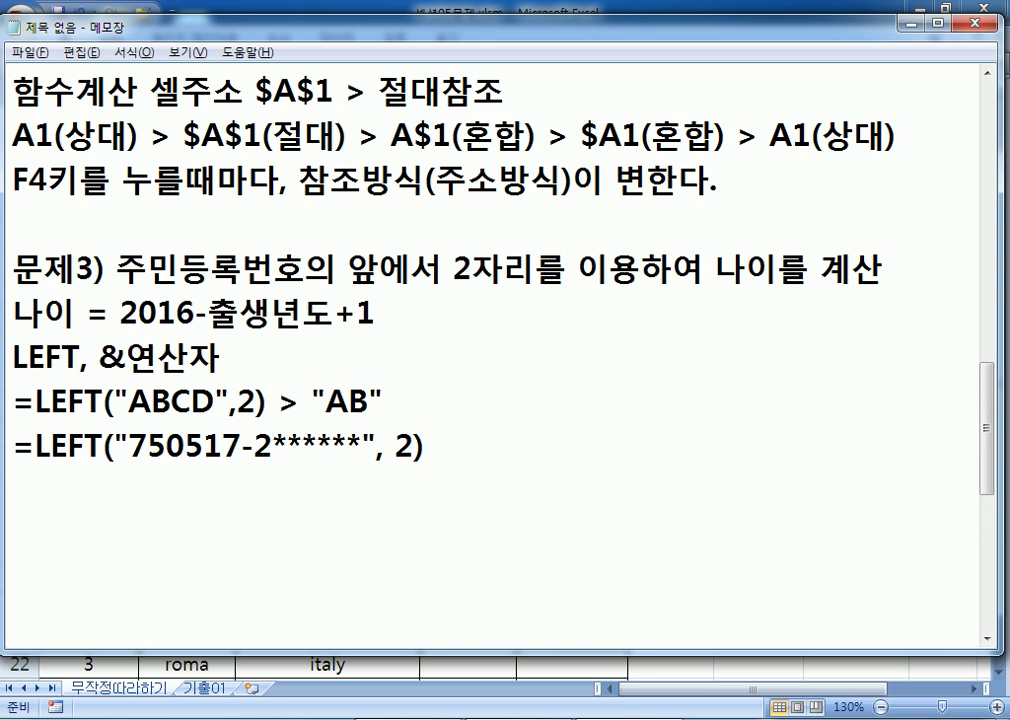
# Remove the extra space before 2 in the resident-number LEFT example
pyautogui.scroll(-1, 600, 400)
pyautogui.moveTo(128, 316); pyautogui.dragTo(165, 316)
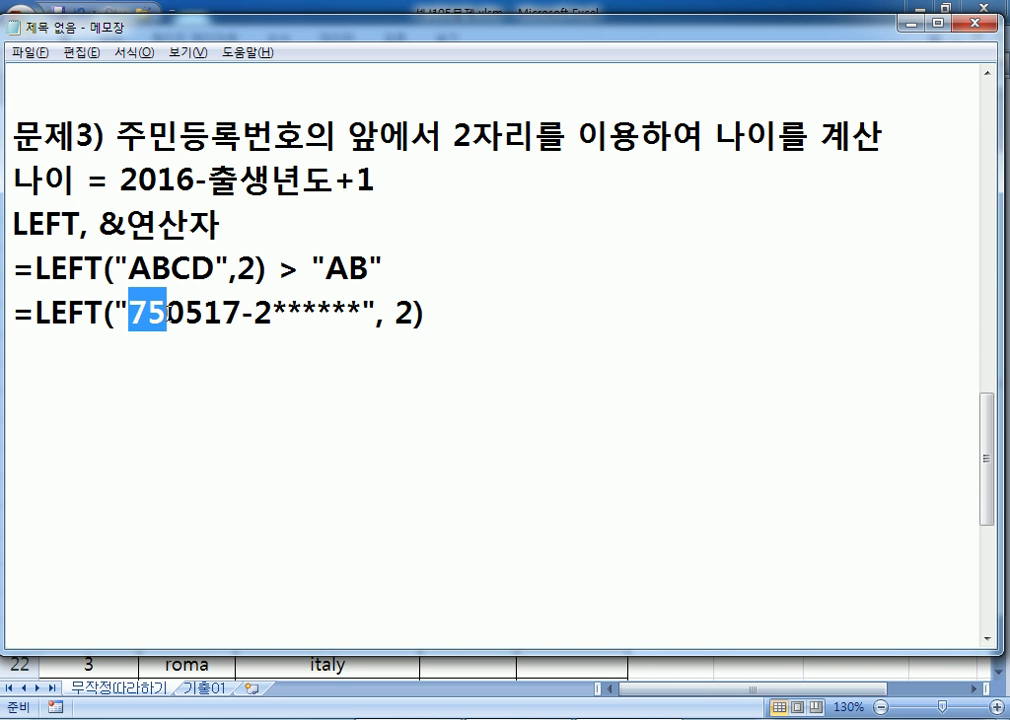
pyautogui.click(392, 313)
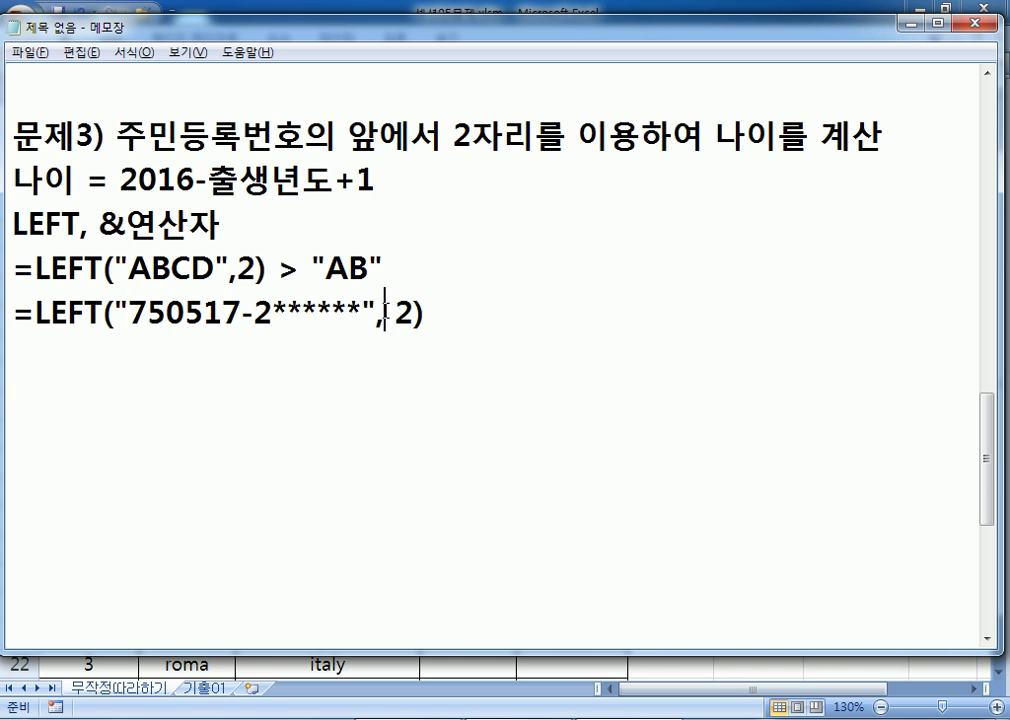
pyautogui.press('BackSpace')
# Append &"년생" > 75년생 to the end of the LEFT example
pyautogui.moveTo(128, 316); pyautogui.dragTo(163, 316)
pyautogui.click(564, 318)
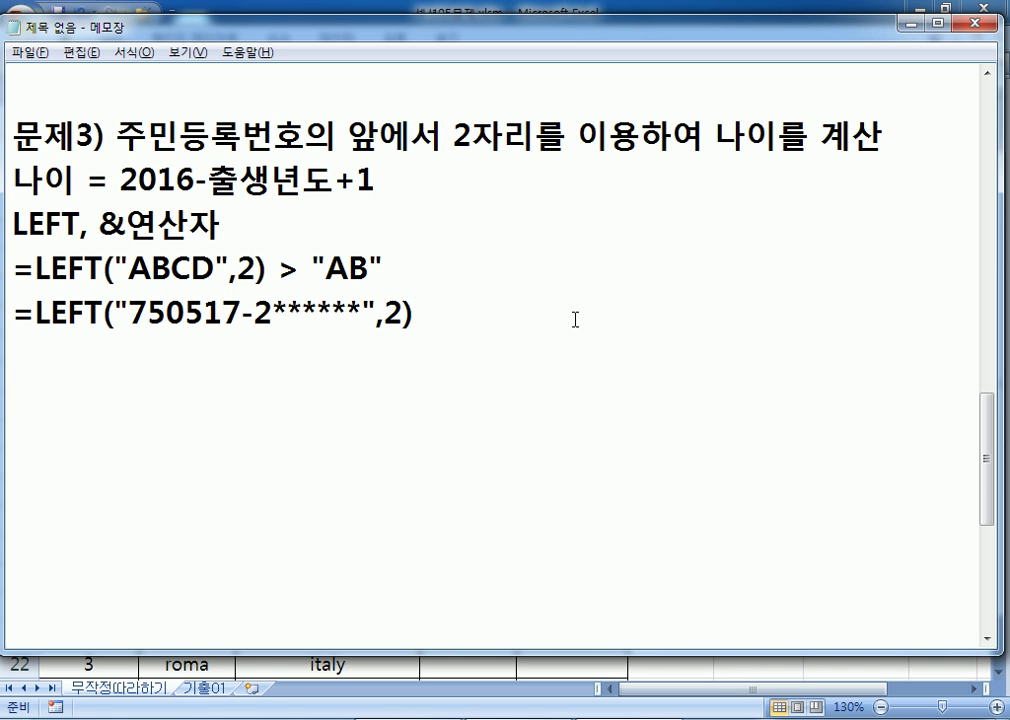
pyautogui.write('&')
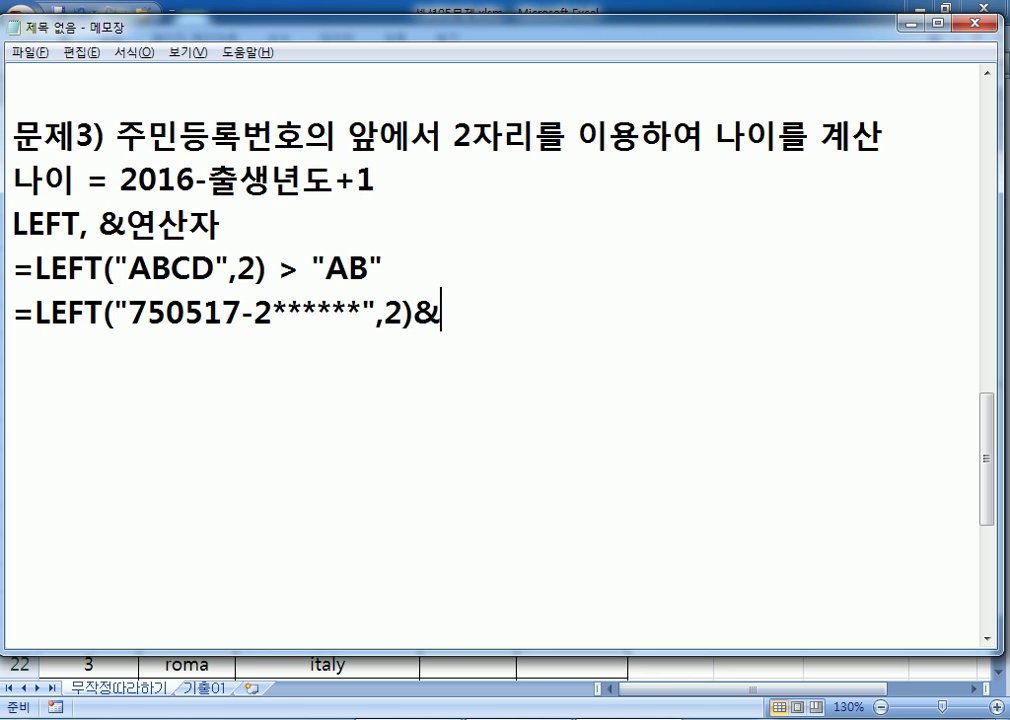
pyautogui.write('"년새')
pyautogui.write('ㅇ"')
pyautogui.write(' ?')
pyautogui.press('BackSpace')
pyautogui.write('> 75년생')
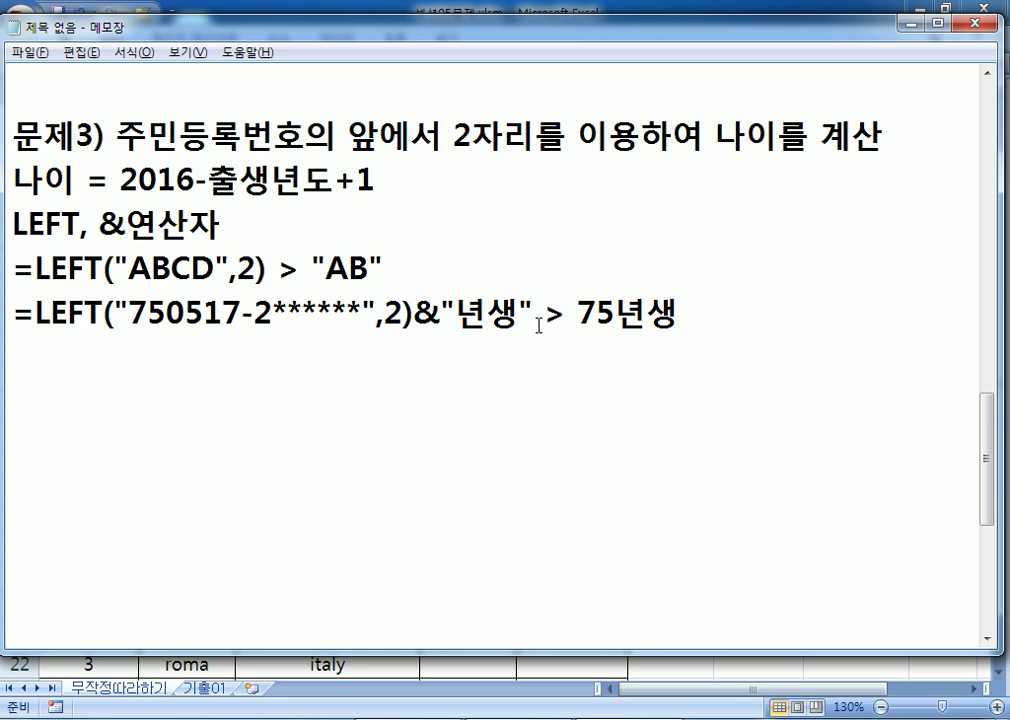
# Highlight the & operator and the 년생 part, then select the whole example line
pyautogui.moveTo(414, 315); pyautogui.dragTo(441, 315)
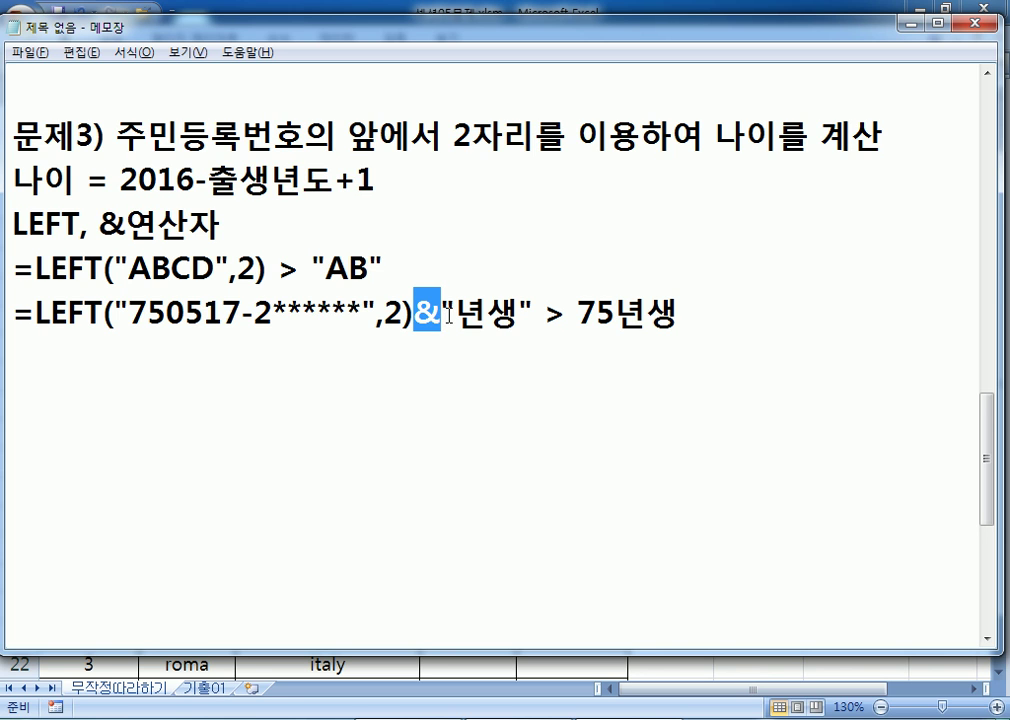
pyautogui.moveTo(449, 315); pyautogui.dragTo(578, 316)
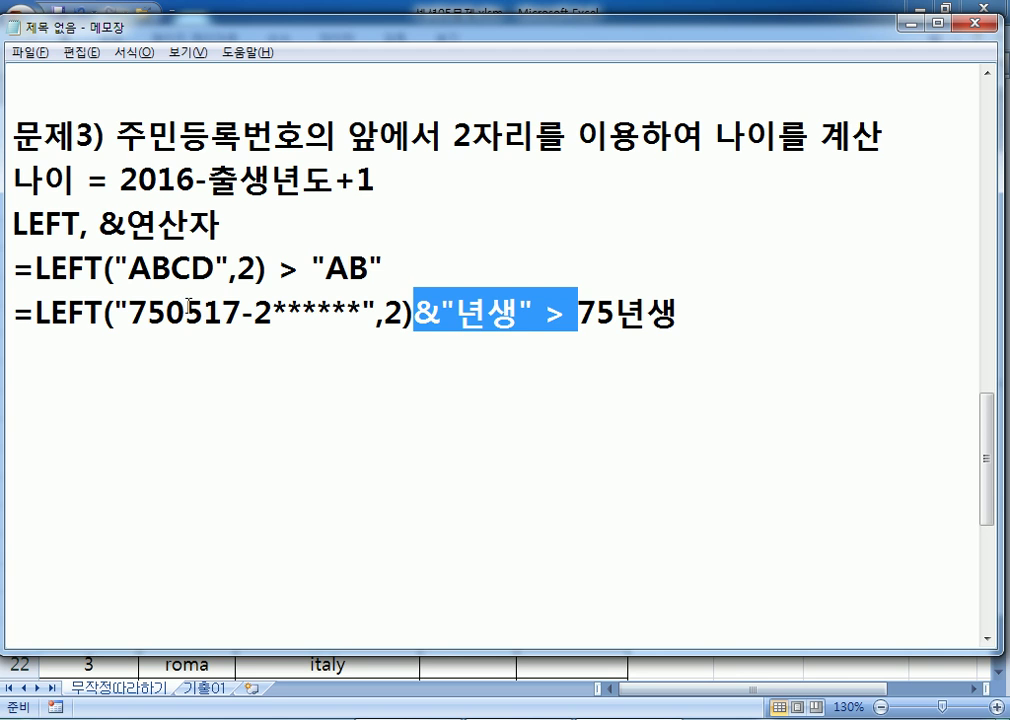
pyautogui.moveTo(412, 313); pyautogui.dragTo(518, 315)
pyautogui.moveTo(456, 315); pyautogui.dragTo(518, 315)
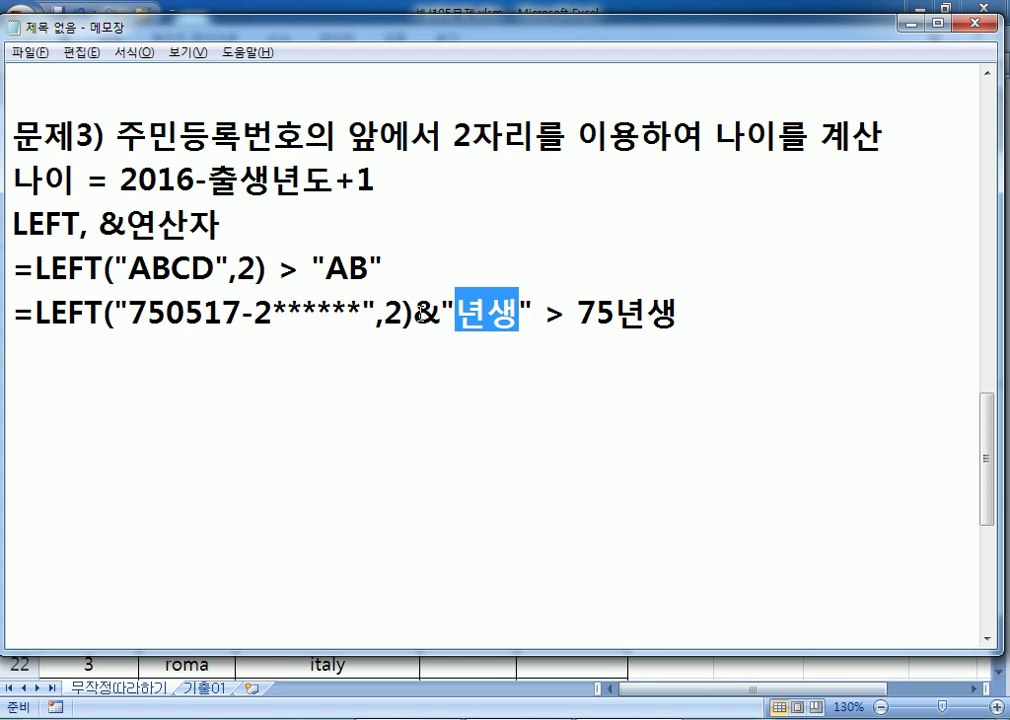
pyautogui.moveTo(418, 316); pyautogui.dragTo(442, 316)
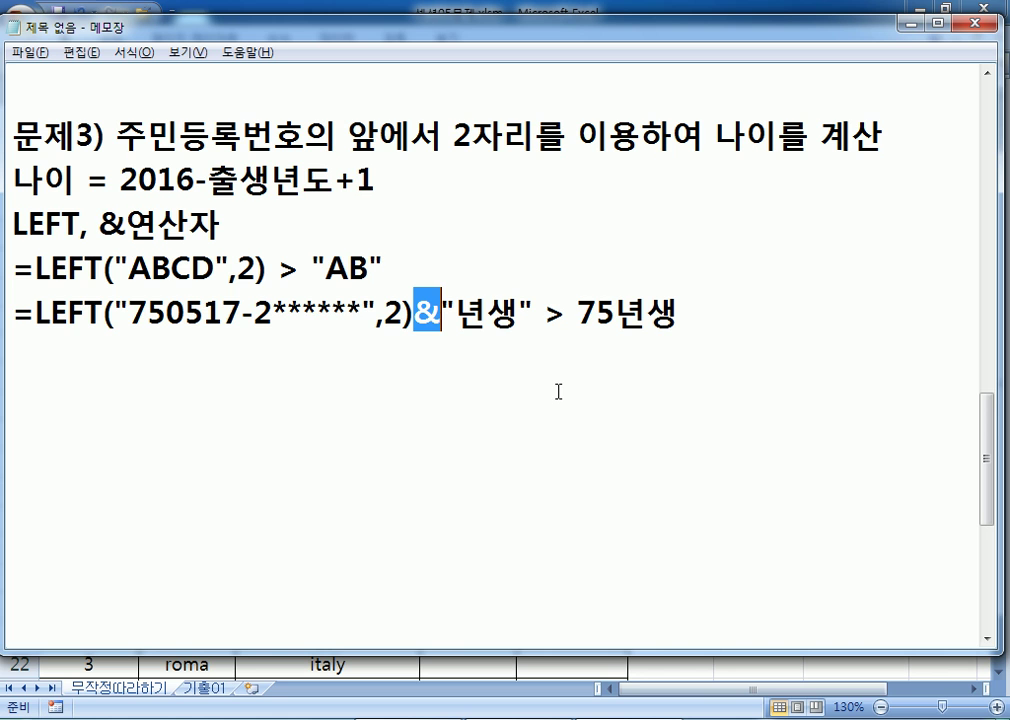
pyautogui.moveTo(14, 303); pyautogui.dragTo(16, 338)
pyautogui.hotkey('ctrl', 'c')
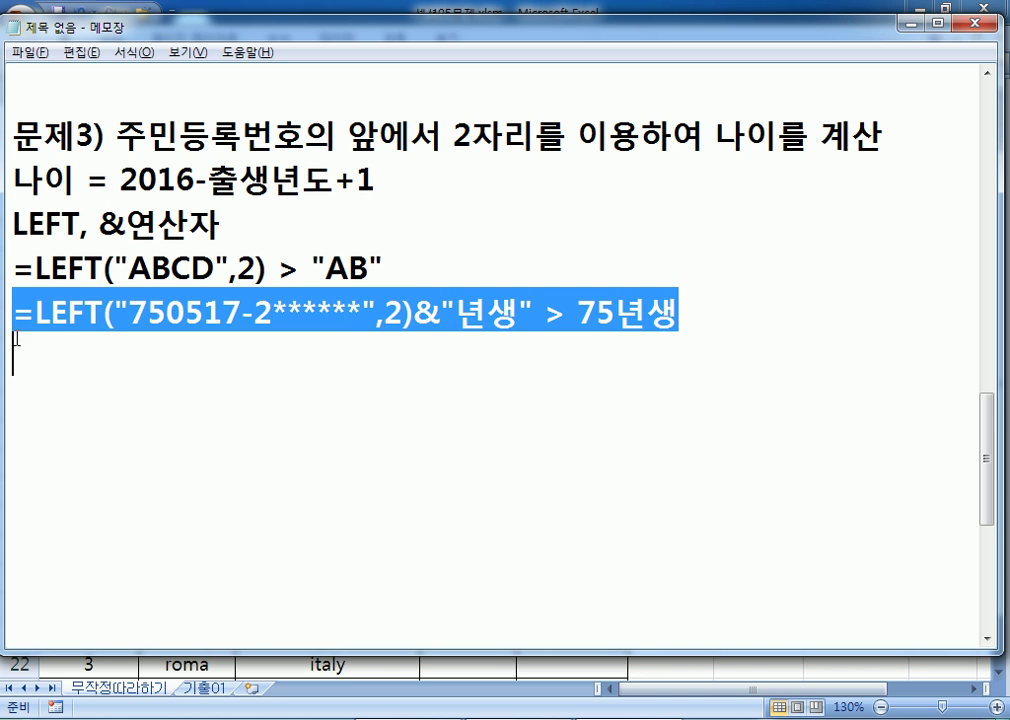
# Paste a copy of the example and change it to "19"&LEFT(…,2)&"년생" > 1975년생
pyautogui.click(58, 350)
pyautogui.hotkey('ctrl', 'v')
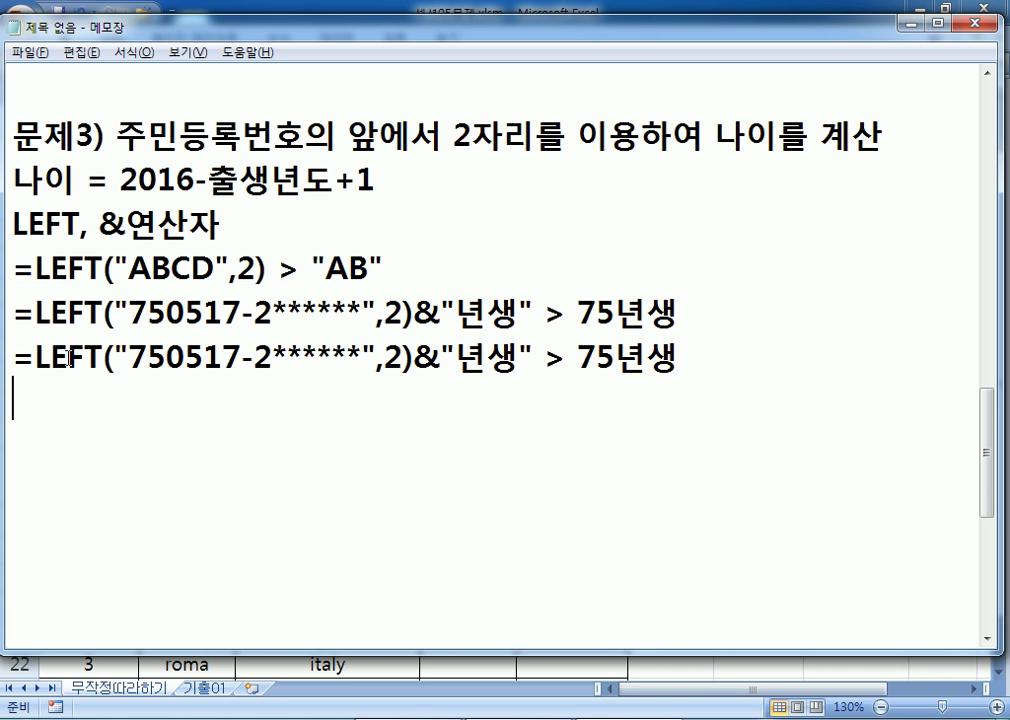
pyautogui.click(37, 355)
pyautogui.write('"19"&')
pyautogui.press('End')
pyautogui.press('Left')
pyautogui.press('Left')
pyautogui.press('Left')
pyautogui.press('Left')
pyautogui.write('19')
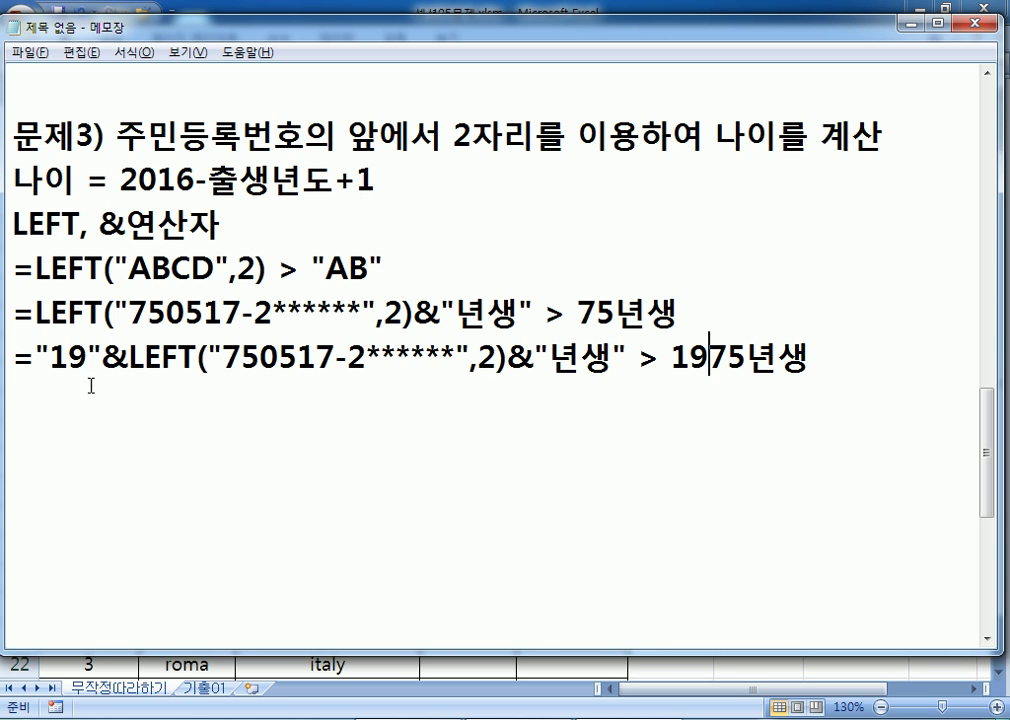
# Highlight the added 19 prefix and the extracted 75 in the new line
pyautogui.moveTo(50, 358); pyautogui.dragTo(89, 360)
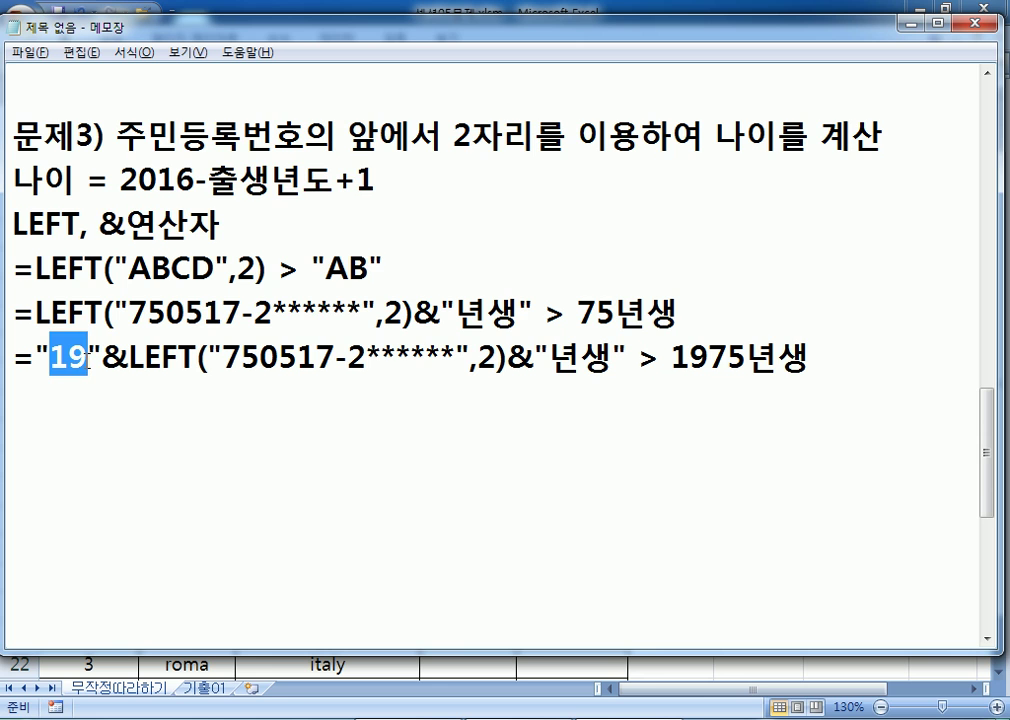
pyautogui.moveTo(222, 358); pyautogui.dragTo(261, 358)
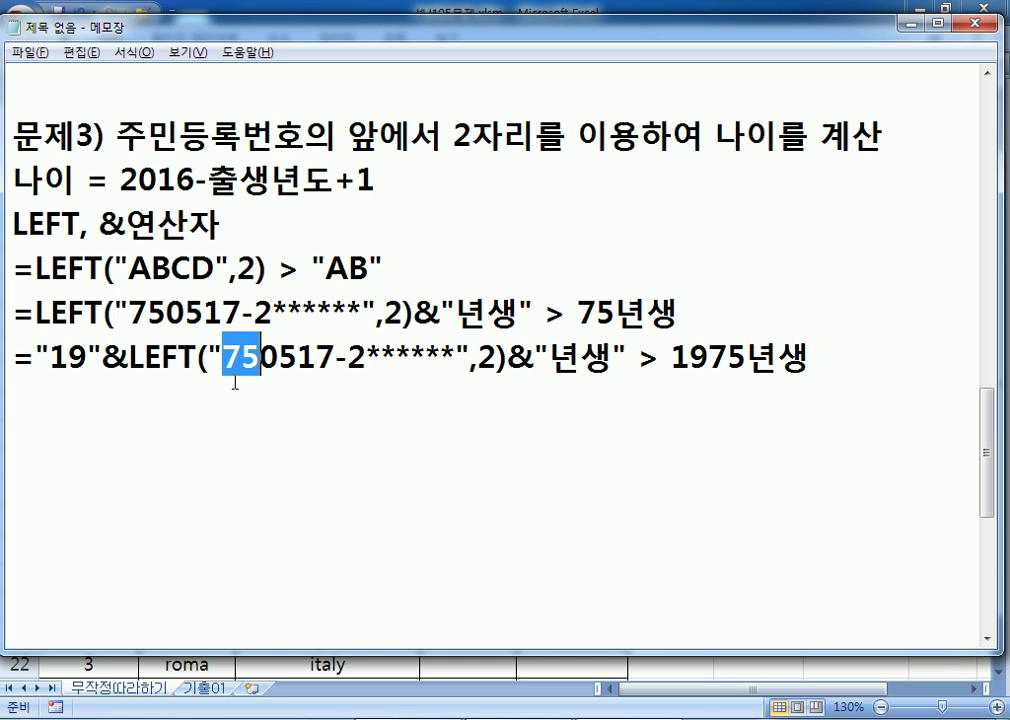
pyautogui.click(167, 384)
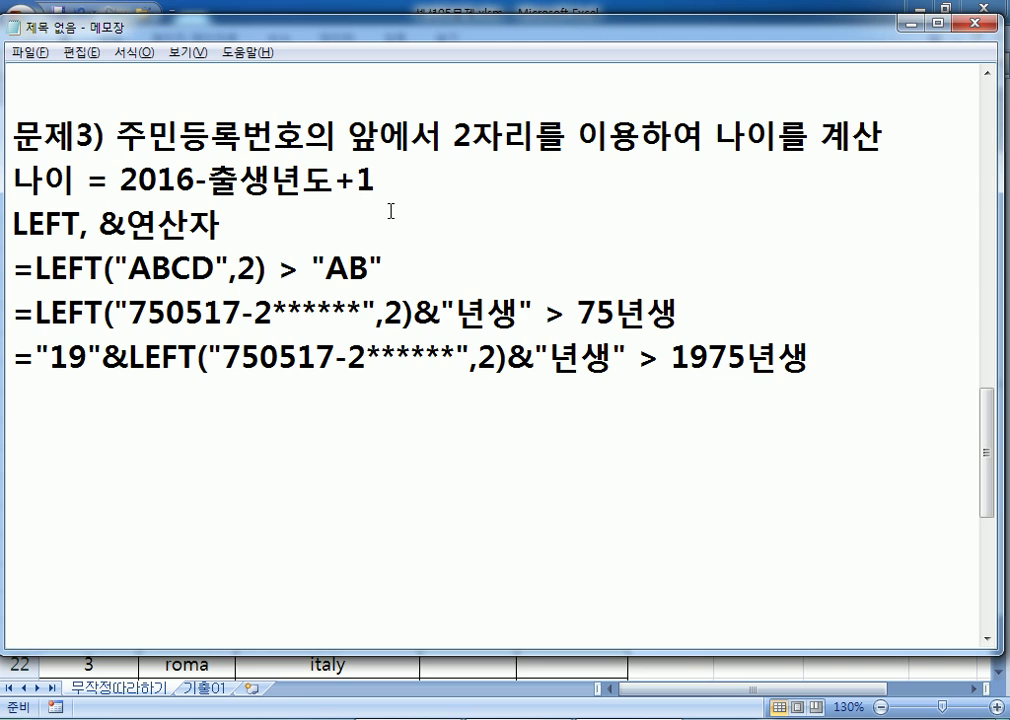
pyautogui.hotkey('alt', 'Tab')
# Copy cell C4's registration number from Excel into Notepad as a 'C4: ' line
pyautogui.click(305, 148)
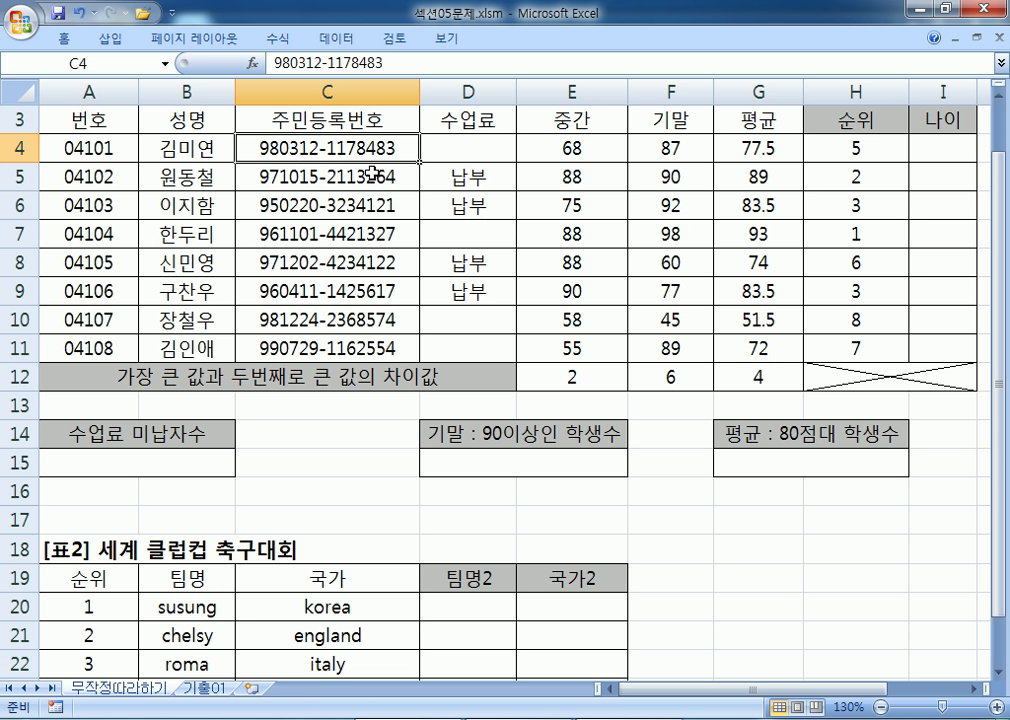
pyautogui.hotkey('ctrl', 'c')
pyautogui.hotkey('alt', 'Tab')
pyautogui.write('ㅊ4')
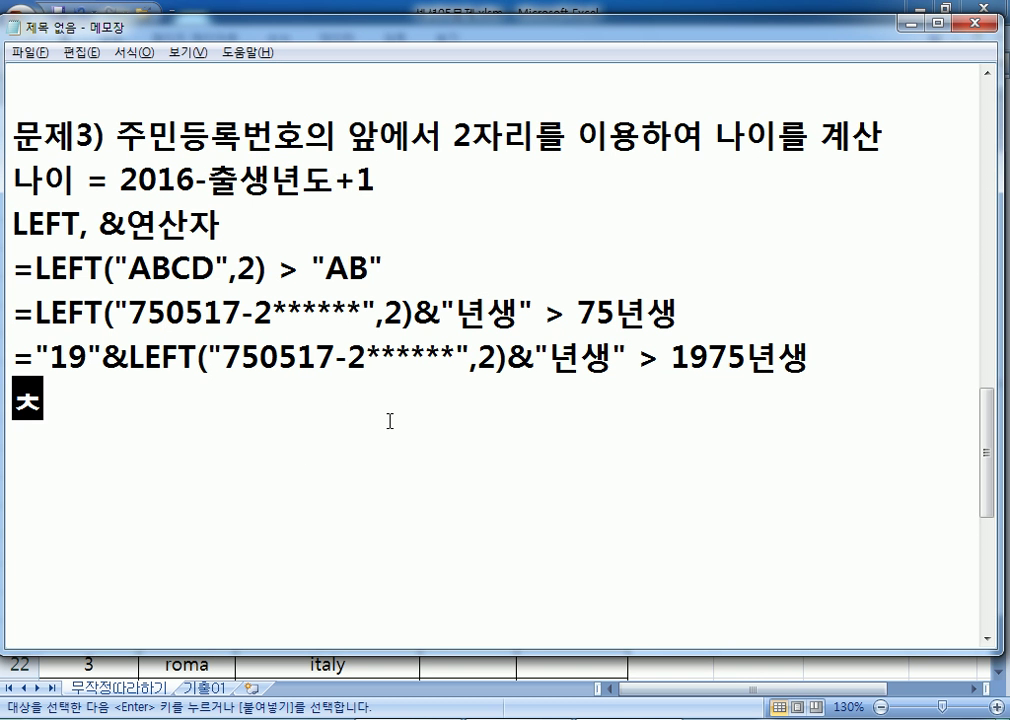
pyautogui.press('BackSpace')
pyautogui.press('BackSpace')
pyautogui.press('Hangul')
pyautogui.write('C4')
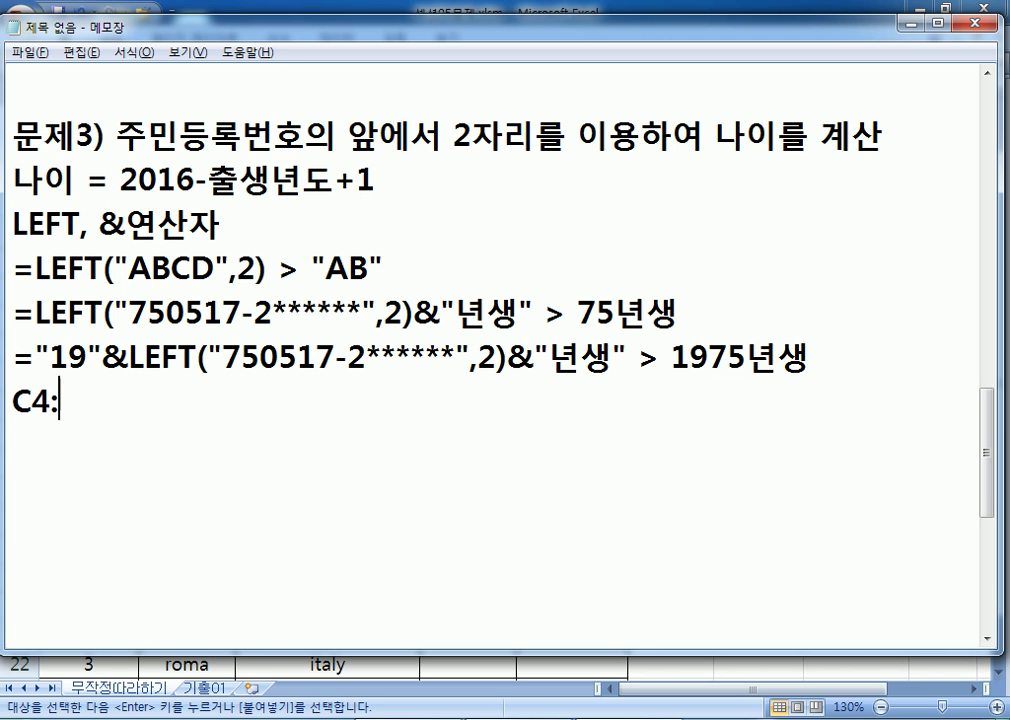
pyautogui.write(':')
pyautogui.hotkey('ctrl', 'v')
pyautogui.click(57, 401)
pyautogui.press('Right')
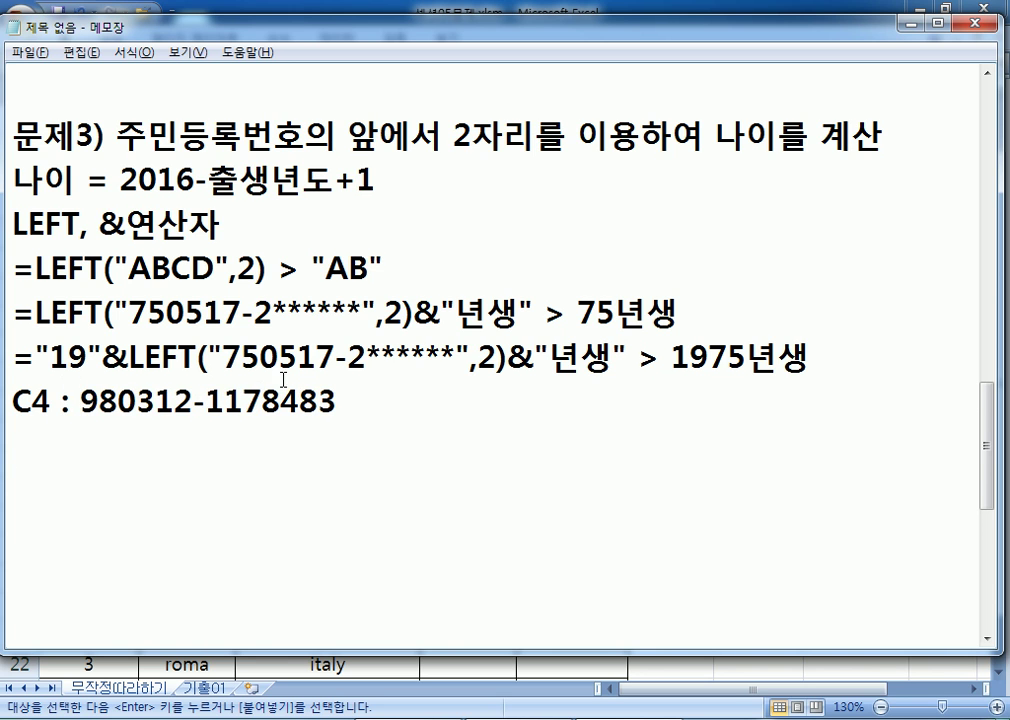
pyautogui.scroll(-2, 255, 318)
pyautogui.scroll(1, 205, 238)
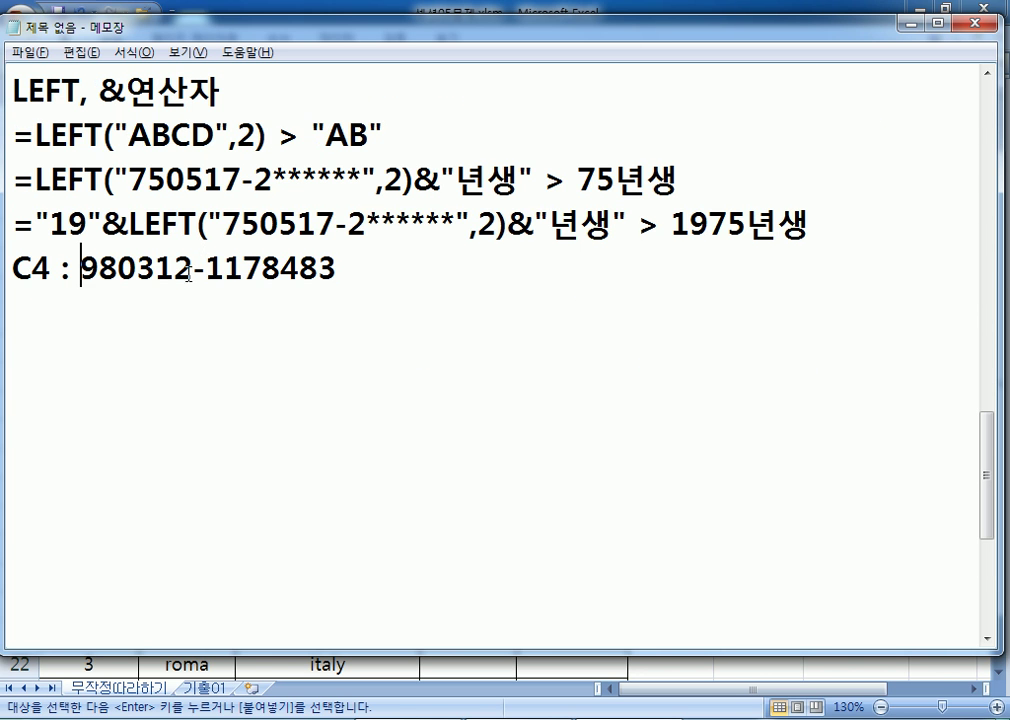
# Add '=2016-98+1 X' and '=2016-1998+1 O' on separate lines below it
pyautogui.click(310, 311)
pyautogui.write('=2016-98')
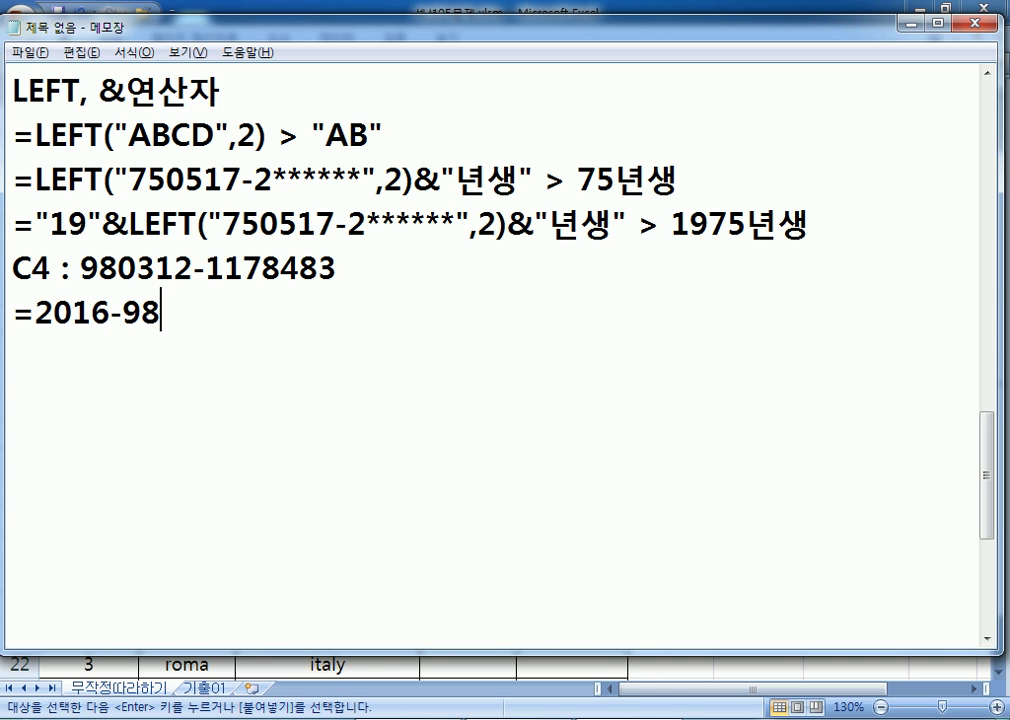
pyautogui.write('+1')
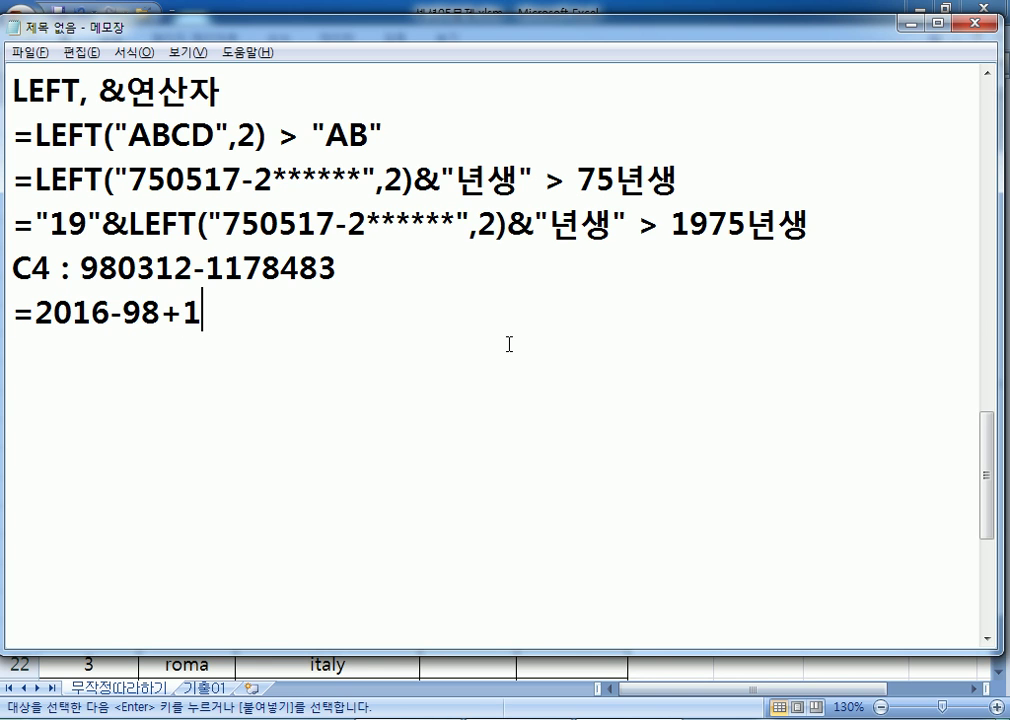
pyautogui.write(' X')
pyautogui.press('Return')
pyautogui.write('=')
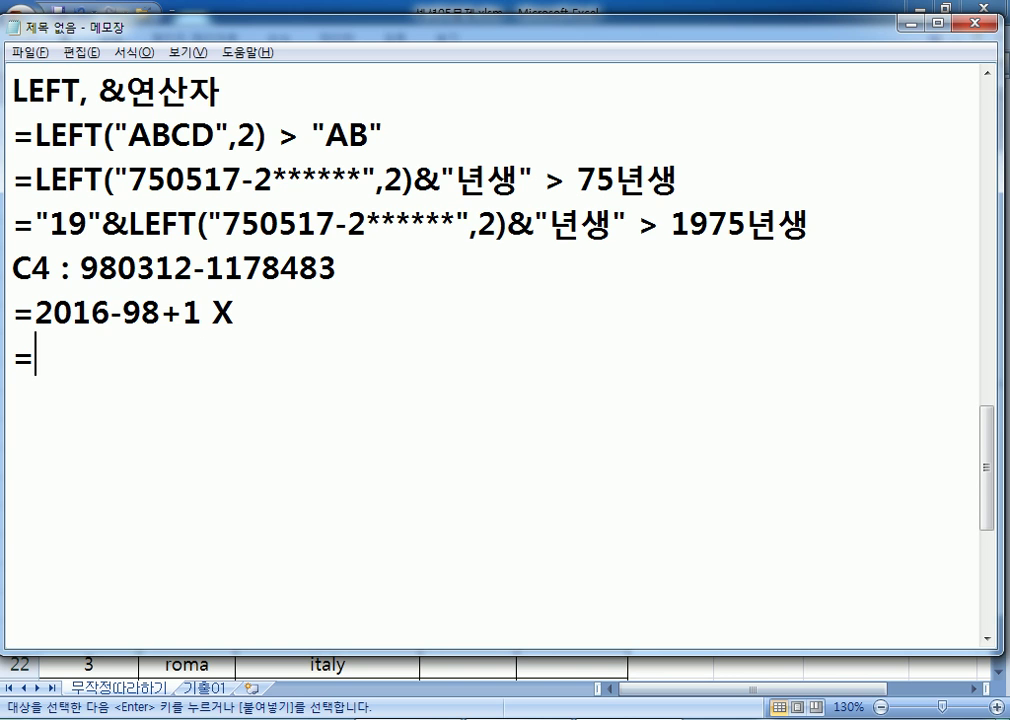
pyautogui.write('2016-19')
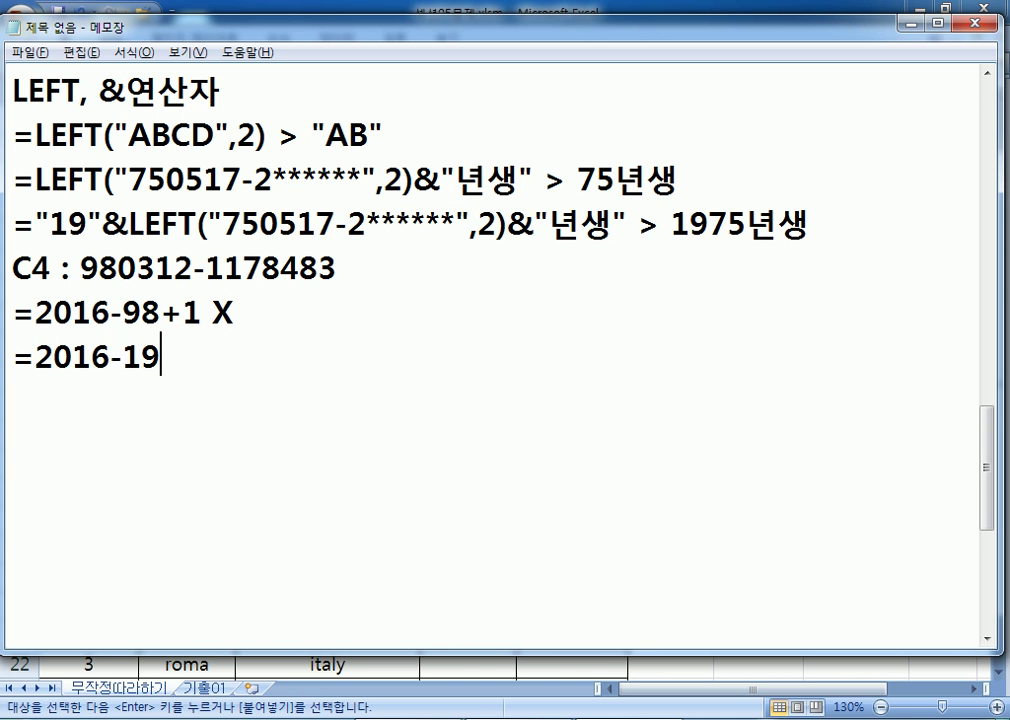
pyautogui.write('98+1 O')
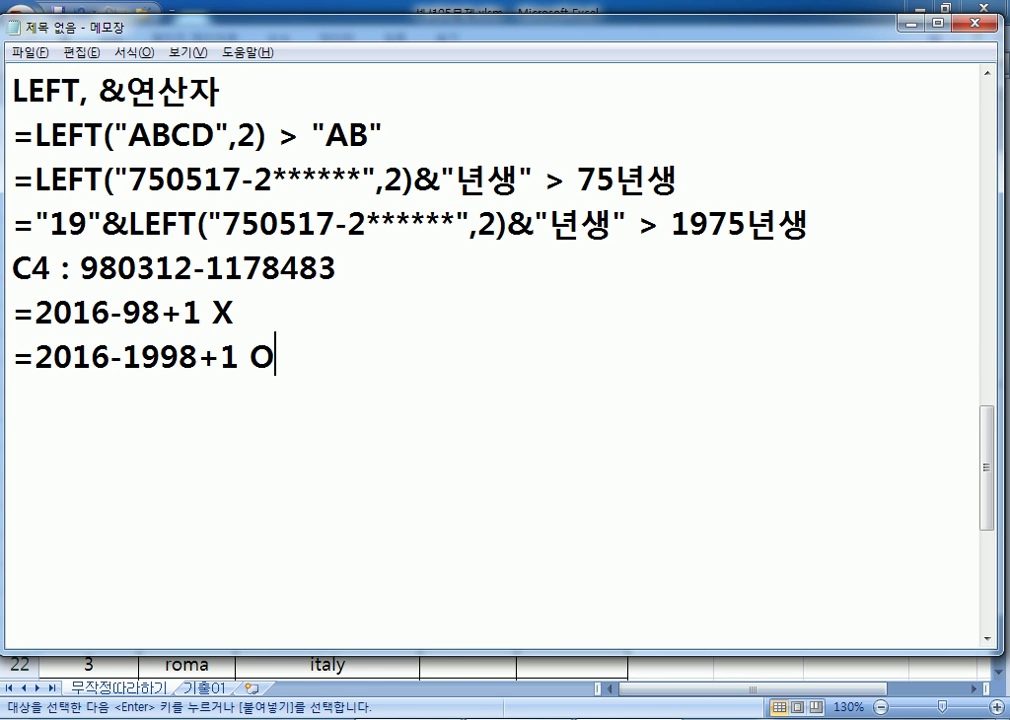
pyautogui.press('Return')
pyautogui.scroll(1, 62, 165)
pyautogui.moveTo(120, 180); pyautogui.dragTo(302, 180)
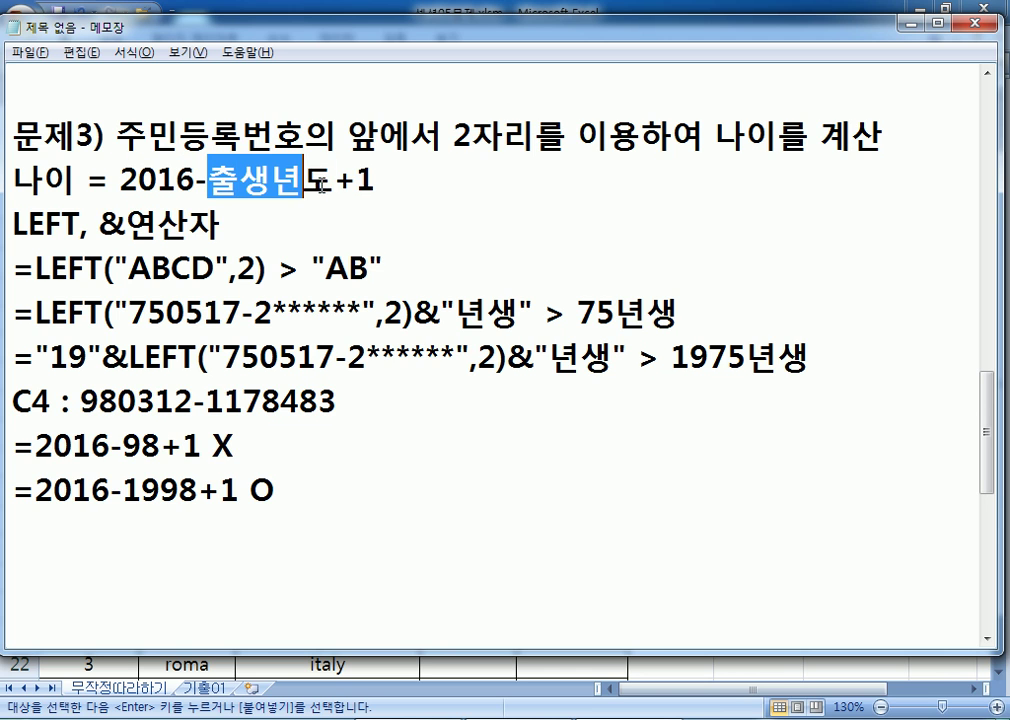
pyautogui.click(90, 398)
pyautogui.moveTo(91, 398); pyautogui.dragTo(118, 400)
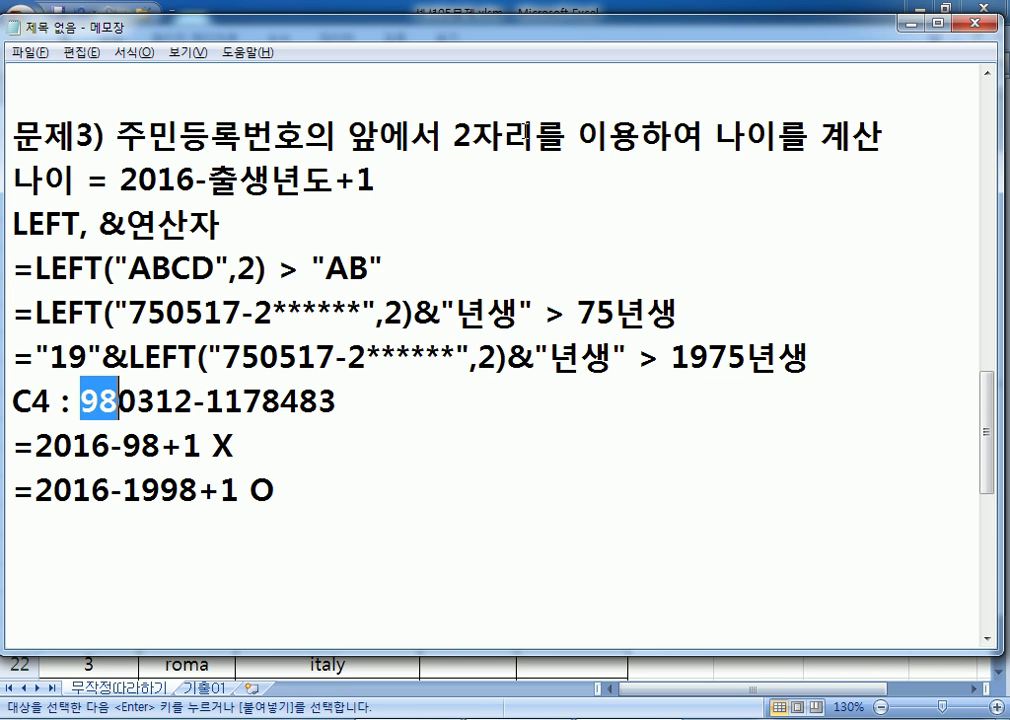
pyautogui.scroll(-1, 505, 142)
pyautogui.moveTo(123, 313); pyautogui.dragTo(160, 313)
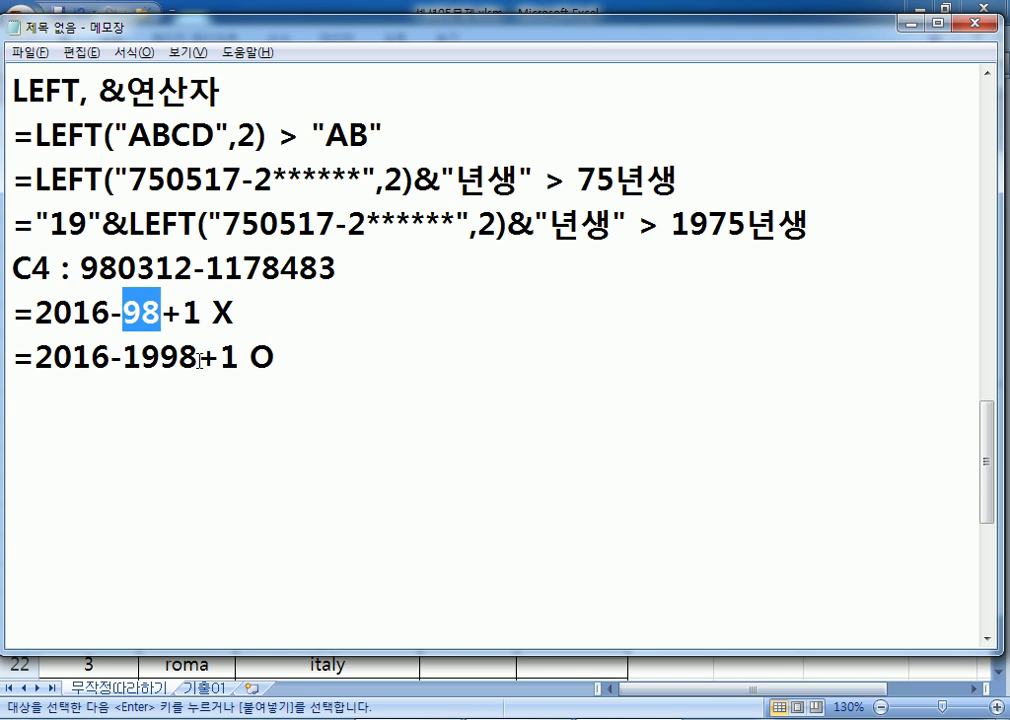
pyautogui.moveTo(161, 313); pyautogui.dragTo(212, 313)
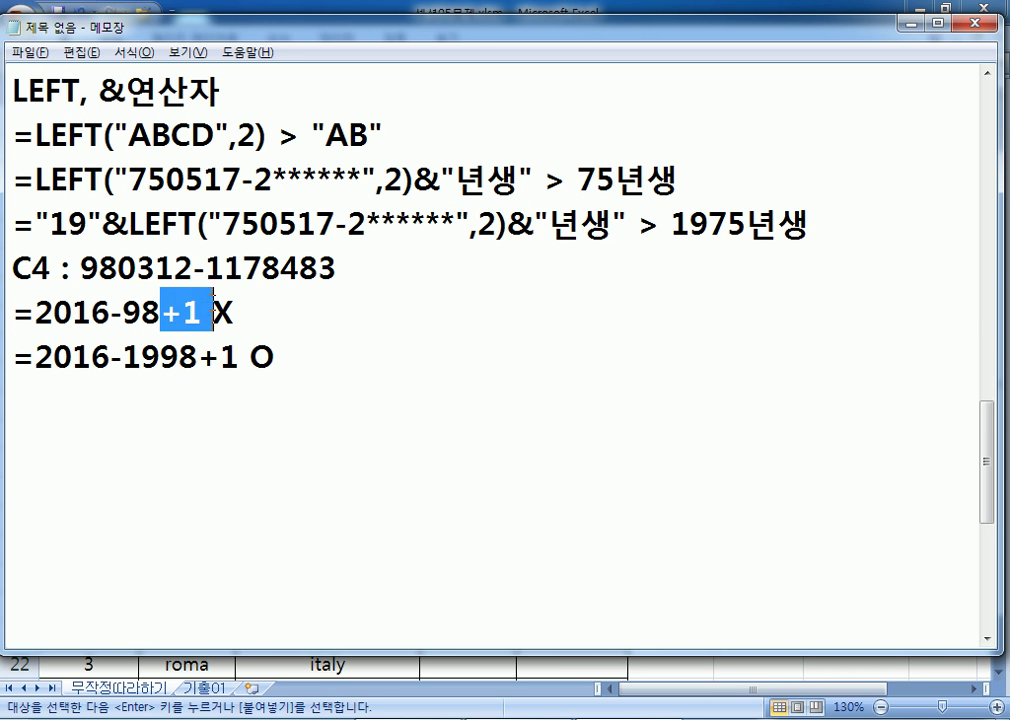
pyautogui.scroll(2, 212, 313)
pyautogui.moveTo(335, 313); pyautogui.dragTo(376, 313)
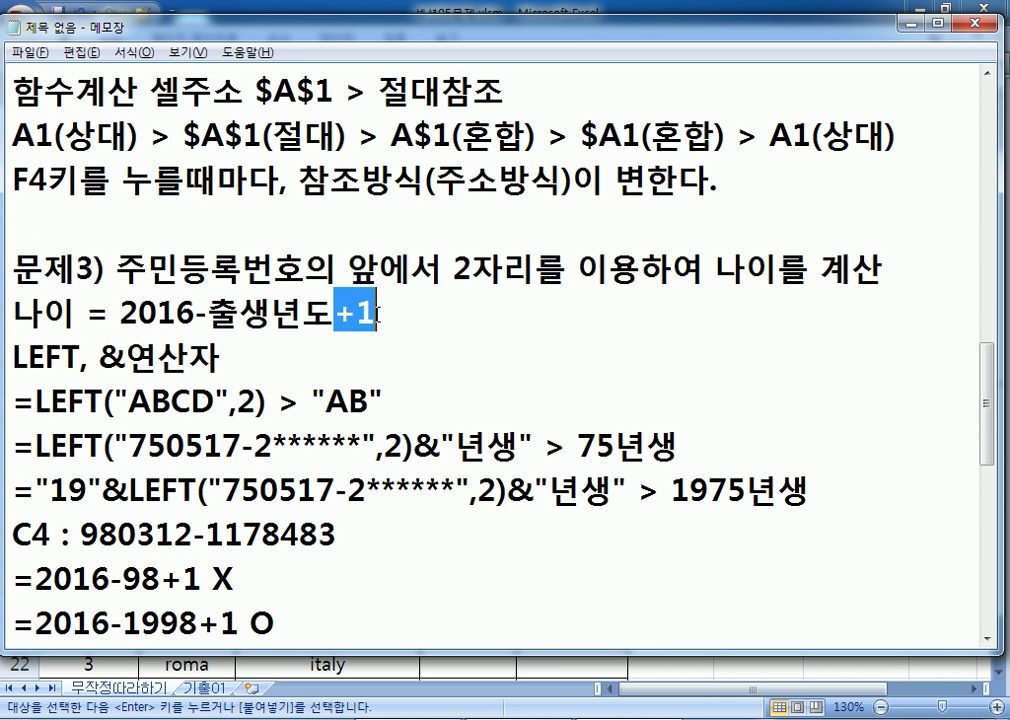
pyautogui.scroll(-1, 297, 245)
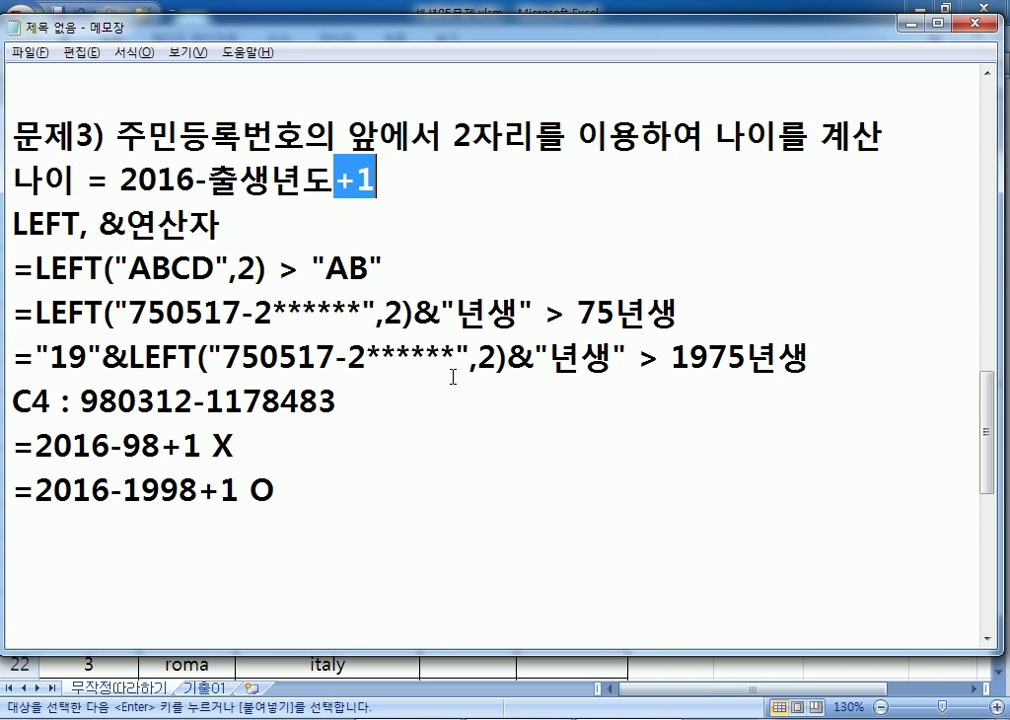
pyautogui.scroll(-1, 216, 348)
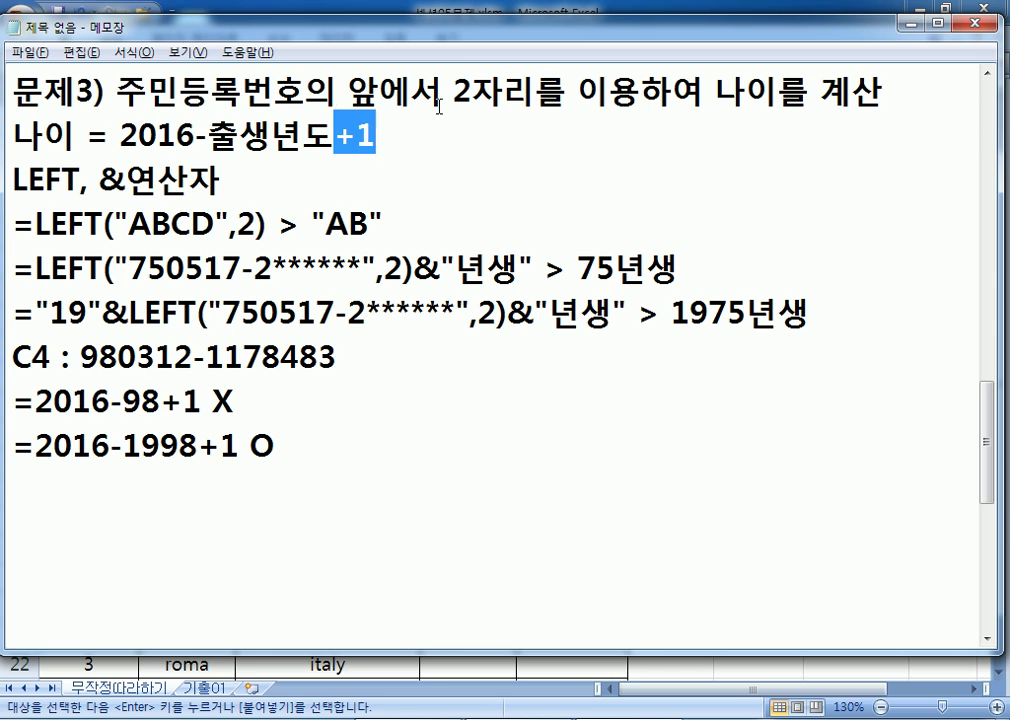
pyautogui.moveTo(453, 92); pyautogui.dragTo(539, 92)
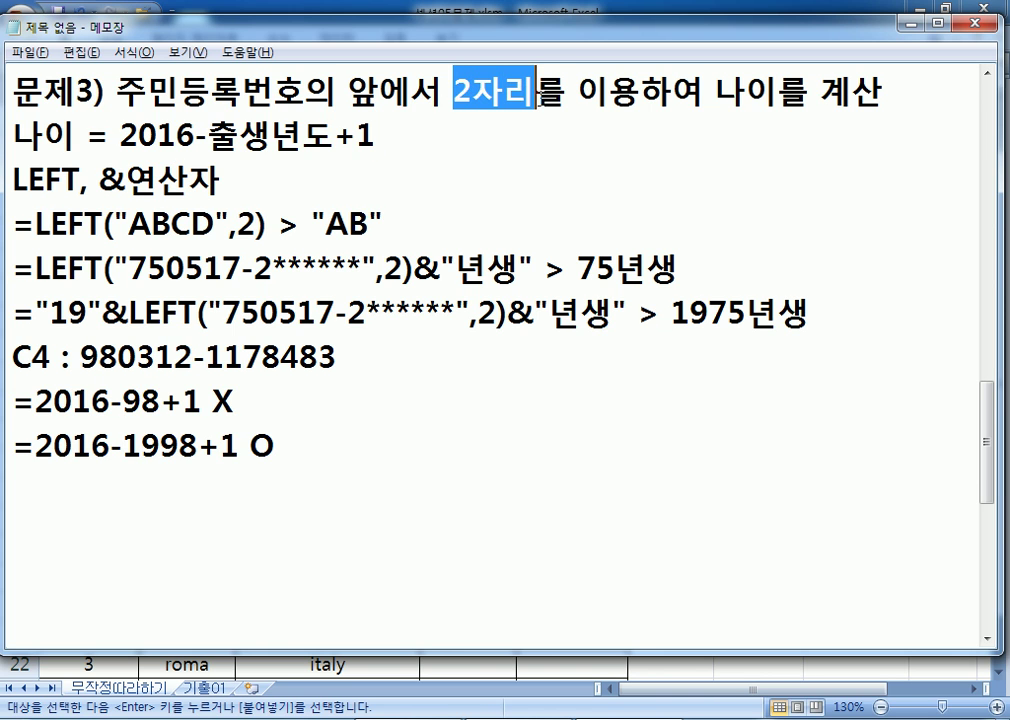
pyautogui.moveTo(72, 356); pyautogui.dragTo(121, 356)
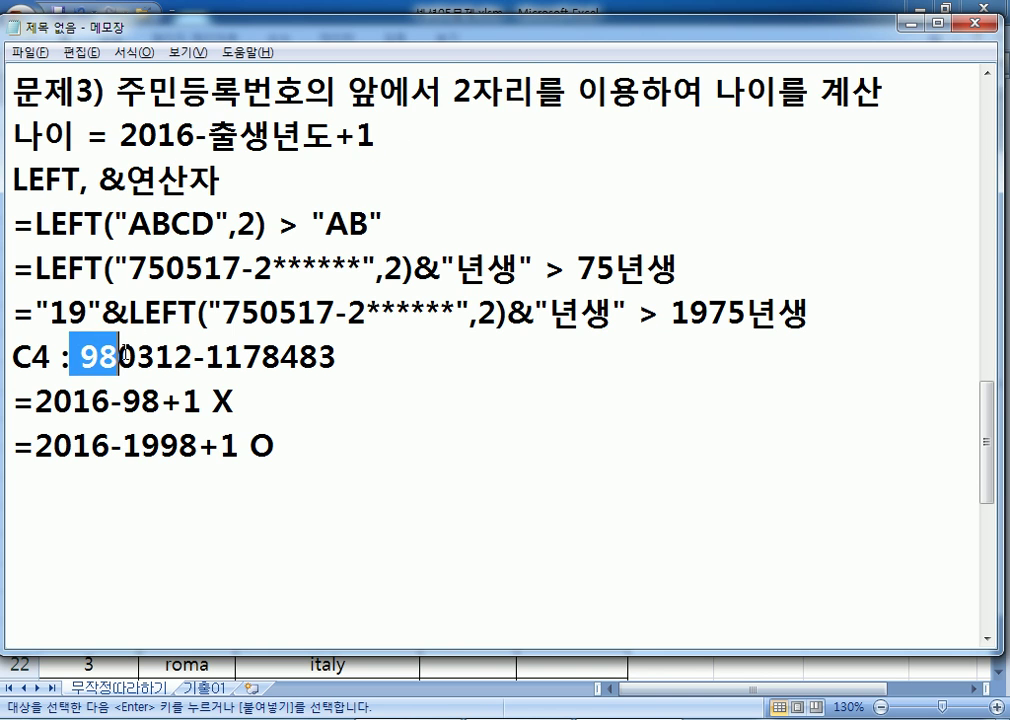
pyautogui.click(121, 358)
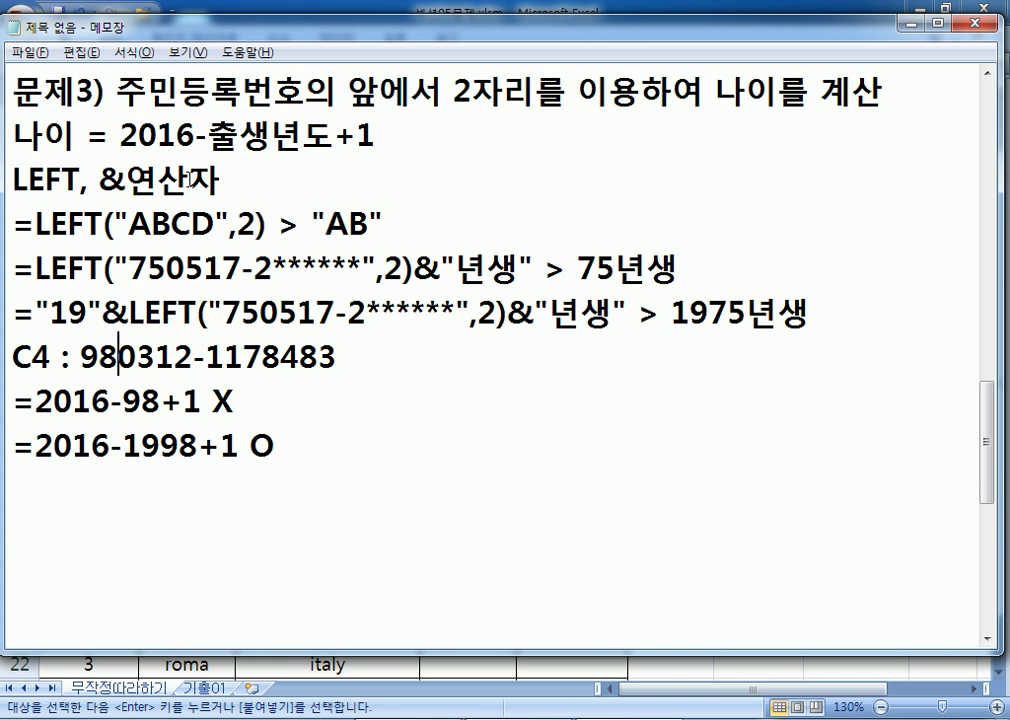
pyautogui.moveTo(98, 178); pyautogui.dragTo(220, 178)
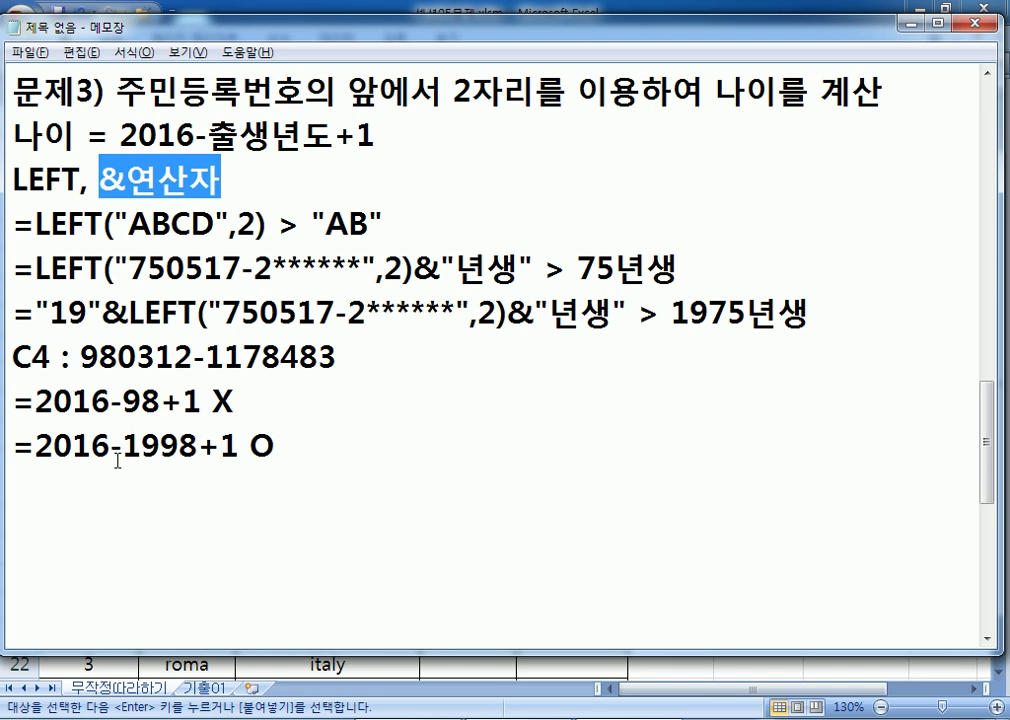
pyautogui.moveTo(124, 446); pyautogui.dragTo(160, 446)
pyautogui.moveTo(47, 317)
pyautogui.mouseDown()
pyautogui.moveTo(110, 316)
pyautogui.moveTo(36, 316)
pyautogui.mouseUp()
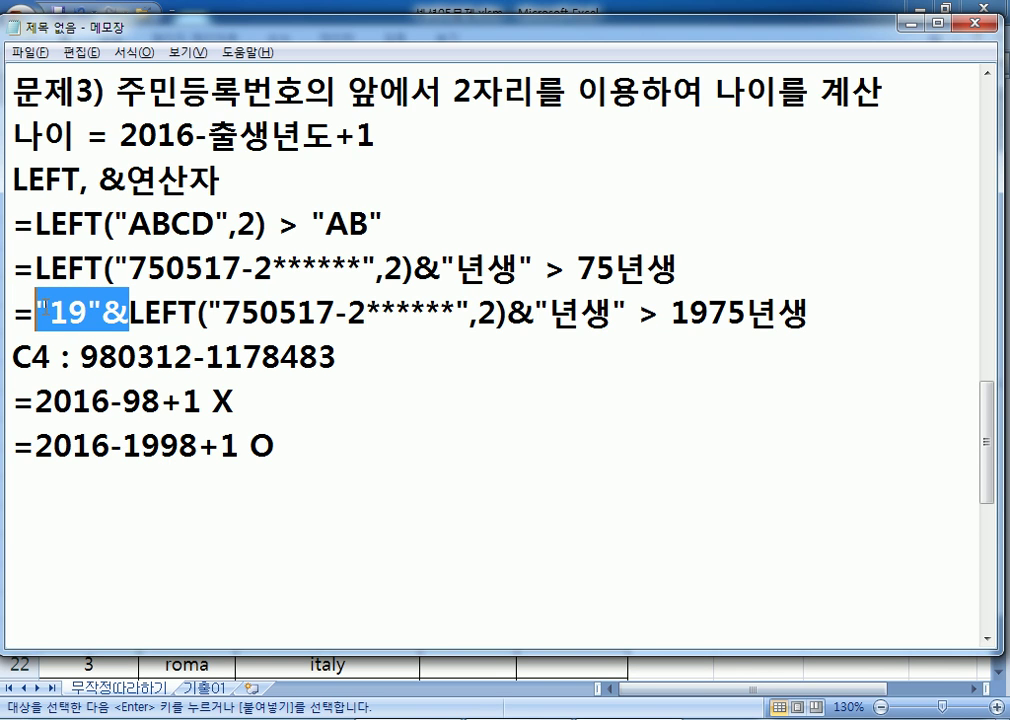
pyautogui.click(63, 483)
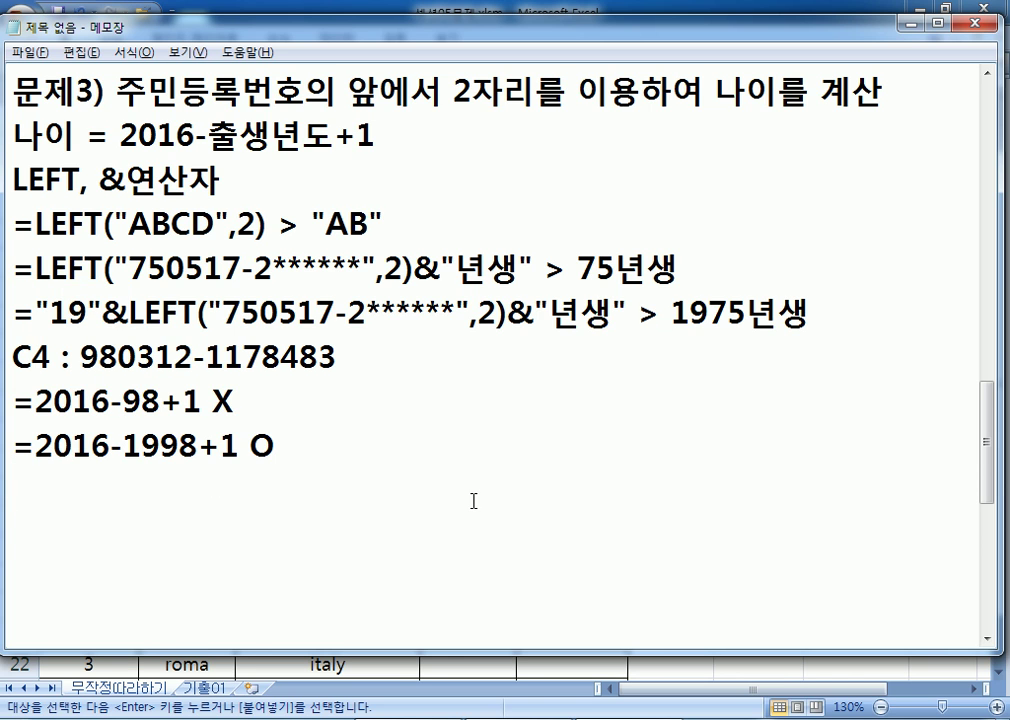
# Type =2016-"19"&98, wrap "19"&98 in parentheses, and finish with +1 O
pyautogui.write('=20')
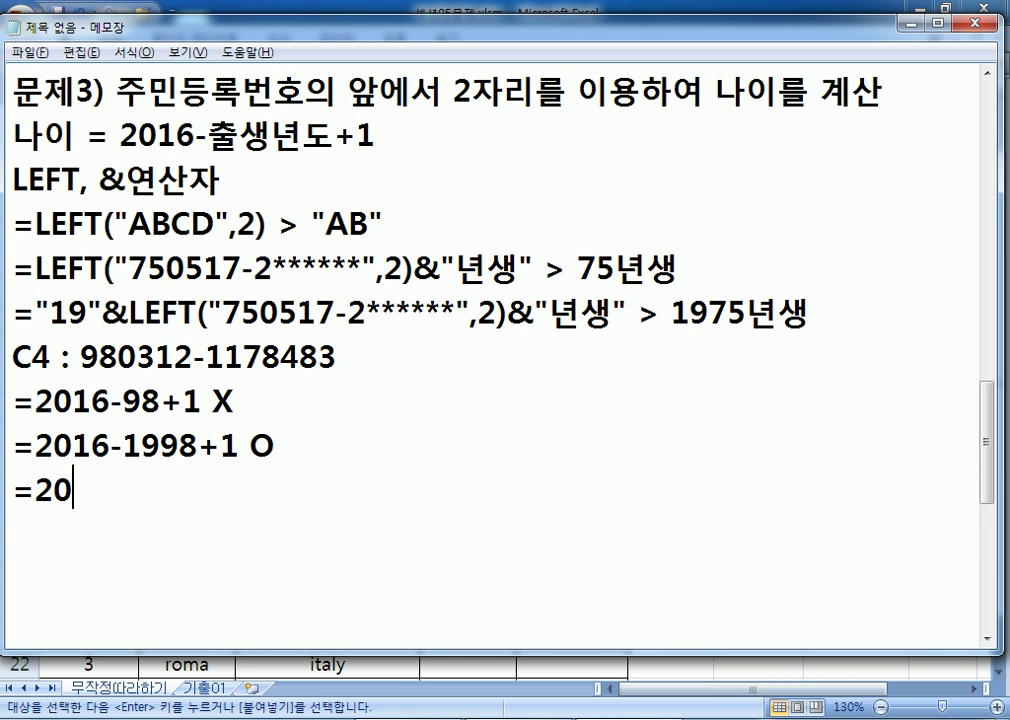
pyautogui.write('16-')
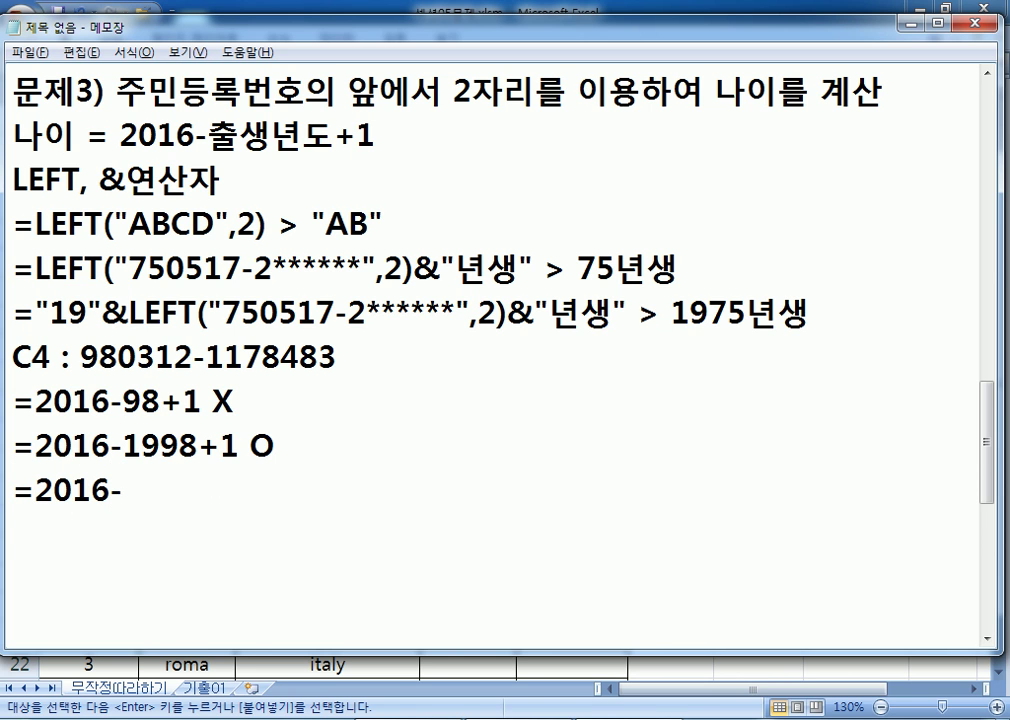
pyautogui.write('"19"&')
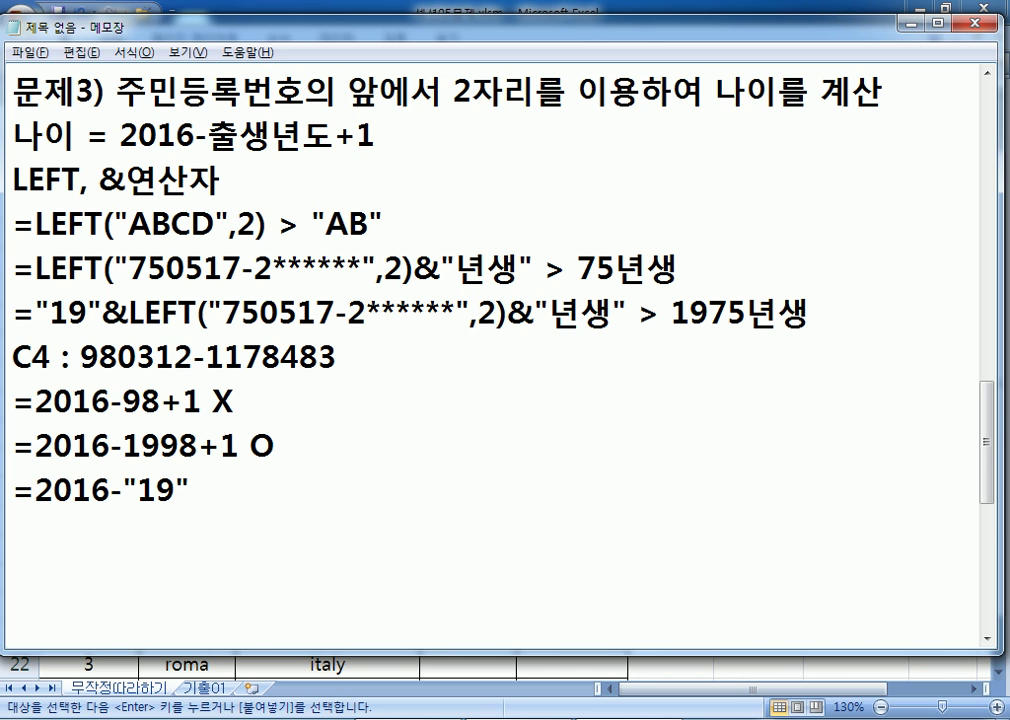
pyautogui.write('98')
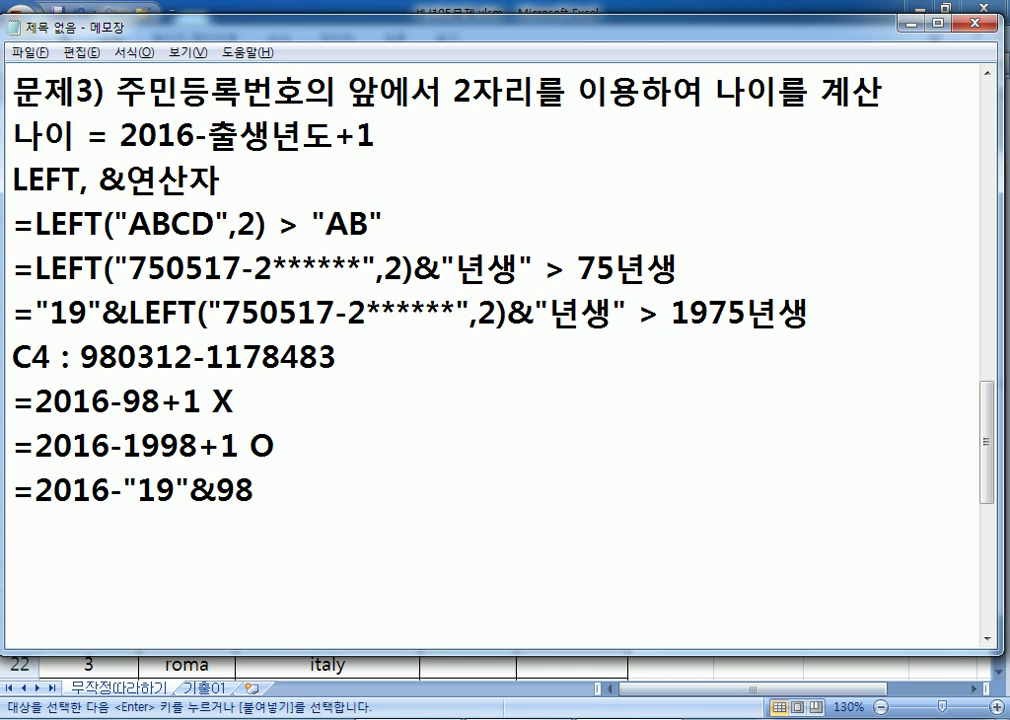
pyautogui.scroll(-2, 394, 519)
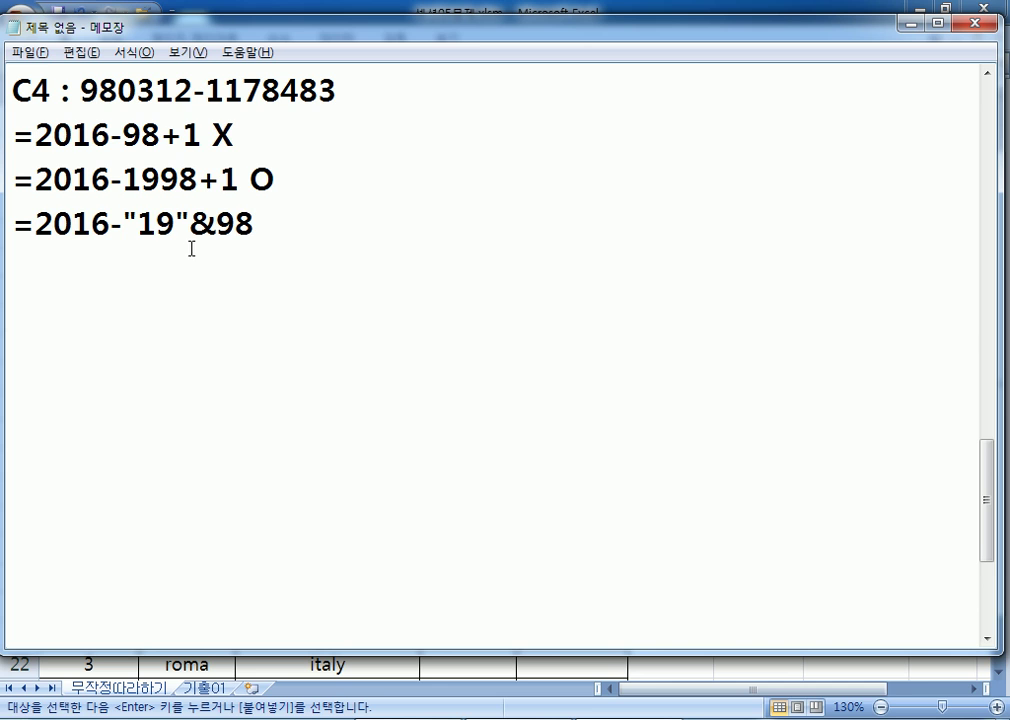
pyautogui.moveTo(122, 224); pyautogui.dragTo(258, 221)
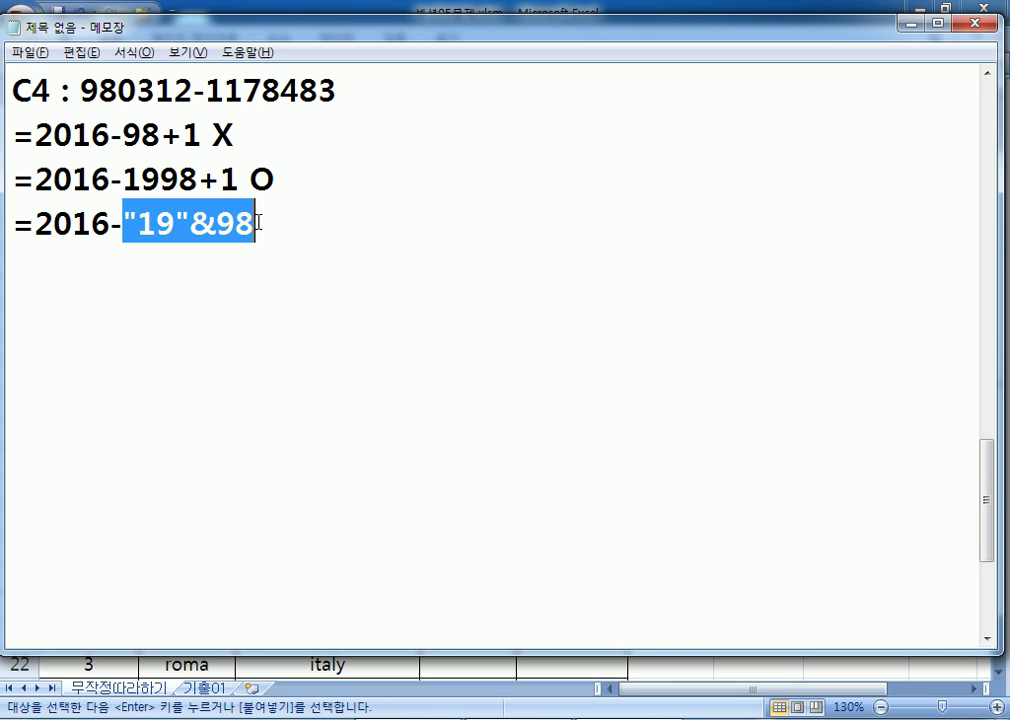
pyautogui.press('Left')
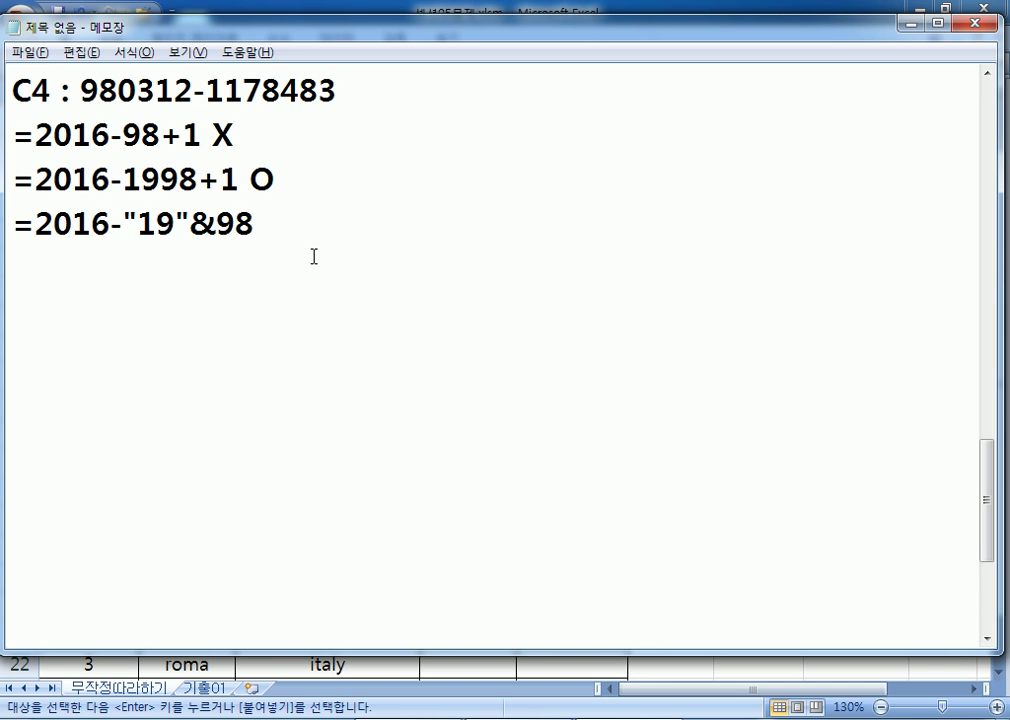
pyautogui.write('(')
pyautogui.click(266, 222)
pyautogui.write(')')
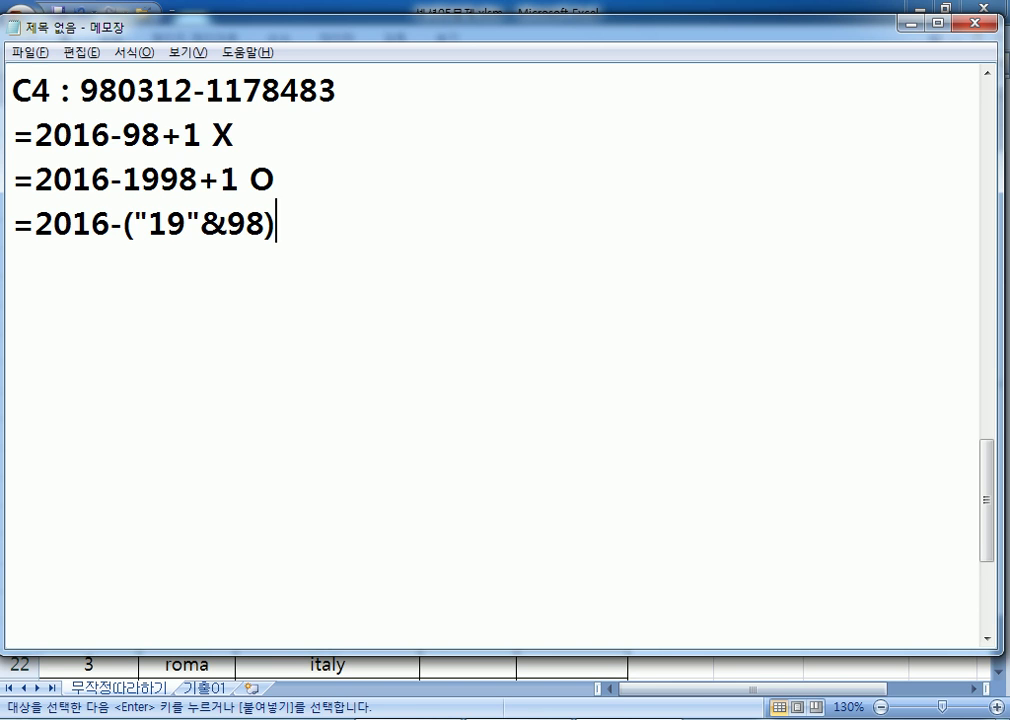
pyautogui.write('+1 O')
pyautogui.press('Return')
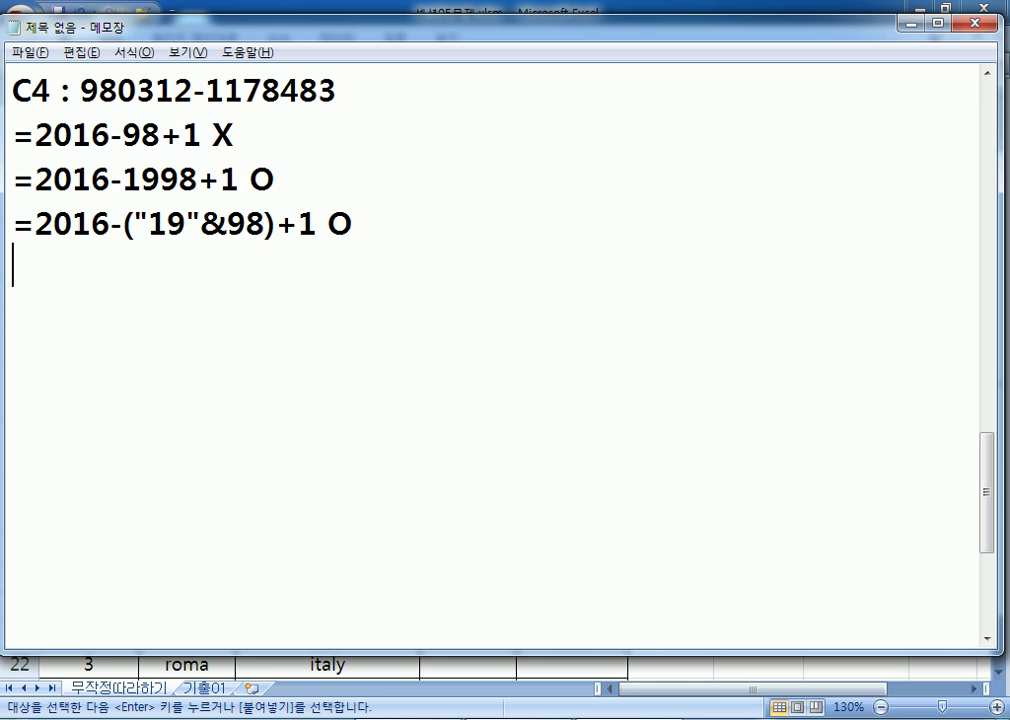
# Write =2016-("19"&LEFT(C4,2))+1 marked O
pyautogui.write('=2016-("19"&')
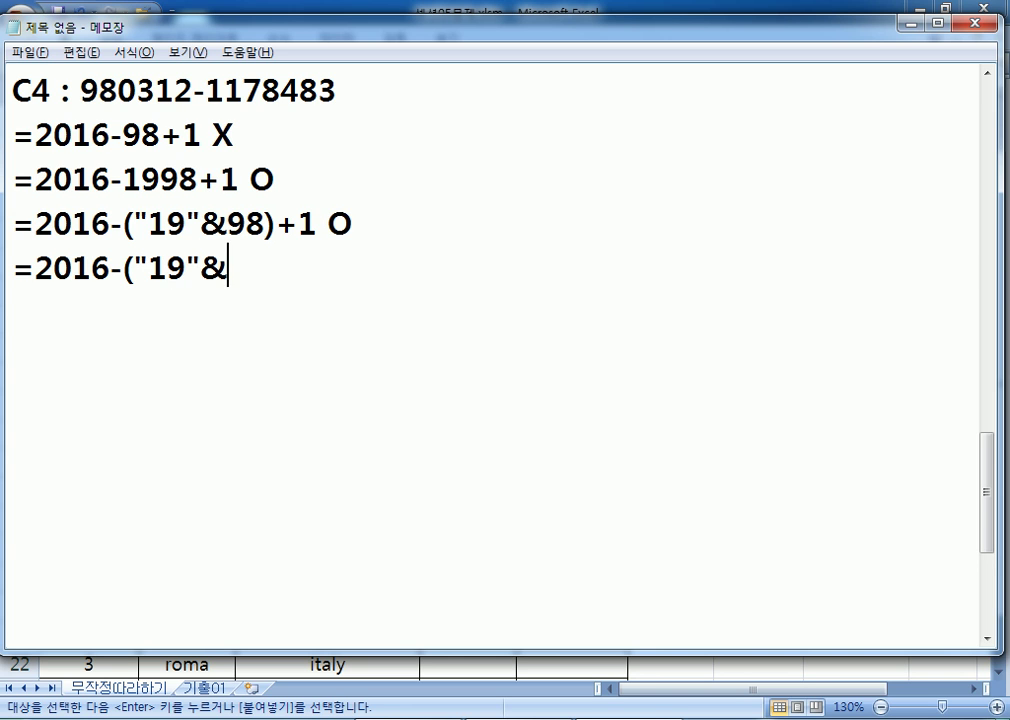
pyautogui.moveTo(88, 90); pyautogui.dragTo(243, 90)
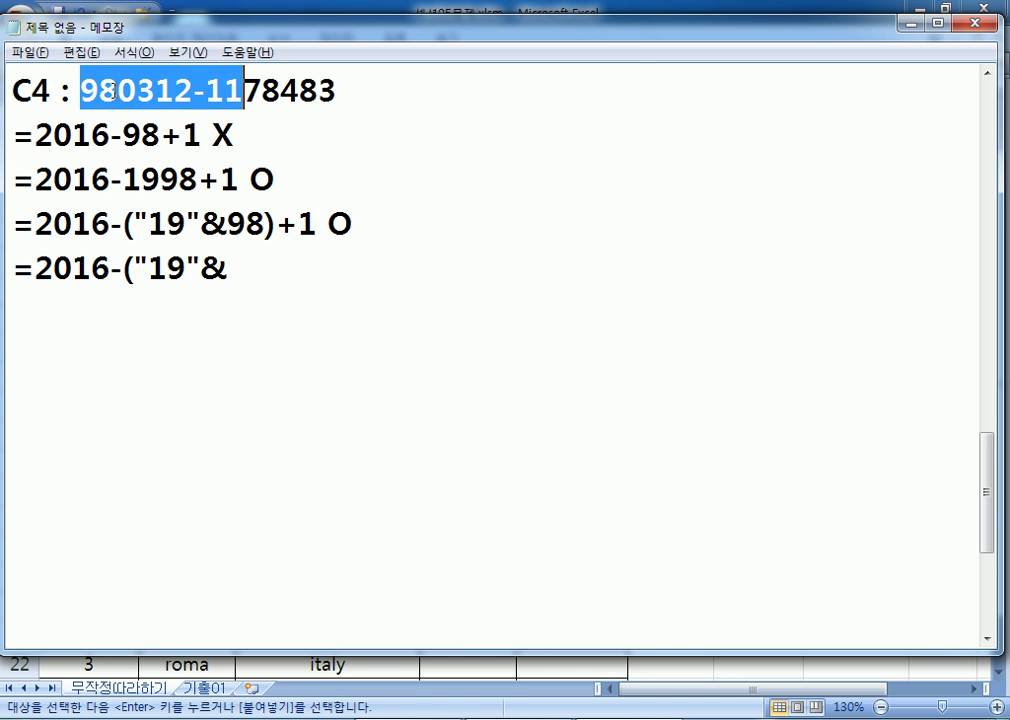
pyautogui.click(298, 273)
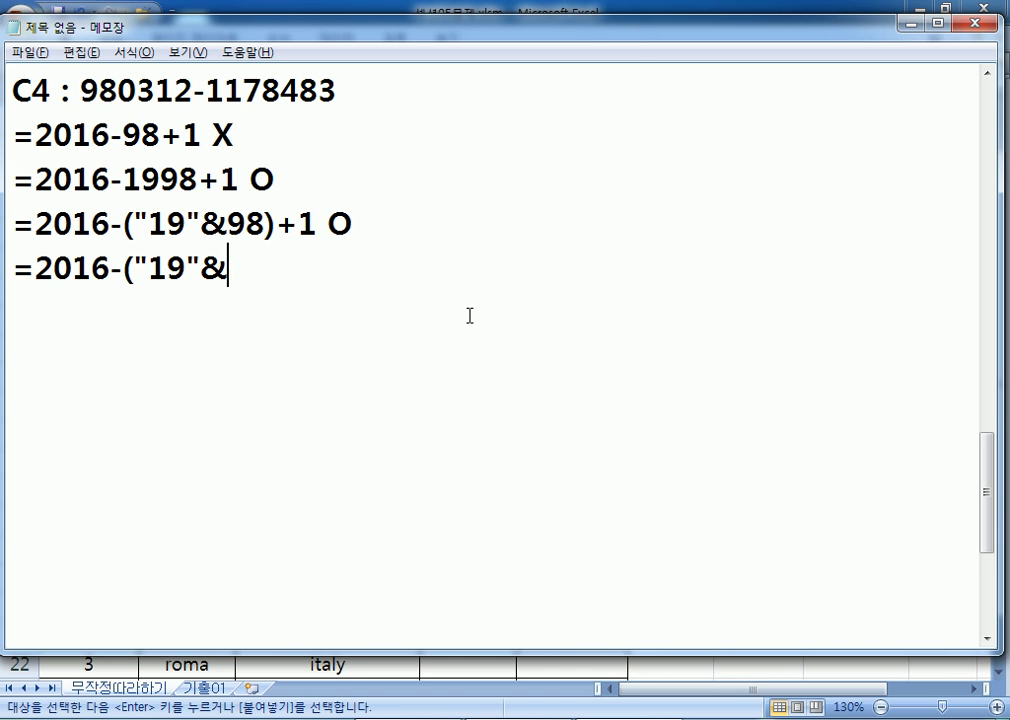
pyautogui.write('LEFT(')
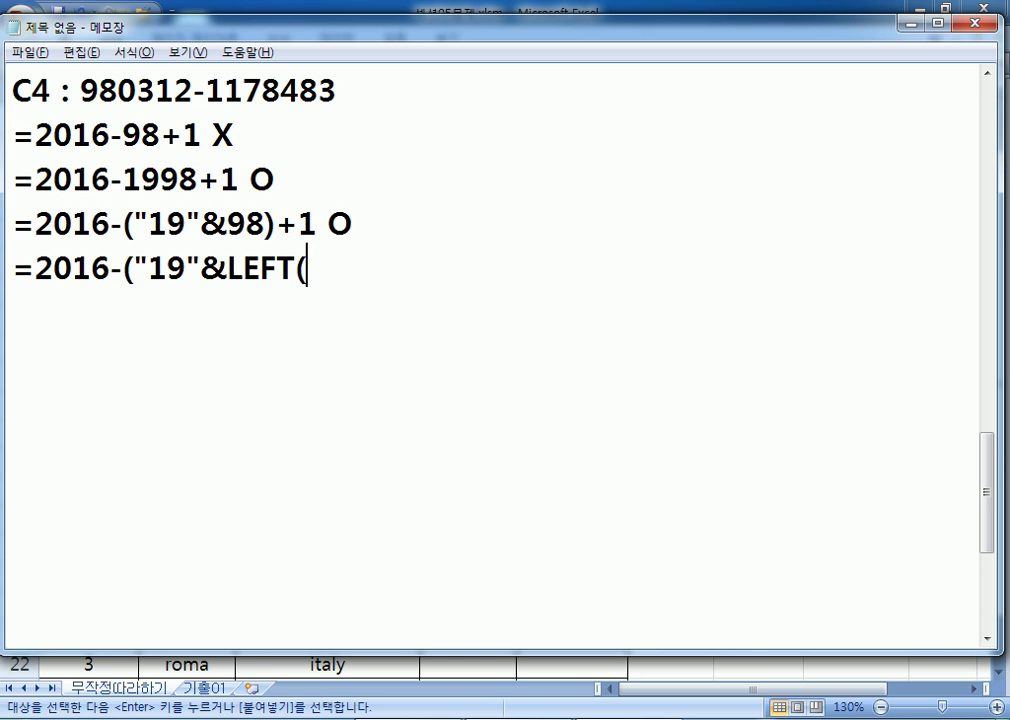
pyautogui.write('C4,')
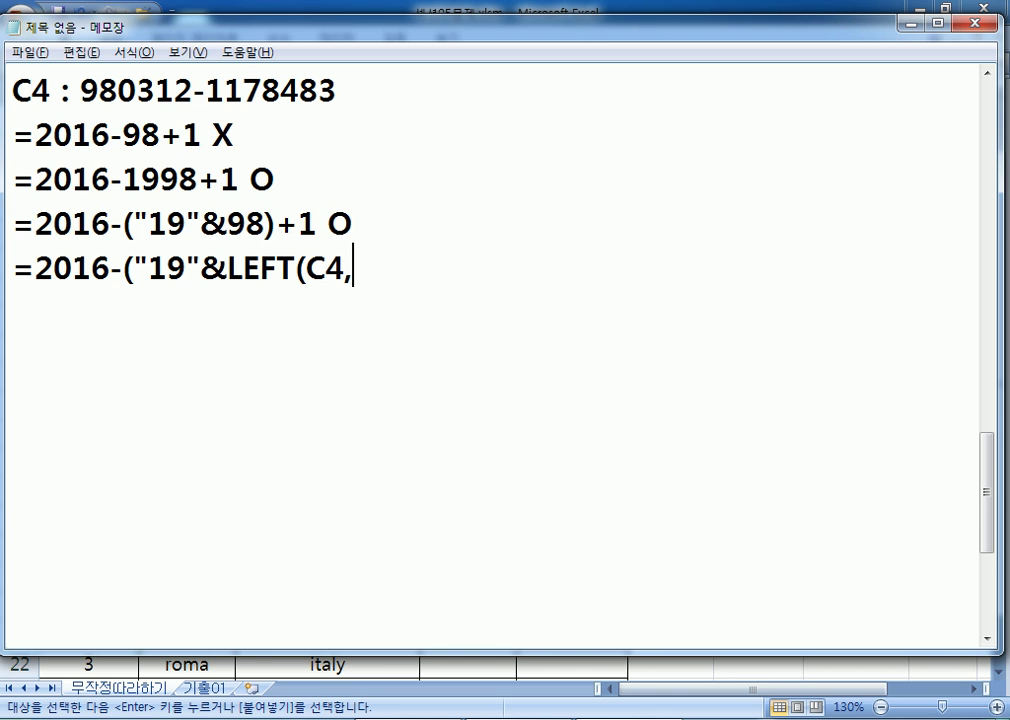
pyautogui.write('2))')
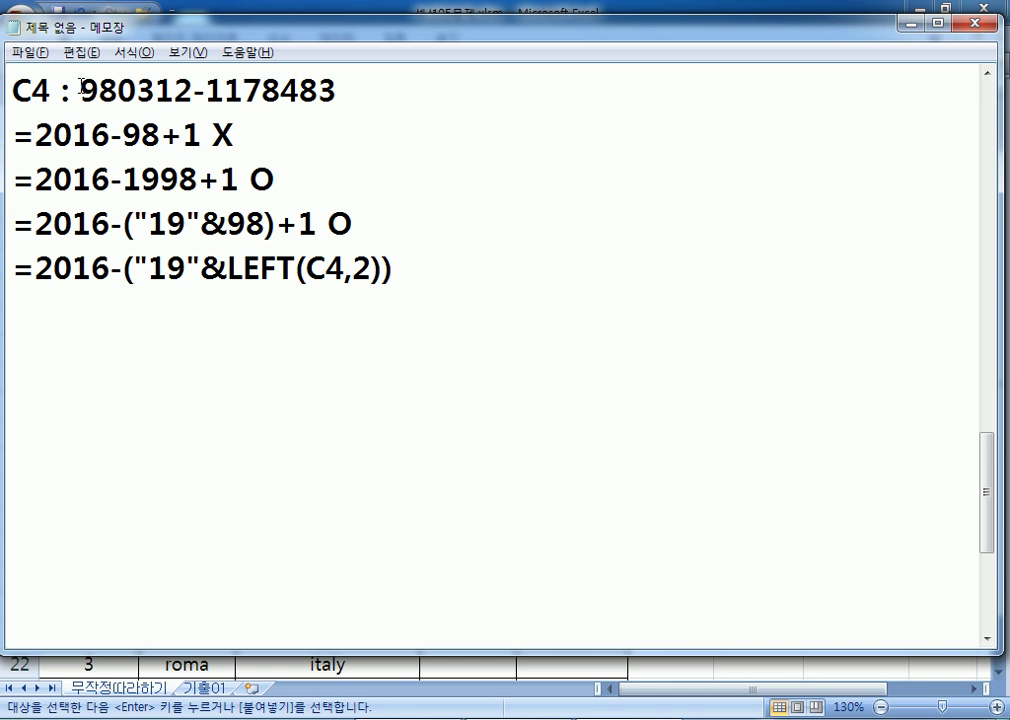
pyautogui.moveTo(80, 88); pyautogui.dragTo(117, 88)
pyautogui.click(509, 286)
pyautogui.write('+1 O')
pyautogui.press('Return')
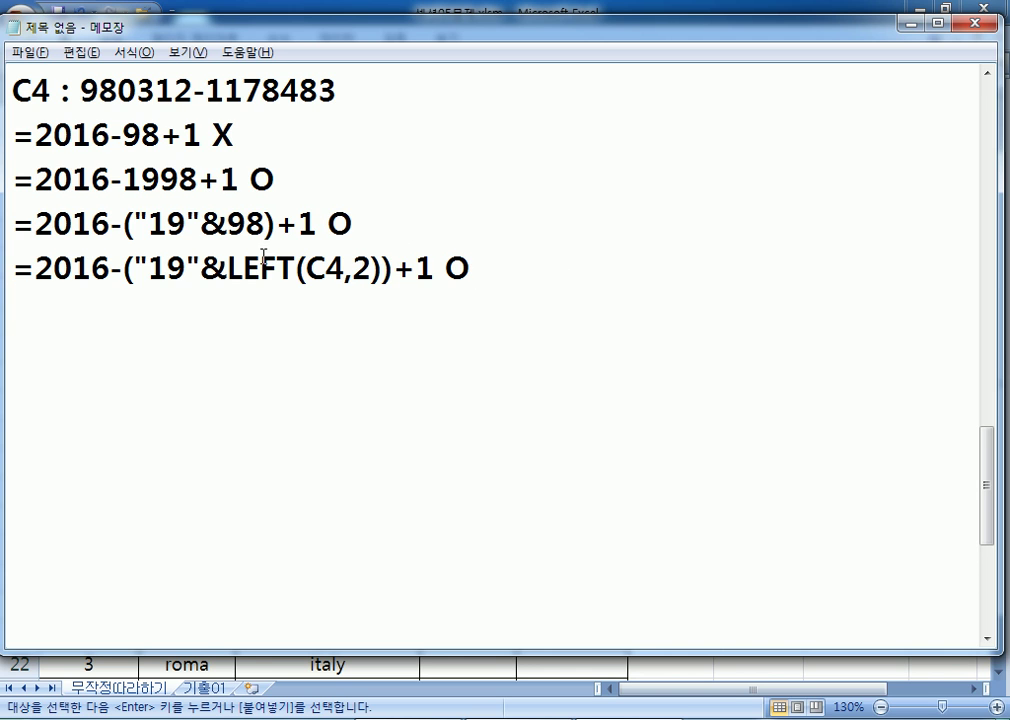
# Highlight the parentheses around "19"&98 and in the LEFT formula
pyautogui.moveTo(121, 222); pyautogui.dragTo(135, 214)
pyautogui.moveTo(265, 222); pyautogui.dragTo(277, 222)
pyautogui.moveTo(123, 222); pyautogui.dragTo(135, 215)
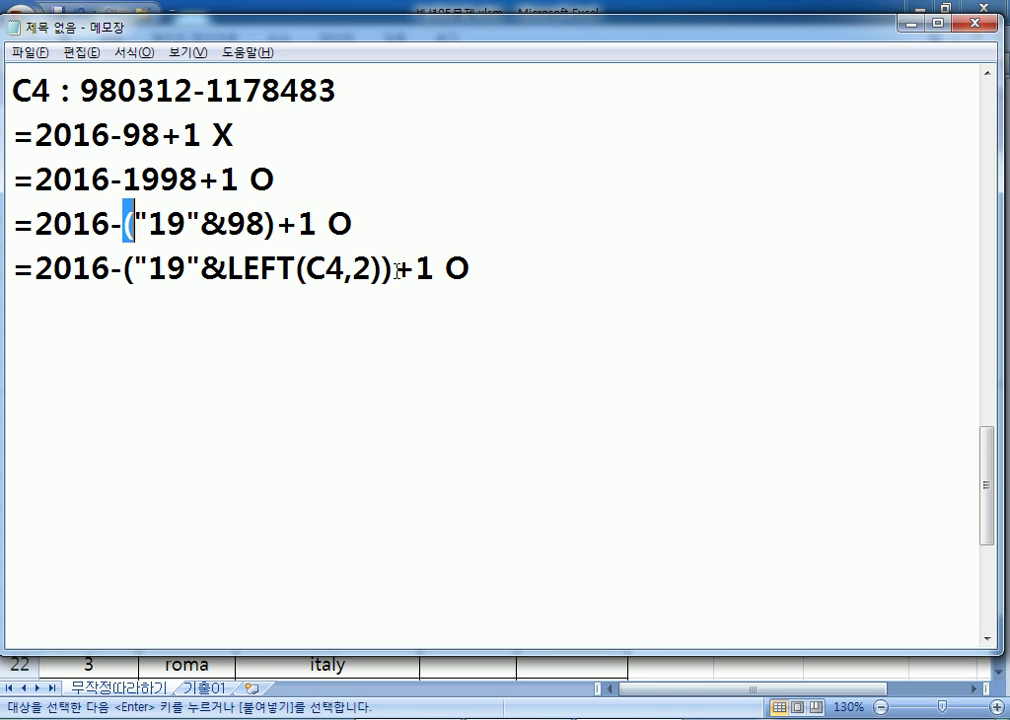
pyautogui.click(312, 268)
pyautogui.moveTo(124, 268); pyautogui.dragTo(135, 268)
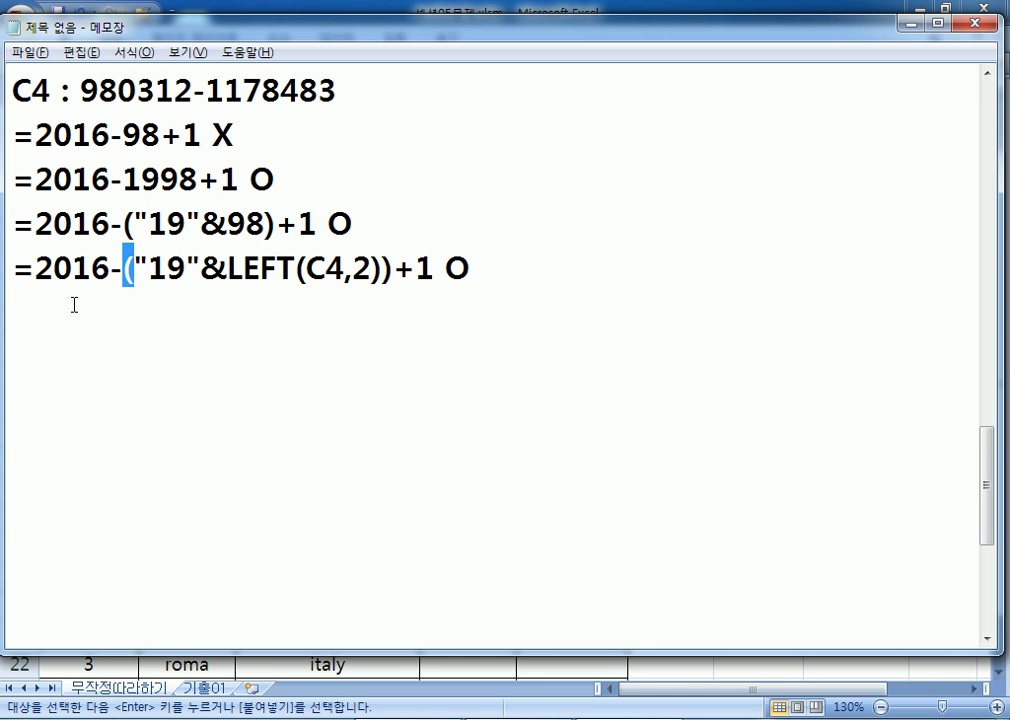
# Duplicate the LEFT formula line, removing its outer parentheses and O mark
pyautogui.moveTo(18, 266); pyautogui.dragTo(10, 291)
pyautogui.hotkey('ctrl', 'c')
pyautogui.click(20, 300)
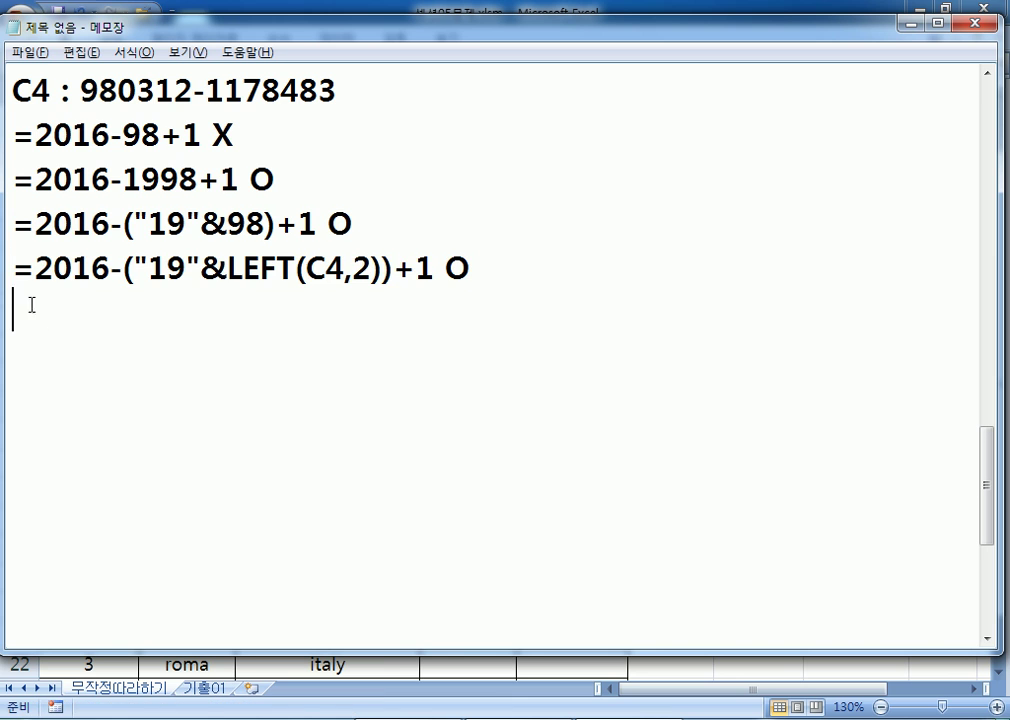
pyautogui.hotkey('ctrl', 'v')
pyautogui.click(124, 313)
pyautogui.hotkey('shift', 'Right')
pyautogui.press('Delete')
pyautogui.click(379, 313)
pyautogui.press('BackSpace')
pyautogui.moveTo(412, 313); pyautogui.dragTo(503, 313)
pyautogui.press('Delete')
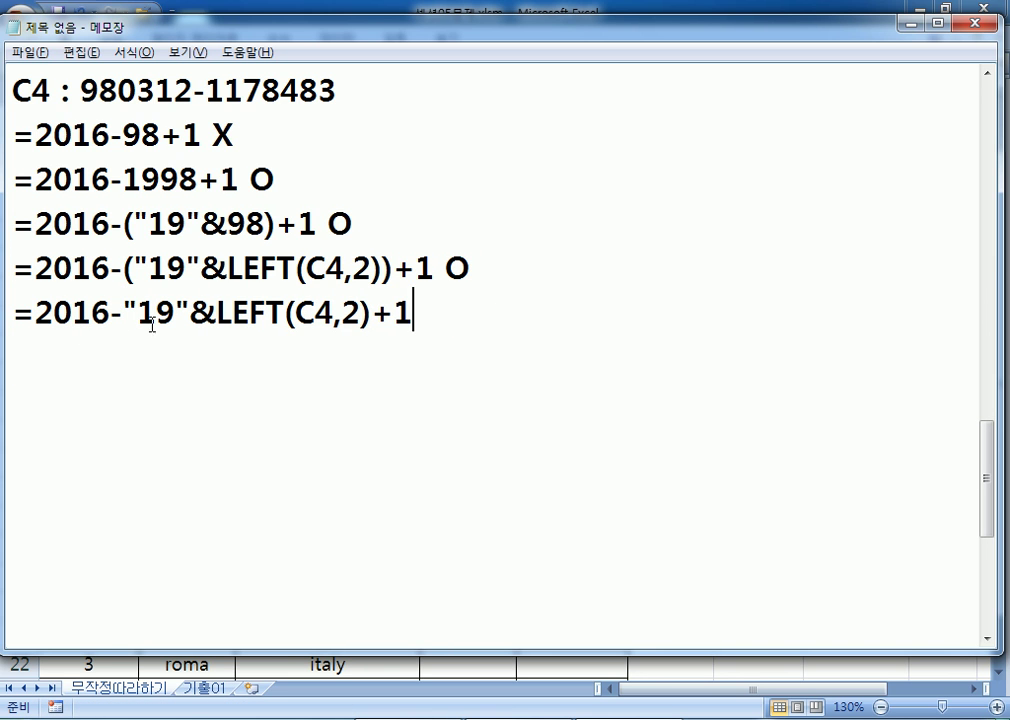
# Highlight 2016-"19", LEFT(C4,2)+1 and the joining & in the new formula
pyautogui.moveTo(190, 313); pyautogui.dragTo(35, 313)
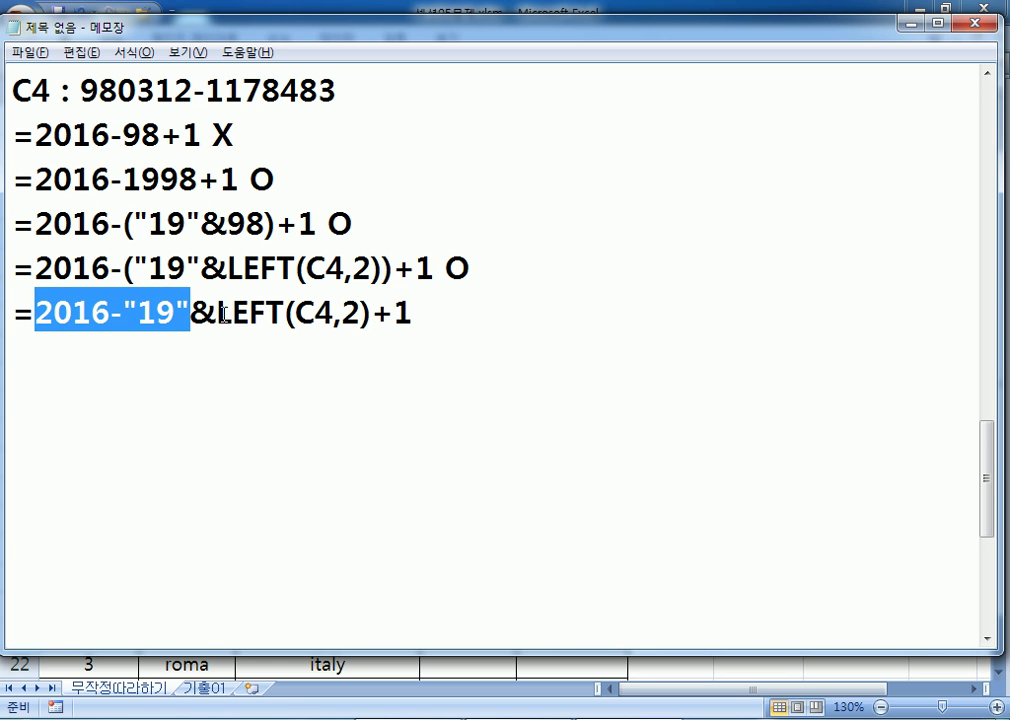
pyautogui.moveTo(216, 313); pyautogui.dragTo(424, 313)
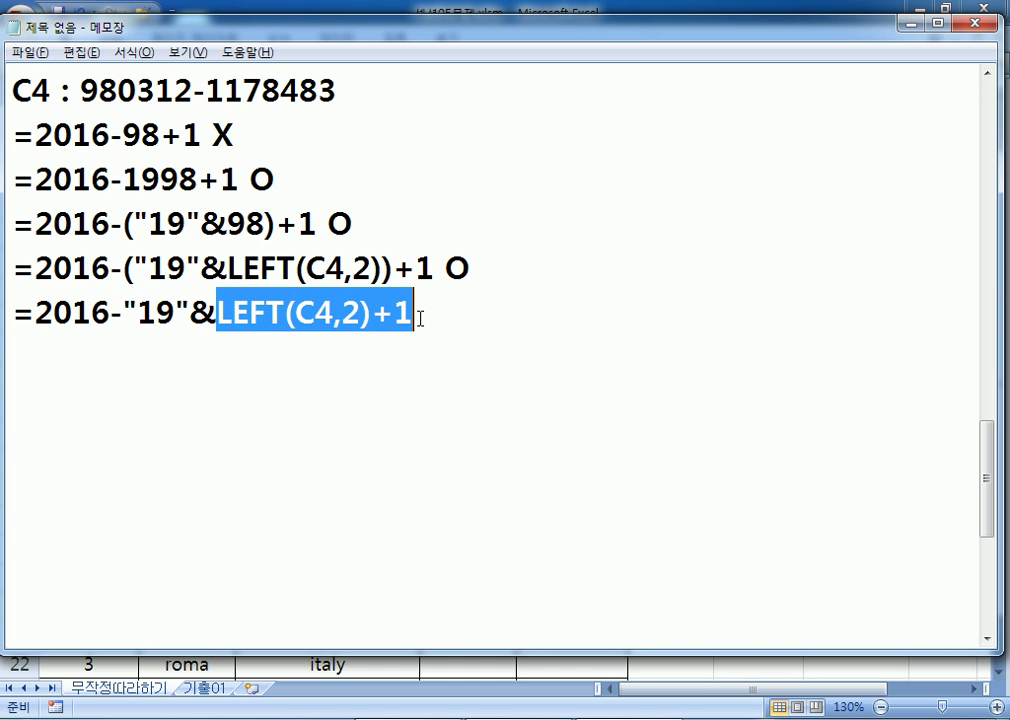
pyautogui.click(196, 313)
pyautogui.moveTo(196, 313); pyautogui.dragTo(217, 313)
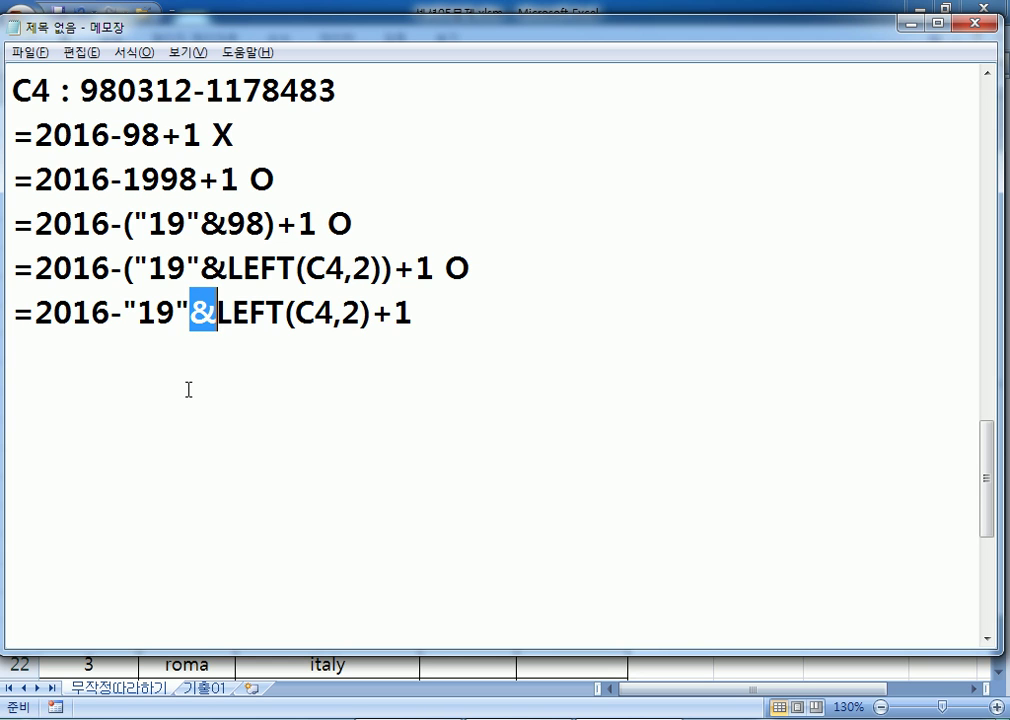
pyautogui.click(188, 390)
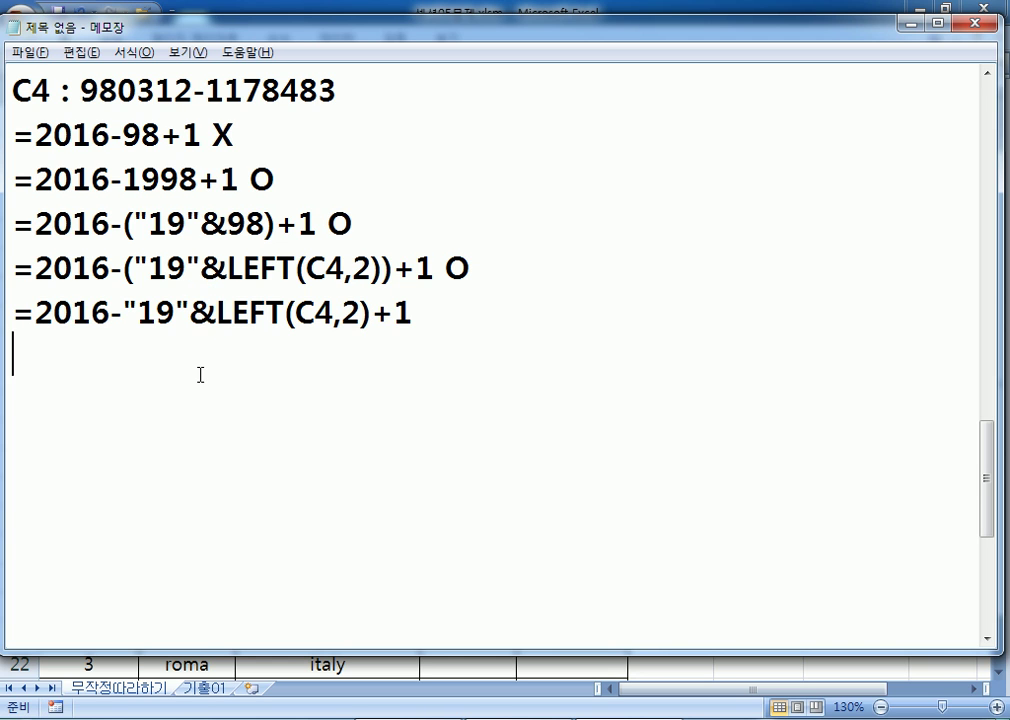
# Add the note '연산자의 우선순위 : */ +- &' on a new line
pyautogui.press('Return')
pyautogui.write('DUS')
pyautogui.press('BackSpace')
pyautogui.press('BackSpace')
pyautogui.press('BackSpace')
pyautogui.press('Hangul')
pyautogui.write('연샀')
pyautogui.write('자의 우선순위')
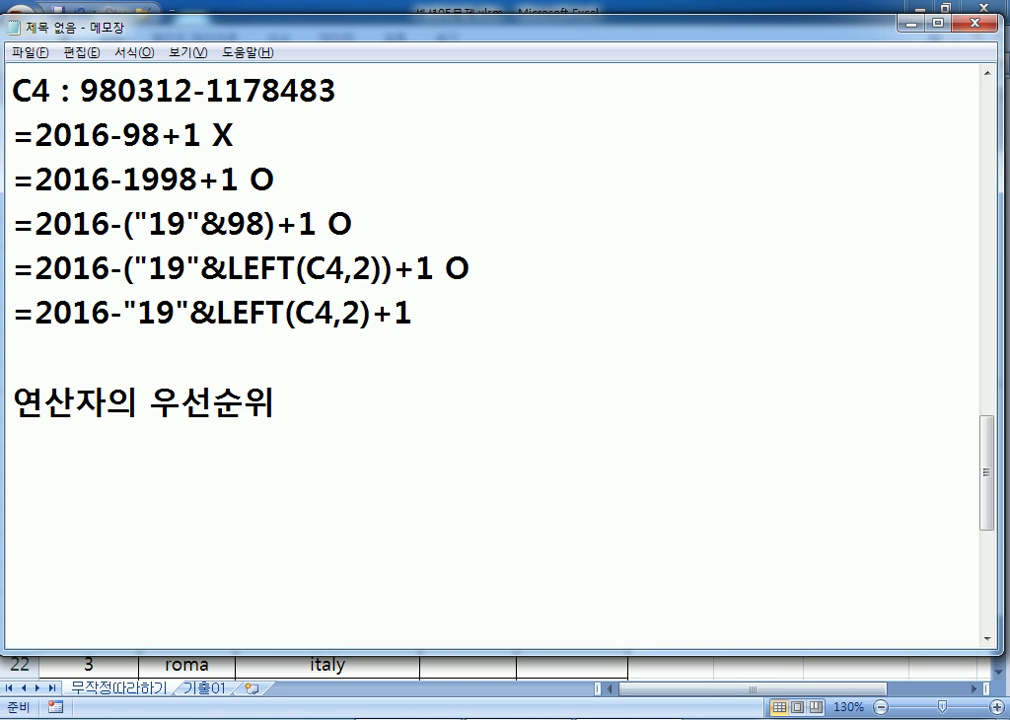
pyautogui.write(' : */ +-')
pyautogui.write('&')
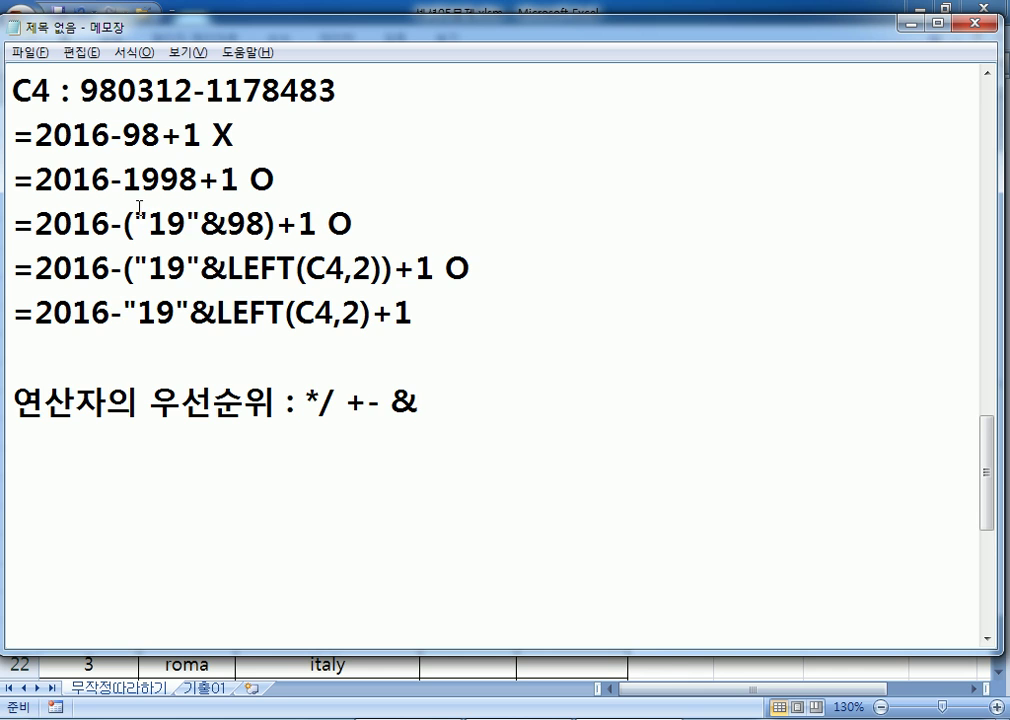
# Highlight the & parts and LEFT(C4,2)+1 in the 98 and parenthesis-free formulas
pyautogui.moveTo(135, 222); pyautogui.dragTo(280, 224)
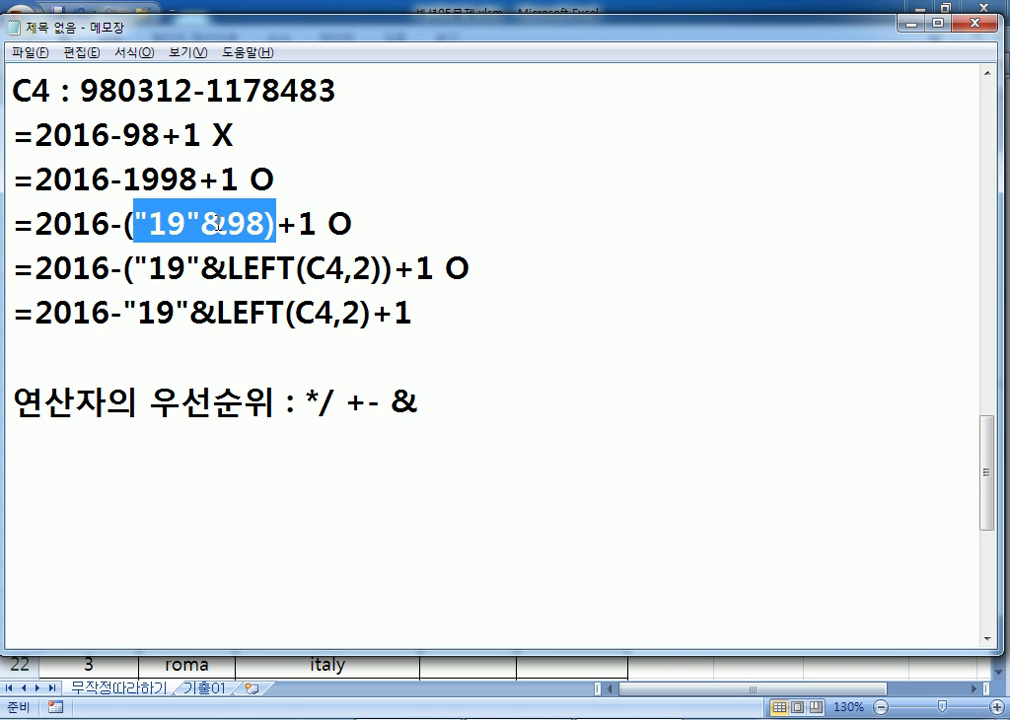
pyautogui.moveTo(200, 222); pyautogui.dragTo(228, 222)
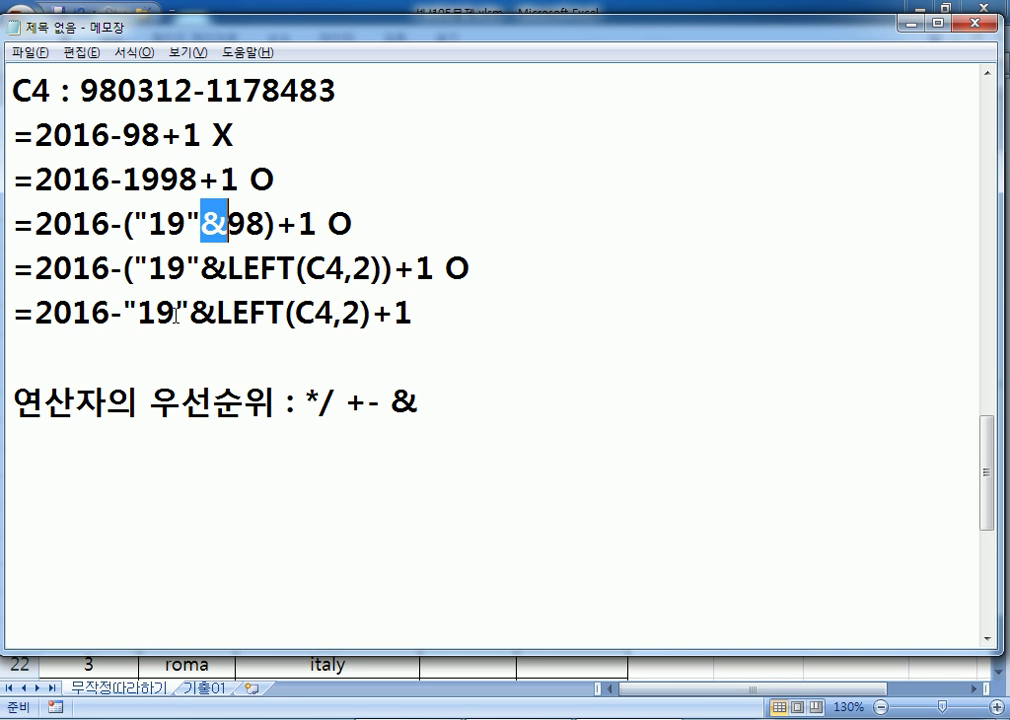
pyautogui.moveTo(190, 313); pyautogui.dragTo(37, 313)
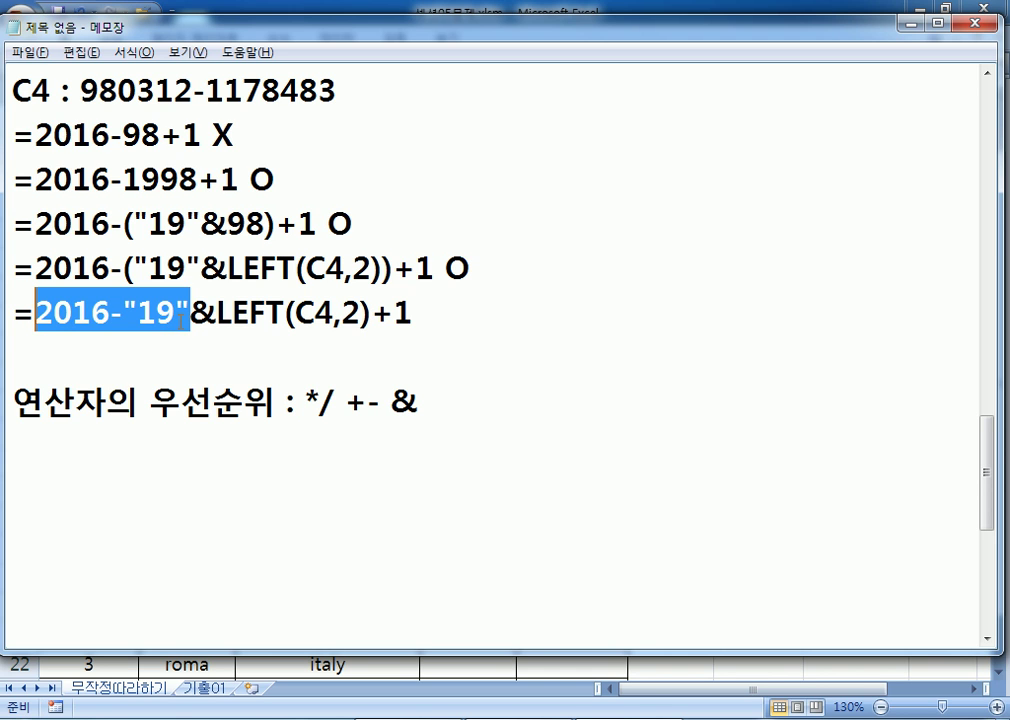
pyautogui.click(213, 313)
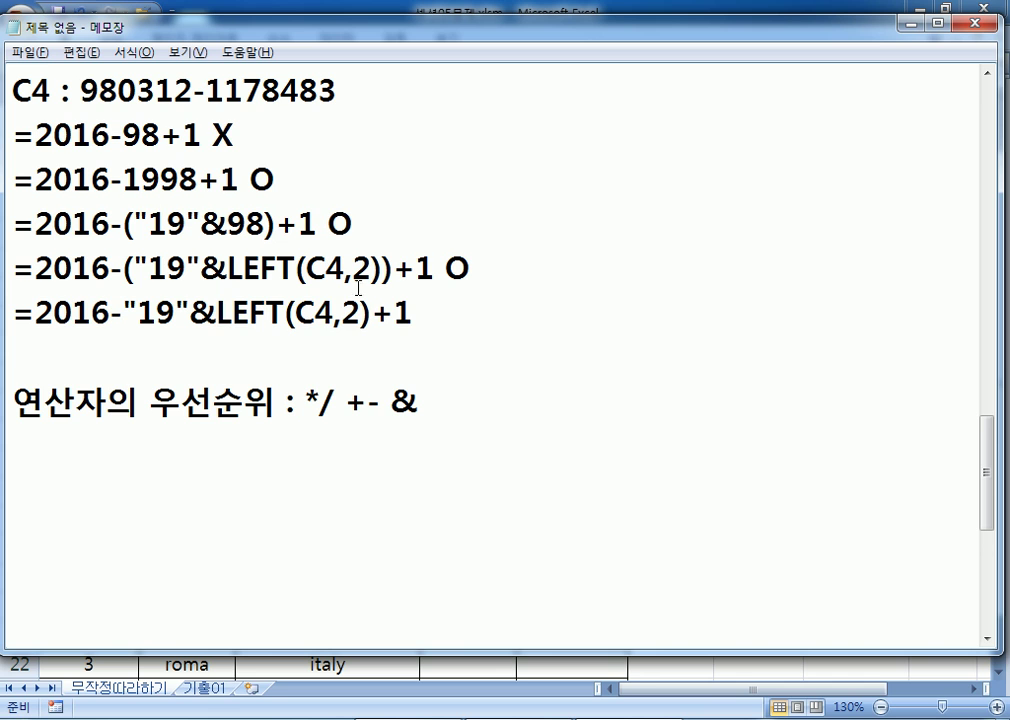
pyautogui.moveTo(216, 313); pyautogui.dragTo(451, 318)
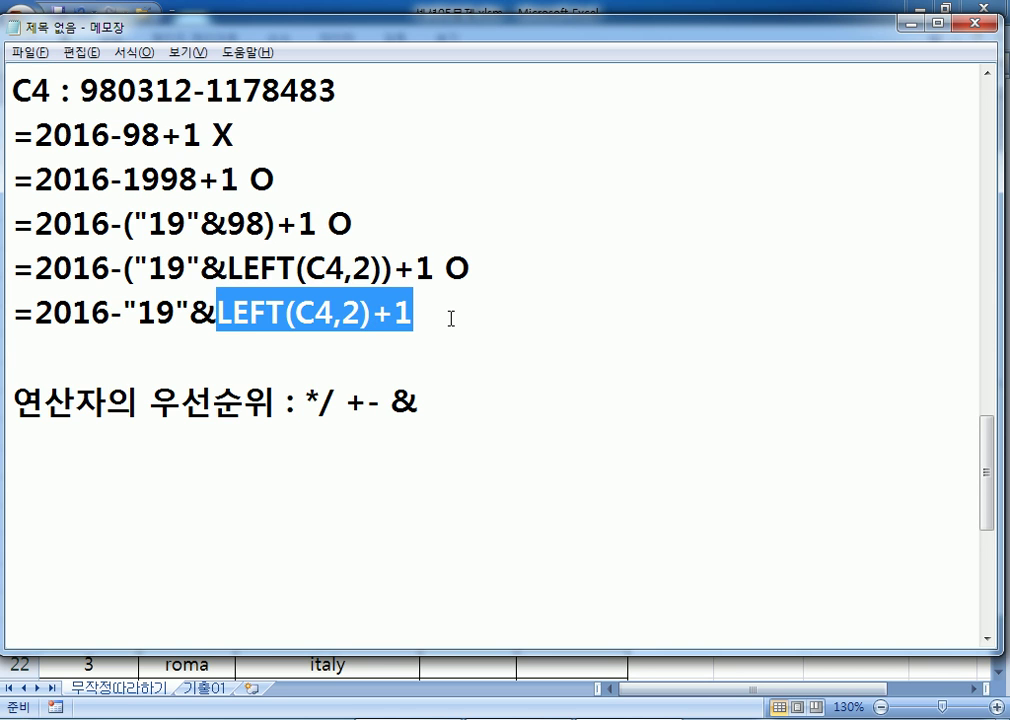
# Append '> 199598 X' to the parenthesis-free LEFT age formula
pyautogui.click(507, 301)
pyautogui.write('> ')
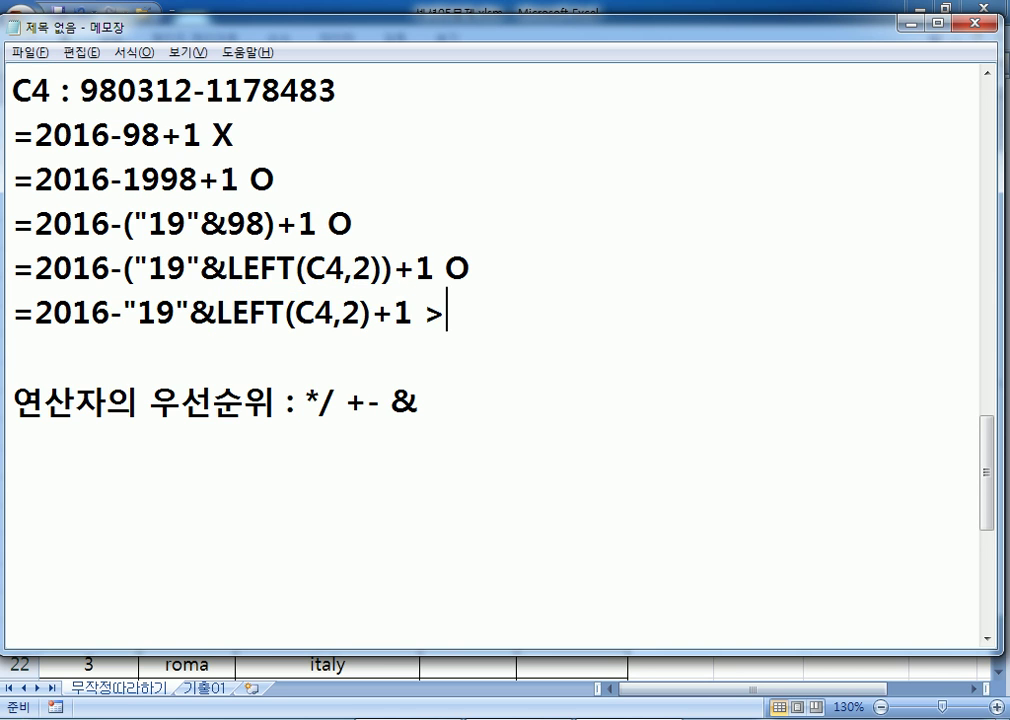
pyautogui.write('199')
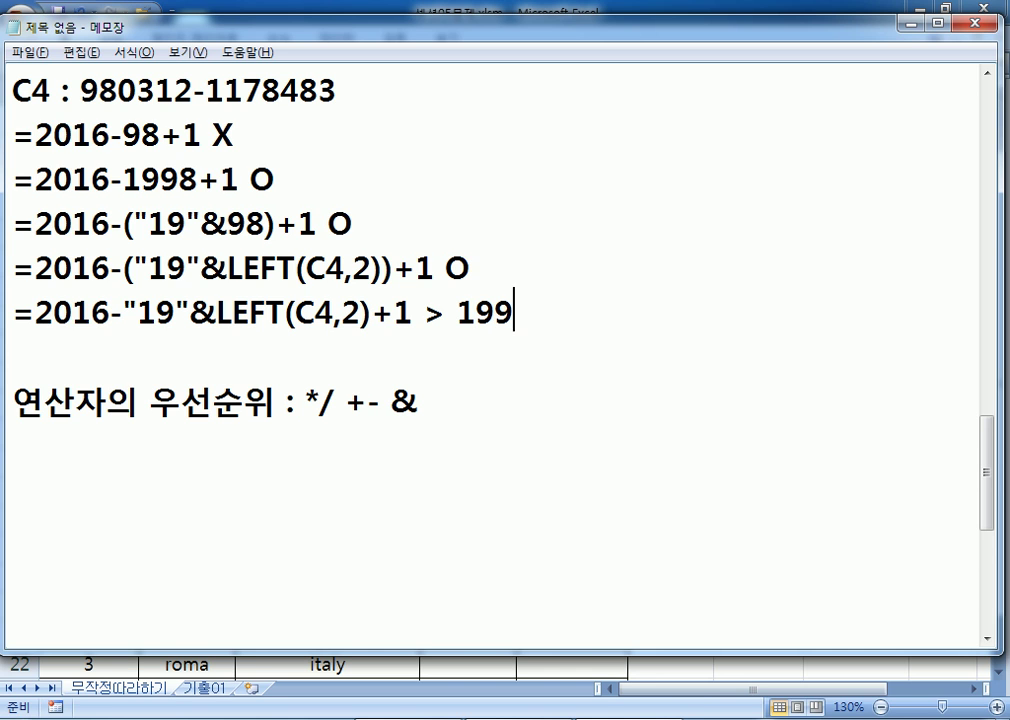
pyautogui.write('598')
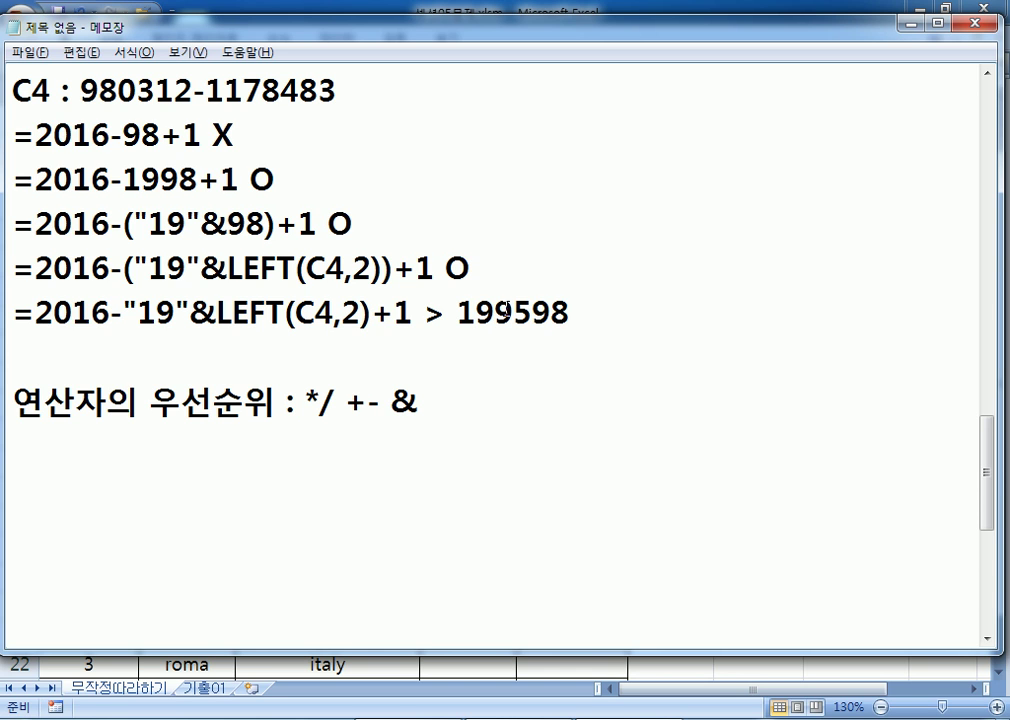
pyautogui.moveTo(458, 310); pyautogui.dragTo(586, 316)
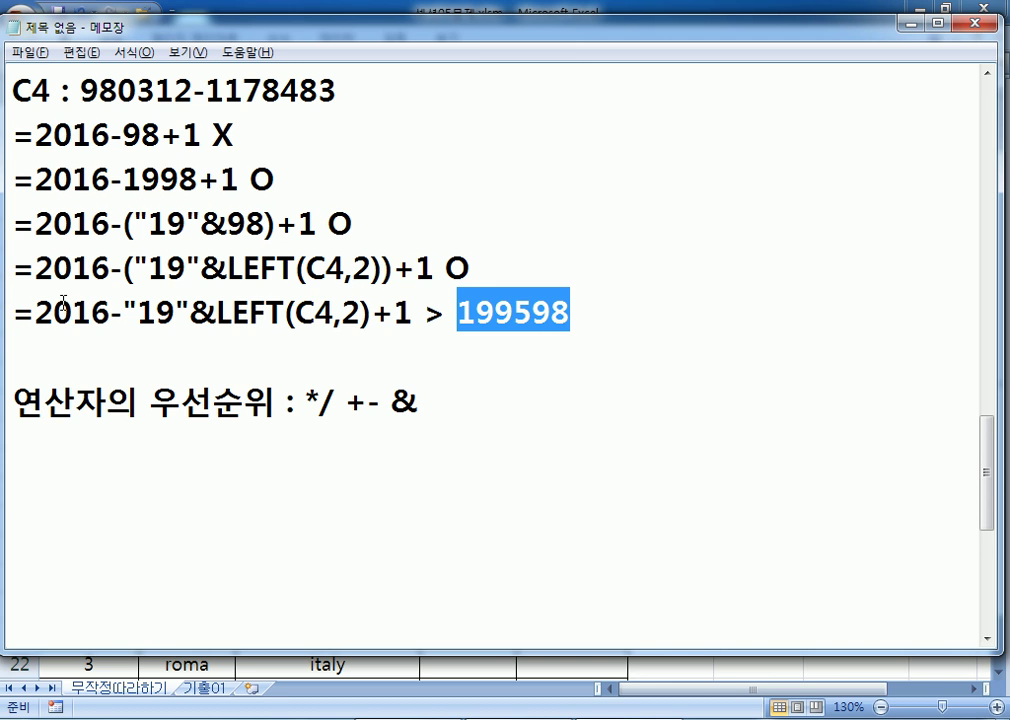
pyautogui.click(10, 318)
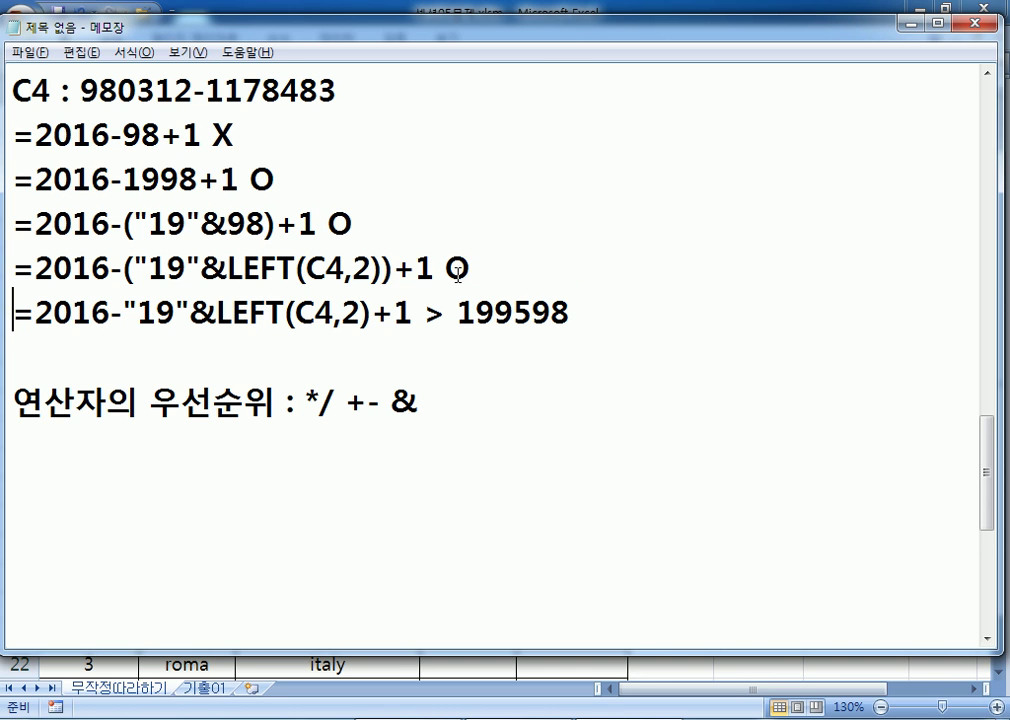
pyautogui.click(638, 311)
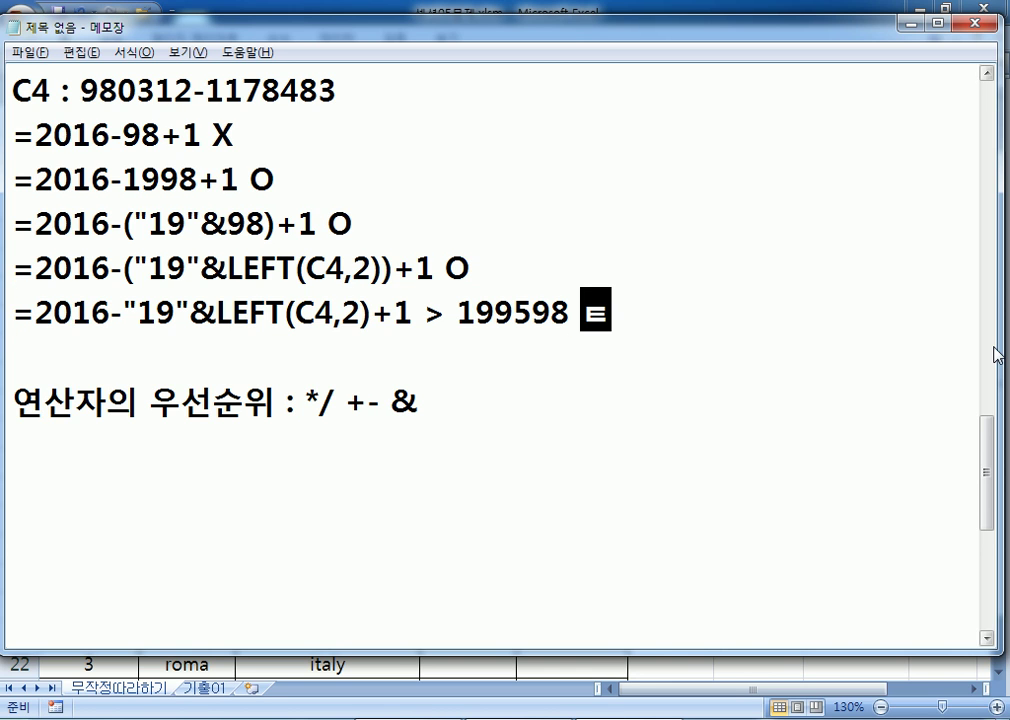
pyautogui.write('S')
pyautogui.press('BackSpace')
pyautogui.write('X')
pyautogui.moveTo(134, 268); pyautogui.dragTo(383, 252)
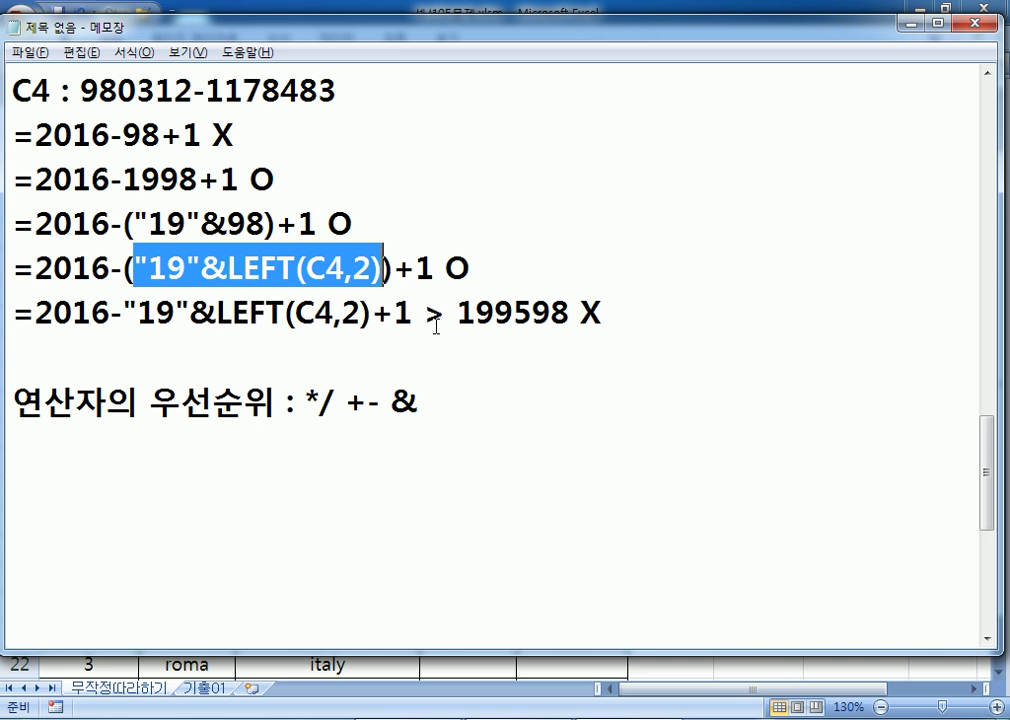
# Back in Excel, start the age formula =2016-("19"& in cell I4
pyautogui.hotkey('alt', 'Tab')
pyautogui.scroll(1, 700, 262)
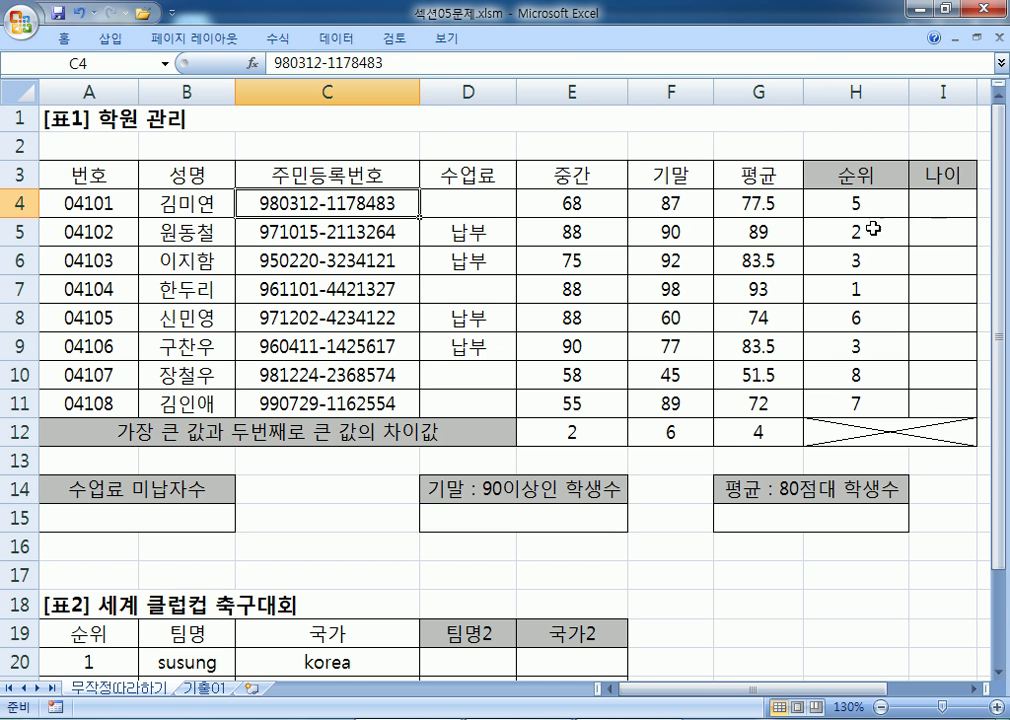
pyautogui.click(945, 205)
pyautogui.click(969, 679)
pyautogui.click(972, 688)
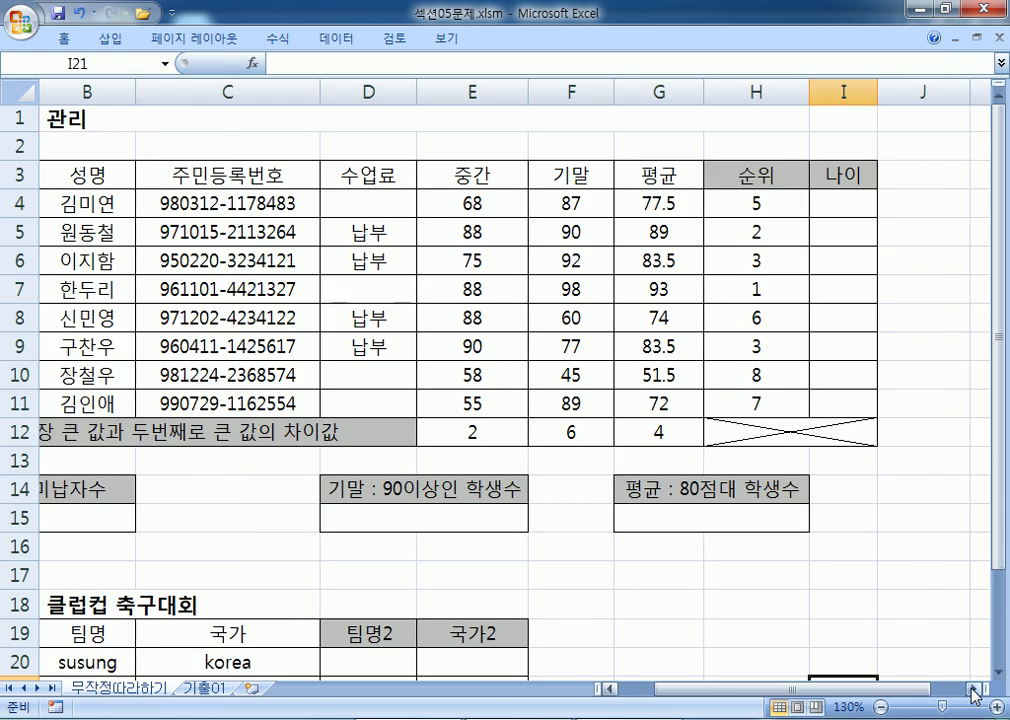
pyautogui.doubleClick(972, 688)
pyautogui.click(610, 688)
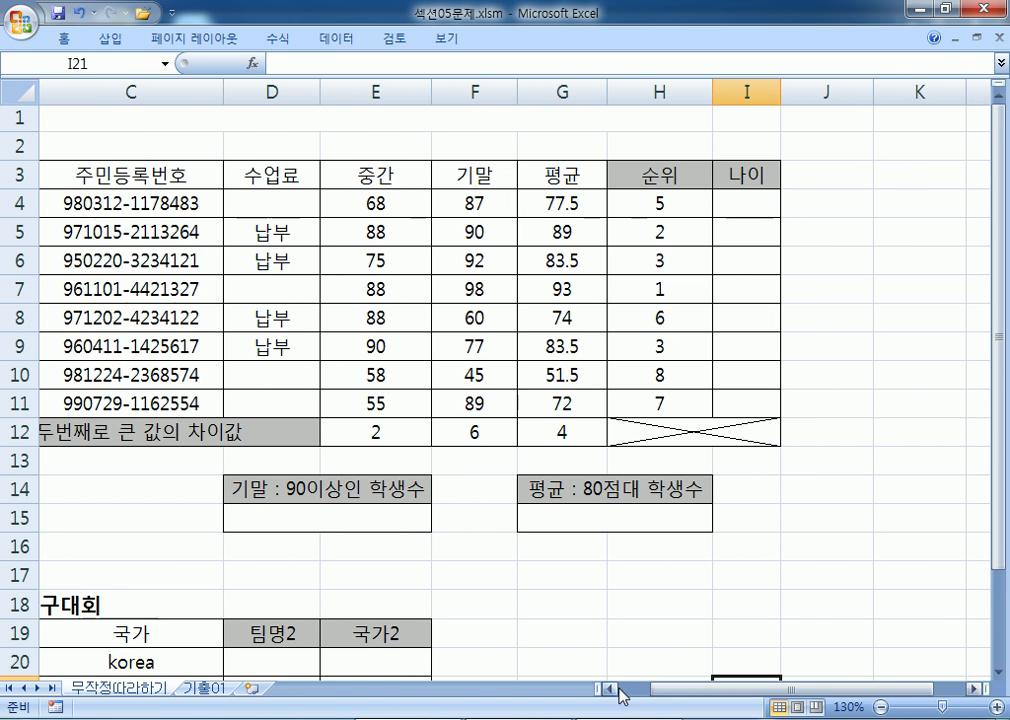
pyautogui.moveTo(760, 178); pyautogui.dragTo(753, 212)
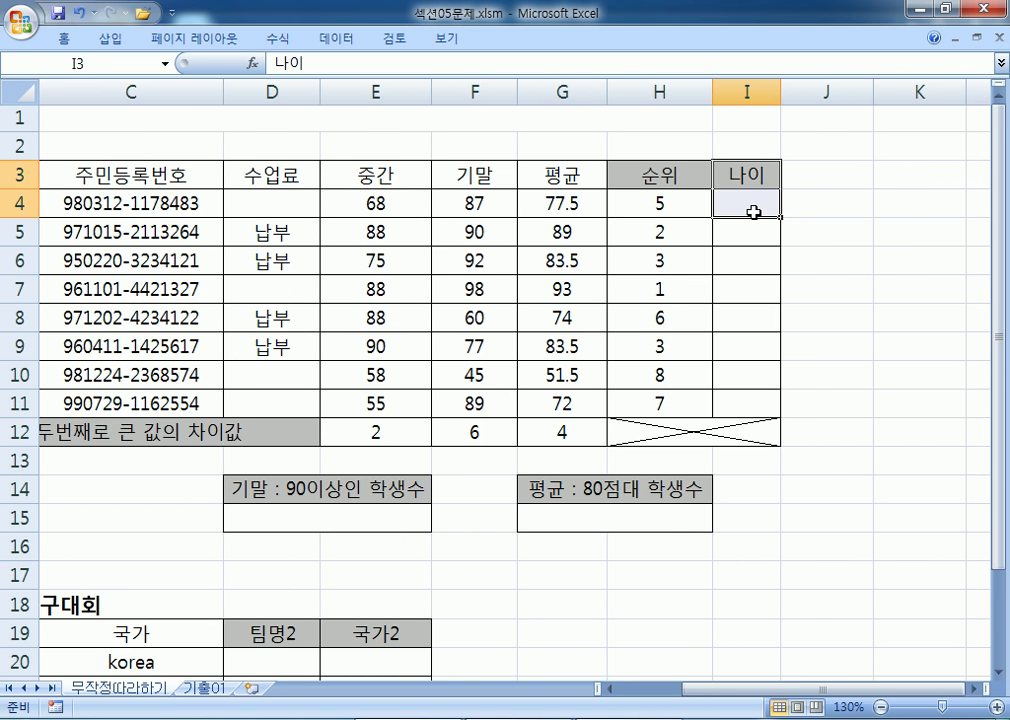
pyautogui.click(753, 210)
pyautogui.write('=')
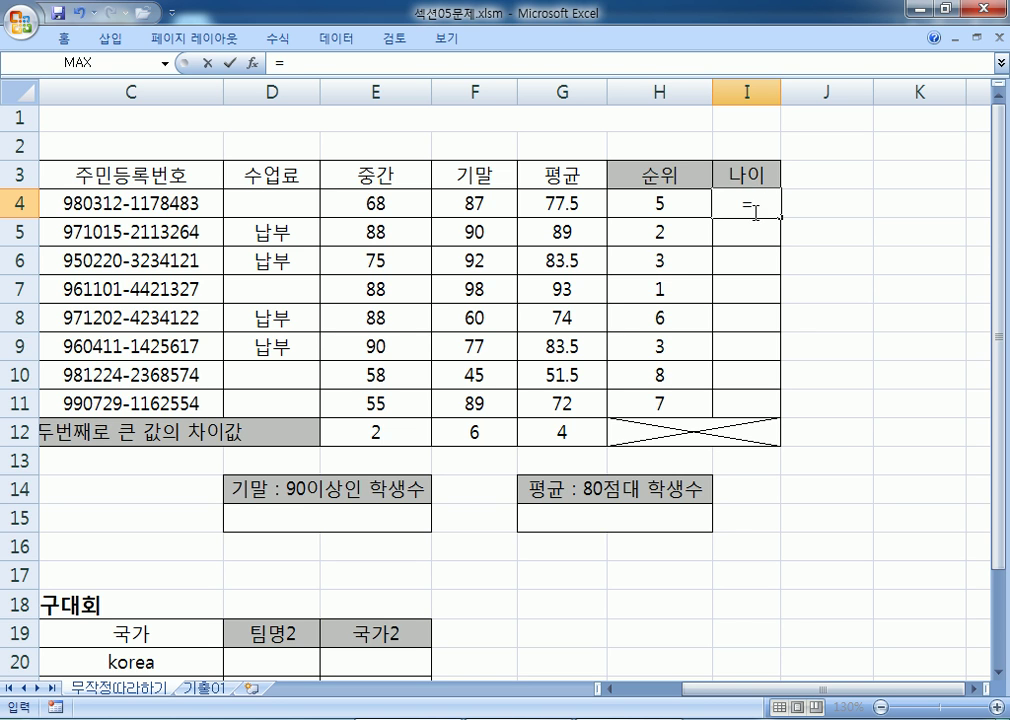
pyautogui.write('2016')
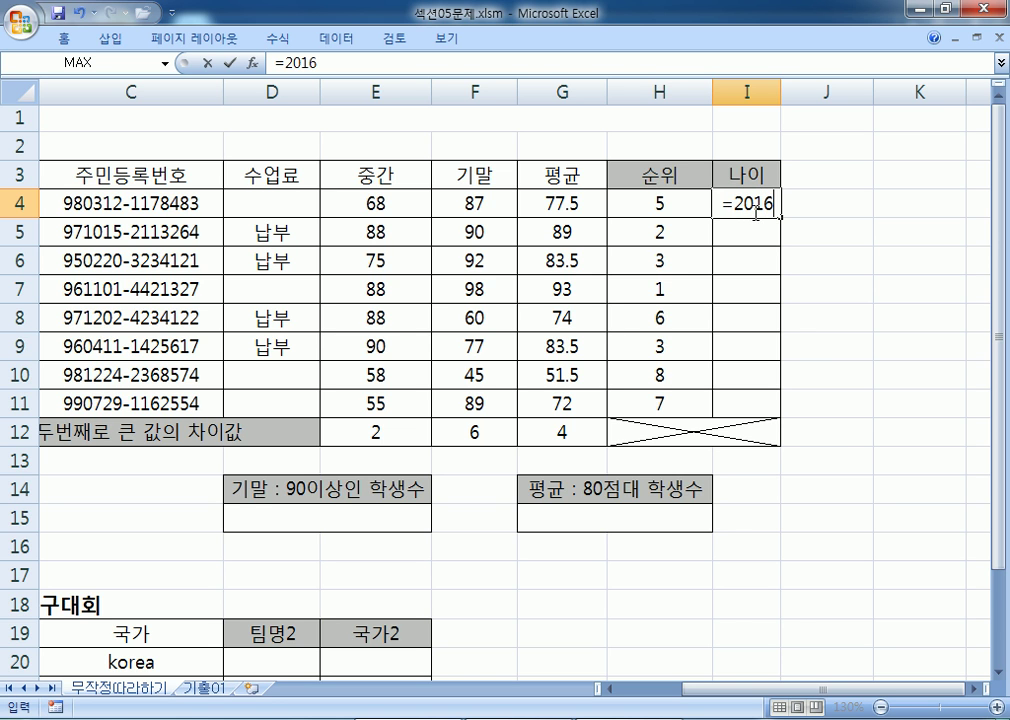
pyautogui.write('-("19"')
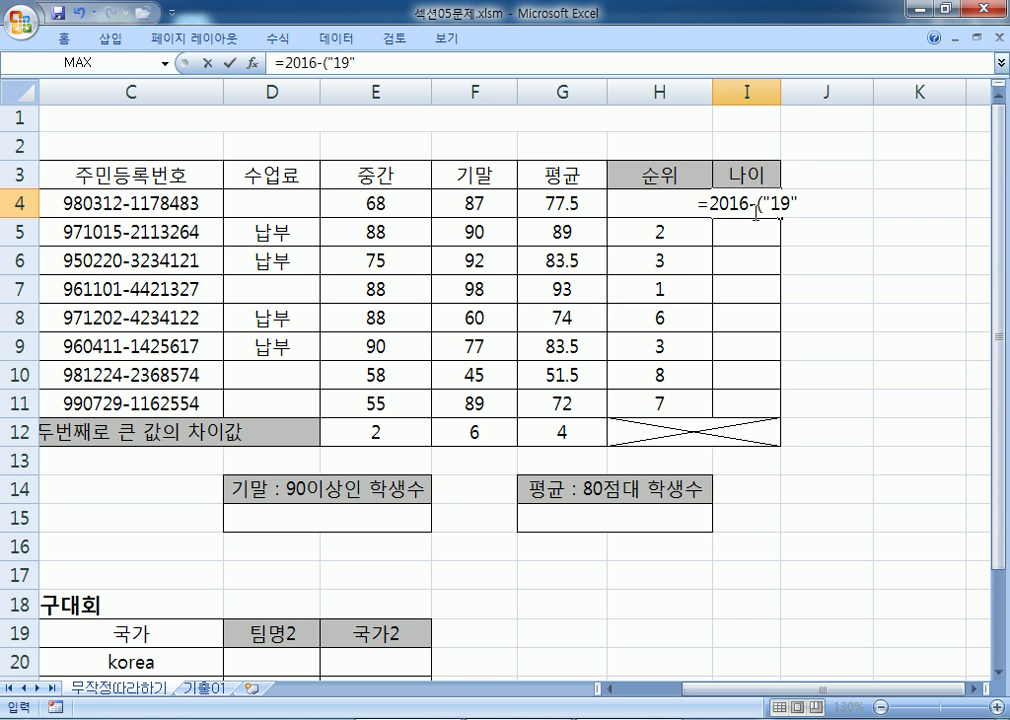
pyautogui.write('&')
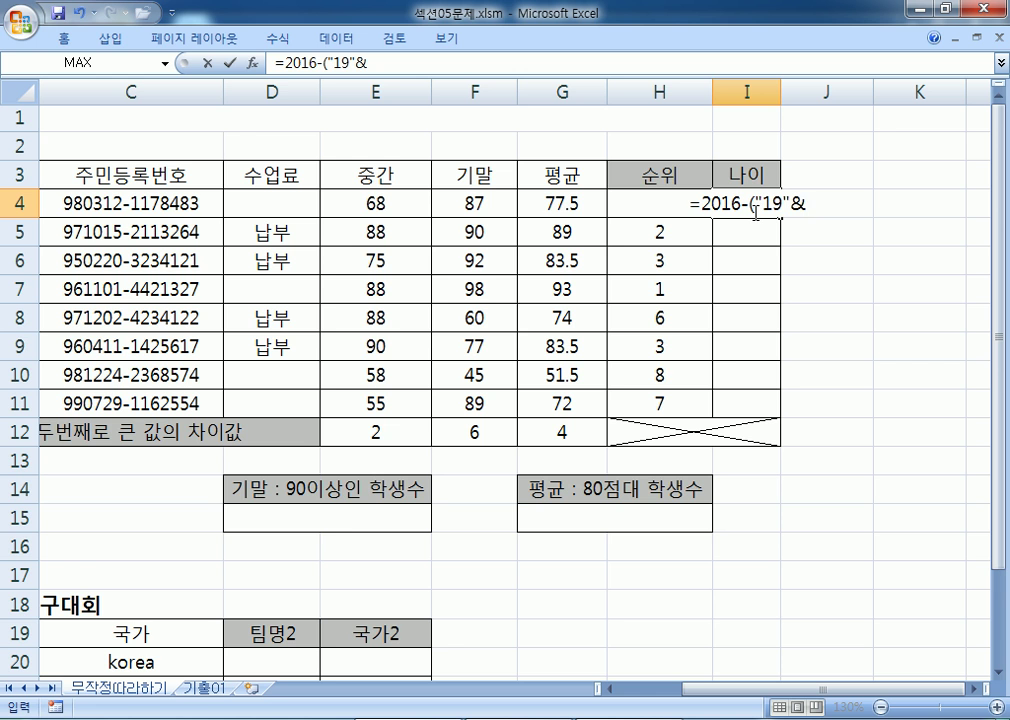
# Look up LEFT among the text functions, then cancel the unfinished formula and return to the notes
pyautogui.click(254, 64)
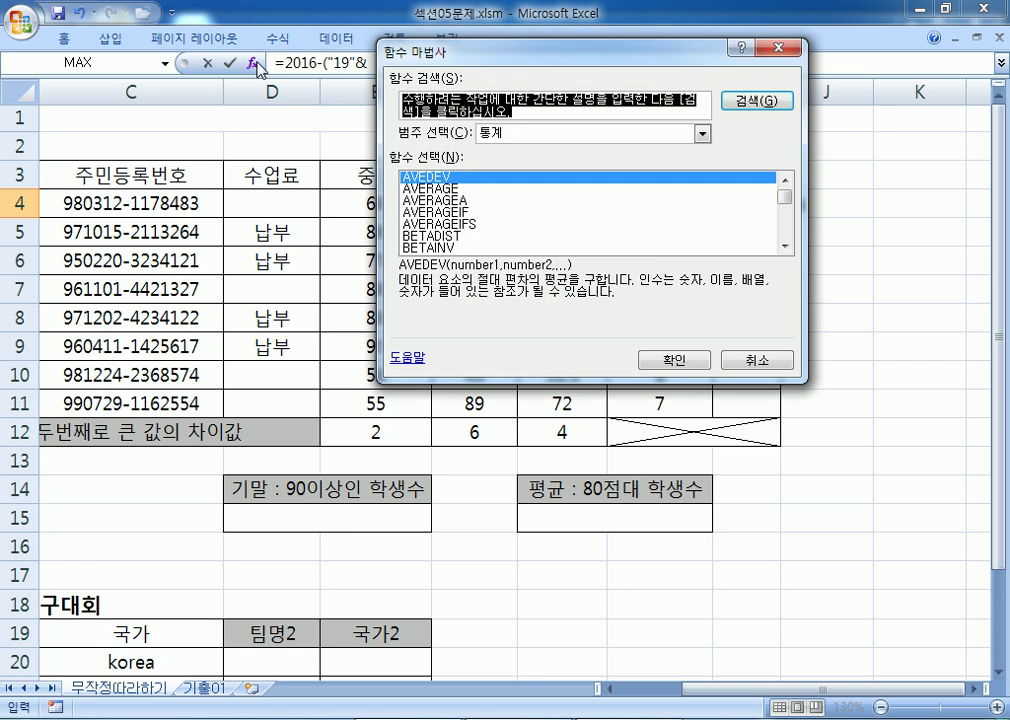
pyautogui.click(516, 139)
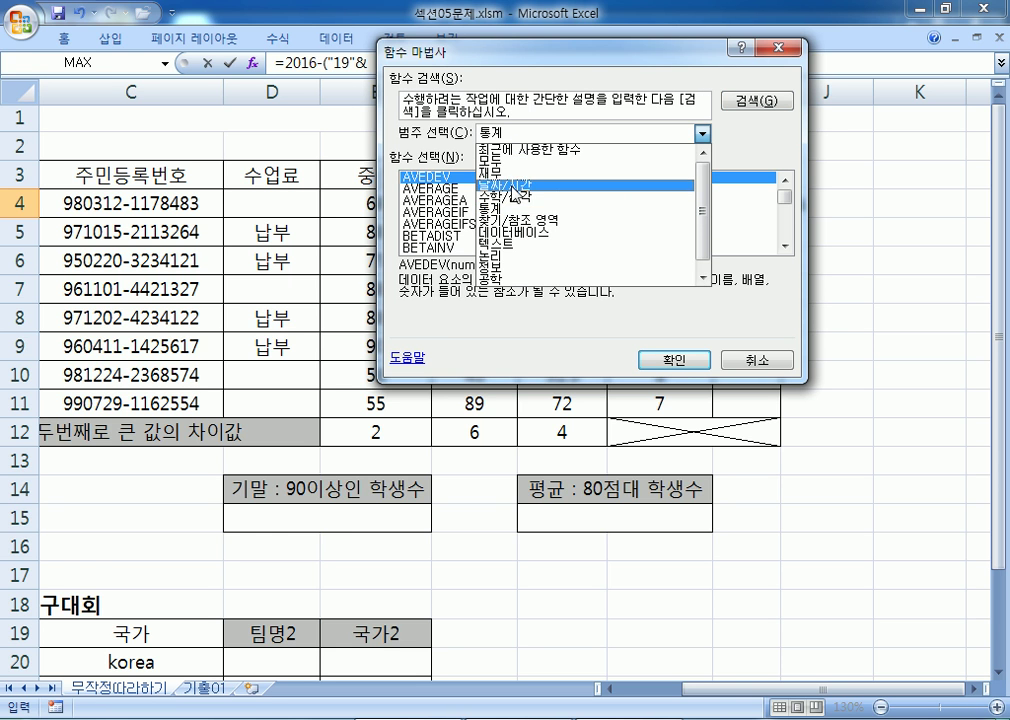
pyautogui.click(505, 242)
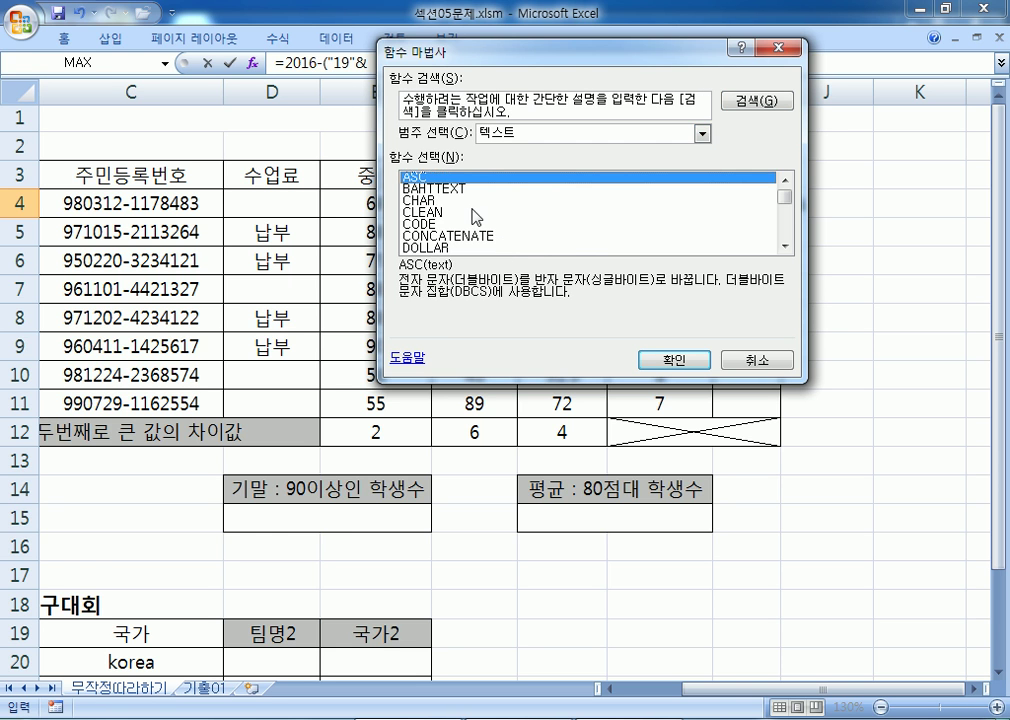
pyautogui.scroll(-2, 500, 228)
pyautogui.scroll(-1, 498, 228)
pyautogui.click(441, 213)
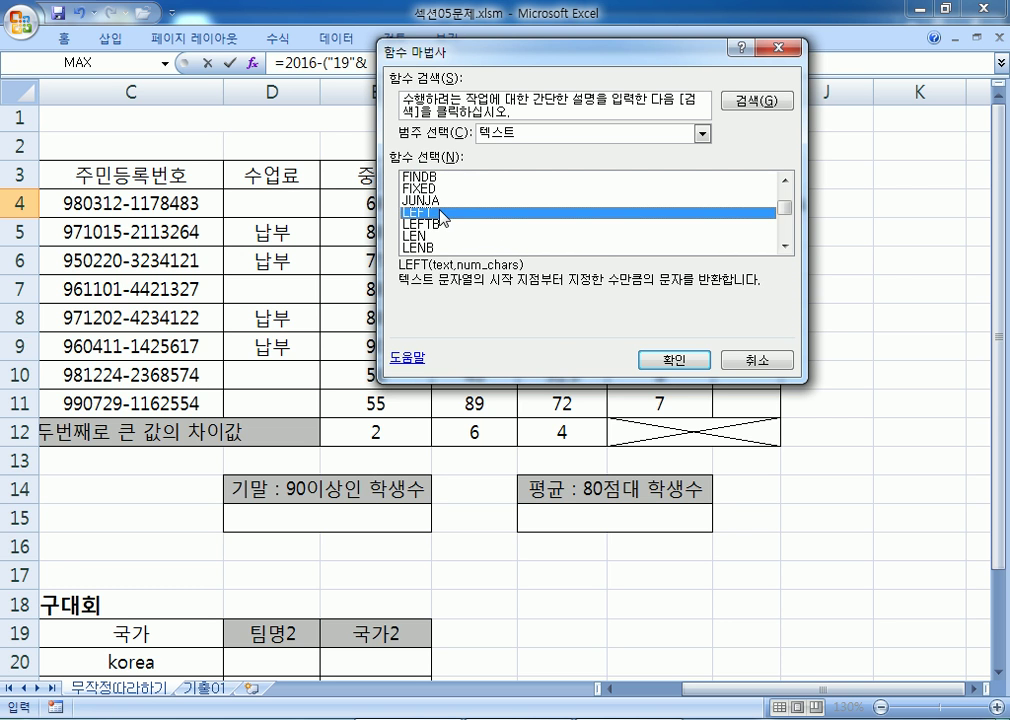
pyautogui.click(767, 360)
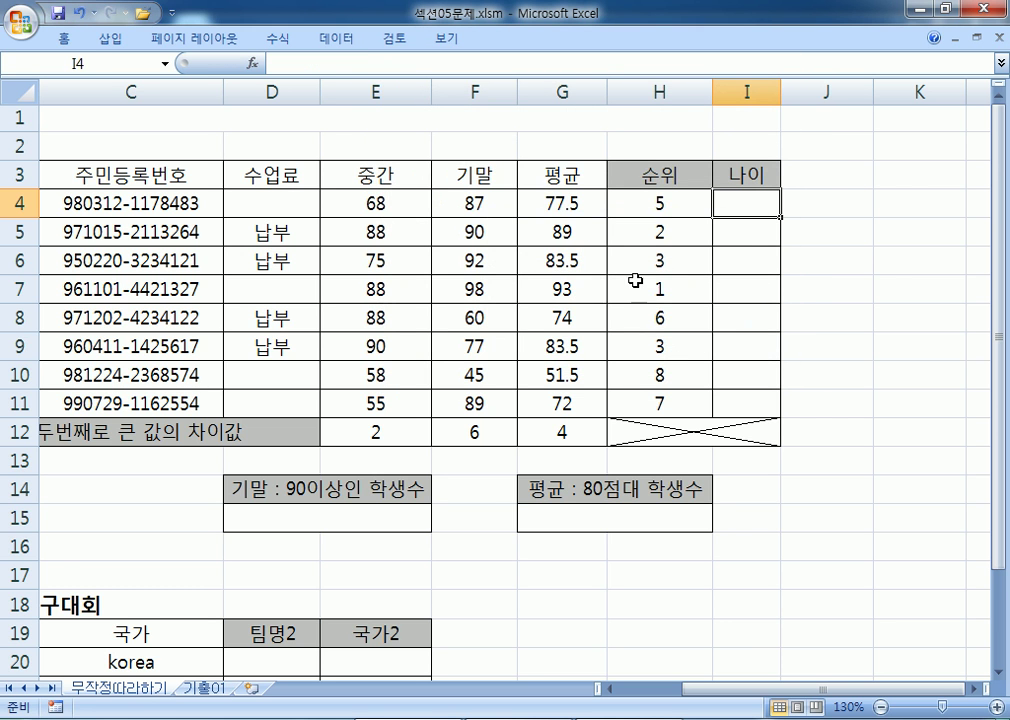
pyautogui.hotkey('alt', 'Tab')
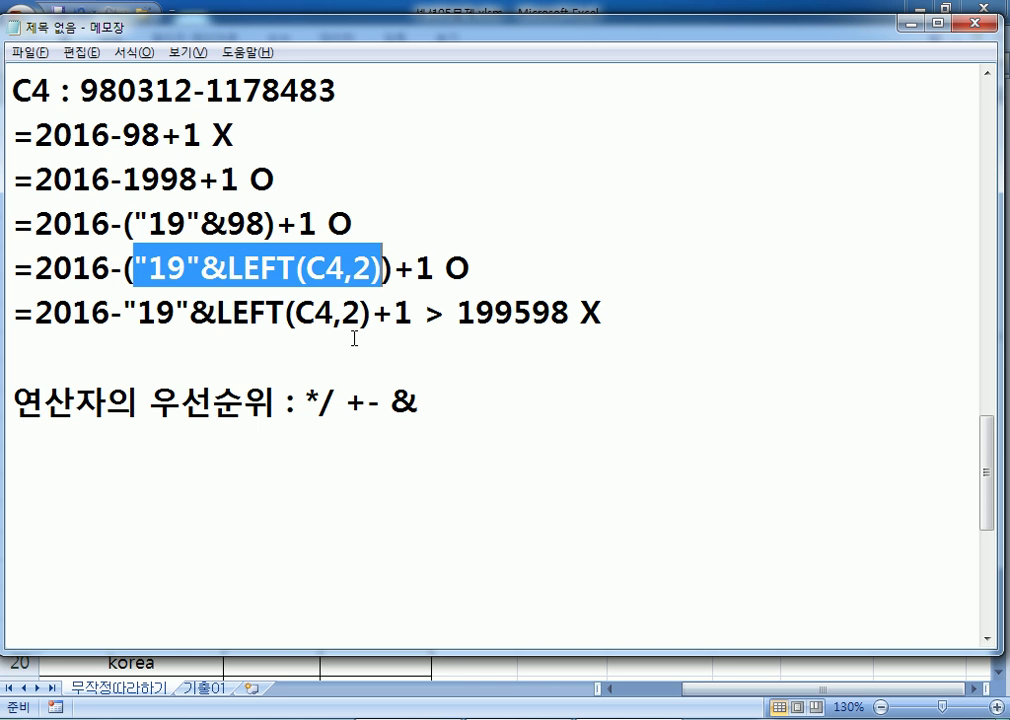
# Enter =2016-("19"&LEFT(C4,2))+1 in I4 so the first student's age shows 19
pyautogui.hotkey('alt', 'Tab')
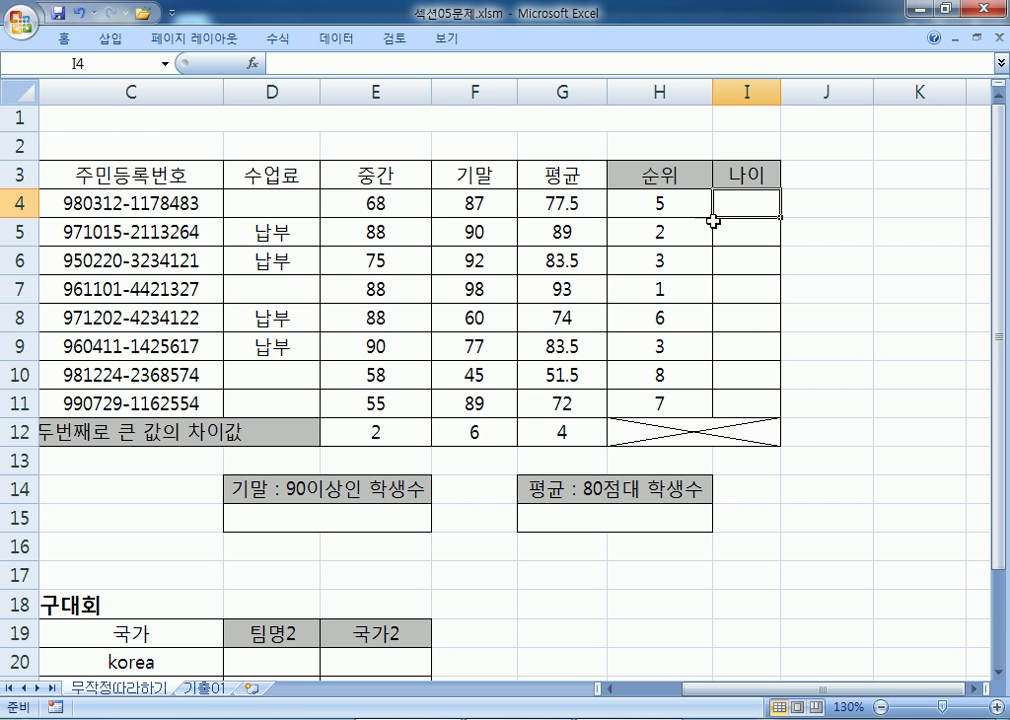
pyautogui.write('=201')
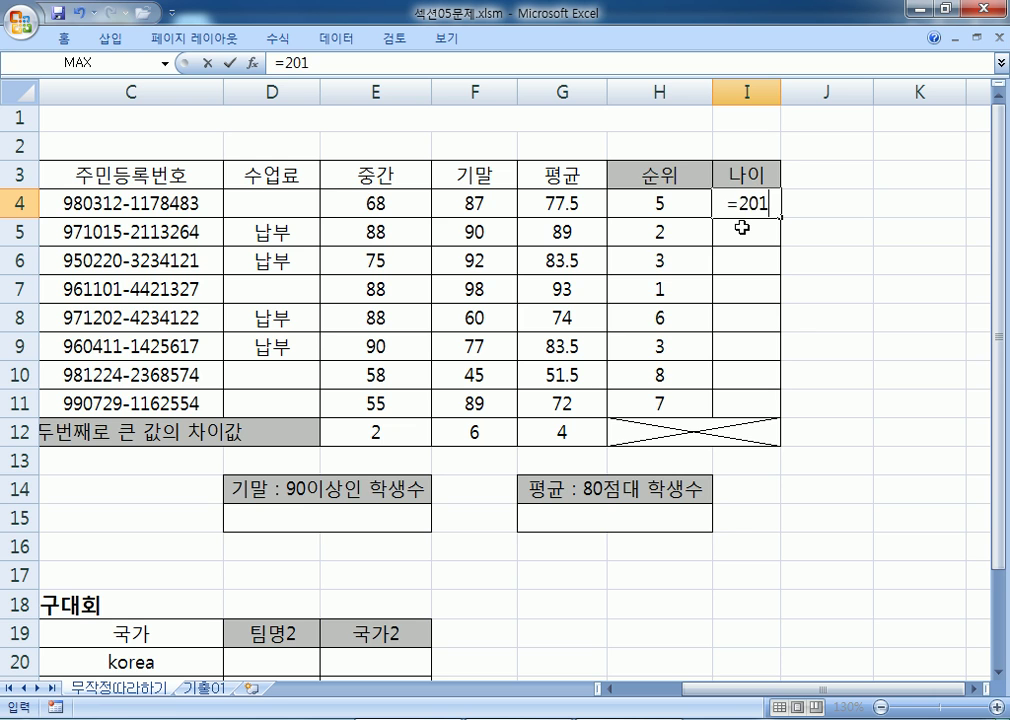
pyautogui.write('6-("19"')
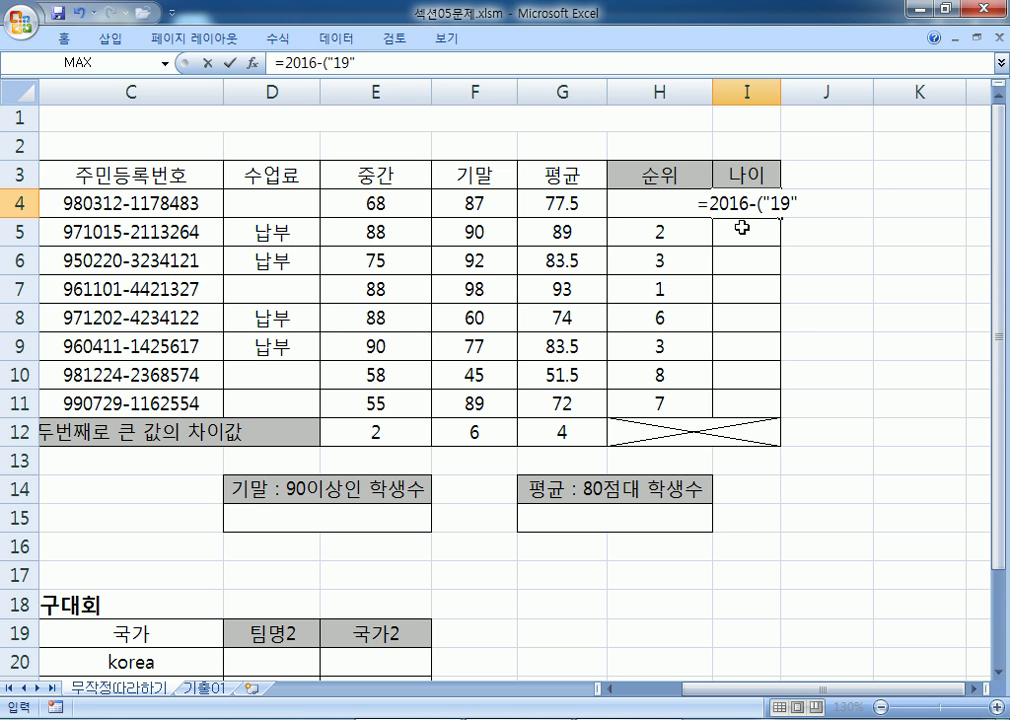
pyautogui.write('^')
pyautogui.press('BackSpace')
pyautogui.write('&LEFT(')
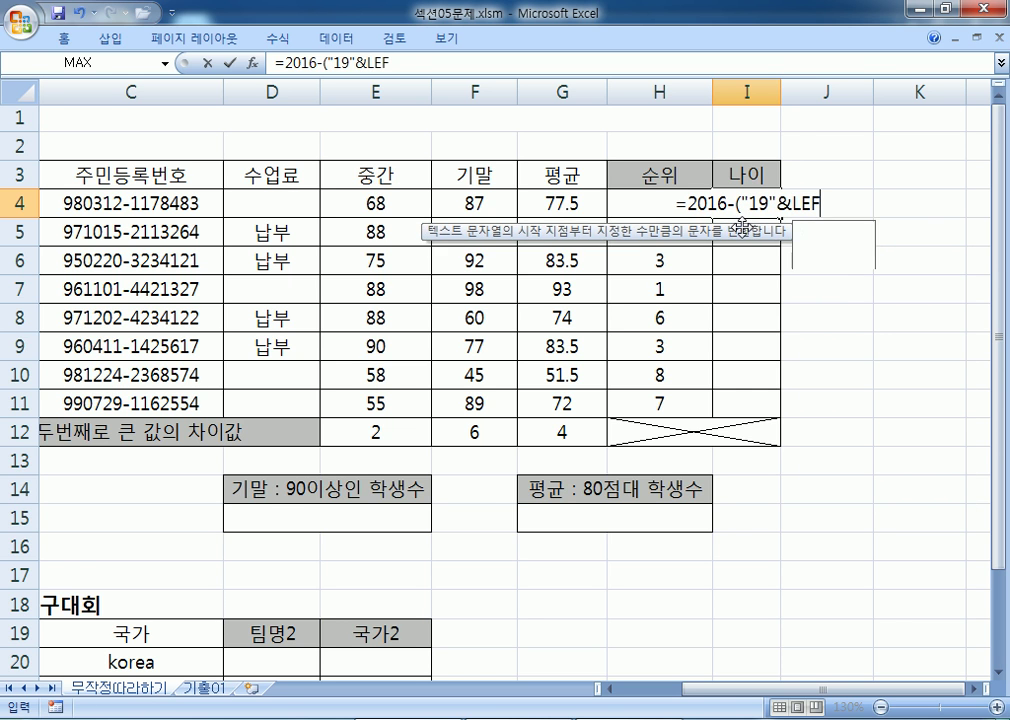
pyautogui.click(203, 202)
pyautogui.write(',2))+')
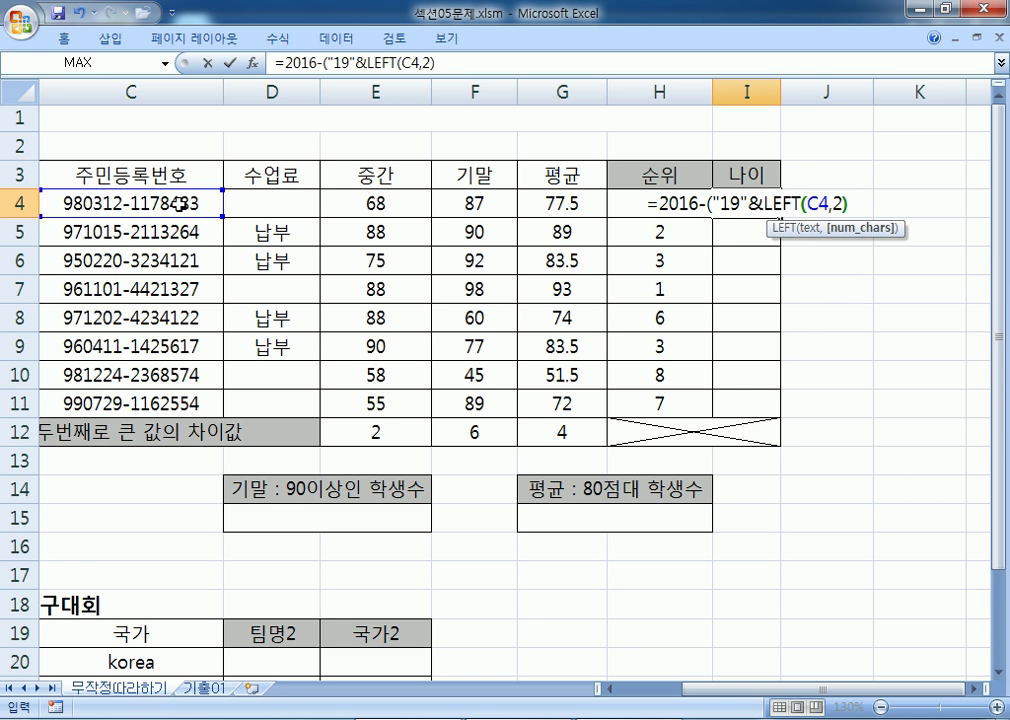
pyautogui.write('1')
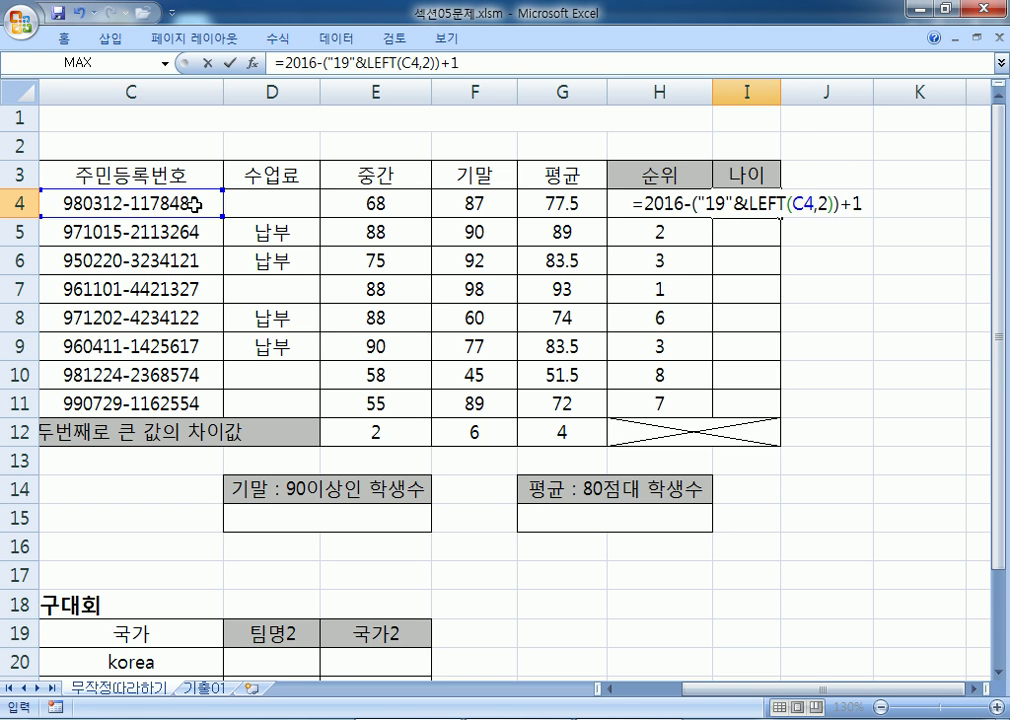
pyautogui.press('Return')
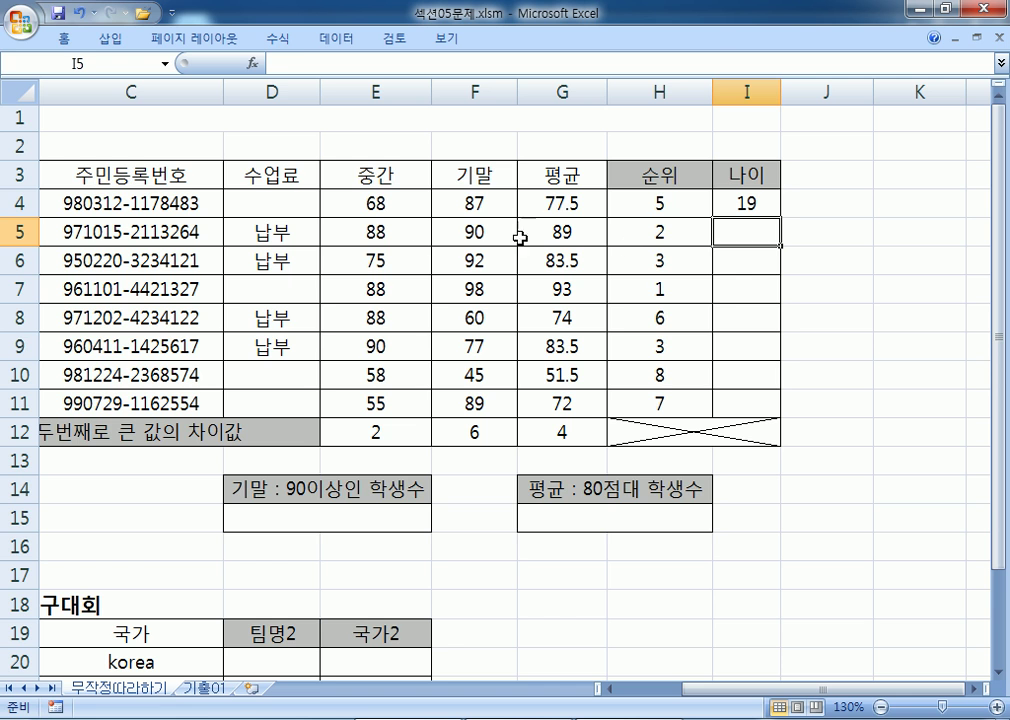
pyautogui.click(764, 204)
# Fill the age formula from I4 down to I11, then point out C4 and the F4:F11 scores
pyautogui.moveTo(781, 218); pyautogui.dragTo(780, 412)
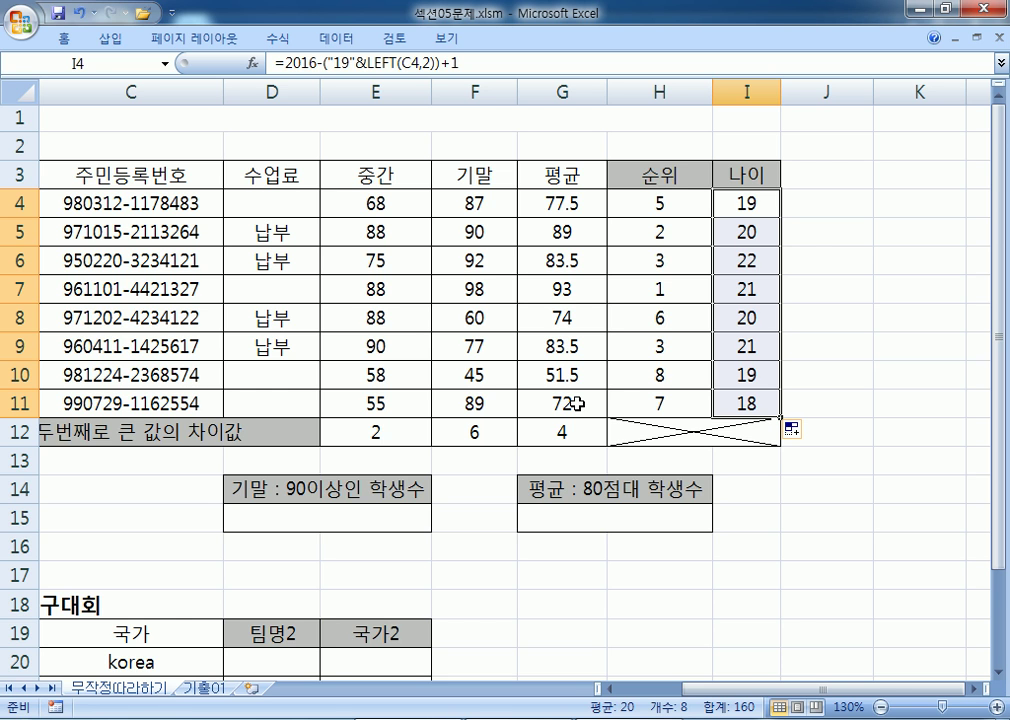
pyautogui.click(760, 200)
pyautogui.click(117, 201)
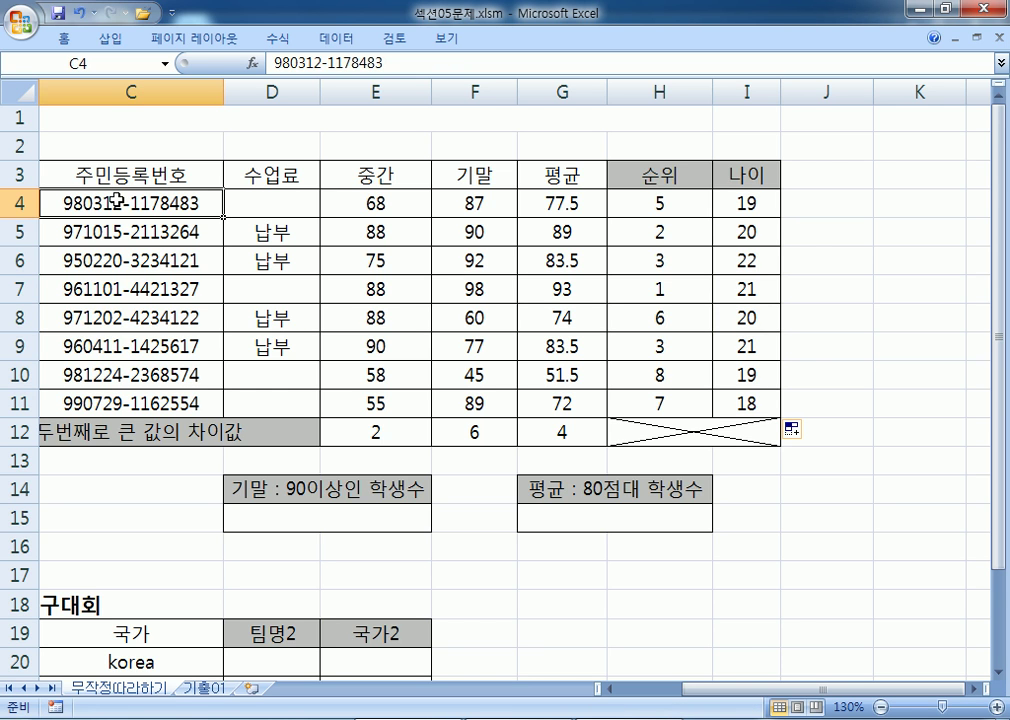
pyautogui.moveTo(463, 199); pyautogui.dragTo(470, 402)
pyautogui.click(757, 203)
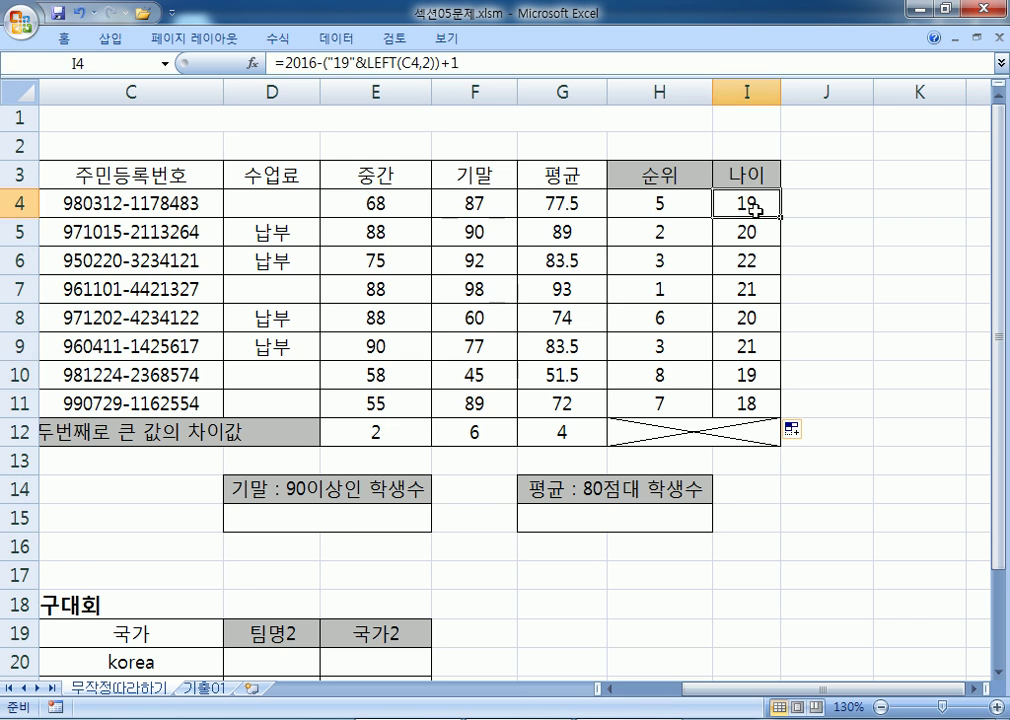
# Point out row 4, the G4 average formula and G4:G11, then return to the notes
pyautogui.click(20, 203)
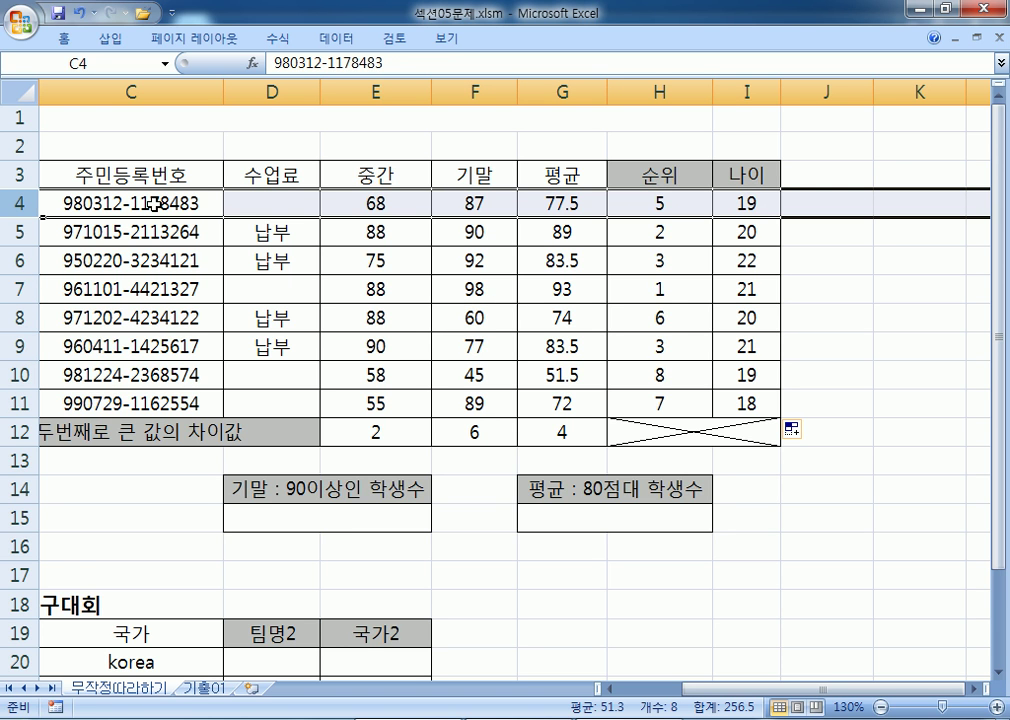
pyautogui.click(577, 202)
pyautogui.moveTo(552, 399); pyautogui.dragTo(561, 201)
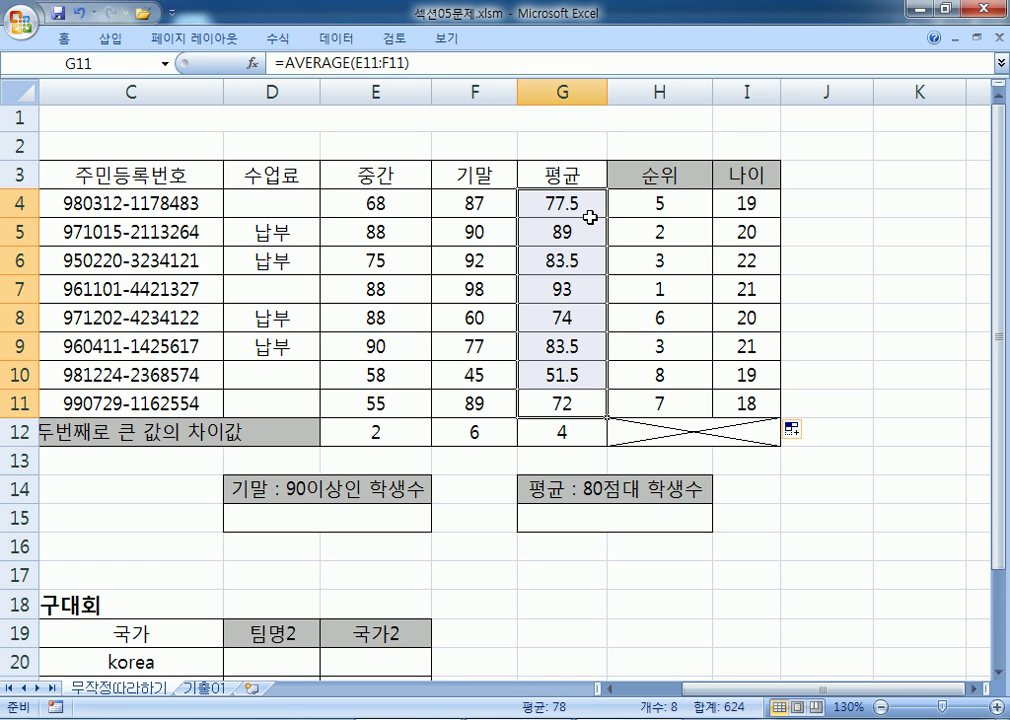
pyautogui.click(88, 202)
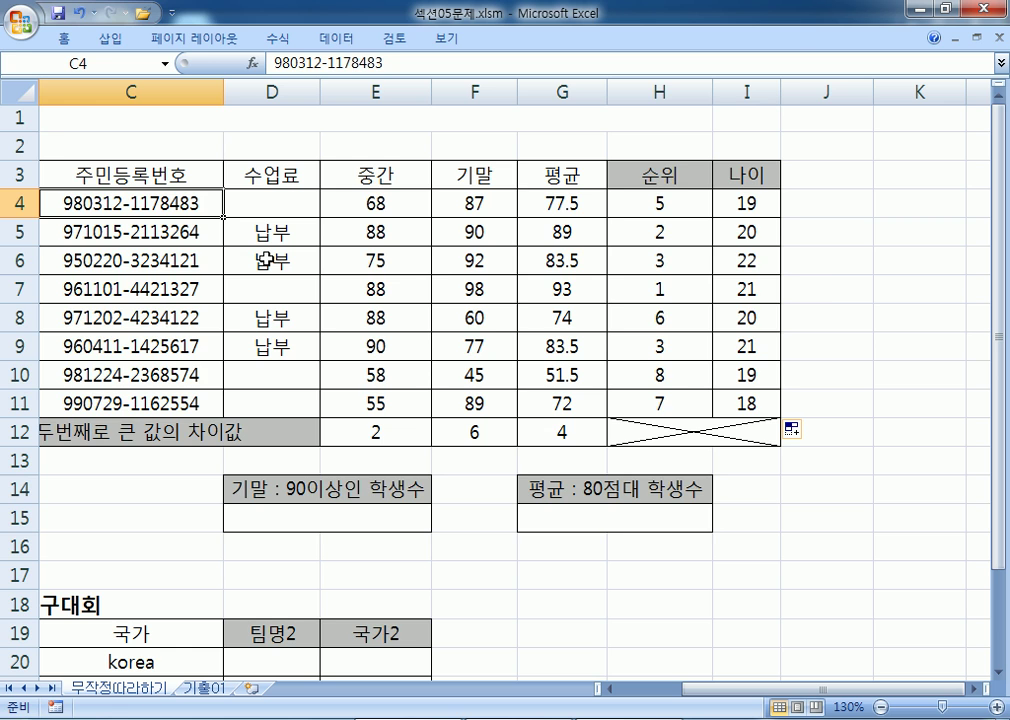
pyautogui.hotkey('alt', 'Tab')
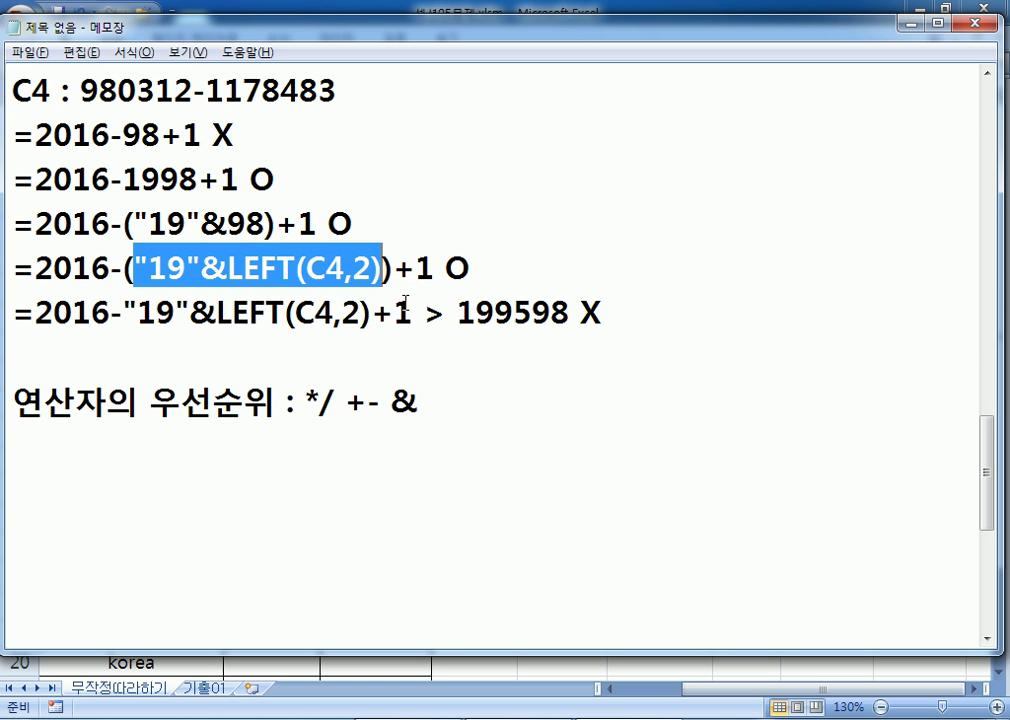
# Highlight the working age formula line in the notes, scroll through them, then return to Excel
pyautogui.moveTo(432, 270); pyautogui.dragTo(20, 265)
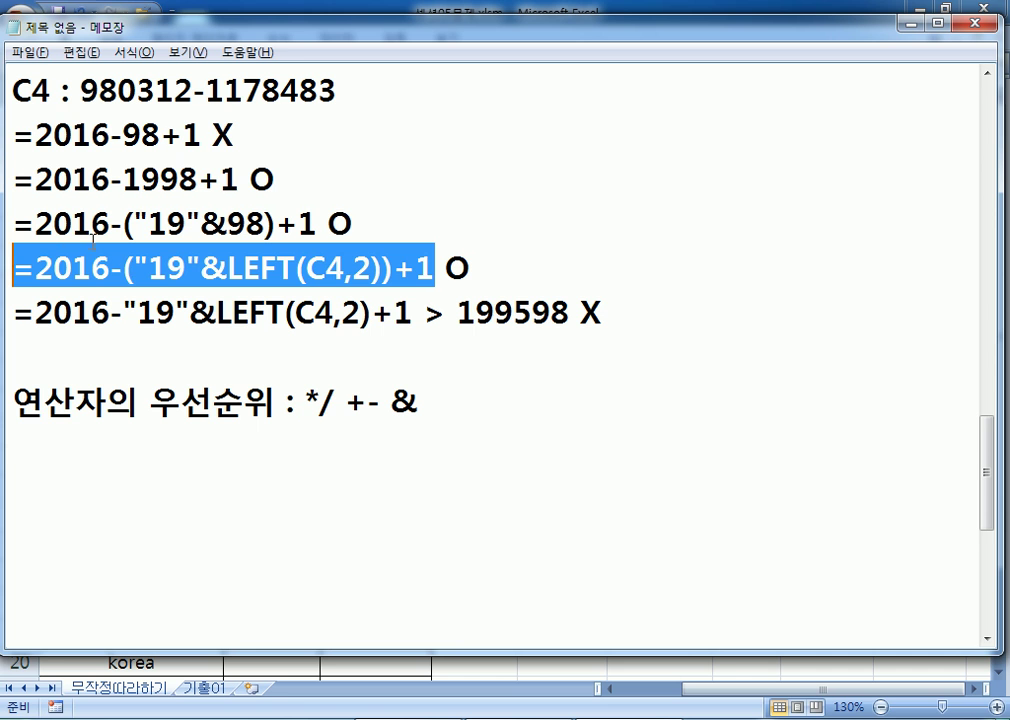
pyautogui.click(74, 457)
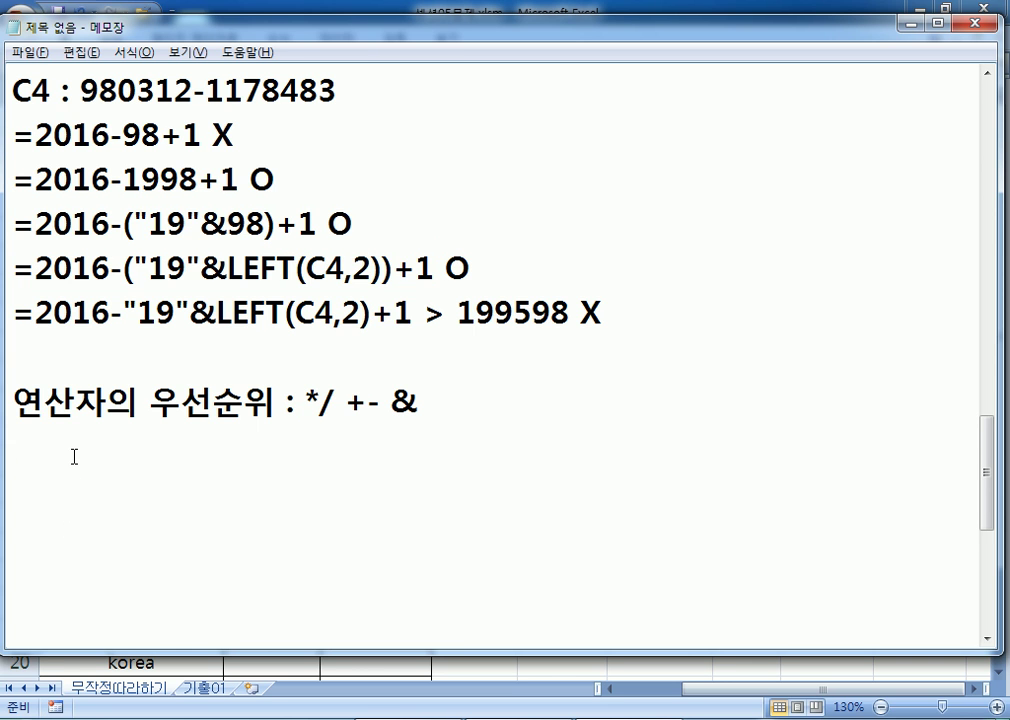
pyautogui.scroll(1, 70, 440)
pyautogui.scroll(1, 115, 180)
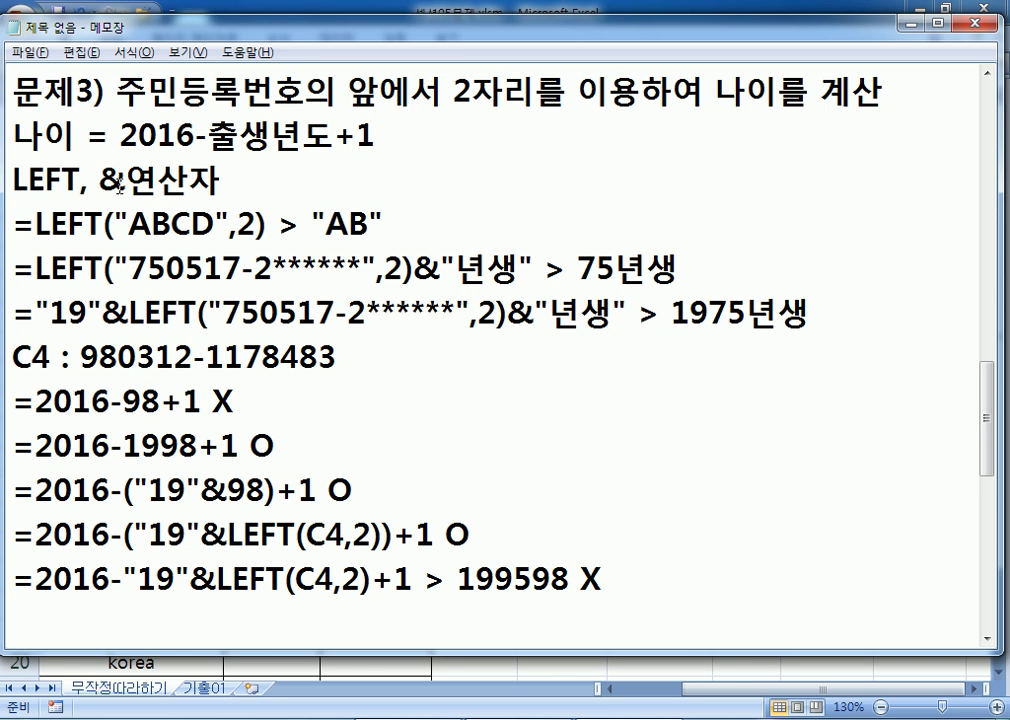
pyautogui.scroll(-1, 100, 160)
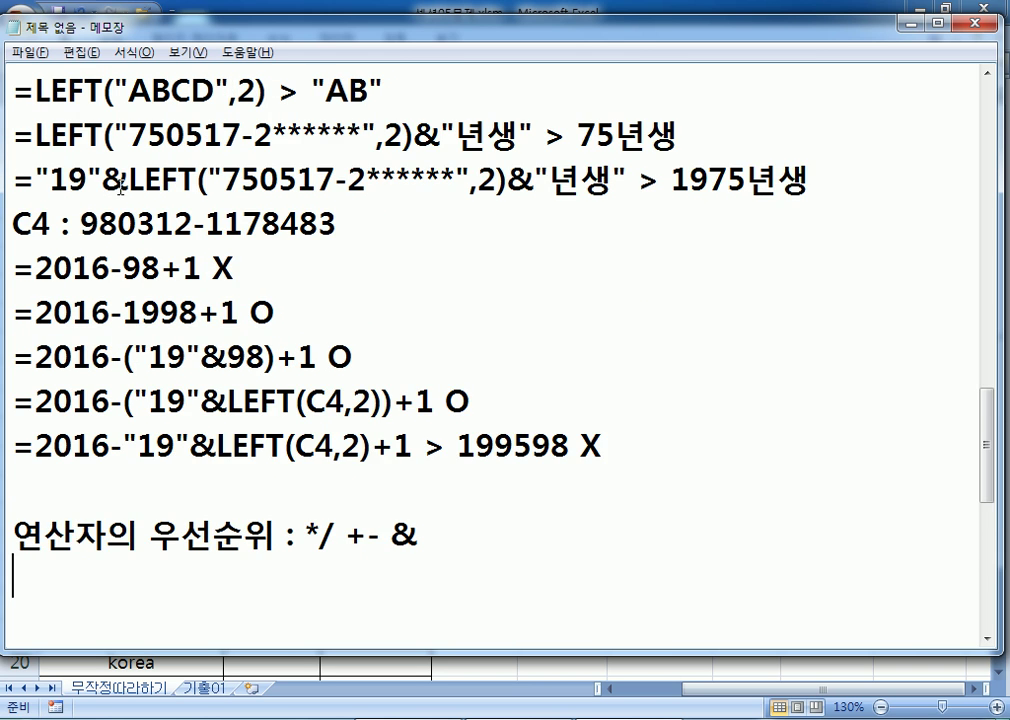
pyautogui.scroll(-1, 45, 470)
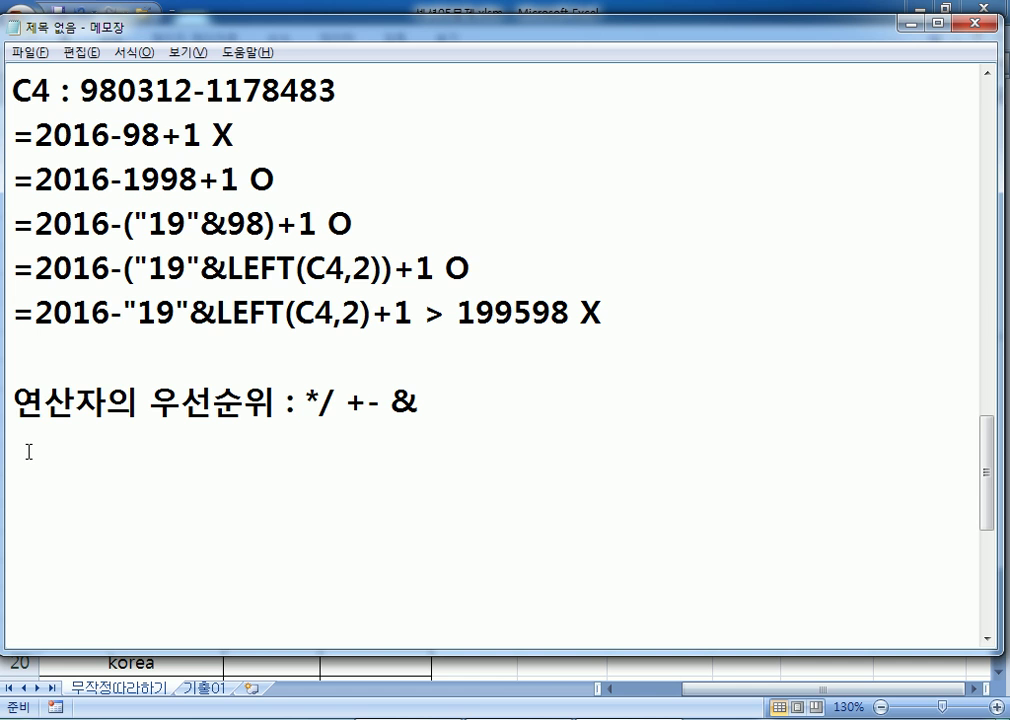
pyautogui.hotkey('alt', 'Tab')
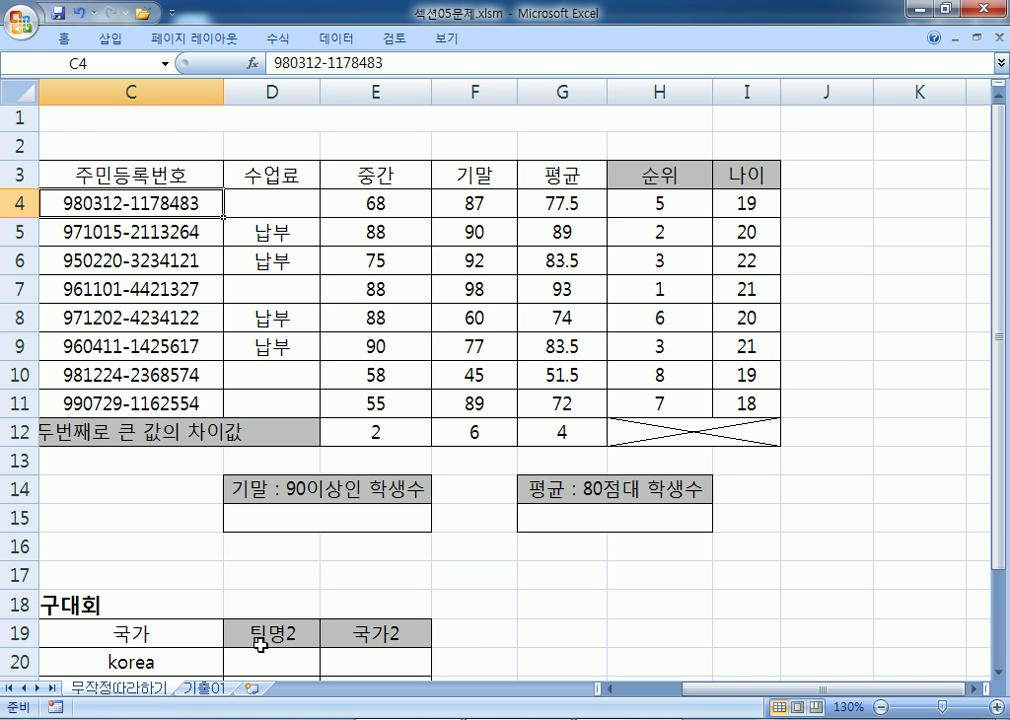
# Select cell A15 for the unpaid-fee count, then switch to the Notepad notes
pyautogui.press('Home')
pyautogui.scroll(-2, 316, 467)
pyautogui.scroll(2, 325, 450)
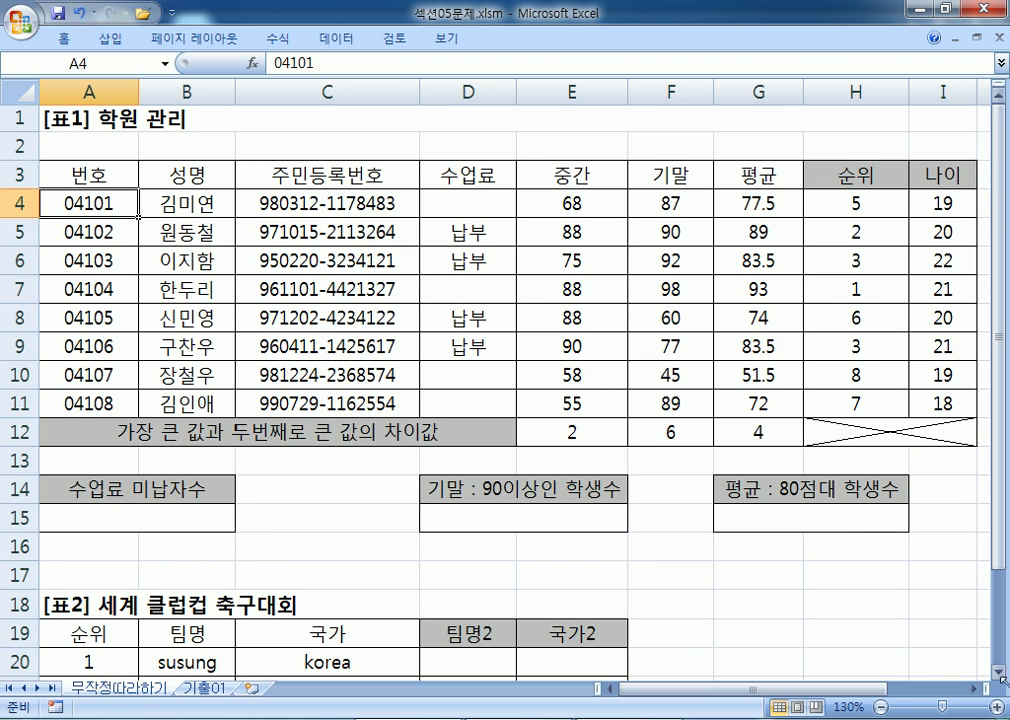
pyautogui.scroll(-2, 514, 266)
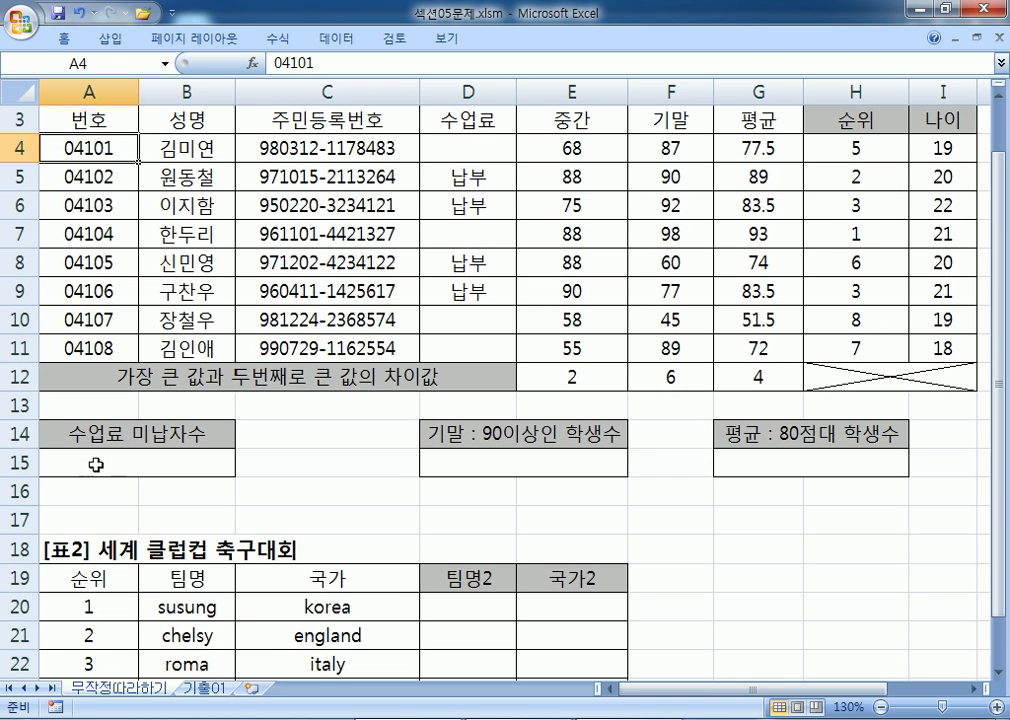
pyautogui.click(93, 462)
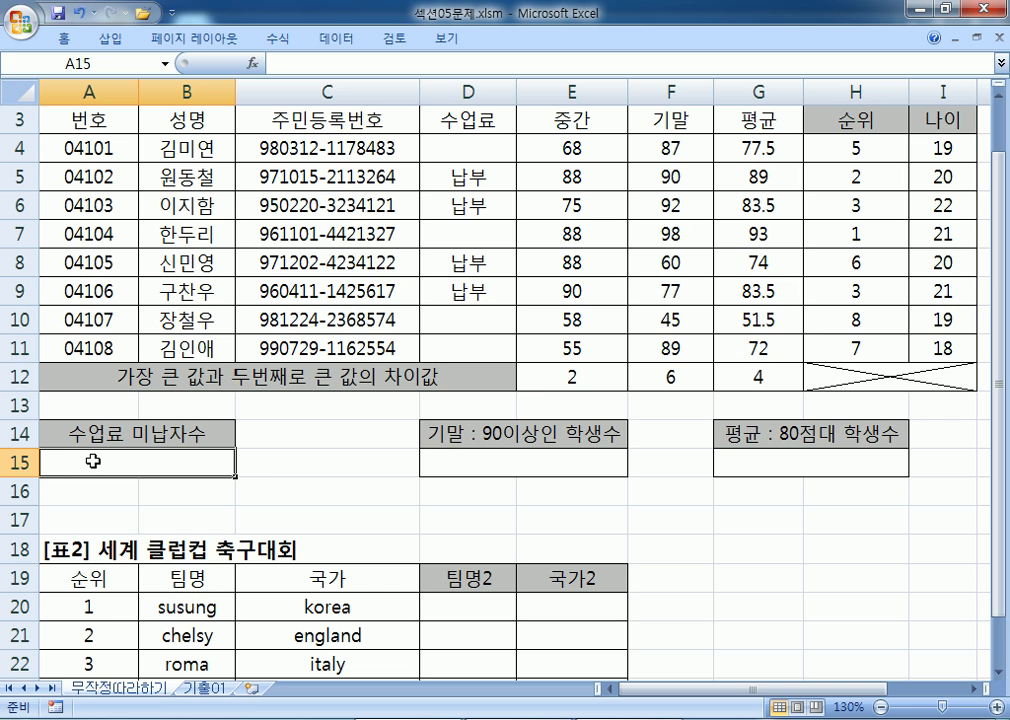
pyautogui.hotkey('alt', 'Tab')
pyautogui.hotkey('alt', 'Tab')
pyautogui.hotkey('alt', 'Tab')
# Type the heading '문제4) 수업료 대금의 미납자수를 구하라' on a new line
pyautogui.write('a')
pyautogui.press('BackSpace')
pyautogui.press('Return')
pyautogui.press('Hangul')
pyautogui.write('묹')
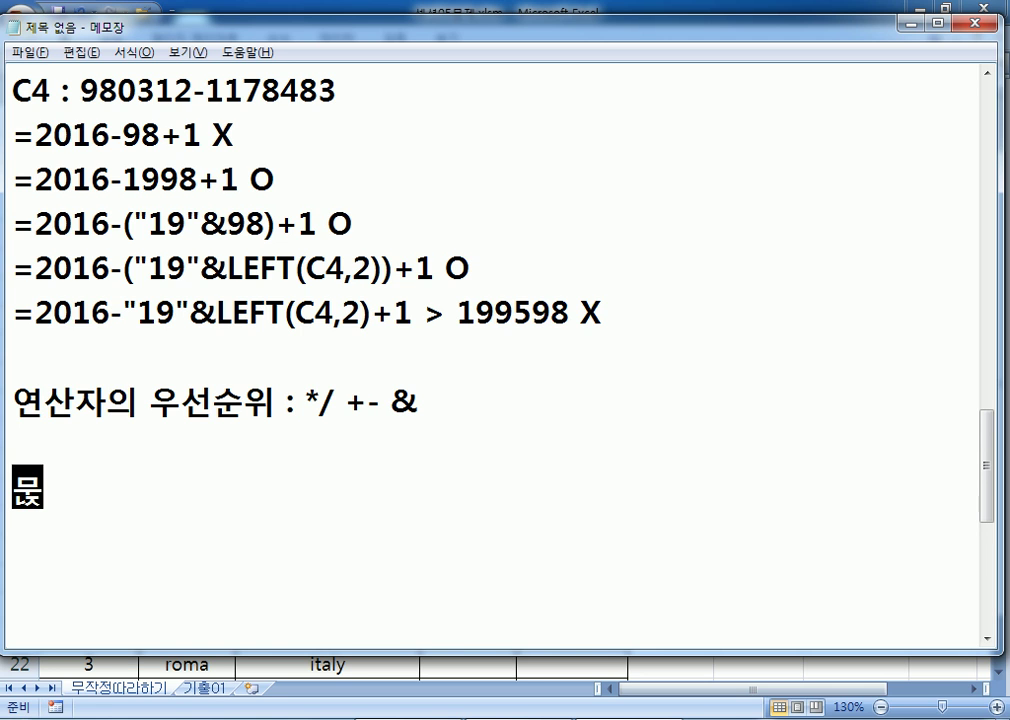
pyautogui.write('제45')
pyautogui.press('BackSpace')
pyautogui.write(') ')
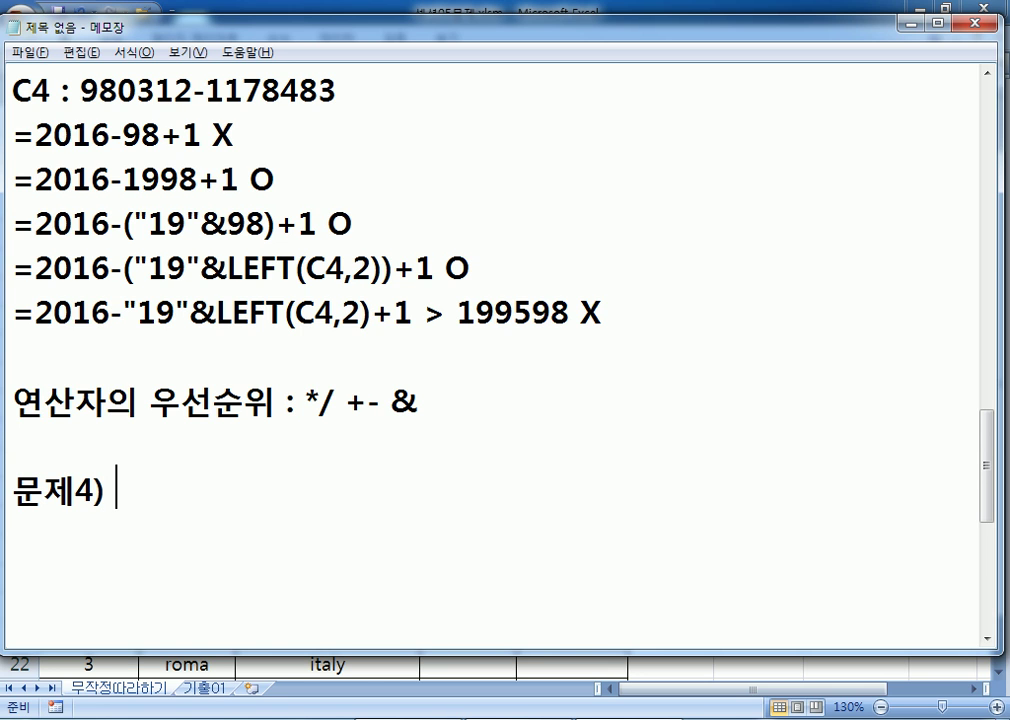
pyautogui.write('숭업료 대금')
pyautogui.write('의 니')
pyautogui.press('BackSpace')
pyautogui.press('BackSpace')
pyautogui.write('미ㅏ나')
pyautogui.press('BackSpace')
pyautogui.press('BackSpace')
pyautogui.press('BackSpace')
pyautogui.write('납')
pyautogui.write('자')
pyautogui.press('BackSpace')
pyautogui.press('BackSpace')
pyautogui.press('BackSpace')
pyautogui.write('잣수를 구하라')
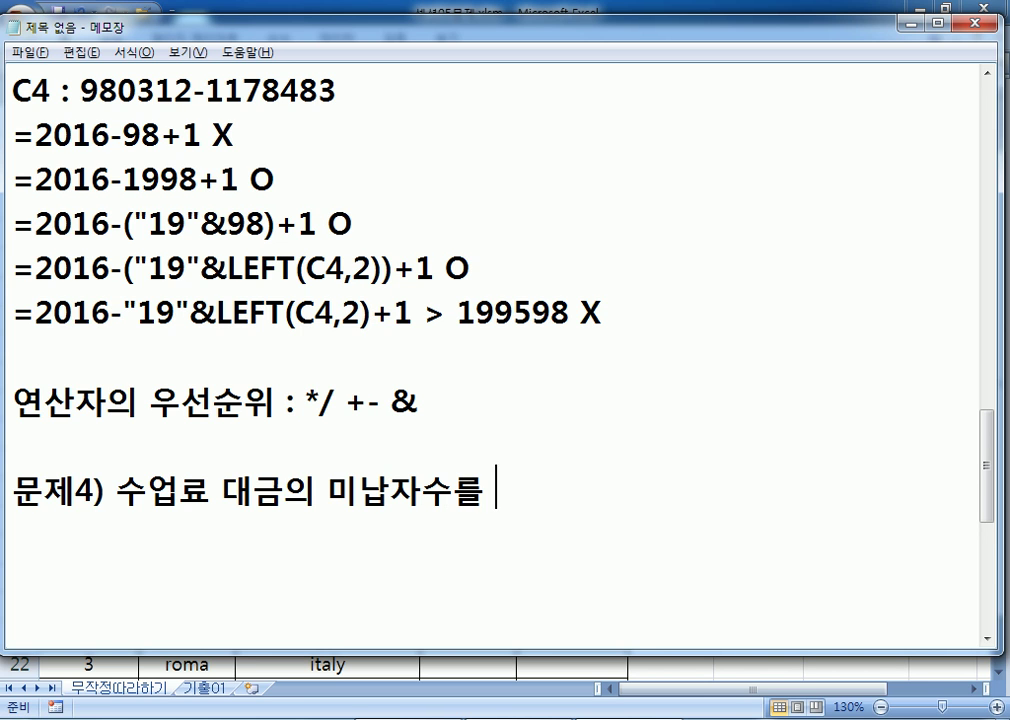
pyautogui.press('Return')
# Add the lines '빈칸이 미납자' and 'COUNT, COUNTA, COUNTBLANK 중에서 선택'
pyautogui.write('밑')
pyautogui.press('BackSpace')
pyautogui.press('BackSpace')
pyautogui.press('BackSpace')
pyautogui.write('빔')
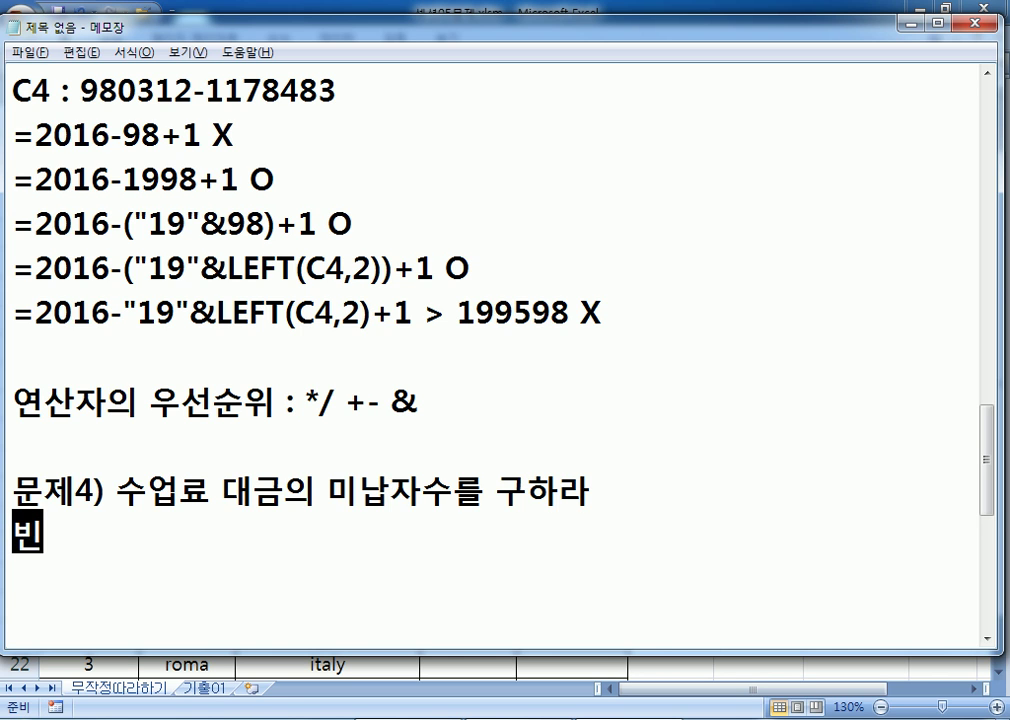
pyautogui.write('칸이 민')
pyautogui.write('납자')
pyautogui.scroll(-3, 160, 433)
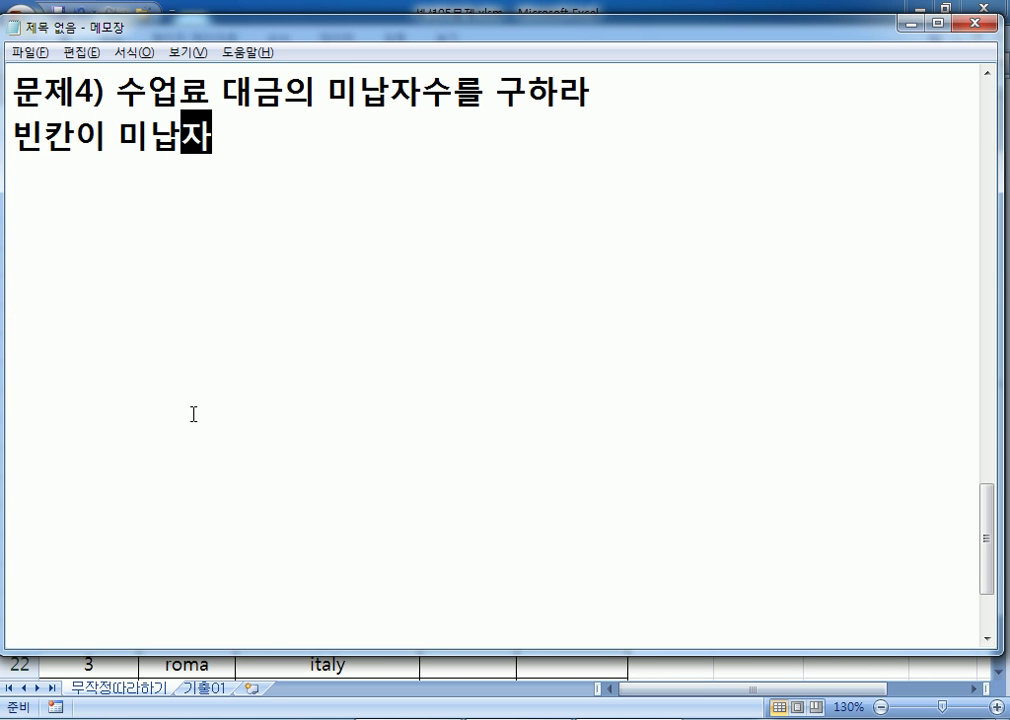
pyautogui.press('Return')
pyautogui.write('count,')
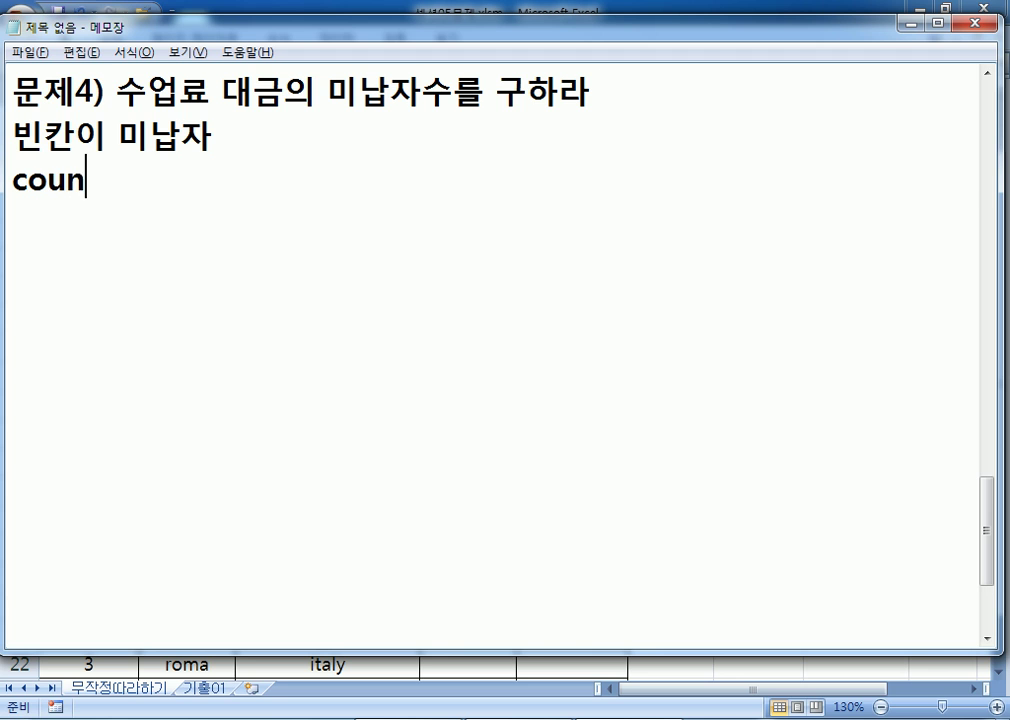
pyautogui.press('BackSpace')
pyautogui.press('BackSpace')
pyautogui.press('BackSpace')
pyautogui.press('BackSpace')
pyautogui.press('BackSpace')
pyautogui.press('BackSpace')
pyautogui.press('BackSpace')
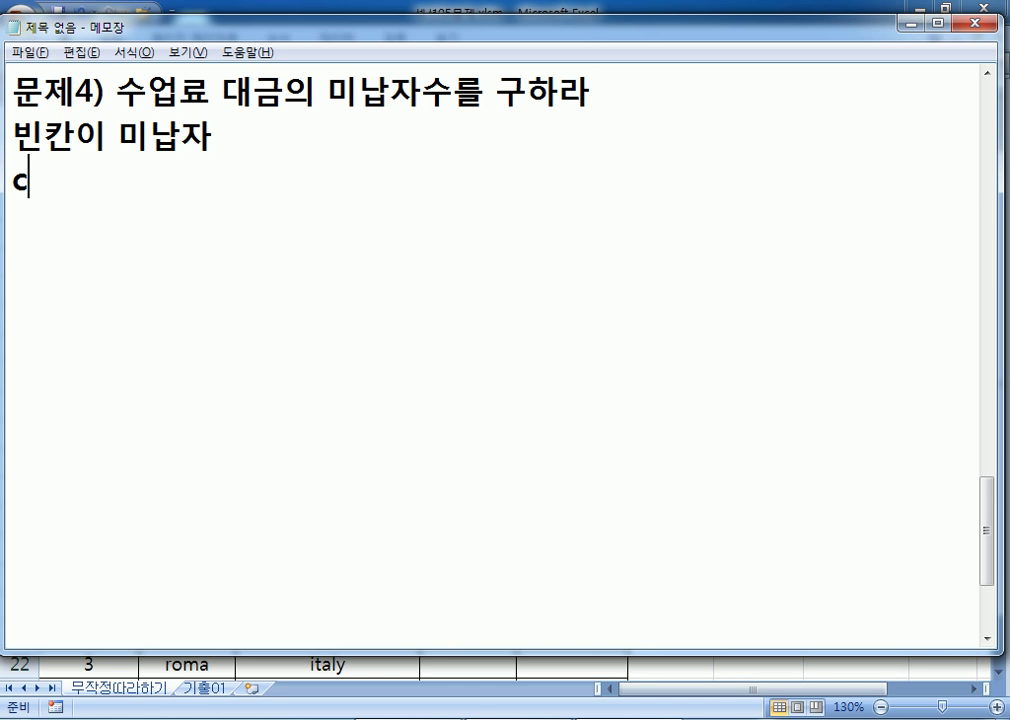
pyautogui.write('COUNT, ')
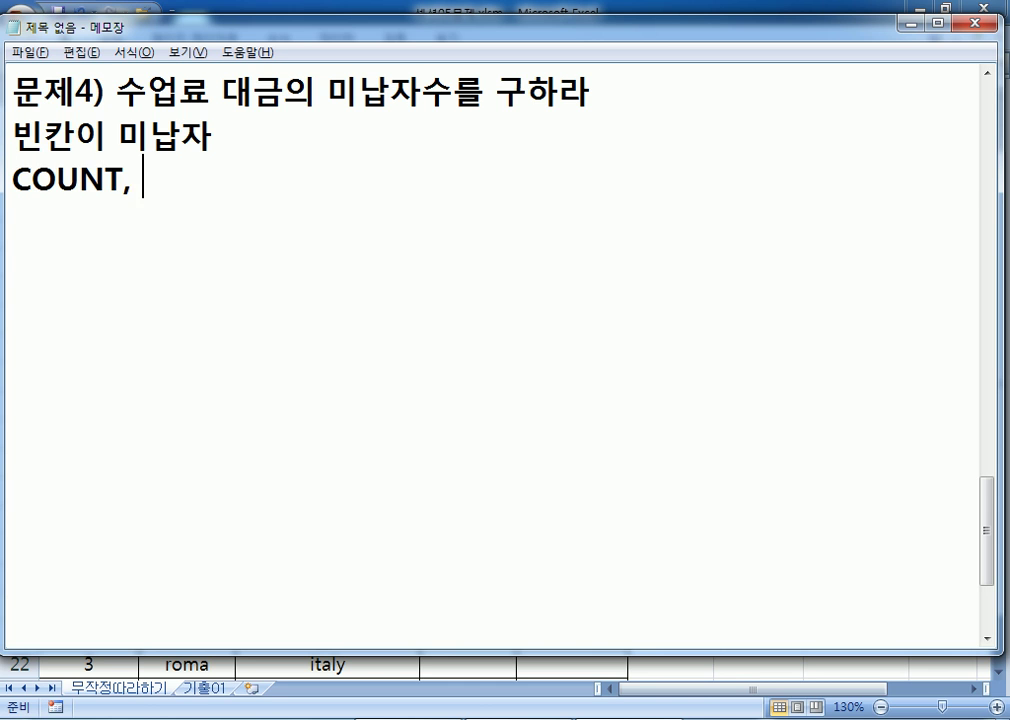
pyautogui.write('COUNTA, COUNTA,')
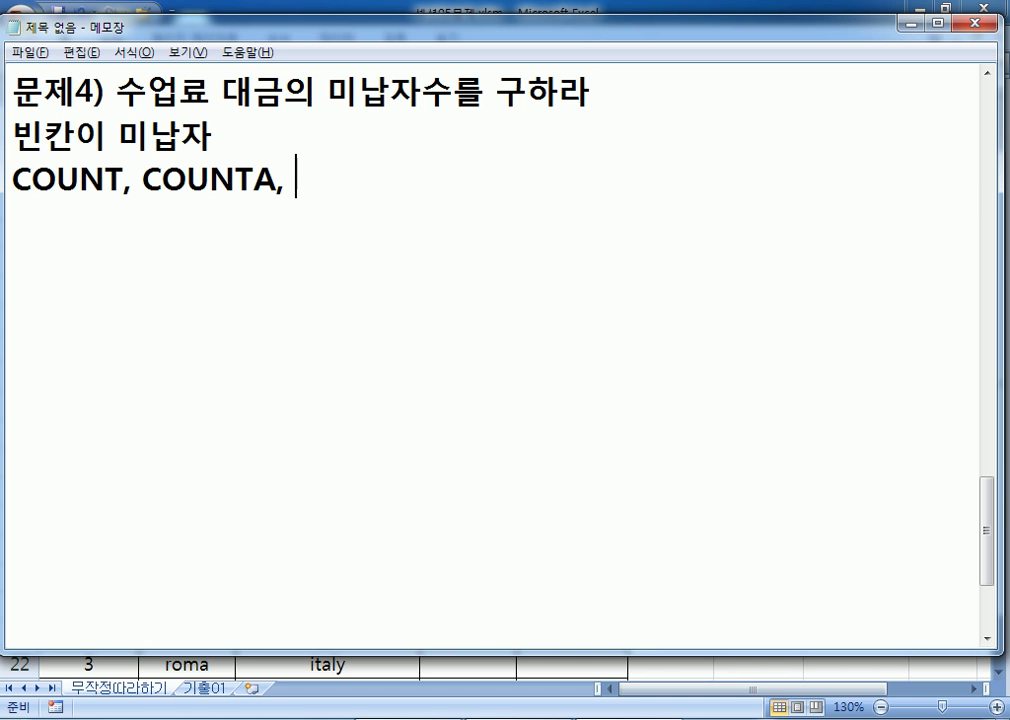
pyautogui.write('COUNTBLA')
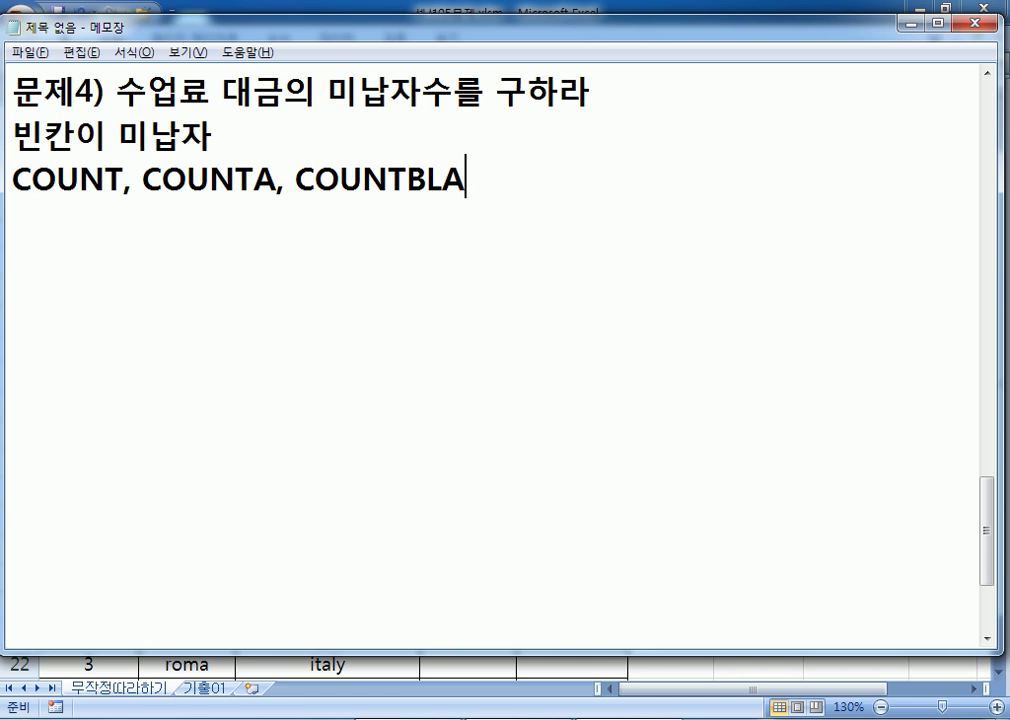
pyautogui.write('NK 중에서 ')
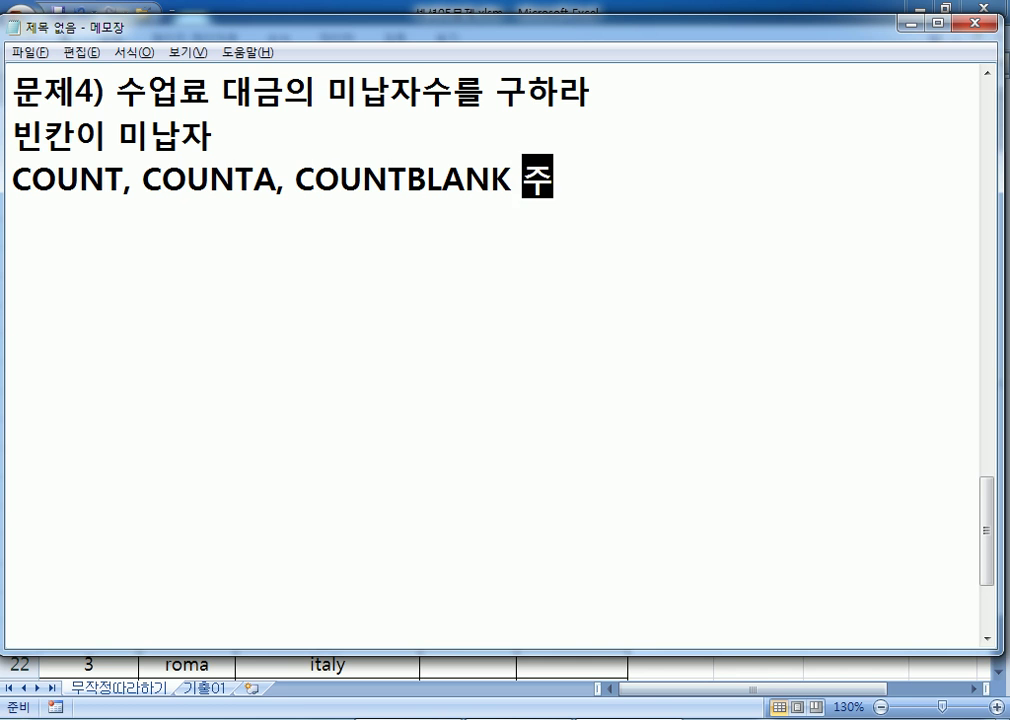
pyautogui.write('선택')
pyautogui.press('Return')
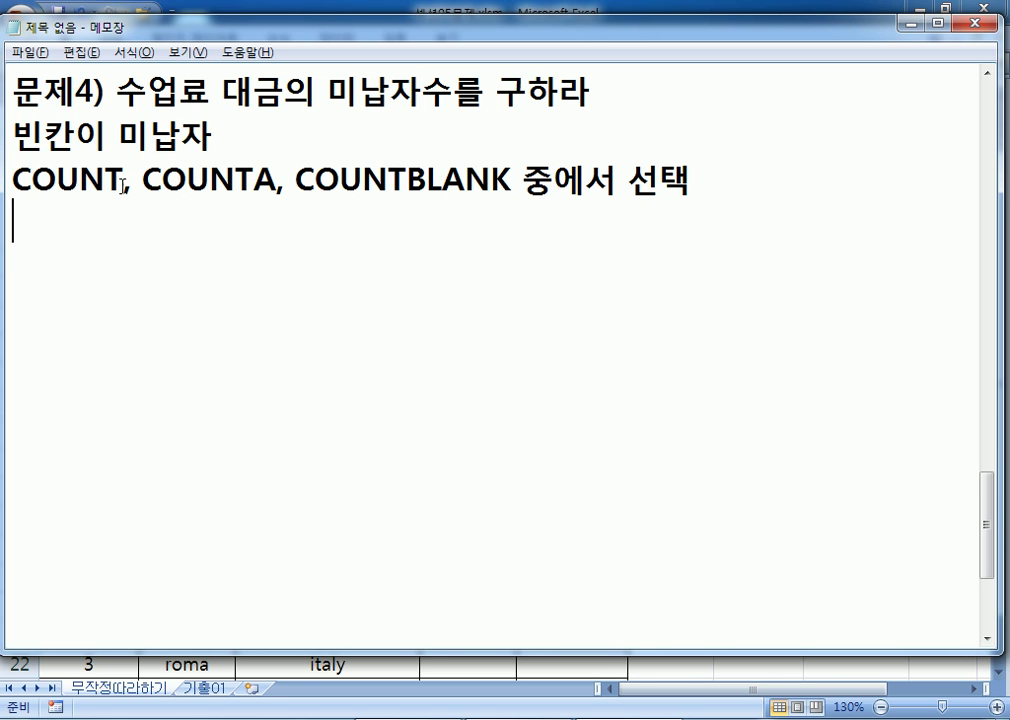
# Highlight COUNT, COUNTA and COUNTBLANK, stressing '빈칸이 미납자' and COUNTBLANK as the choice
pyautogui.moveTo(123, 180); pyautogui.dragTo(56, 180)
pyautogui.moveTo(170, 180); pyautogui.dragTo(209, 180)
pyautogui.moveTo(318, 180); pyautogui.dragTo(386, 180)
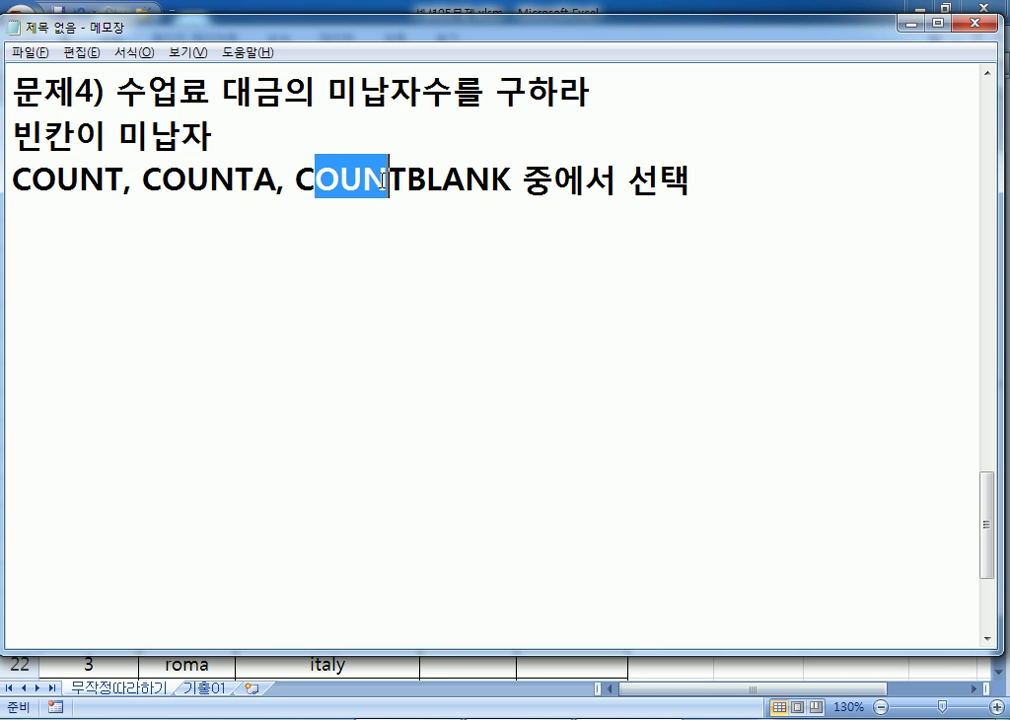
pyautogui.moveTo(209, 180); pyautogui.dragTo(325, 176)
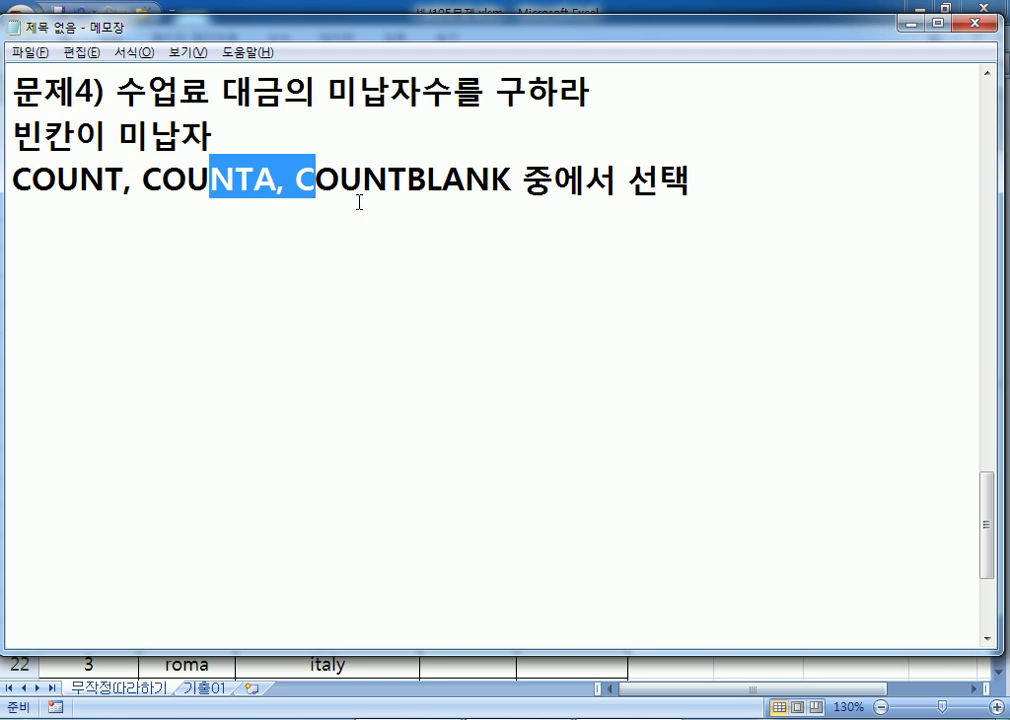
pyautogui.moveTo(12, 134); pyautogui.dragTo(205, 135)
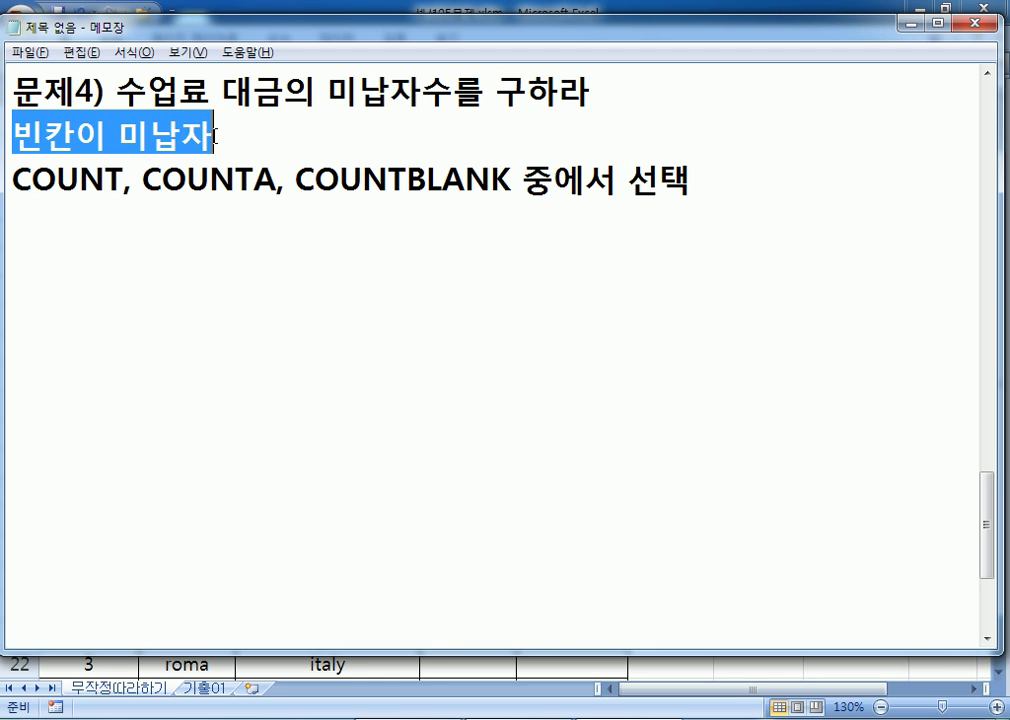
pyautogui.moveTo(295, 182); pyautogui.dragTo(513, 182)
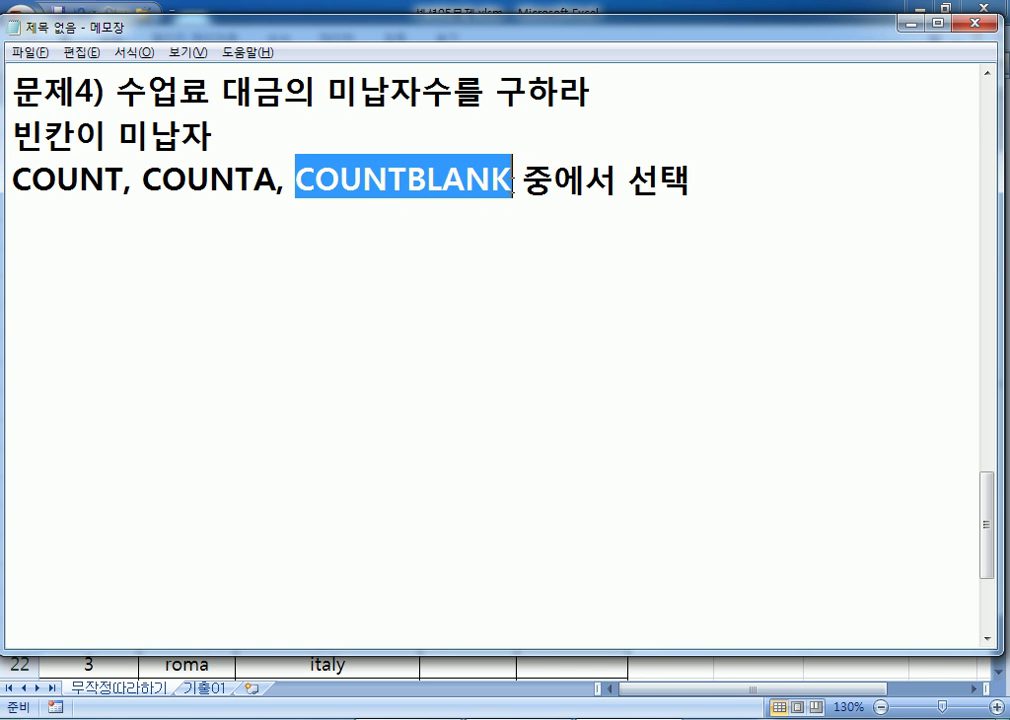
pyautogui.click(397, 223)
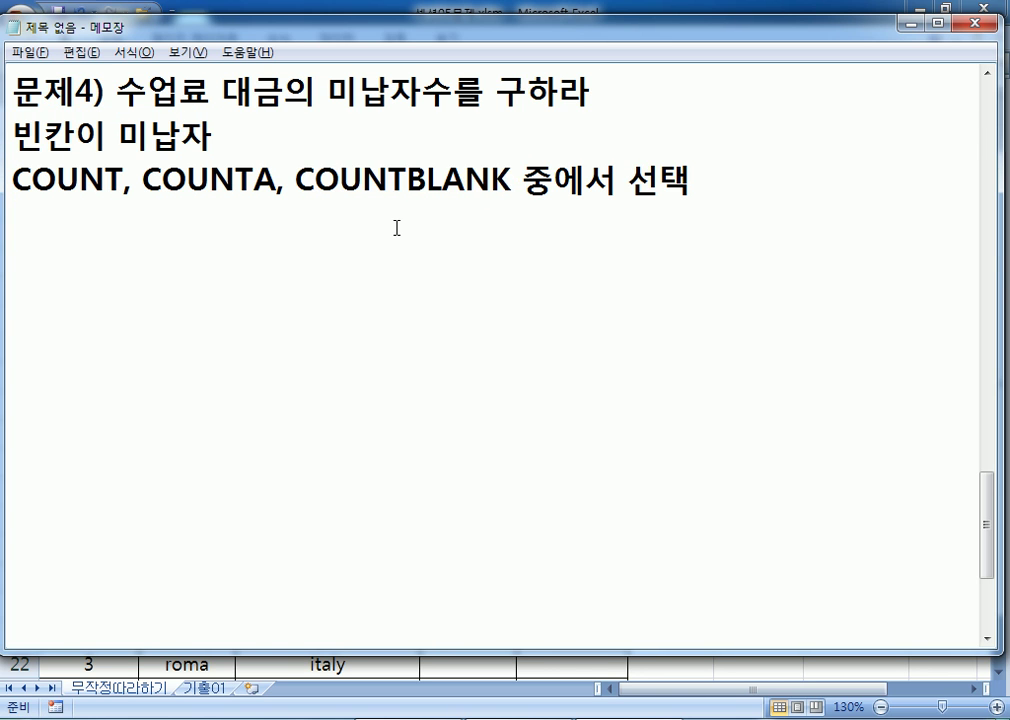
# Enter =COUNTBLANK(D4:D11) in cell A15
pyautogui.hotkey('alt', 'Tab')
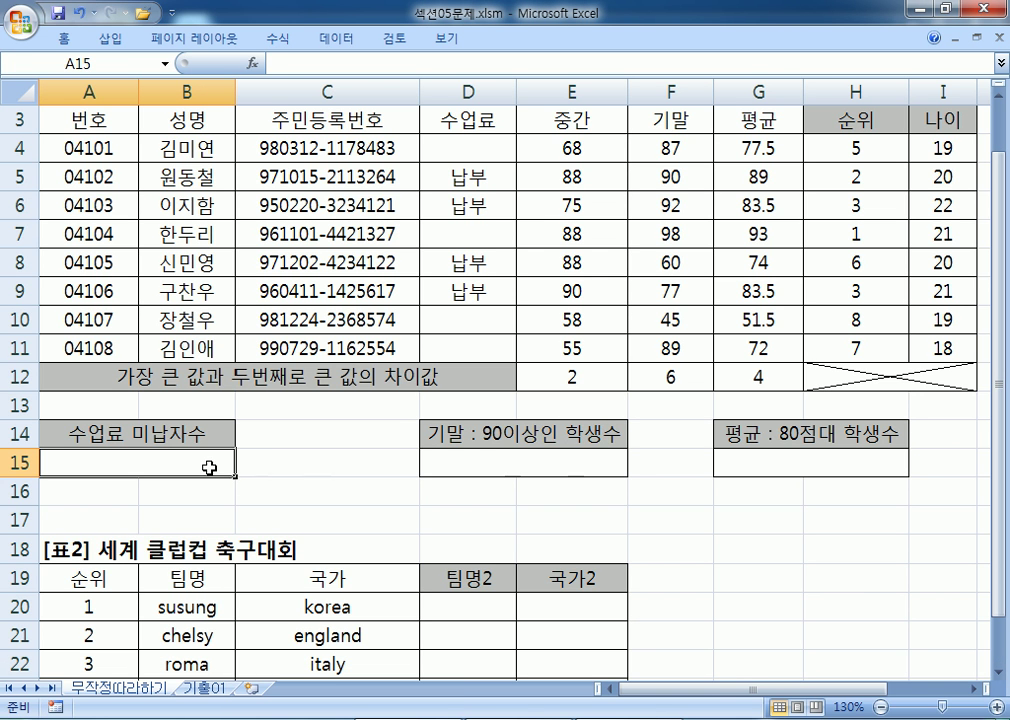
pyautogui.write('=COUNT')
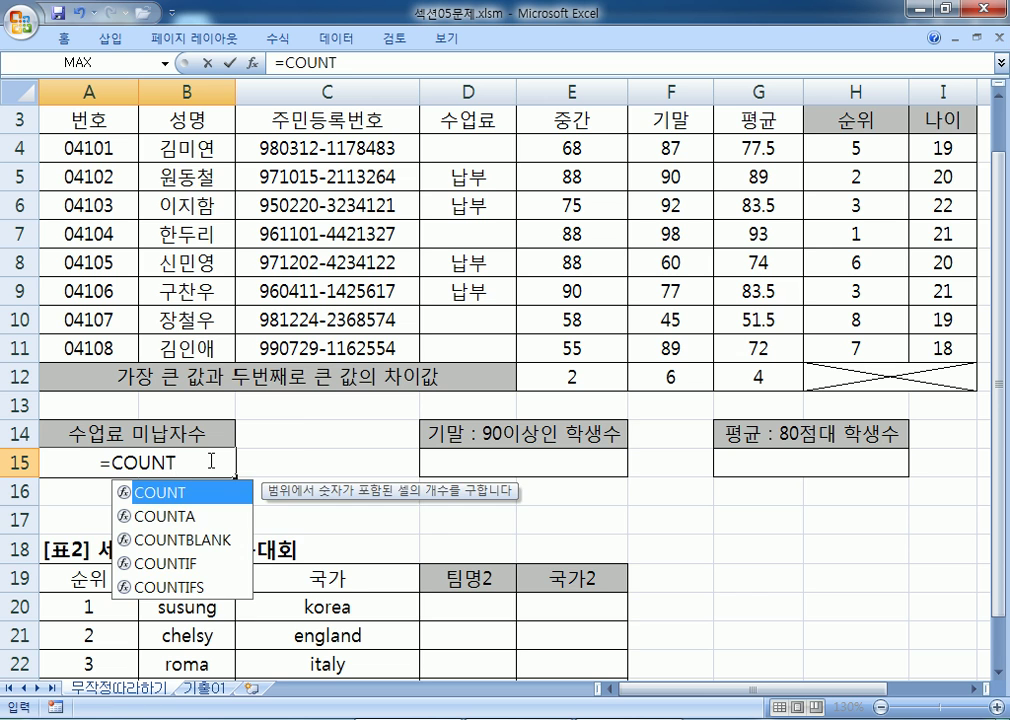
pyautogui.press('Down')
pyautogui.press('Down')
pyautogui.press('Tab')
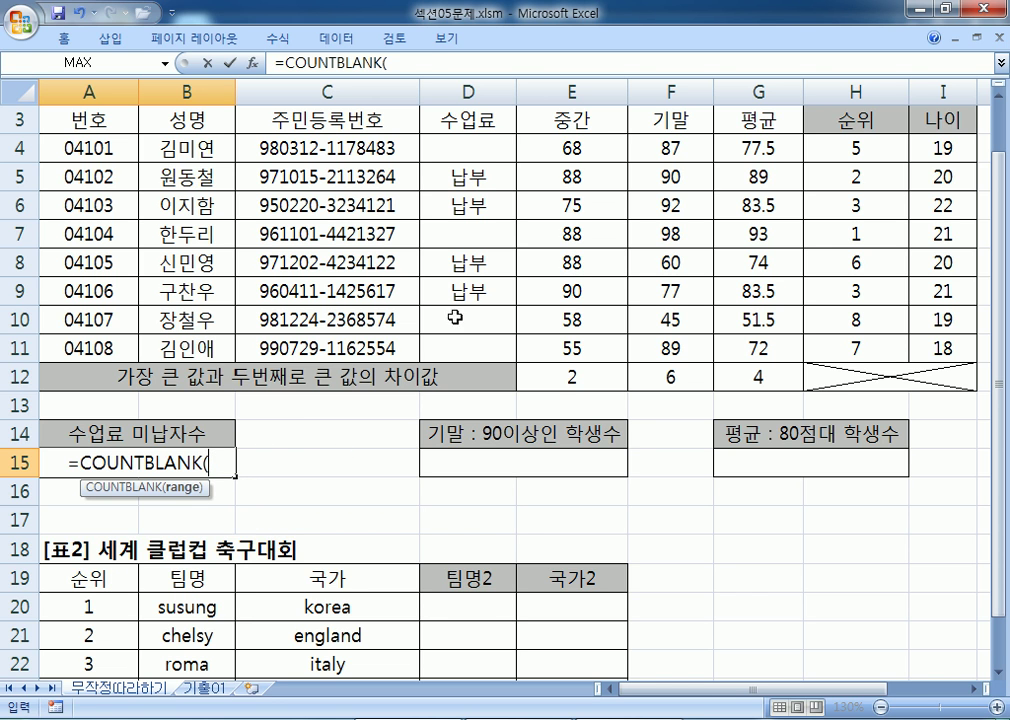
pyautogui.moveTo(470, 145); pyautogui.dragTo(458, 343)
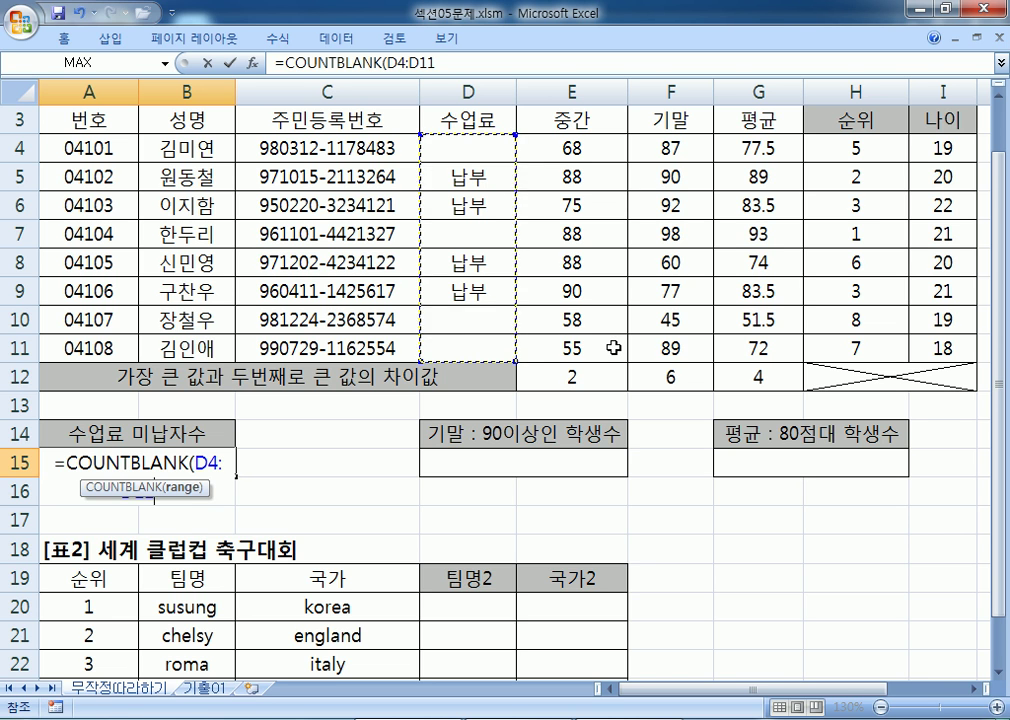
pyautogui.write(')')
pyautogui.press('Return')
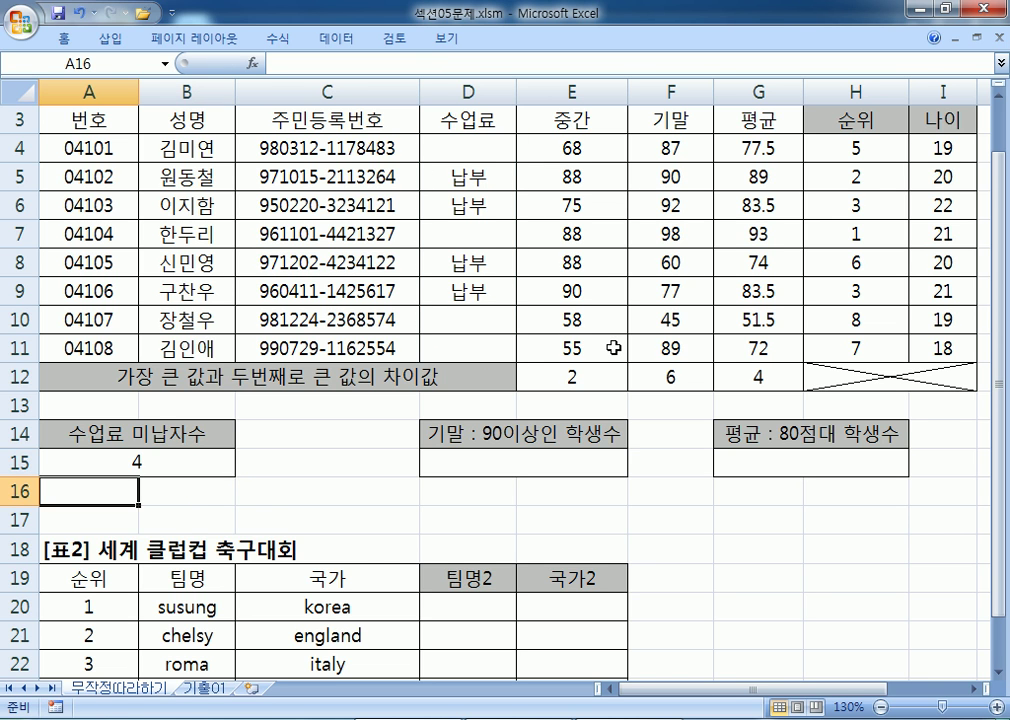
# Copy the A15 formula text from the formula bar
pyautogui.click(192, 464)
pyautogui.click(523, 60)
pyautogui.hotkey('ctrl', 'c')
# Paste =COUNTBLANK(D4:D11) under the problem 4 notes, then commit A15 in Excel
pyautogui.hotkey('alt', 'Tab')
pyautogui.hotkey('ctrl', 'v')
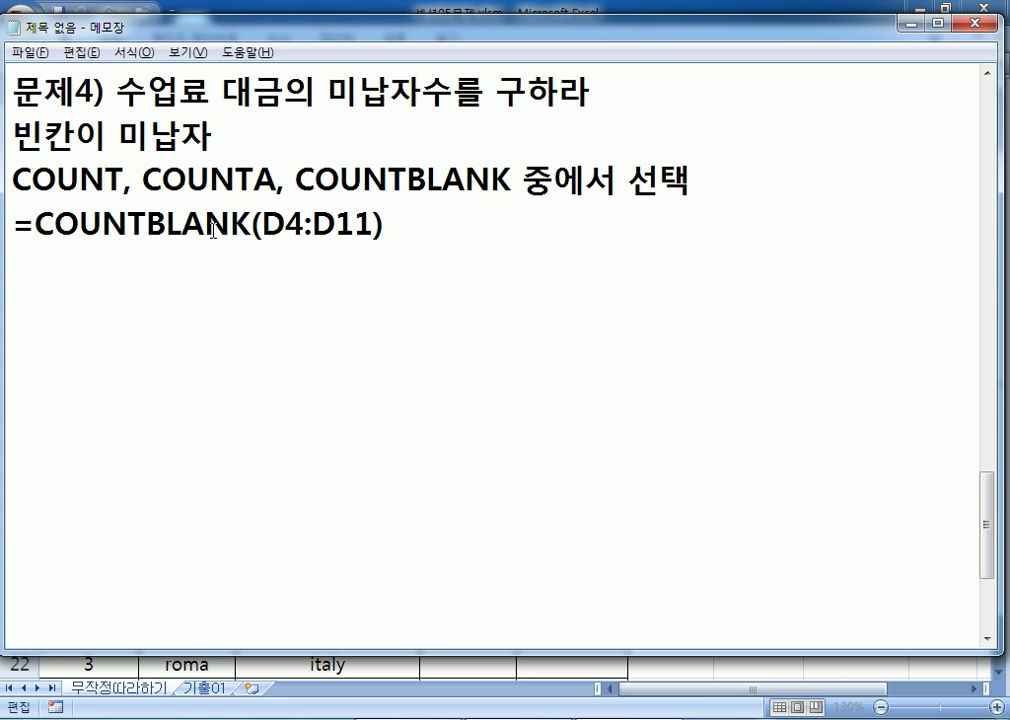
pyautogui.press('Return')
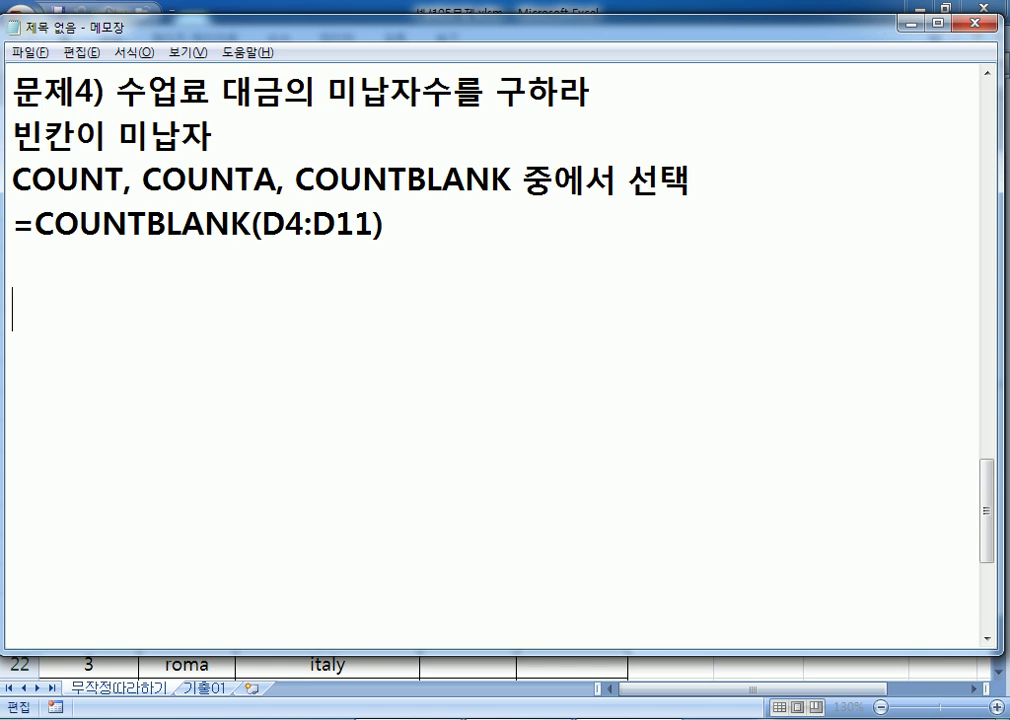
pyautogui.hotkey('alt', 'Tab')
pyautogui.hotkey('ctrl', 'Return')
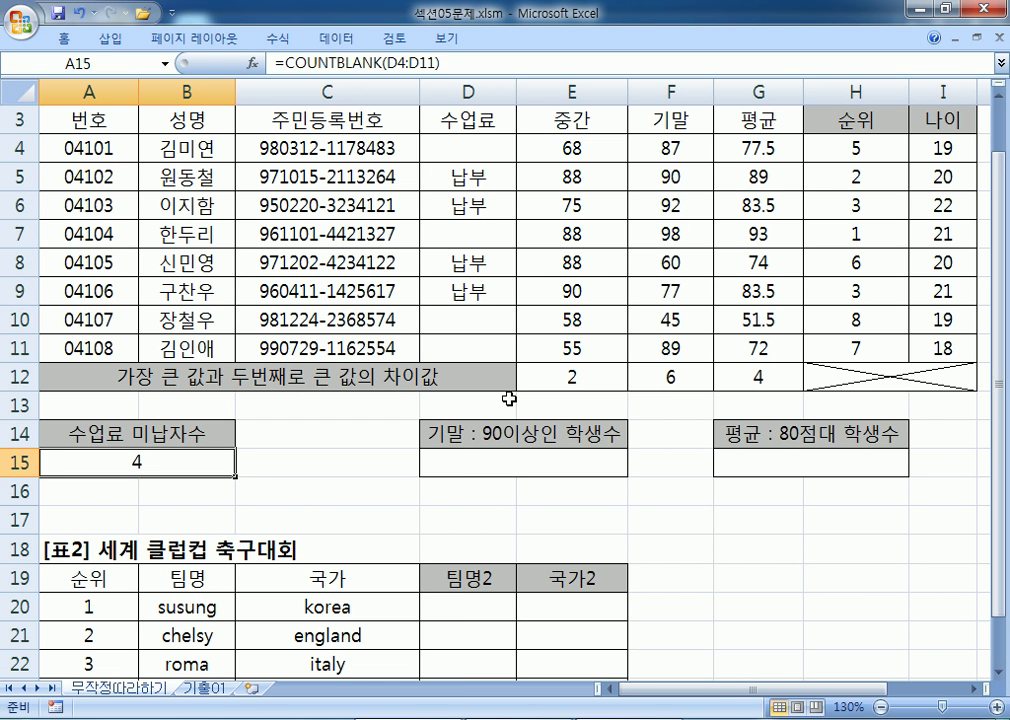
# Retype =COUNTBLANK(D4:D11) in A15 and commit it
pyautogui.write('=count')
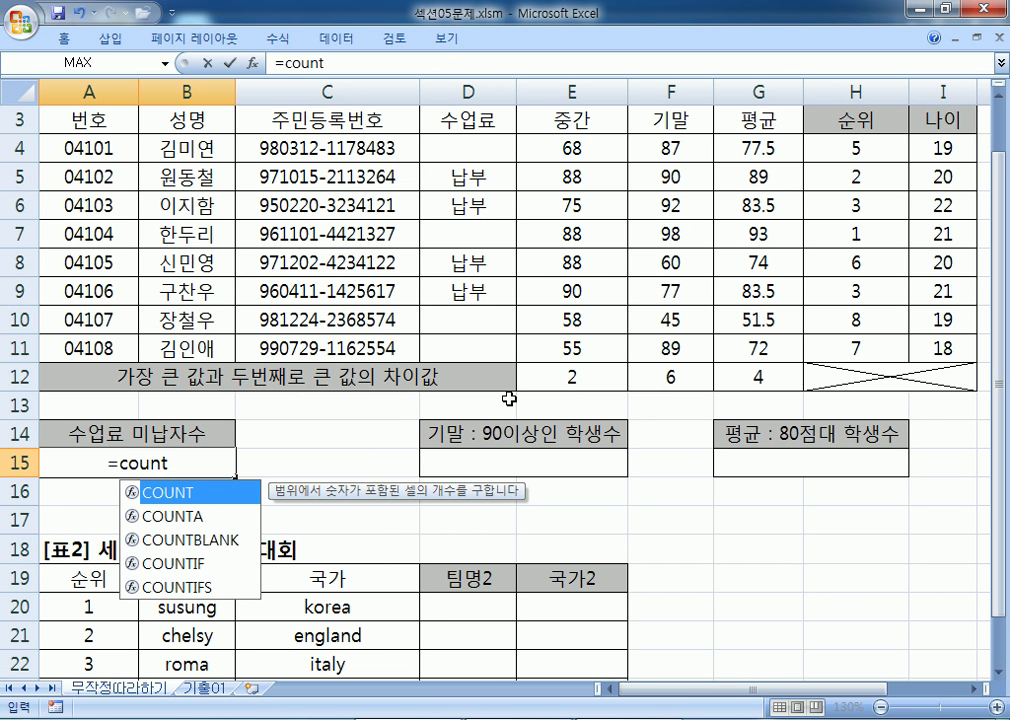
pyautogui.write('blank(')
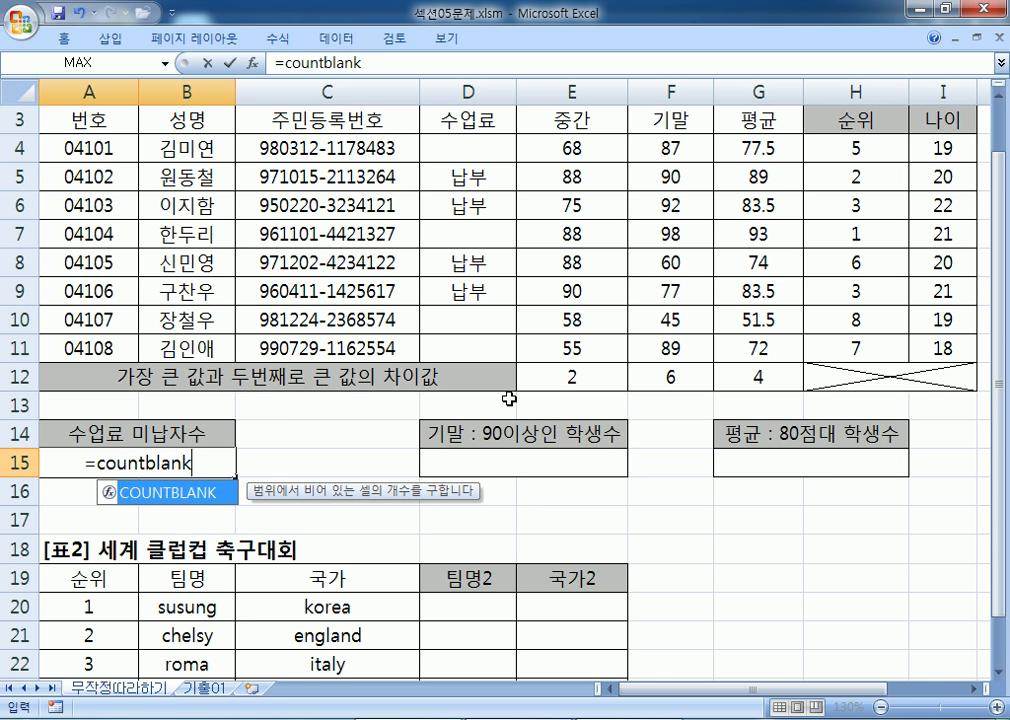
pyautogui.moveTo(435, 153); pyautogui.dragTo(458, 343)
pyautogui.press('Return')
pyautogui.press('Up')
# Check A15's formula without changing it, then select D15 for the next count
pyautogui.scroll(-2, 336, 309)
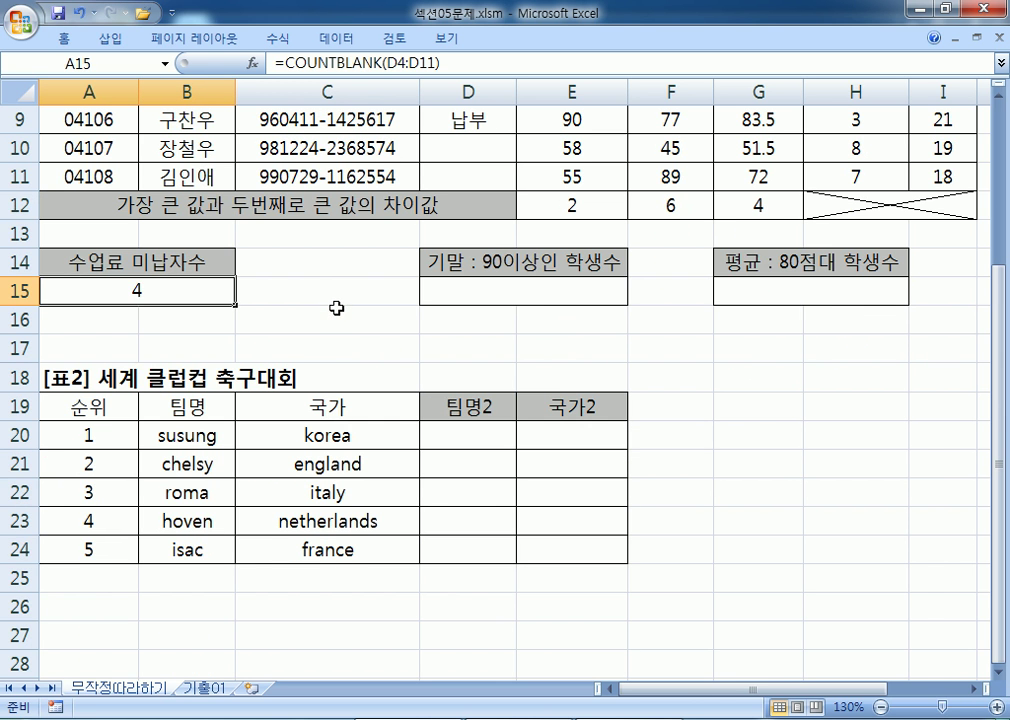
pyautogui.doubleClick(232, 295)
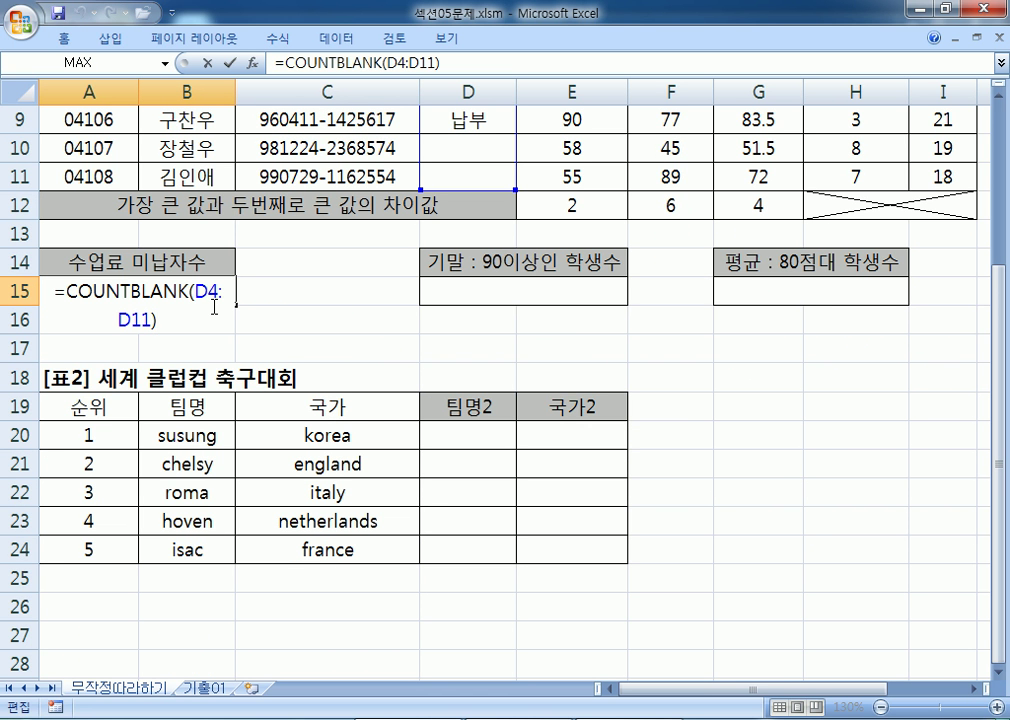
pyautogui.press('Escape')
pyautogui.scroll(3, 247, 306)
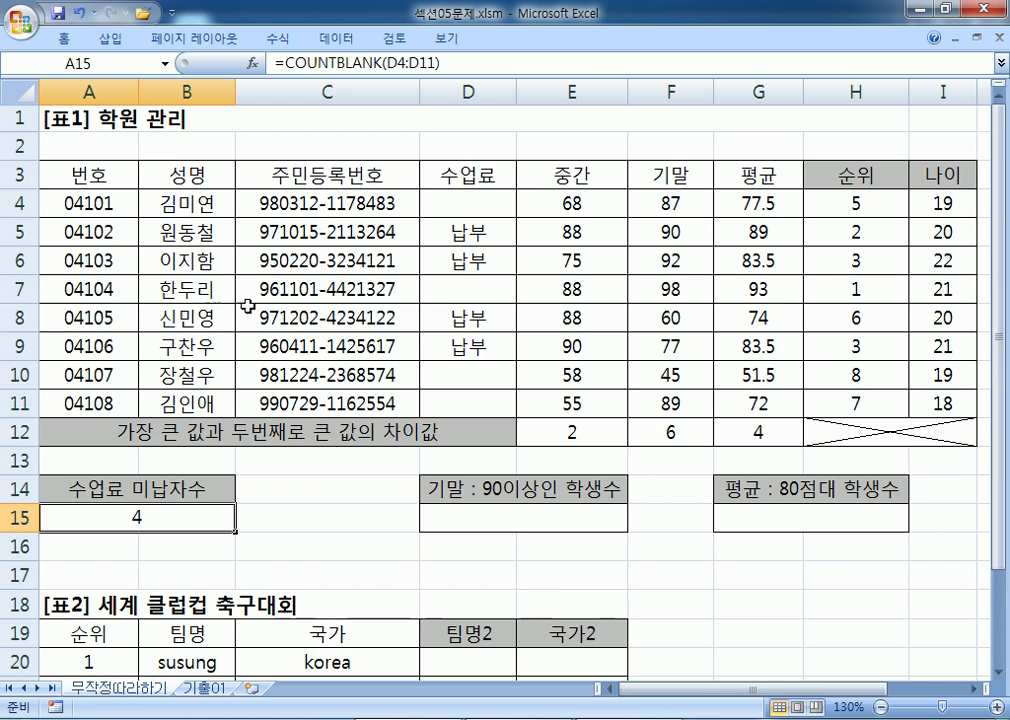
pyautogui.click(1000, 672)
pyautogui.click(1000, 672)
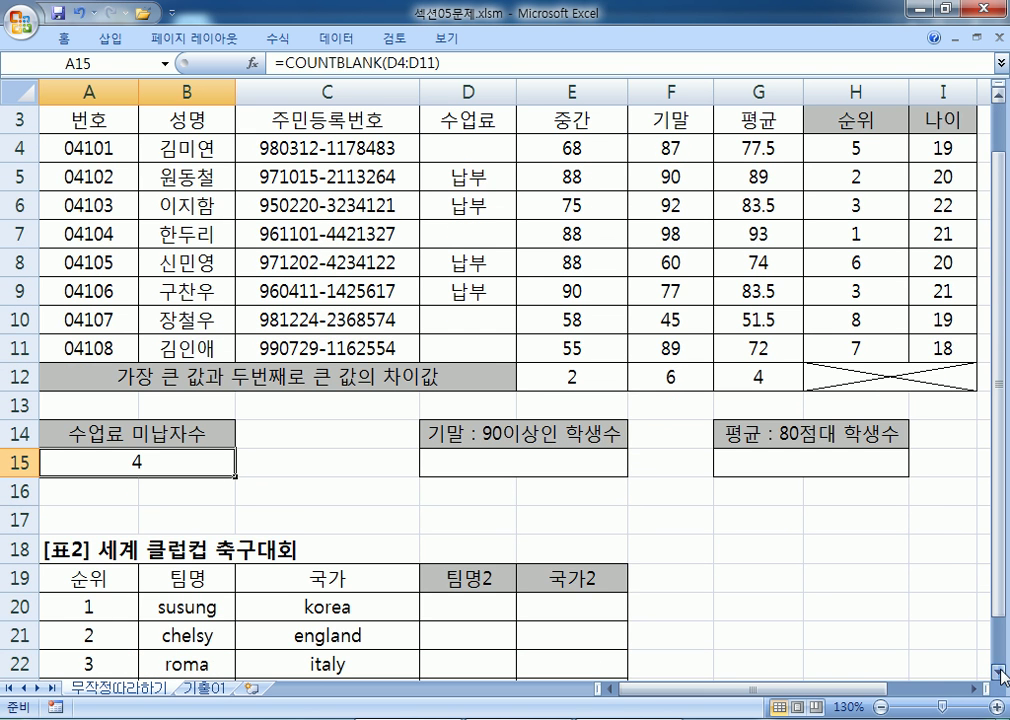
pyautogui.click(523, 465)
pyautogui.hotkey('alt', 'Tab')
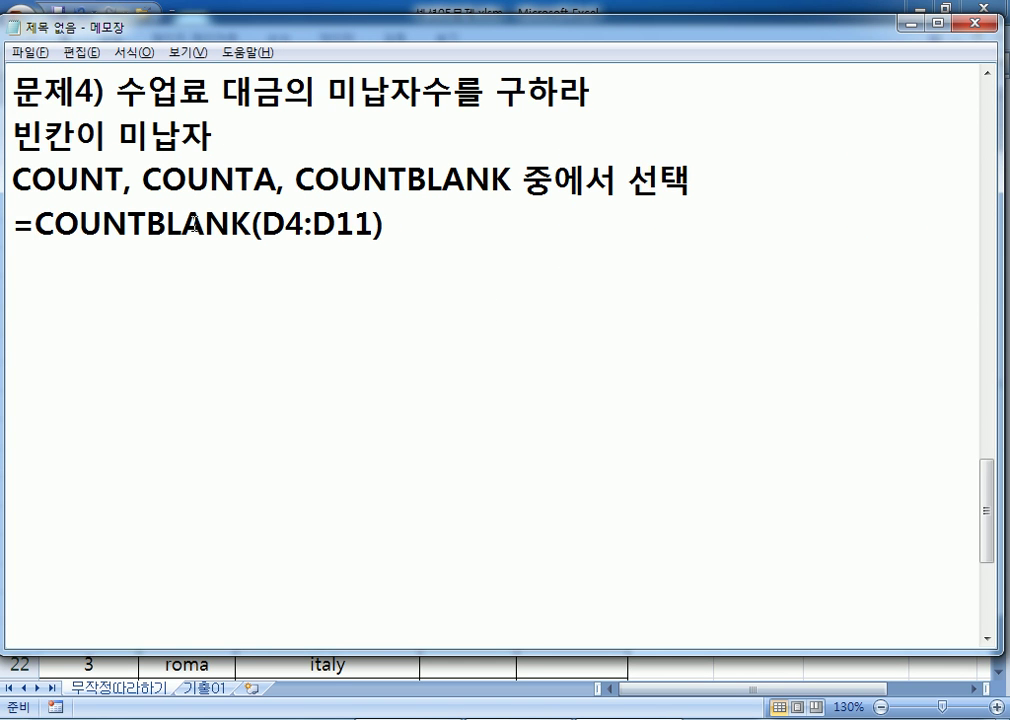
# Type the heading '문제5) 기말점수가 90 이상인 학생수'
pyautogui.write('문')
pyautogui.write('2ㅈ')
pyautogui.press('BackSpace')
pyautogui.press('BackSpace')
pyautogui.write('제5')
pyautogui.write(') 기말저')
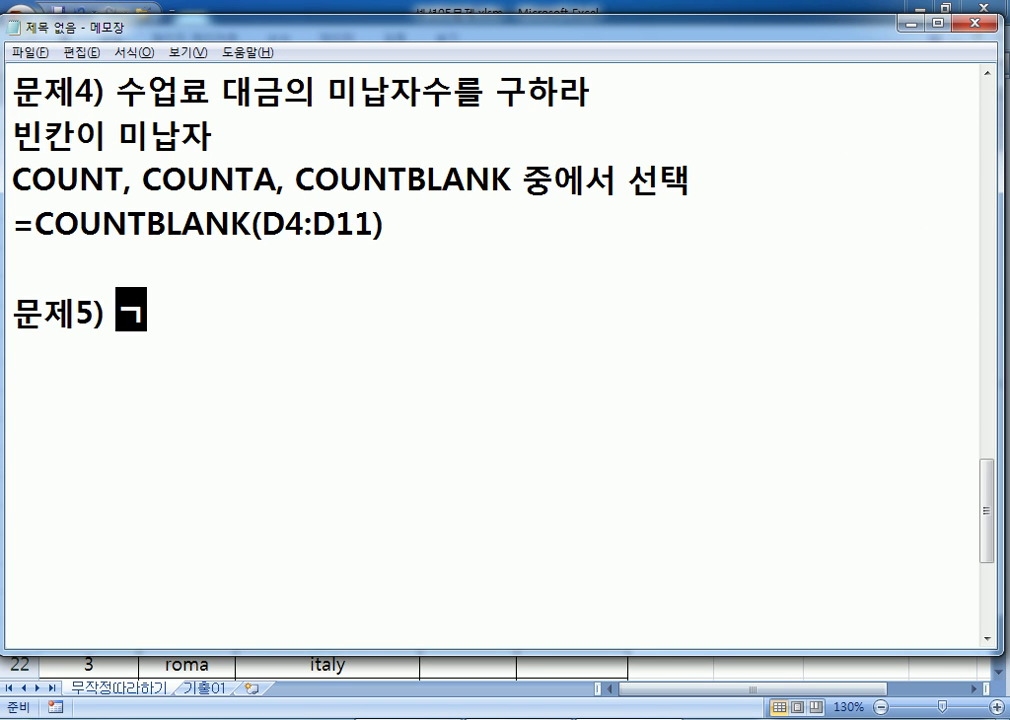
pyautogui.write('ㅁ수가 ')
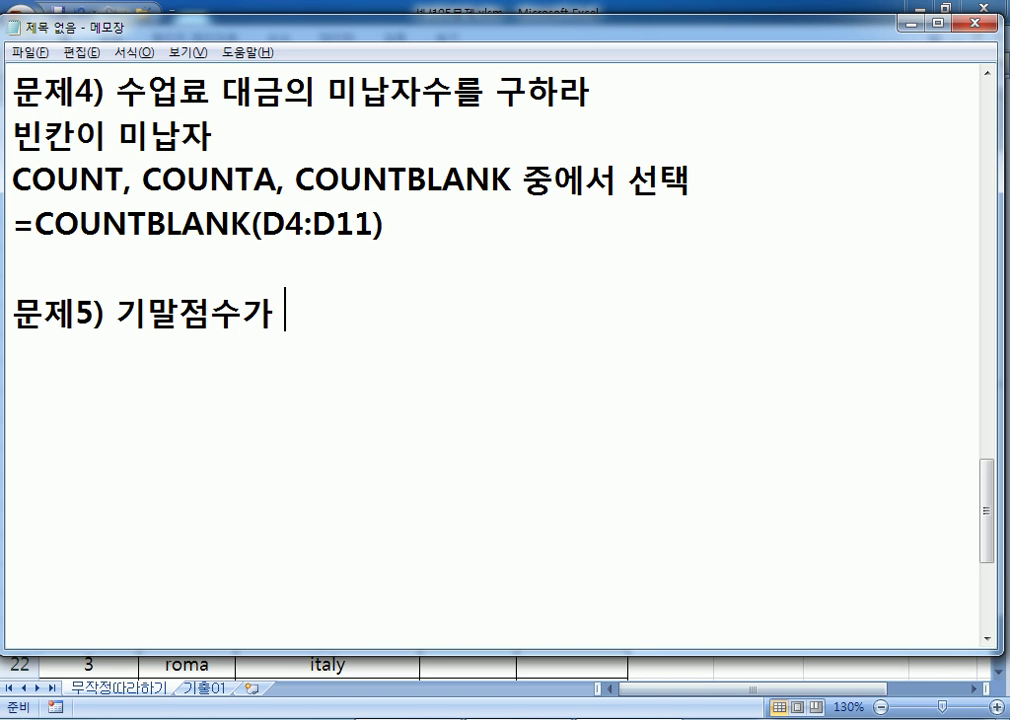
pyautogui.write('90 이상인')
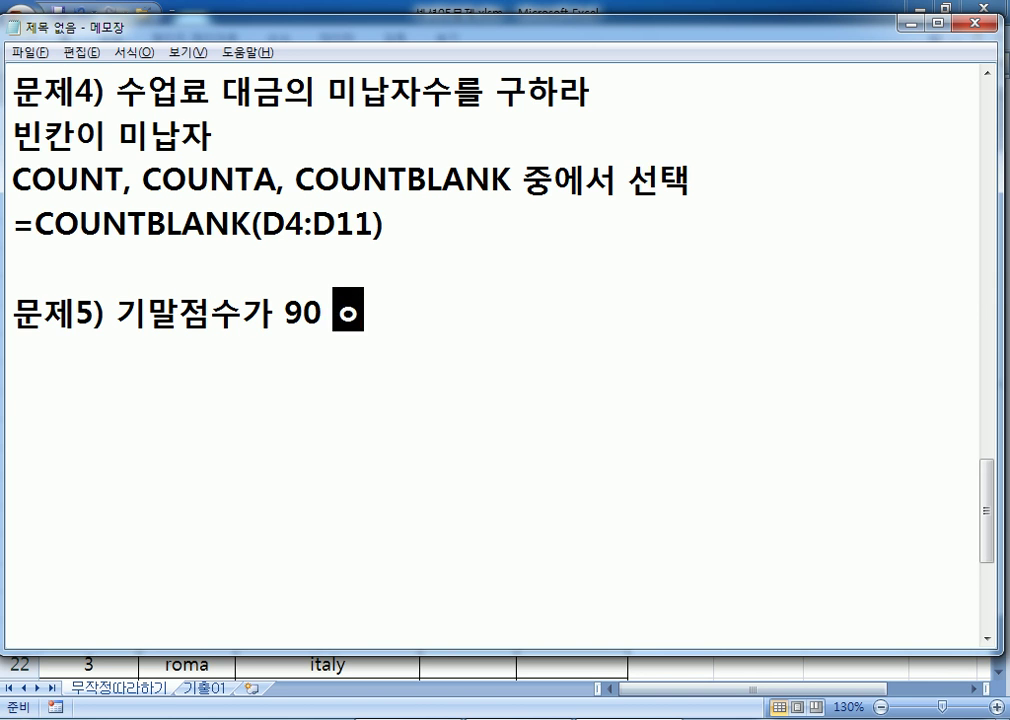
pyautogui.write(' 학생수')
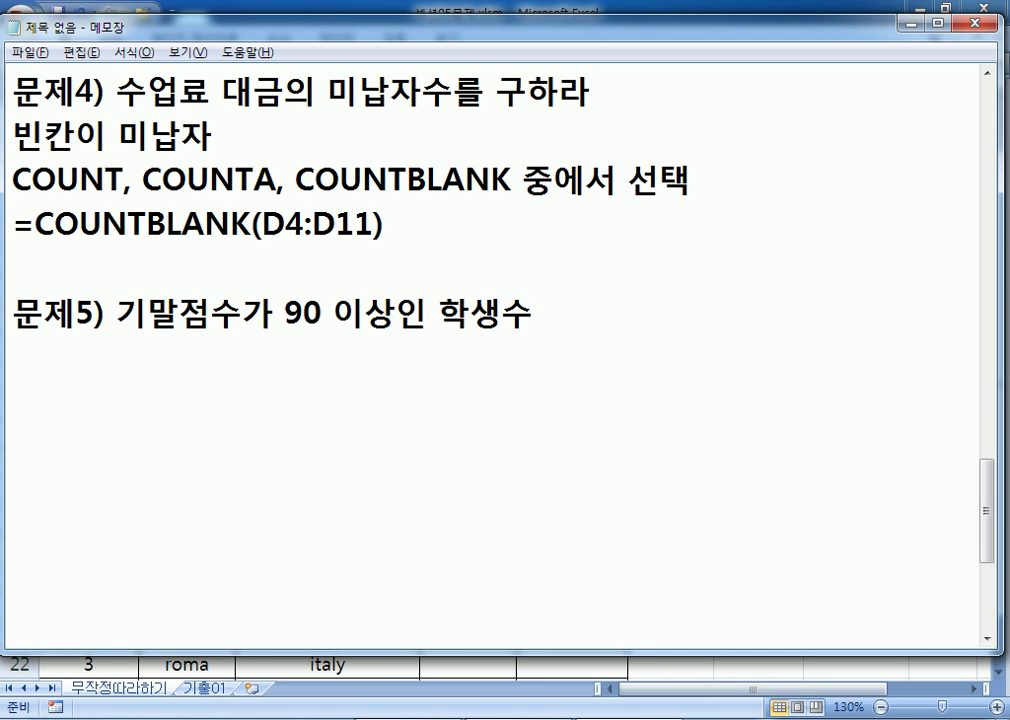
pyautogui.press('Return')
# Add 'COUNT, COUNTA, COUNTIF 중에서 선택' and '=COUNT(범위) : 범위에서 숫자만의 개수' lines
pyautogui.write('count')
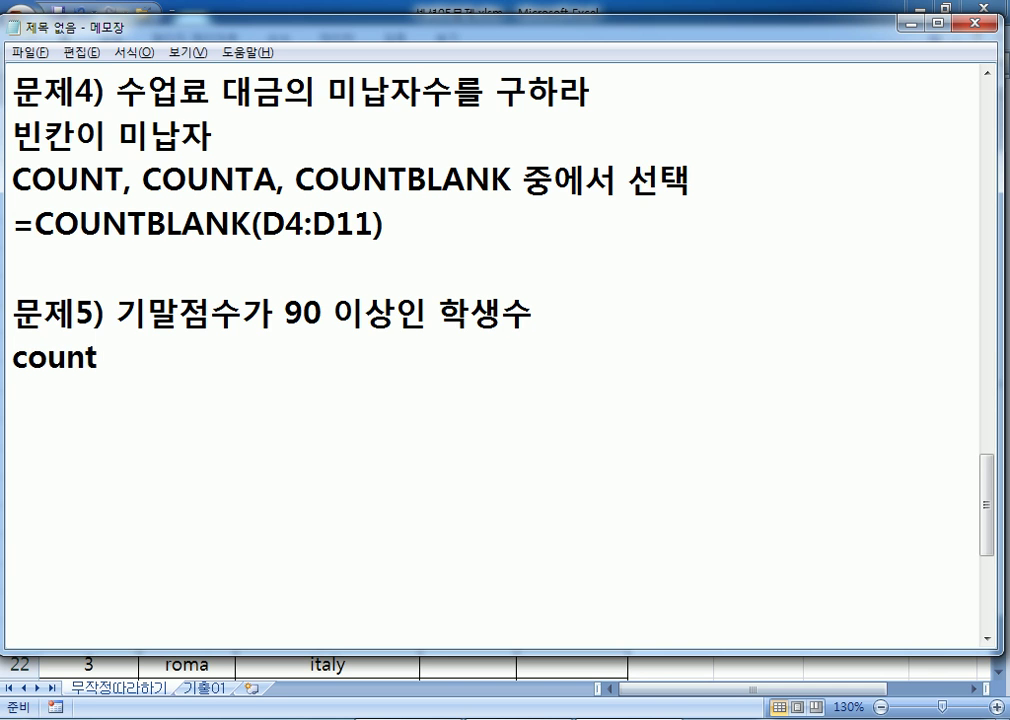
pyautogui.press('BackSpace')
pyautogui.press('BackSpace')
pyautogui.press('BackSpace')
pyautogui.press('BackSpace')
pyautogui.press('BackSpace')
pyautogui.write('CO')
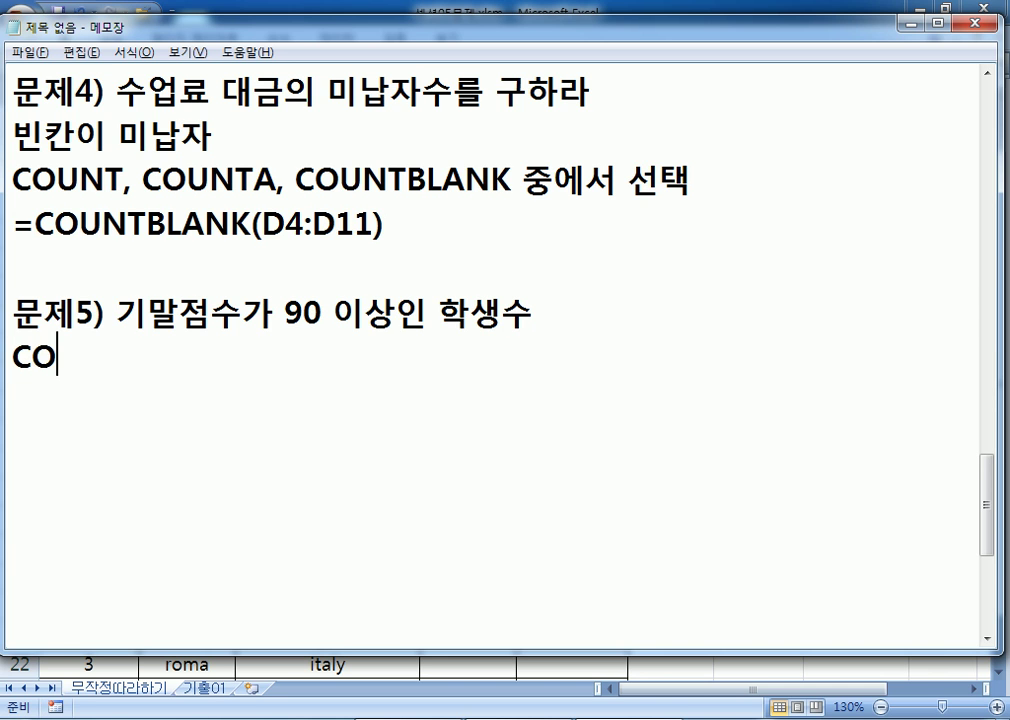
pyautogui.write('UNT, COUNT')
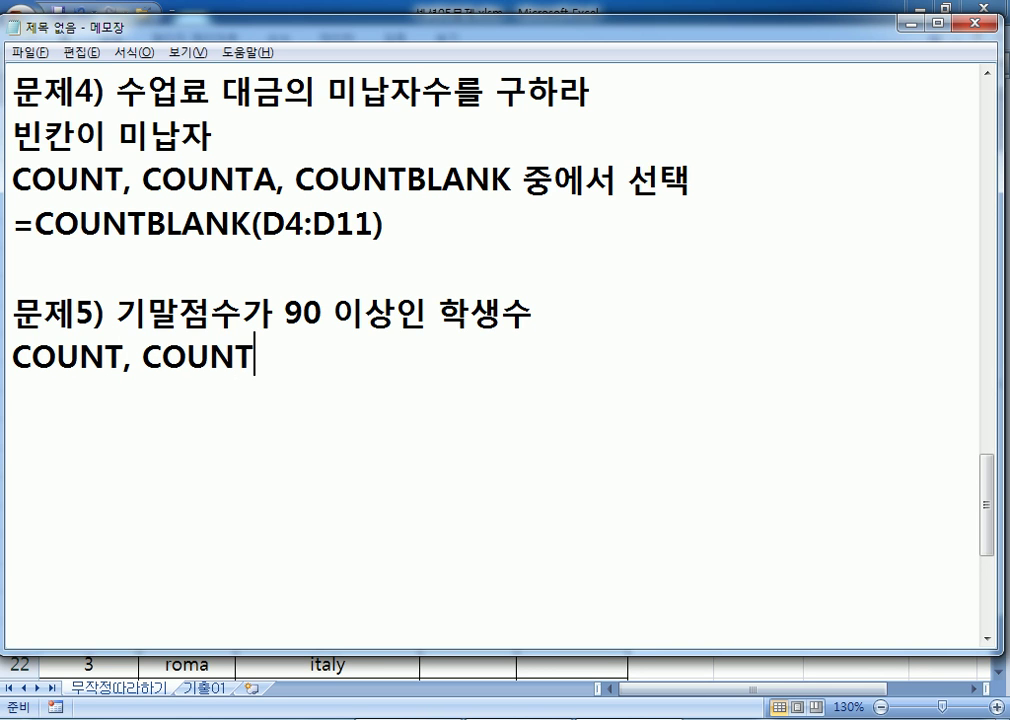
pyautogui.write('A, COUNTIF')
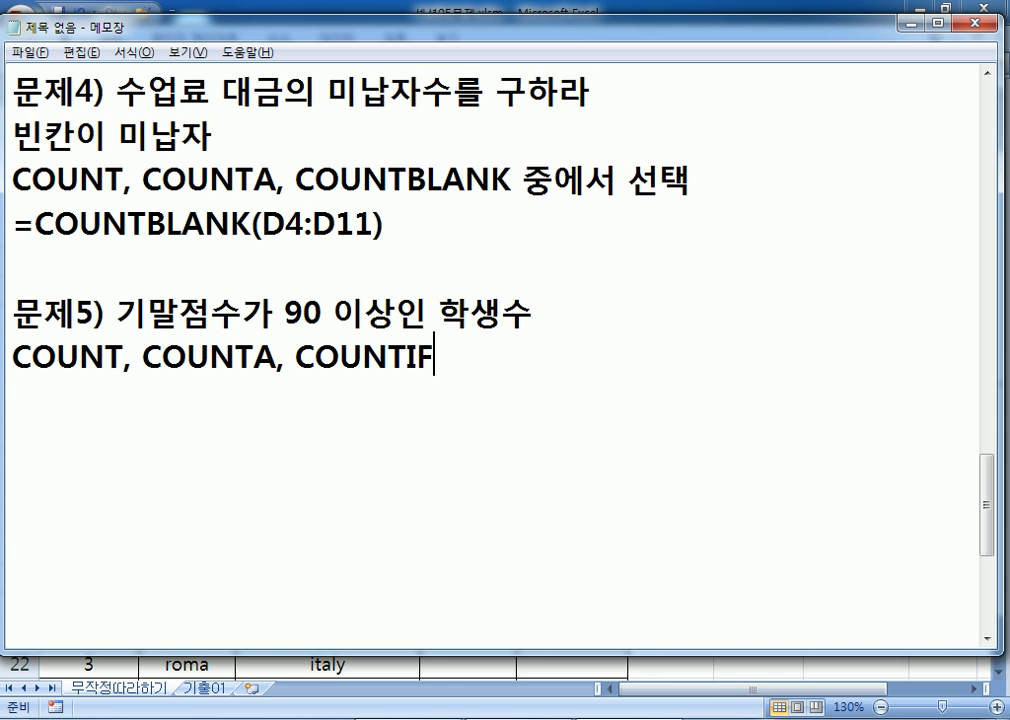
pyautogui.write(' 중에서 선태ㄱ')
pyautogui.press('Return')
pyautogui.write('=CO')
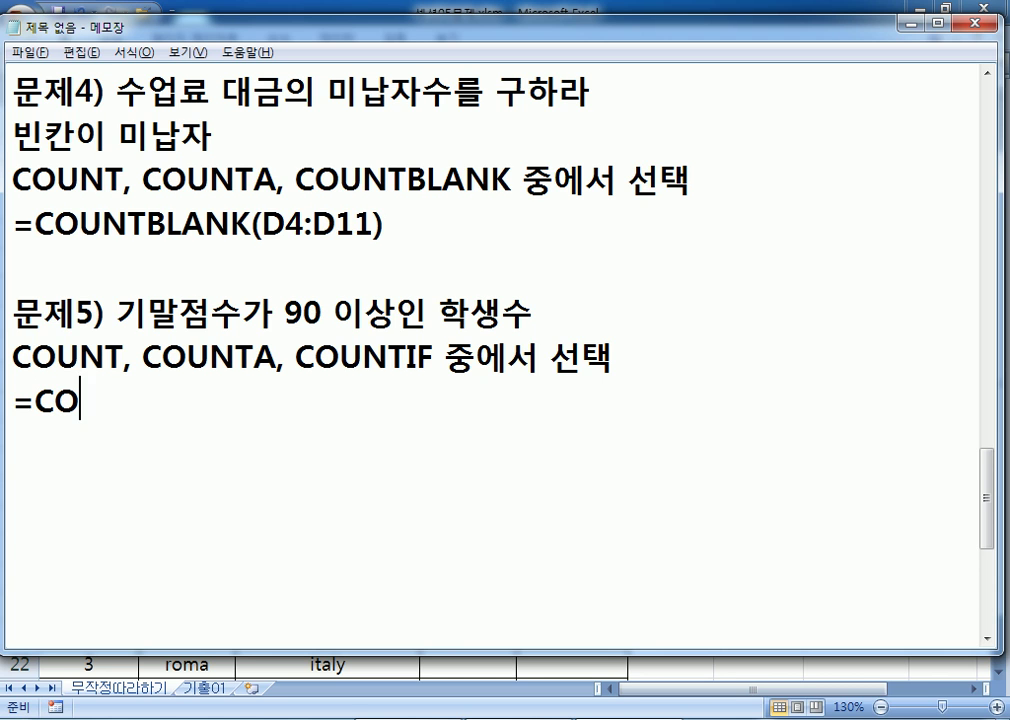
pyautogui.write('UNT(')
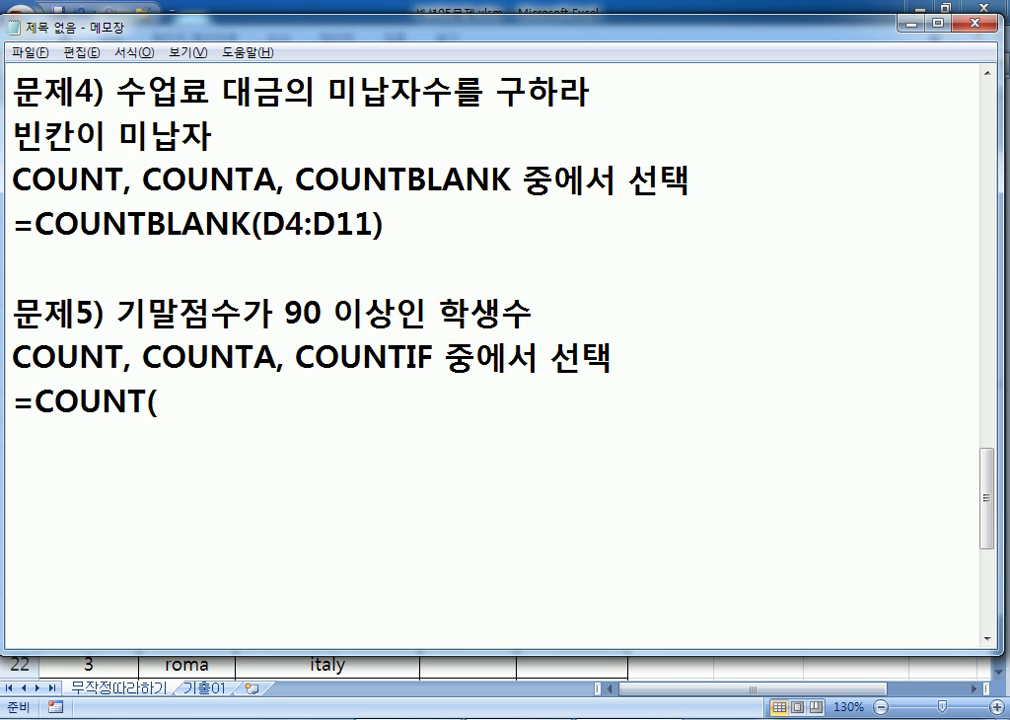
pyautogui.write('범위) : ')
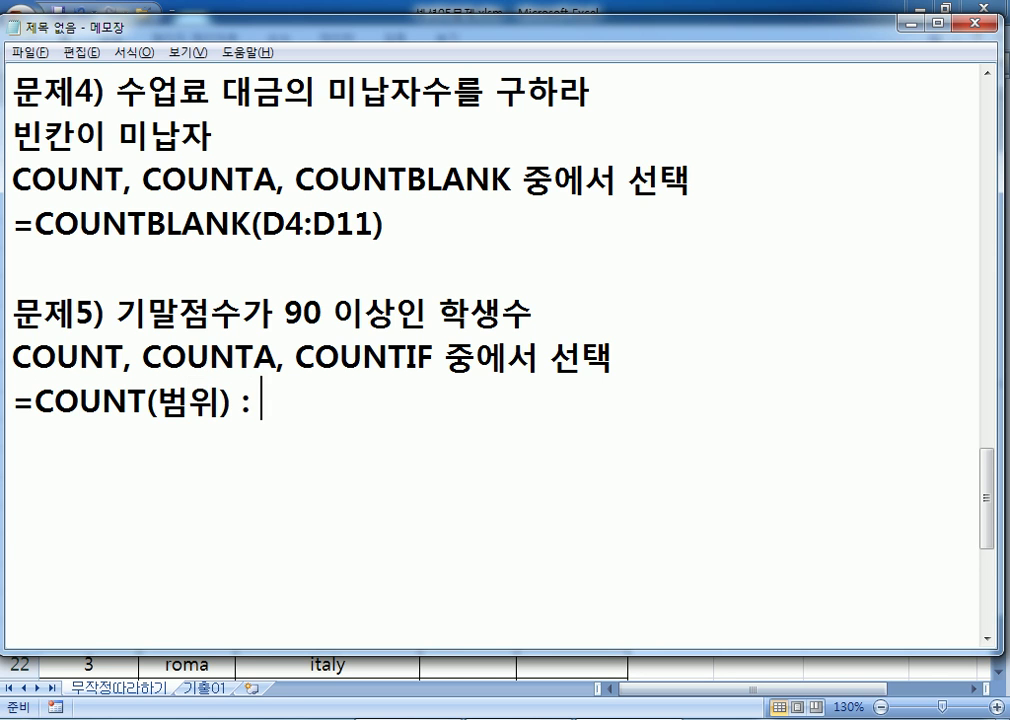
pyautogui.write('범윙에서 숫')
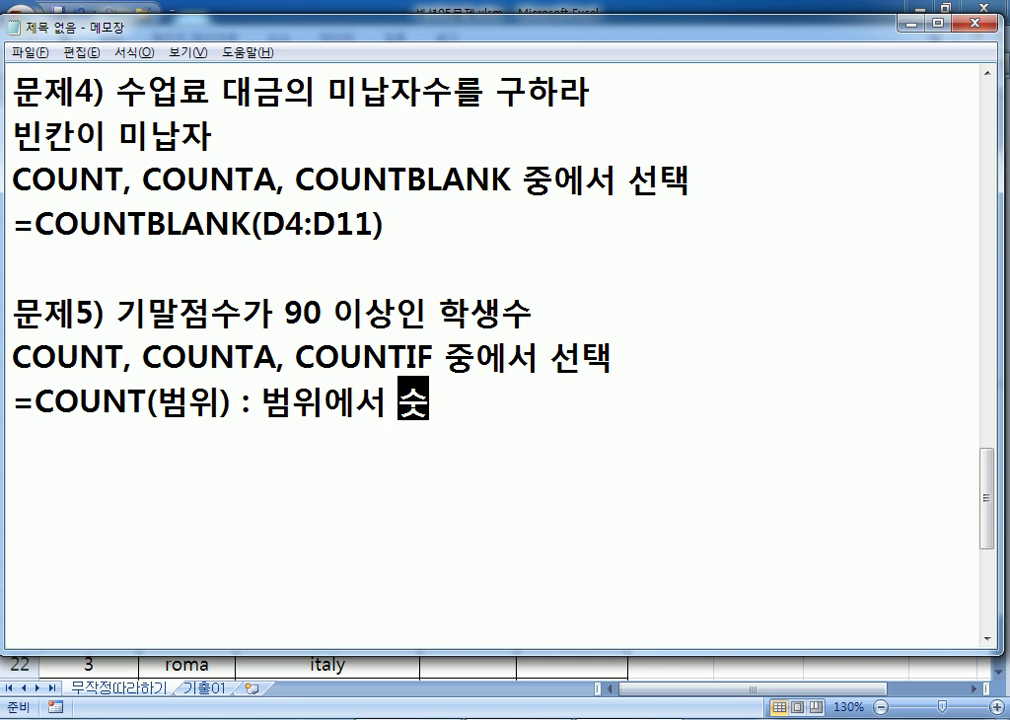
pyautogui.write('자만ㅇㅢ 개수')
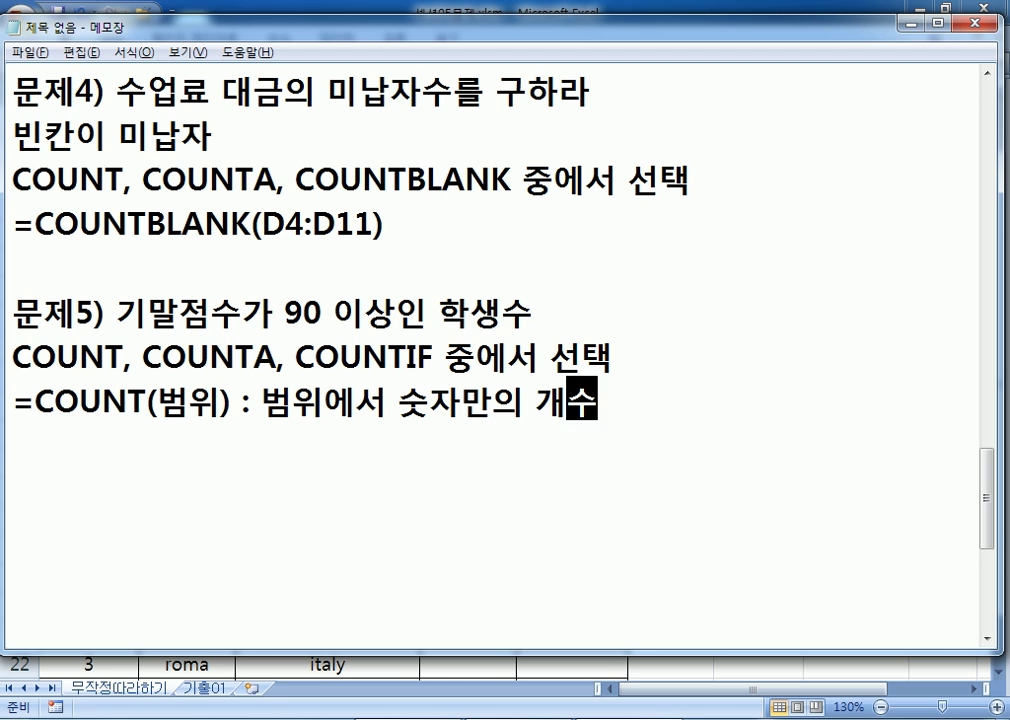
pyautogui.press('Return')
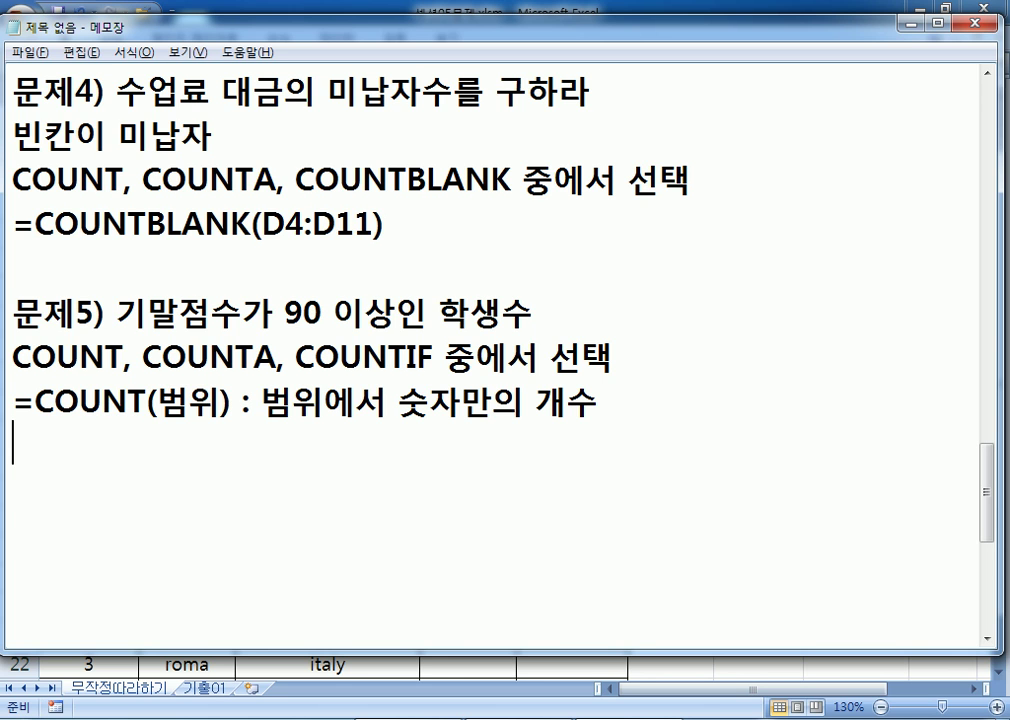
# Finish the note line '=COUNTA(범위) : 범위에서 빈칸이 아니면 개수' and start a new line
pyautogui.write('=CO')
pyautogui.write('UN')
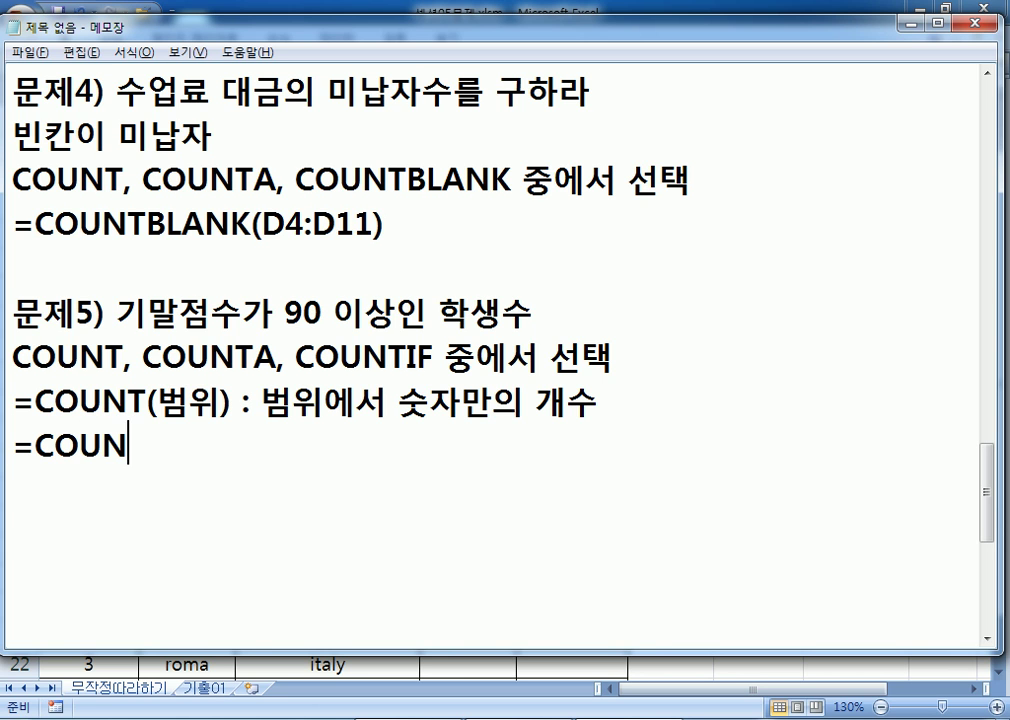
pyautogui.write('TA(')
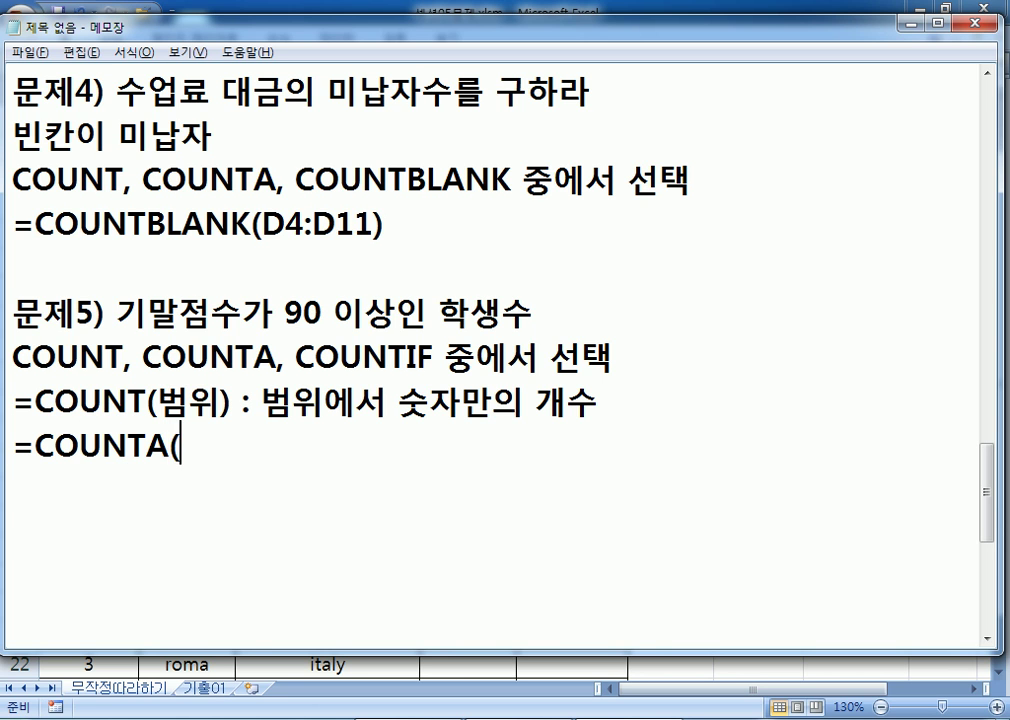
pyautogui.write('범위) : 범위에서')
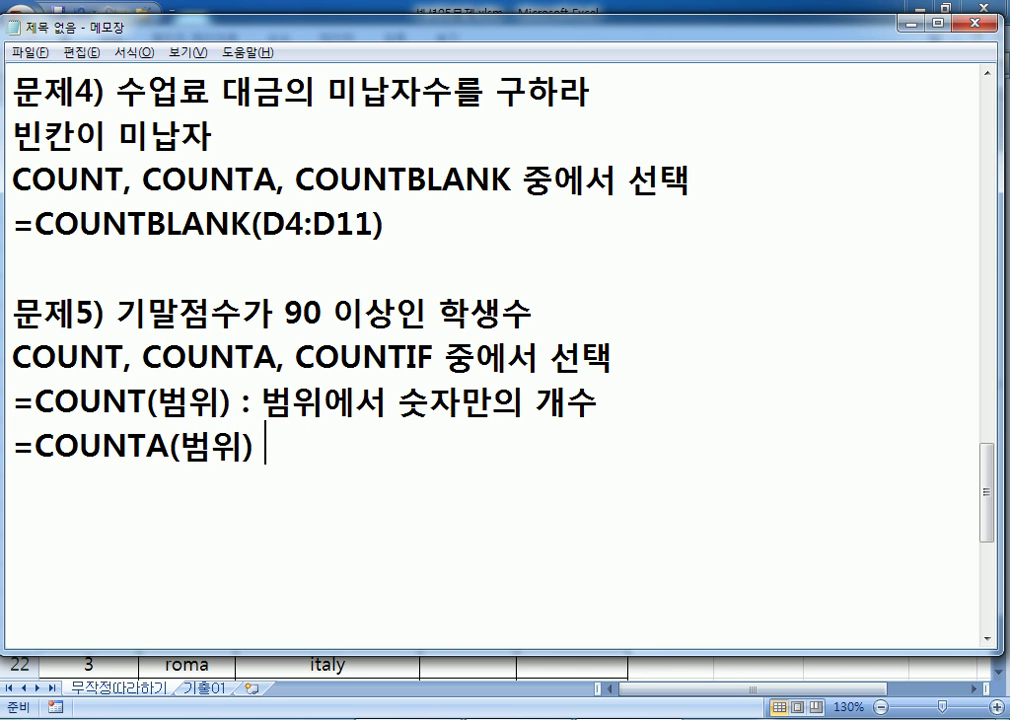
pyautogui.write(' 빈칸이 아')
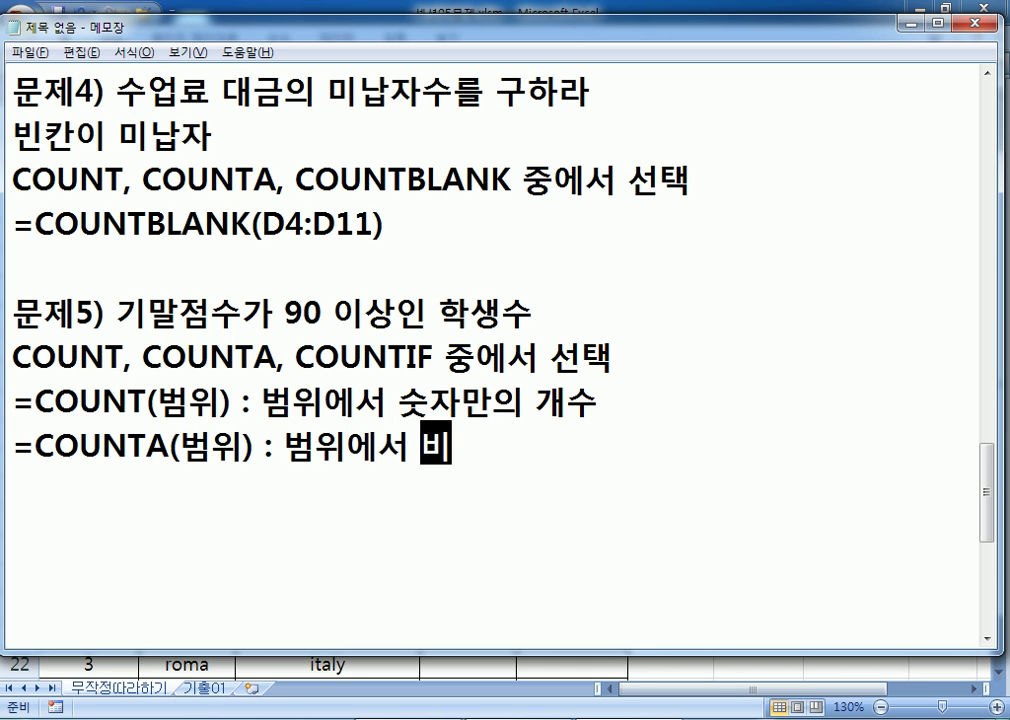
pyautogui.write('니면 ')
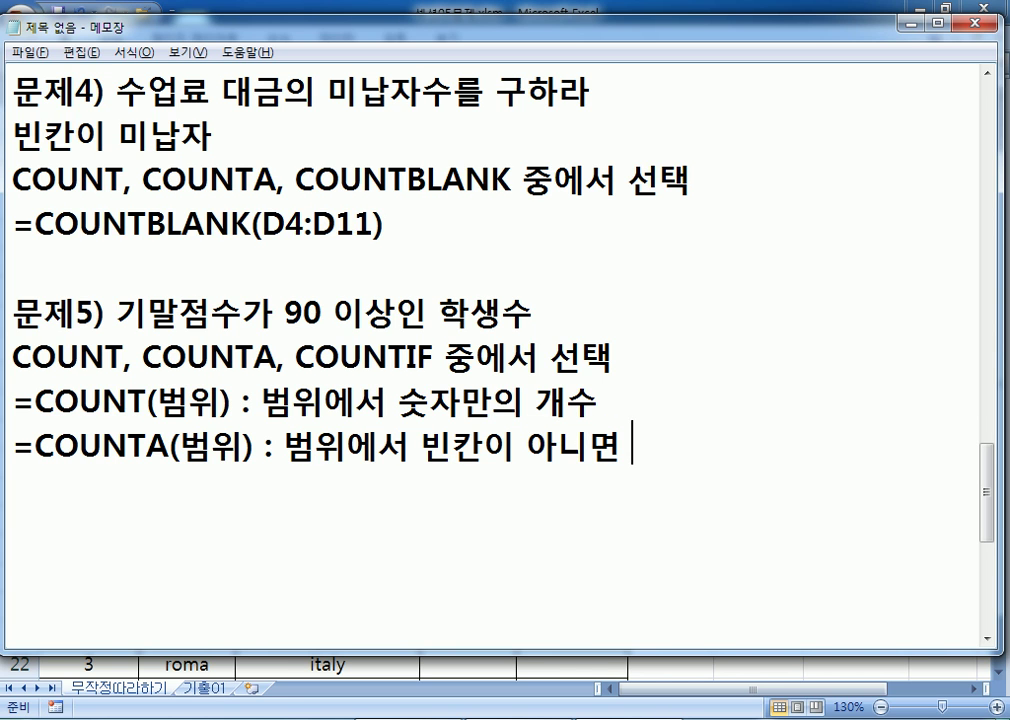
pyautogui.write('ㄱ개수')
pyautogui.press('Return')
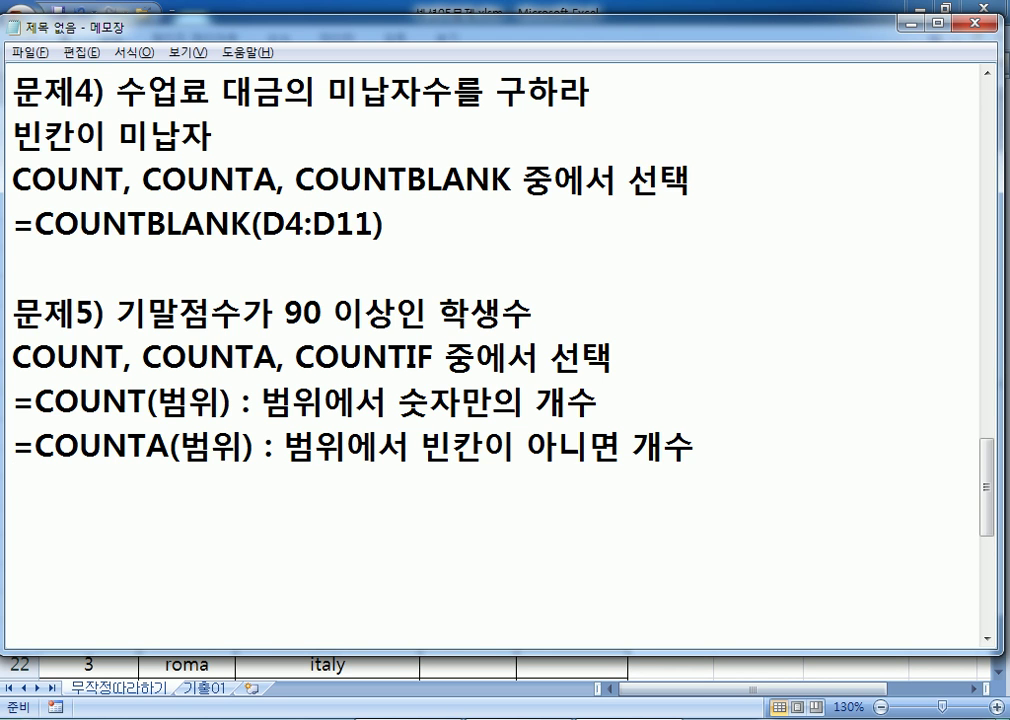
# Add the line '=COUNTIF(범위, 조건) : 범위에서 해당 조건에 맞는 개수' and start a new line
pyautogui.write('=COUNTI')
pyautogui.write('F(')
pyautogui.write('범위, 족')
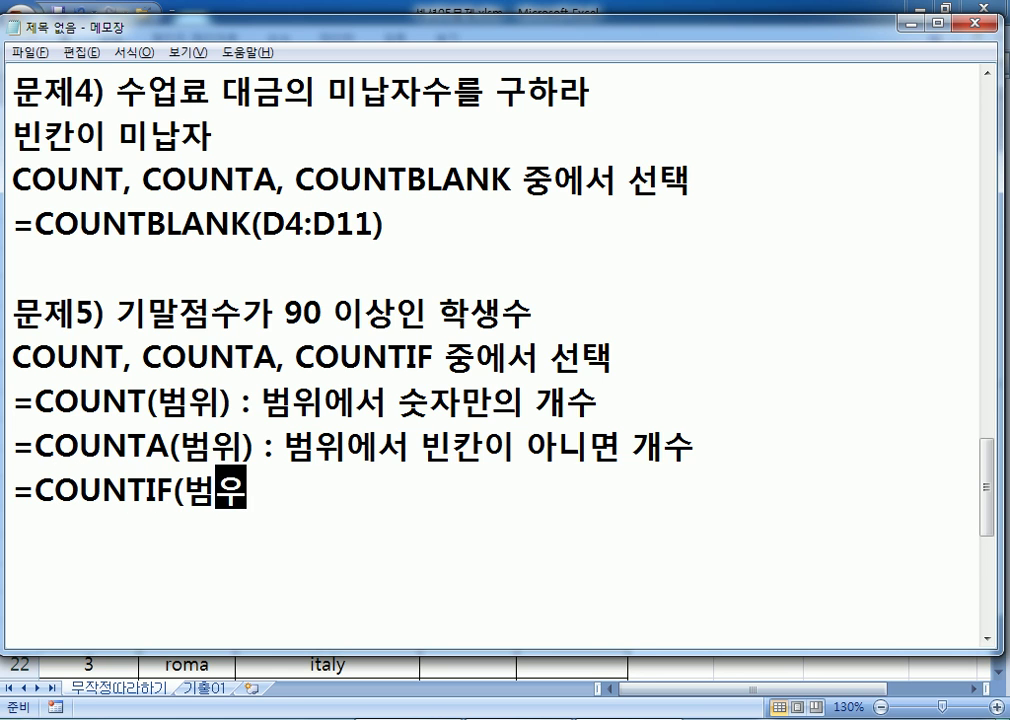
pyautogui.write('건)')
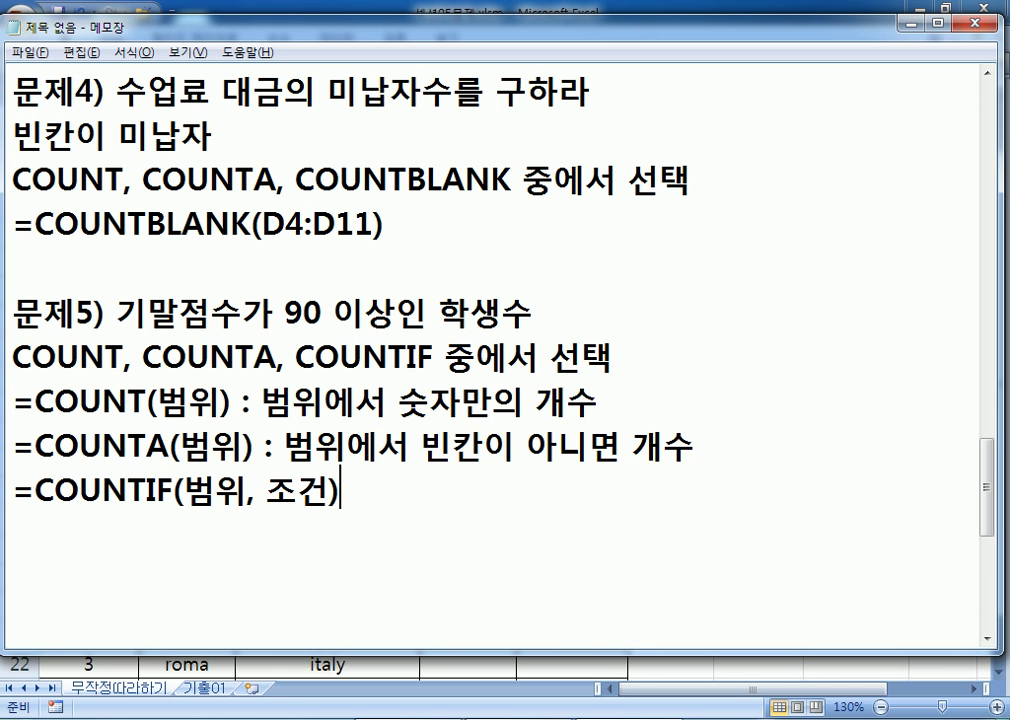
pyautogui.write(' : 버위에서 ㅎ')
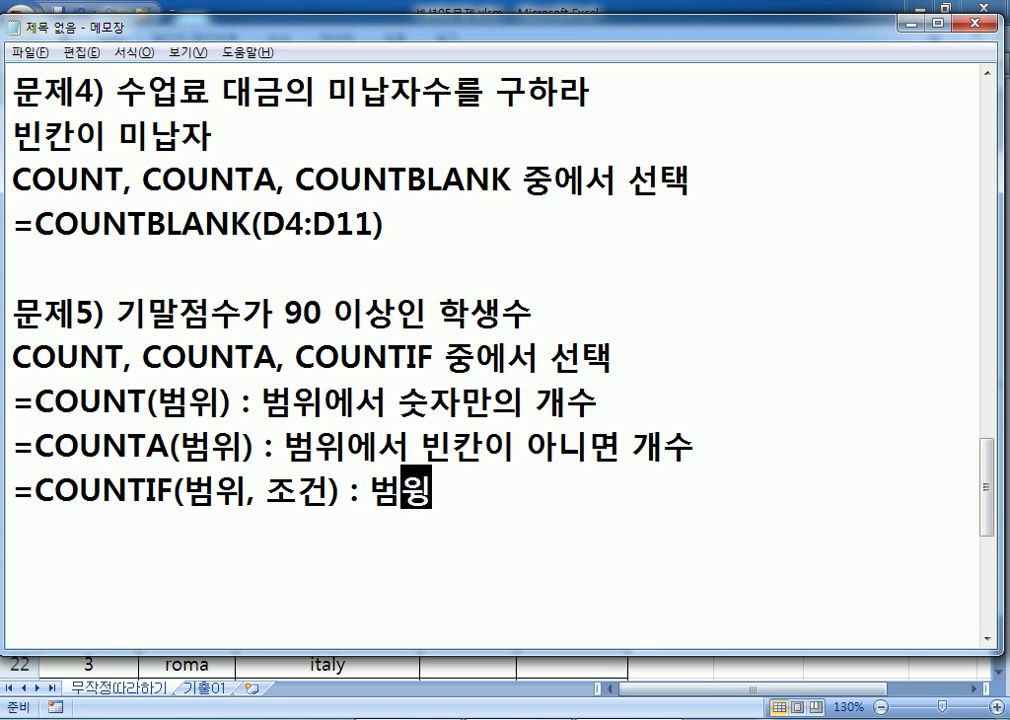
pyautogui.write('당 ')
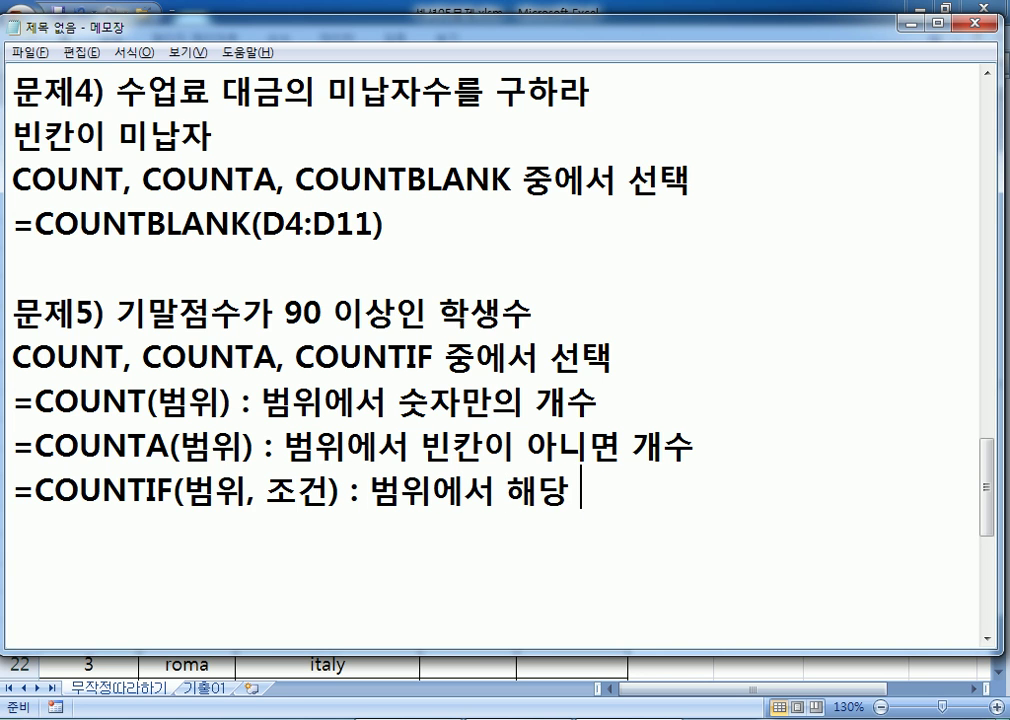
pyautogui.write('조건에 해다')
pyautogui.press('BackSpace')
pyautogui.press('BackSpace')
pyautogui.press('BackSpace')
pyautogui.write('ㅁ맞는 개수')
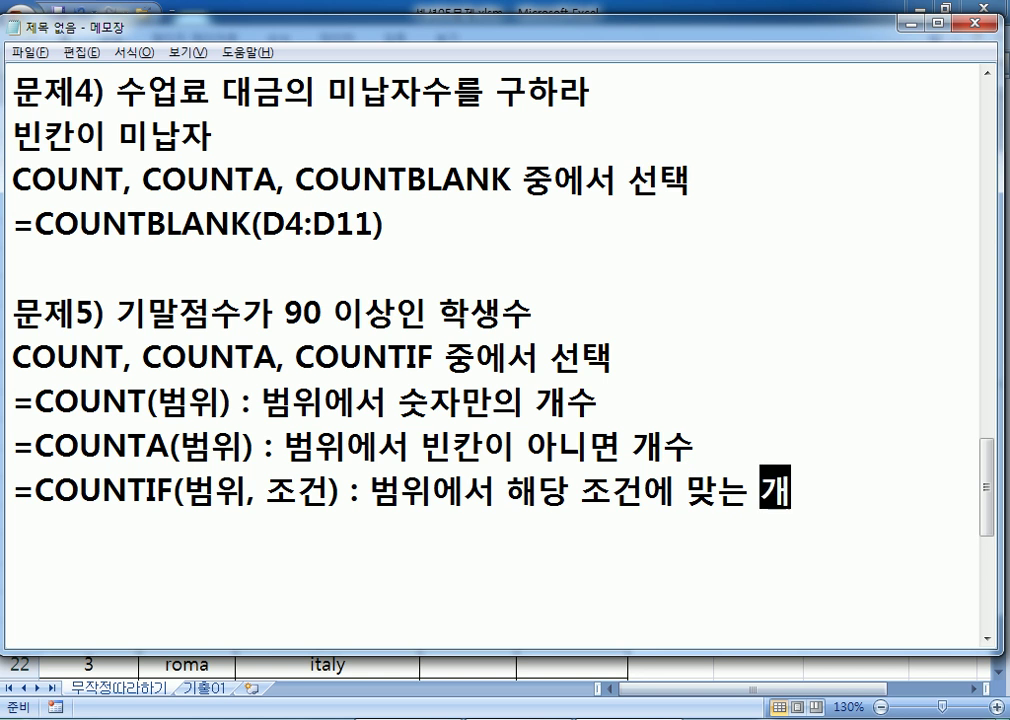
pyautogui.press('Return')
pyautogui.scroll(-2, 178, 252)
pyautogui.scroll(1, 802, 156)
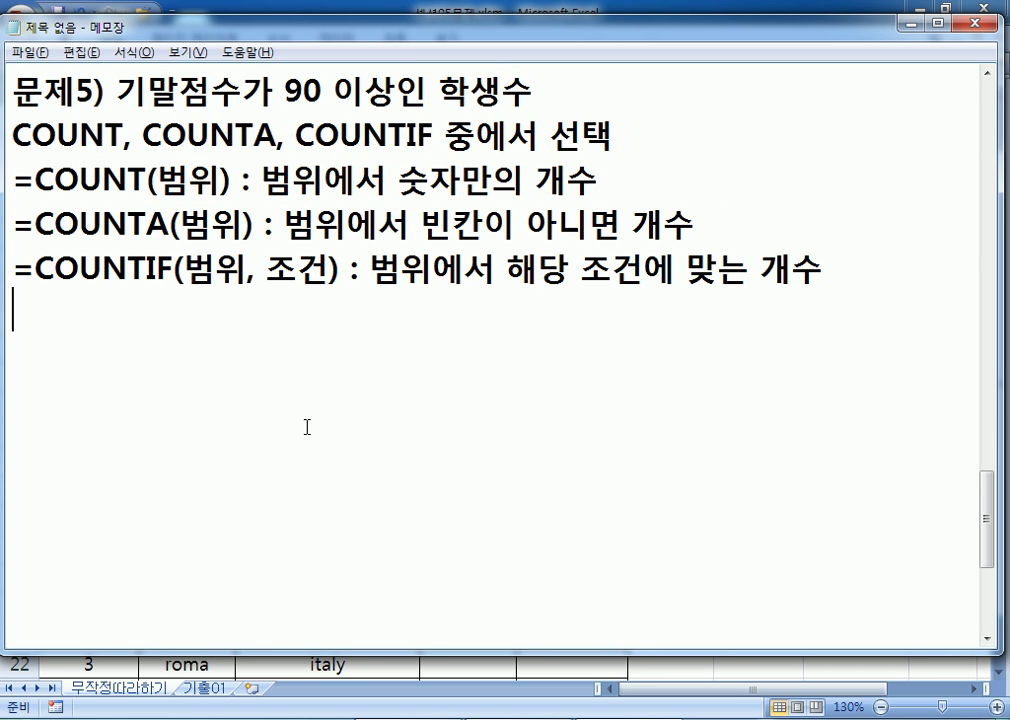
# Write the draft formula '=COUNTIF(기말점수, 90 이상)' on the empty line below the notes
pyautogui.moveTo(284, 92); pyautogui.dragTo(399, 92)
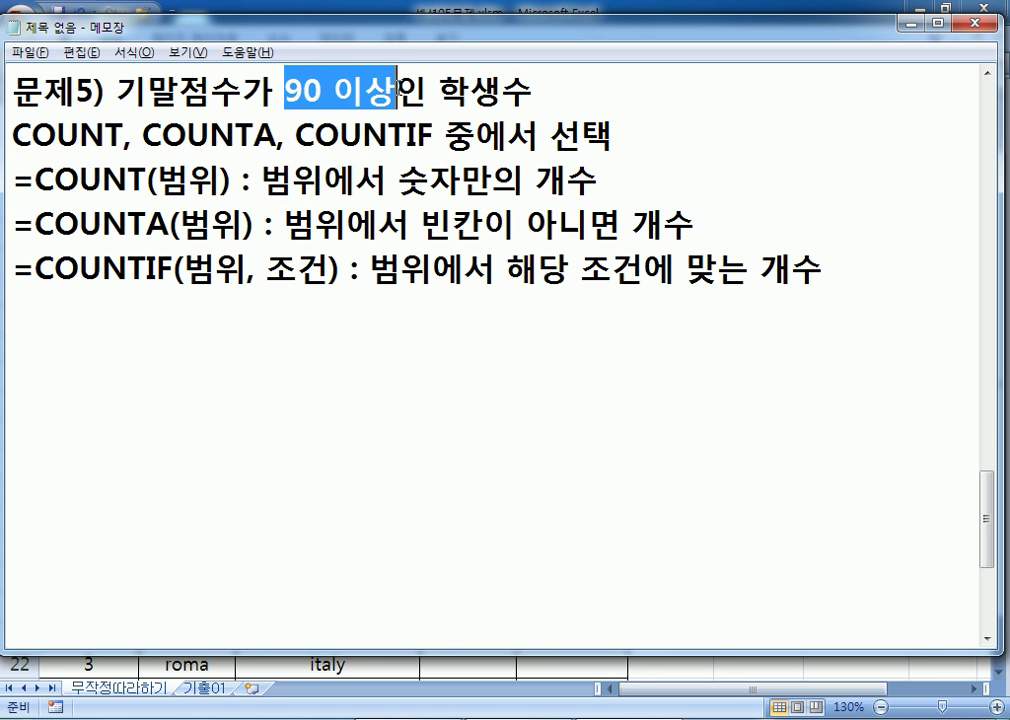
pyautogui.click(178, 300)
pyautogui.write('=COUNTIF(기말점수,')
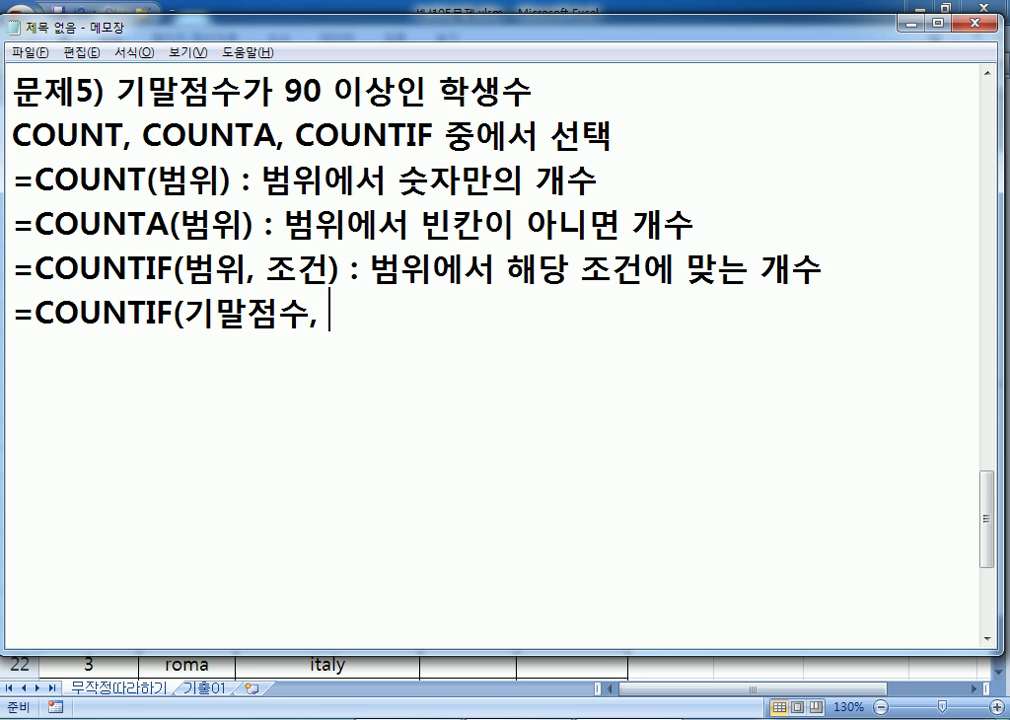
pyautogui.write(' 90저ㅁ')
pyautogui.press('BackSpace')
pyautogui.press('BackSpace')
pyautogui.press('BackSpace')
pyautogui.write('이상)')
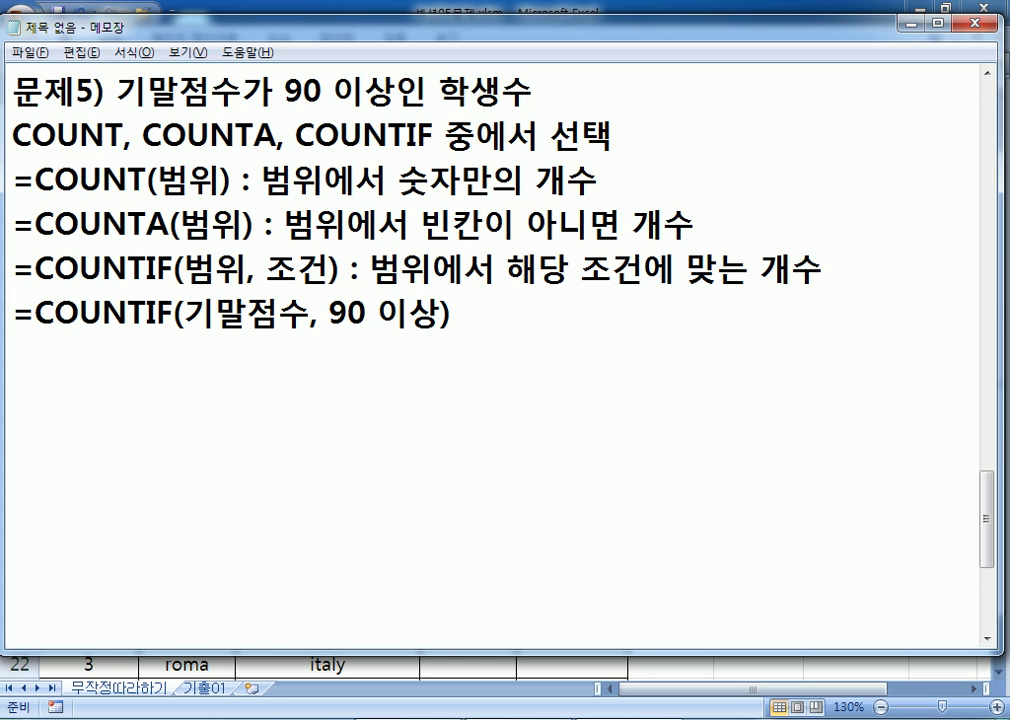
# Add a blank line above the draft formula and duplicate the draft line below it
pyautogui.press('Home')
pyautogui.press('Return')
pyautogui.press('End')
pyautogui.press('Return')
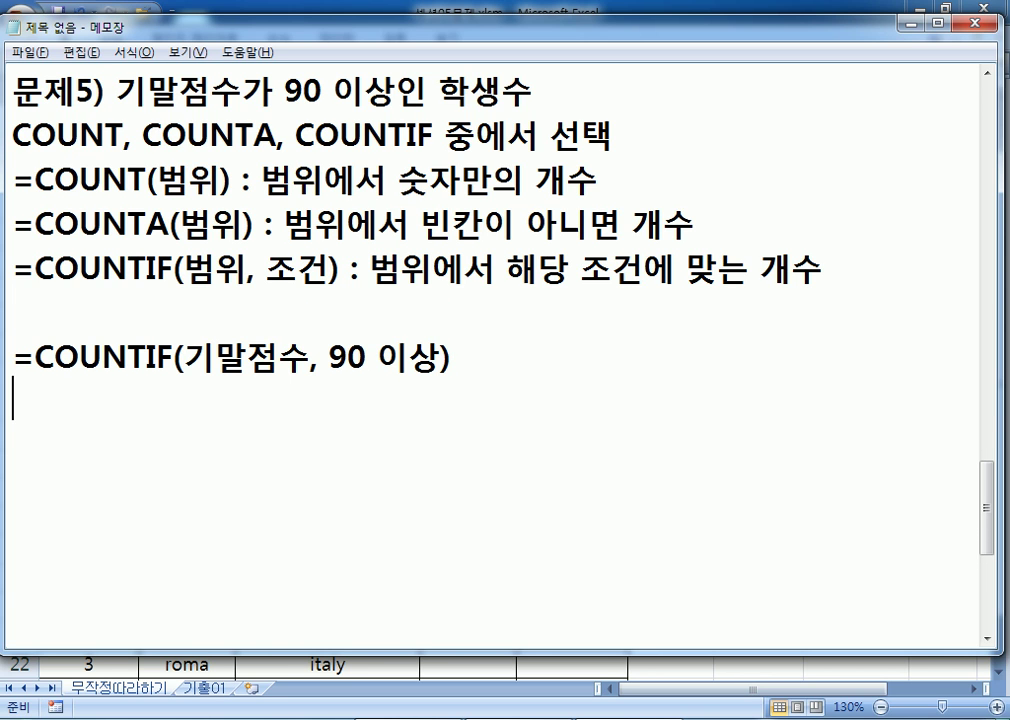
pyautogui.press('Up')
pyautogui.hotkey('shift', 'Down')
pyautogui.hotkey('ctrl', 'c')
pyautogui.press('Right')
pyautogui.hotkey('ctrl', 'v')
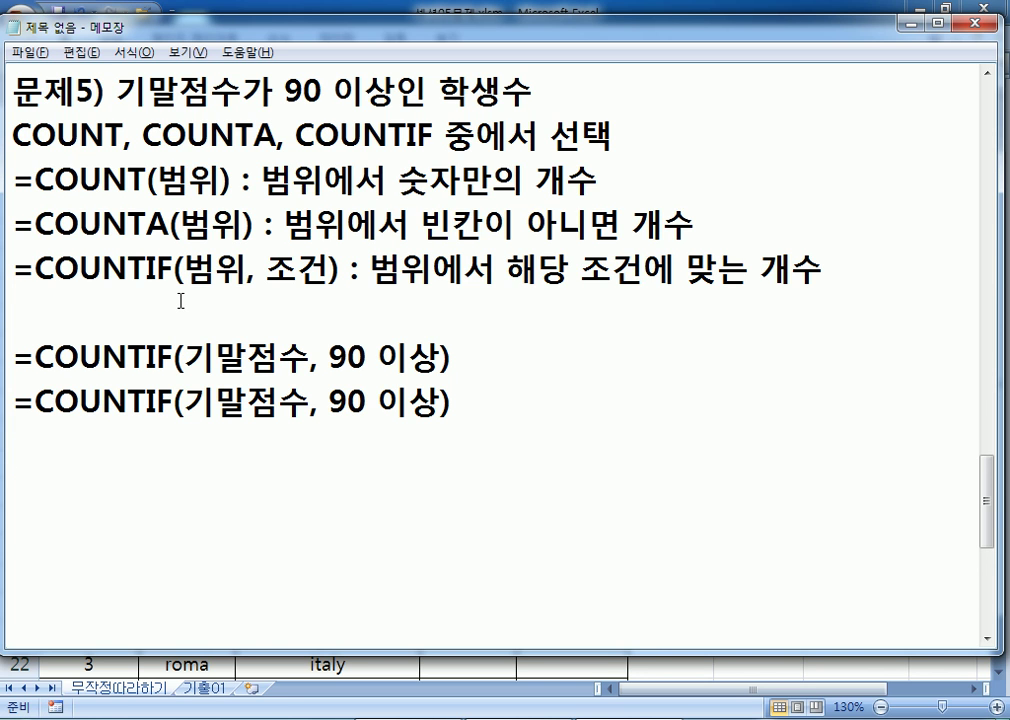
# Edit the duplicate into =COUNTIF(F4:F11, ">=90")
pyautogui.press('Up')
pyautogui.press('Right')
pyautogui.press('Right')
pyautogui.press('Right')
pyautogui.press('Right')
pyautogui.press('Right')
pyautogui.press('Right')
pyautogui.press('Right')
pyautogui.press('Right')
pyautogui.press('Right')
pyautogui.press('Right')
pyautogui.press('Left')
pyautogui.write('F4:F11')
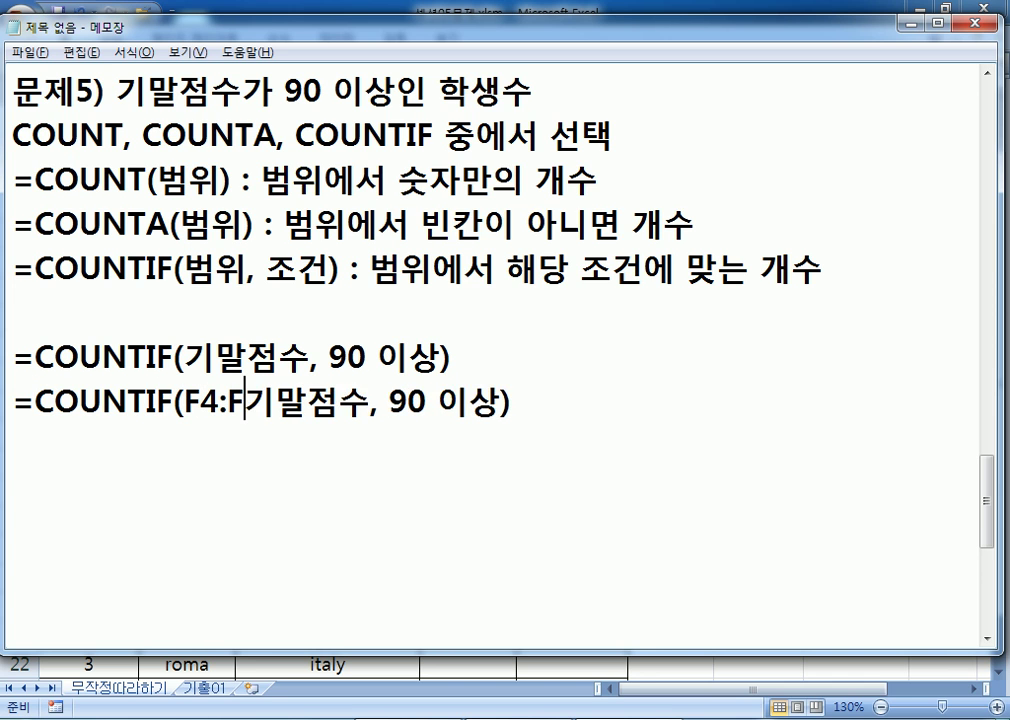
pyautogui.press('Delete')
pyautogui.press('Delete')
pyautogui.press('Delete')
pyautogui.press('Delete')
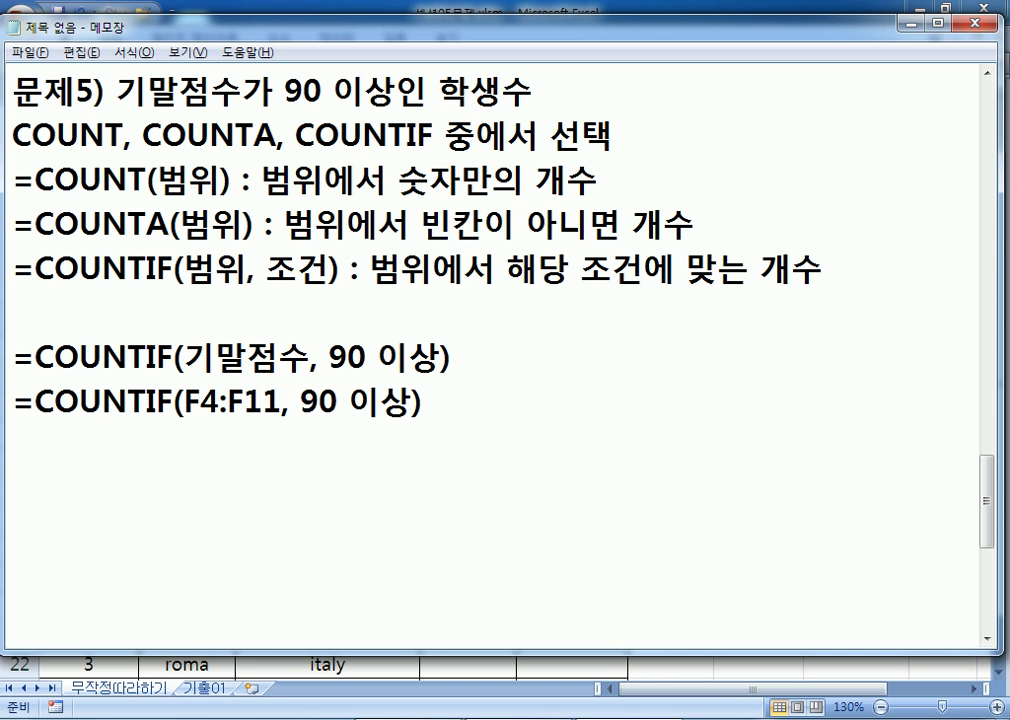
pyautogui.press('Right')
pyautogui.write('"')
pyautogui.press('Delete')
pyautogui.press('Delete')
pyautogui.press('Delete')
pyautogui.press('Delete')
pyautogui.press('Delete')
pyautogui.press('Delete')
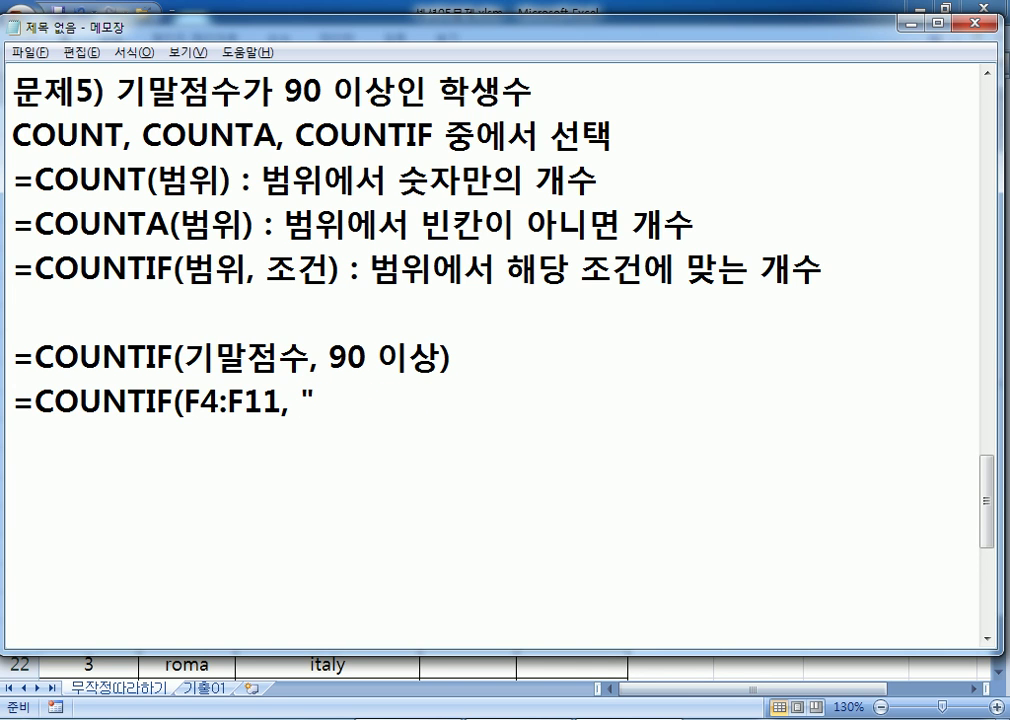
pyautogui.write(')')
pyautogui.press('Left')
pyautogui.write('"')
pyautogui.press('Left')
pyautogui.write('>=90')
# Retype the opening quotation mark before >=90, then switch back to Excel
pyautogui.scroll(1, 184, 220)
pyautogui.scroll(-1, 231, 276)
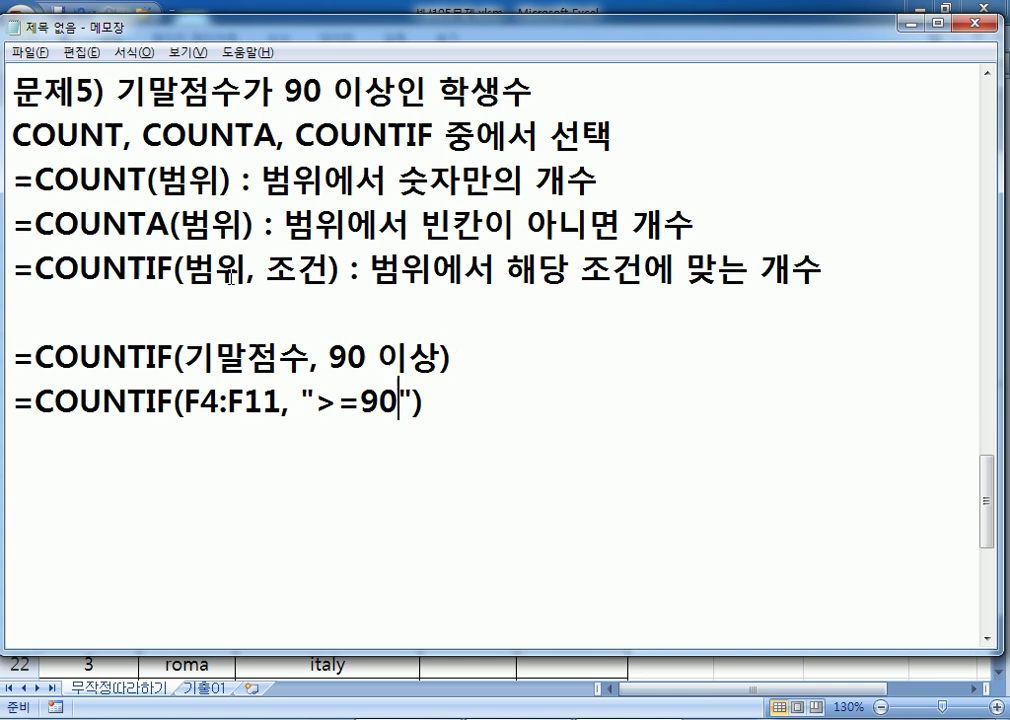
pyautogui.click(334, 403)
pyautogui.moveTo(318, 403); pyautogui.dragTo(398, 404)
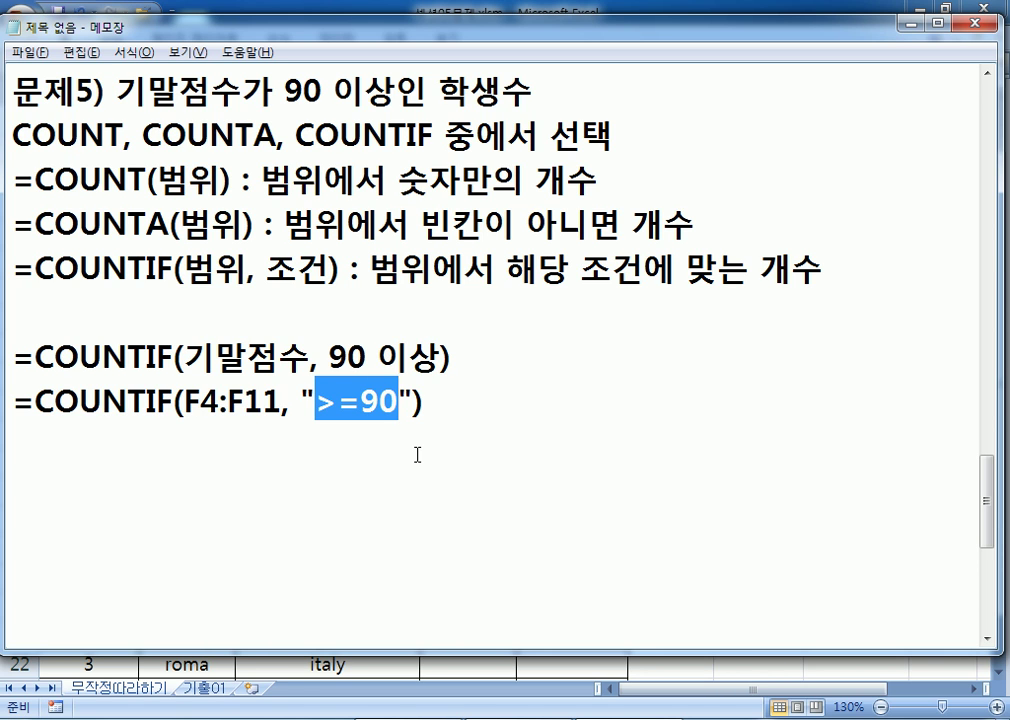
pyautogui.click(303, 403)
pyautogui.press('Delete')
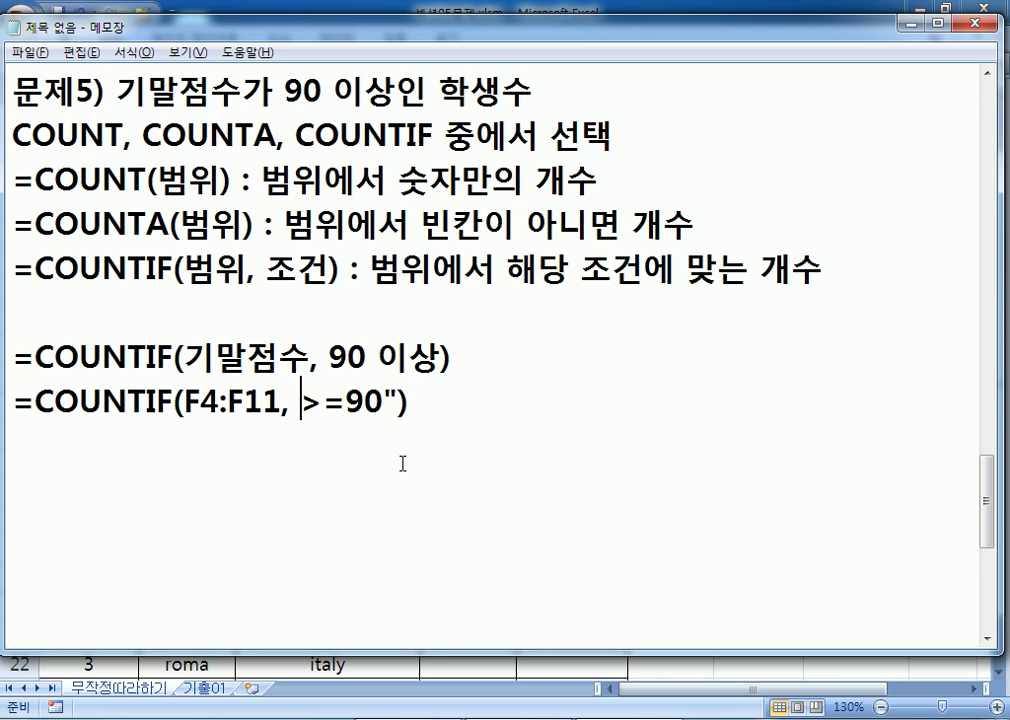
pyautogui.write('"')
pyautogui.click(402, 463)
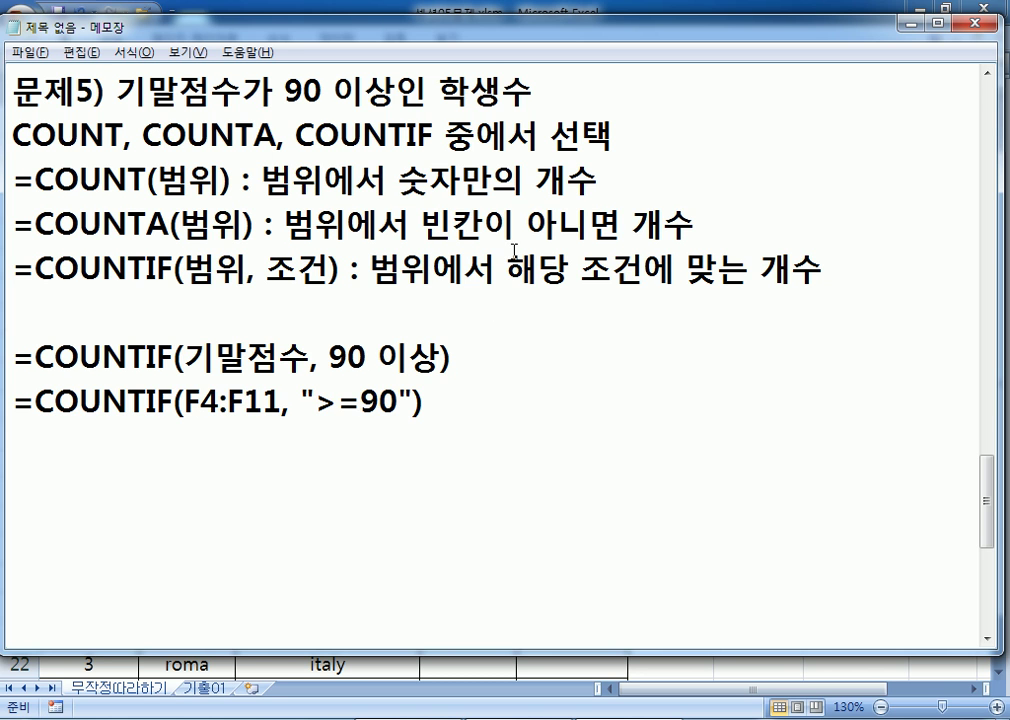
pyautogui.hotkey('alt', 'Tab')
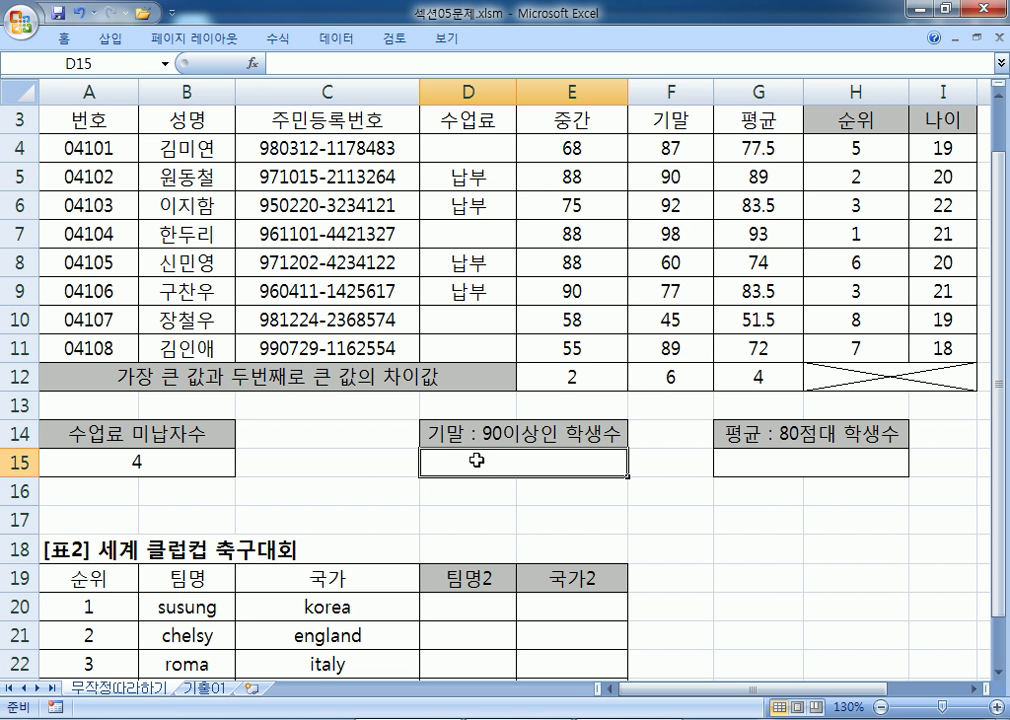
# Enter =COUNTIF(F4:F11,">=90") in D15, giving 3 students
pyautogui.write('=COUNTIF(')
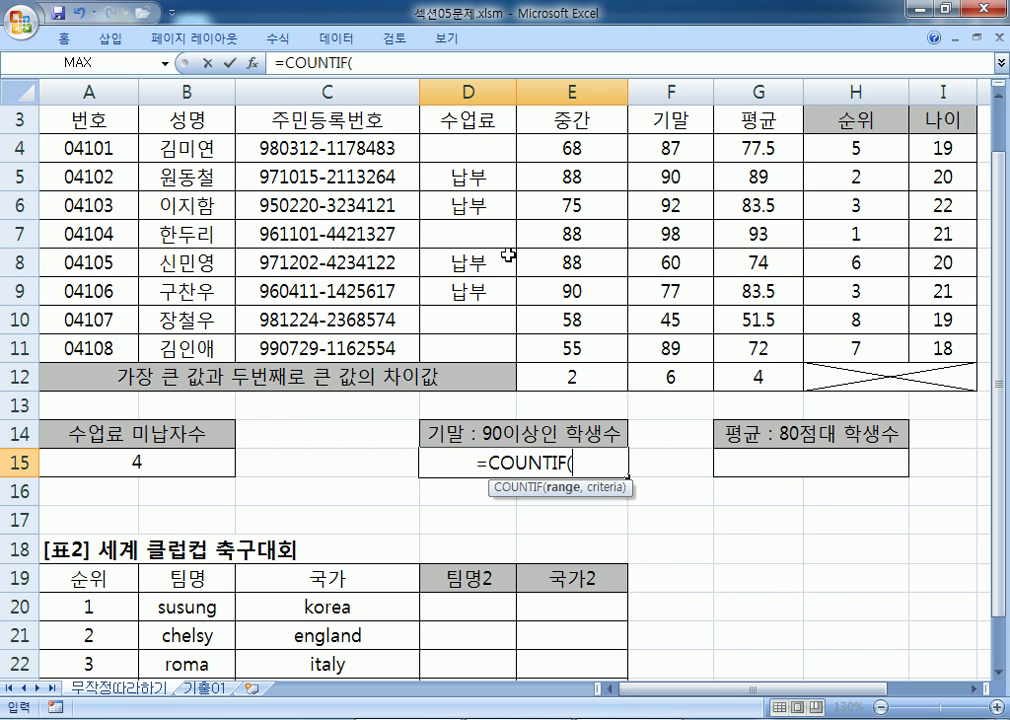
pyautogui.moveTo(692, 141); pyautogui.dragTo(664, 342)
pyautogui.write(',')
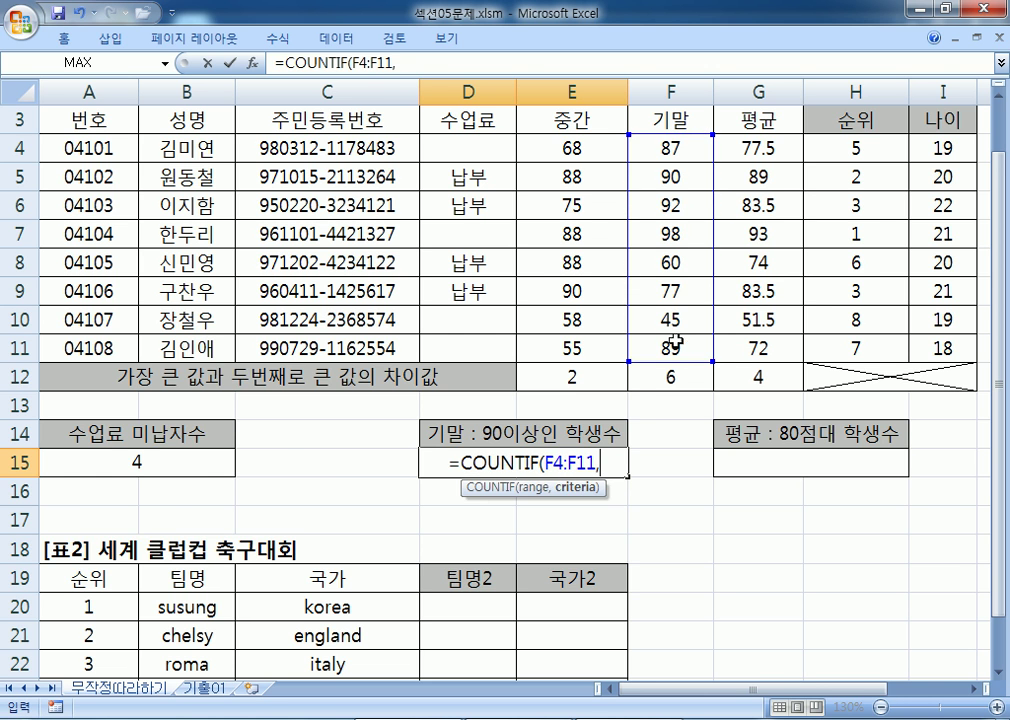
pyautogui.scroll(-1, 602, 535)
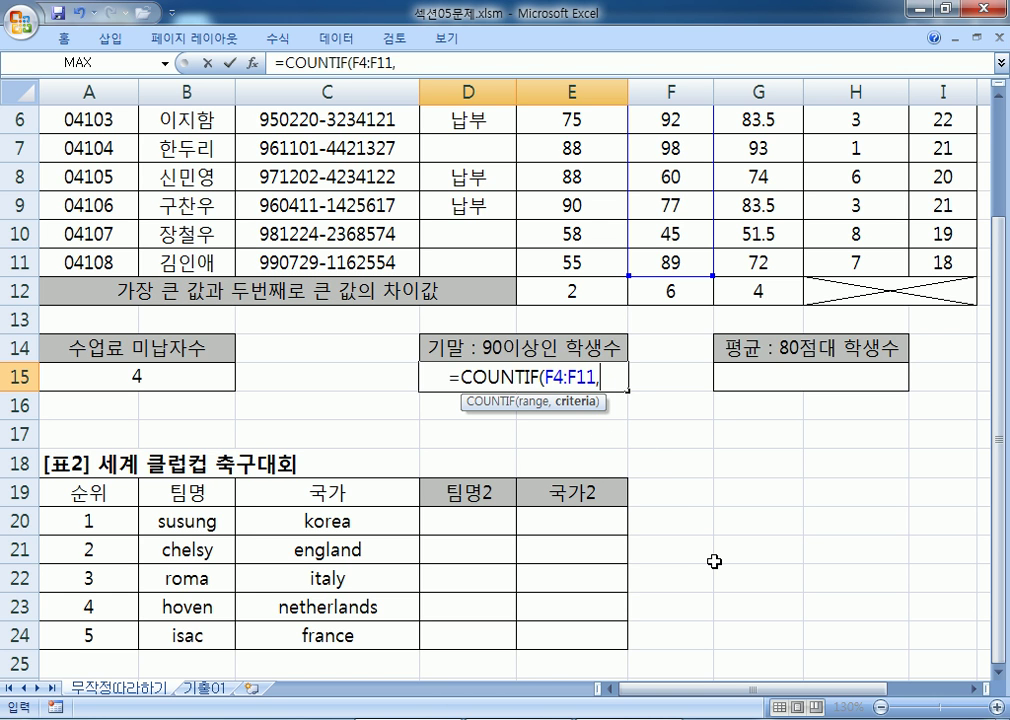
pyautogui.write('">=90"')
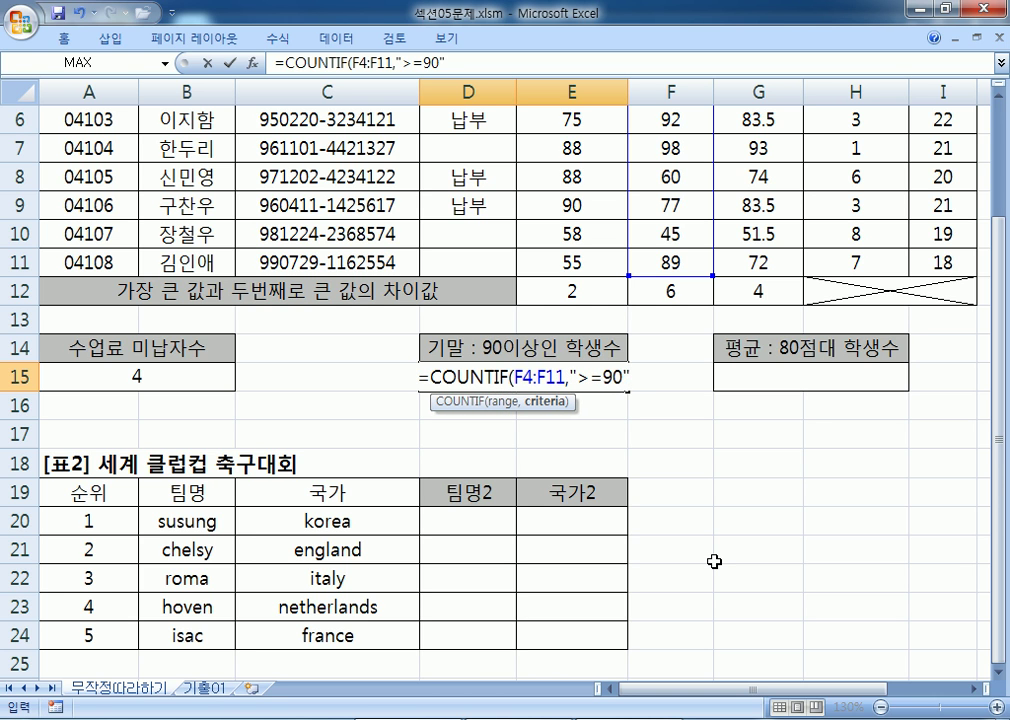
pyautogui.write(')')
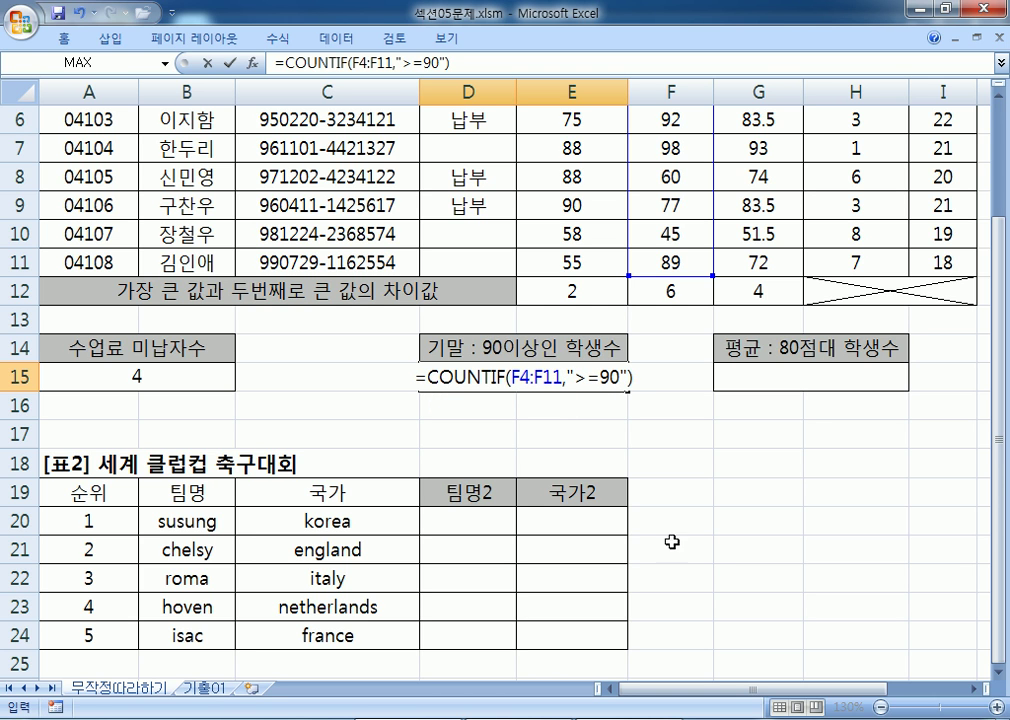
pyautogui.click(588, 377)
pyautogui.press('Return')
# Verify that F5:F7 hold the three finals of 90 or more, then return to Notepad and add a blank line
pyautogui.scroll(1, 584, 399)
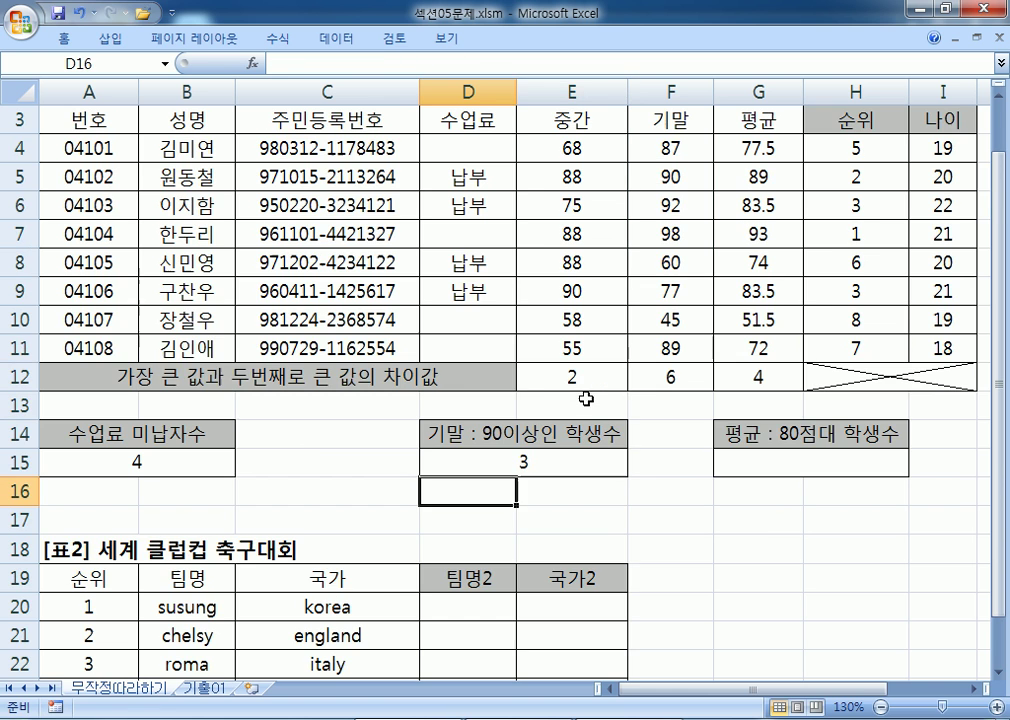
pyautogui.click(678, 167)
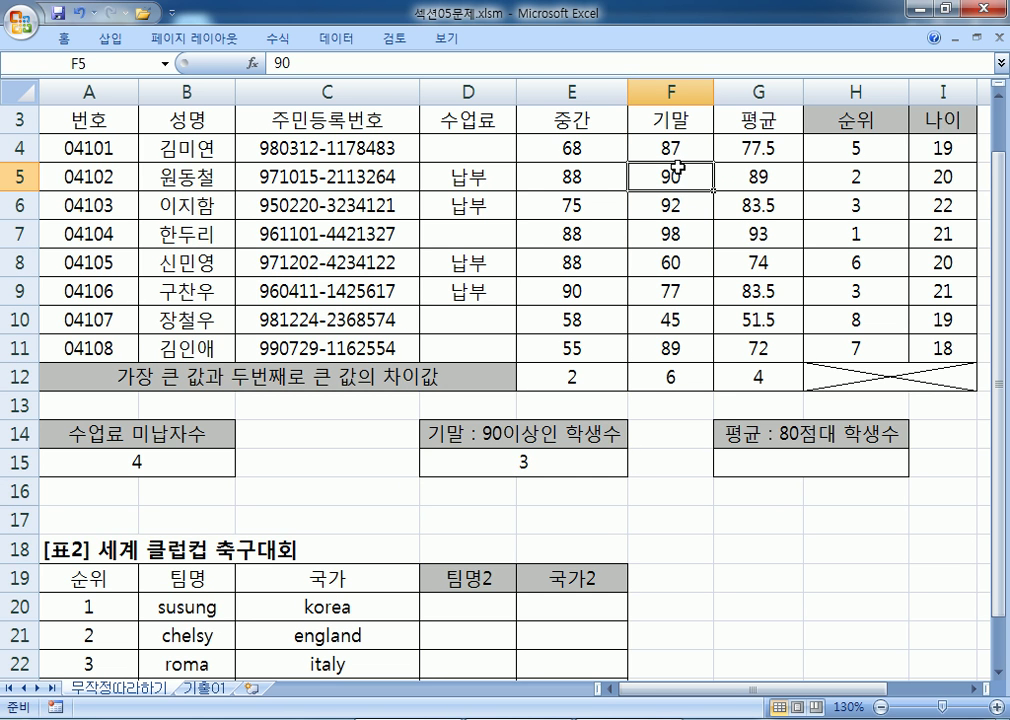
pyautogui.click(678, 205)
pyautogui.click(678, 233)
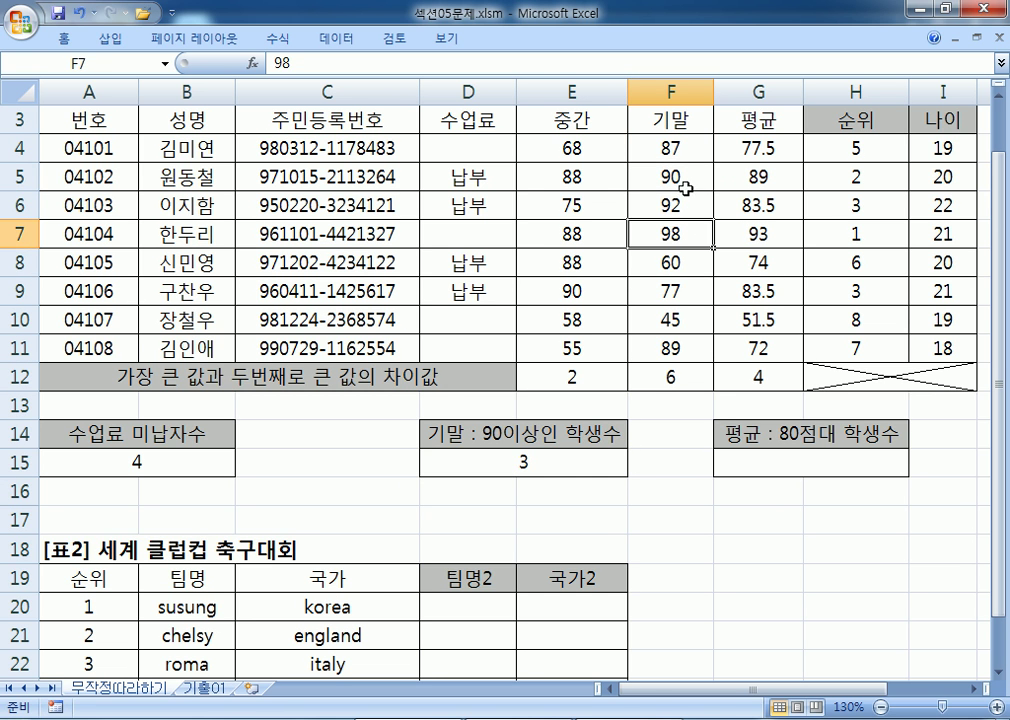
pyautogui.moveTo(678, 176); pyautogui.dragTo(678, 233)
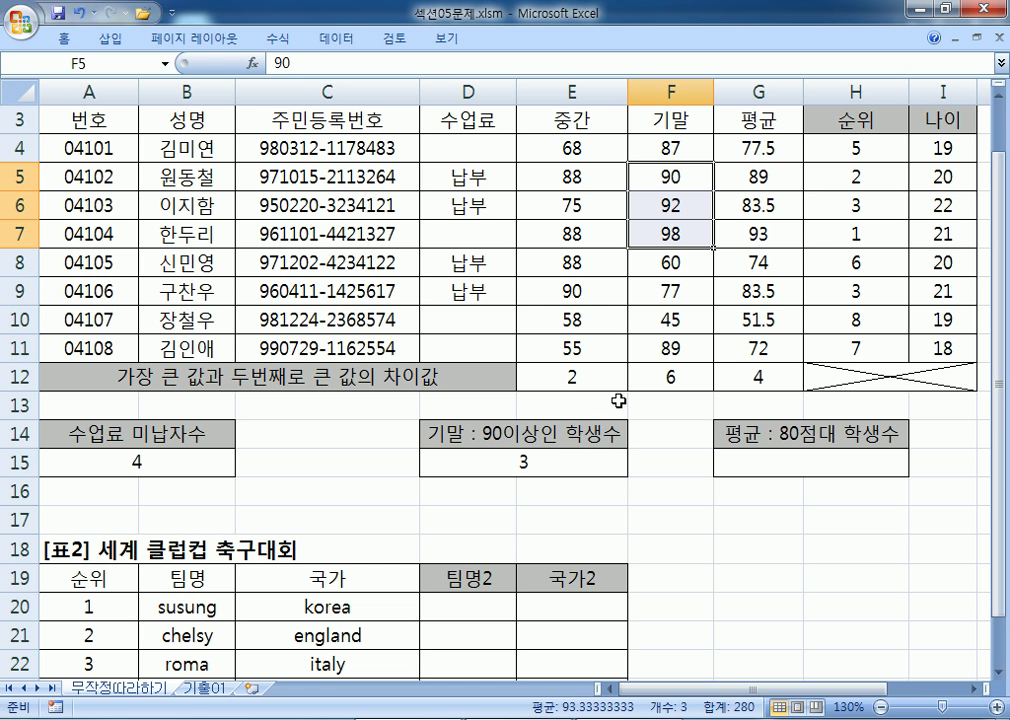
pyautogui.hotkey('alt', 'Tab')
pyautogui.scroll(-1, 571, 395)
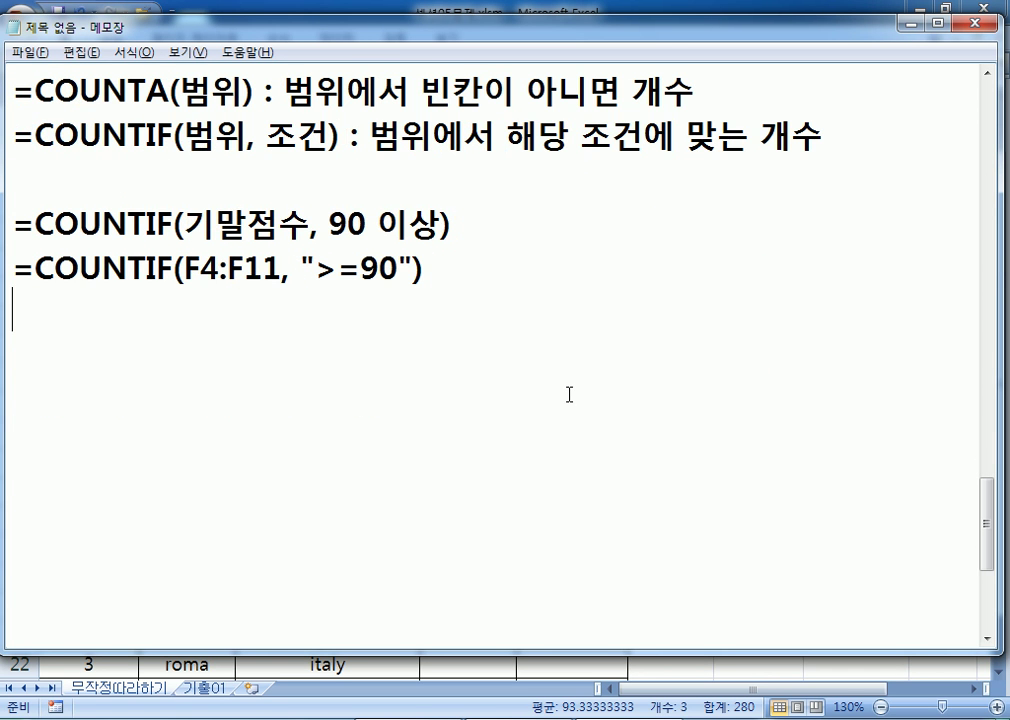
pyautogui.press('Return')
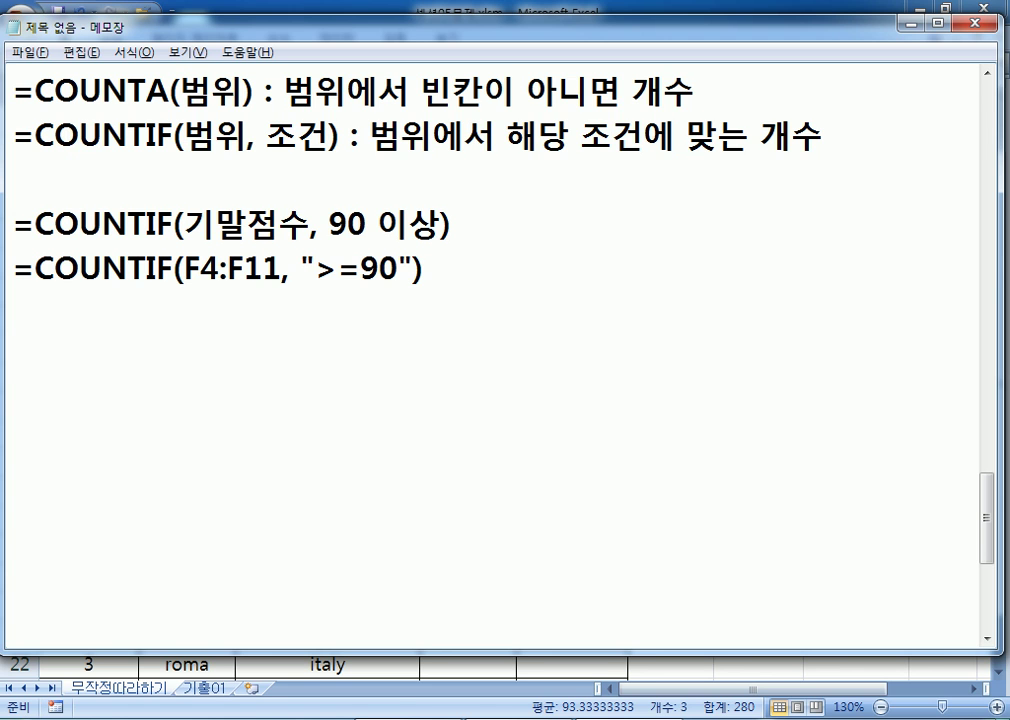
# Type the line '문제6) 평균(G4:G11) 점수가 80점 이상 90점 미만의 학생수(80점대)'
pyautogui.write('AN')
pyautogui.press('BackSpace')
pyautogui.press('BackSpace')
pyautogui.write('문제')
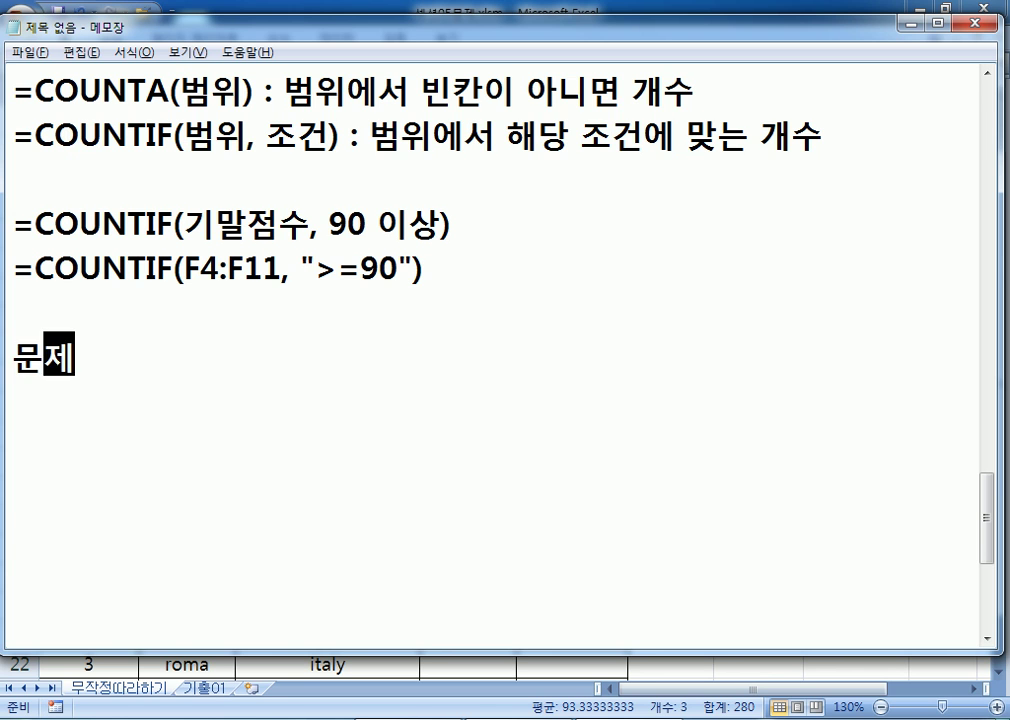
pyautogui.write('6(')
pyautogui.press('BackSpace')
pyautogui.write(') 풍')
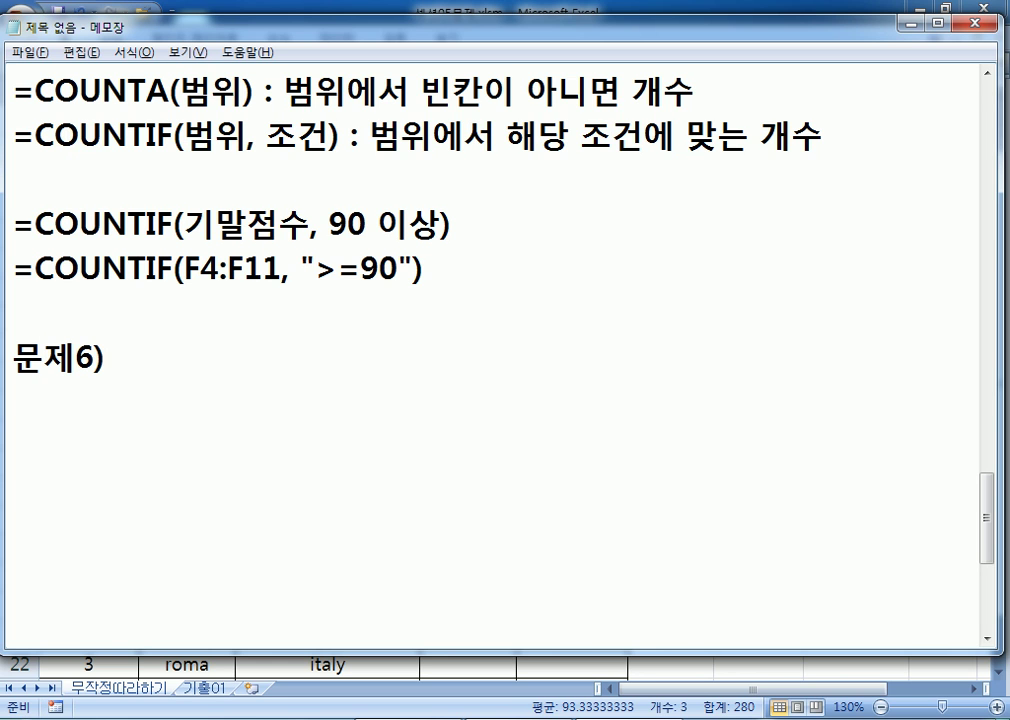
pyautogui.press('BackSpace')
pyautogui.press('BackSpace')
pyautogui.write('평균')
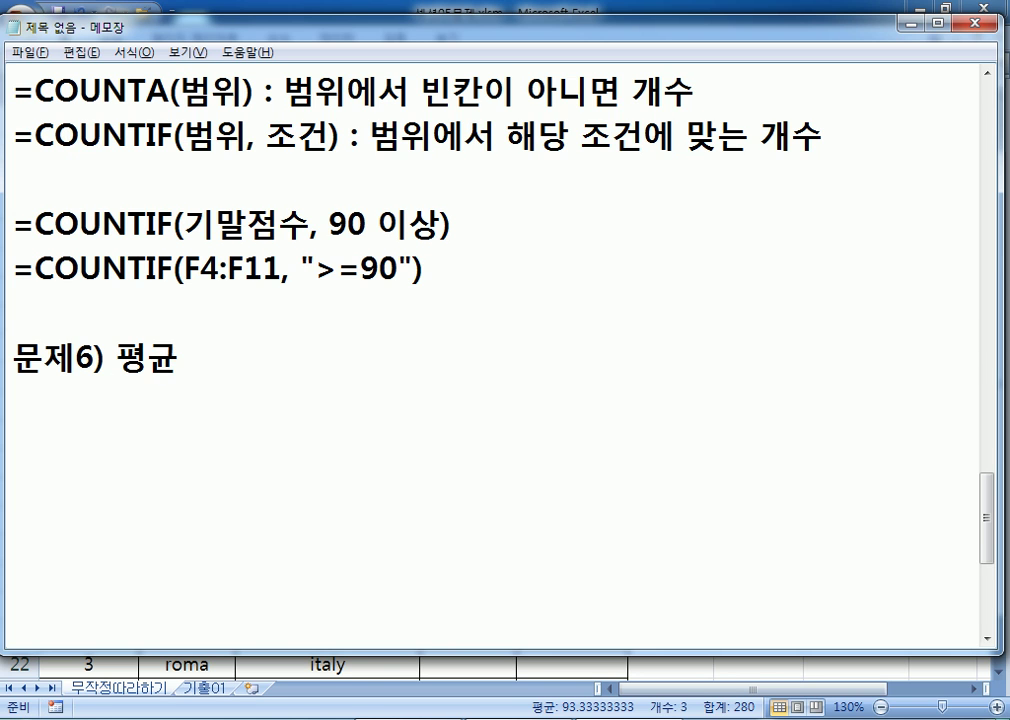
pyautogui.write('(ㅎ')
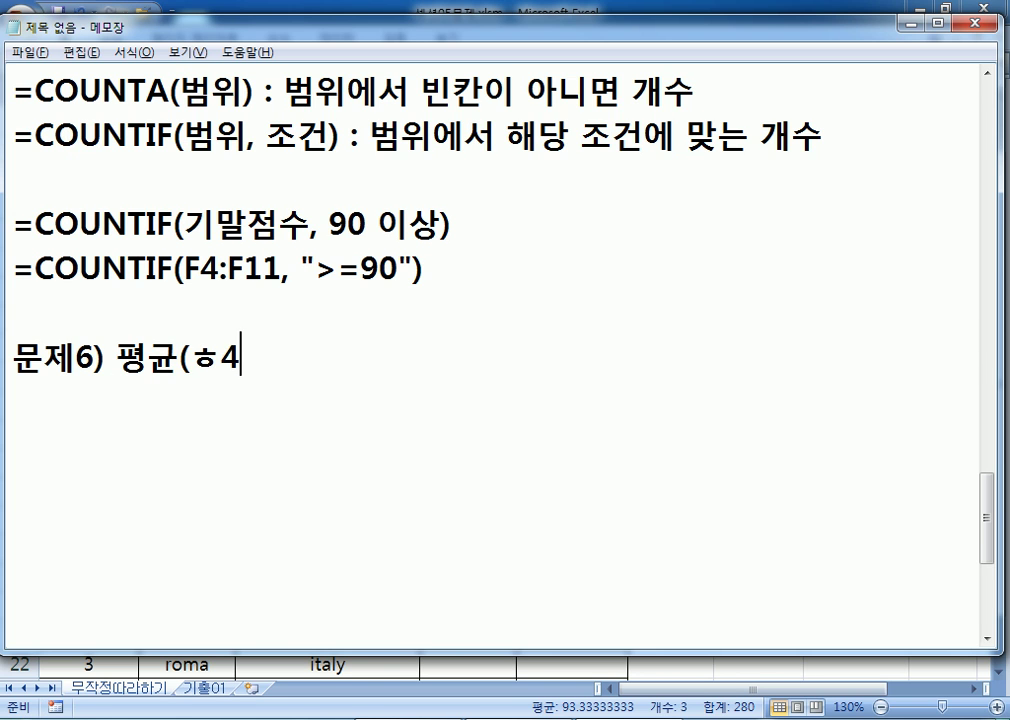
pyautogui.press('BackSpace')
pyautogui.write('G')
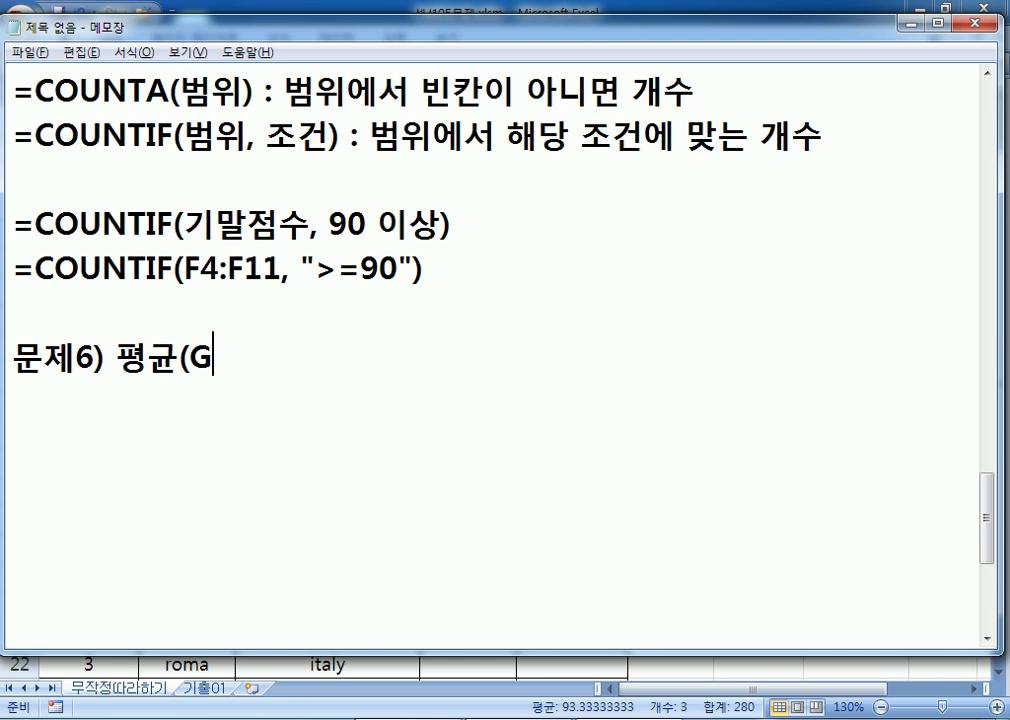
pyautogui.write('4:G11)')
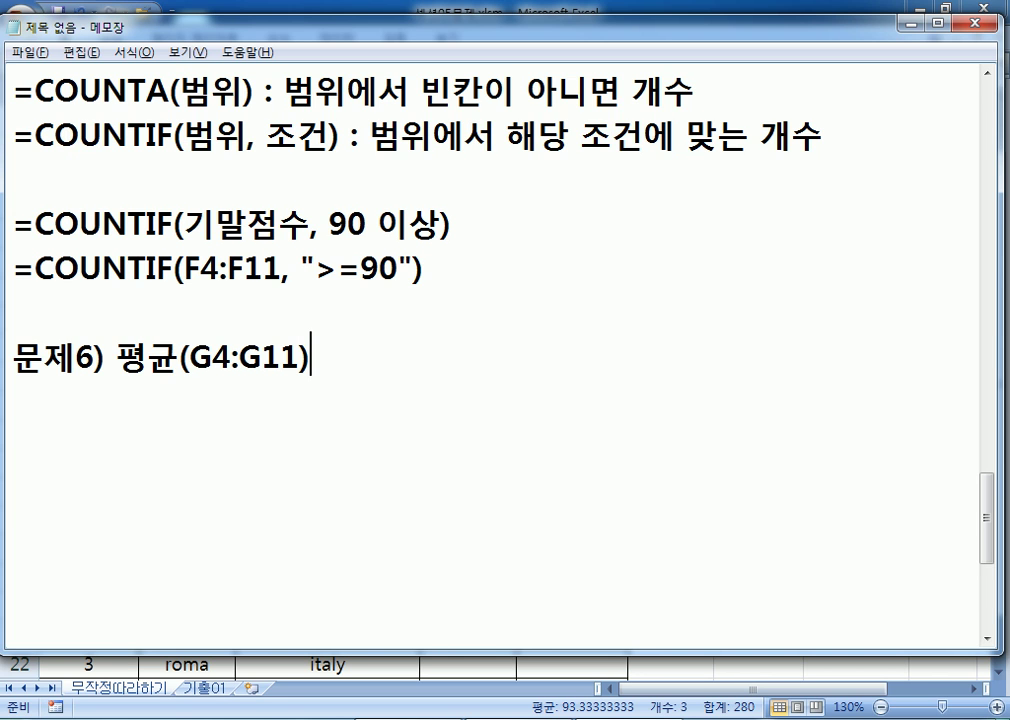
pyautogui.write(' 점수가 ')
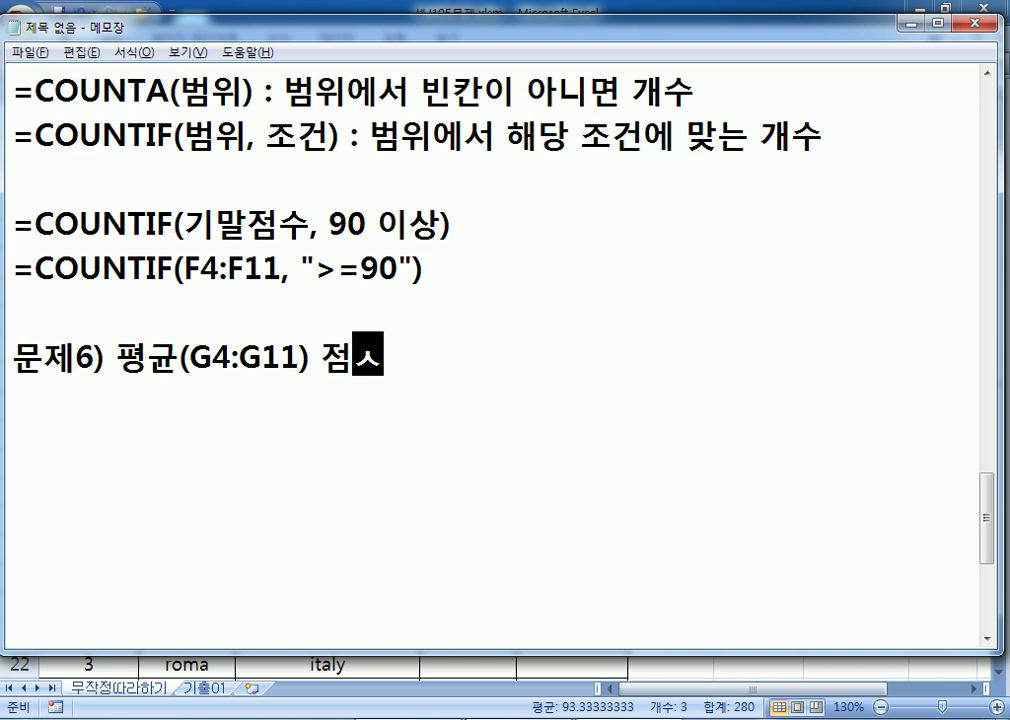
pyautogui.write('80점 이상,')
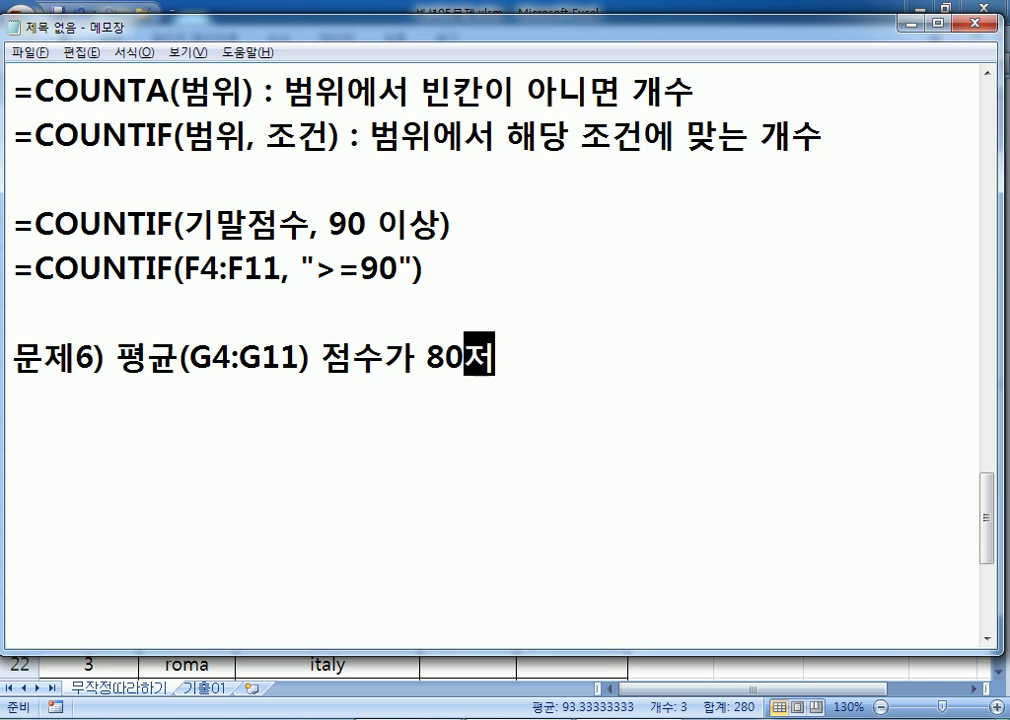
pyautogui.press('BackSpace')
pyautogui.press('BackSpace')
pyautogui.write('90점')
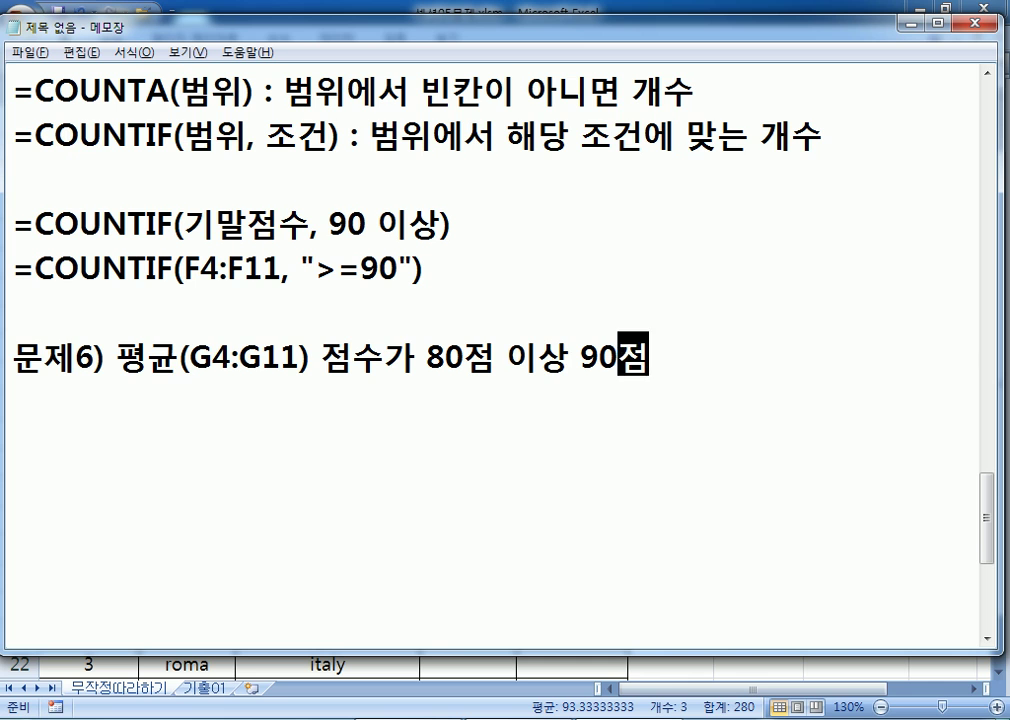
pyautogui.write(' 미만의 학생수')
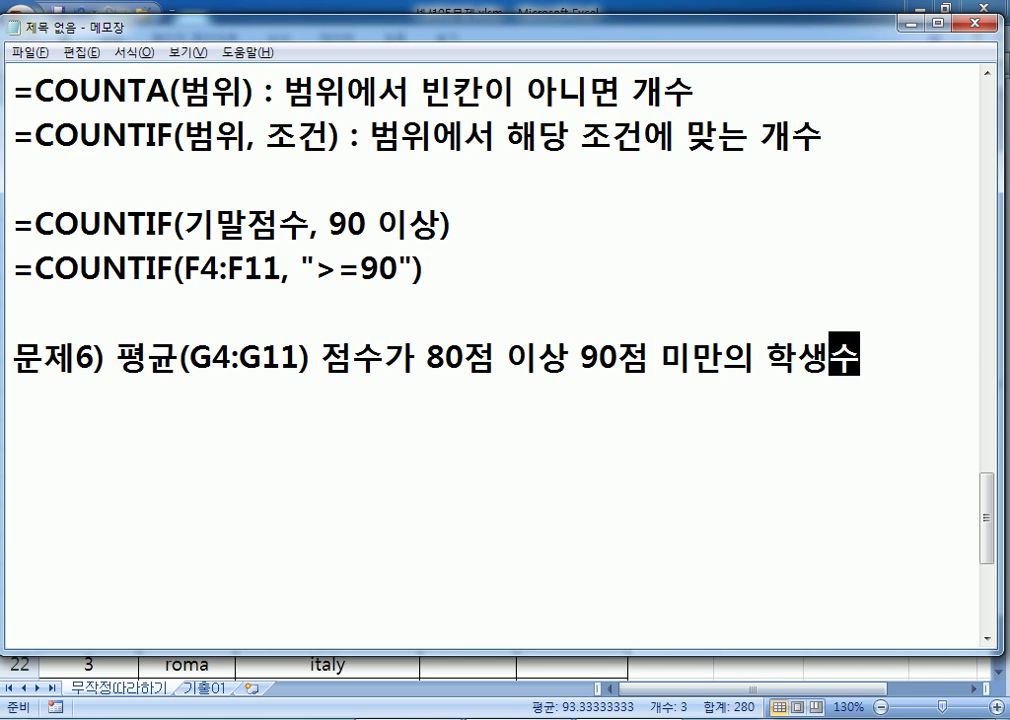
pyautogui.press('Return')
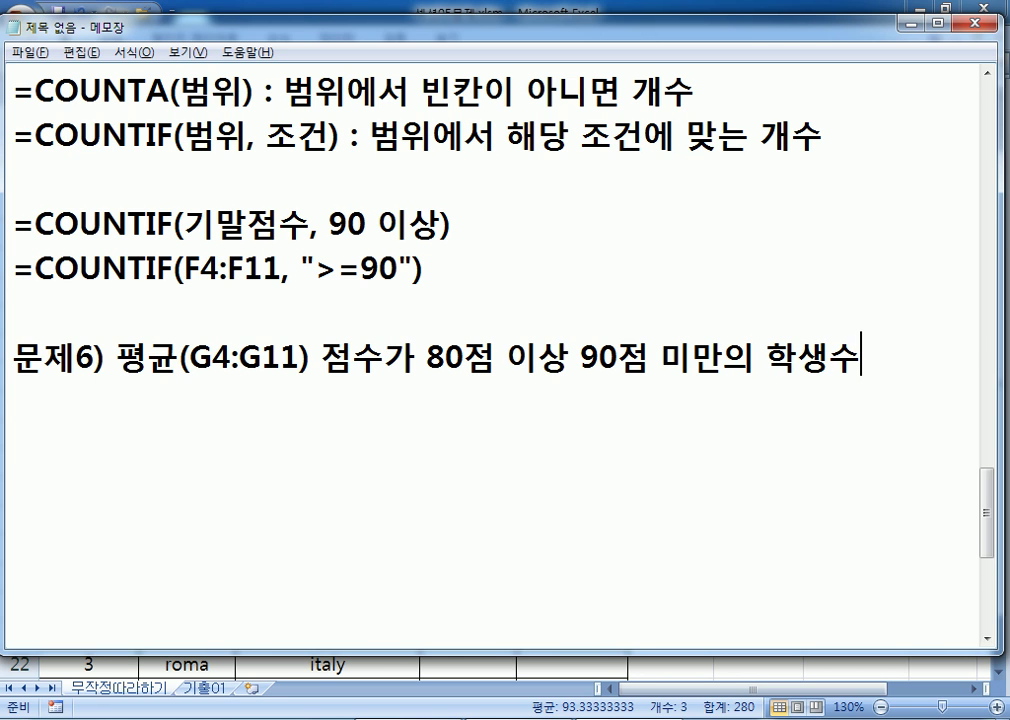
pyautogui.write('(80점대)')
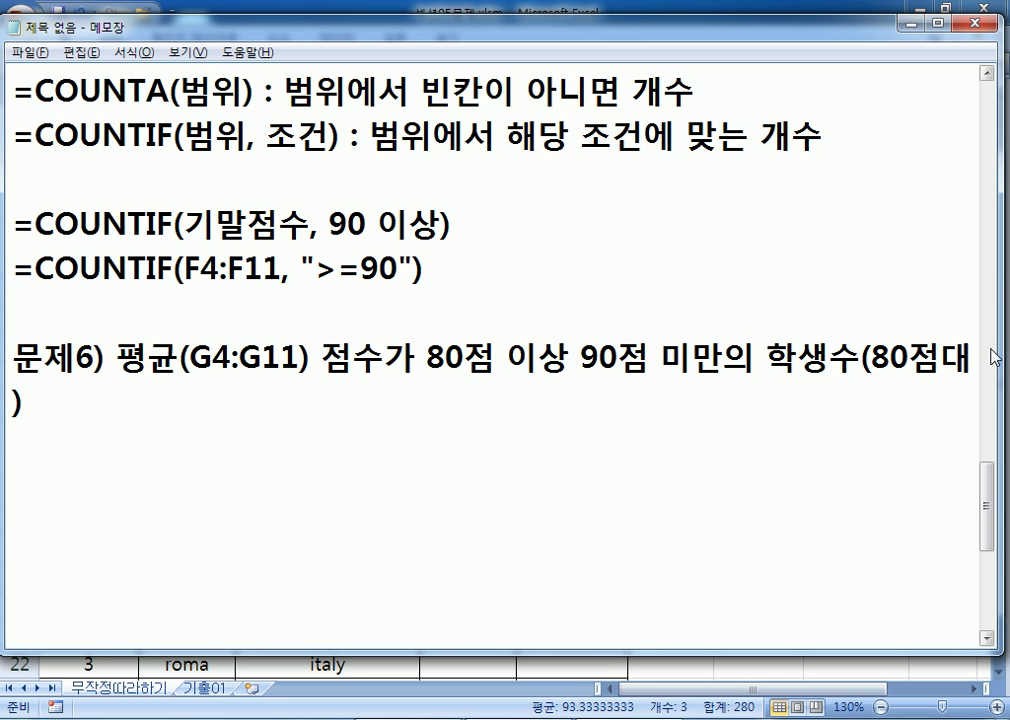
pyautogui.moveTo(1001, 397); pyautogui.dragTo(1008, 397)
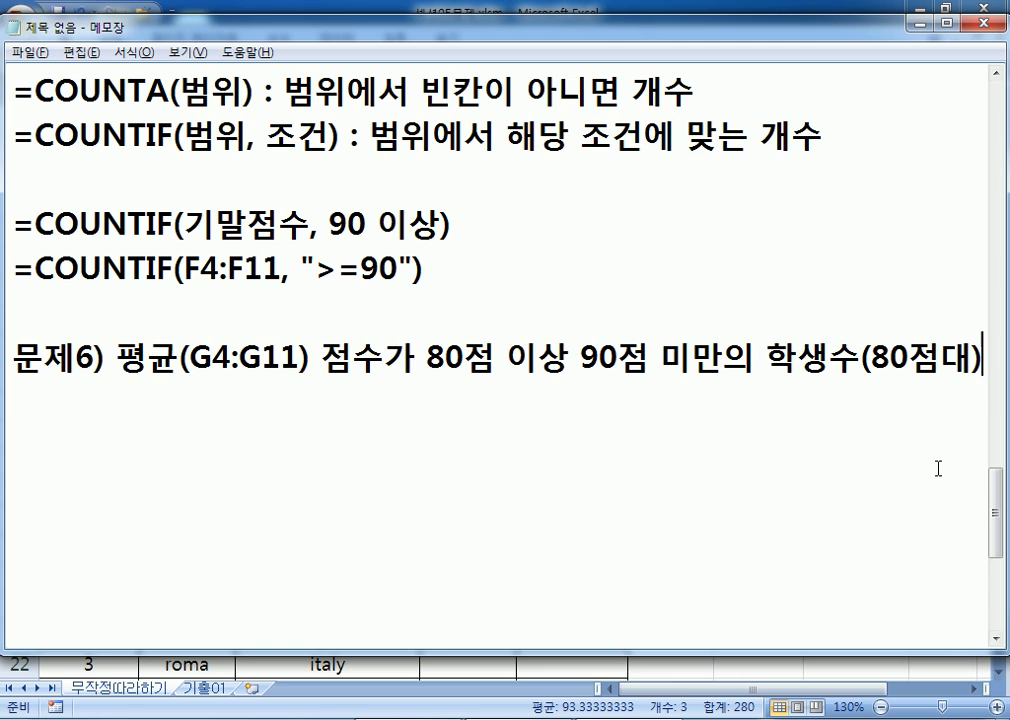
# Add the hint line 'COUNTIF, SUMIF, COUNTA 중에서 선택' below it
pyautogui.press('Return')
pyautogui.write('=CO')
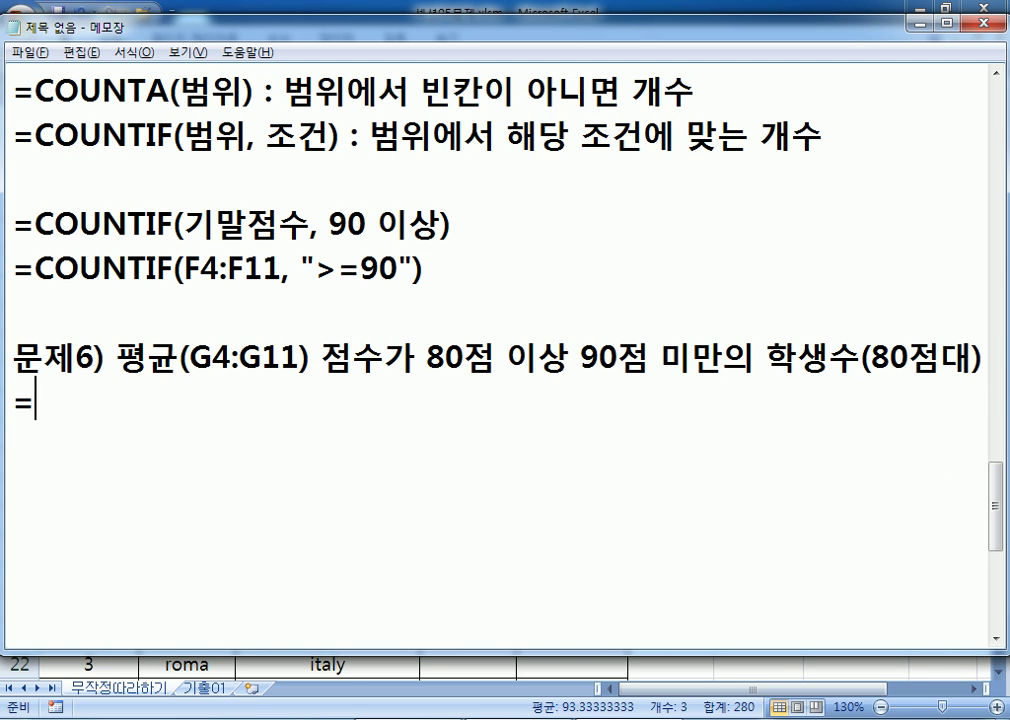
pyautogui.press('BackSpace')
pyautogui.press('BackSpace')
pyautogui.press('BackSpace')
pyautogui.write('CP')
pyautogui.press('BackSpace')
pyautogui.write('OUNT,')
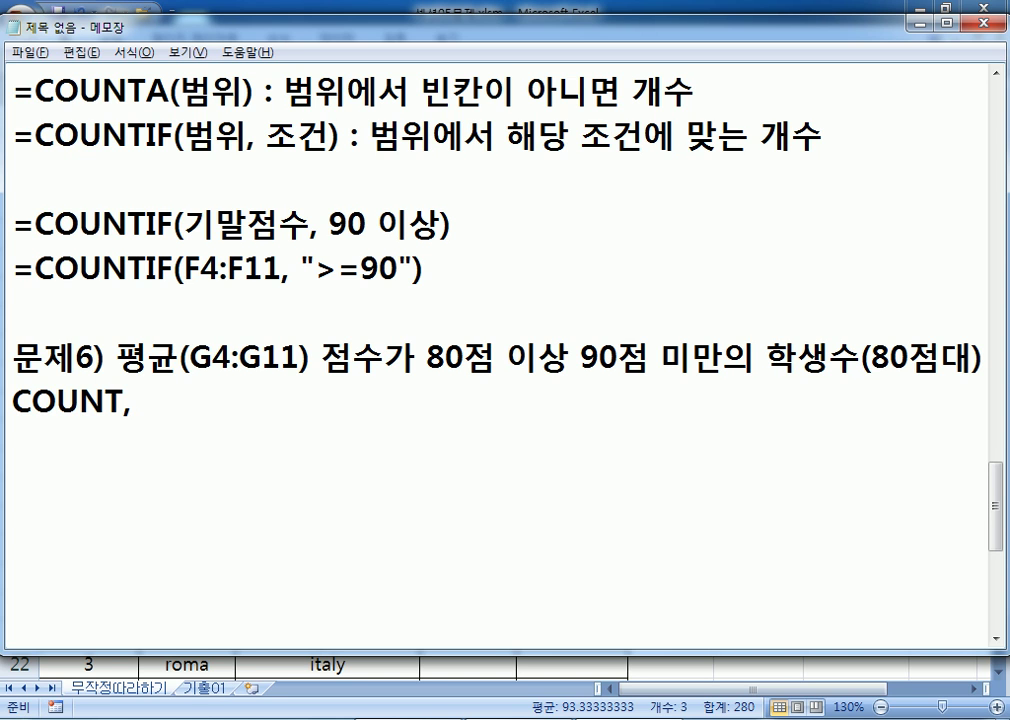
pyautogui.press('BackSpace')
pyautogui.write('IF, SUMIF, ')
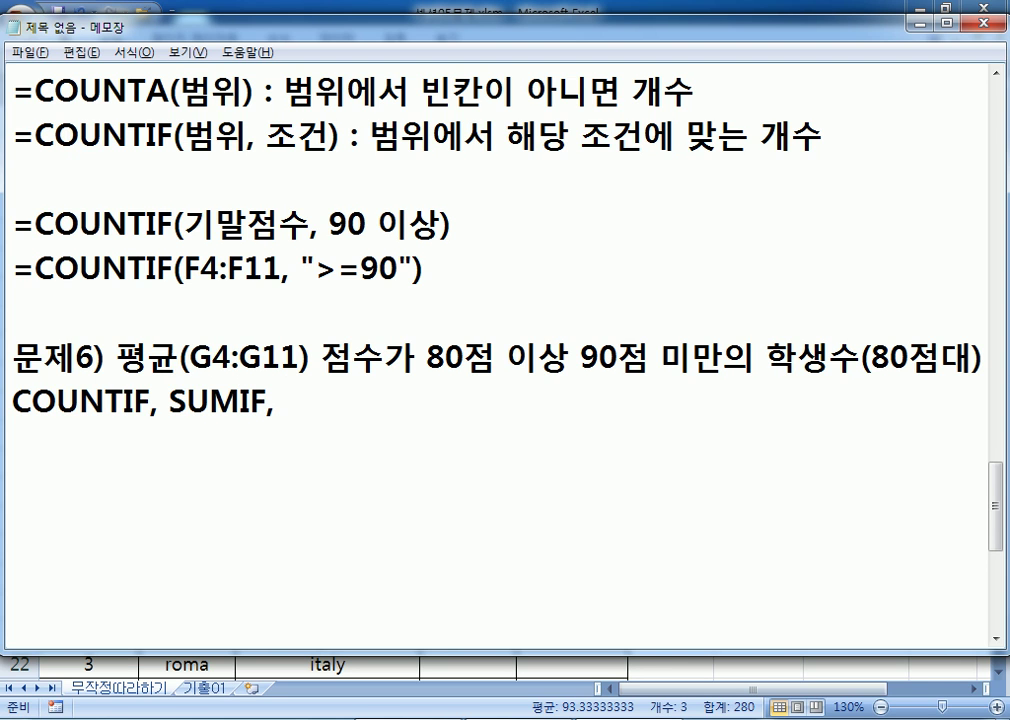
pyautogui.write('COUNTA')
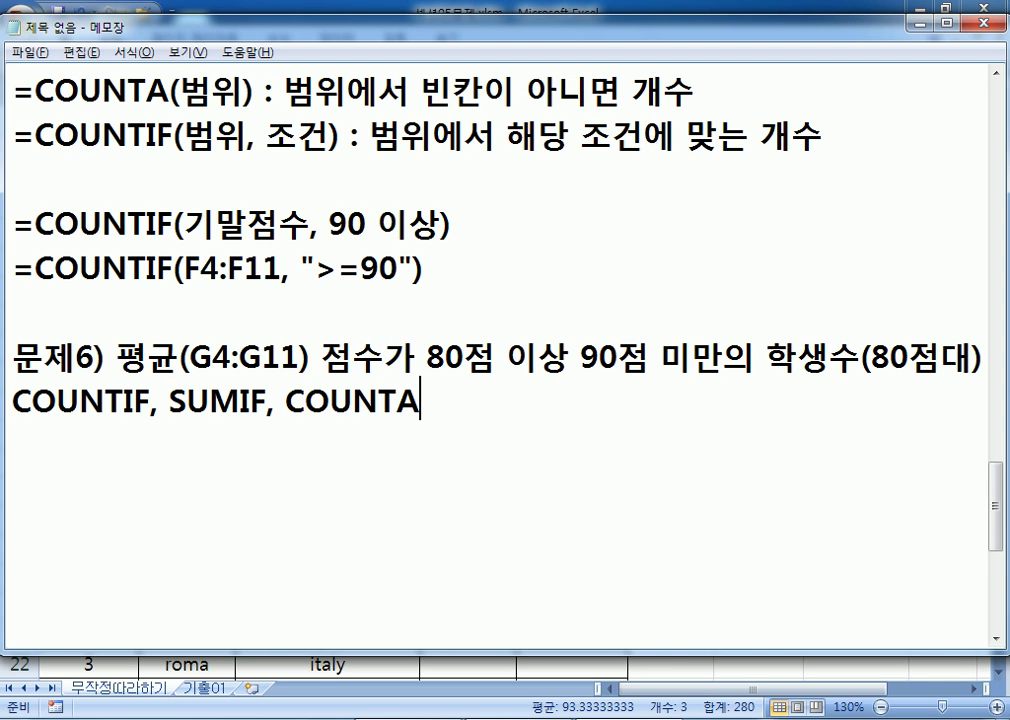
pyautogui.write(' 중에서')
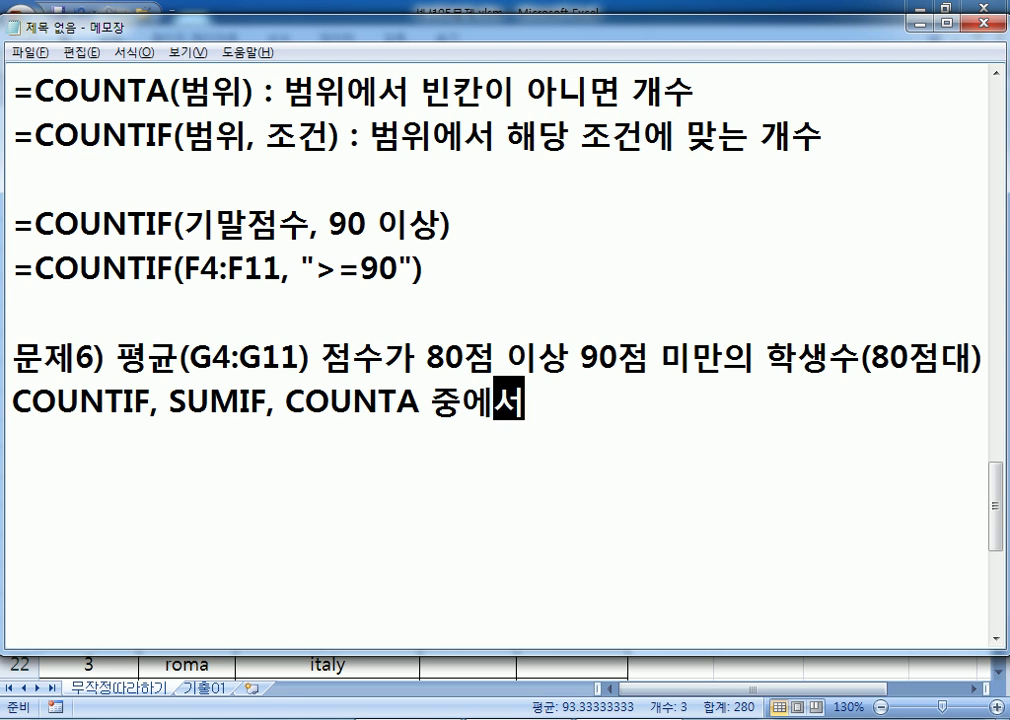
pyautogui.write(' 선택')
pyautogui.press('Return')
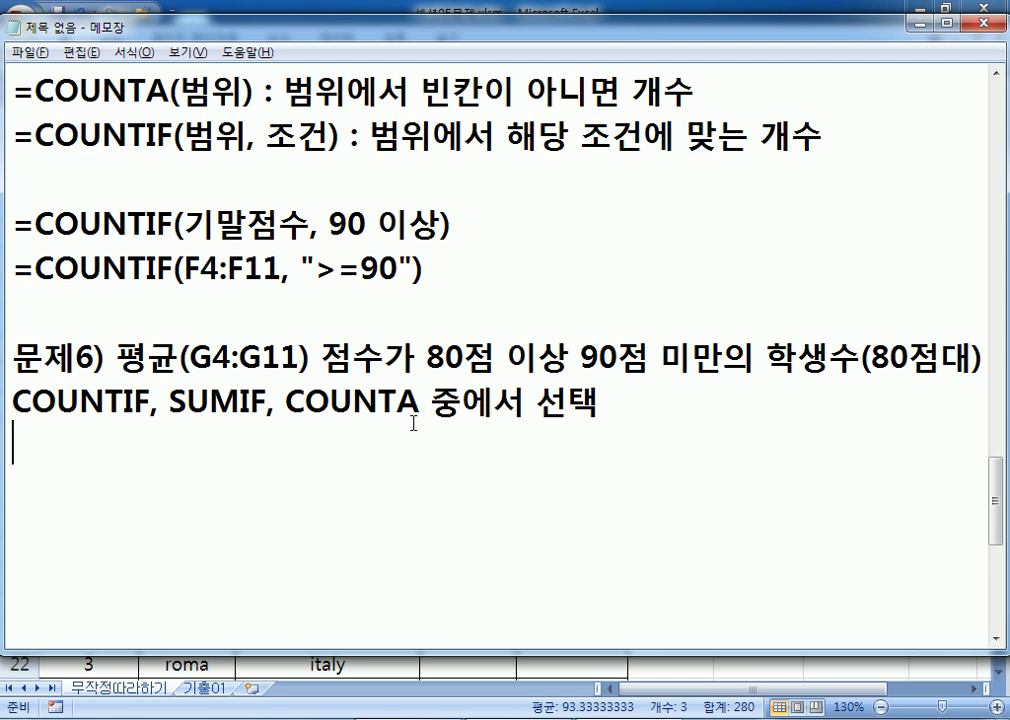
pyautogui.moveTo(286, 404); pyautogui.dragTo(418, 404)
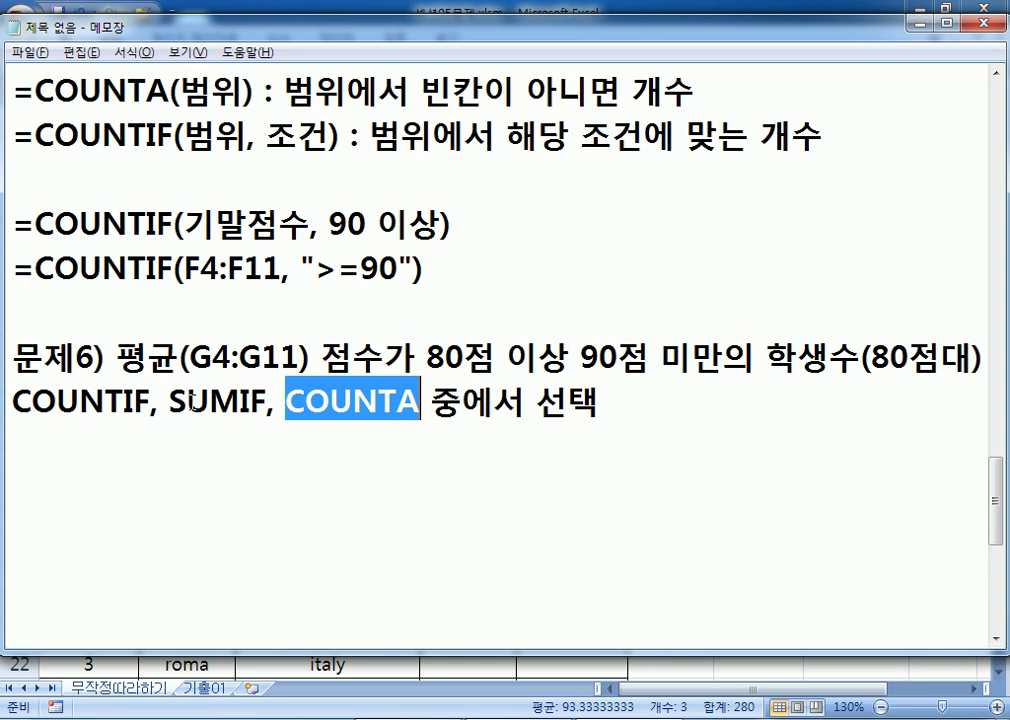
pyautogui.moveTo(172, 401); pyautogui.dragTo(267, 401)
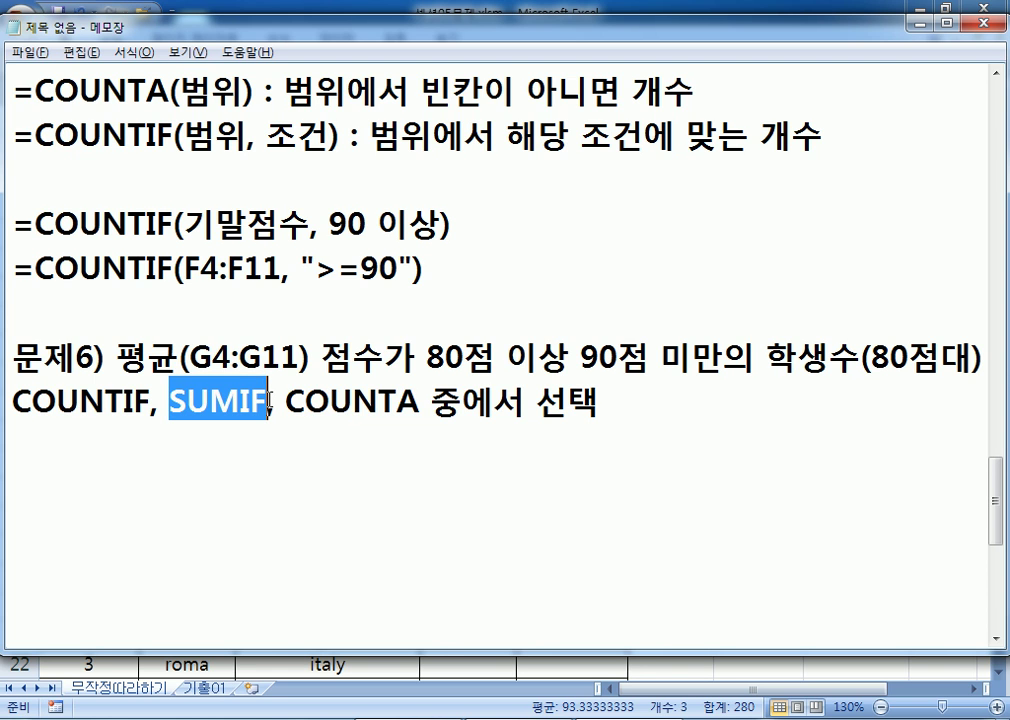
pyautogui.click(101, 437)
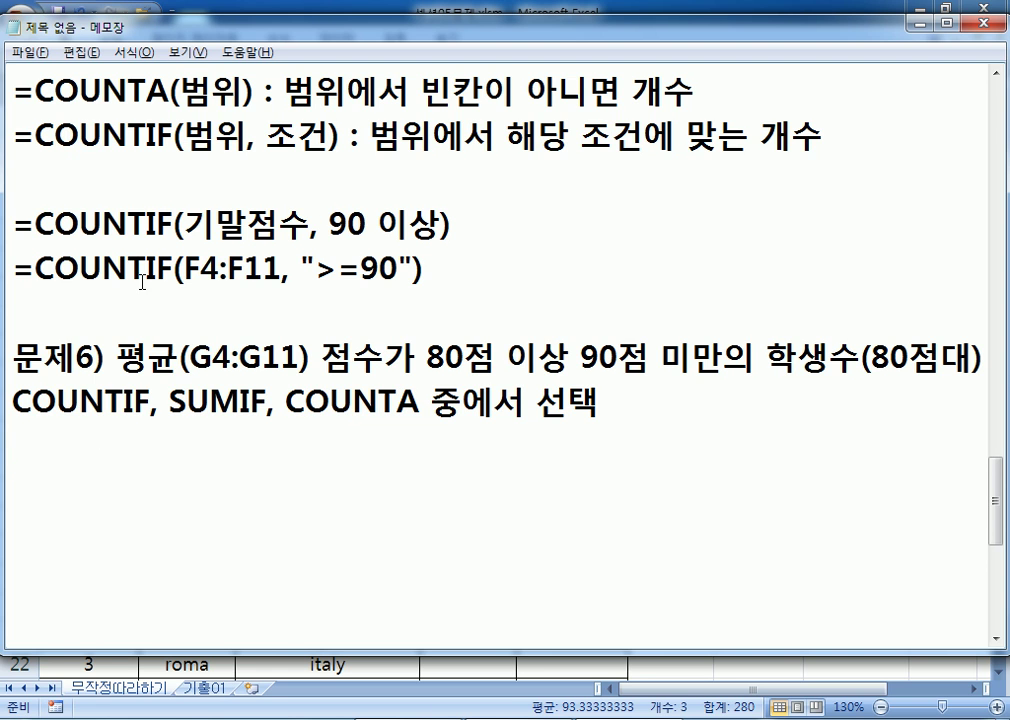
# Write the general syntax line '=COUNTIF(범위, 조건)'
pyautogui.write('=COUNTIF(')
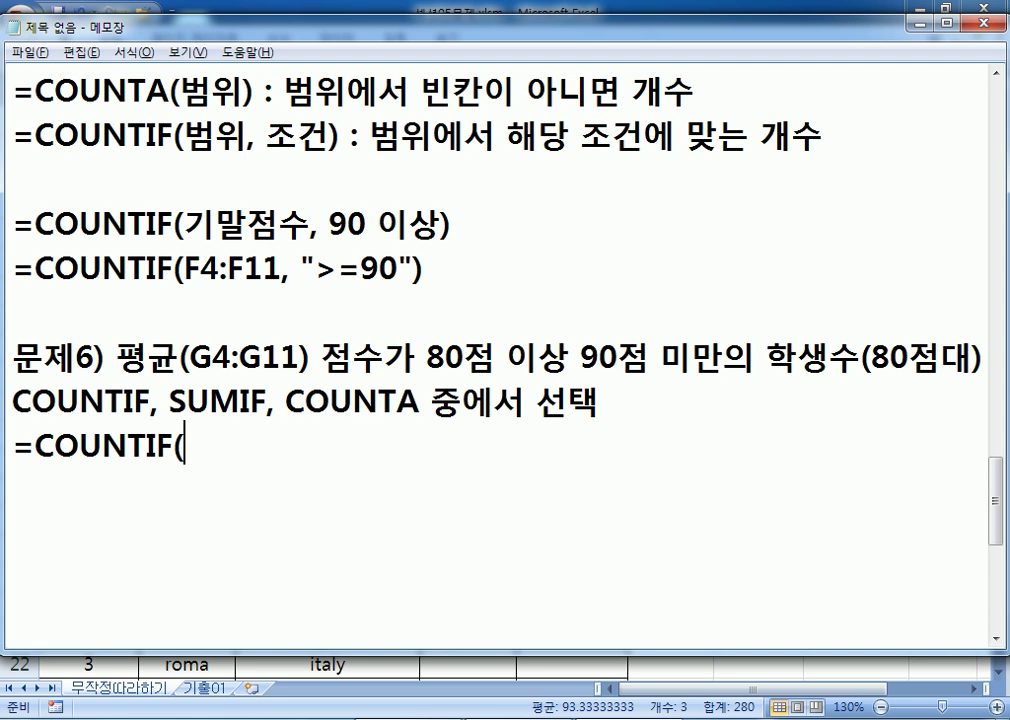
pyautogui.write('범위, 조건)(')
pyautogui.press('Return')
pyautogui.press('BackSpace')
pyautogui.press('BackSpace')
pyautogui.press('Return')
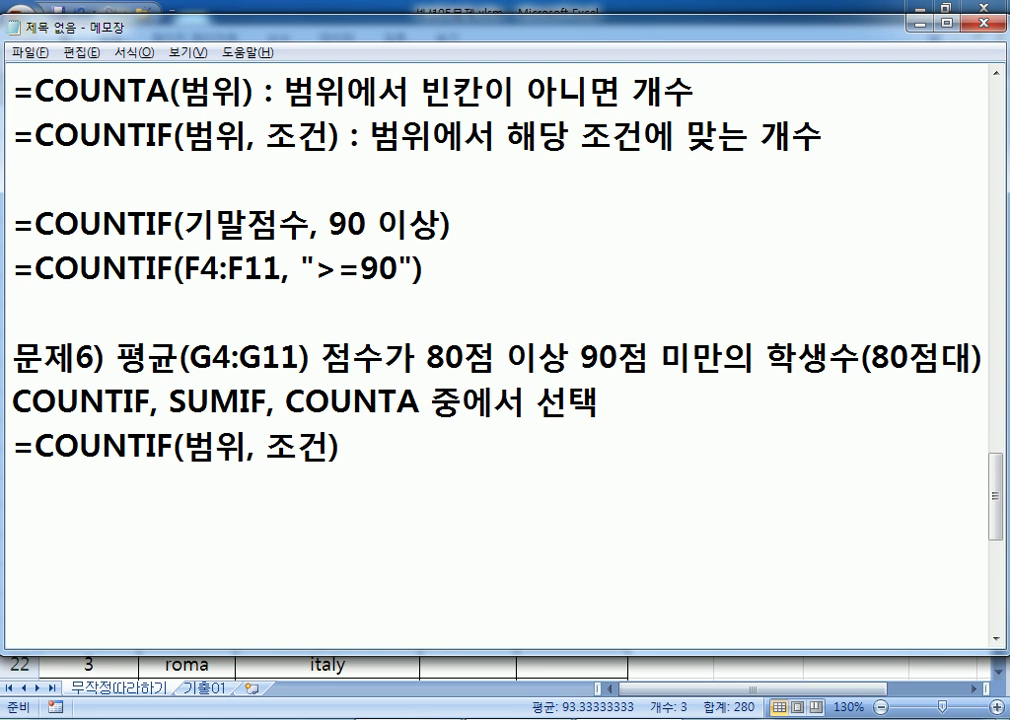
pyautogui.scroll(-2, 367, 451)
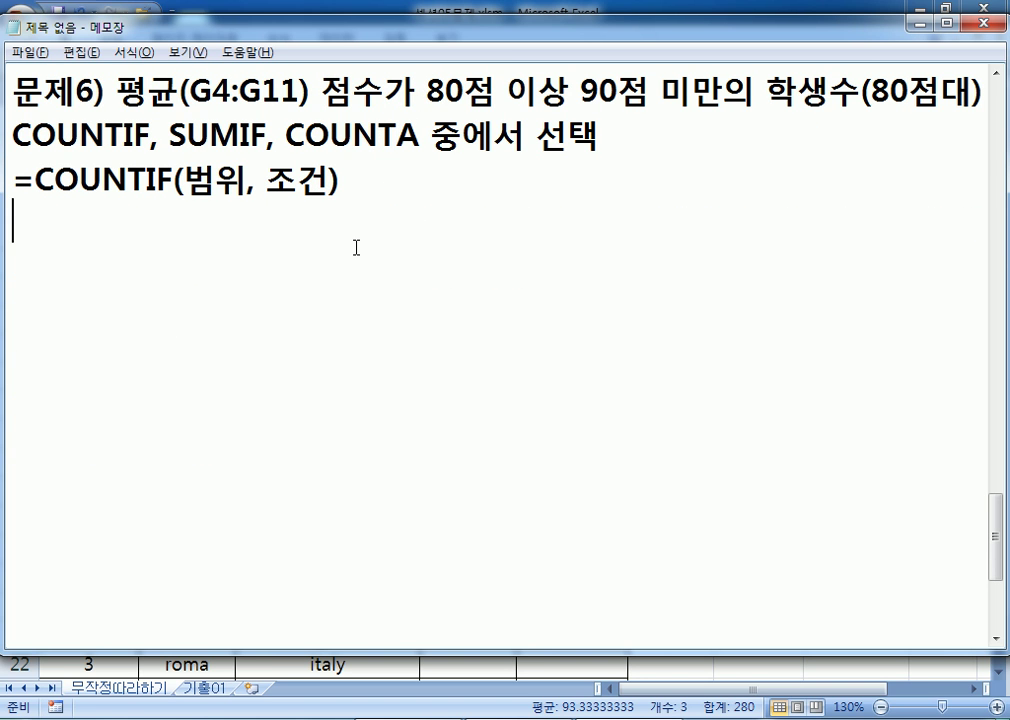
# Add '=COUNTIF(범위, 80점 이상 90점 미만) X' as the wrong approach
pyautogui.write('=COUNTI')
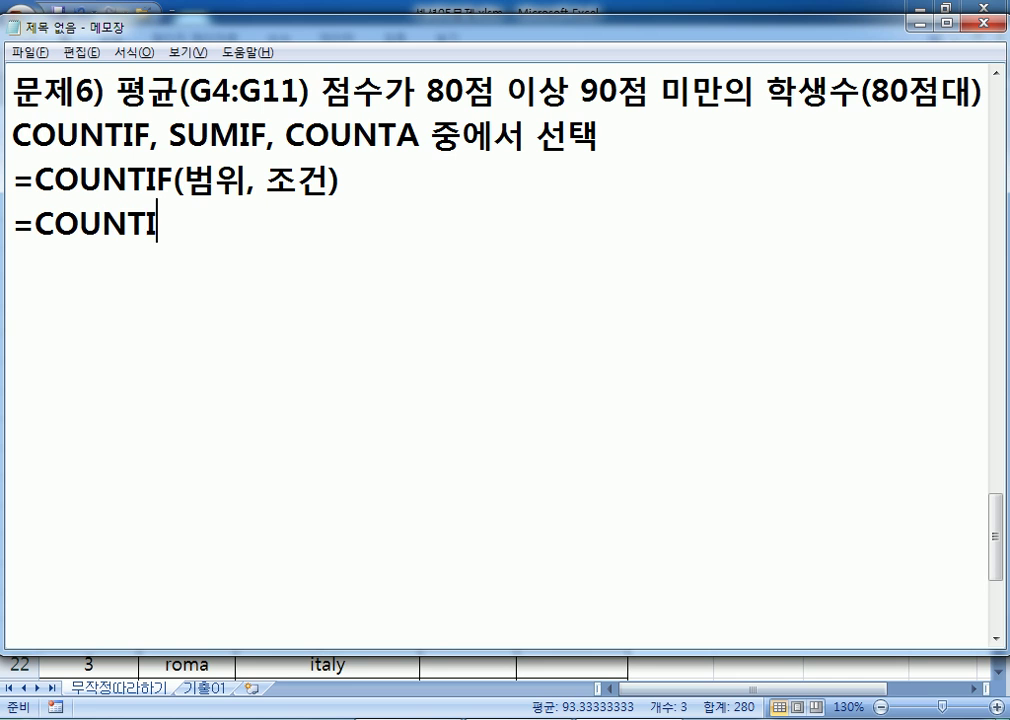
pyautogui.write('F*')
pyautogui.press('BackSpace')
pyautogui.write('(범우')
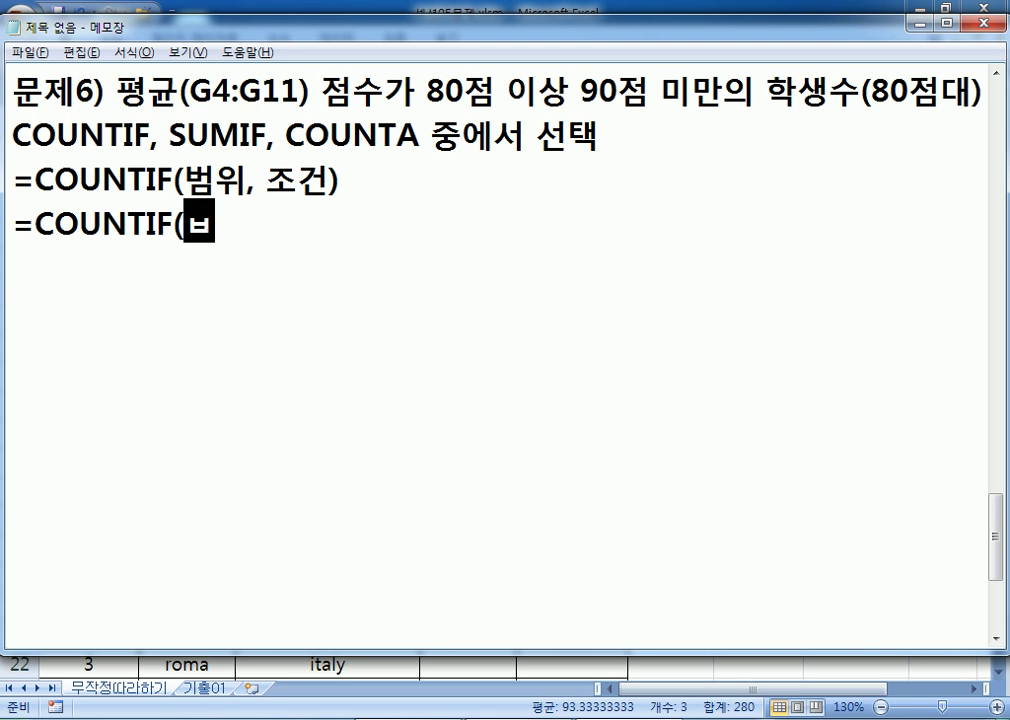
pyautogui.write('위, ')
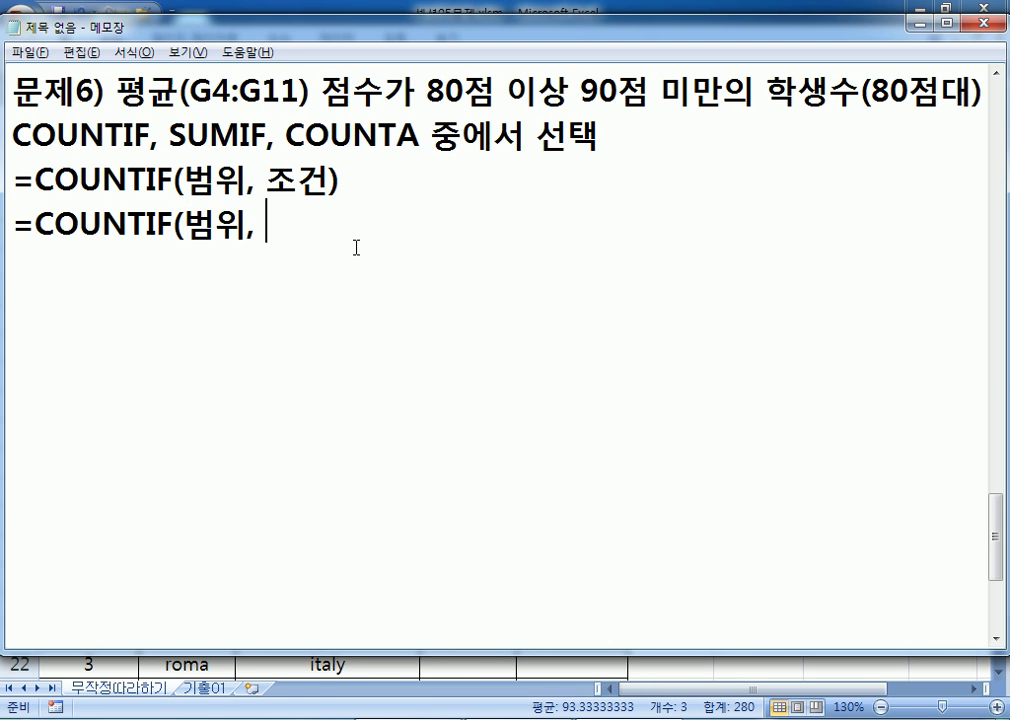
pyautogui.write('80W')
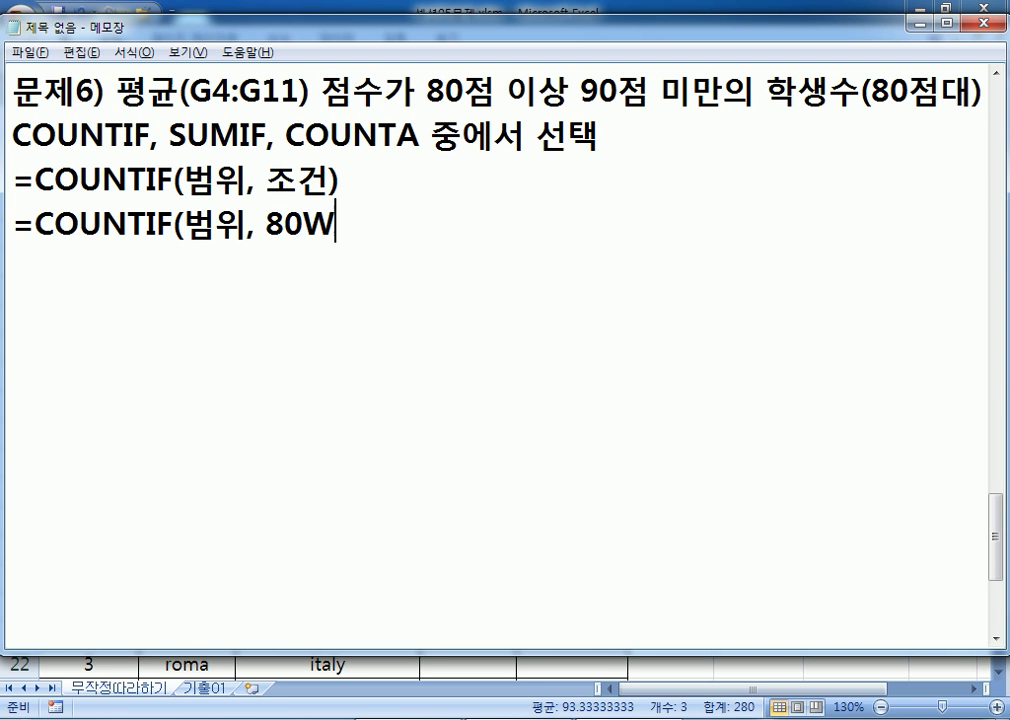
pyautogui.press('BackSpace')
pyautogui.write('점')
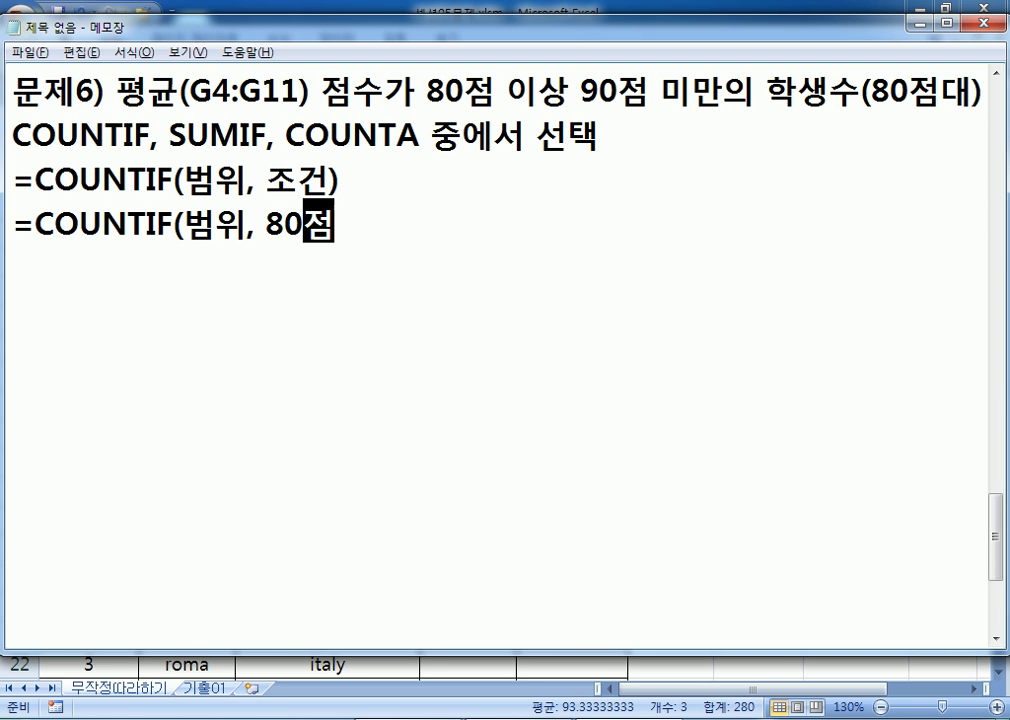
pyautogui.write(' 이상 90')
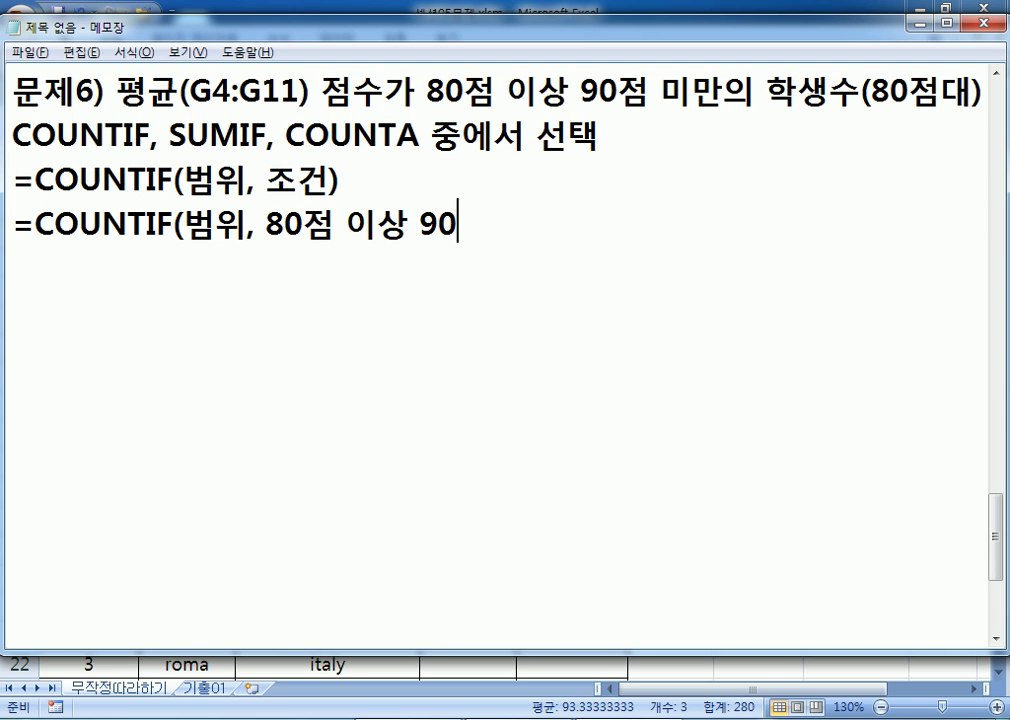
pyautogui.write('저점 미만)')
pyautogui.press('Return')
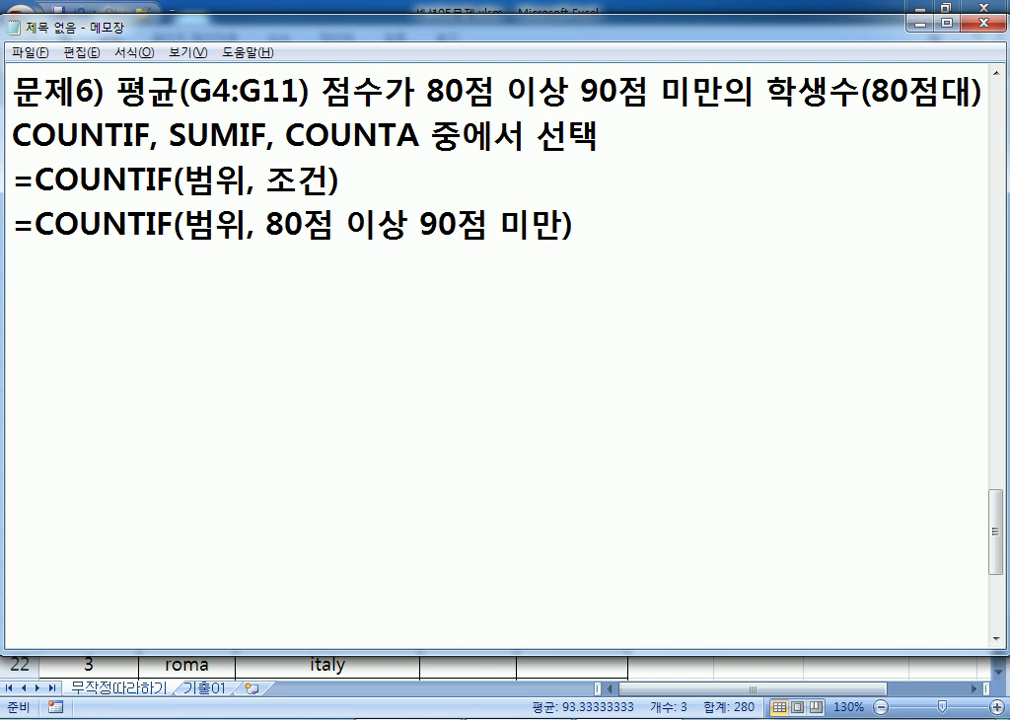
pyautogui.press('BackSpace')
pyautogui.write('X')
pyautogui.press('Return')
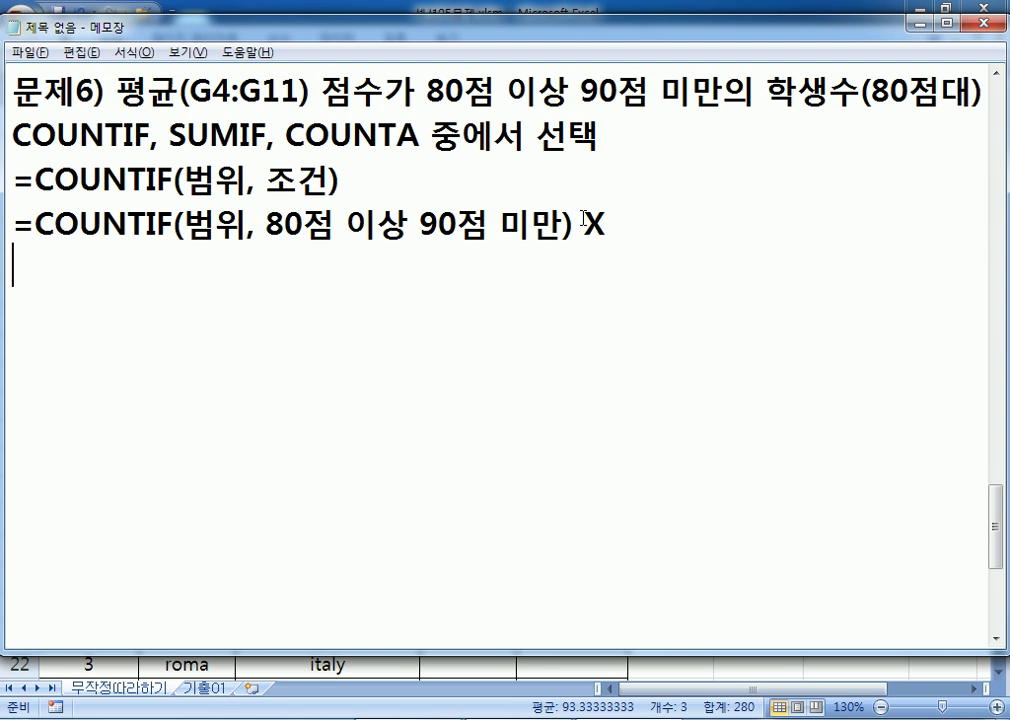
# After a blank line, note '* 80점대 = 80이상, 90미만'
pyautogui.press('Return')
pyautogui.write('* ')
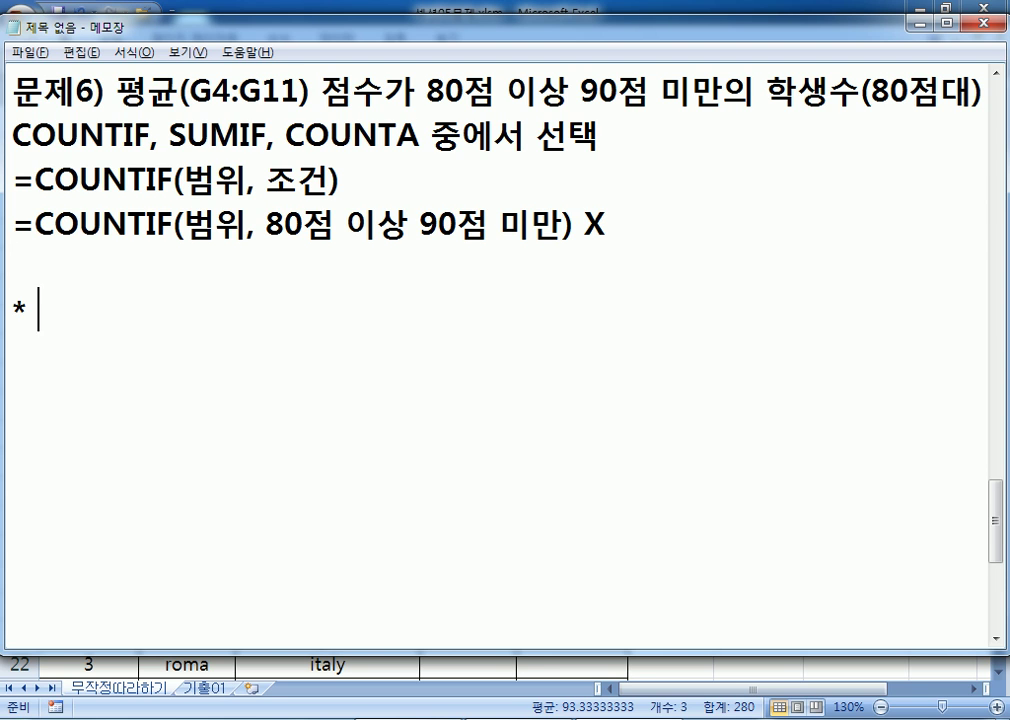
pyautogui.write('80WJA')
pyautogui.press('BackSpace')
pyautogui.press('BackSpace')
pyautogui.press('BackSpace')
pyautogui.write('저ㅁ대 ')
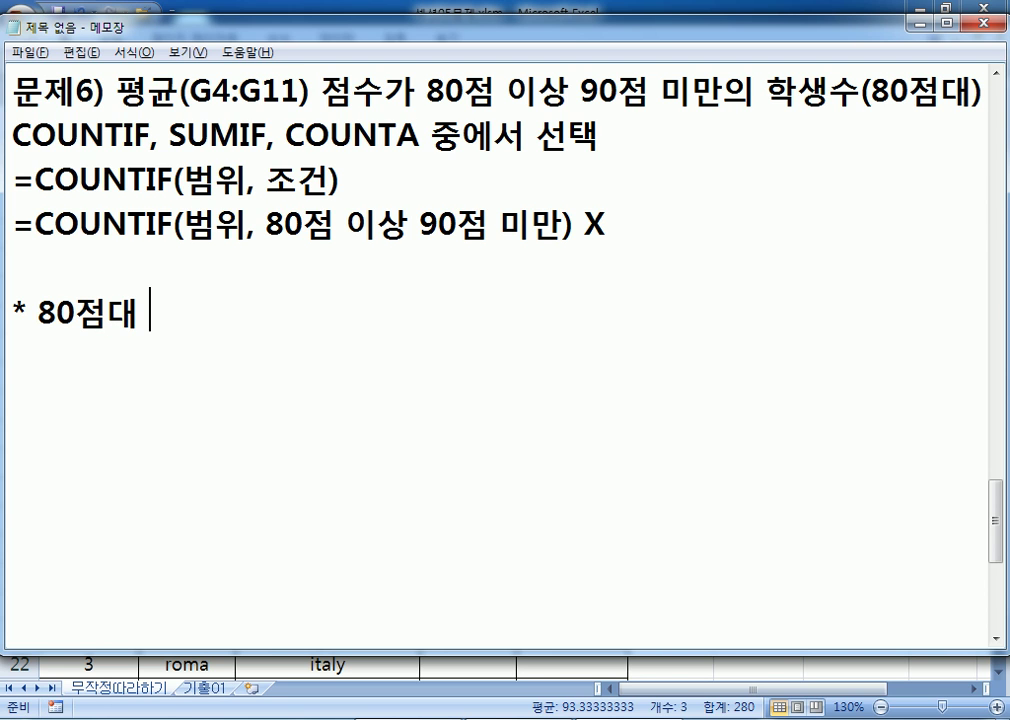
pyautogui.write('= 80')
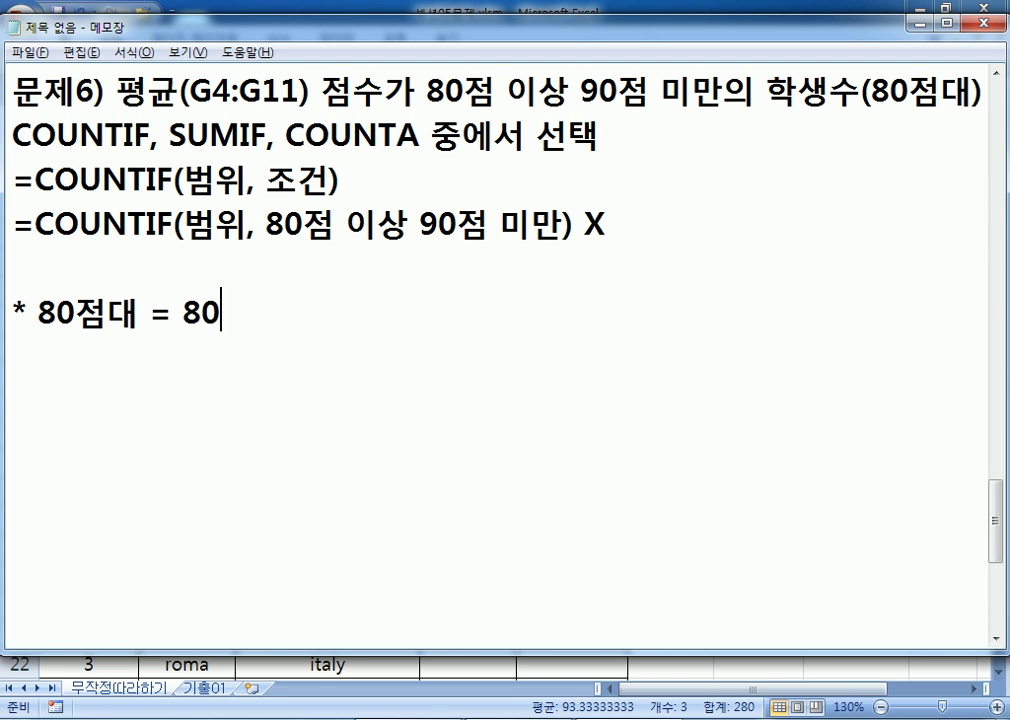
pyautogui.write('이상, 90미만')
pyautogui.press('Return')
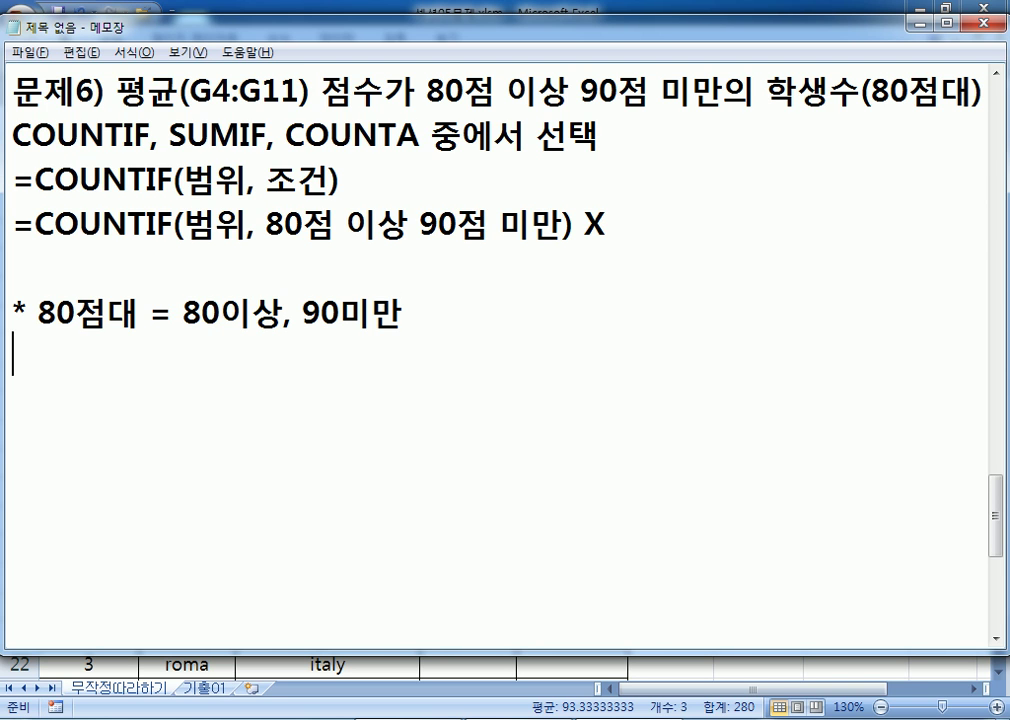
# Write '=COUNTIF(범위, 80이상) - COUNTIF(범위, 90이상)' and highlight the 90점 미만 condition
pyautogui.write('=COUNIT')
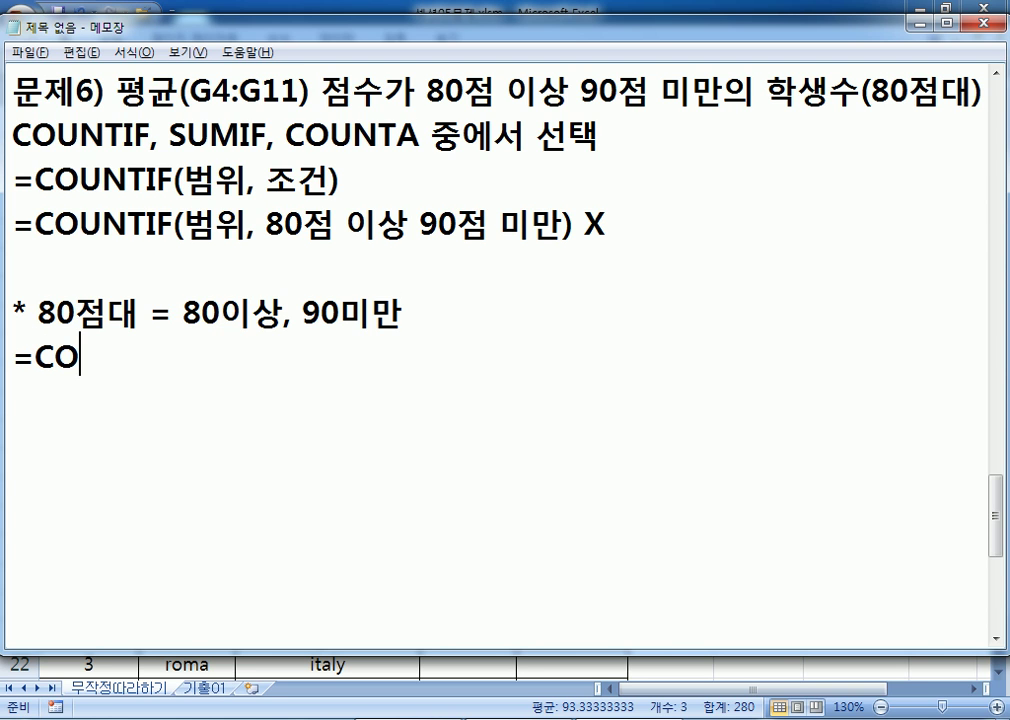
pyautogui.press('BackSpace')
pyautogui.press('BackSpace')
pyautogui.write('TIF(범')
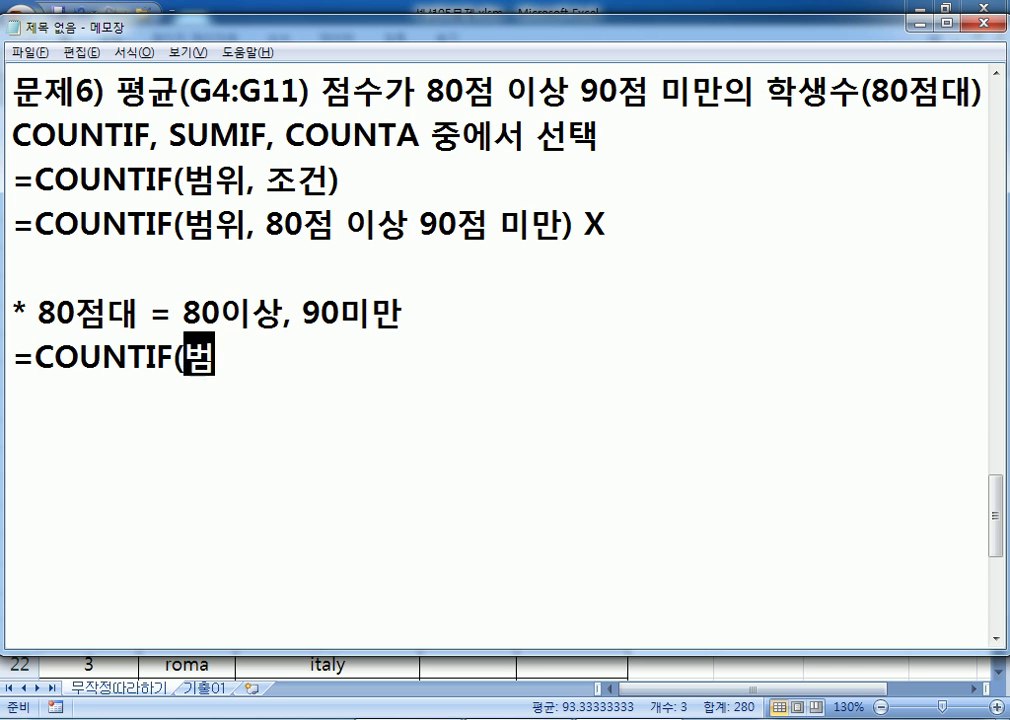
pyautogui.write('위, 90이상,')
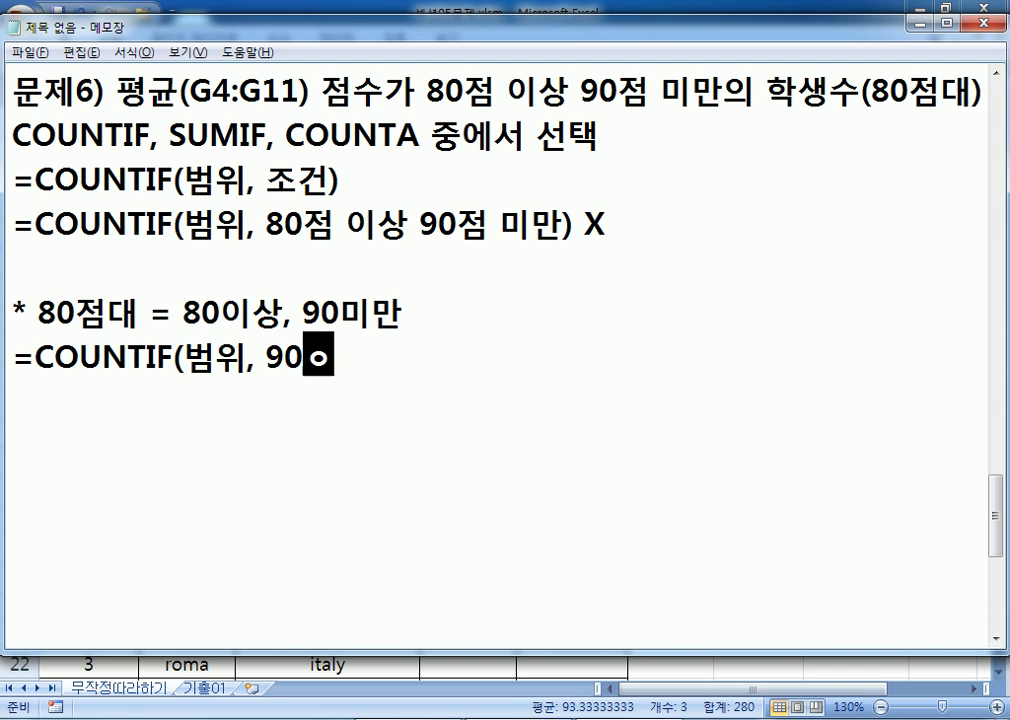
pyautogui.press('BackSpace')
pyautogui.press('BackSpace')
pyautogui.write(')')
pyautogui.press('BackSpace')
pyautogui.press('BackSpace')
pyautogui.press('BackSpace')
pyautogui.press('BackSpace')
pyautogui.press('BackSpace')
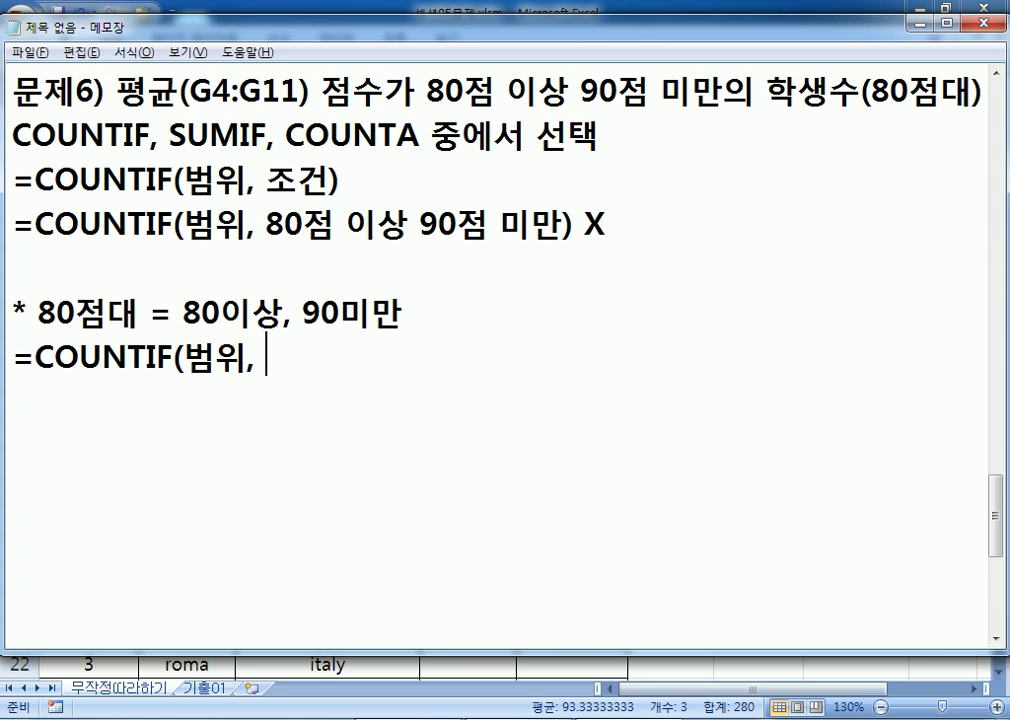
pyautogui.write('80')
pyautogui.write('이상) ')
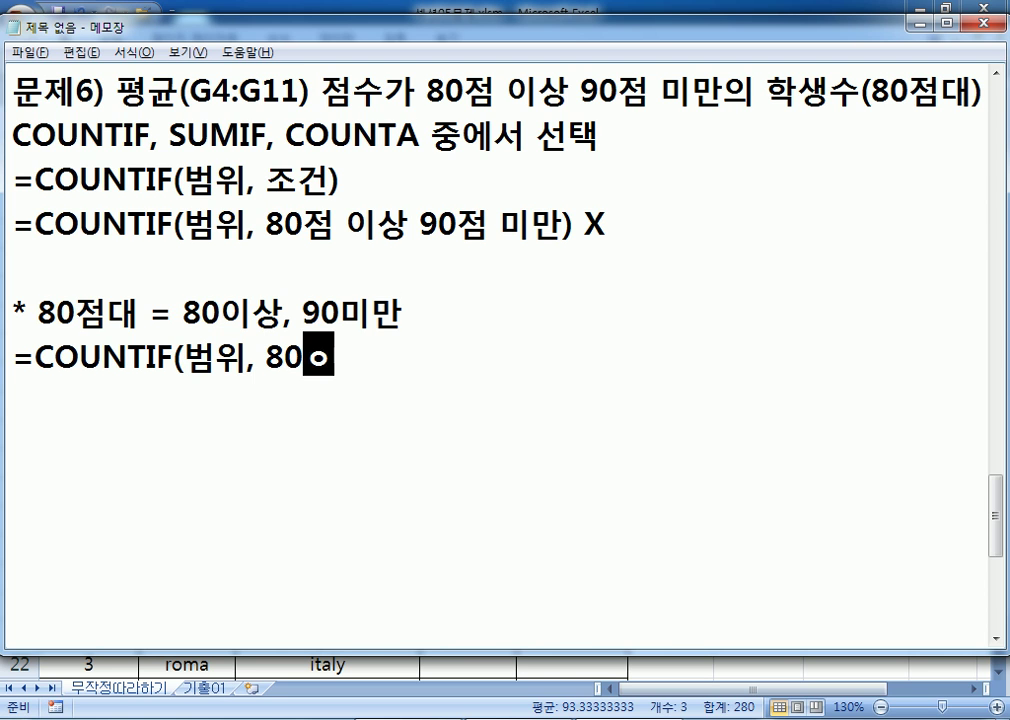
pyautogui.write('- ')
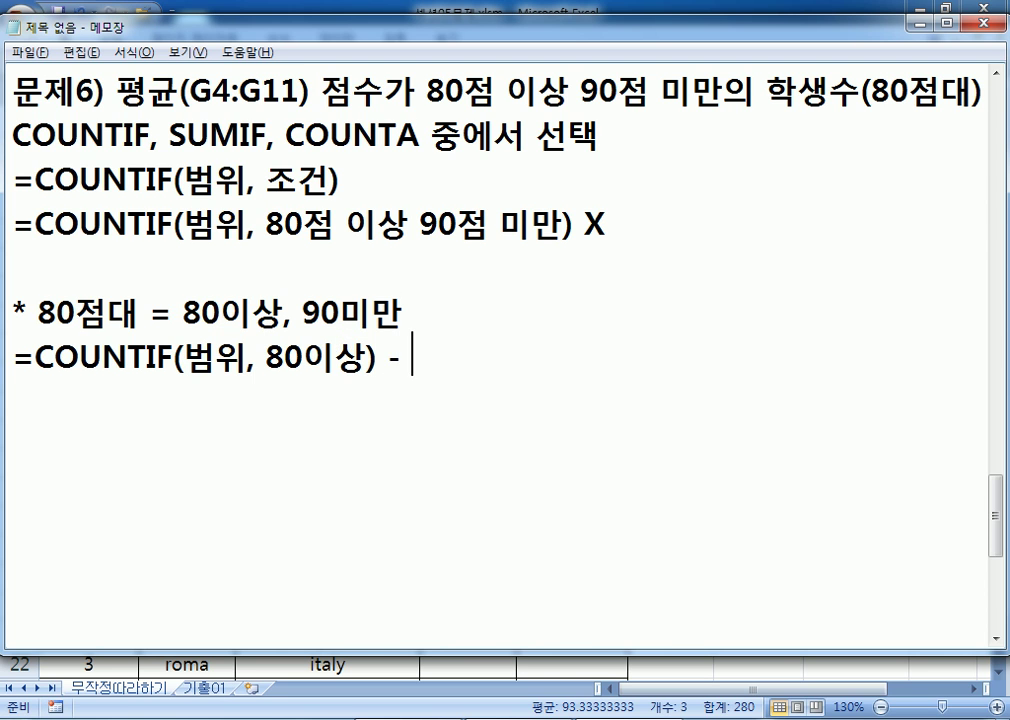
pyautogui.write('COUNTI')
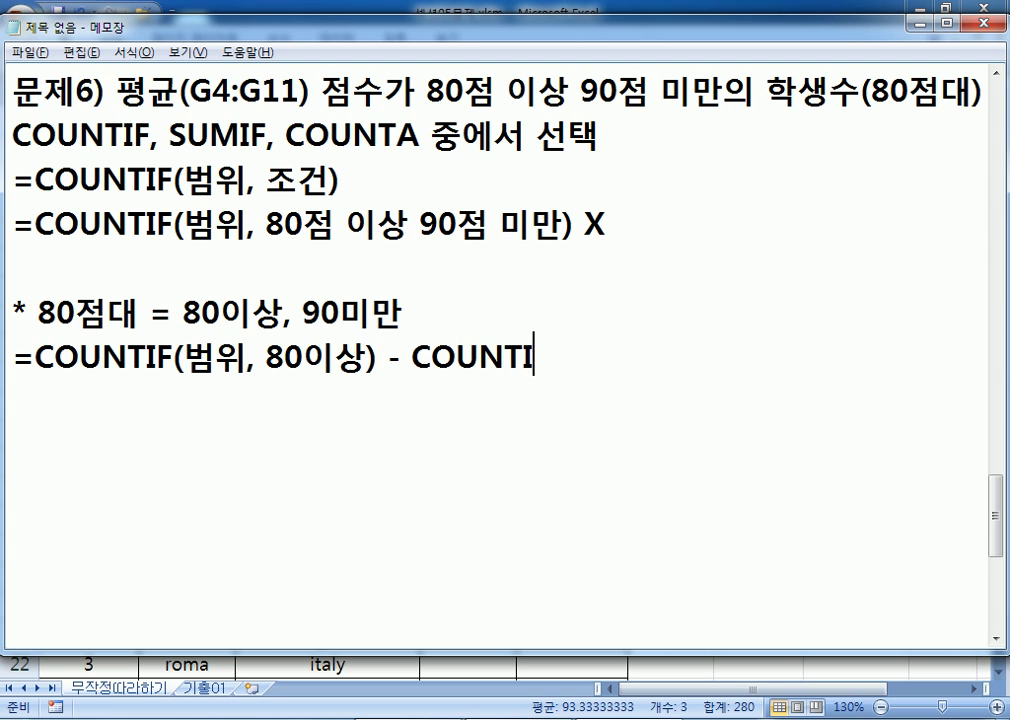
pyautogui.write('F(버ㅁ위, 9')
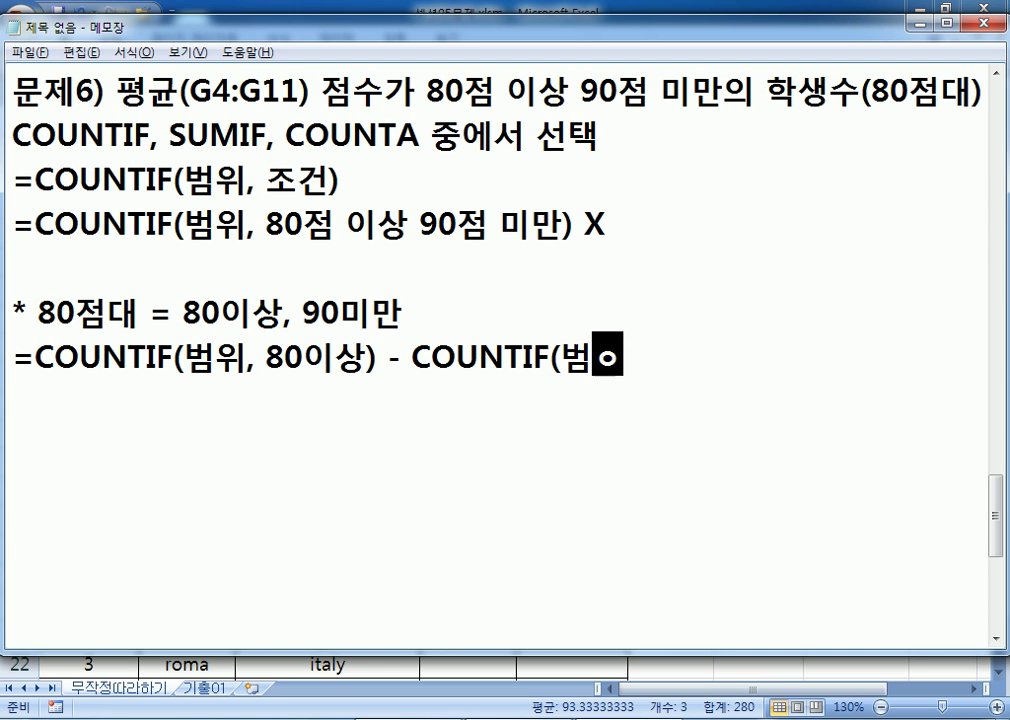
pyautogui.write('0이상)')
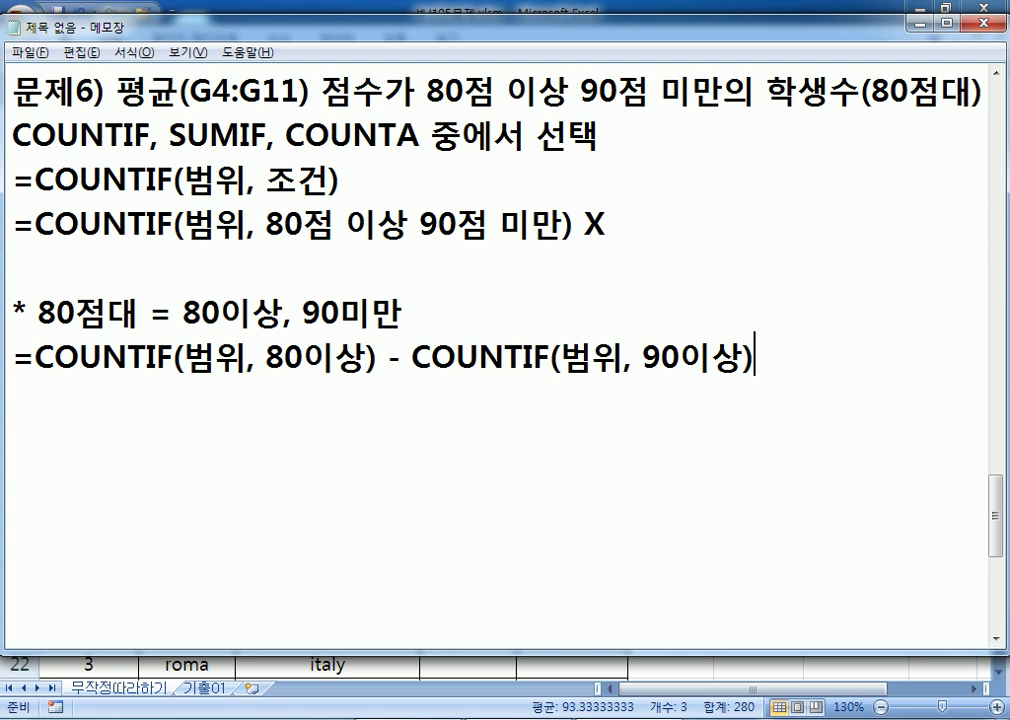
pyautogui.press('Return')
pyautogui.moveTo(581, 92); pyautogui.dragTo(746, 93)
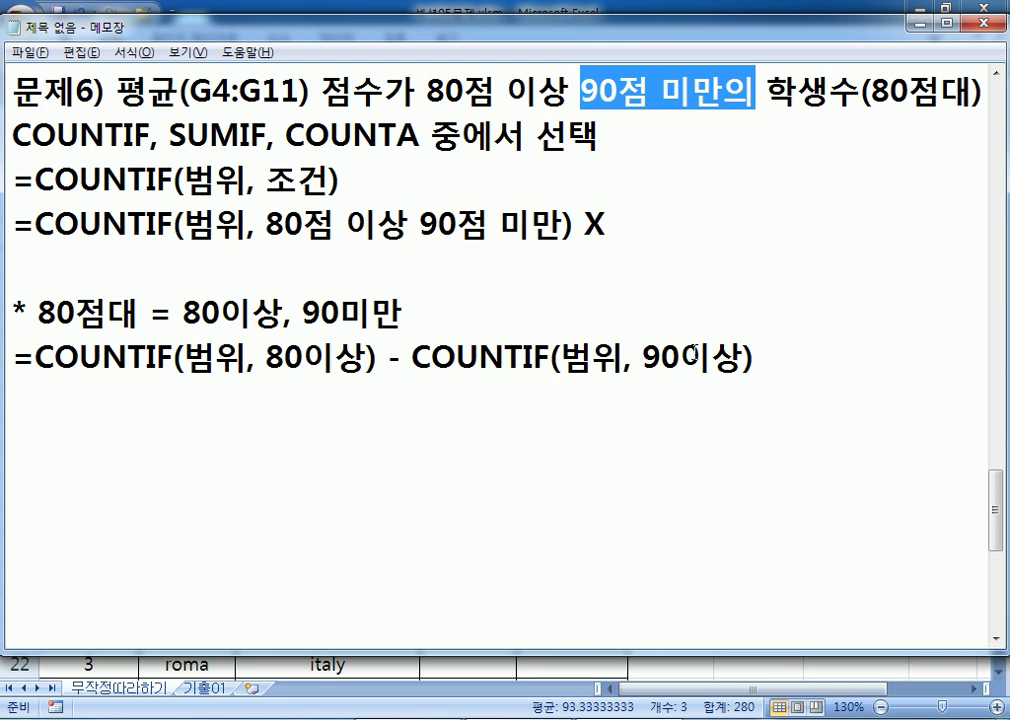
# Duplicate the subtraction formula line below itself
pyautogui.moveTo(12, 359); pyautogui.dragTo(20, 380)
pyautogui.hotkey('ctrl', 'c')
pyautogui.click(252, 410)
pyautogui.hotkey('ctrl', 'v')
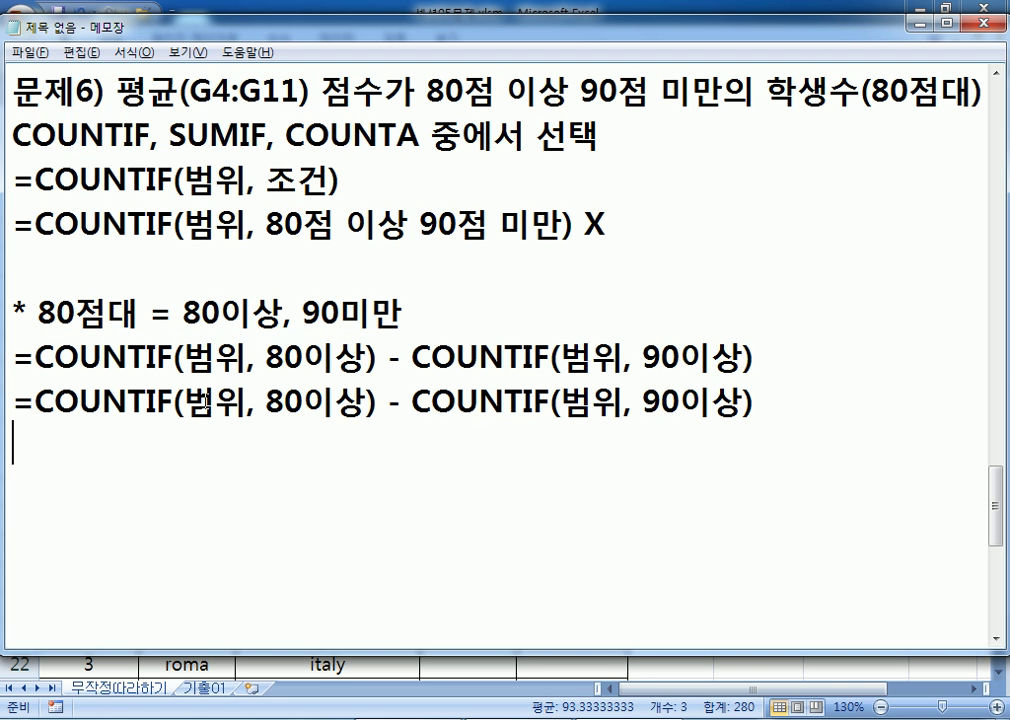
# Change the first COUNTIF in the copy to COUNTIF(G4:G11, ">=80")
pyautogui.click(280, 400)
pyautogui.moveTo(183, 401); pyautogui.dragTo(248, 402)
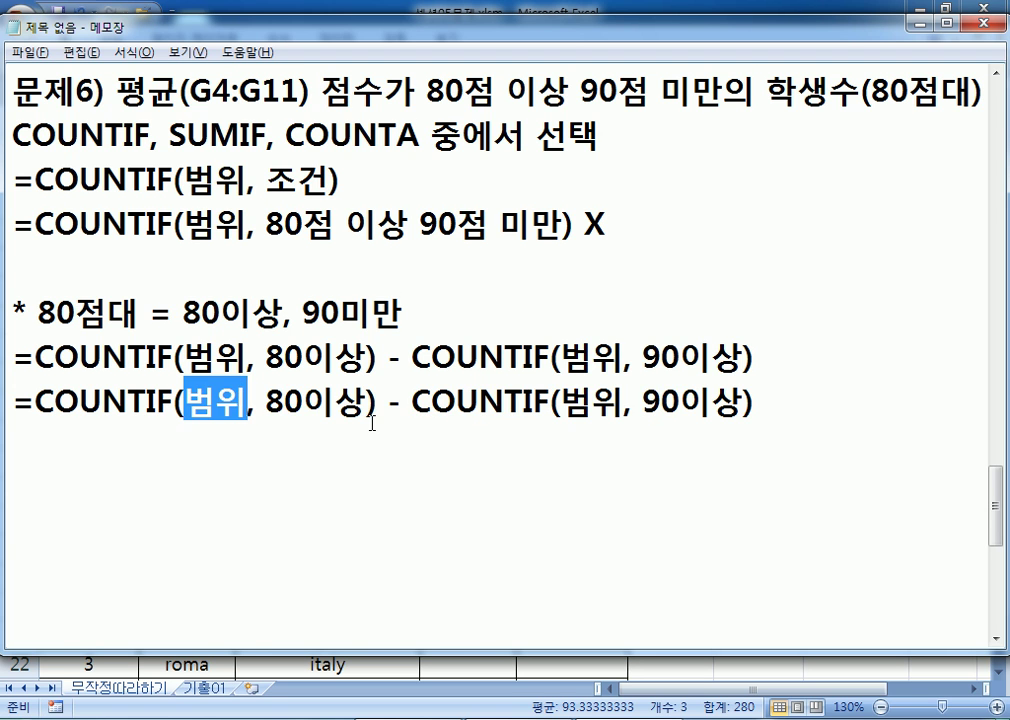
pyautogui.write('VU')
pyautogui.press('BackSpace')
pyautogui.press('BackSpace')
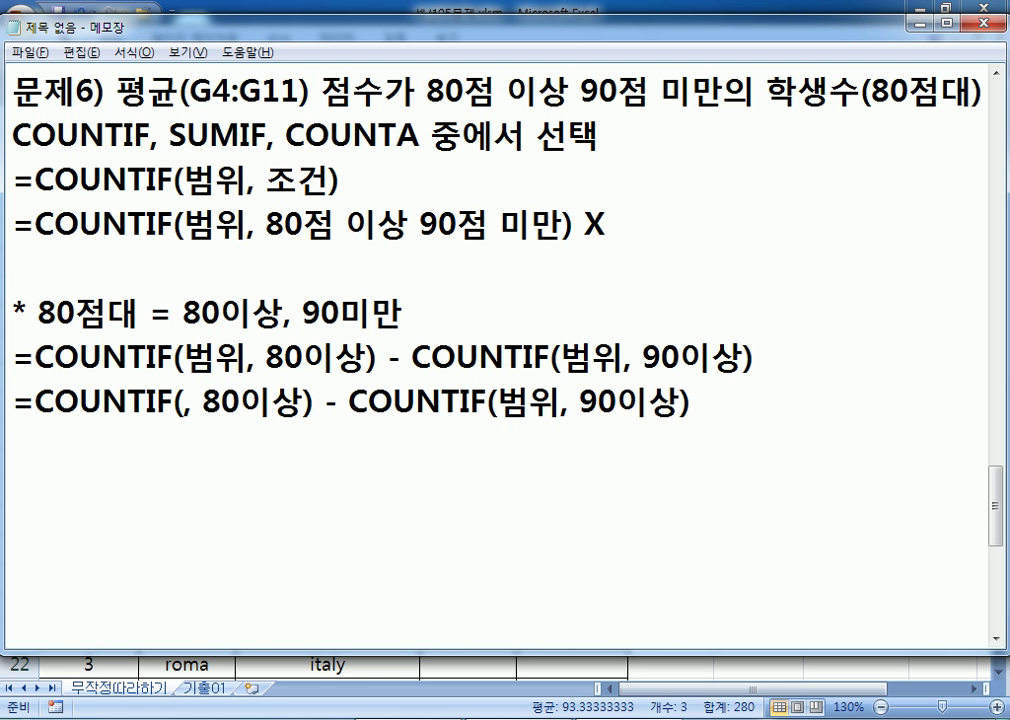
pyautogui.write('ㅎ4')
pyautogui.press('BackSpace')
pyautogui.press('BackSpace')
pyautogui.write('G4:G11')
pyautogui.press('Right')
pyautogui.press('Right')
pyautogui.write('"?')
pyautogui.write('=80')
pyautogui.press('BackSpace')
pyautogui.press('BackSpace')
pyautogui.press('BackSpace')
pyautogui.press('BackSpace')
pyautogui.write('>=80"')
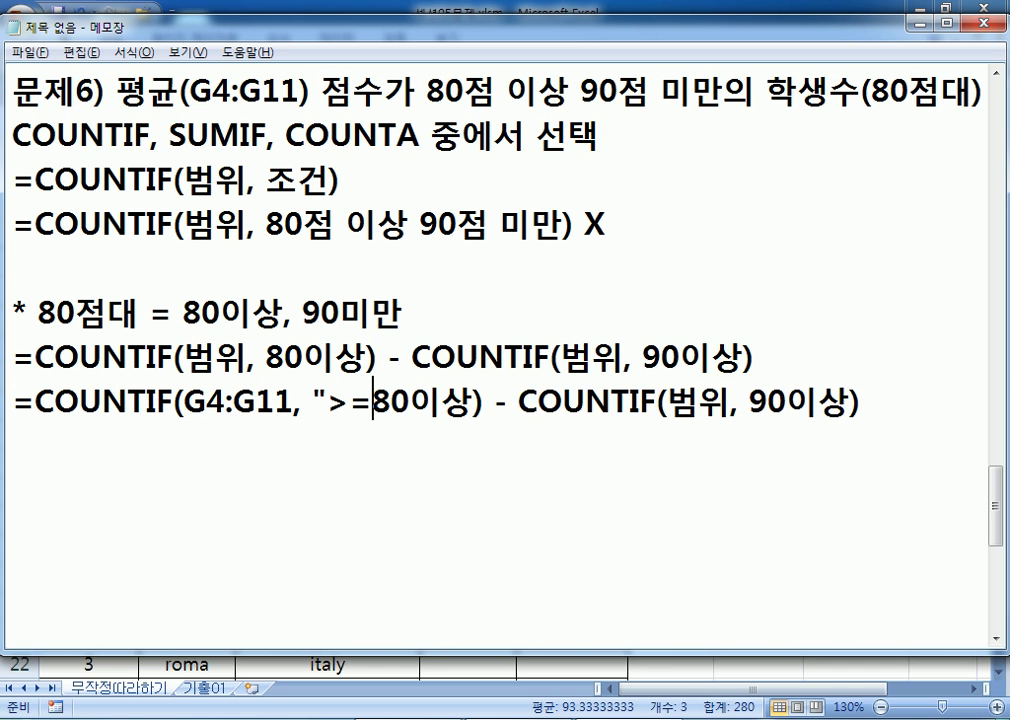
pyautogui.press('Delete')
pyautogui.press('Delete')
pyautogui.press('Delete')
pyautogui.press('Delete')
# Change the second COUNTIF to COUNTIF(G4:G11, ">=90") and select the finished line
pyautogui.press('Right')
pyautogui.press('Right')
pyautogui.press('Right')
pyautogui.press('Right')
pyautogui.press('Right')
pyautogui.press('Right')
pyautogui.press('Right')
pyautogui.press('Right')
pyautogui.press('Right')
pyautogui.press('Right')
pyautogui.press('Right')
pyautogui.press('Right')
pyautogui.press('Right')
pyautogui.press('Left')
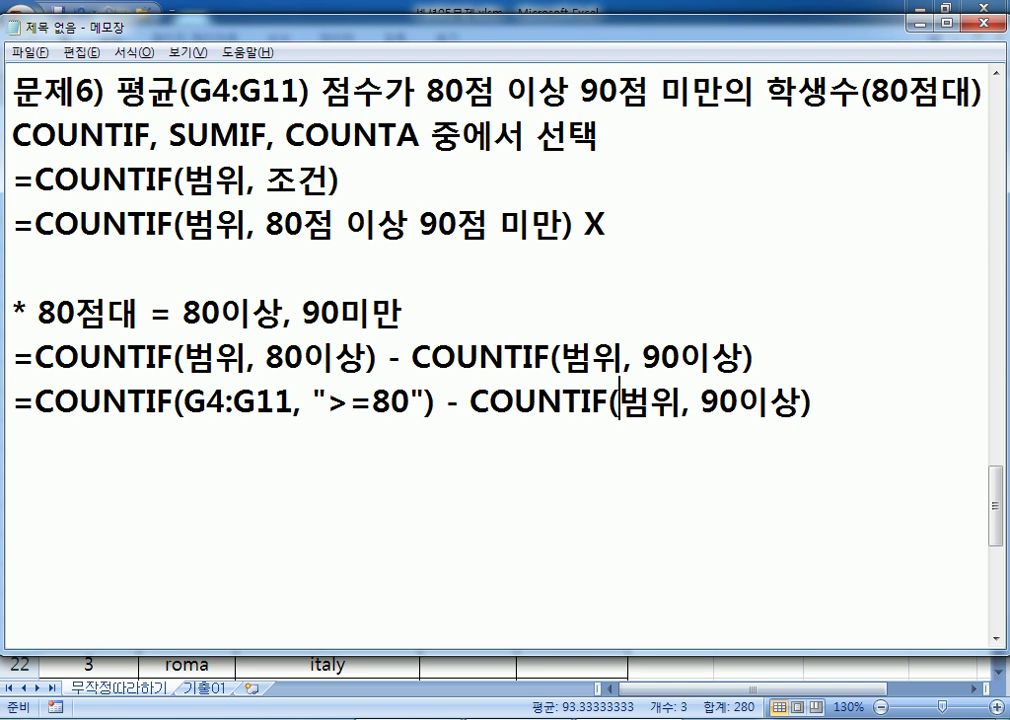
pyautogui.write('G4:G11')
pyautogui.press('Delete')
pyautogui.press('Delete')
pyautogui.press('Right')
pyautogui.press('Right')
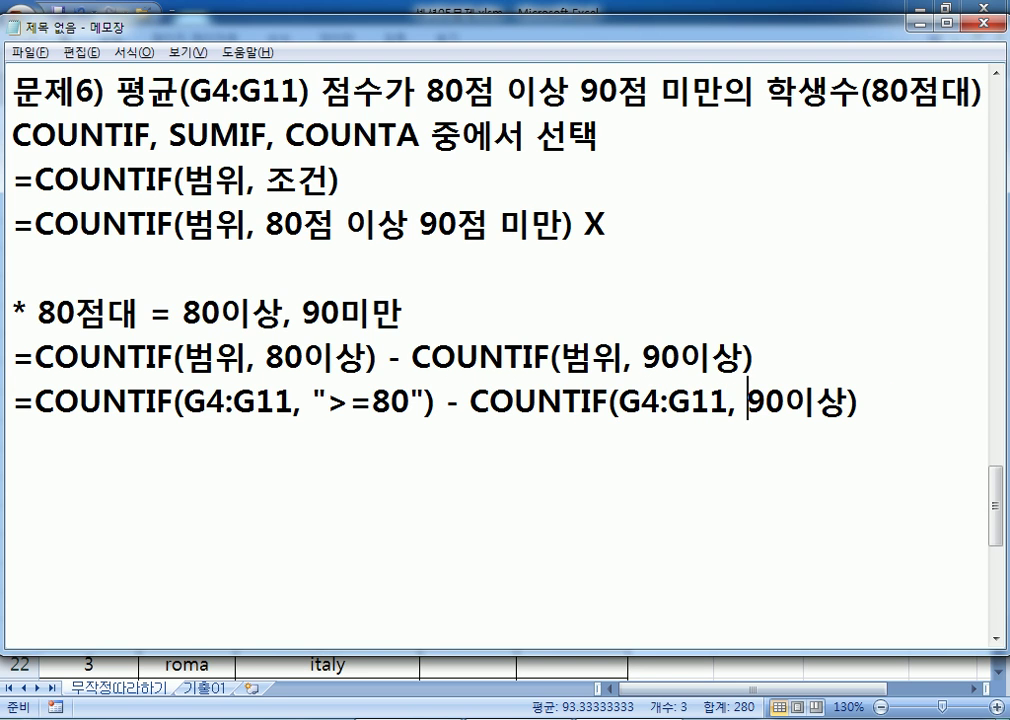
pyautogui.write('">=')
pyautogui.press('Right')
pyautogui.press('Right')
pyautogui.press('Delete')
pyautogui.press('Delete')
pyautogui.write('"')
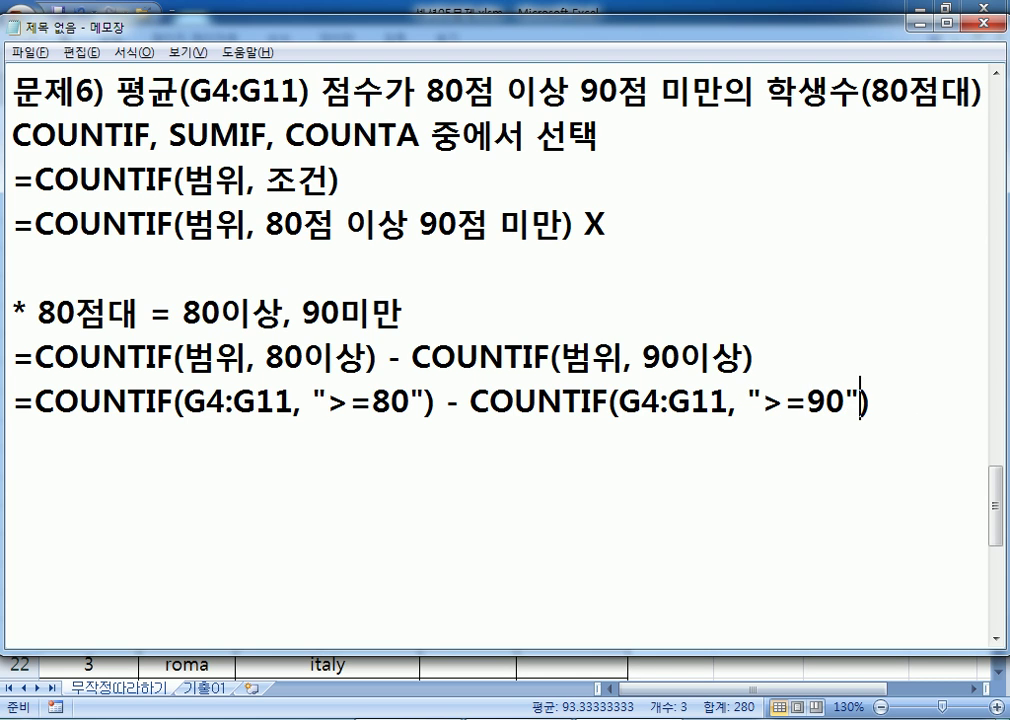
pyautogui.press('Home')
pyautogui.hotkey('shift', 'End')
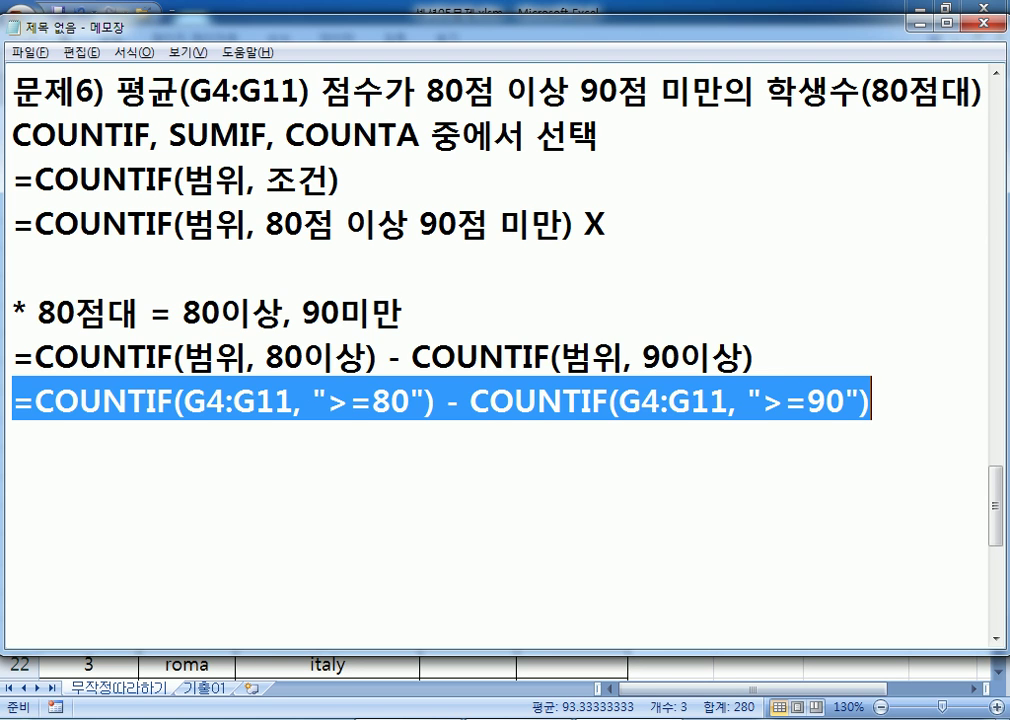
# Switch from the Notepad notes back to the 섹션05문제.xlsm workbook
pyautogui.click(121, 95)
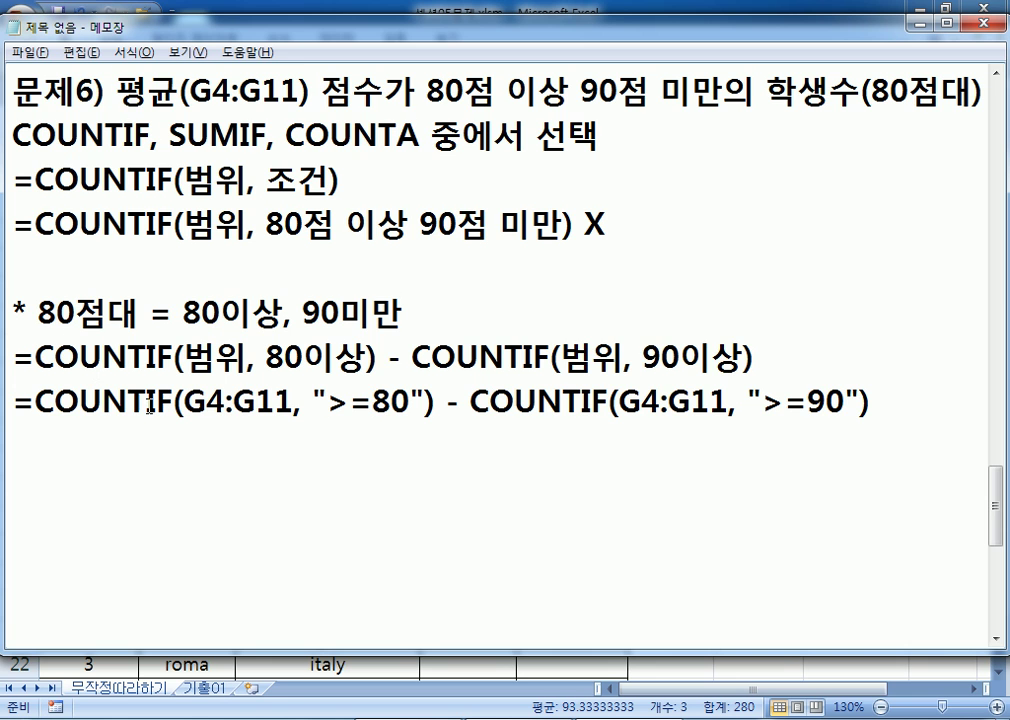
pyautogui.hotkey('alt', 'Tab')
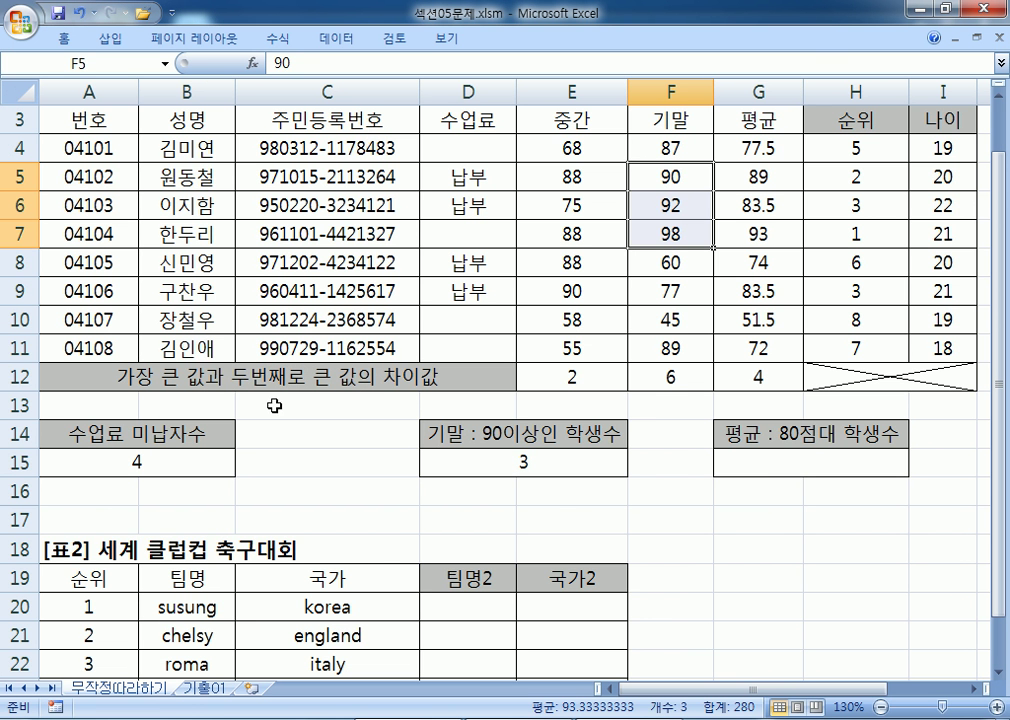
# Enter =COUNTIF(G4:G11,">=80") in G15
pyautogui.click(773, 459)
pyautogui.write('=COUNTIF(')
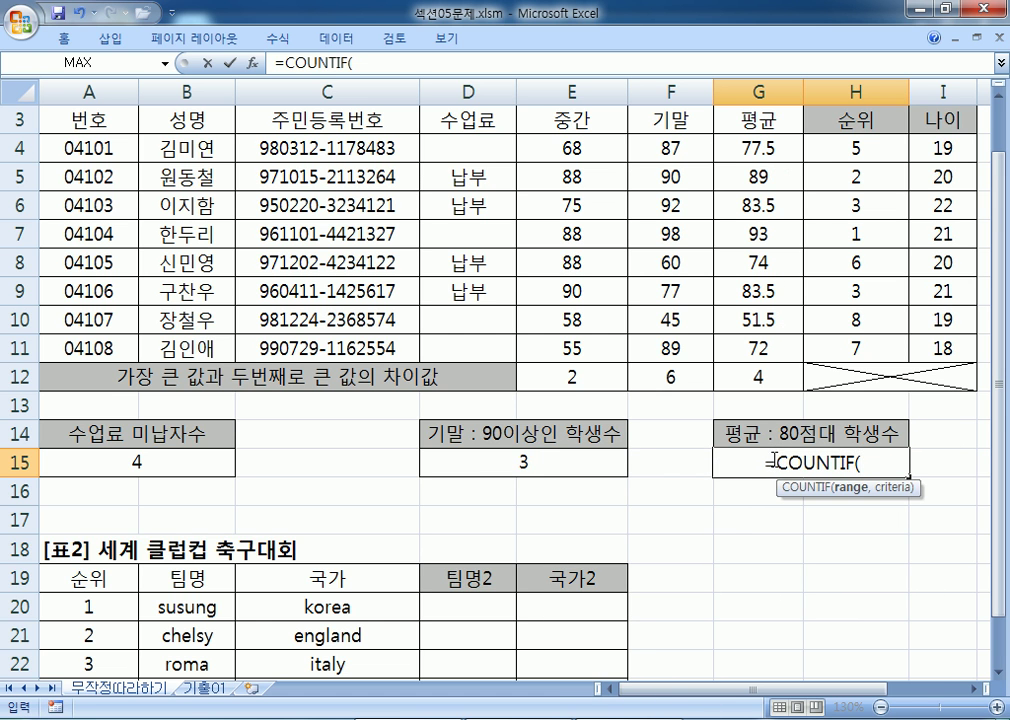
pyautogui.click(746, 147)
pyautogui.moveTo(746, 147); pyautogui.dragTo(724, 356)
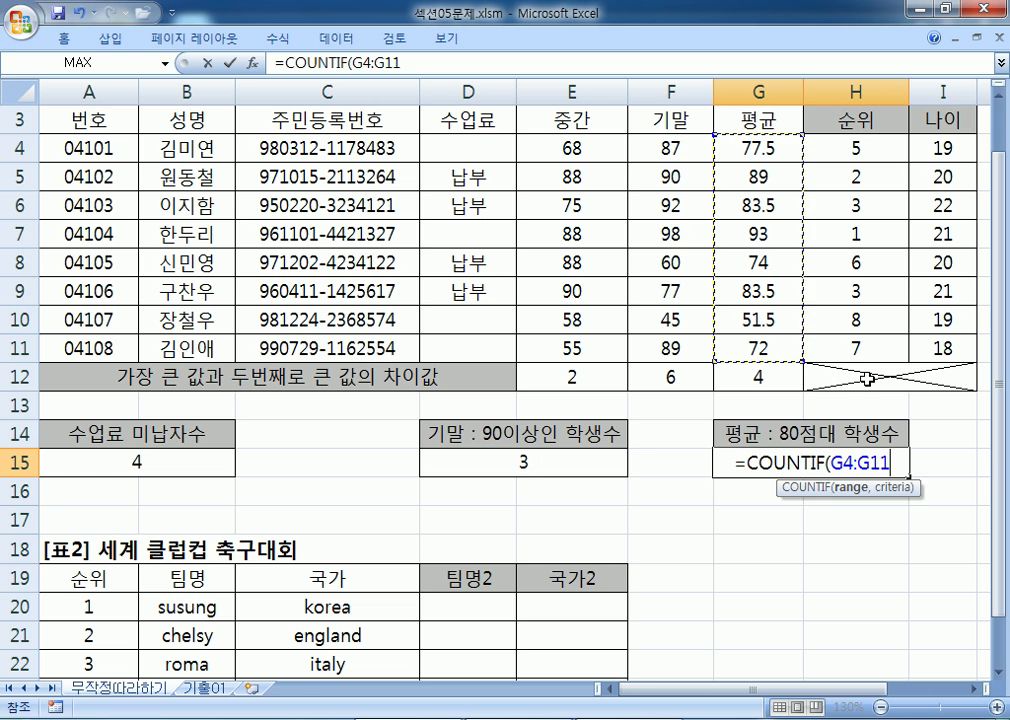
pyautogui.write(',">=80"')
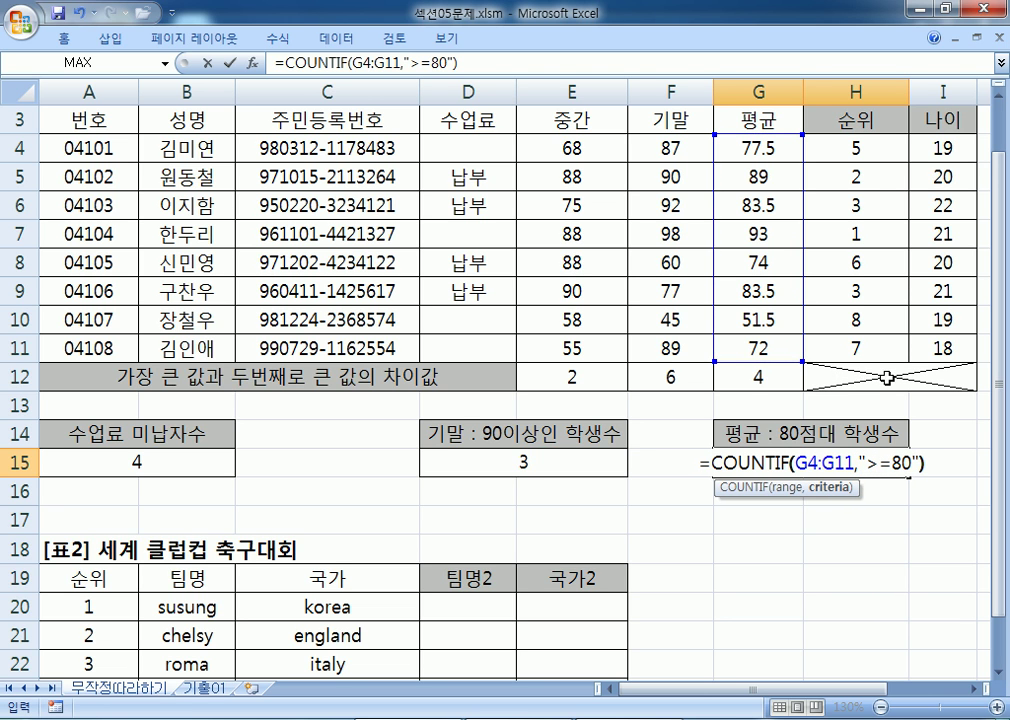
pyautogui.write(')')
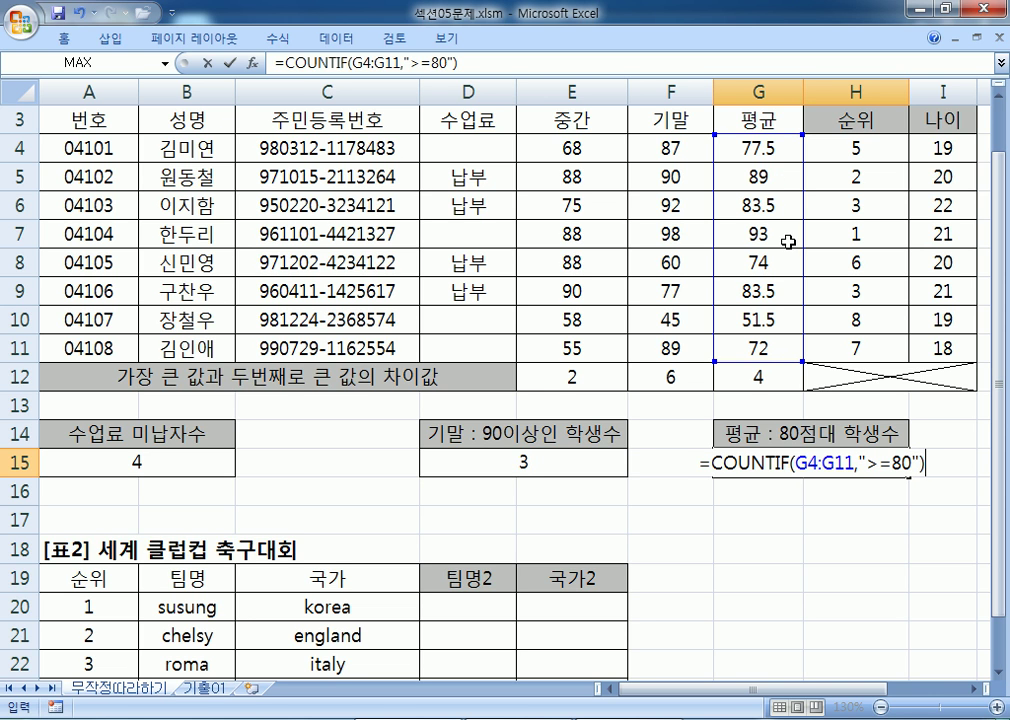
pyautogui.press('Return')
# Extend G15 with -COUNTIF(G4:G11,">=90") to get 3, and check the 80s averages
pyautogui.doubleClick(808, 461)
pyautogui.write('-')
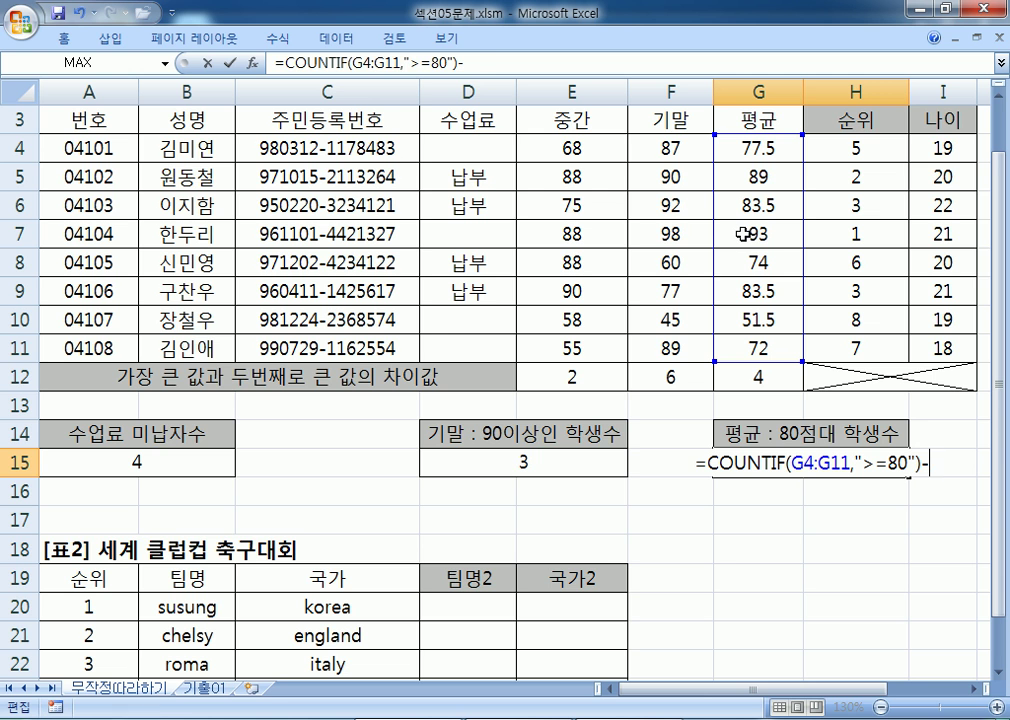
pyautogui.write('COUNTIF(')
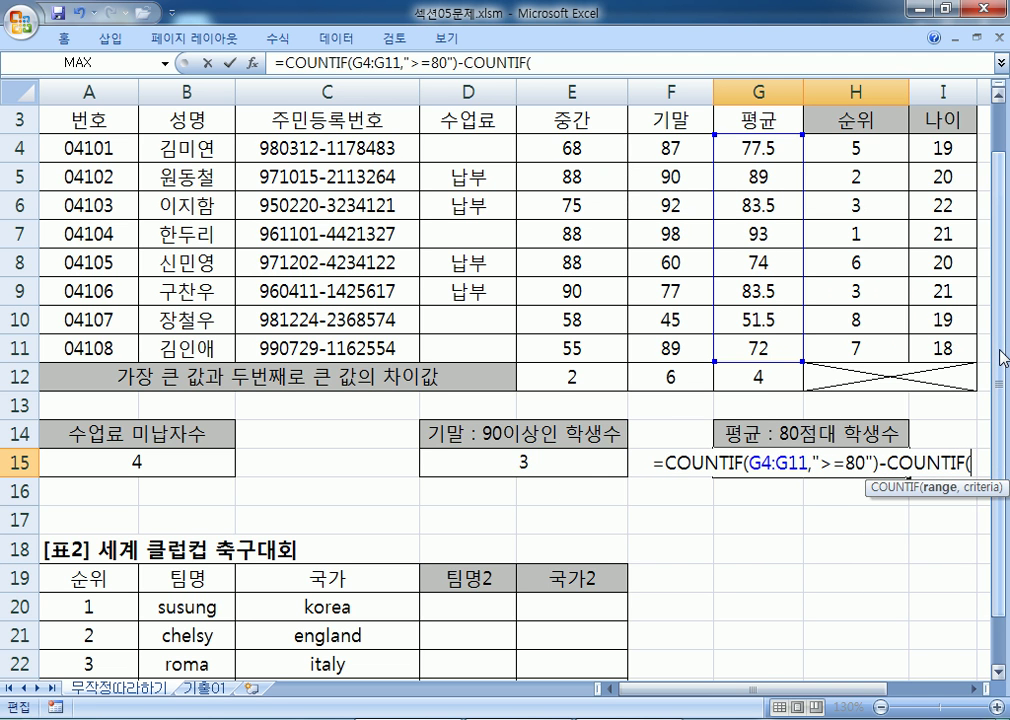
pyautogui.moveTo(755, 148); pyautogui.dragTo(738, 354)
pyautogui.write(',">=90')
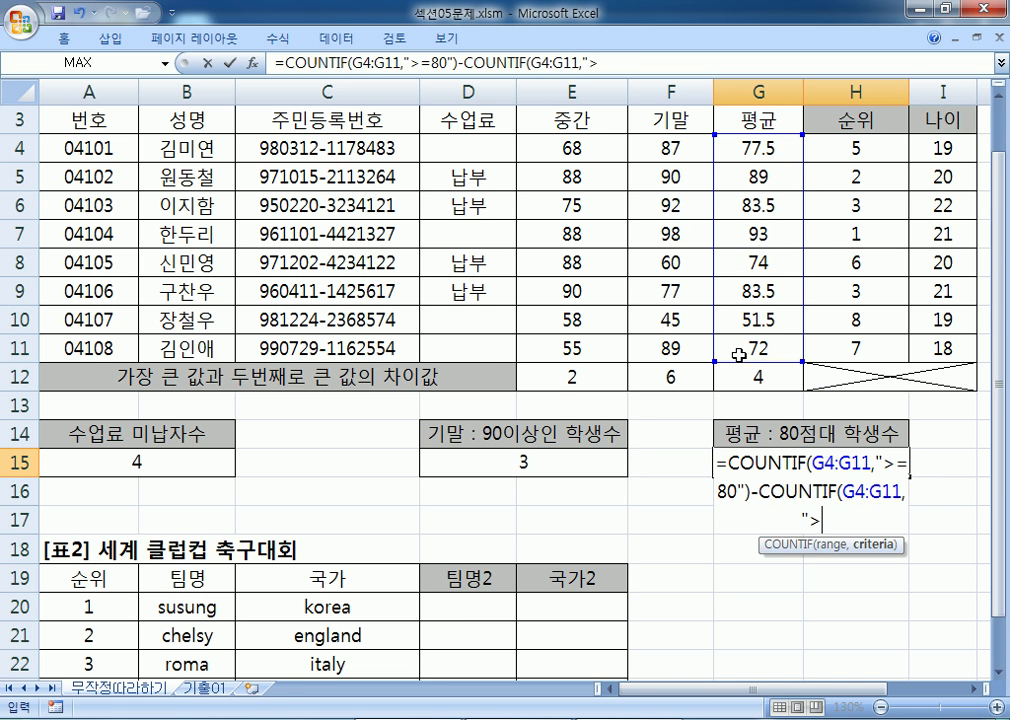
pyautogui.write('")')
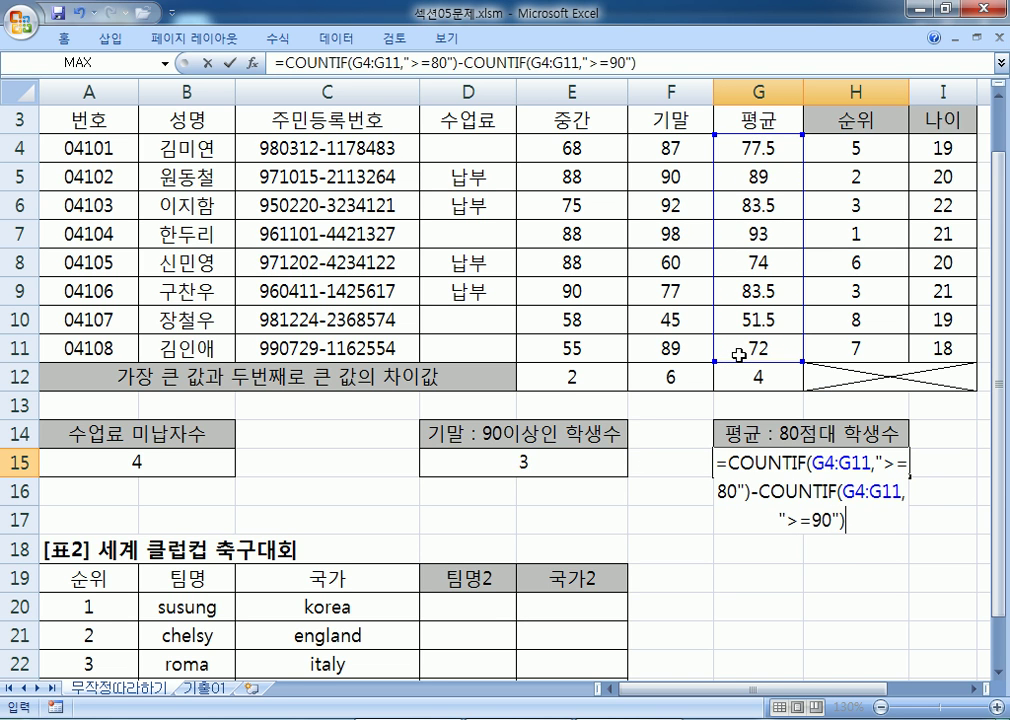
pyautogui.press('Return')
pyautogui.moveTo(733, 172); pyautogui.dragTo(735, 236)
pyautogui.keyDown('ctrl'); pyautogui.click(733, 297); pyautogui.keyUp('ctrl')
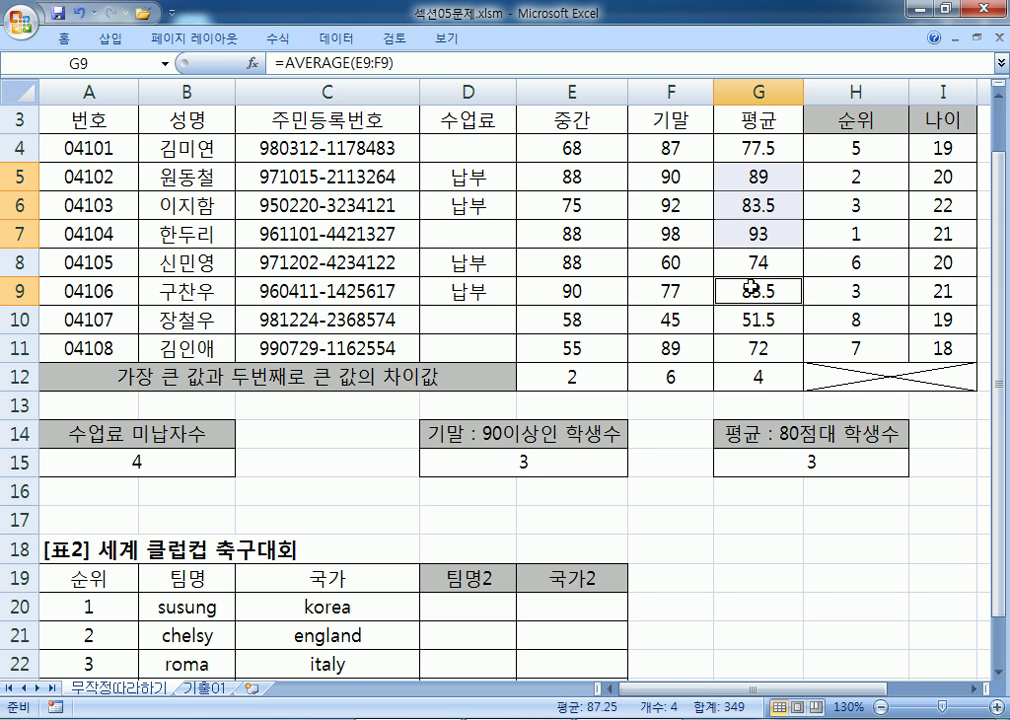
pyautogui.click(719, 462)
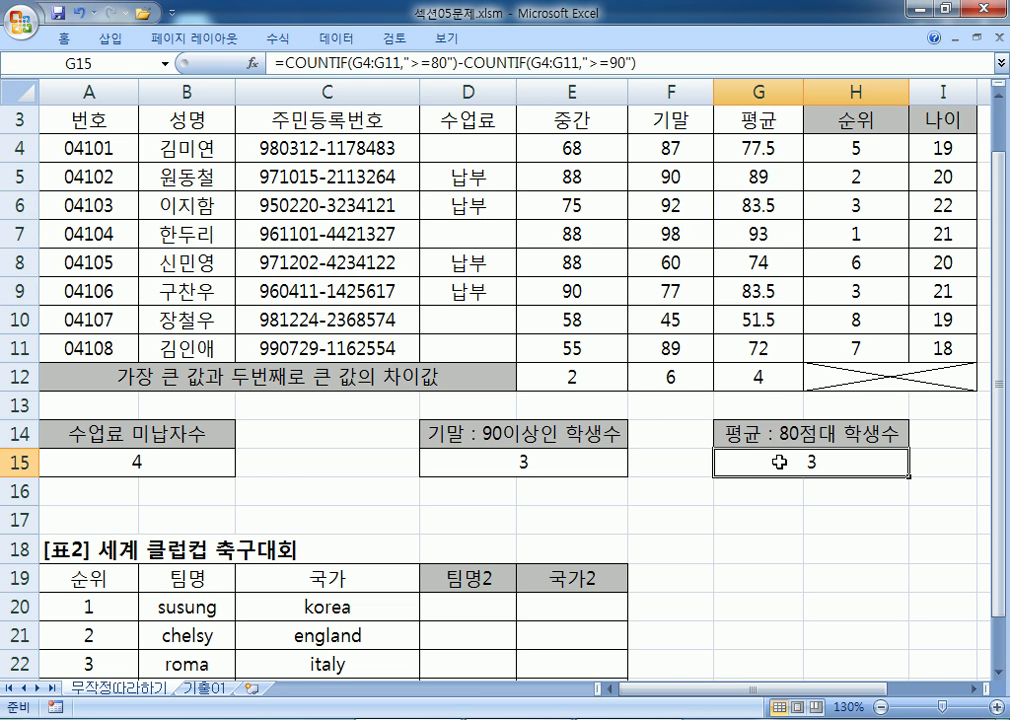
pyautogui.scroll(-3, 706, 455)
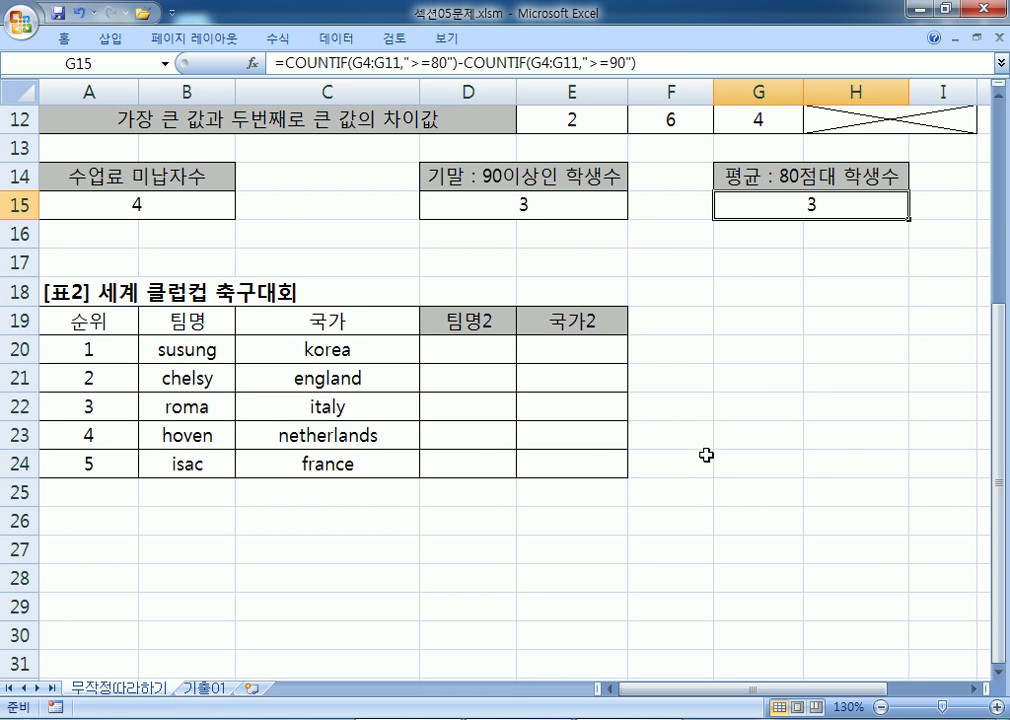
# In Notepad, type '문제7) 팀명의 앞/뒤의 공백을 제거한 후, 전체 문자를 대문자로 변환'
pyautogui.hotkey('alt', 'Tab')
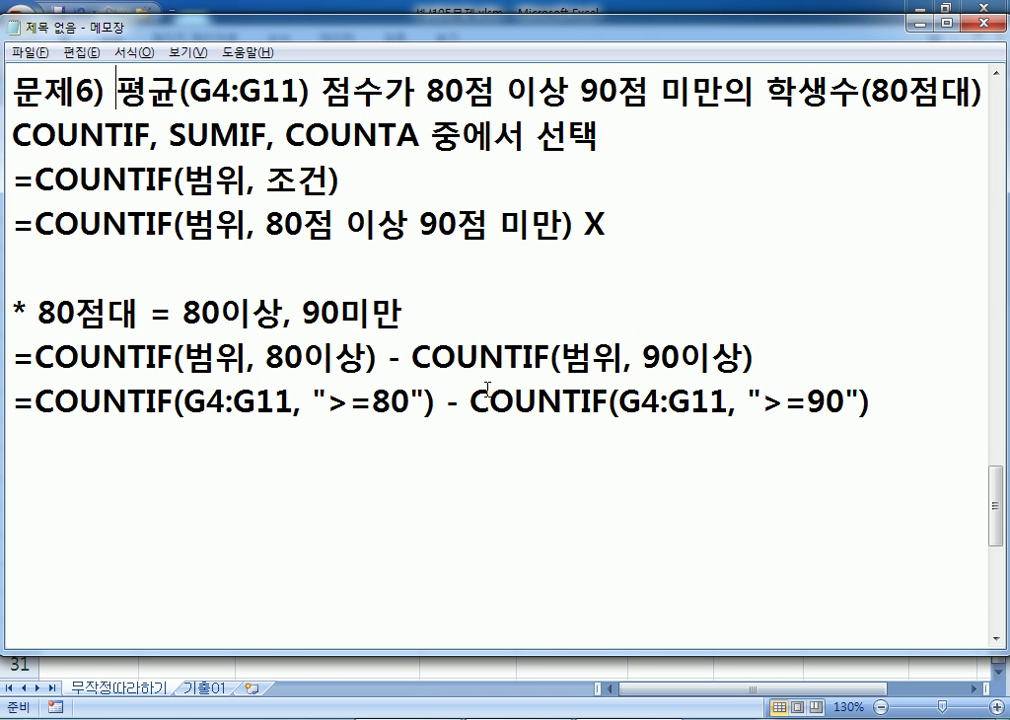
pyautogui.click(193, 462)
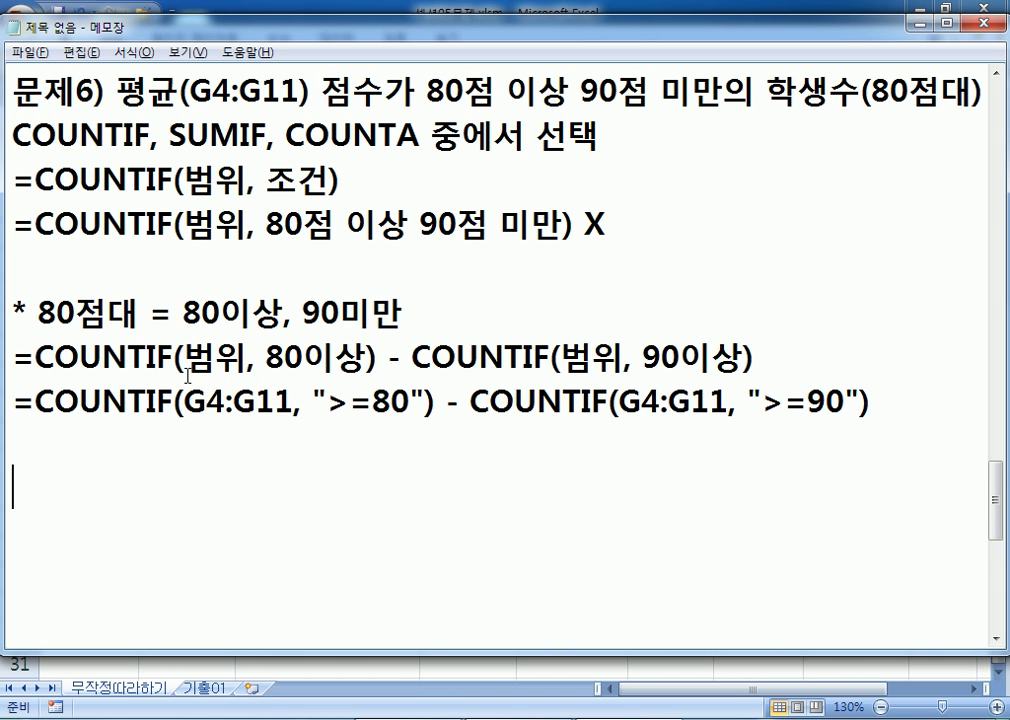
pyautogui.scroll(-2, 189, 377)
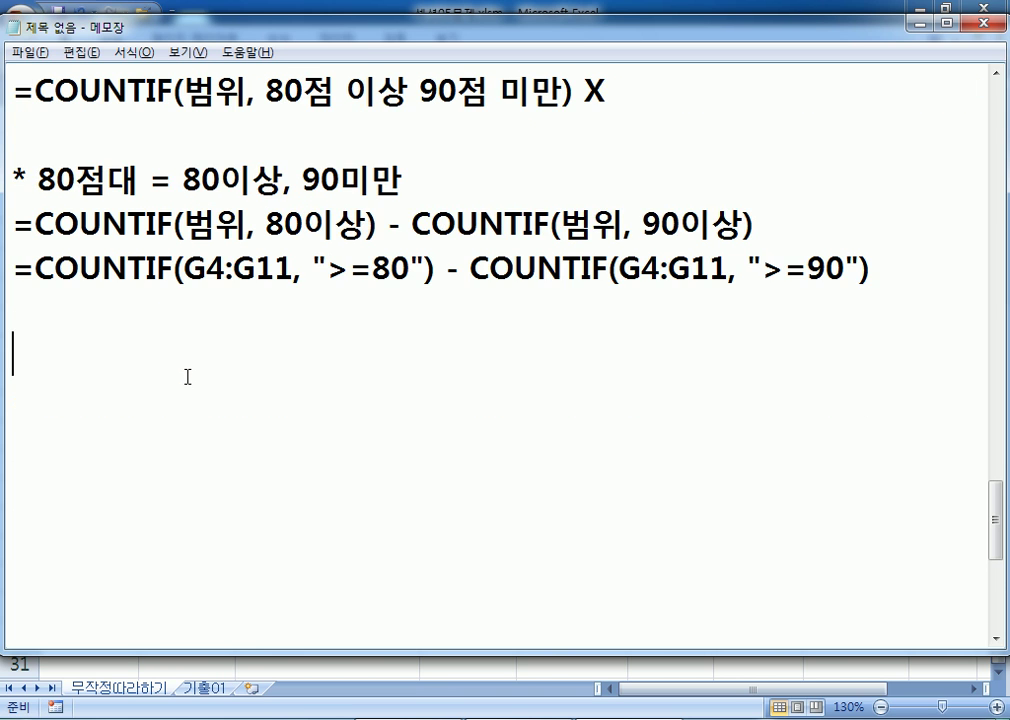
pyautogui.write('ANS')
pyautogui.press('BackSpace')
pyautogui.press('BackSpace')
pyautogui.press('BackSpace')
pyautogui.write('문제7) 팀명의 ')
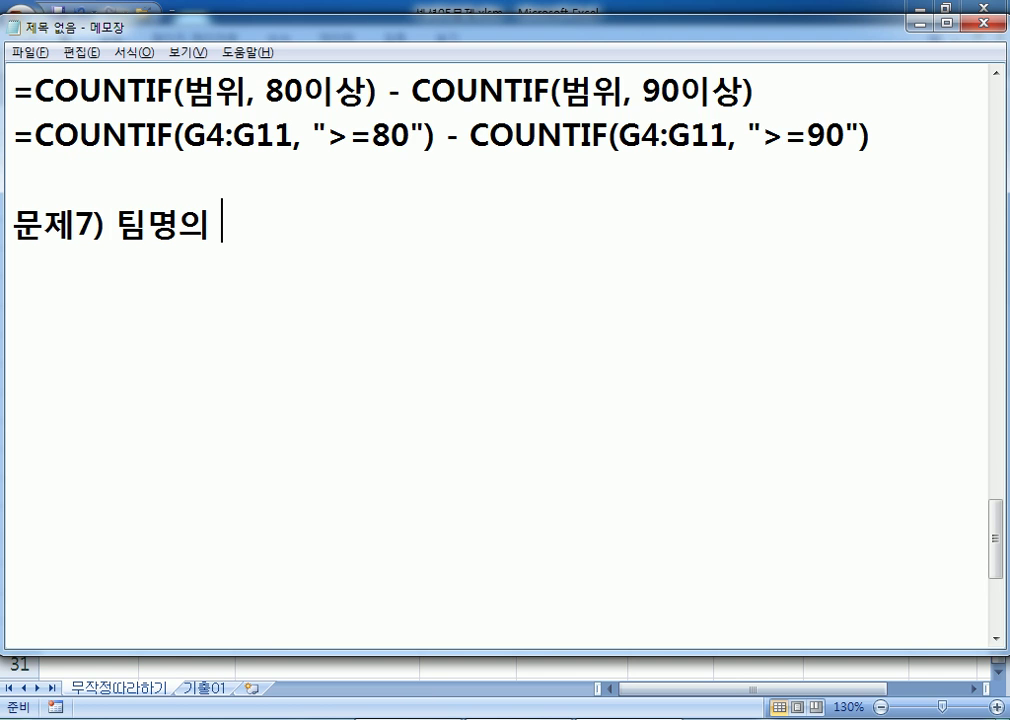
pyautogui.write('앞.')
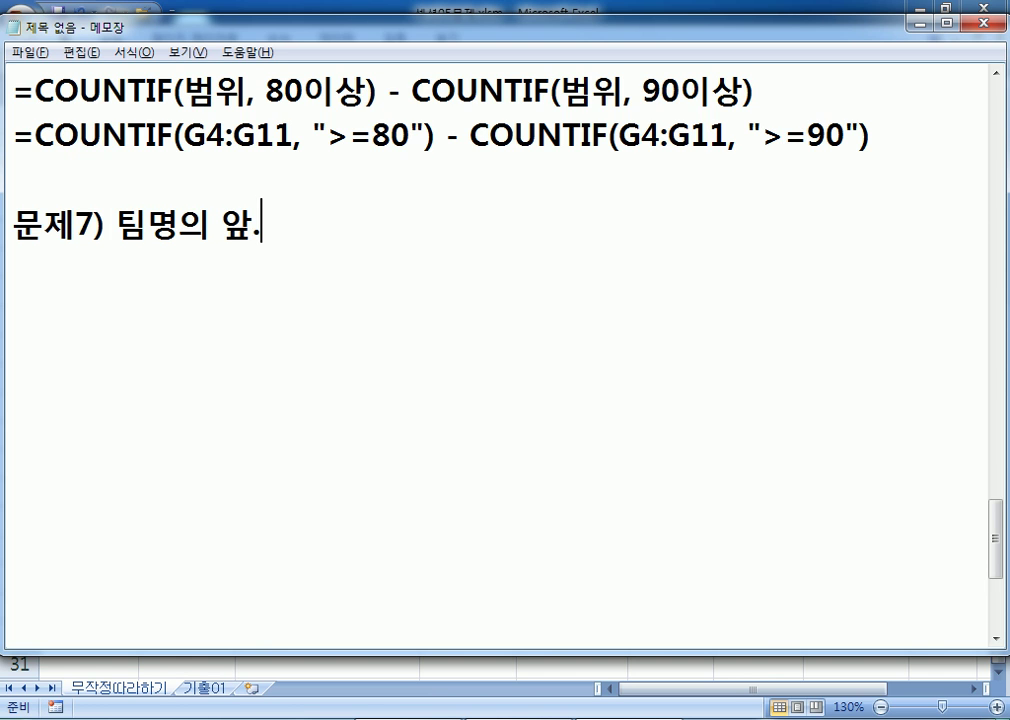
pyautogui.press('BackSpace')
pyautogui.write('/뒤')
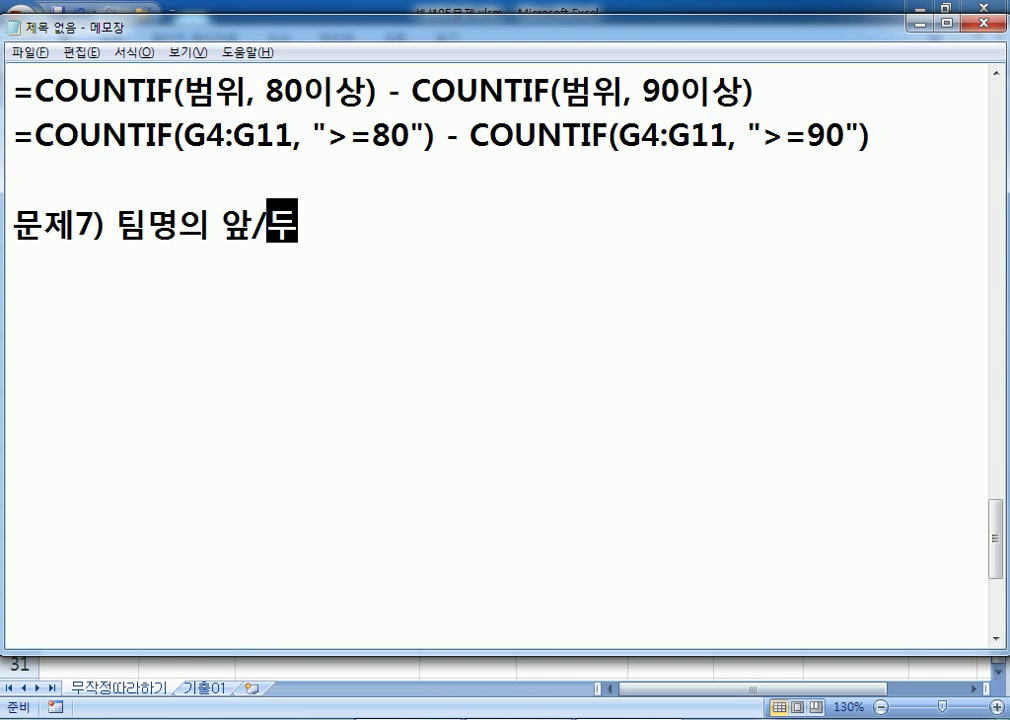
pyautogui.write('의 ')
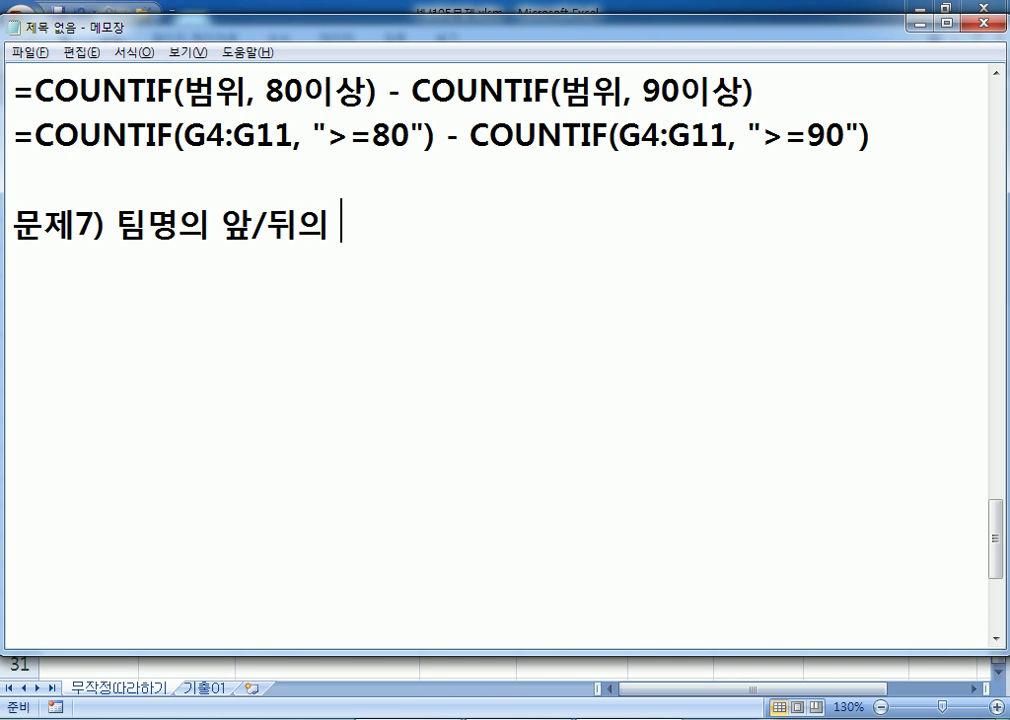
pyautogui.write('공백을 ')
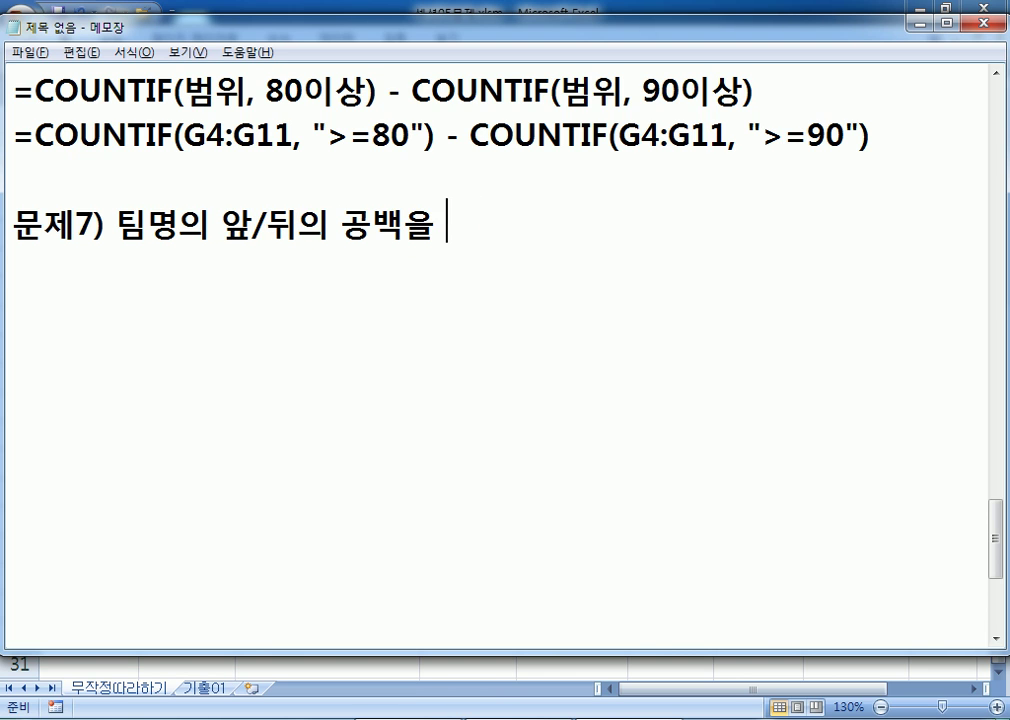
pyautogui.write('제거한 후')
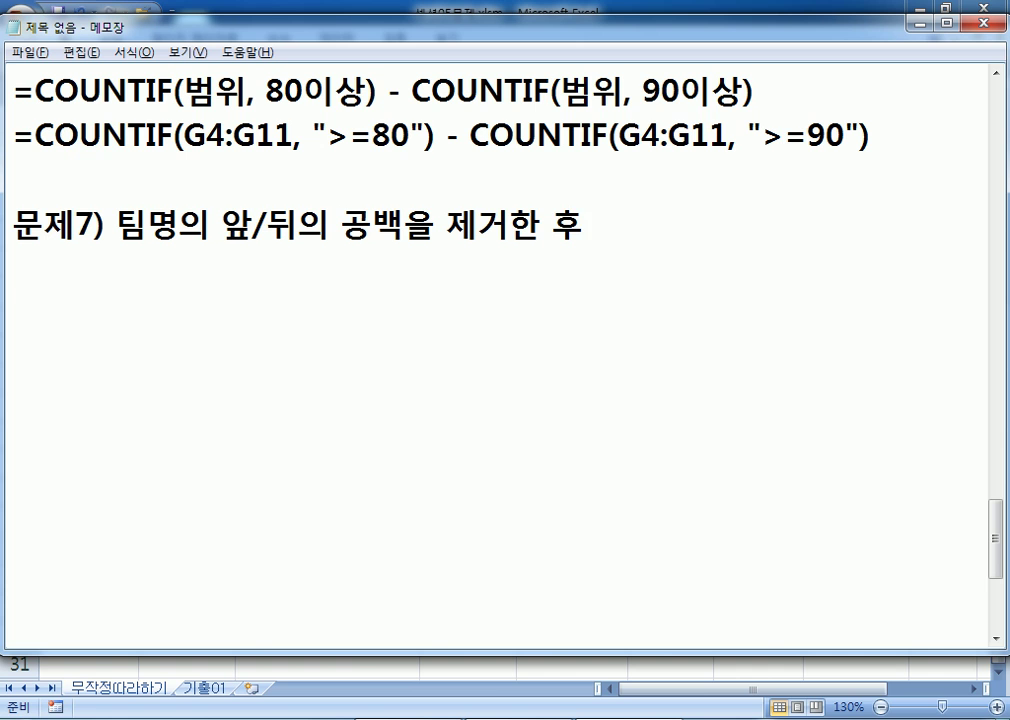
pyautogui.write(', 전체 문자')
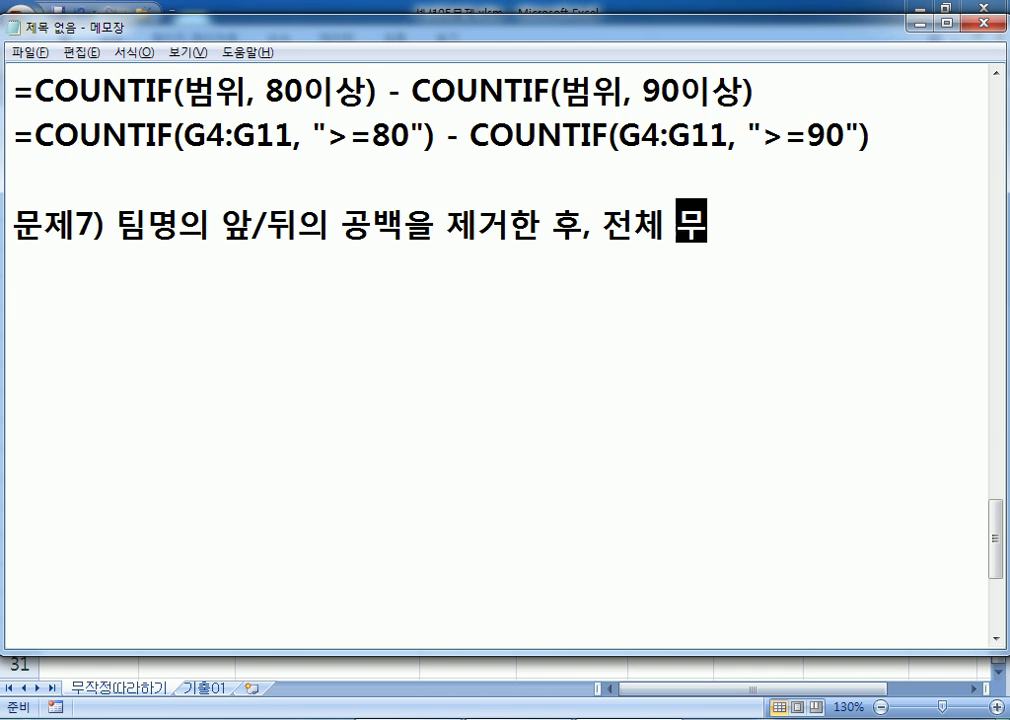
pyautogui.write('를 대문자로 ')
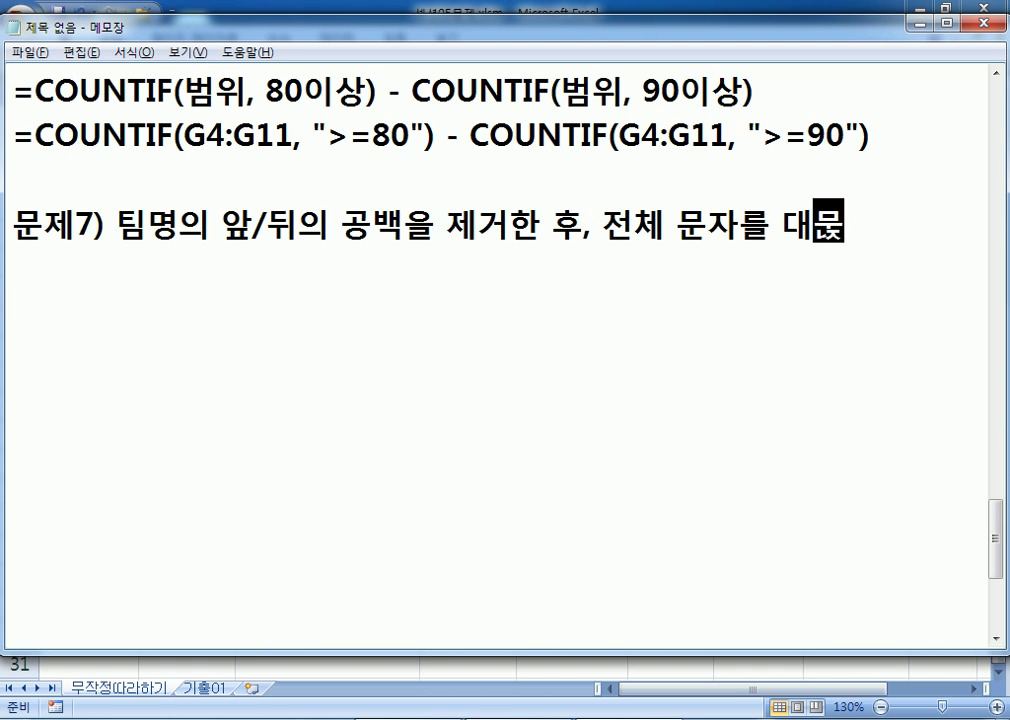
pyautogui.write('변환')
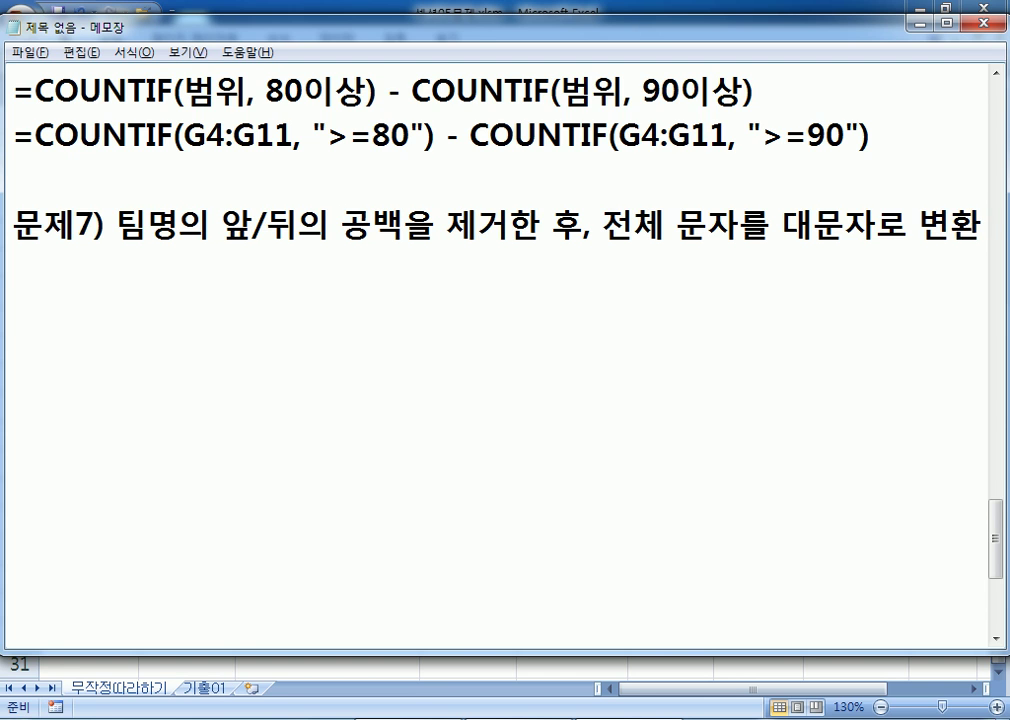
pyautogui.press('Return')
# Add 'UPPER, TRIM' and '=UPPER(문자) : 대문자로 변환' lines
pyautogui.write('UPPER, TRIM')
pyautogui.press('Return')
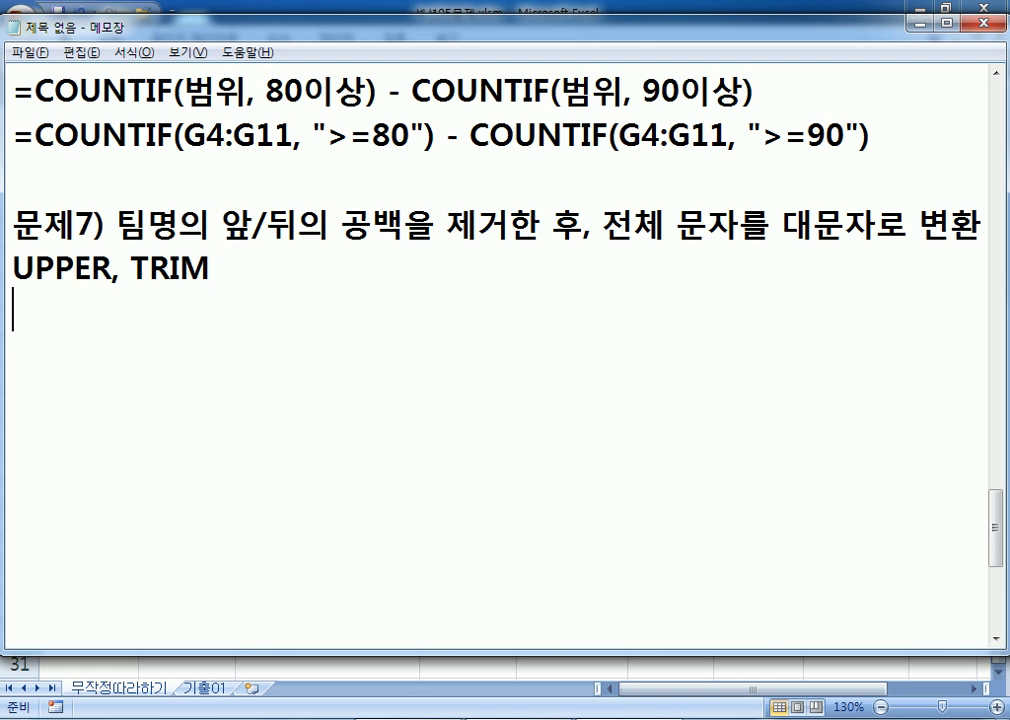
pyautogui.write('=')
pyautogui.write('ㅕㅖㅖ')
pyautogui.press('BackSpace')
pyautogui.press('BackSpace')
pyautogui.press('BackSpace')
pyautogui.press('Hangul')
pyautogui.write('UPPER(')
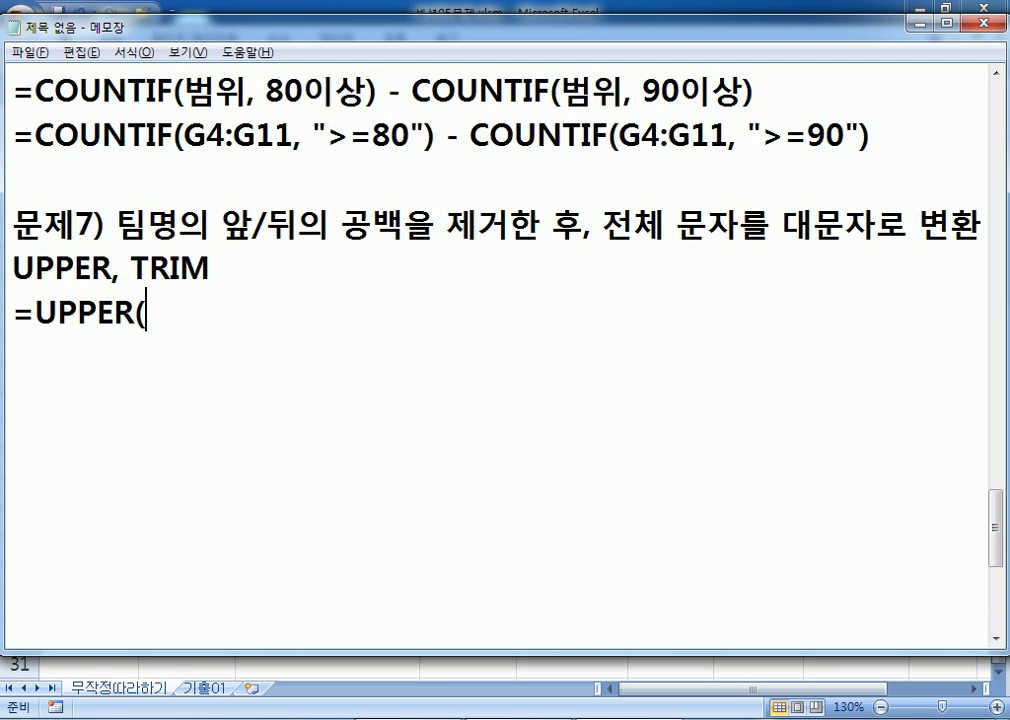
pyautogui.press('Hangul')
pyautogui.write('무ㄴ자) :')
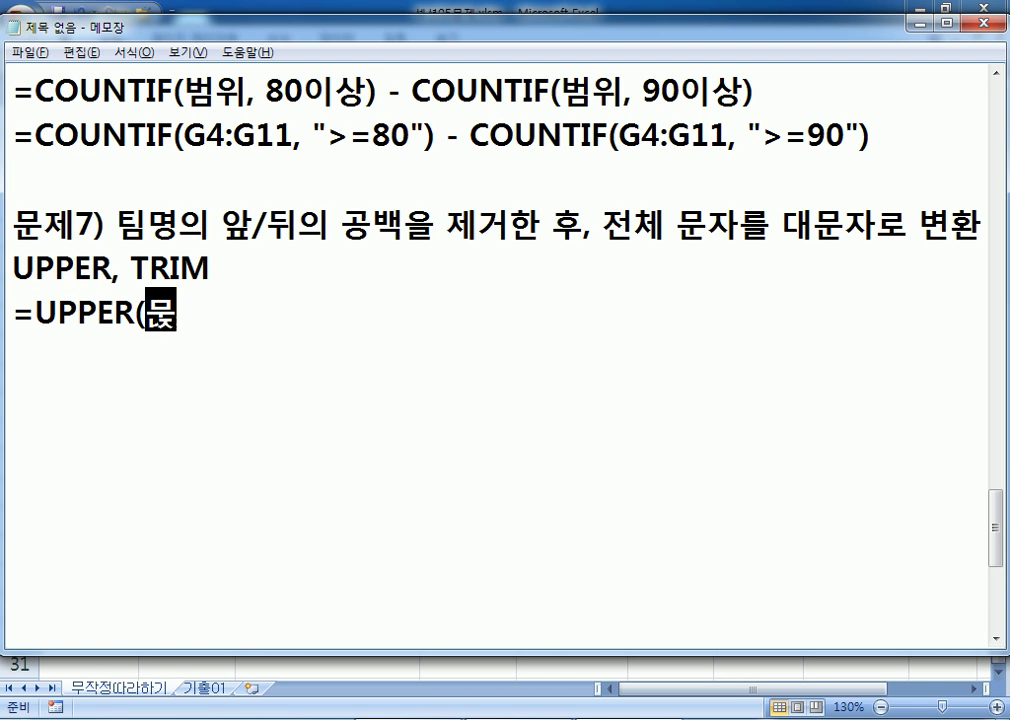
pyautogui.write(' 대문')
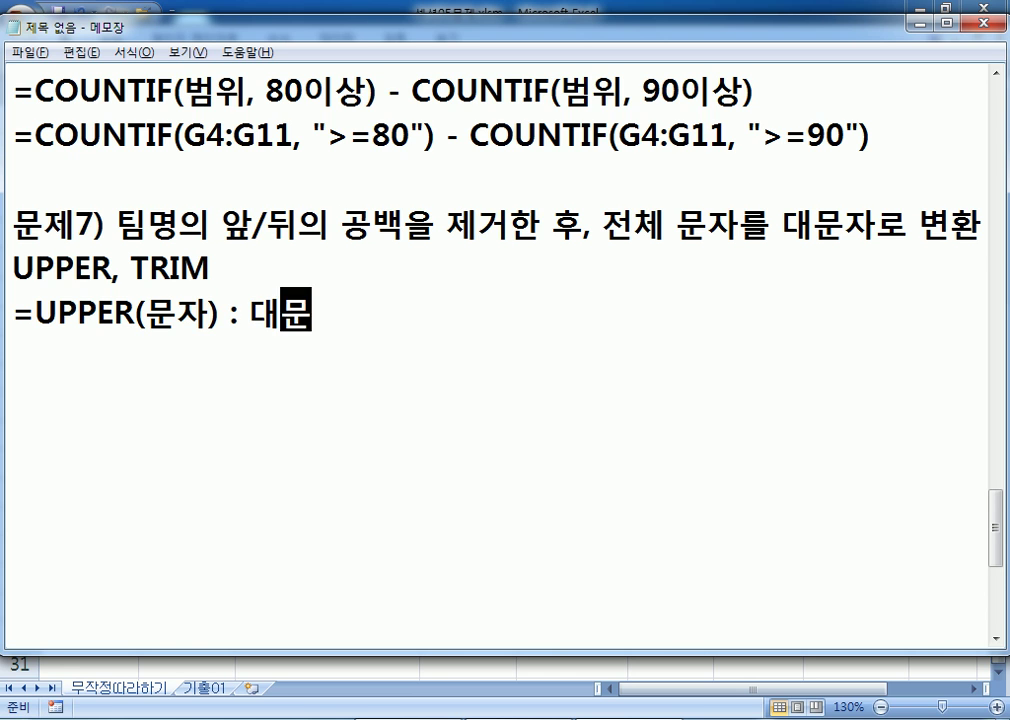
pyautogui.write('자로 변환')
# Add the =TRIM(문자) note: removes leading/trailing spaces and collapses inner spaces to one
pyautogui.press('Return')
pyautogui.write('=')
pyautogui.press('Hangul')
pyautogui.write('TRIM(')
pyautogui.press('Hangul')
pyautogui.write('문자) : ')
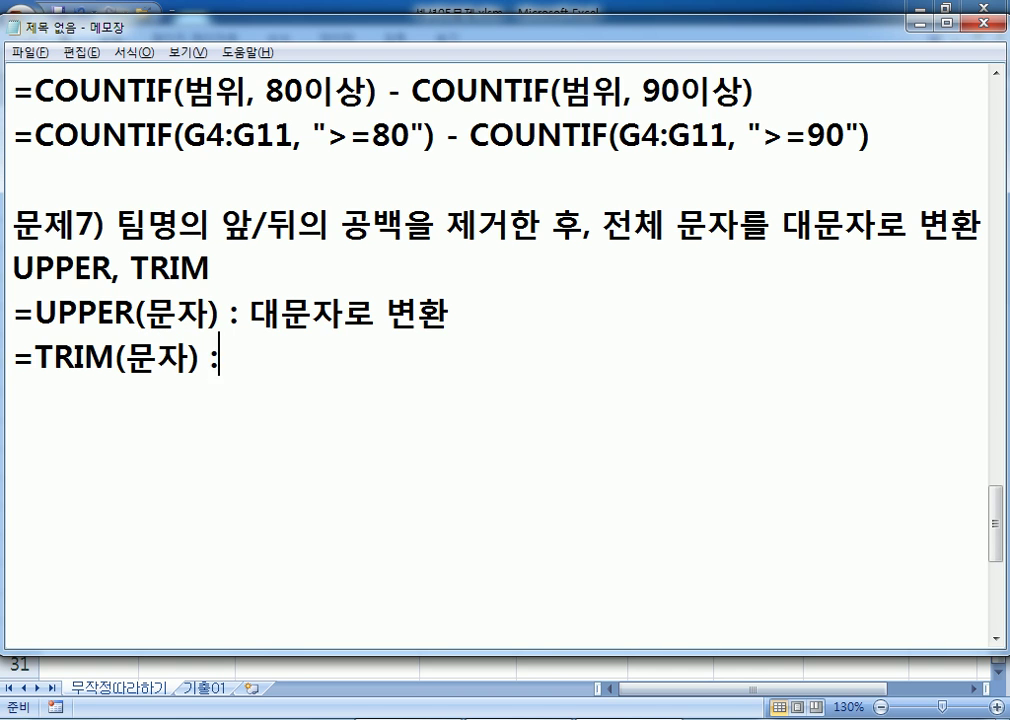
pyautogui.write('해당 문자으')
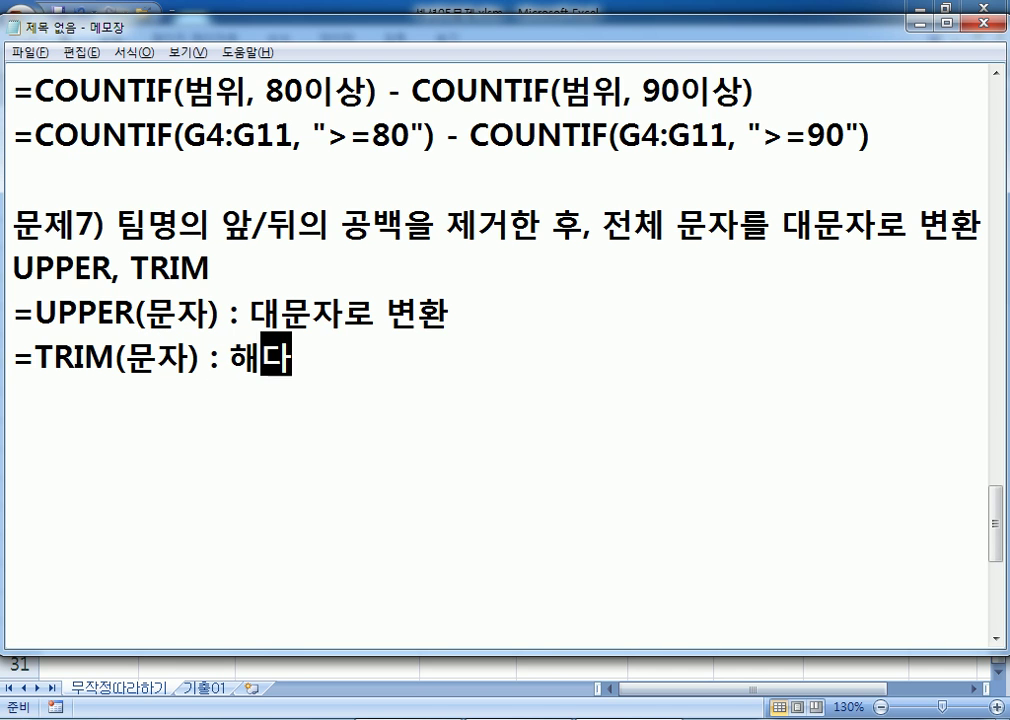
pyautogui.write('의 ')
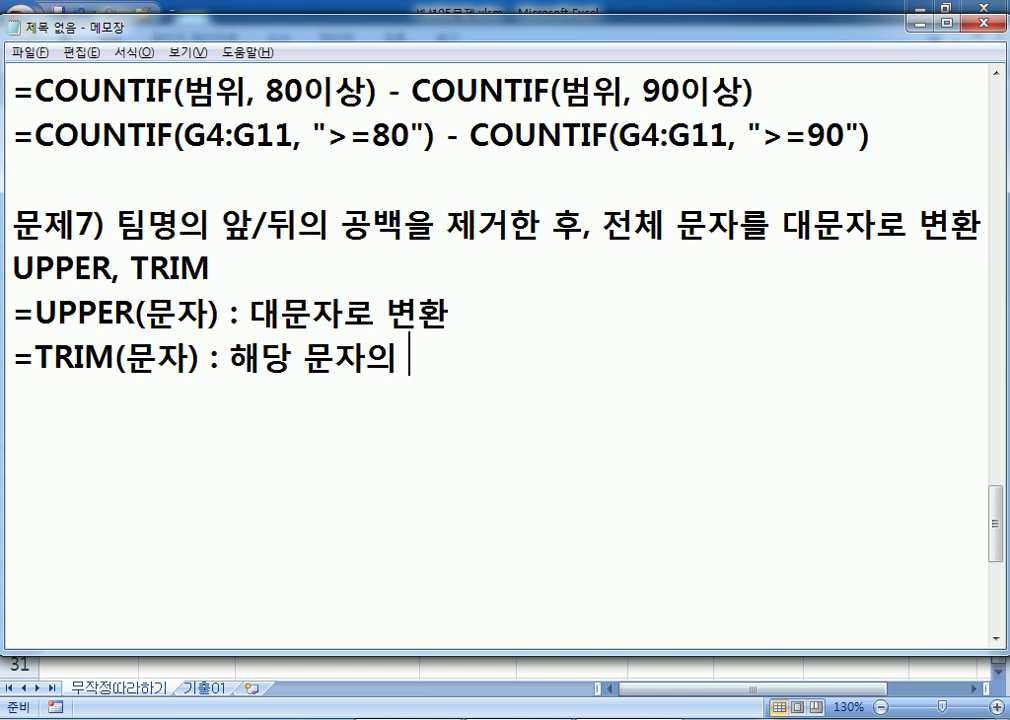
pyautogui.write('앞/두뒤의 있는')
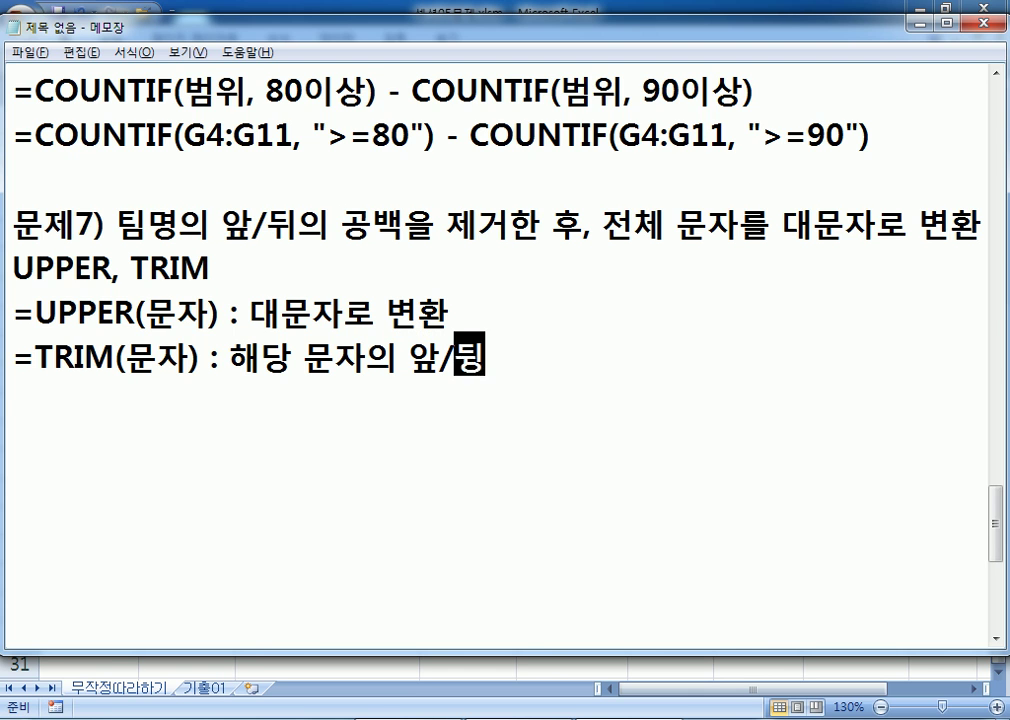
pyautogui.write(' 공백과')
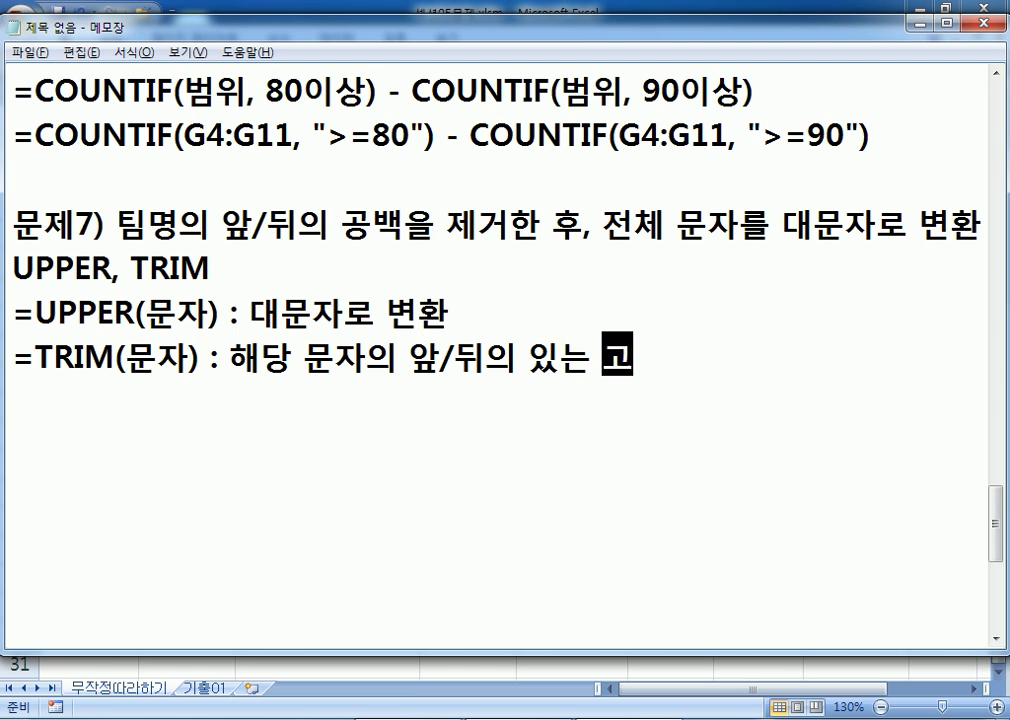
pyautogui.press('BackSpace')
pyautogui.press('BackSpace')
pyautogui.press('BackSpace')
pyautogui.write('을 제거')
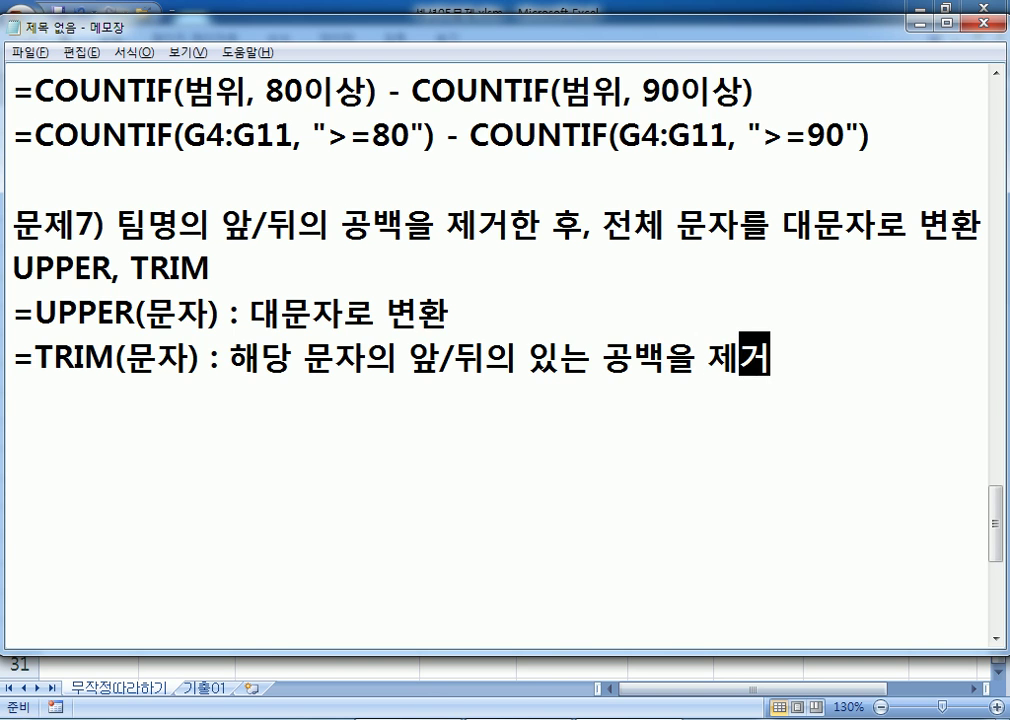
pyautogui.write(', 문')
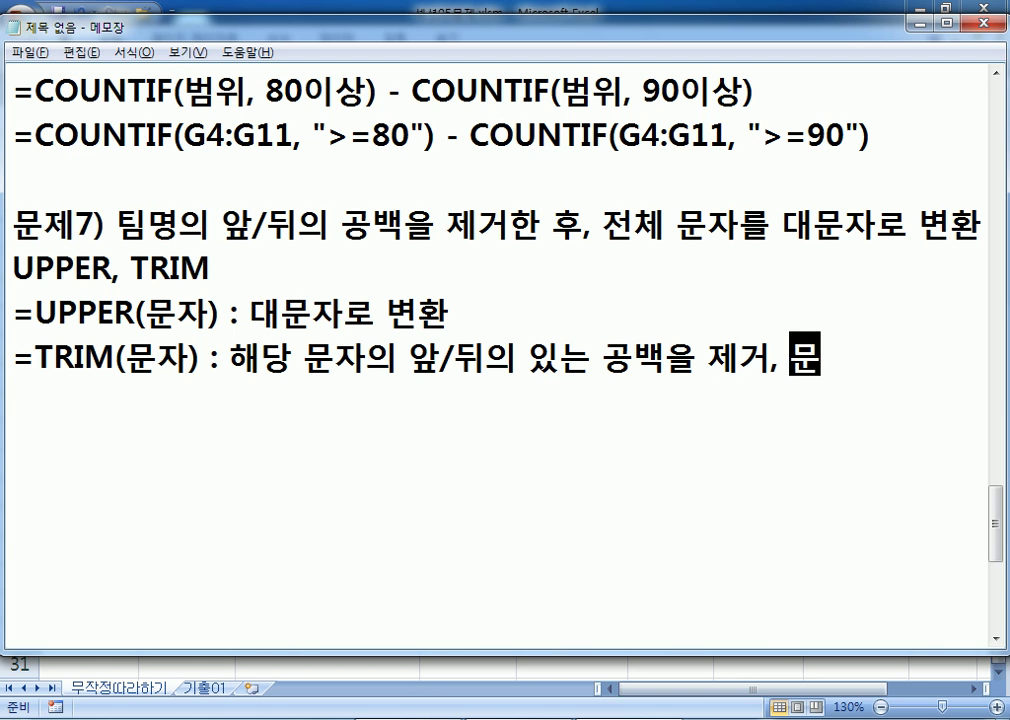
pyautogui.write('자 사이의 ')
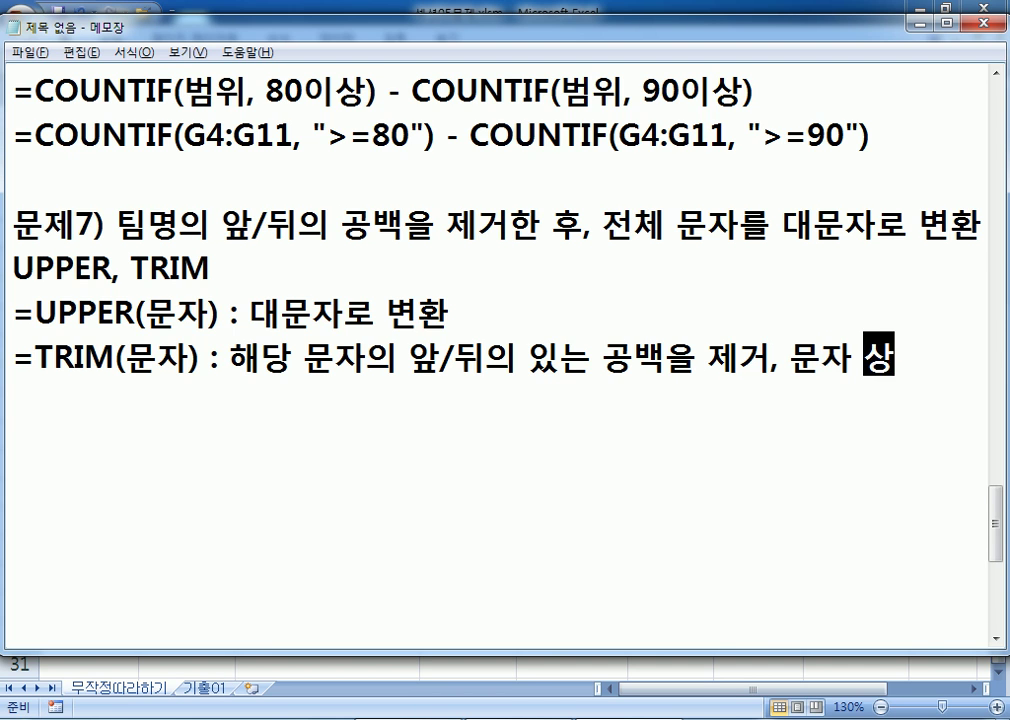
pyautogui.write('공백은 ')
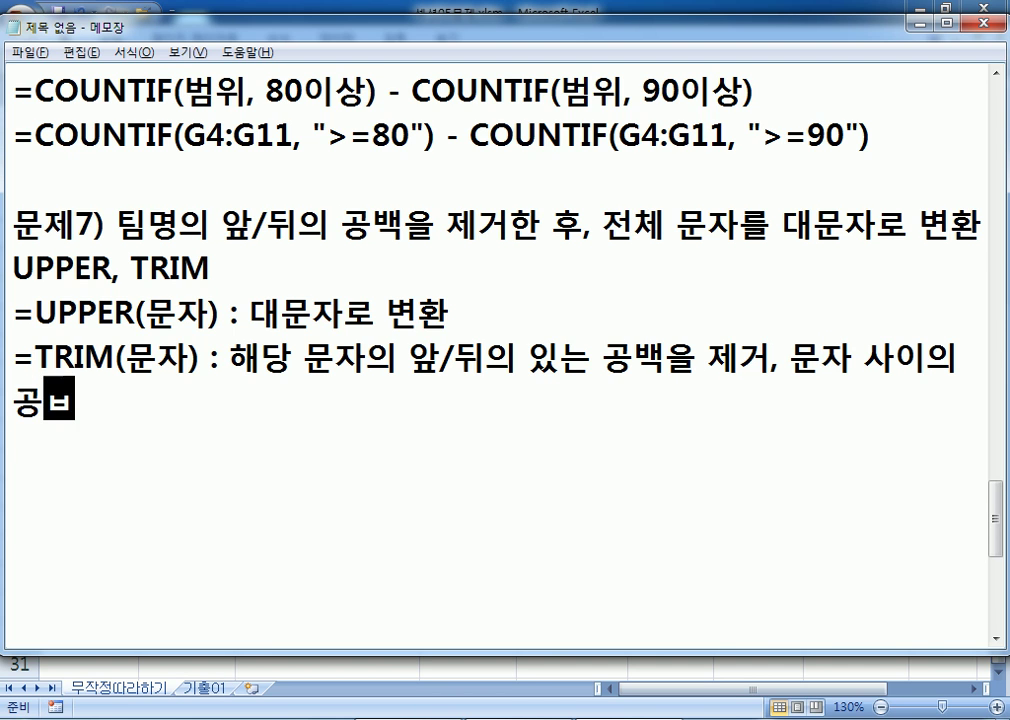
pyautogui.write('1개를 제오외하고 모누')
pyautogui.press('BackSpace')
pyautogui.press('BackSpace')
pyautogui.write('두 제거')
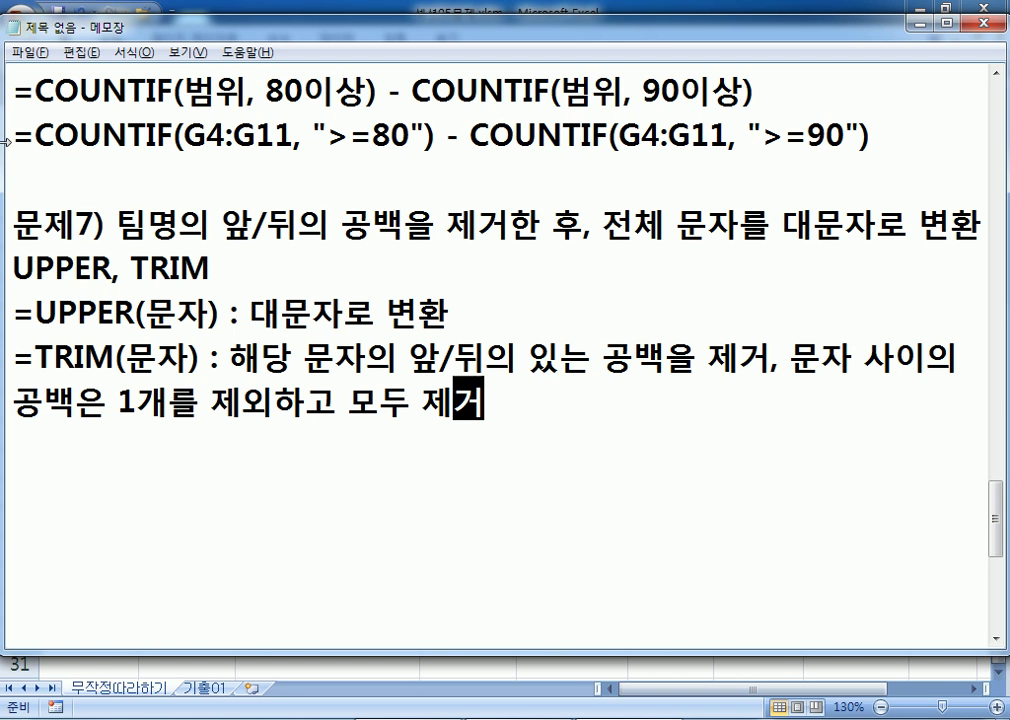
# Insert the example '=UPPER("abc") : "ABC"' below the UPPER note
pyautogui.click(556, 300)
pyautogui.press('Return')
pyautogui.scroll(-1, 558, 300)
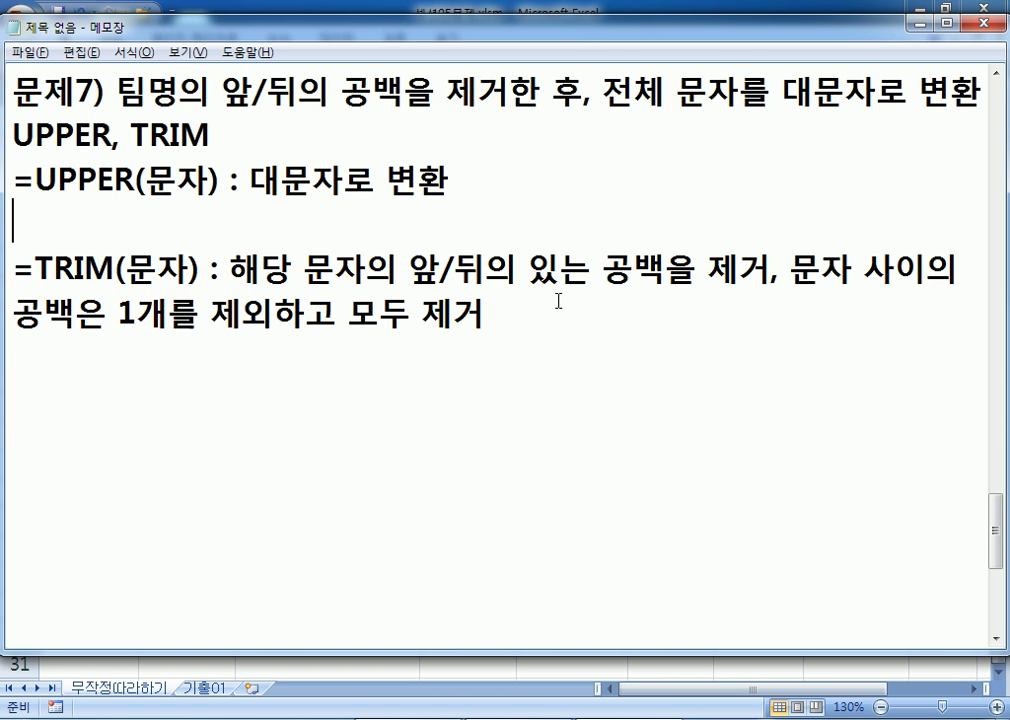
pyautogui.write('=UP')
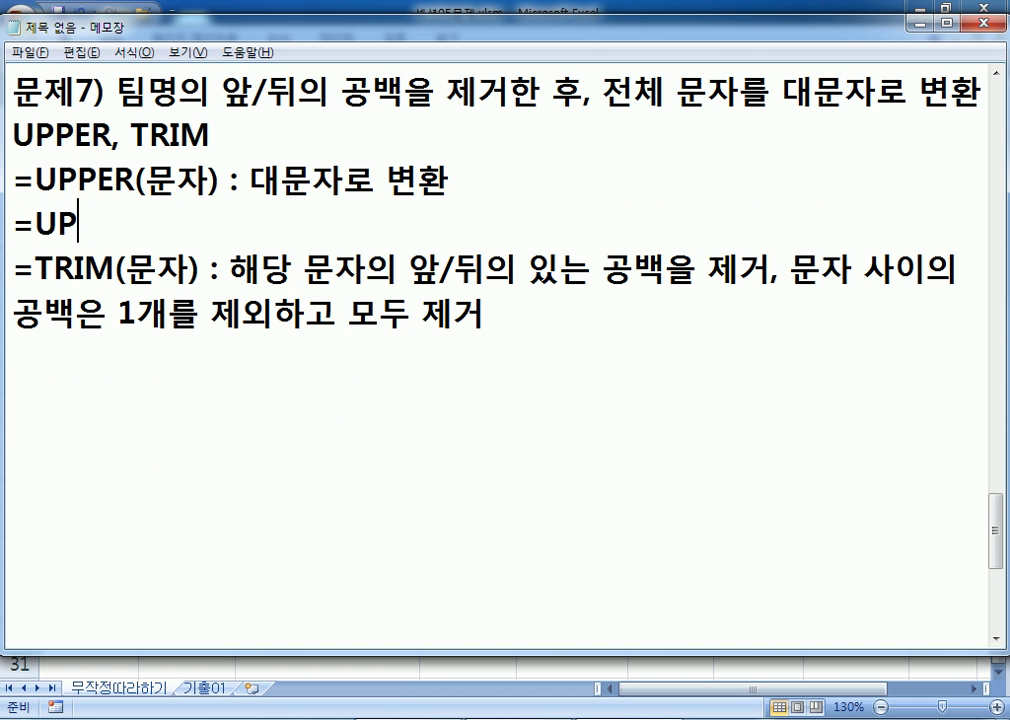
pyautogui.write('PER("')
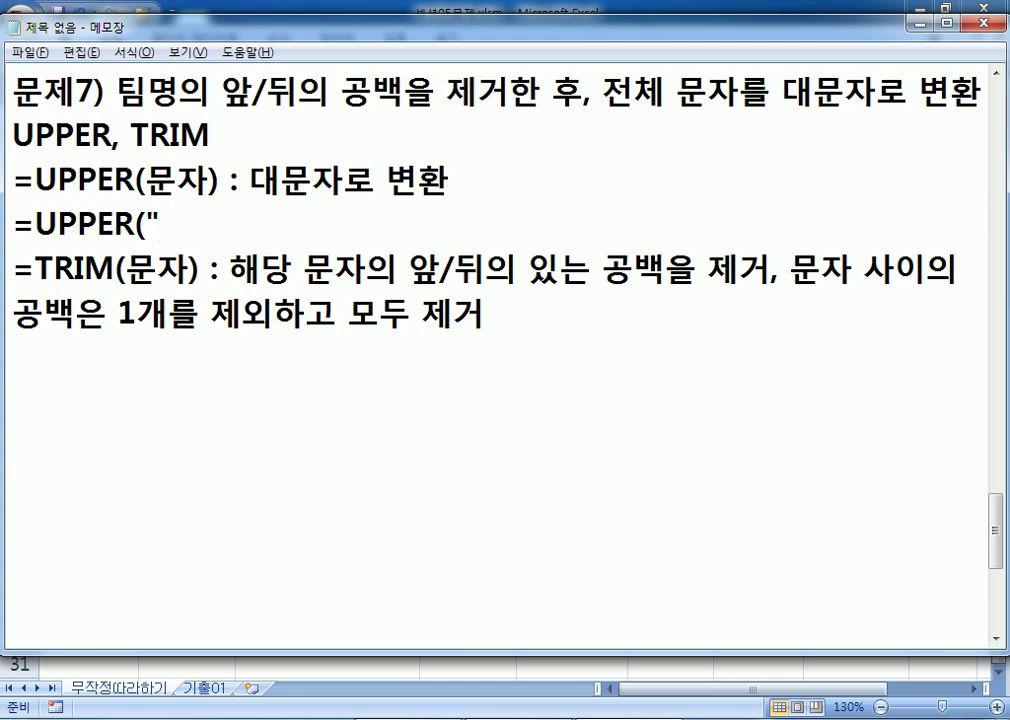
pyautogui.write('abc") : ')
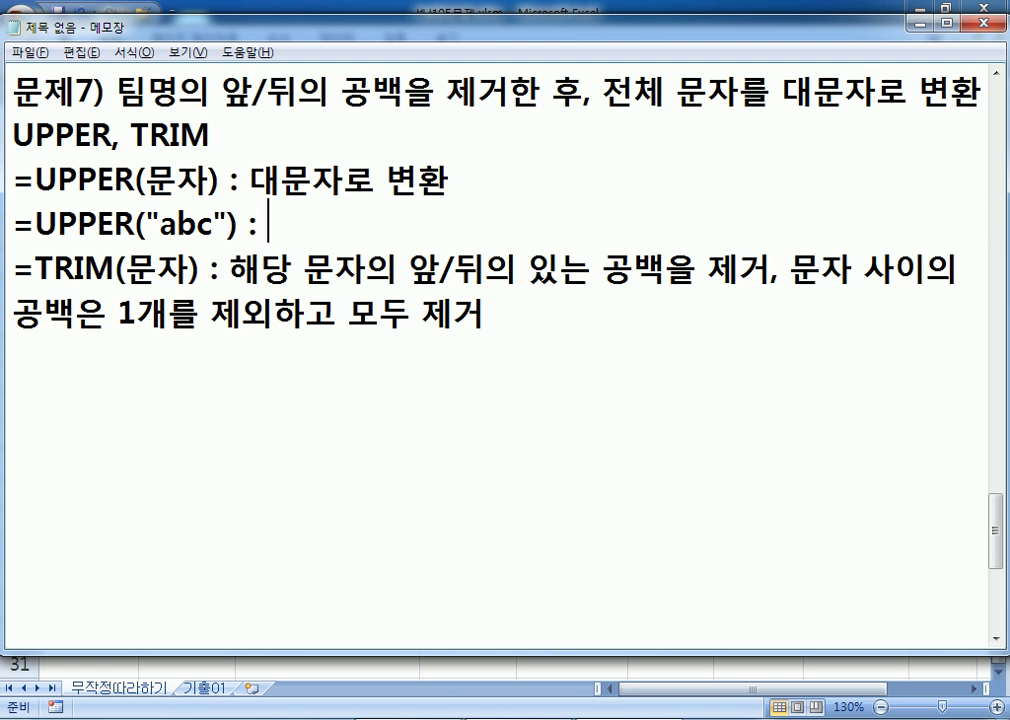
pyautogui.write('"ABC"')
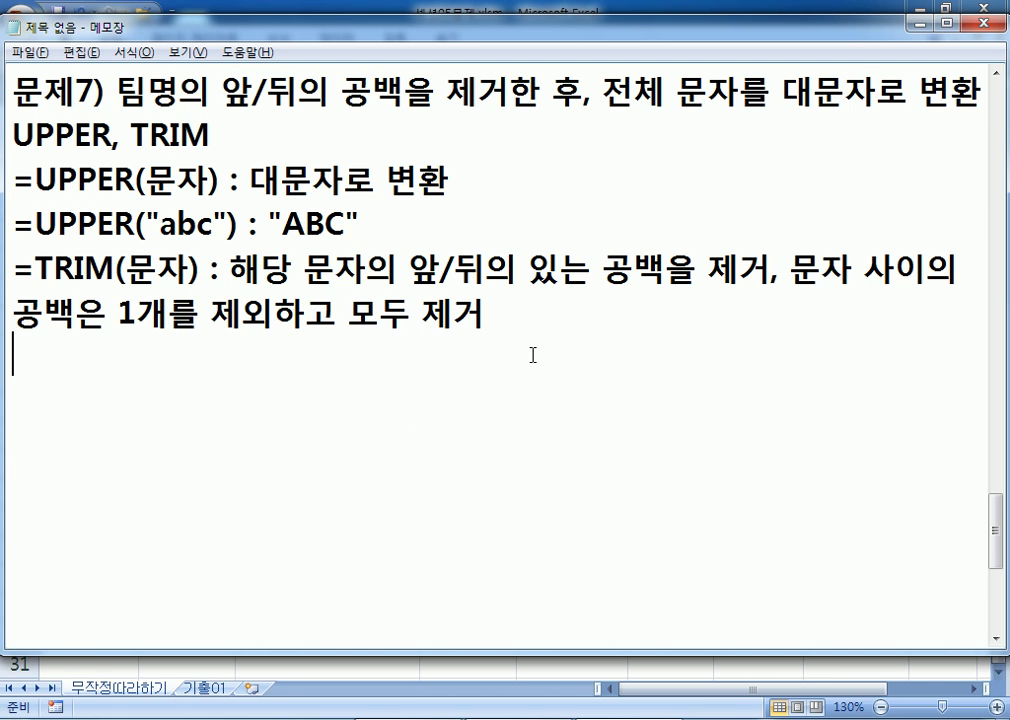
# Add the example =TRIM(" AB CD ") : "AB CD", highlighting its extra spaces
pyautogui.press('Return')
pyautogui.write('=TRIM')
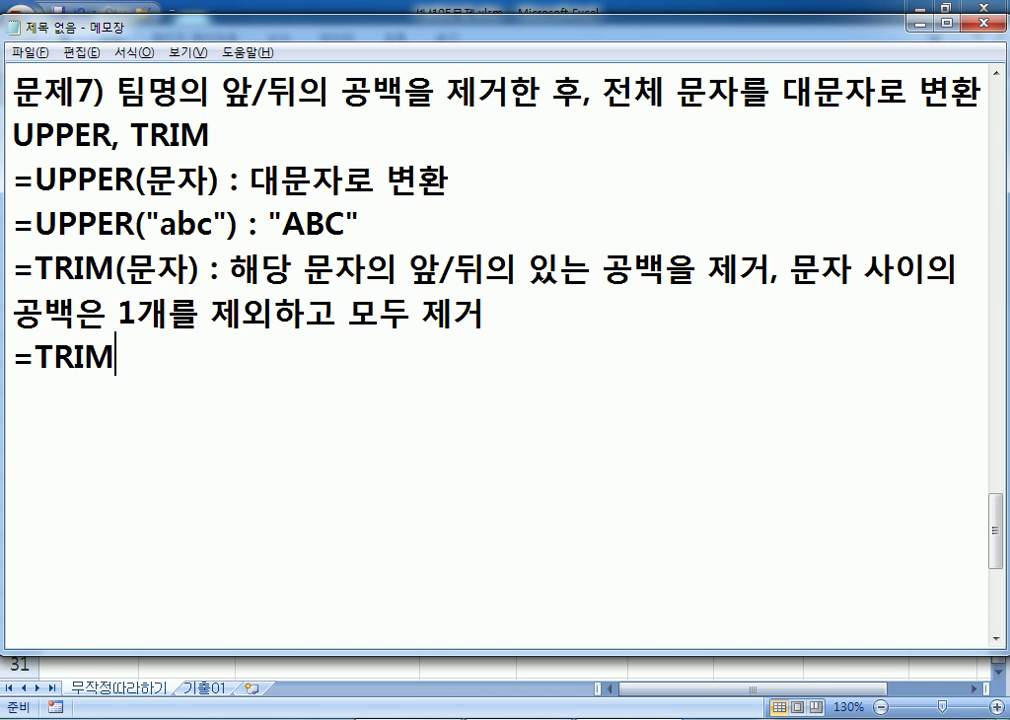
pyautogui.write('("      AB       CD')
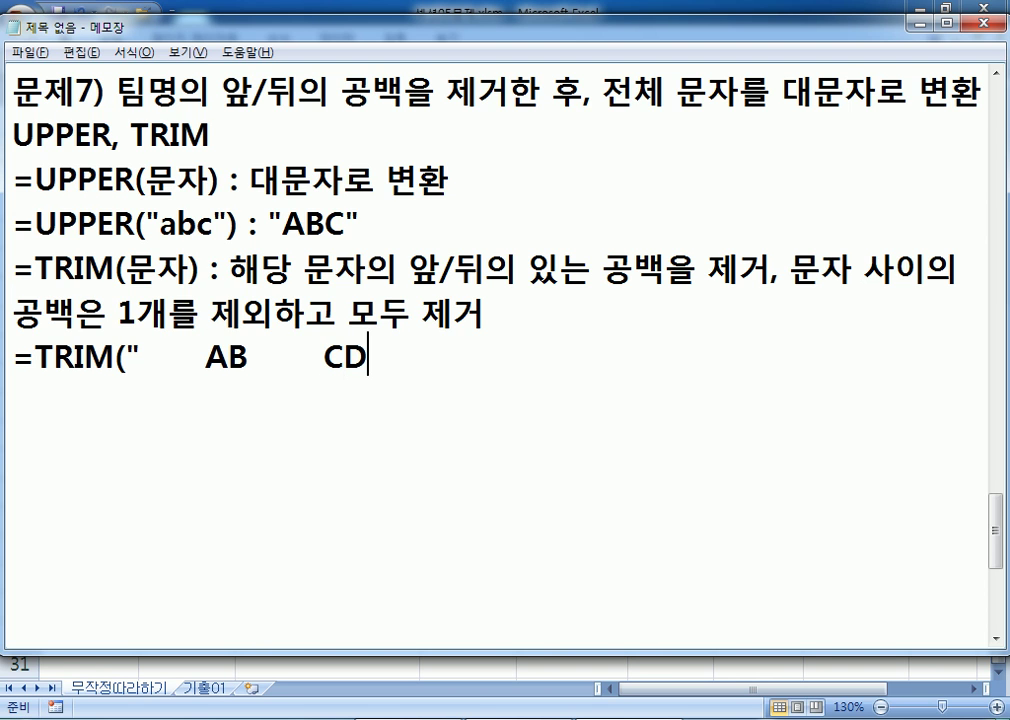
pyautogui.write('      ")')
pyautogui.moveTo(151, 360); pyautogui.dragTo(421, 360)
pyautogui.click(280, 362)
pyautogui.hotkey('ctrl', 'Left')
pyautogui.hotkey('shift', 'Left')
pyautogui.hotkey('shift', 'Left')
pyautogui.hotkey('shift', 'Left')
pyautogui.hotkey('shift', 'Left')
pyautogui.hotkey('shift', 'Left')
pyautogui.hotkey('shift', 'Left')
pyautogui.hotkey('shift', 'Left')
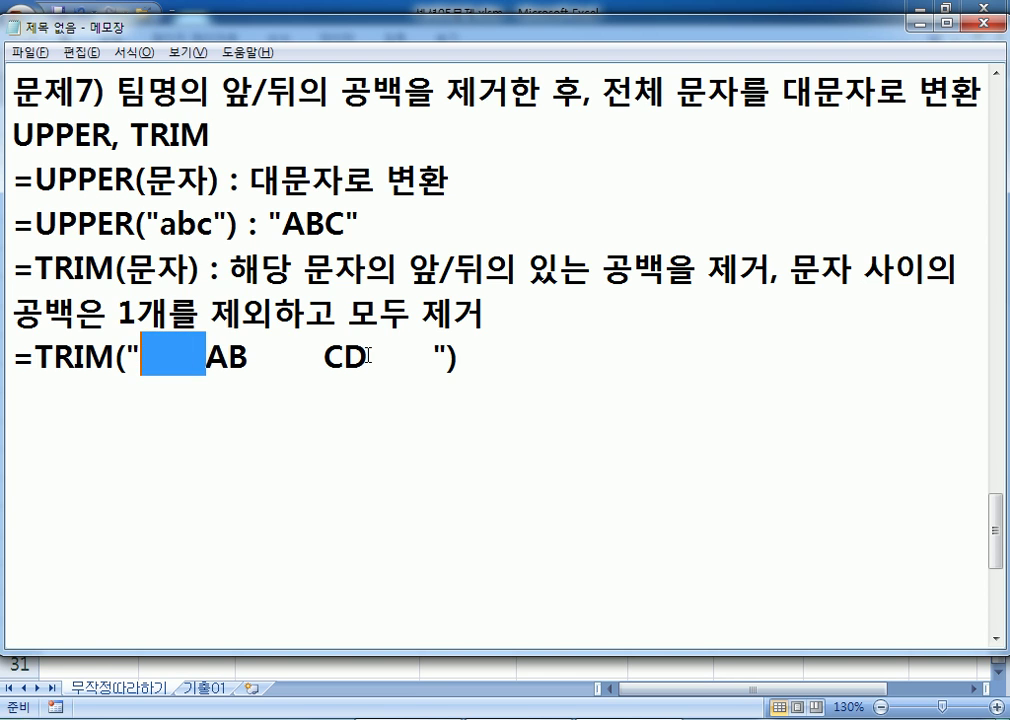
pyautogui.moveTo(368, 356); pyautogui.dragTo(432, 356)
pyautogui.moveTo(325, 356); pyautogui.dragTo(248, 356)
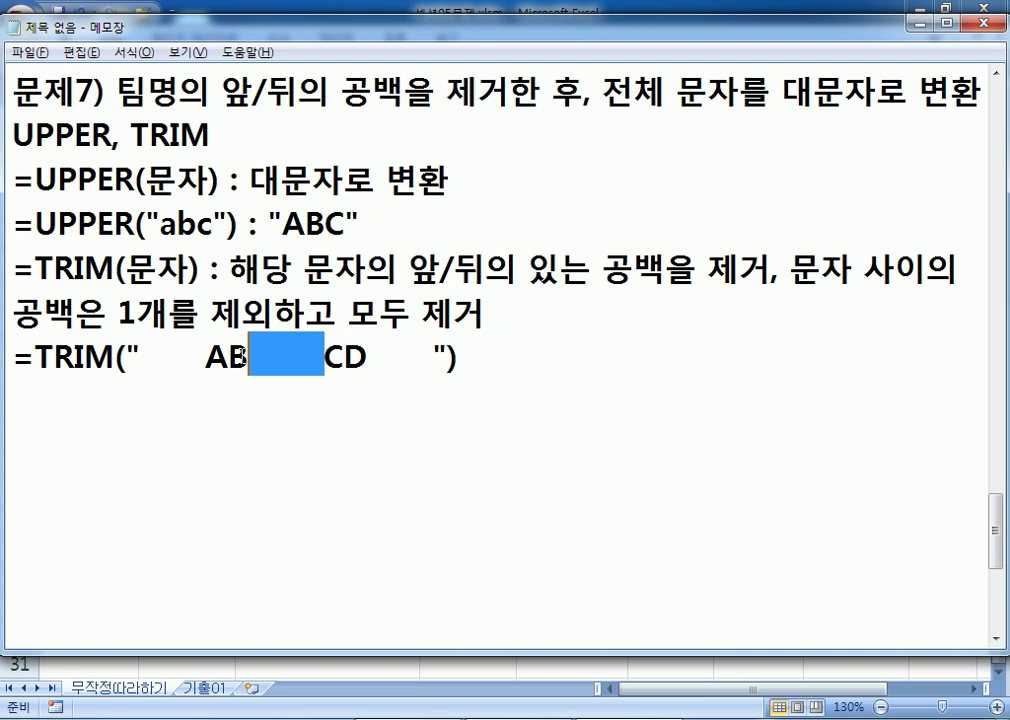
pyautogui.click(573, 357)
pyautogui.write('"')
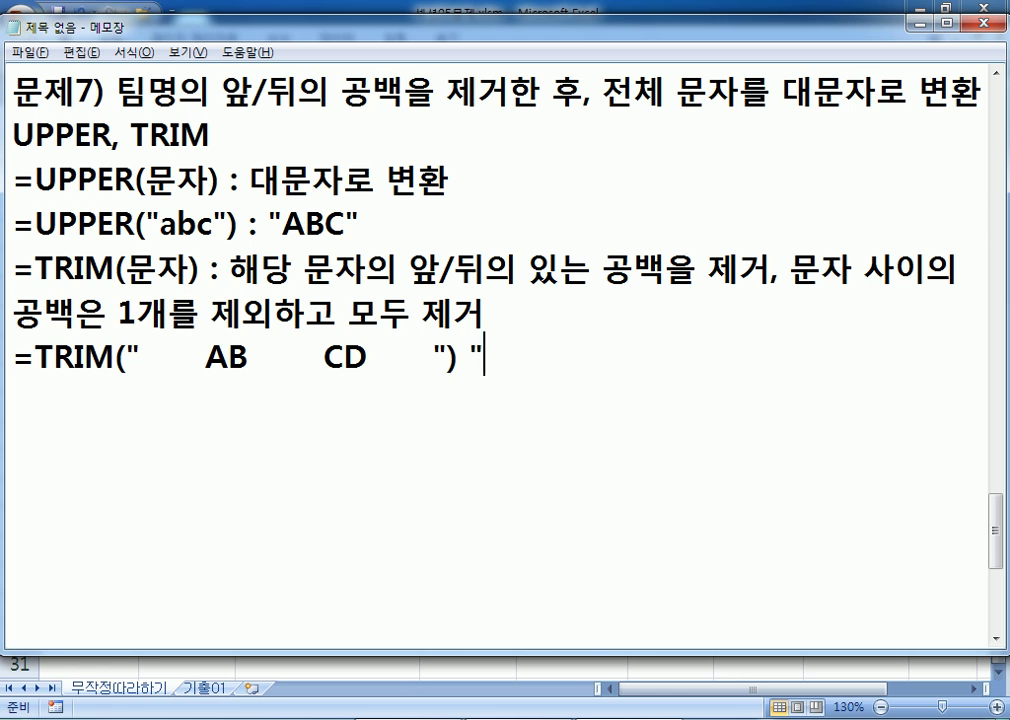
pyautogui.press('BackSpace')
pyautogui.write(': "AB CD"')
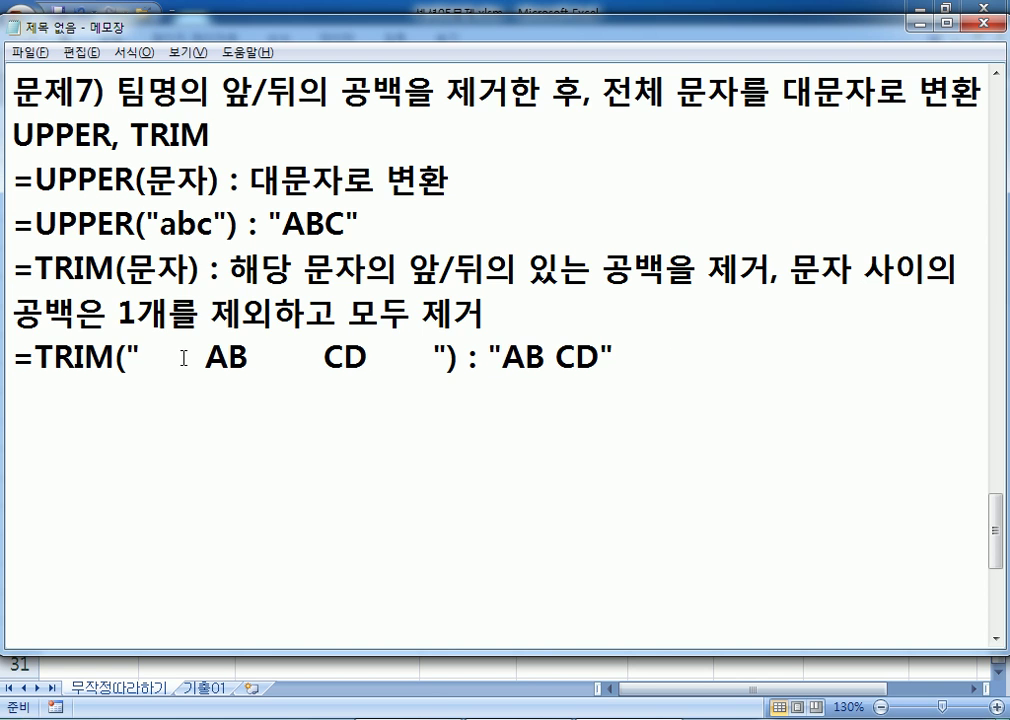
# Mark the leading, middle and trailing spaces in the TRIM example, and delete the extra space in the AB CD result
pyautogui.moveTo(205, 357); pyautogui.dragTo(141, 358)
pyautogui.moveTo(369, 357); pyautogui.dragTo(433, 360)
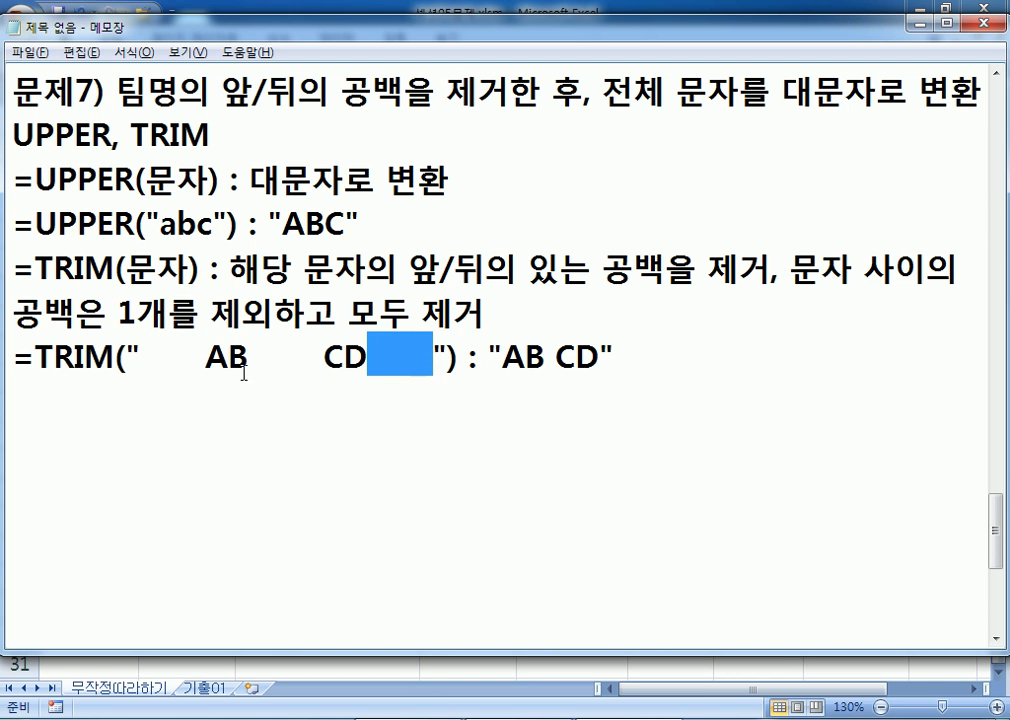
pyautogui.moveTo(249, 358); pyautogui.dragTo(345, 358)
pyautogui.moveTo(541, 360); pyautogui.dragTo(553, 360)
pyautogui.press('Delete')
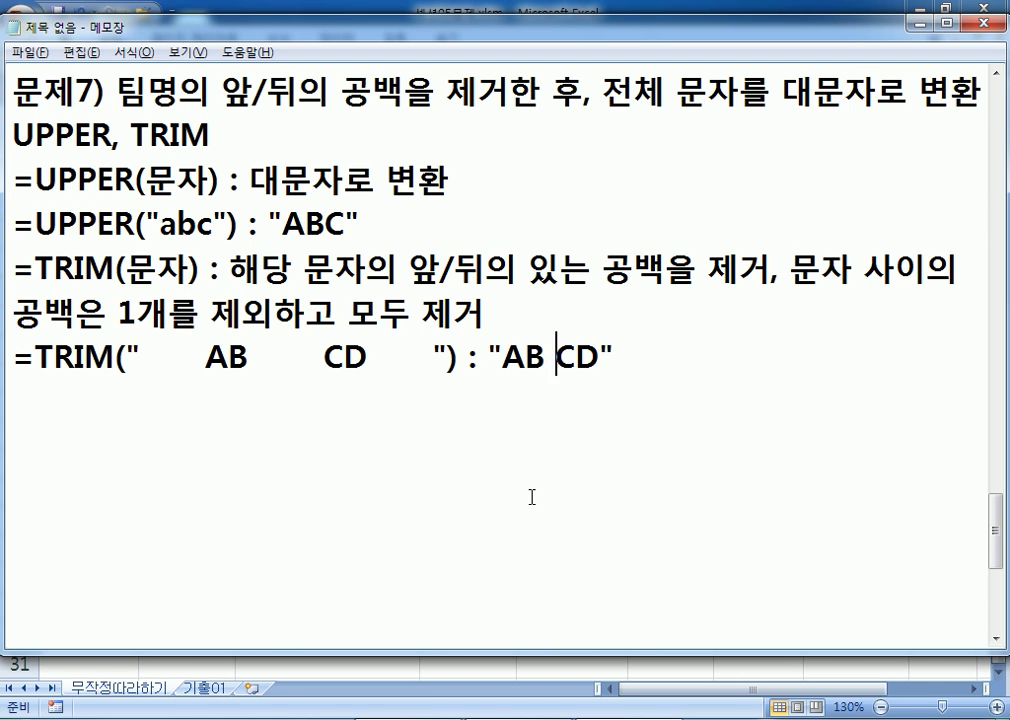
# Review the example's spaces and the 공백을 제거한 wording, then start an empty line below
pyautogui.moveTo(249, 357); pyautogui.dragTo(319, 362)
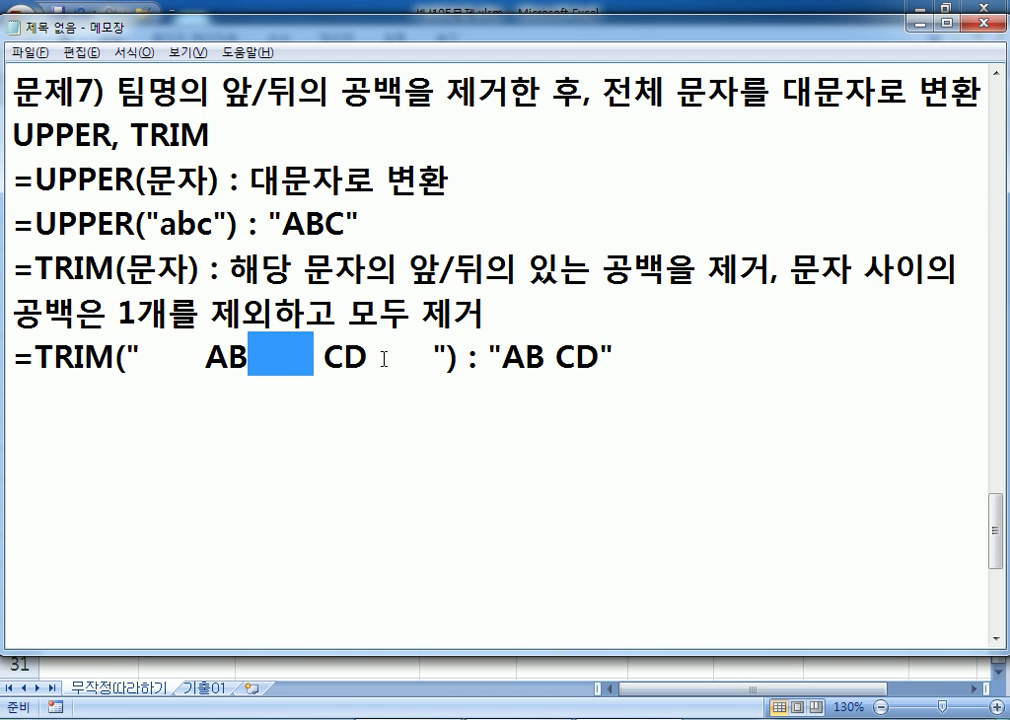
pyautogui.moveTo(207, 357); pyautogui.dragTo(141, 357)
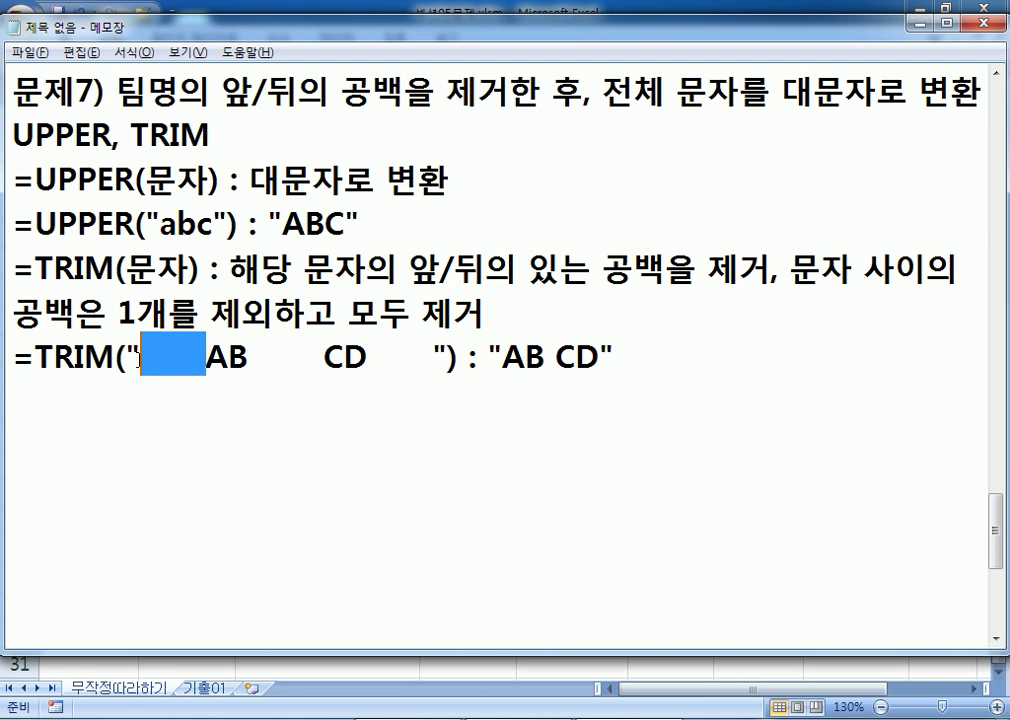
pyautogui.moveTo(367, 357); pyautogui.dragTo(433, 357)
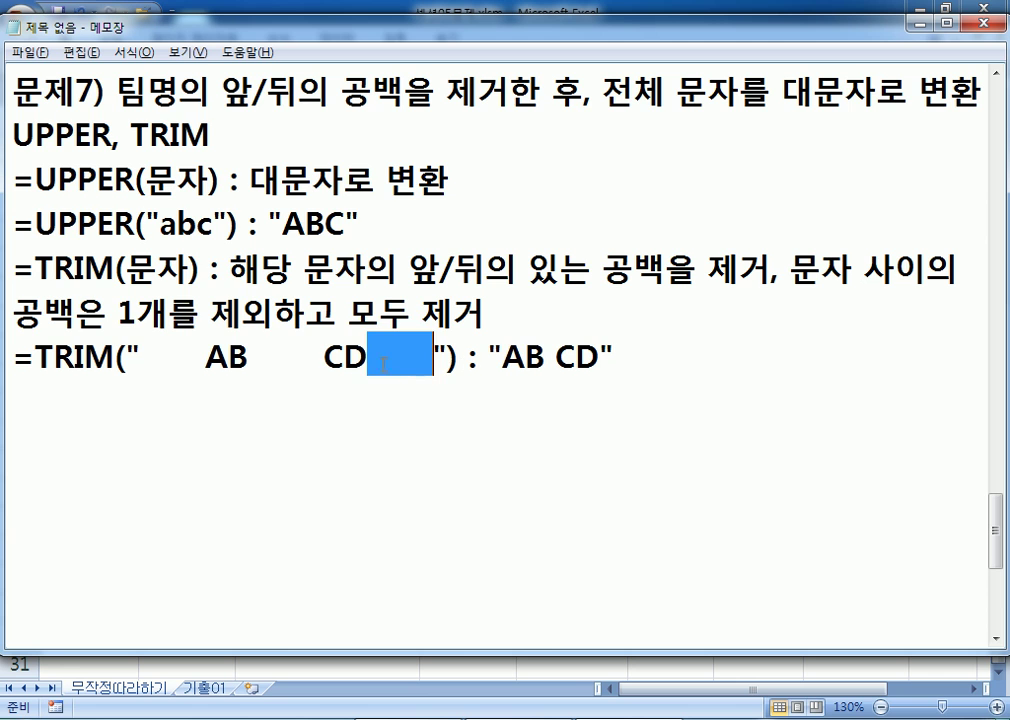
pyautogui.moveTo(248, 357); pyautogui.dragTo(324, 357)
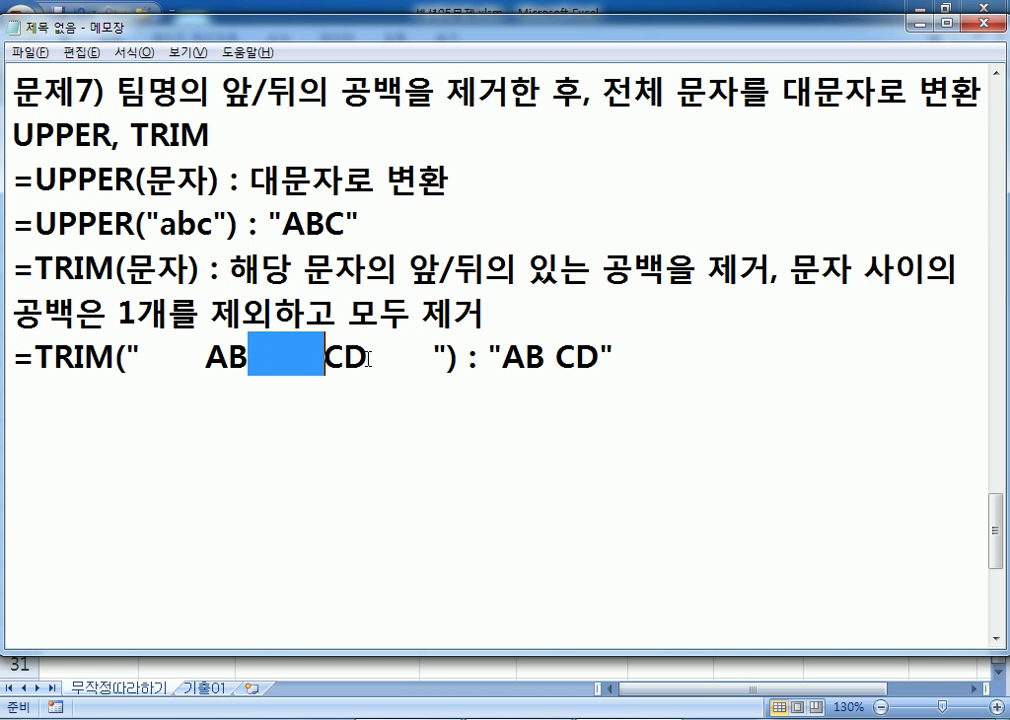
pyautogui.click(438, 407)
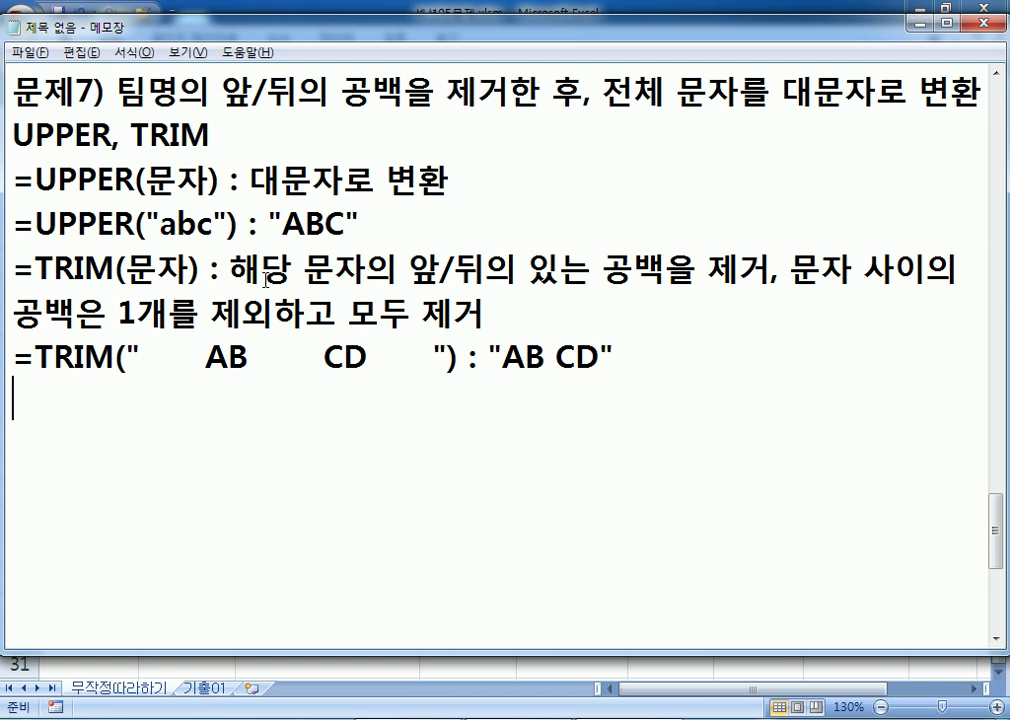
pyautogui.moveTo(349, 87); pyautogui.dragTo(552, 88)
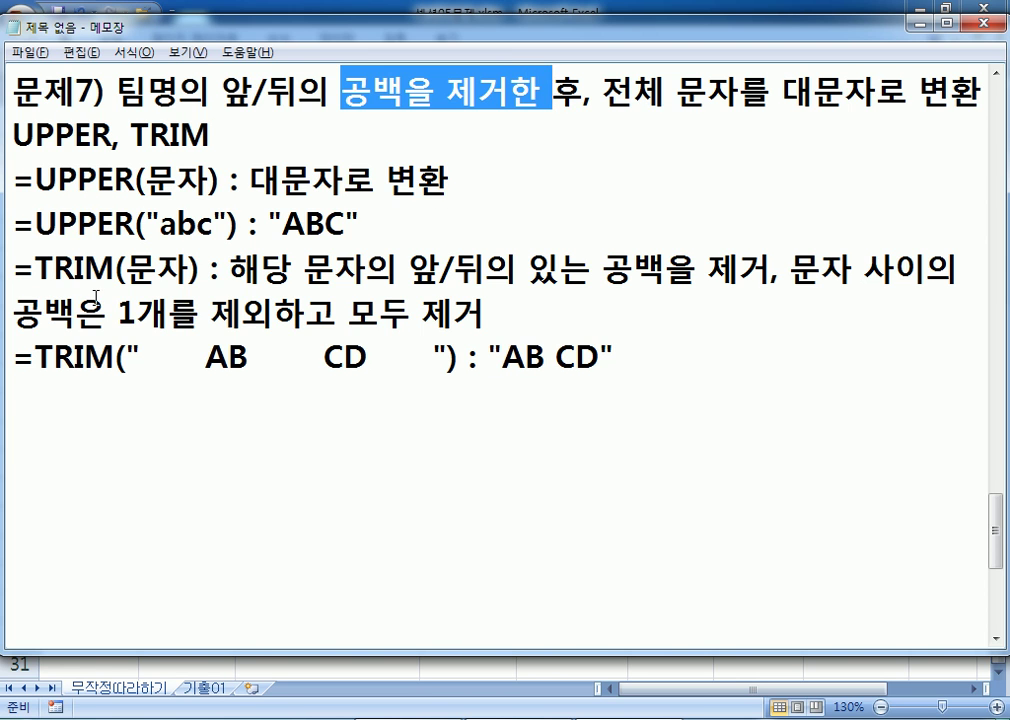
pyautogui.click(45, 426)
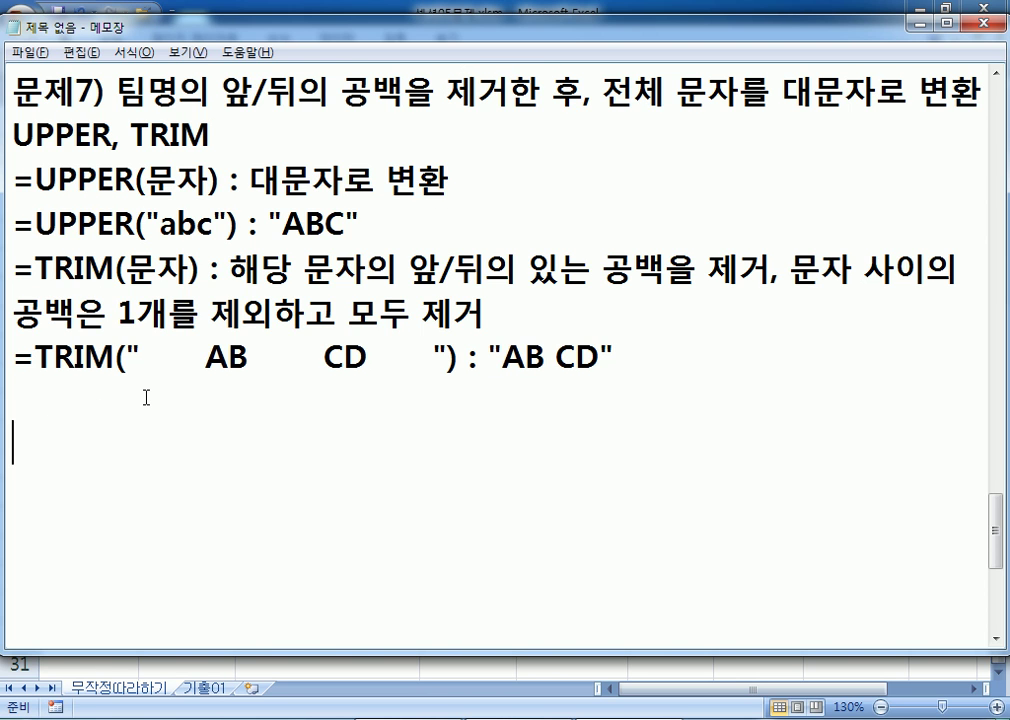
# Type =UPPER(TRIM(문자)) and =TRIM(UPPER(문자)) on separate lines below the TRIM example
pyautogui.write('=ㅕ')
pyautogui.press('BackSpace')
pyautogui.write('UPPER(TRIM(문자))')
pyautogui.press('Return')
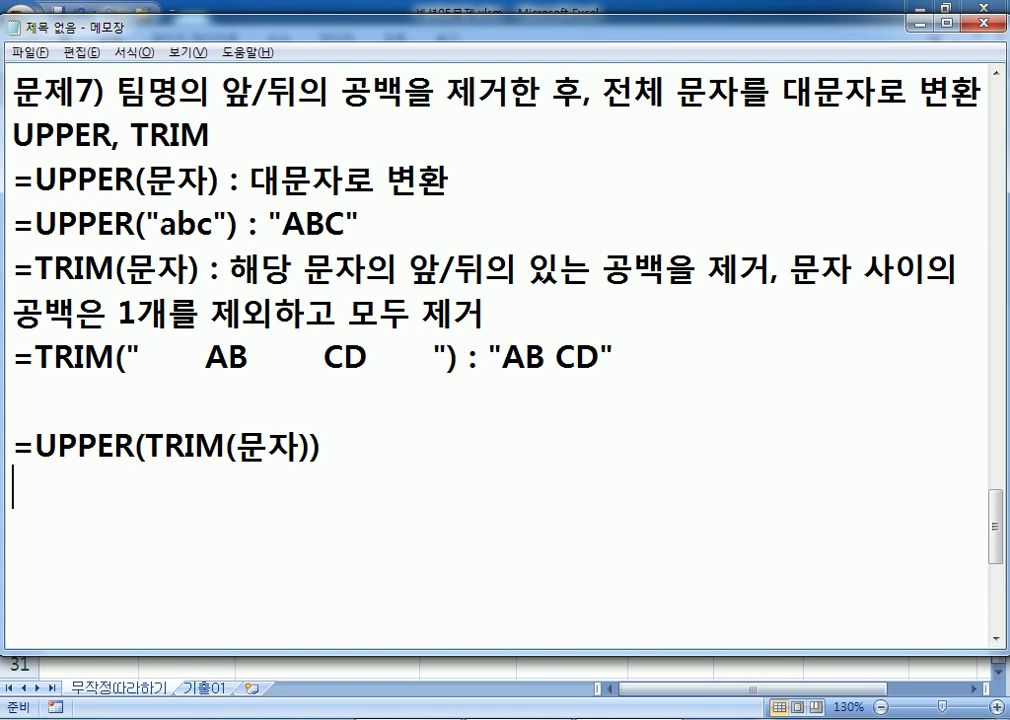
pyautogui.write('=TR')
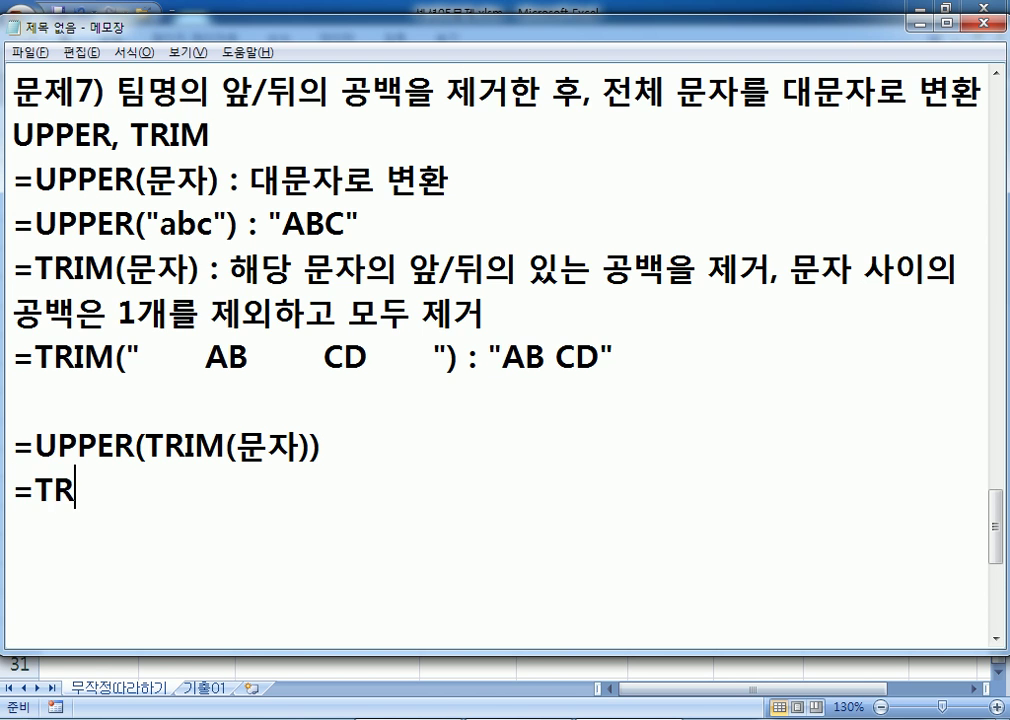
pyautogui.write('IM(UPPER')
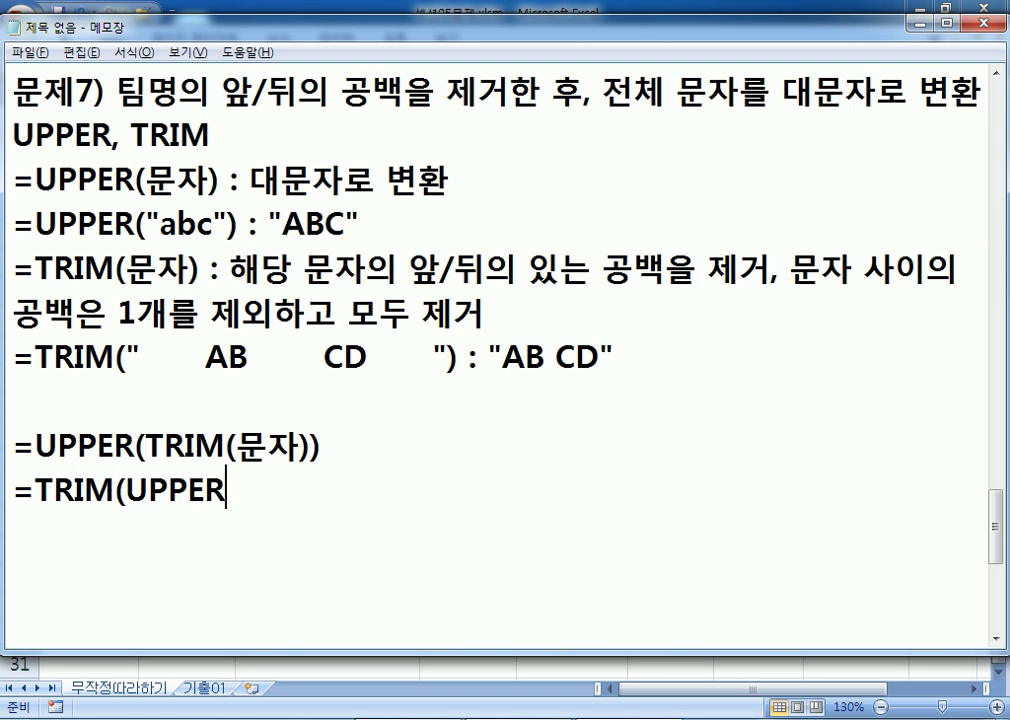
pyautogui.write('(문자)(')
pyautogui.press('BackSpace')
pyautogui.write(')')
pyautogui.press('Return')
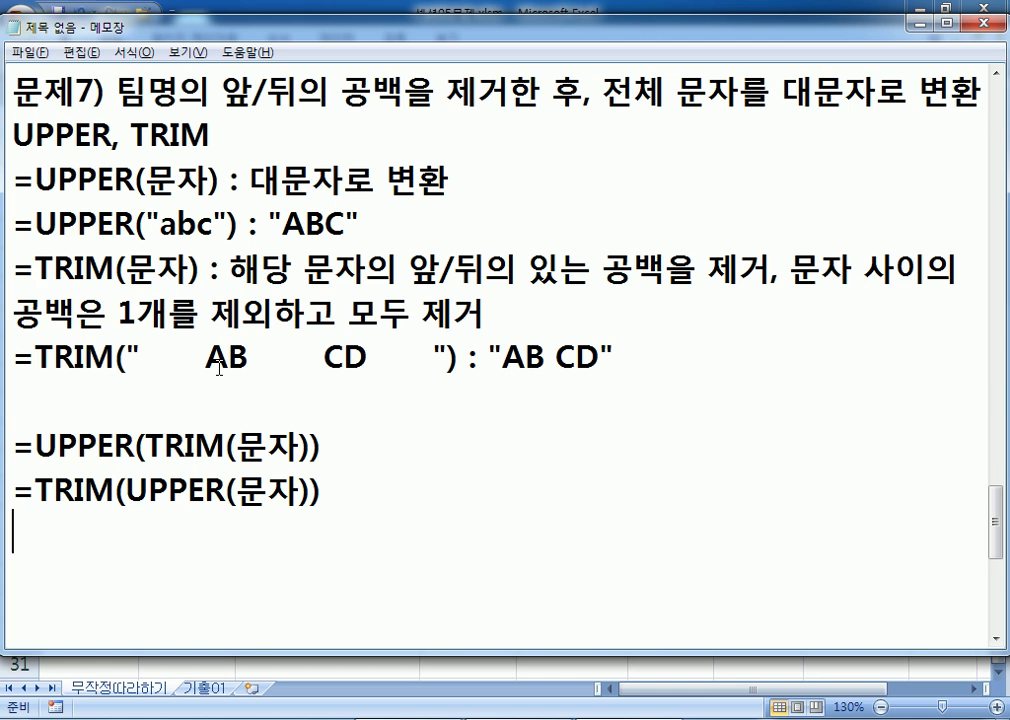
# Highlight the inner and outer function of each nested formula to compare their order
pyautogui.scroll(-1, 219, 367)
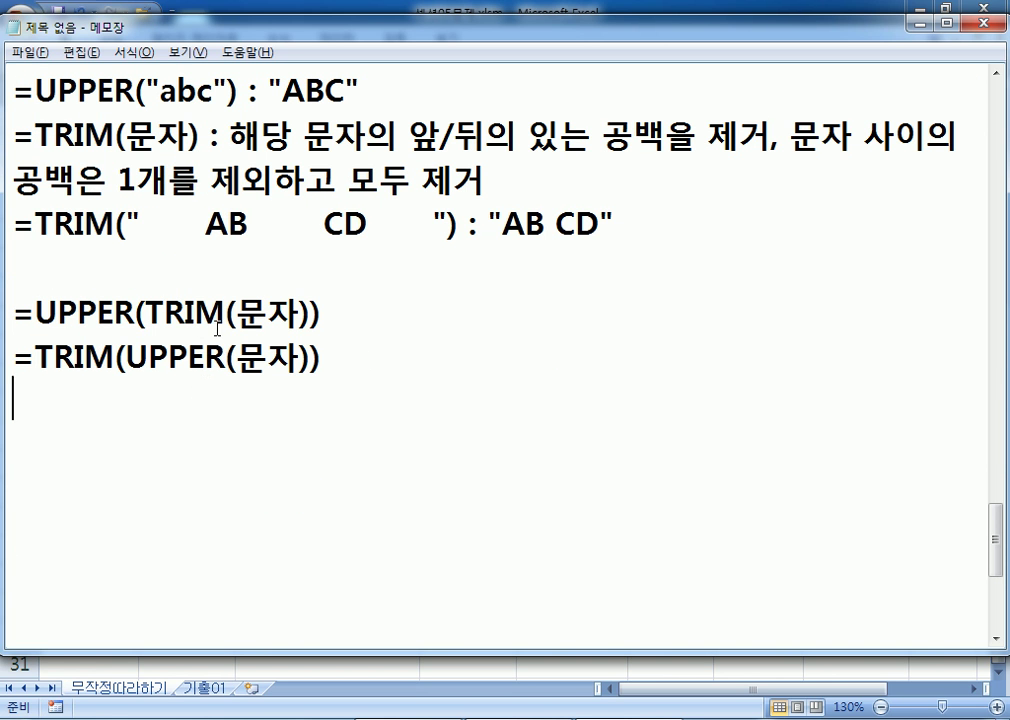
pyautogui.moveTo(149, 316); pyautogui.dragTo(272, 312)
pyautogui.moveTo(137, 312); pyautogui.dragTo(58, 312)
pyautogui.moveTo(125, 357); pyautogui.dragTo(300, 357)
pyautogui.moveTo(86, 357); pyautogui.dragTo(44, 358)
# Add ': 공백을 제거한 후에 대문자로 변환' to the first formula and ': 대문자로 변환한 후에 공백을 제거' to the second
pyautogui.click(315, 312)
pyautogui.write(': 공백을 제거')
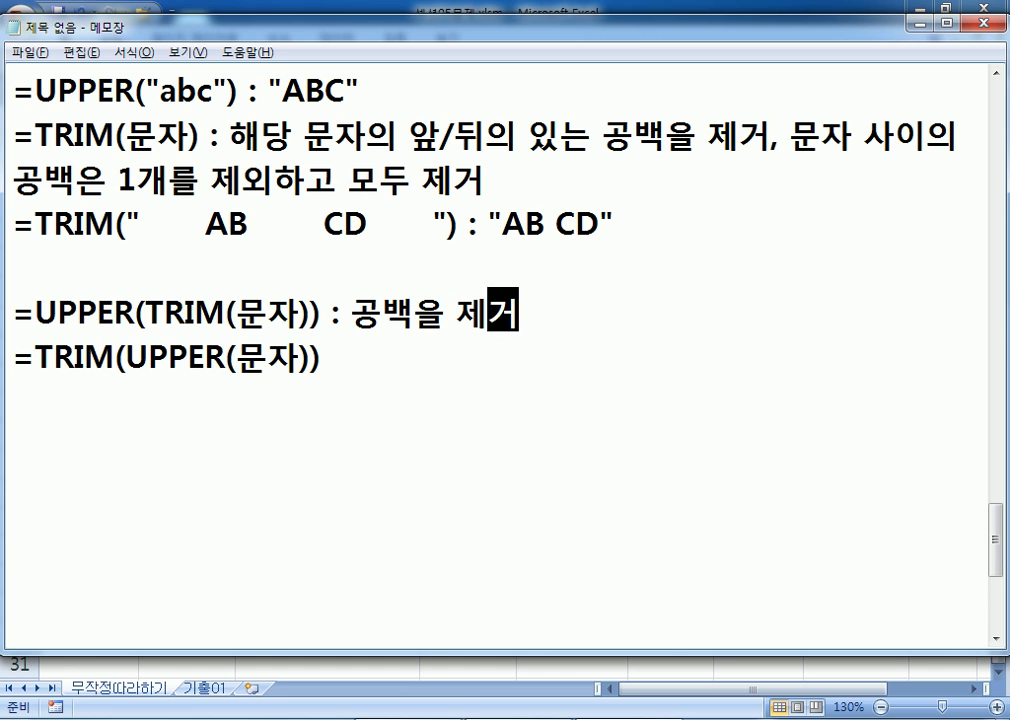
pyautogui.write('한 후에 대문자')
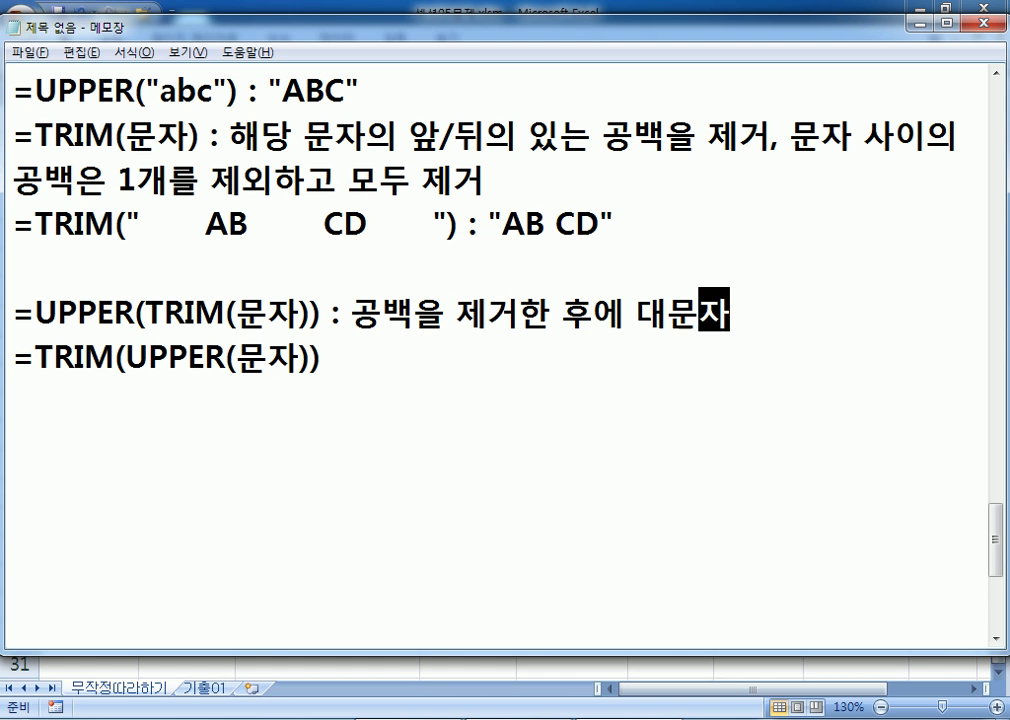
pyautogui.write('로 변호환')
pyautogui.press('Down')
pyautogui.write(': 대문자로')
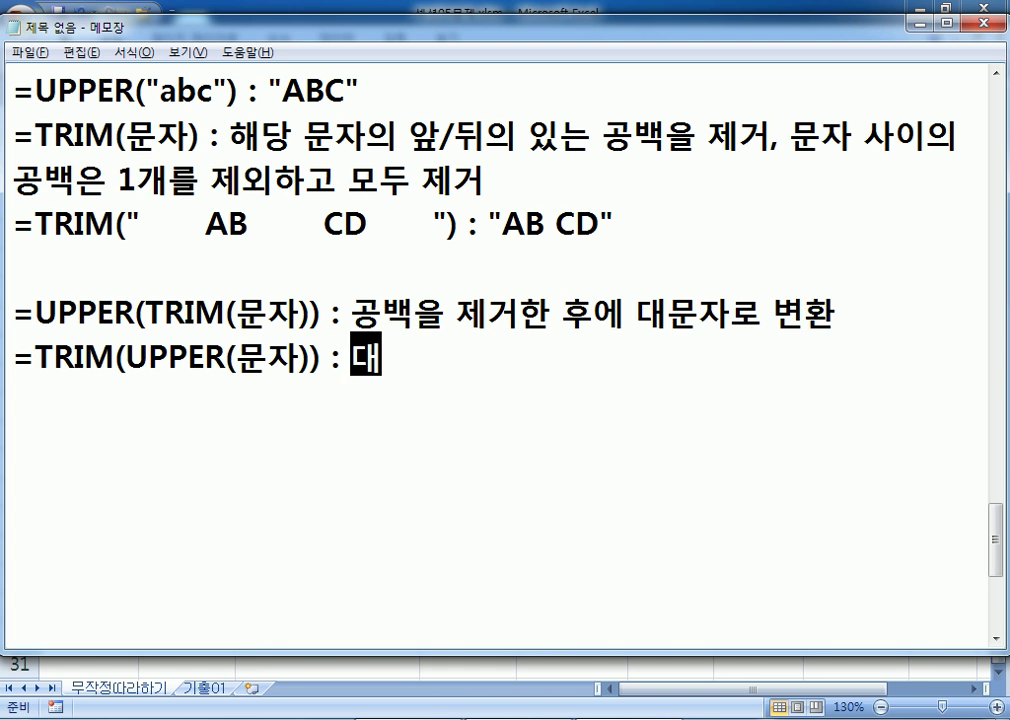
pyautogui.write('환한 후에 고')
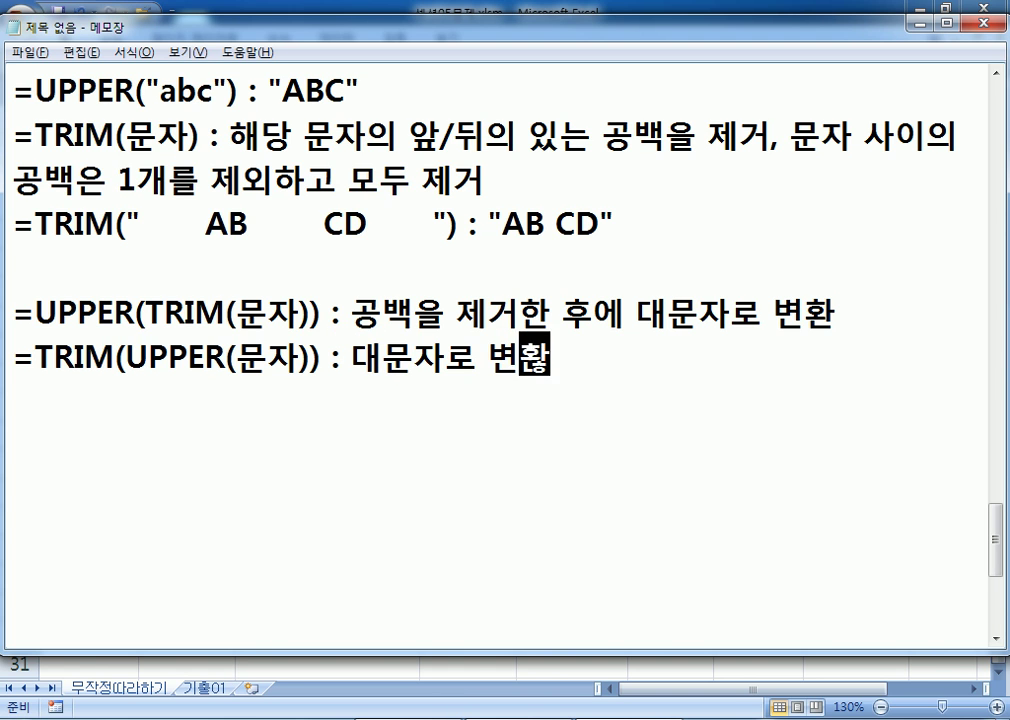
pyautogui.write('백을 제거')
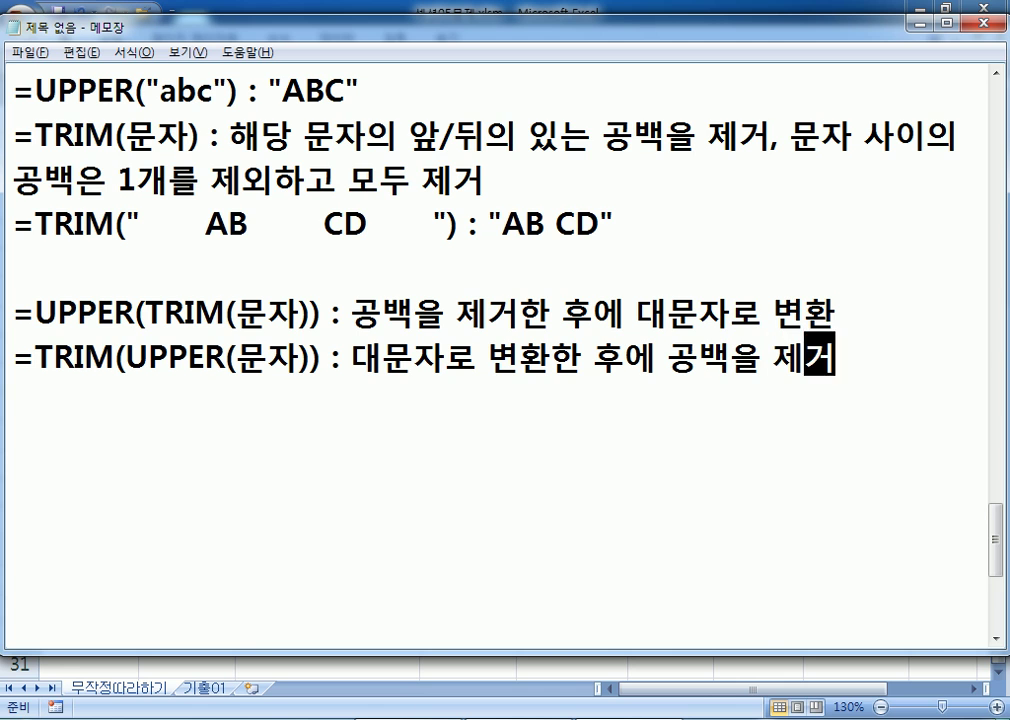
pyautogui.press('Return')
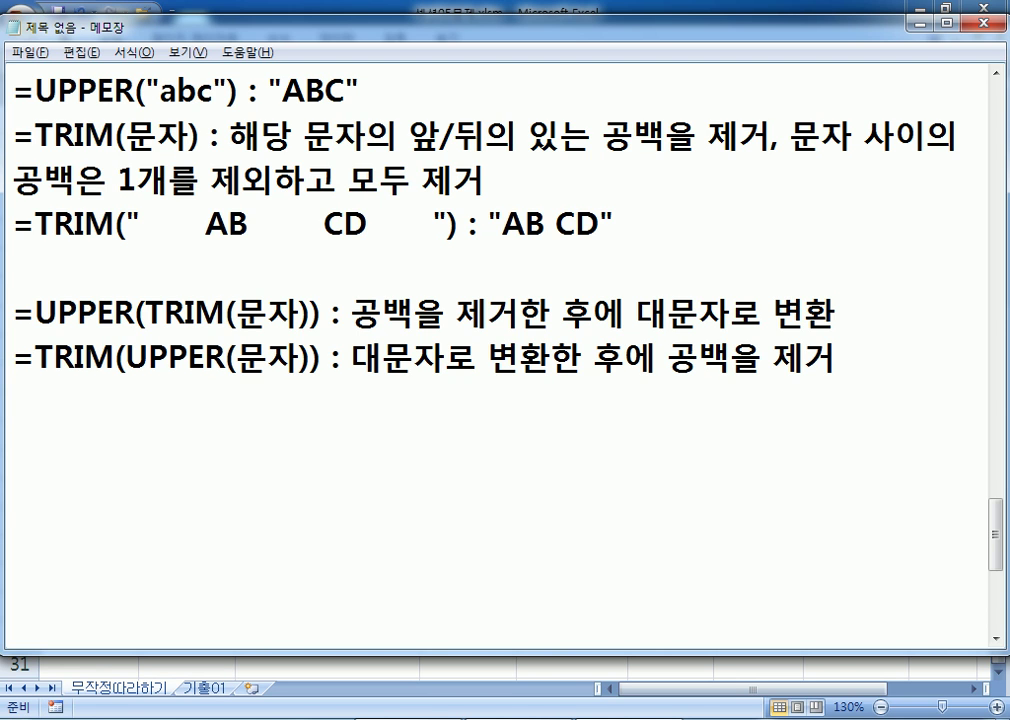
pyautogui.moveTo(174, 318); pyautogui.dragTo(310, 318)
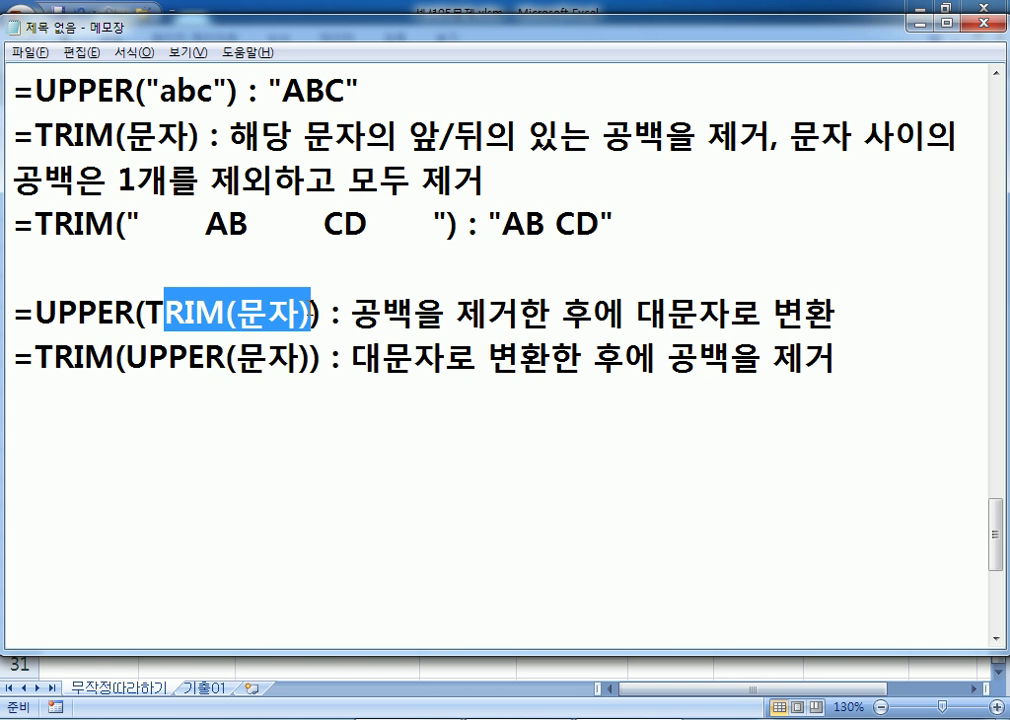
pyautogui.click(136, 315)
pyautogui.scroll(1, 127, 353)
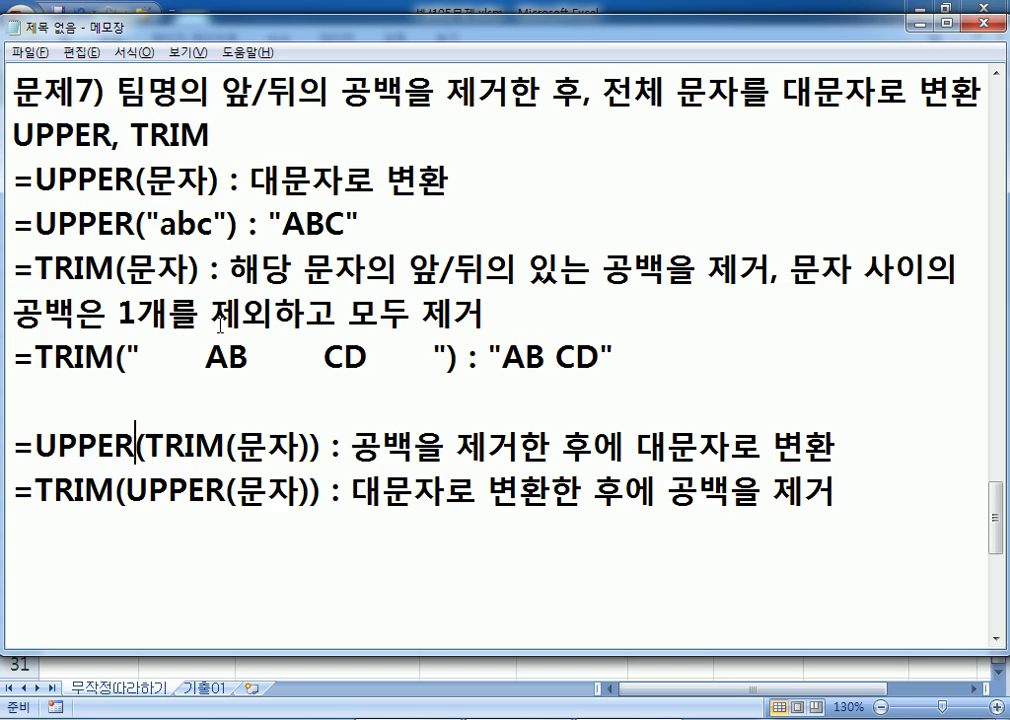
pyautogui.click(332, 93)
pyautogui.moveTo(335, 93); pyautogui.dragTo(472, 93)
pyautogui.click(786, 96)
pyautogui.scroll(-1, 255, 323)
pyautogui.moveTo(8, 305); pyautogui.dragTo(322, 305)
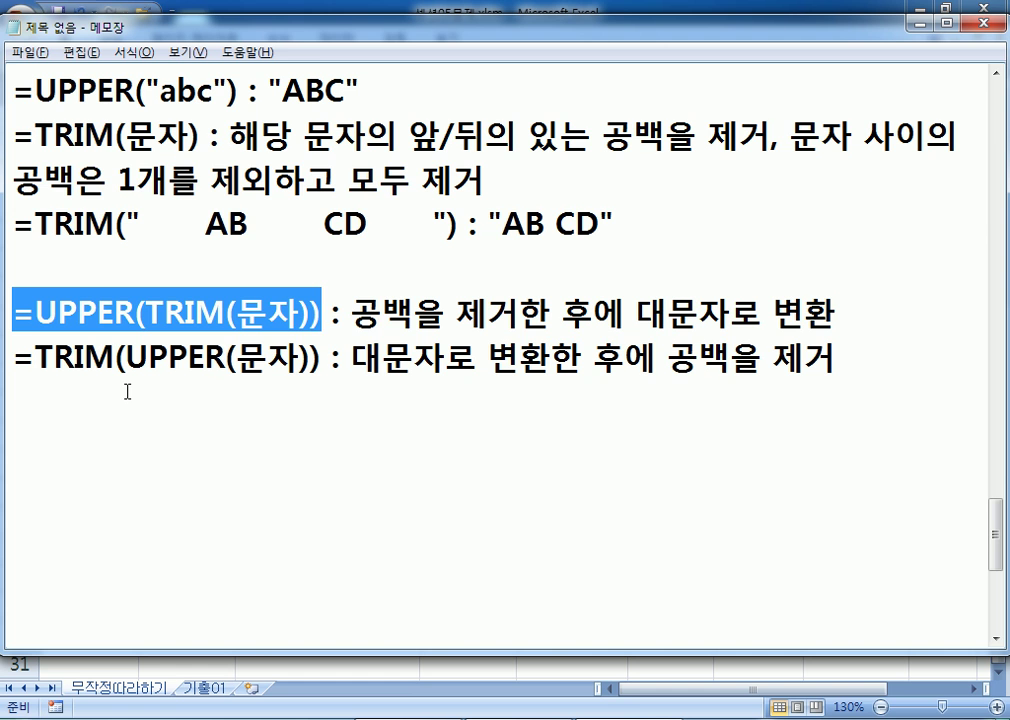
pyautogui.scroll(2, 128, 392)
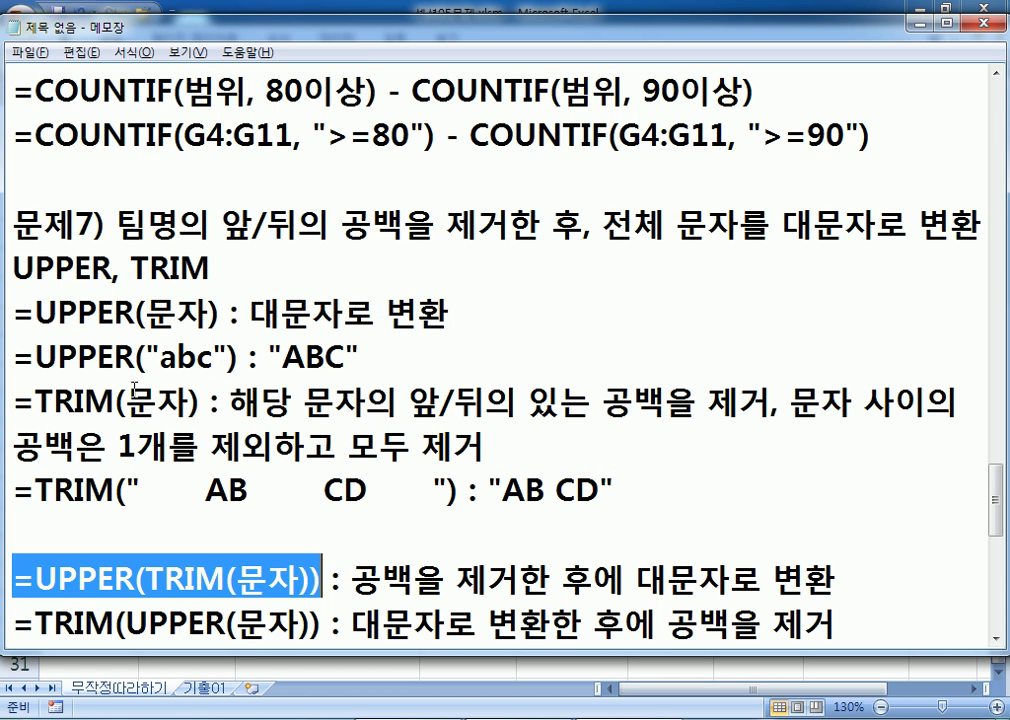
pyautogui.moveTo(116, 228); pyautogui.dragTo(584, 228)
pyautogui.scroll(-1, 569, 286)
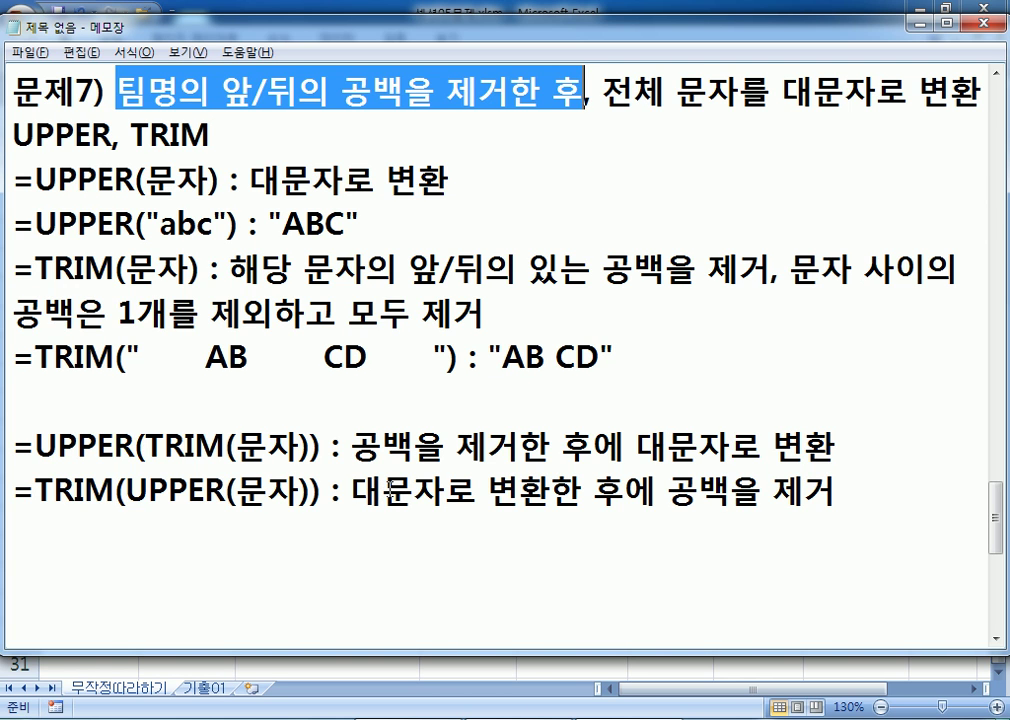
# In Excel, enter =UPPER(TRIM(B20)) in cell D20
pyautogui.click(185, 532)
pyautogui.hotkey('alt', 'Tab')
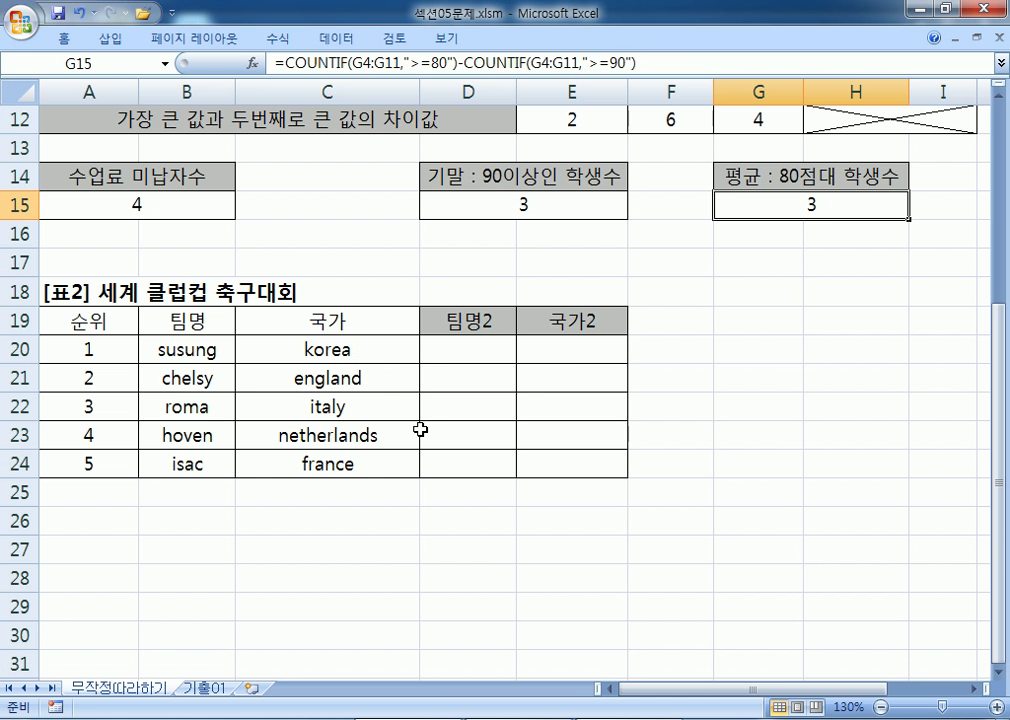
pyautogui.click(462, 353)
pyautogui.write('=')
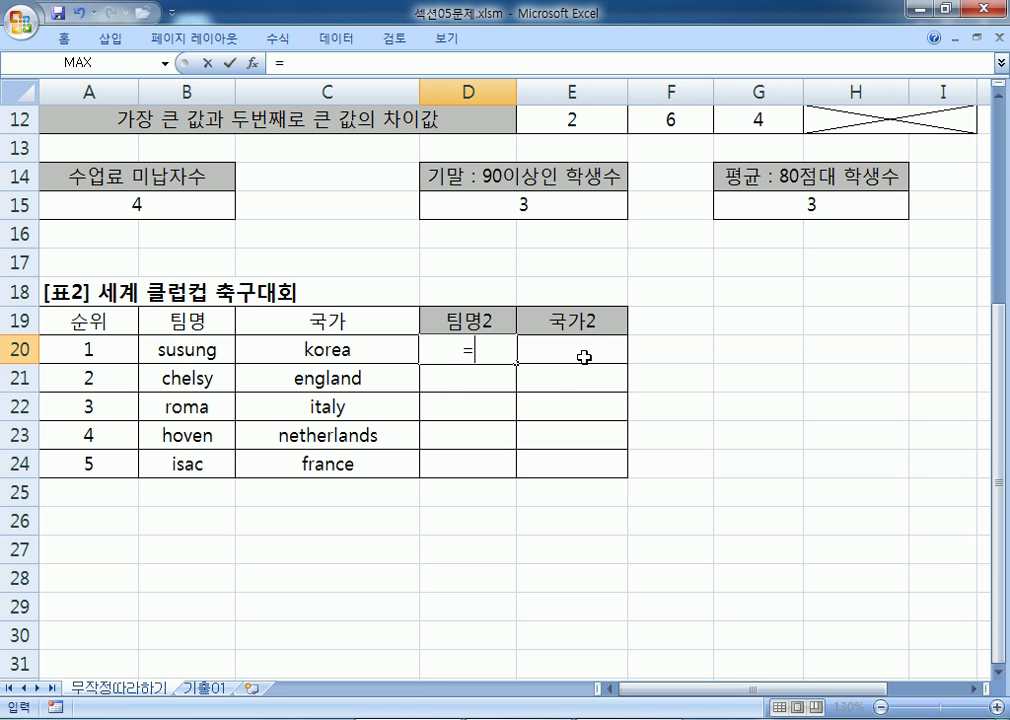
pyautogui.write('UOP')
pyautogui.press('BackSpace')
pyautogui.press('BackSpace')
pyautogui.write('P')
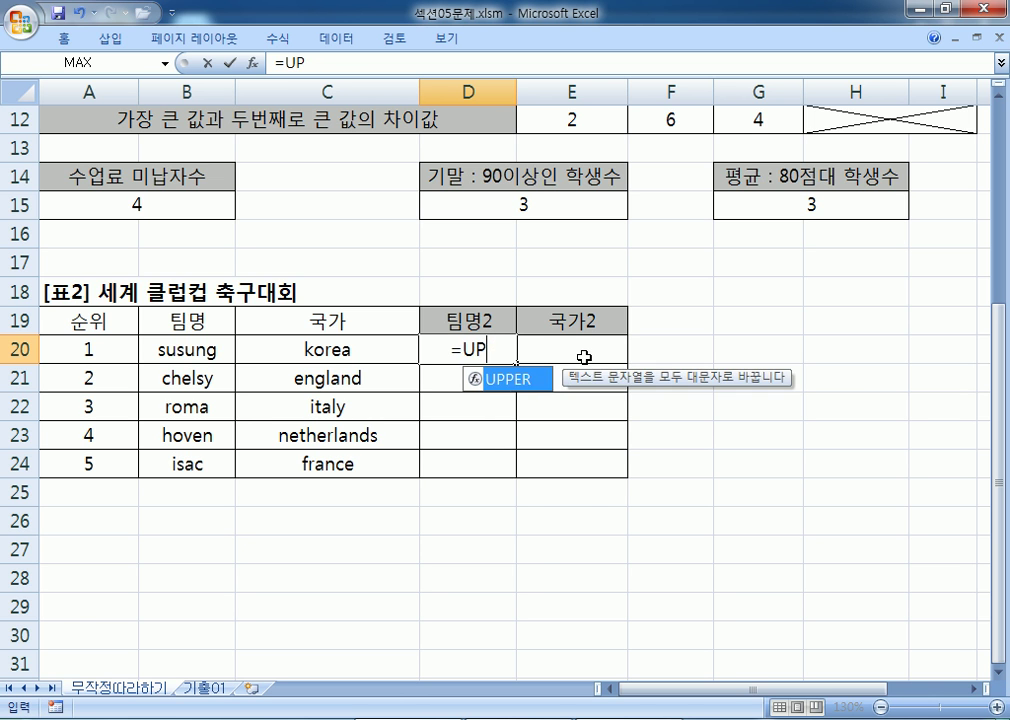
pyautogui.press('Tab')
pyautogui.write('TRI')
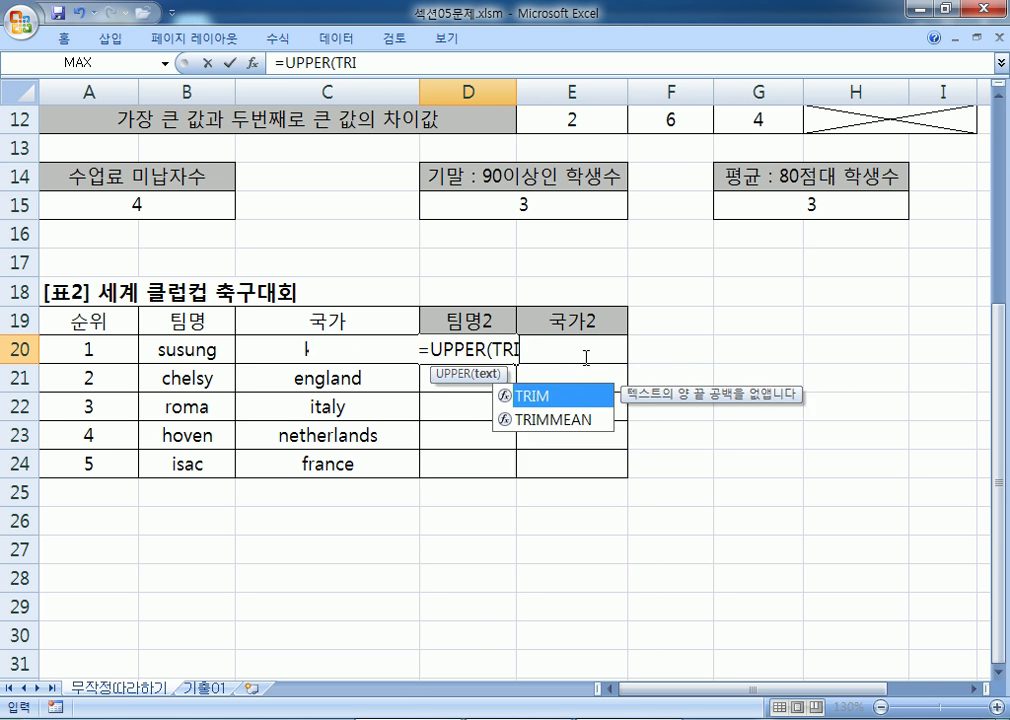
pyautogui.press('Tab')
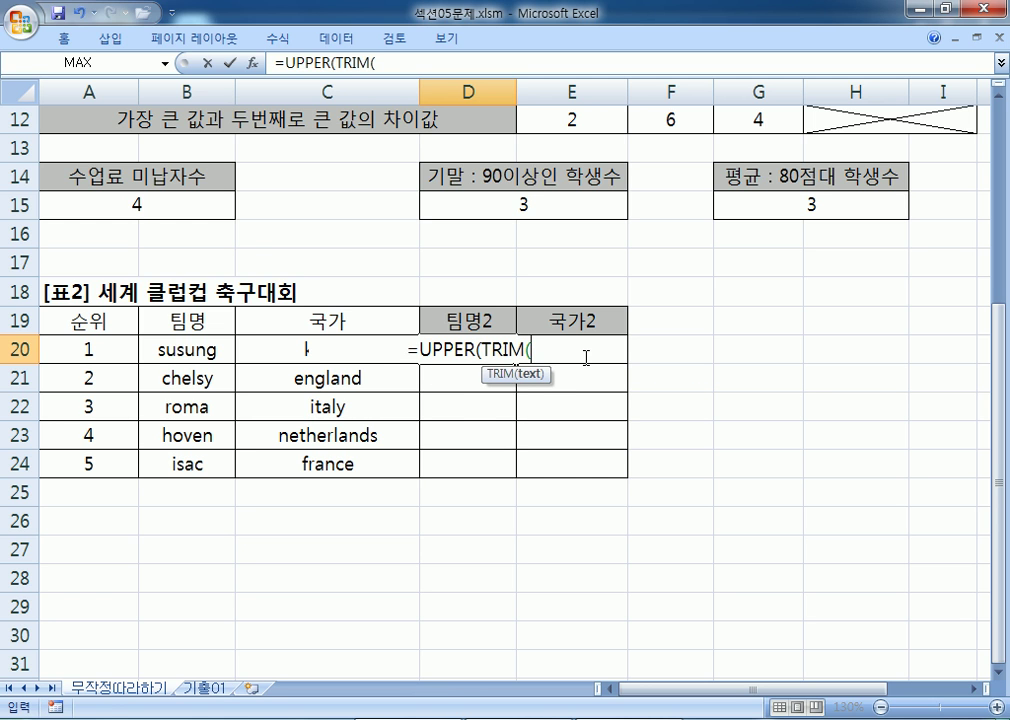
pyautogui.click(185, 347)
pyautogui.write('))')
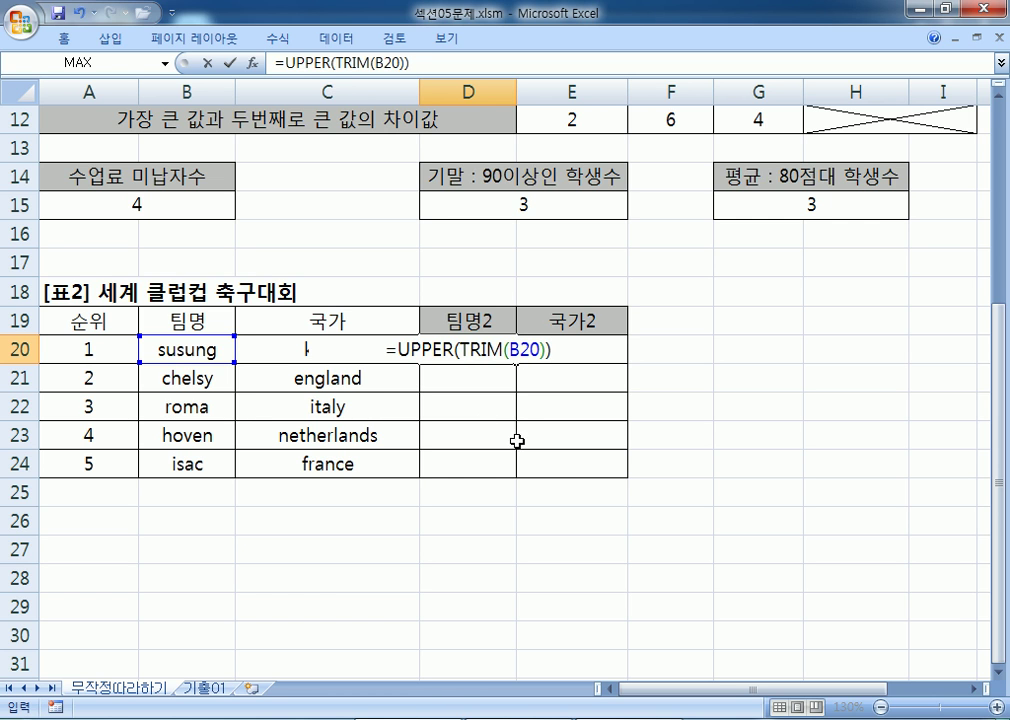
pyautogui.moveTo(458, 349); pyautogui.dragTo(549, 350)
pyautogui.click(548, 350)
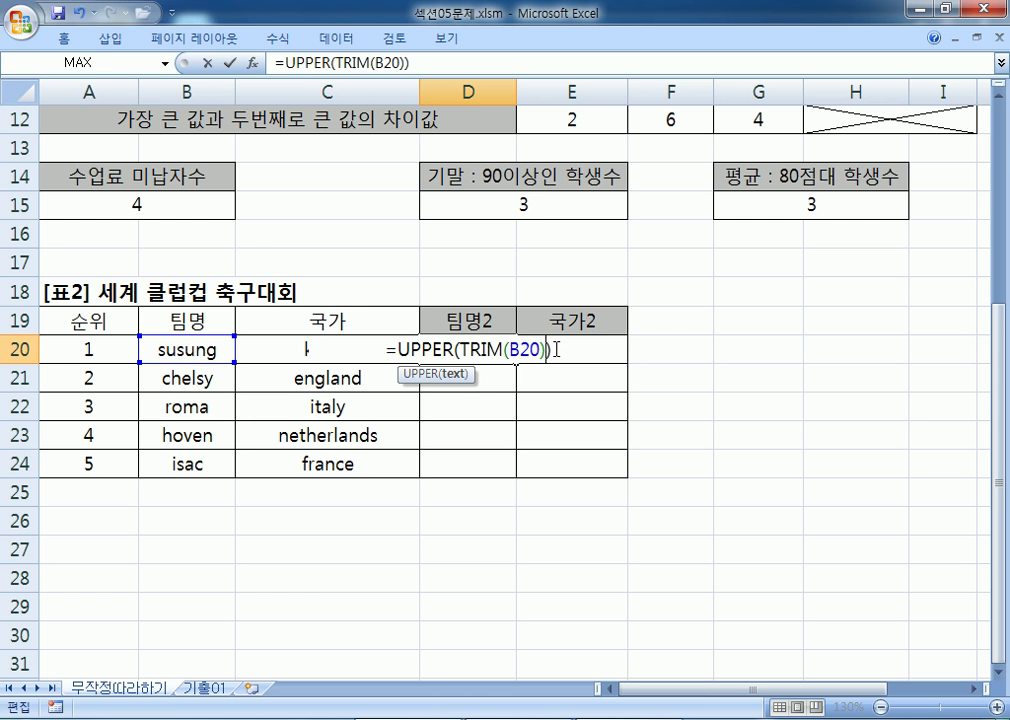
pyautogui.press('Return')
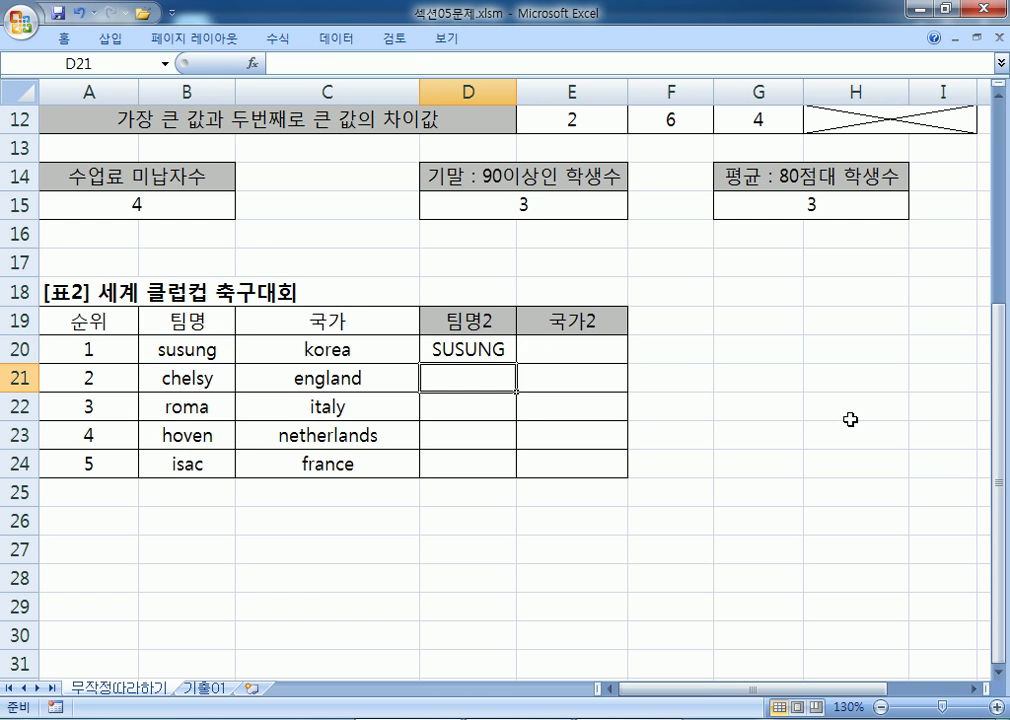
# Fill the D20 formula down through D24
pyautogui.click(495, 352)
pyautogui.click(520, 362)
pyautogui.click(507, 354)
pyautogui.moveTo(516, 364); pyautogui.dragTo(512, 470)
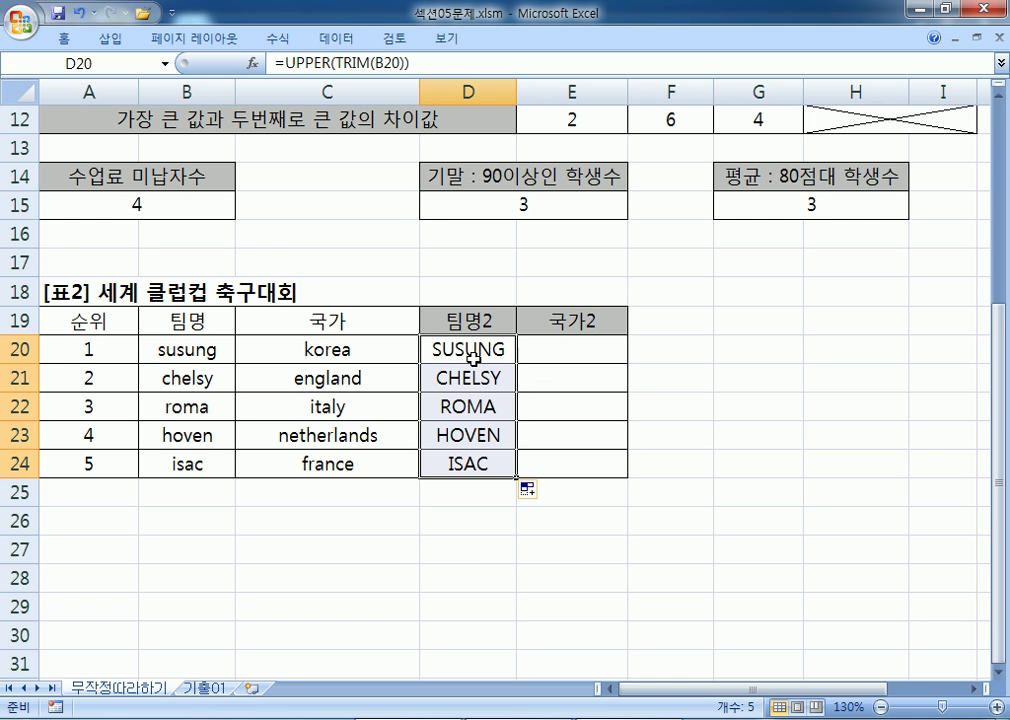
pyautogui.moveTo(423, 62); pyautogui.dragTo(274, 62)
pyautogui.hotkey('ctrl', 'c')
# Paste =UPPER(TRIM(B20)) into the Notepad notes and highlight its B20, TRIM and UPPER parts
pyautogui.hotkey('alt', 'Tab')
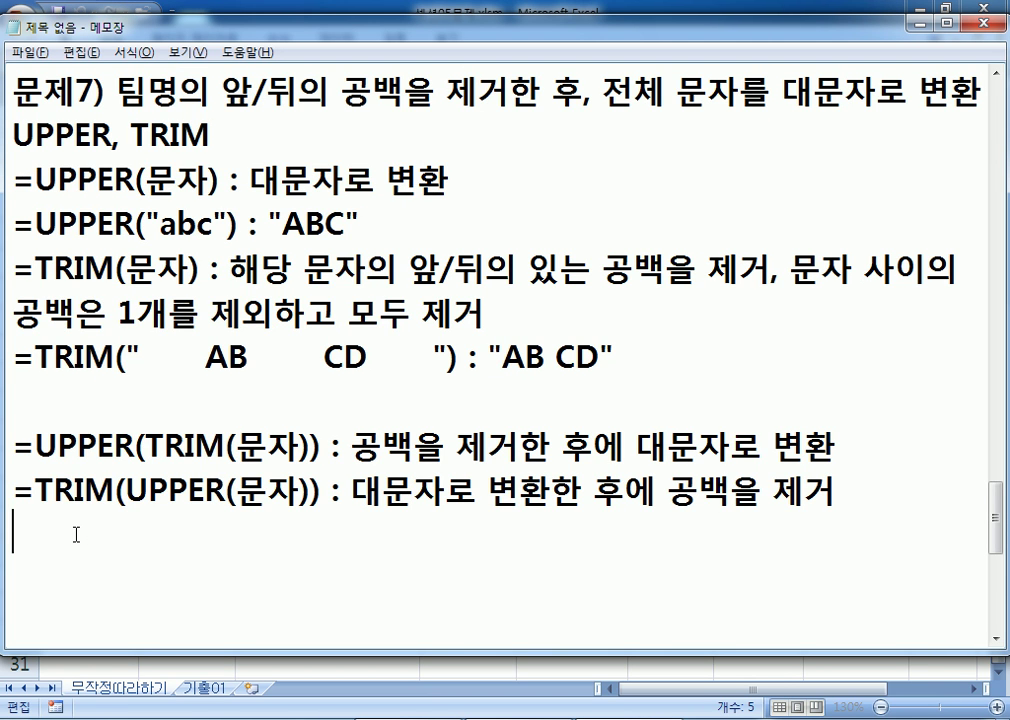
pyautogui.hotkey('ctrl', 'v')
pyautogui.scroll(-2, 303, 463)
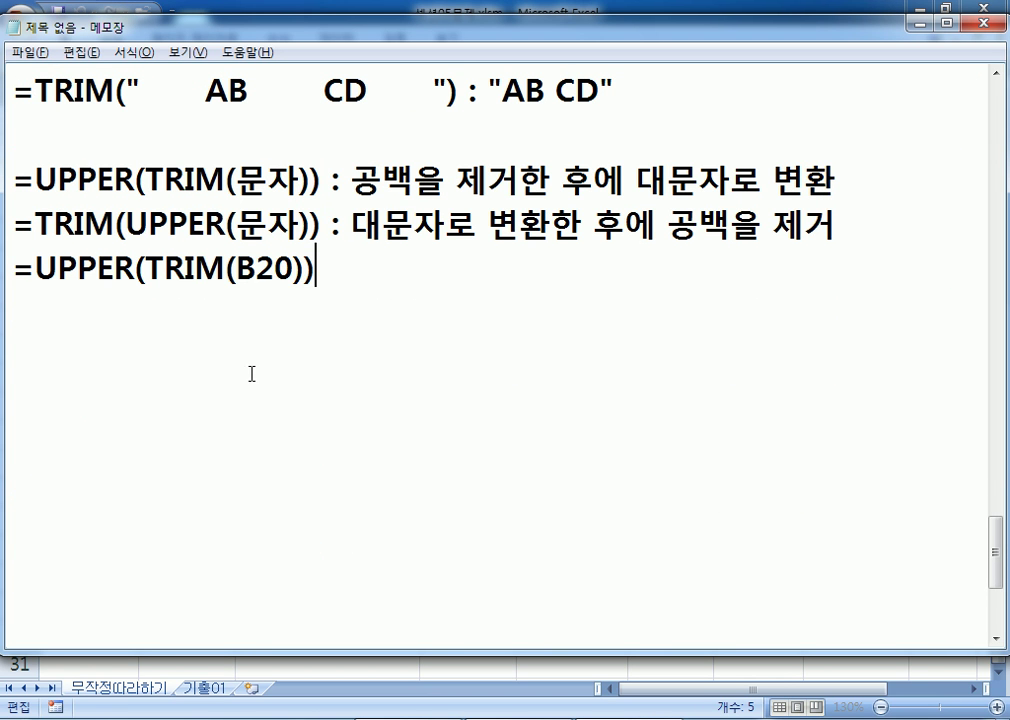
pyautogui.moveTo(236, 268); pyautogui.dragTo(294, 268)
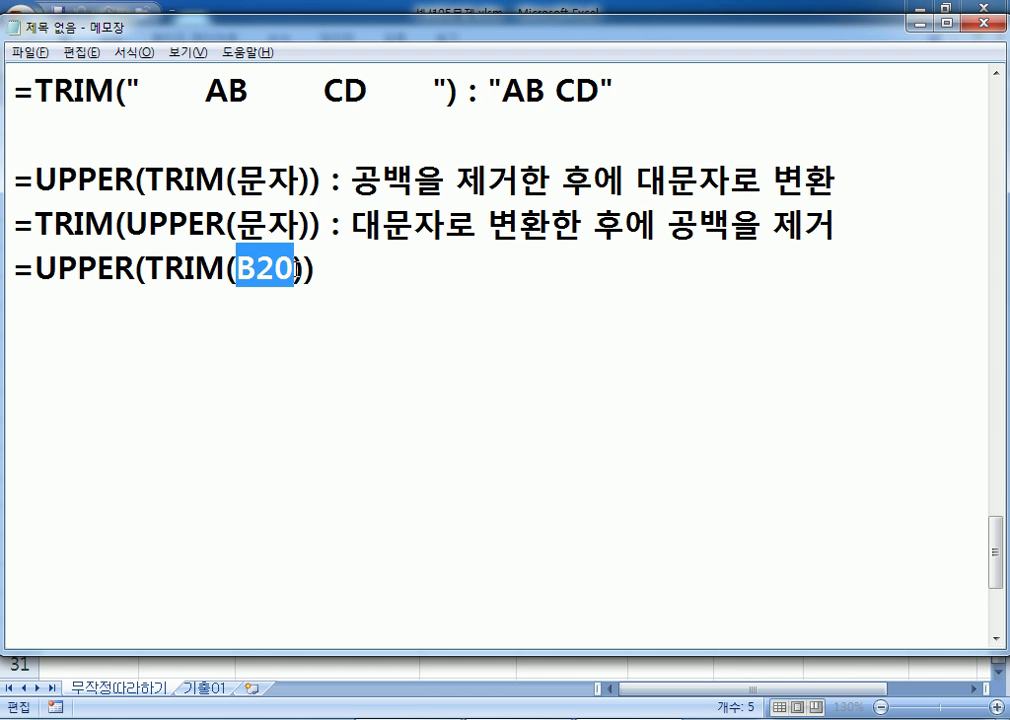
pyautogui.doubleClick(148, 268)
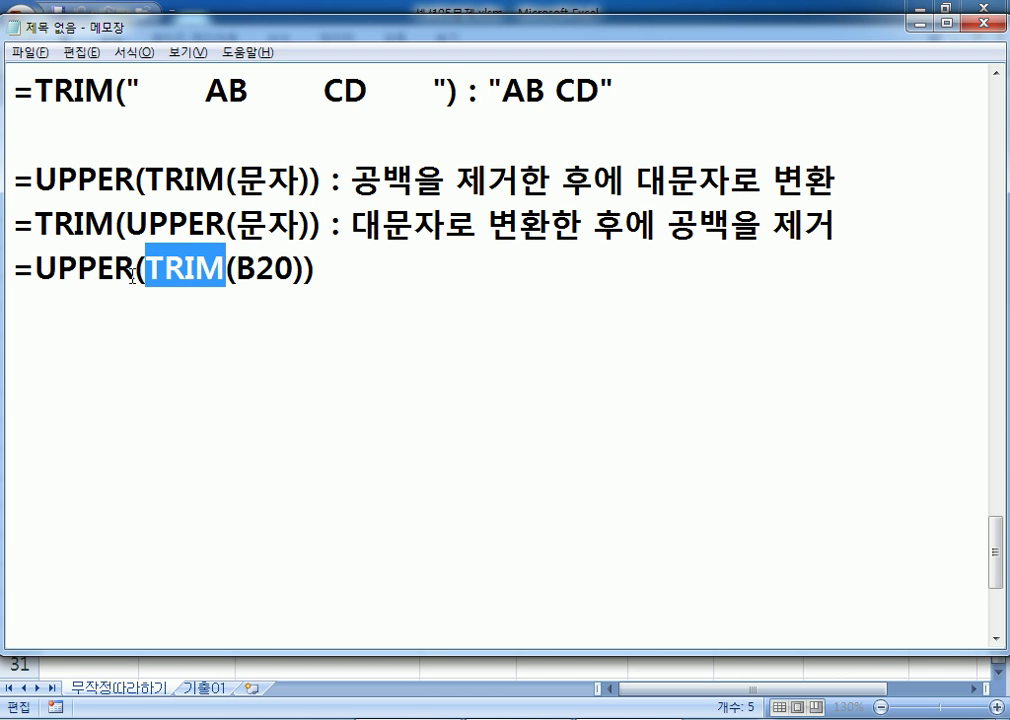
pyautogui.moveTo(132, 276); pyautogui.dragTo(57, 276)
pyautogui.click(410, 278)
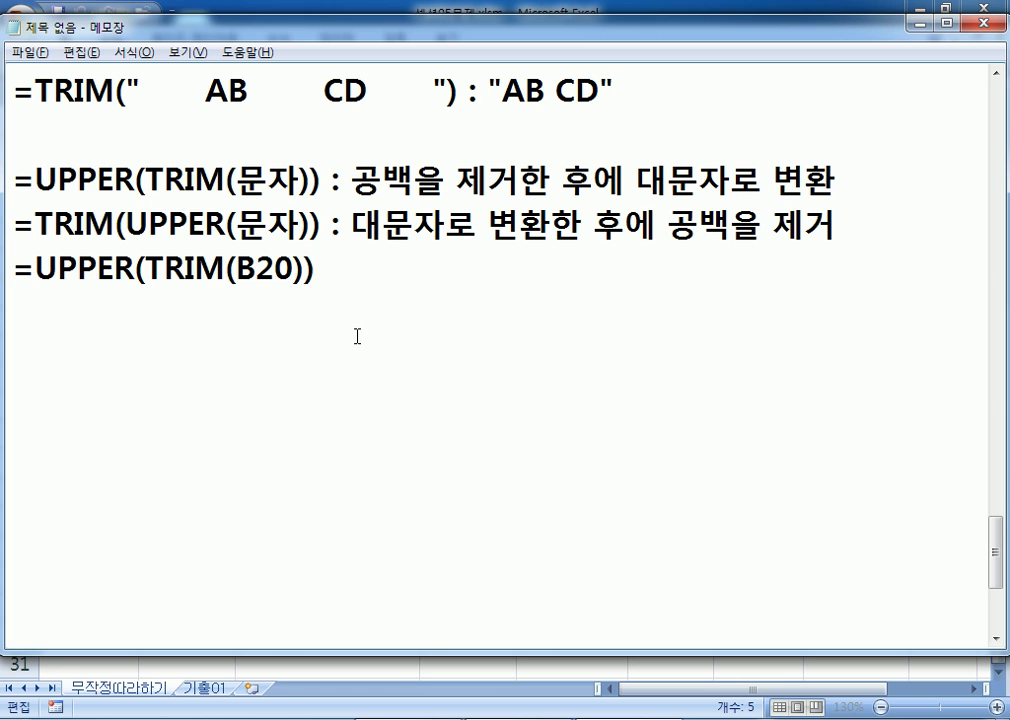
# Write '문제8) 국가에 대하여 첫 문자를 대문자로 변환' and 'PROPER, UPPER, LOWER 중에서 선택' below it
pyautogui.press('Return')
pyautogui.press('Return')
pyautogui.write('문제8) 국가에 대하여 처첫 문자를 댐')
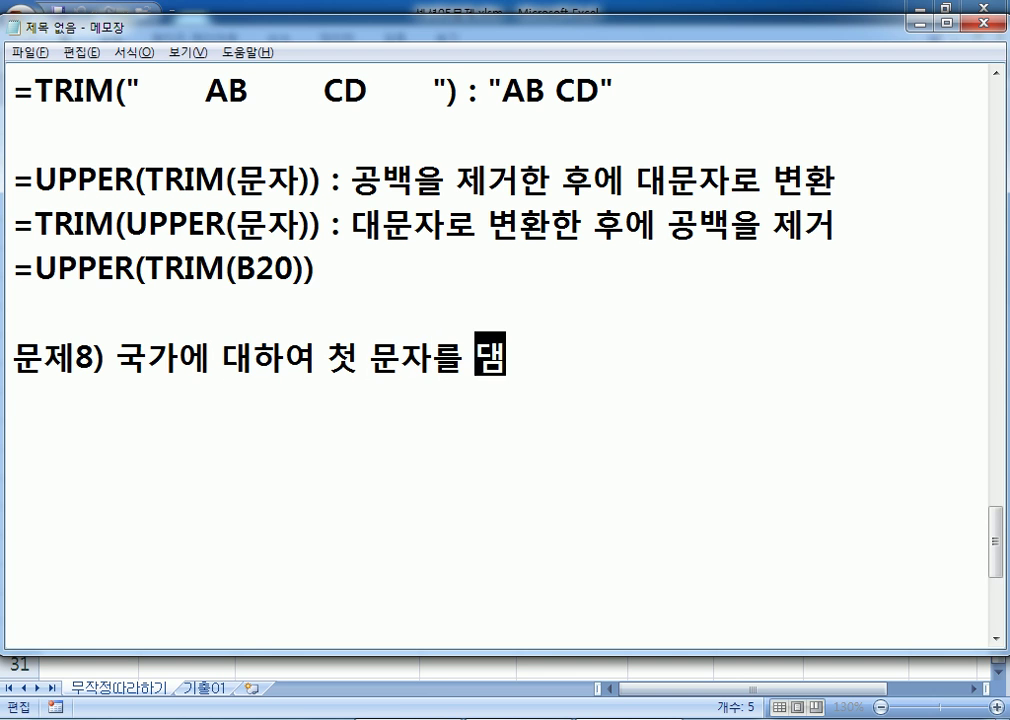
pyautogui.write('문자로 변환')
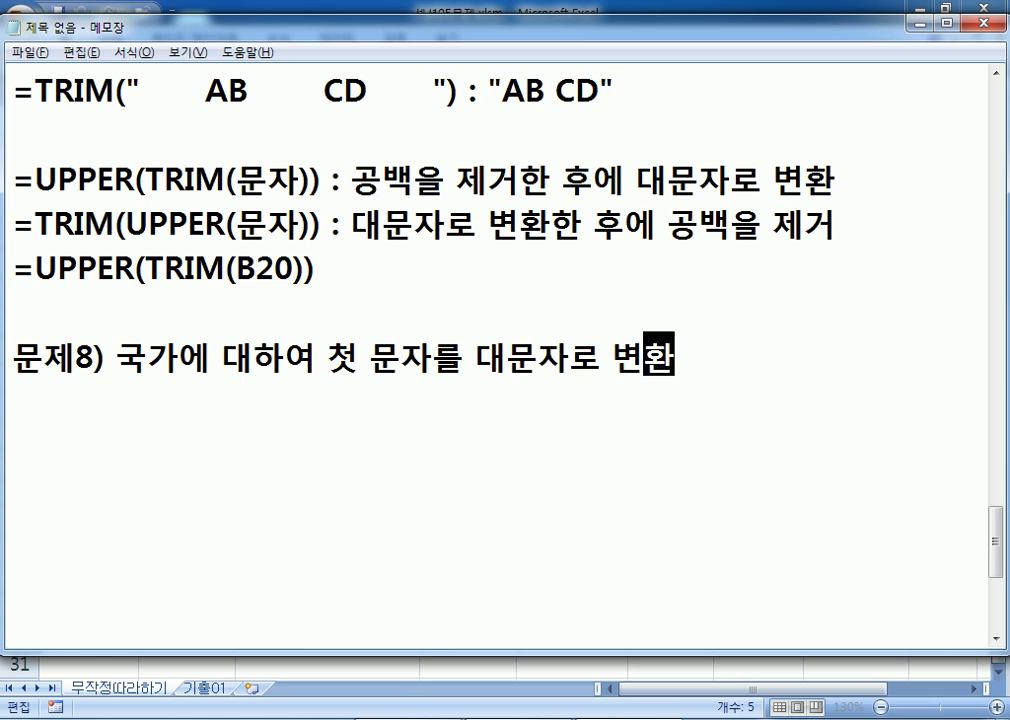
pyautogui.press('Return')
pyautogui.write('PROPER, UPPER, L')
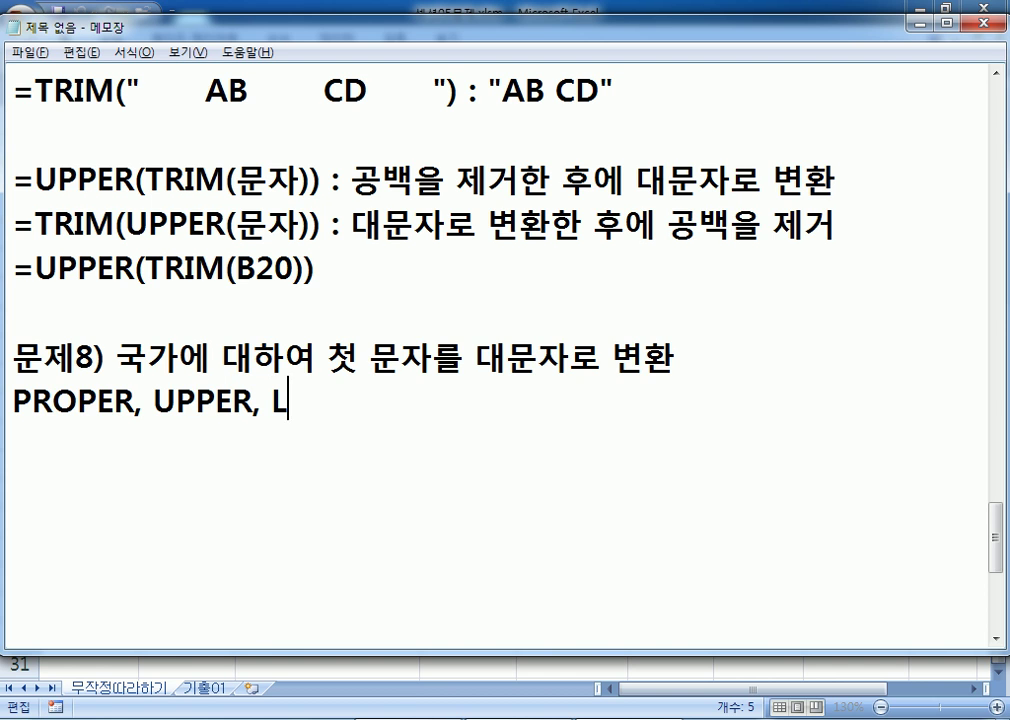
pyautogui.write('OWER ㅈ중에서 선ㅌ택')
pyautogui.press('Return')
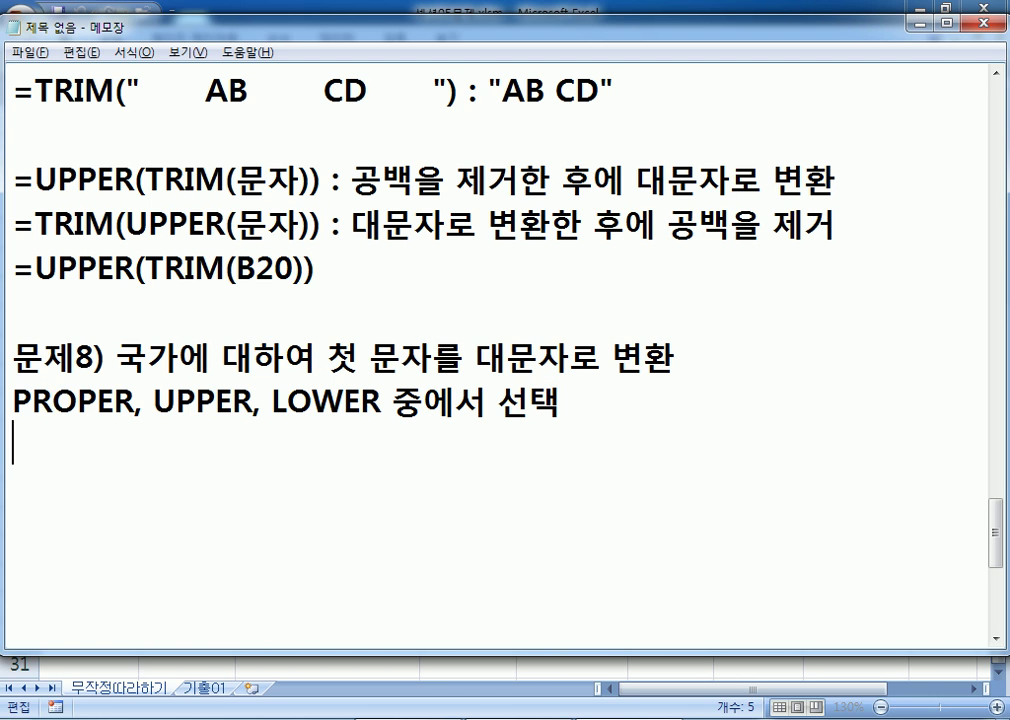
pyautogui.click(155, 400)
pyautogui.moveTo(155, 400); pyautogui.dragTo(381, 402)
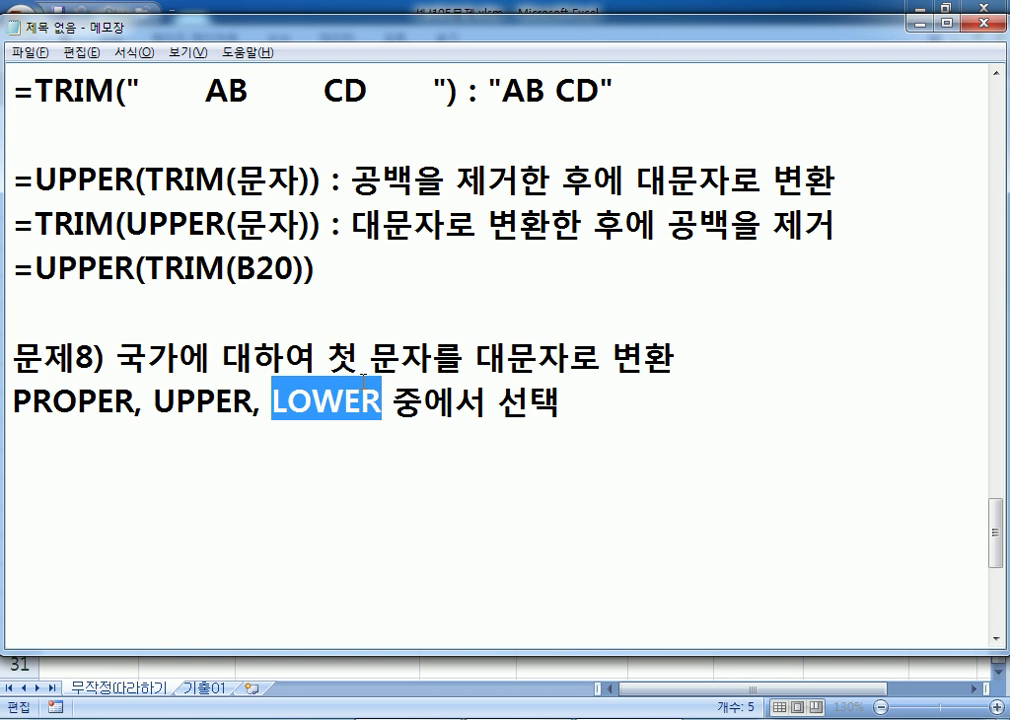
pyautogui.moveTo(134, 402); pyautogui.dragTo(20, 396)
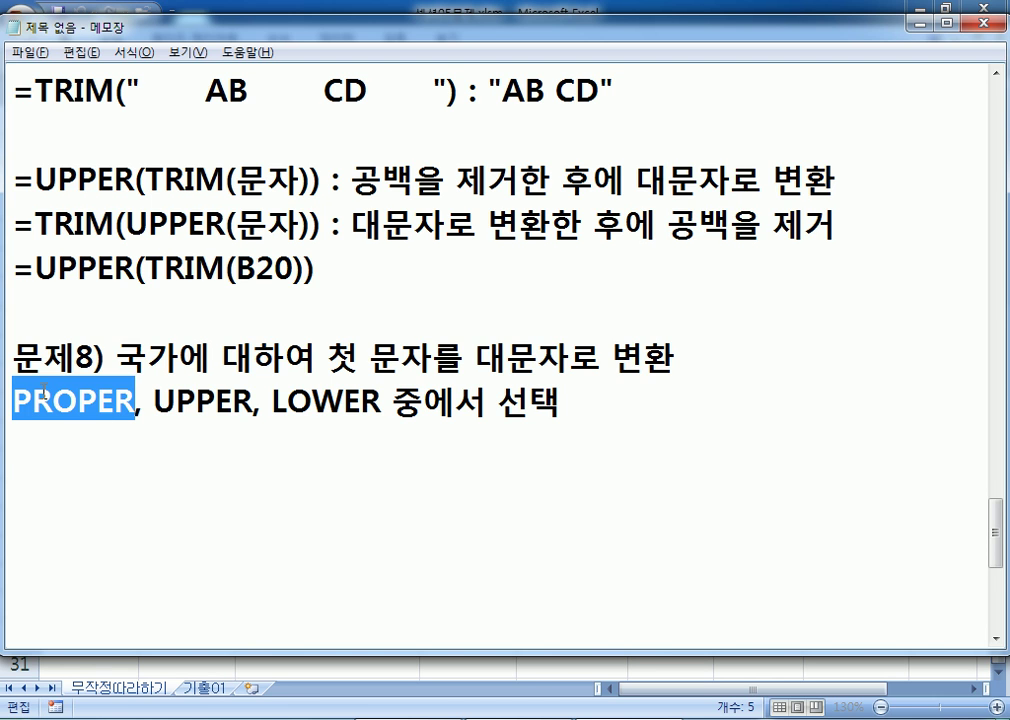
# Write '=PROPER(문자) : 문장에서 단어의 첫글자를 대문자로 변환' on its own line
pyautogui.click(128, 440)
pyautogui.press('BackSpace')
pyautogui.write('=')
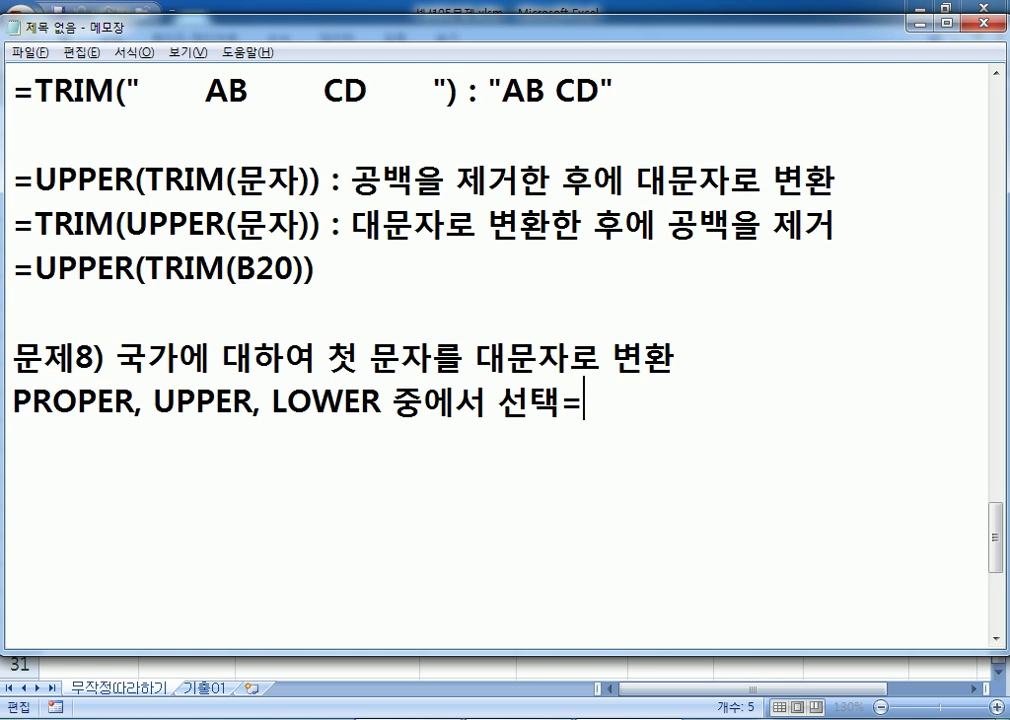
pyautogui.press('BackSpace')
pyautogui.press('Return')
pyautogui.write('=PROPE')
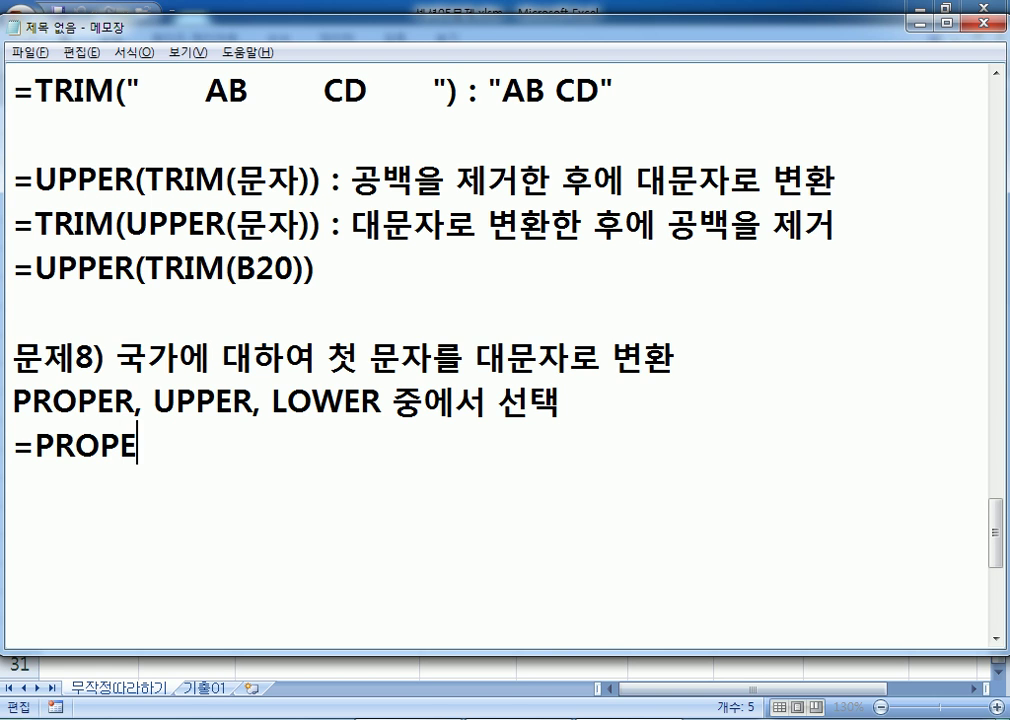
pyautogui.write('R(문자')
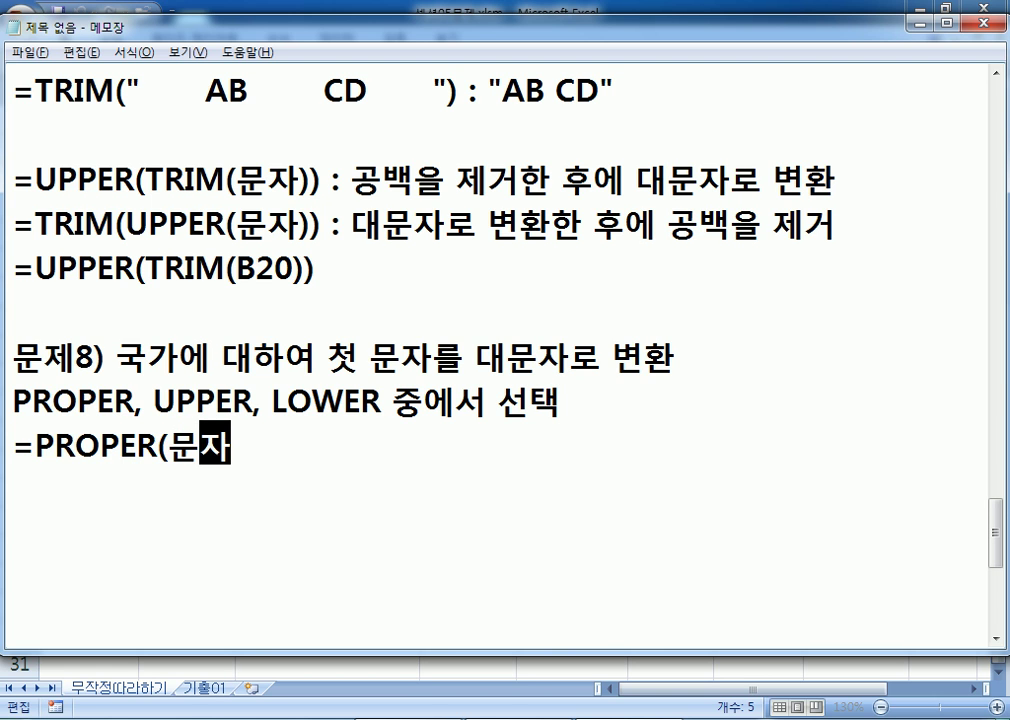
pyautogui.write(') :')
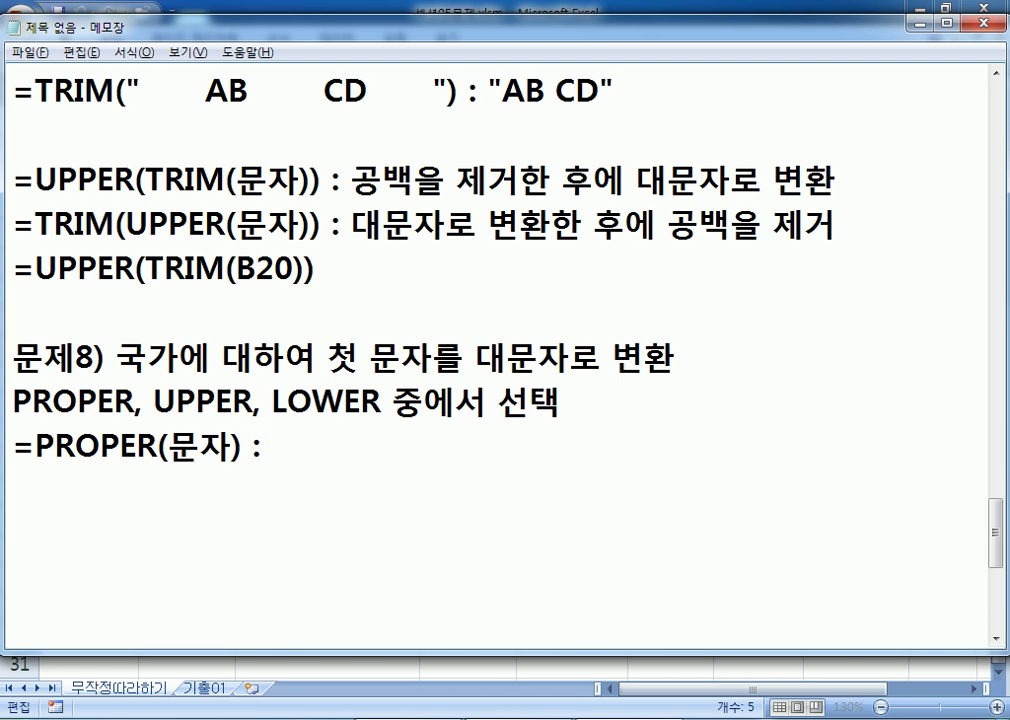
pyautogui.write('ㅇ')
pyautogui.press('BackSpace')
pyautogui.press('BackSpace')
pyautogui.write('문장에')
pyautogui.write('서 단어의 첫')
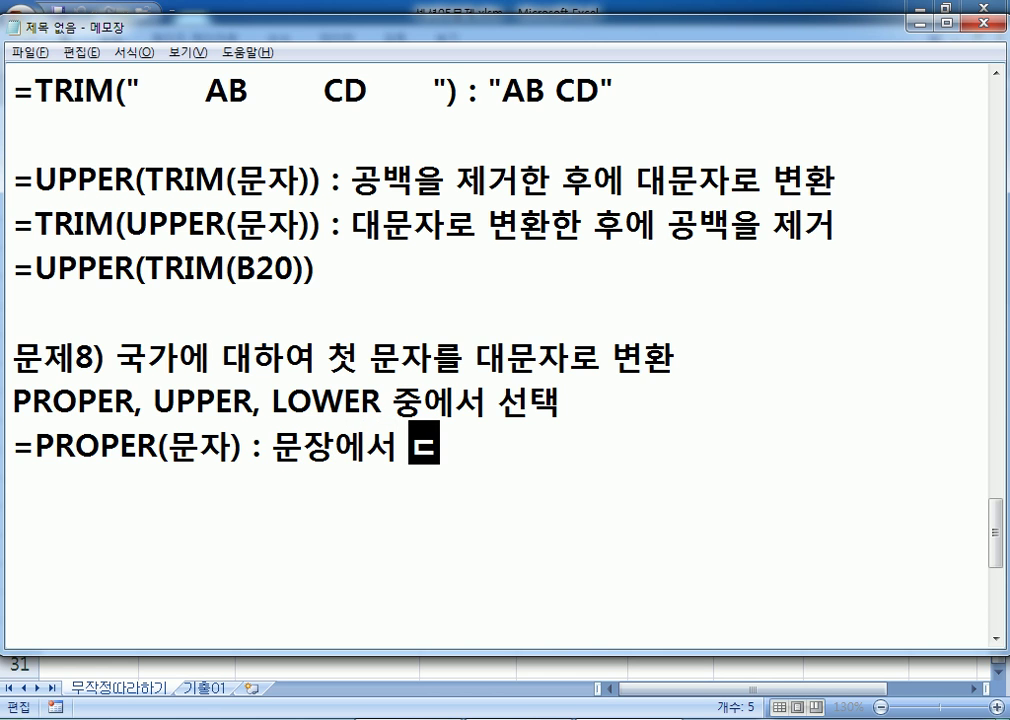
pyautogui.write('글')
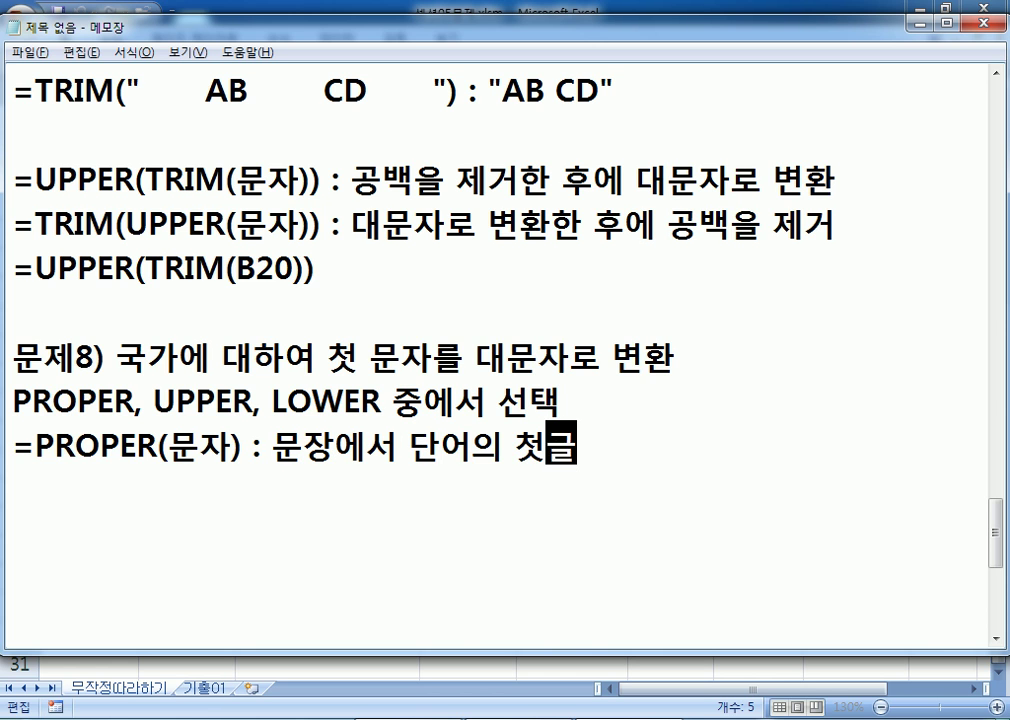
pyautogui.write('자를 대문자로 변환')
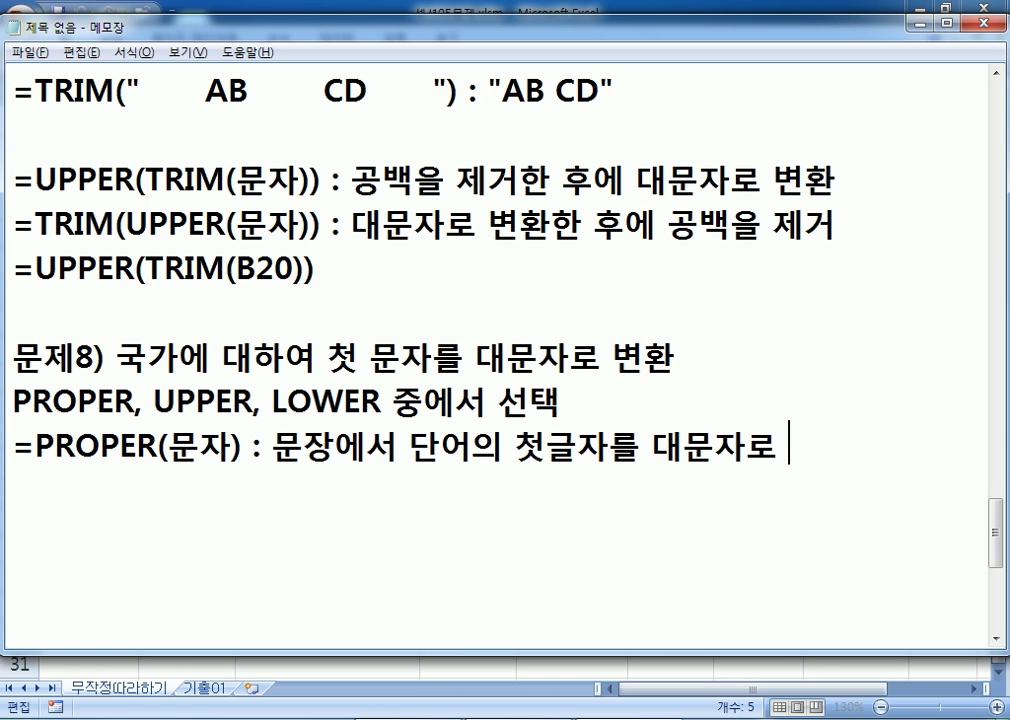
pyautogui.press('Return')
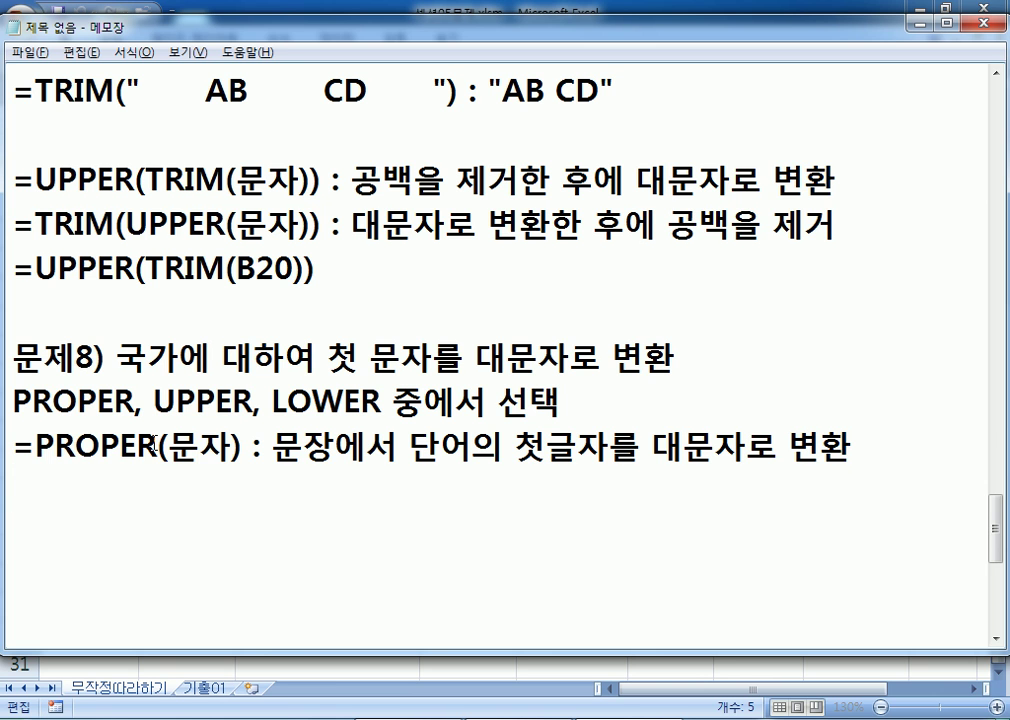
pyautogui.hotkey('alt', 'Tab')
# In Excel, enter =PROPER(C20) in cell E20
pyautogui.click(545, 342)
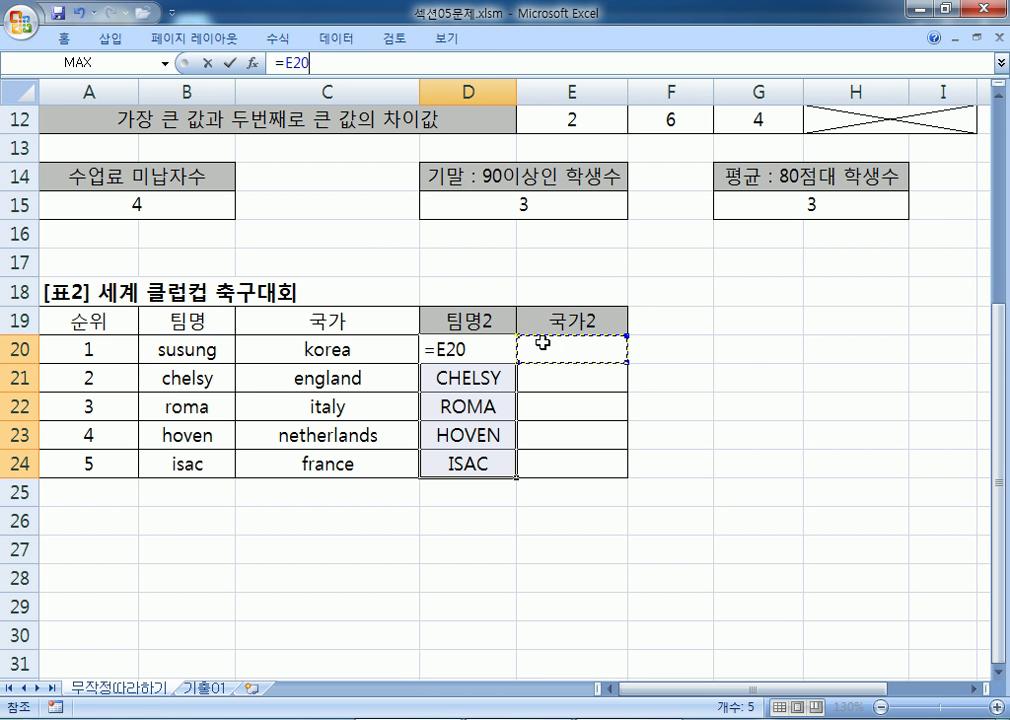
pyautogui.press('Escape')
pyautogui.click(542, 343)
pyautogui.write('=')
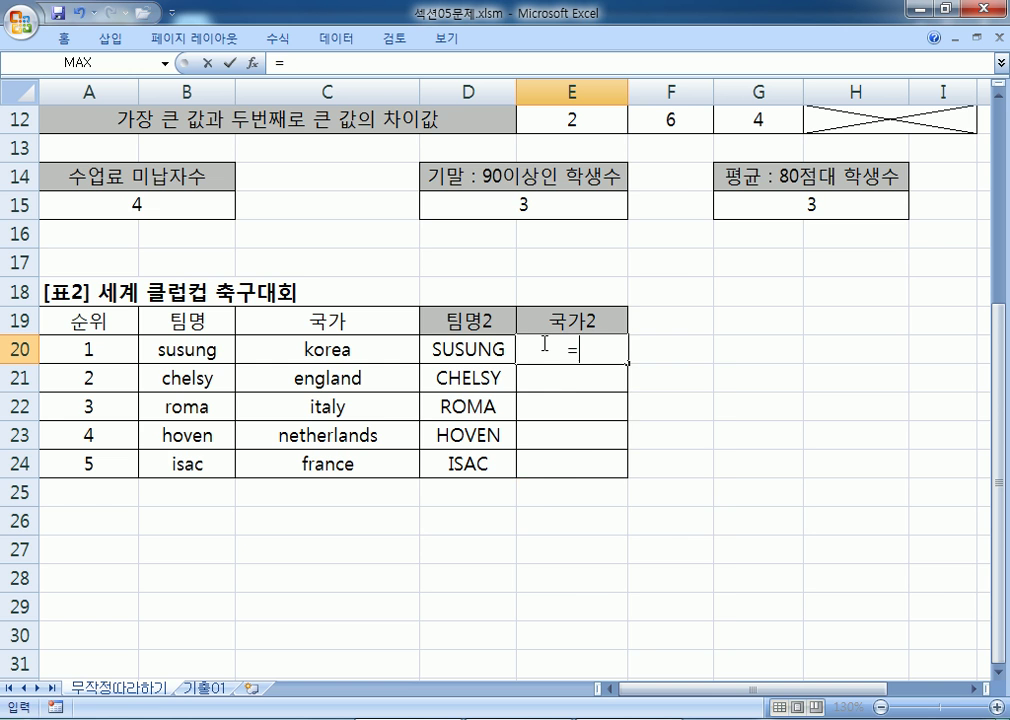
pyautogui.write('PRO')
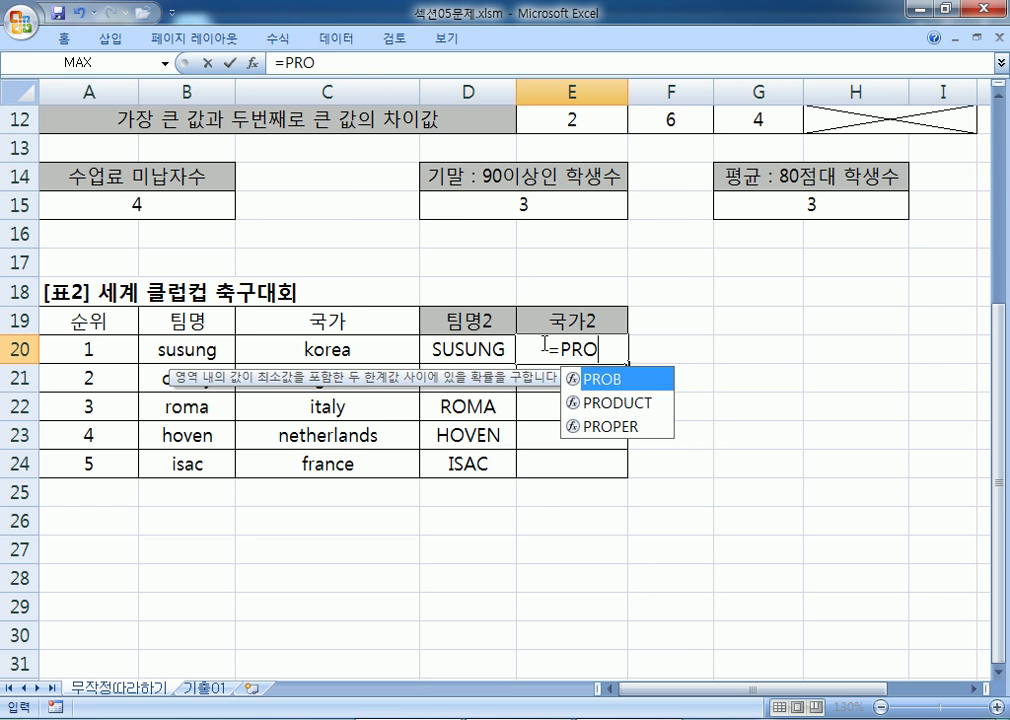
pyautogui.press('Down')
pyautogui.press('Down')
pyautogui.press('Tab')
pyautogui.click(369, 353)
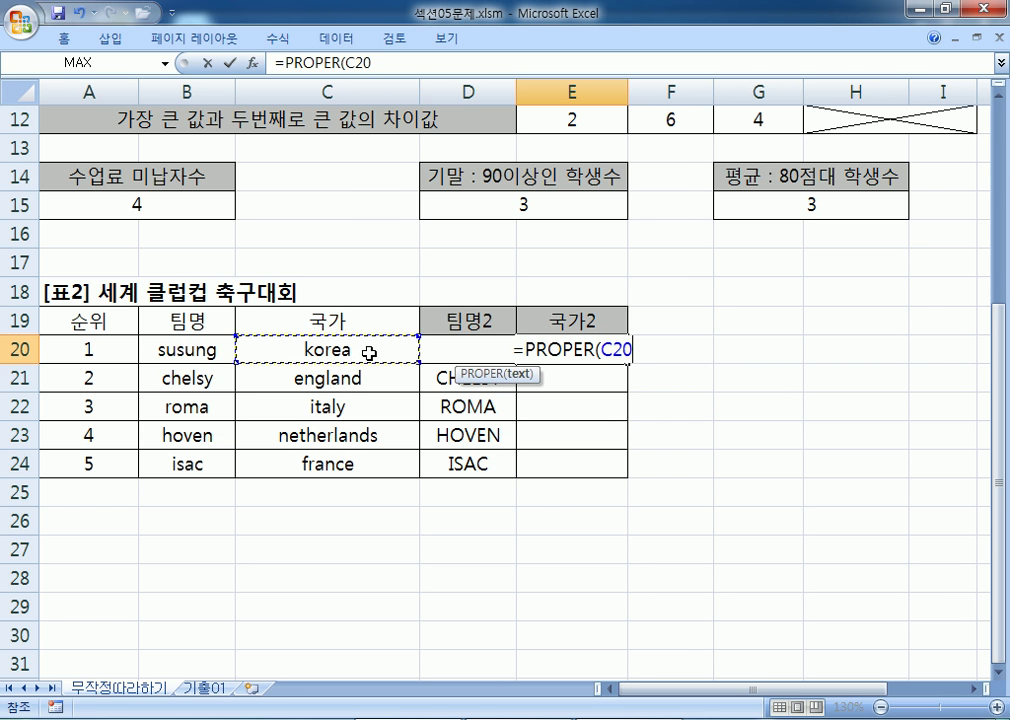
pyautogui.write(')')
pyautogui.press('Return')
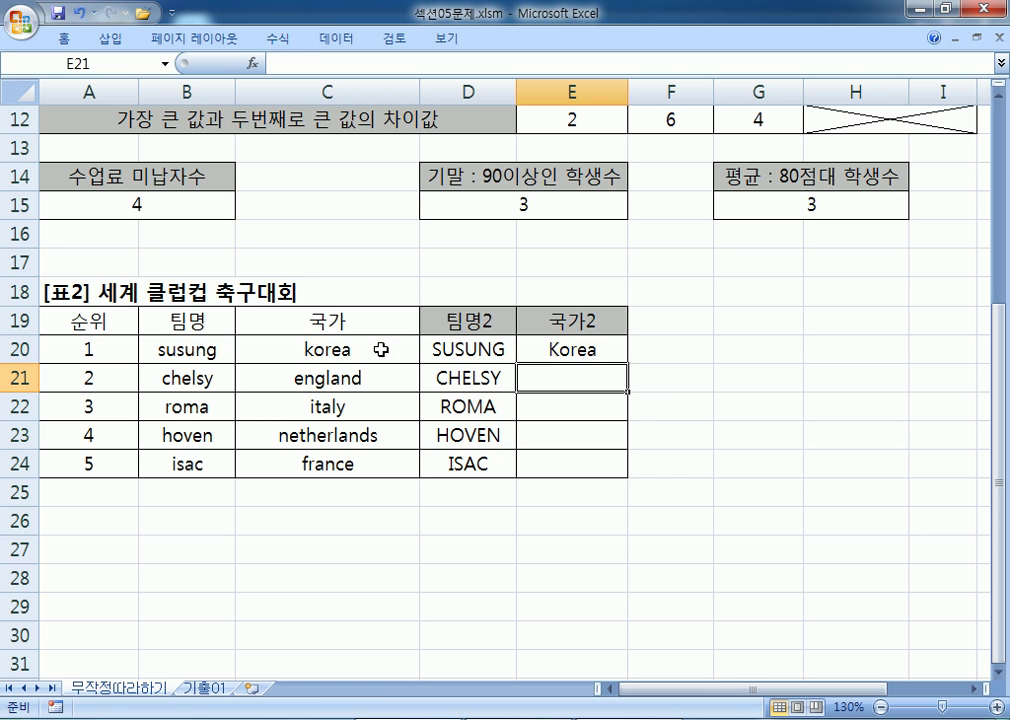
# Fill the PROPER formula down through E24 and switch to the 기출01 sheet
pyautogui.click(615, 350)
pyautogui.doubleClick(627, 364)
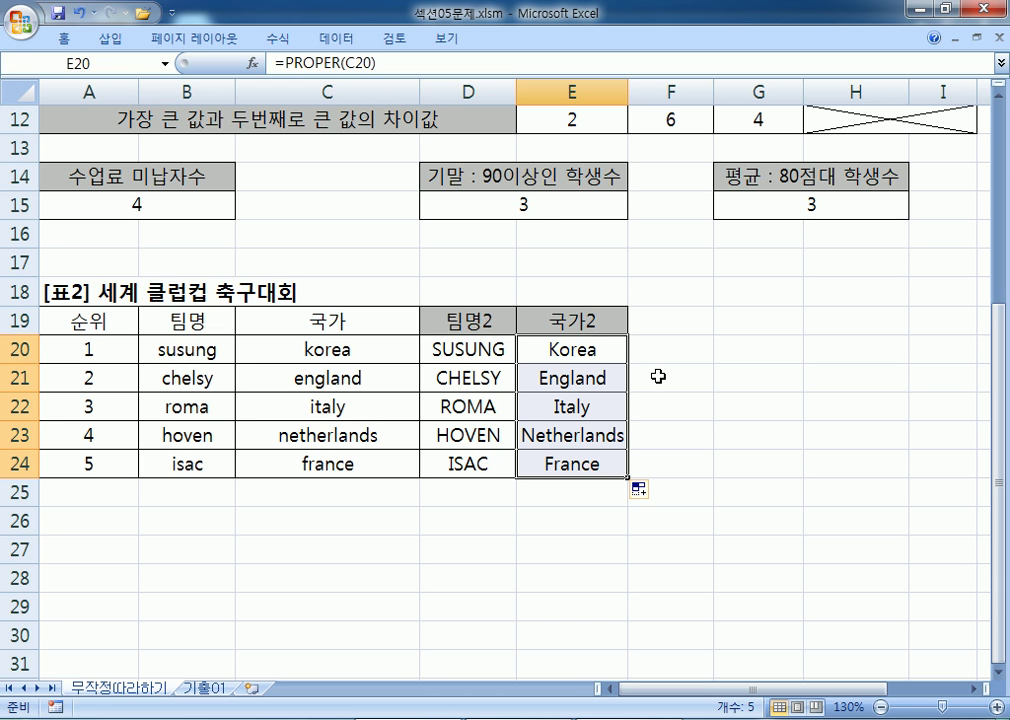
pyautogui.click(193, 692)
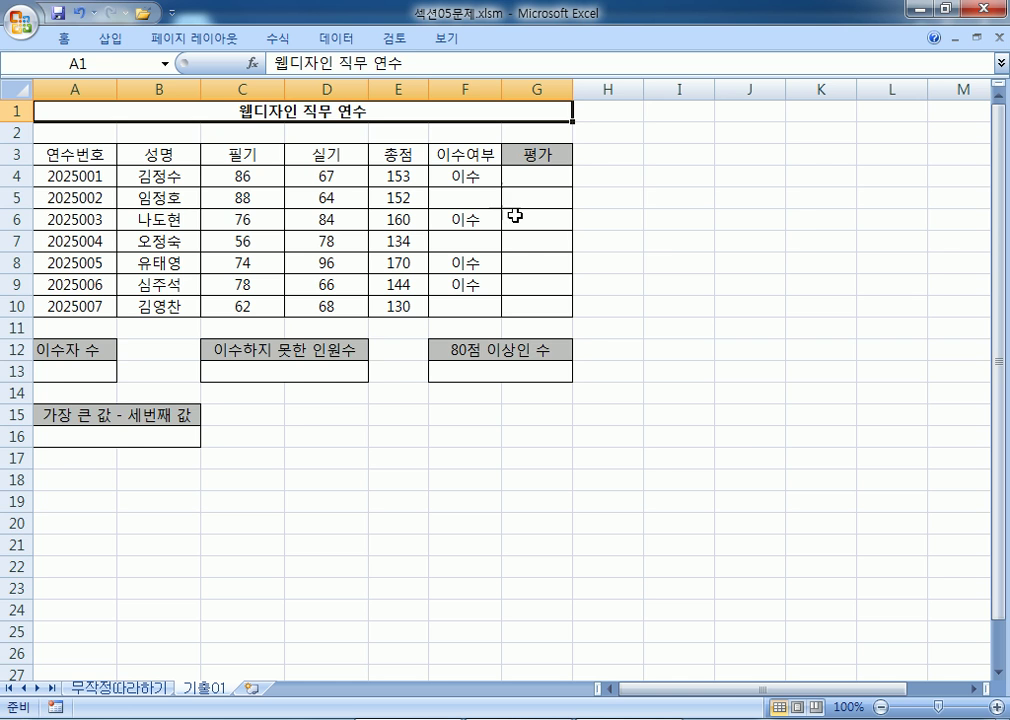
pyautogui.hotkey('alt', 'Tab')
pyautogui.scroll(-3, 408, 402)
pyautogui.scroll(1, 381, 398)
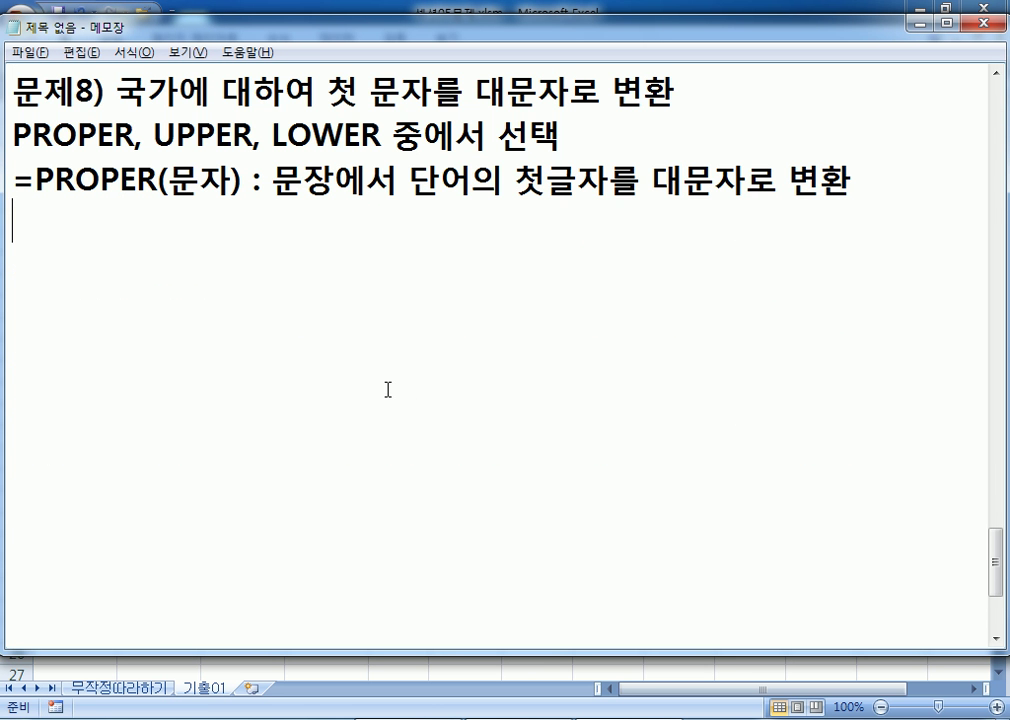
# Type the note '문제1) 총점을 기준으로 평가를 계산하여 표시'
pyautogui.press('Return')
pyautogui.write('묹제1')
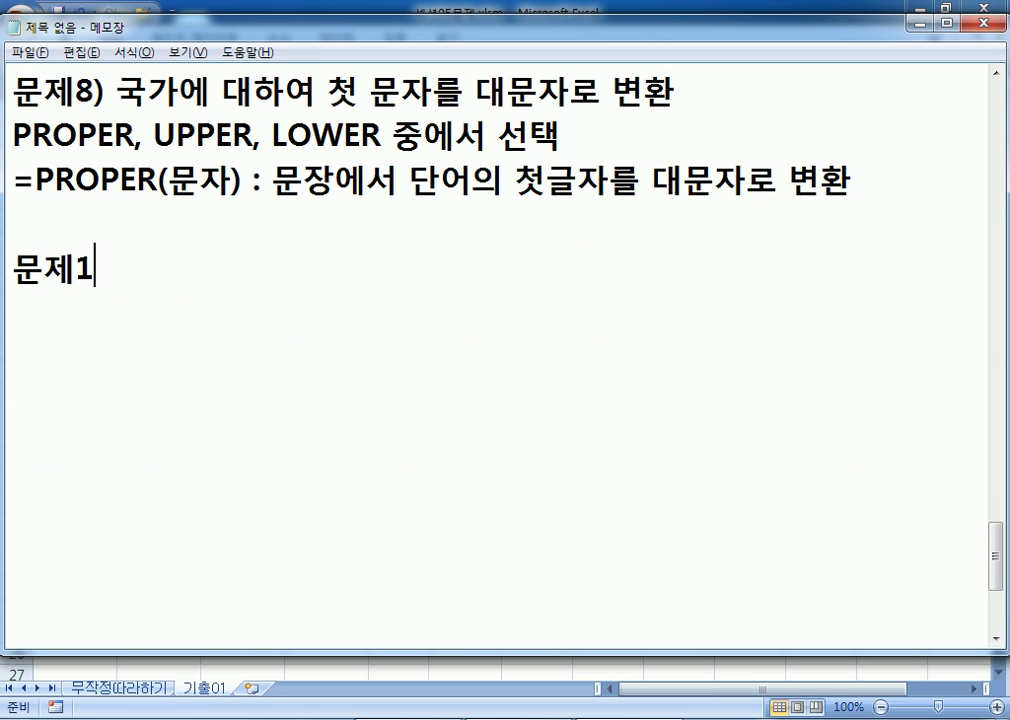
pyautogui.write(') 총')
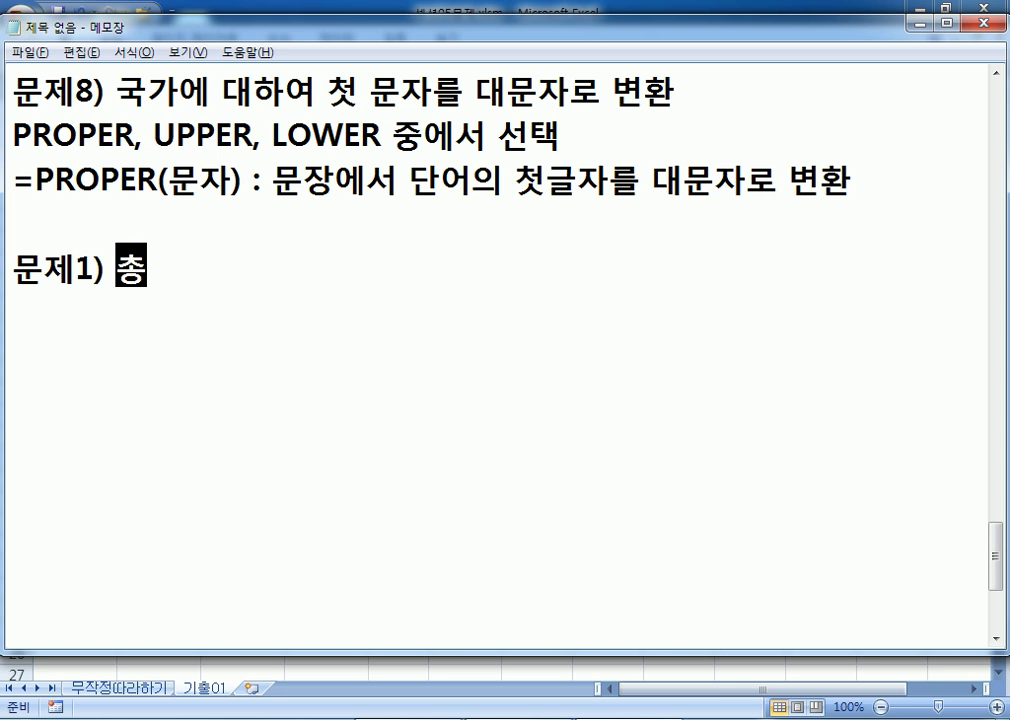
pyautogui.write('점을 기눈으')
pyautogui.press('BackSpace')
pyautogui.press('BackSpace')
pyautogui.press('BackSpace')
pyautogui.write('준으로 평가를 ㄱ')
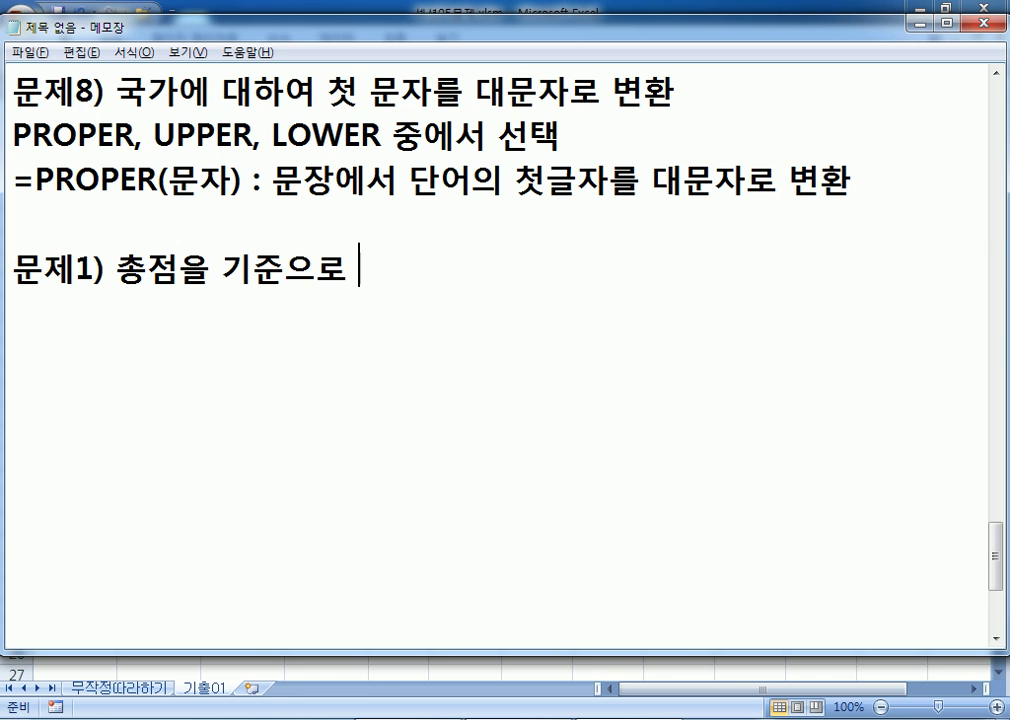
pyautogui.write('계산')
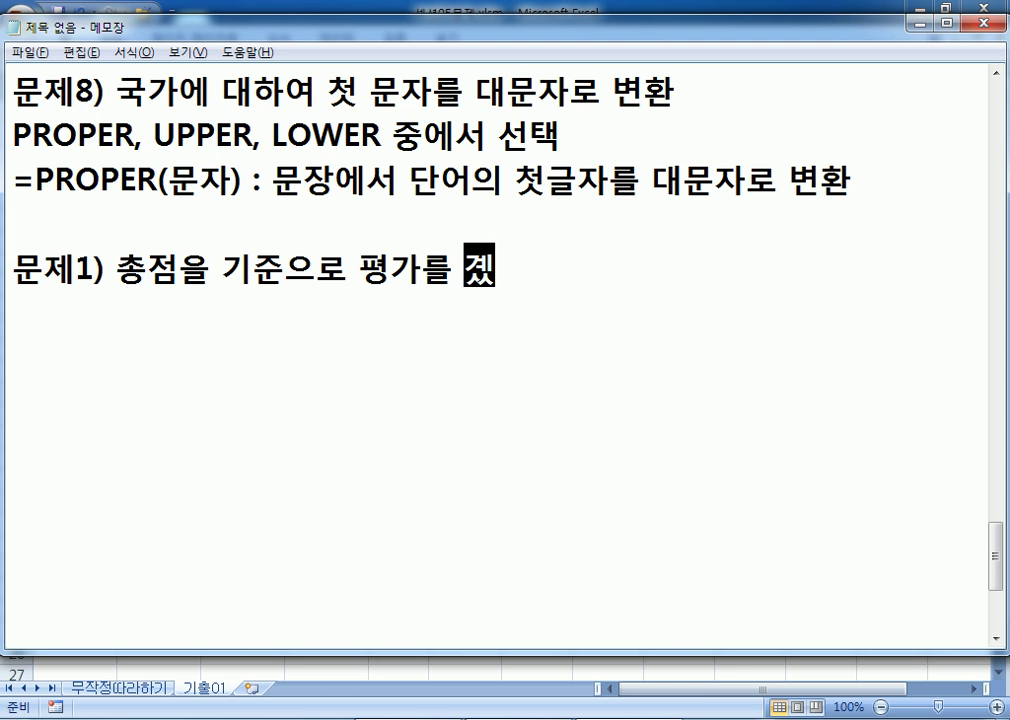
pyautogui.press('BackSpace')
pyautogui.write('ㄴ하여 표시')
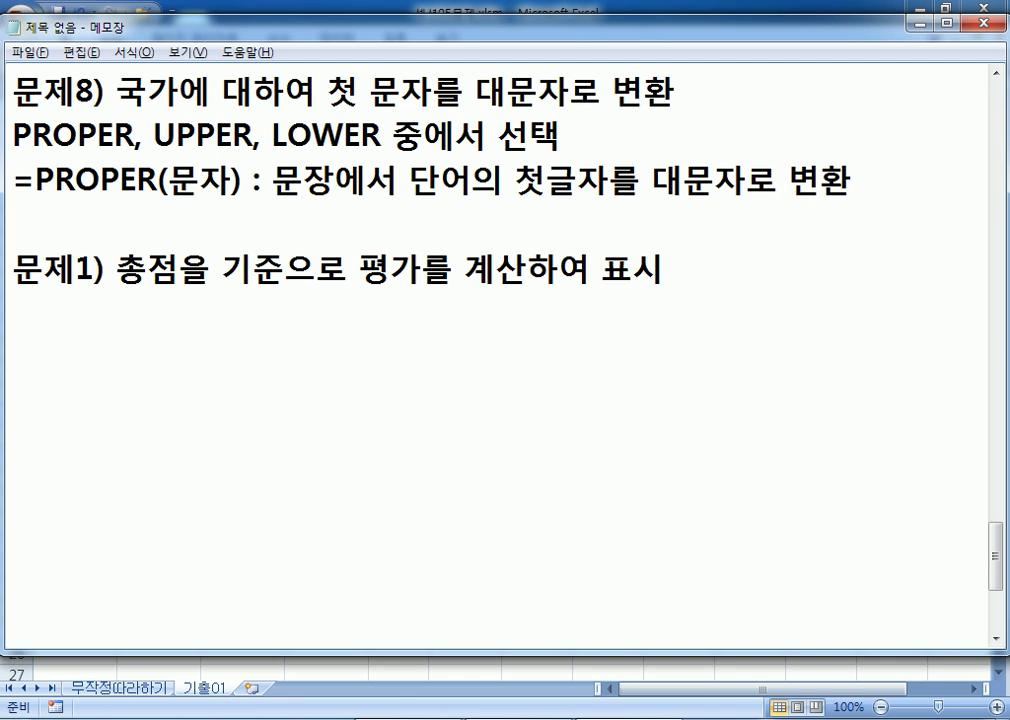
pyautogui.press('Return')
# Add 'RANK, 총점이 가장 작은 사원이 1위' and check the first 평가 cell G4 in Excel
pyautogui.write('RANK')
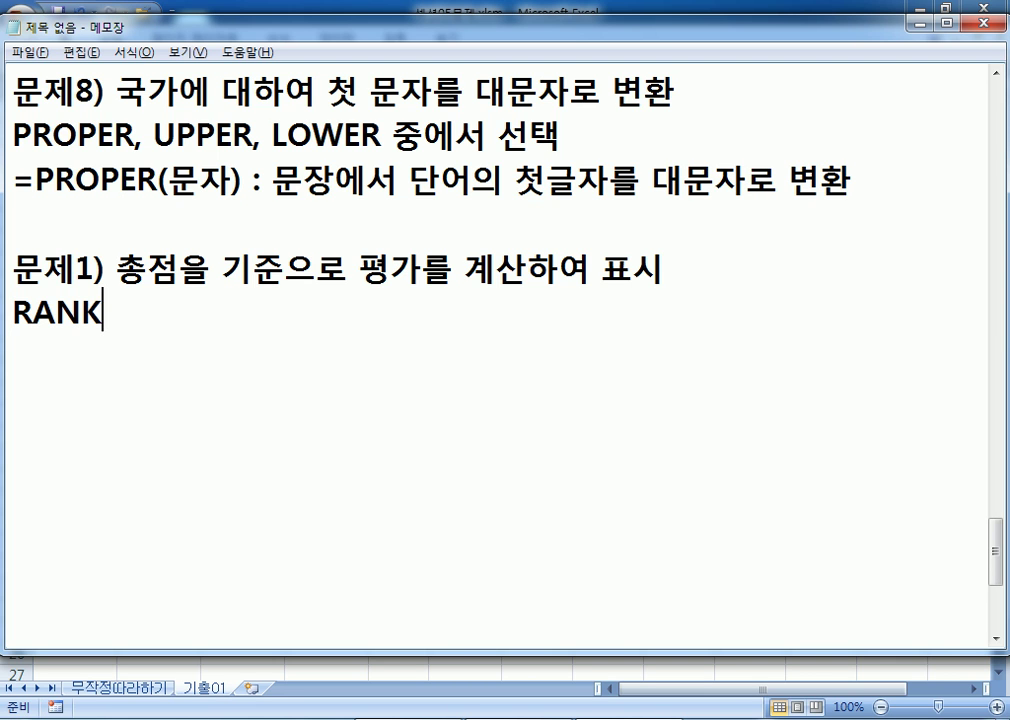
pyautogui.write(', CHD')
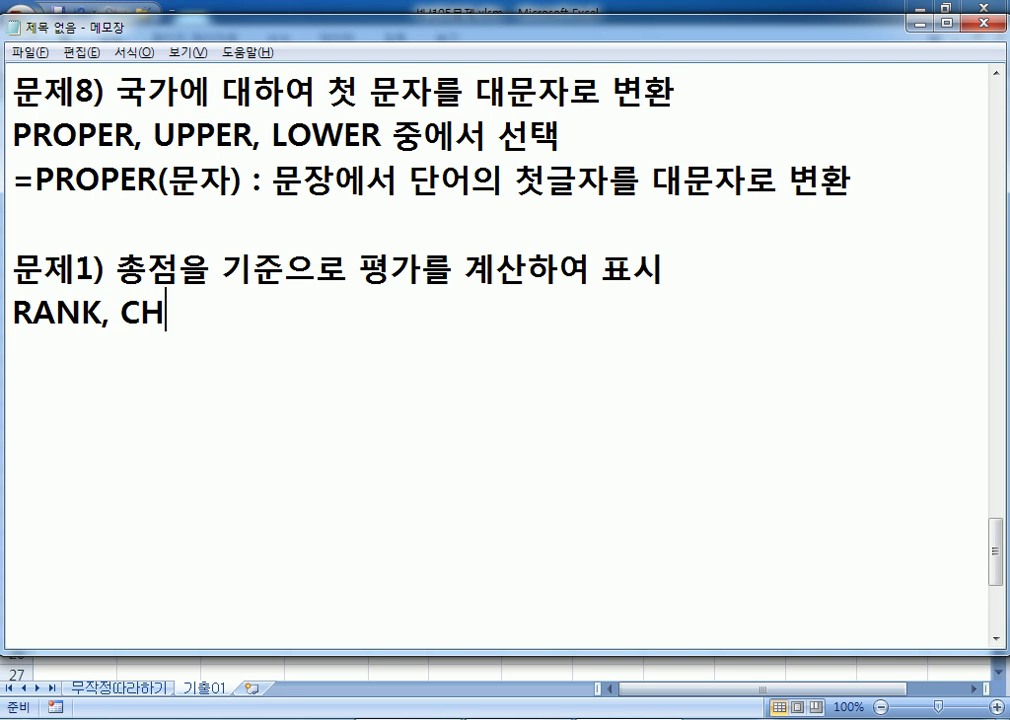
pyautogui.press('BackSpace')
pyautogui.press('BackSpace')
pyautogui.press('BackSpace')
pyautogui.press('Hangul')
pyautogui.write('총점')
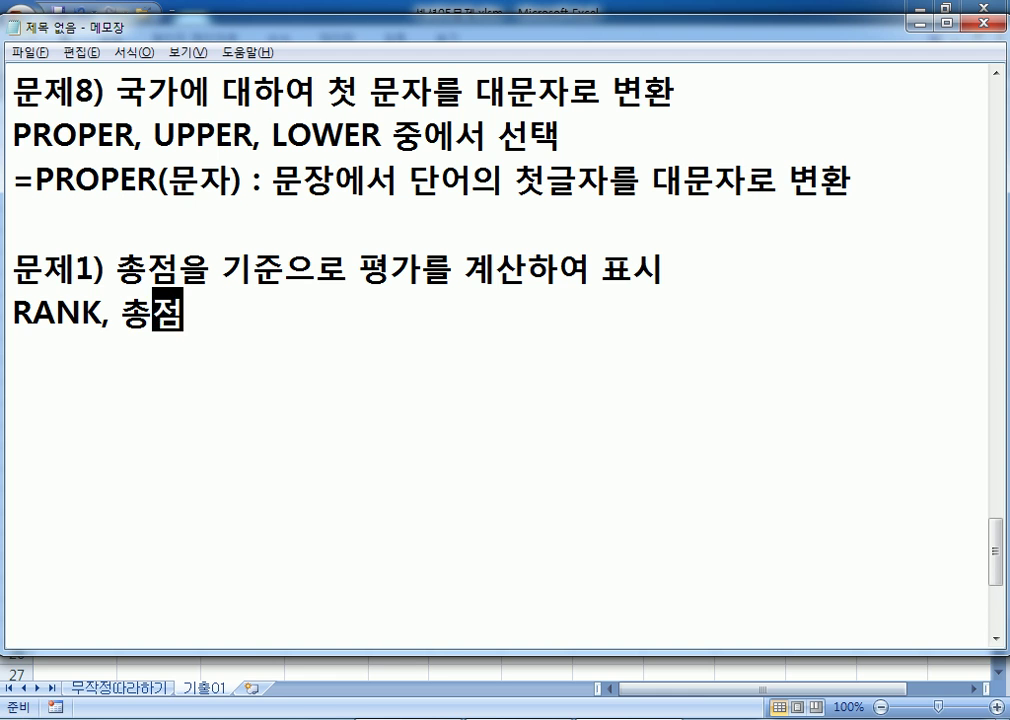
pyautogui.write('이 가장 작')
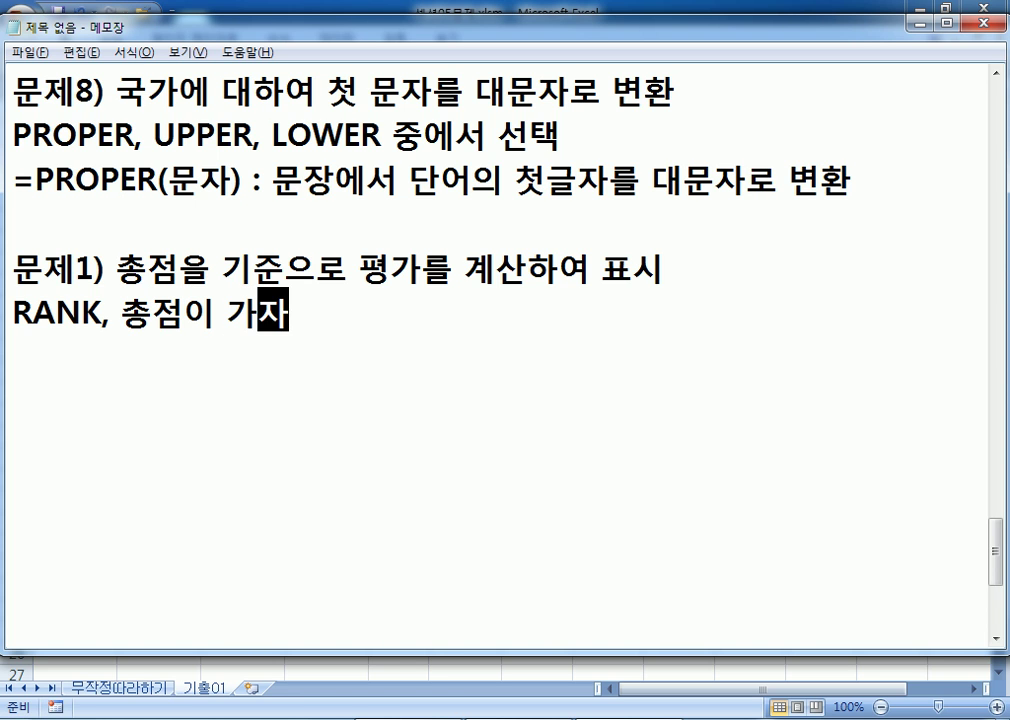
pyautogui.write('은 ')
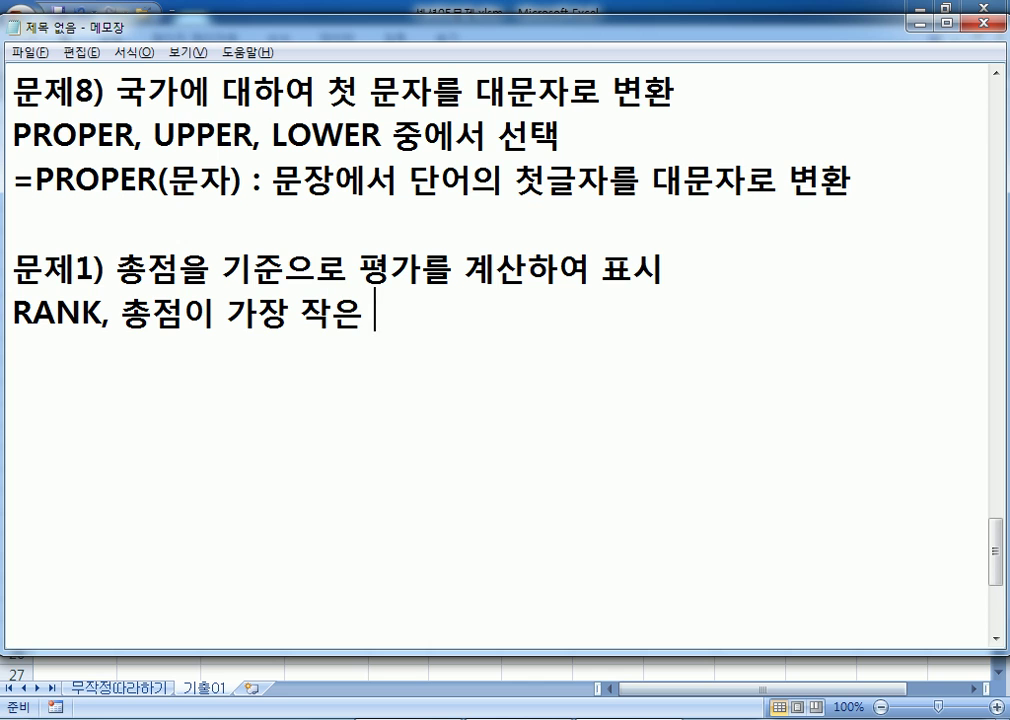
pyautogui.write('사원이 1위')
pyautogui.press('Return')
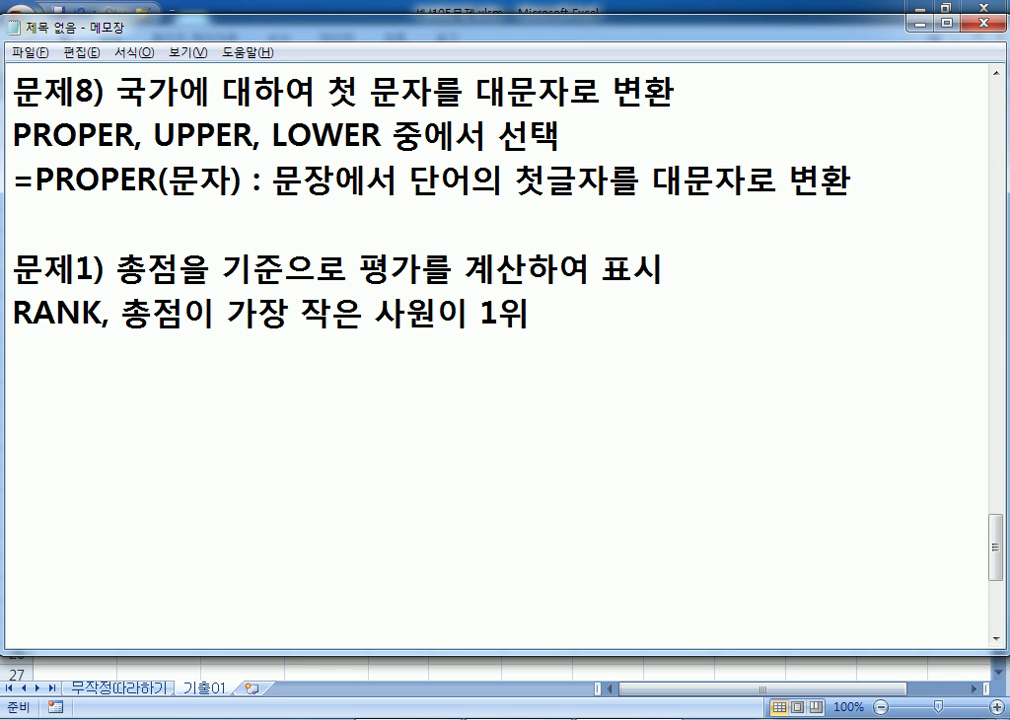
pyautogui.hotkey('alt', 'Tab')
pyautogui.click(541, 172)
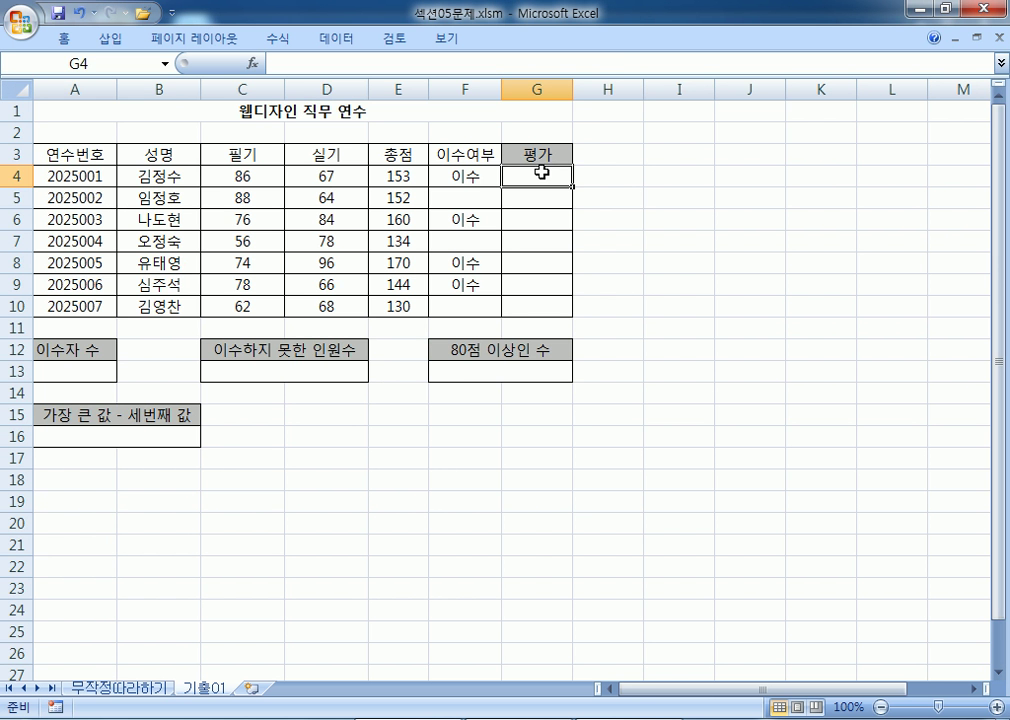
pyautogui.hotkey('alt', 'Tab')
pyautogui.scroll(-1, 152, 349)
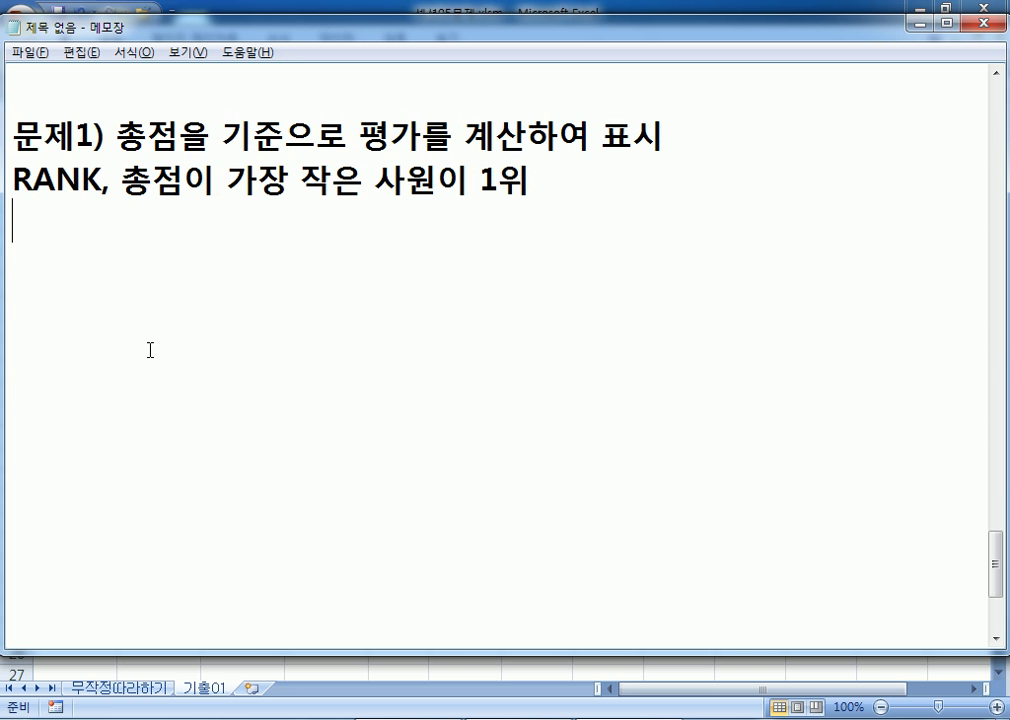
# Write the syntax =RANK(값, 범위, 옵션) and highlight each of its three arguments
pyautogui.write('=')
pyautogui.write('RANK(')
pyautogui.write('값, 버')
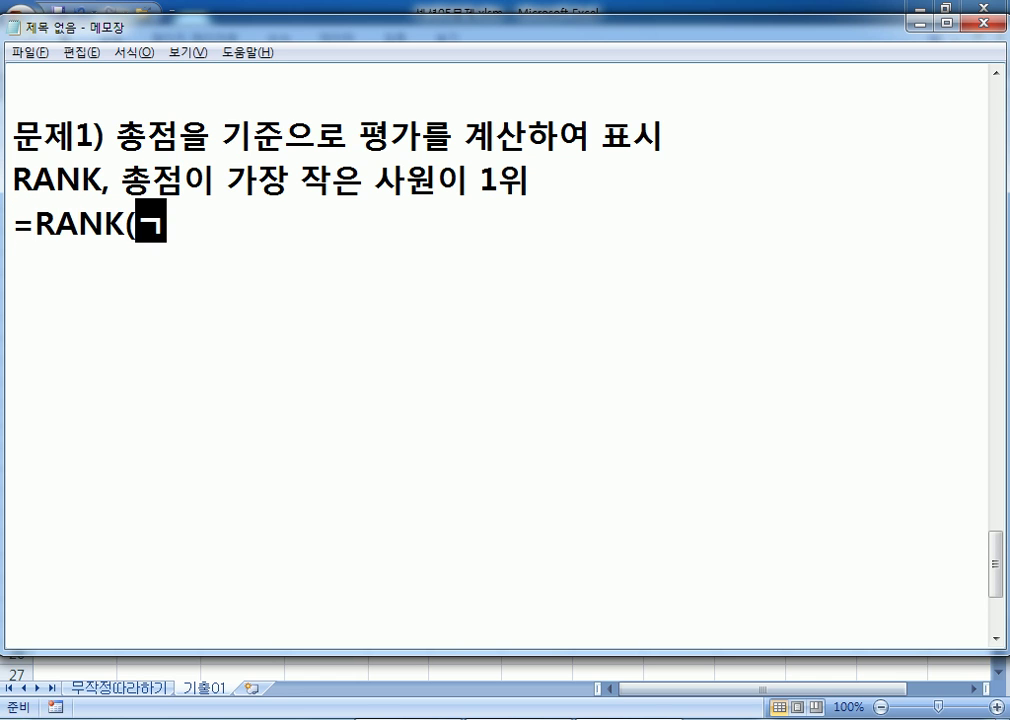
pyautogui.write('위')
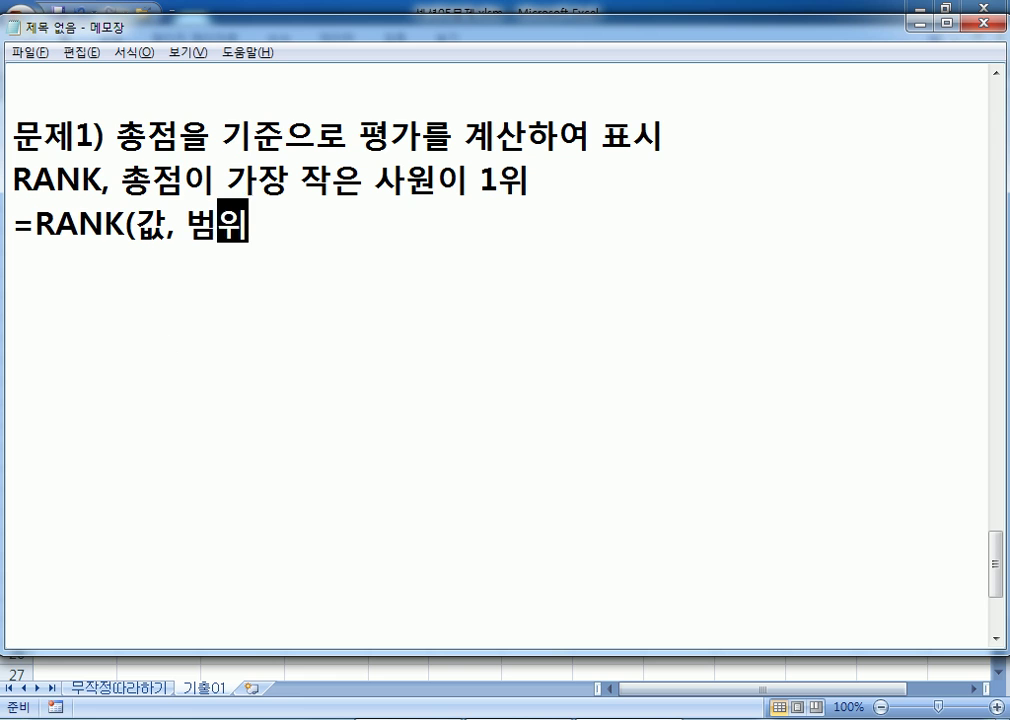
pyautogui.write(', 옵셔ㄴ(')
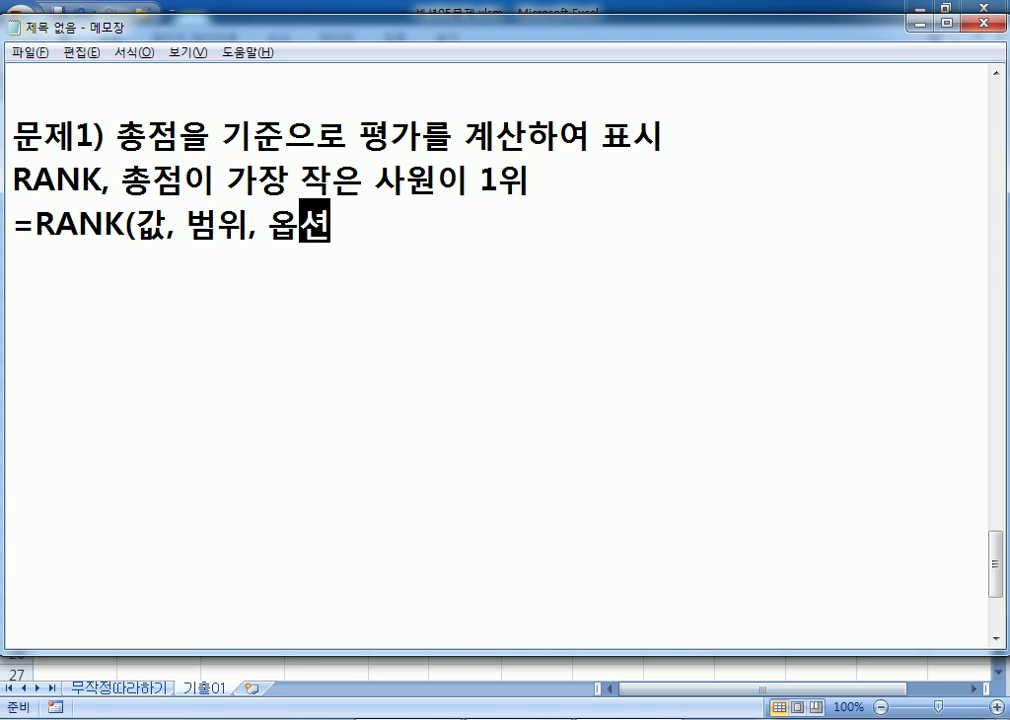
pyautogui.press('BackSpace')
pyautogui.write(')')
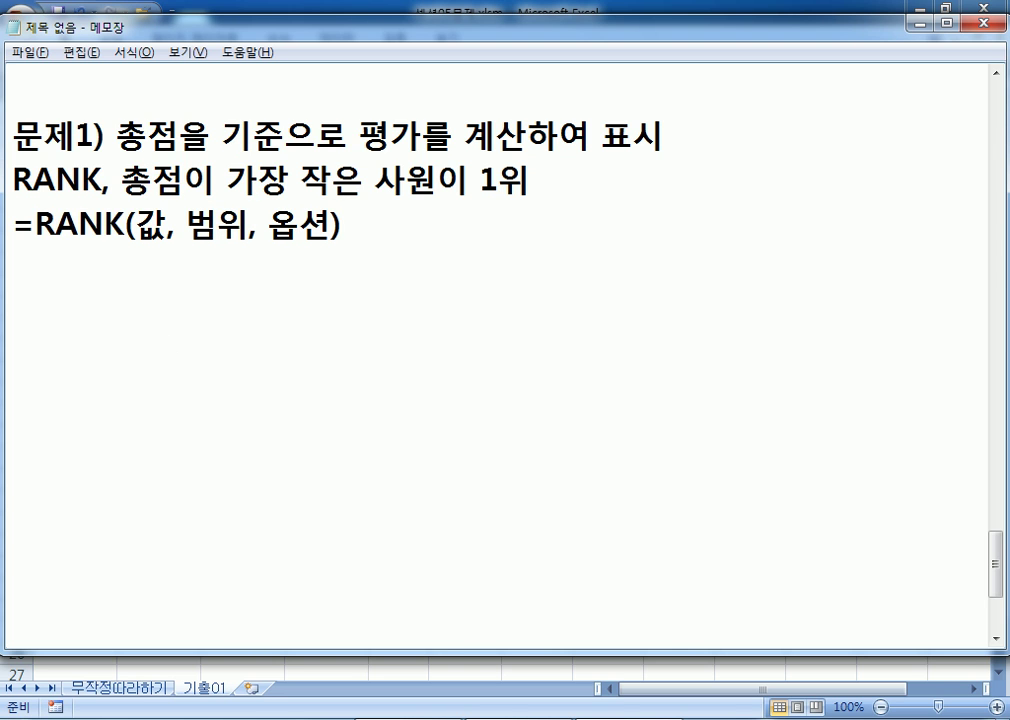
pyautogui.press('Return')
pyautogui.moveTo(136, 225); pyautogui.dragTo(168, 224)
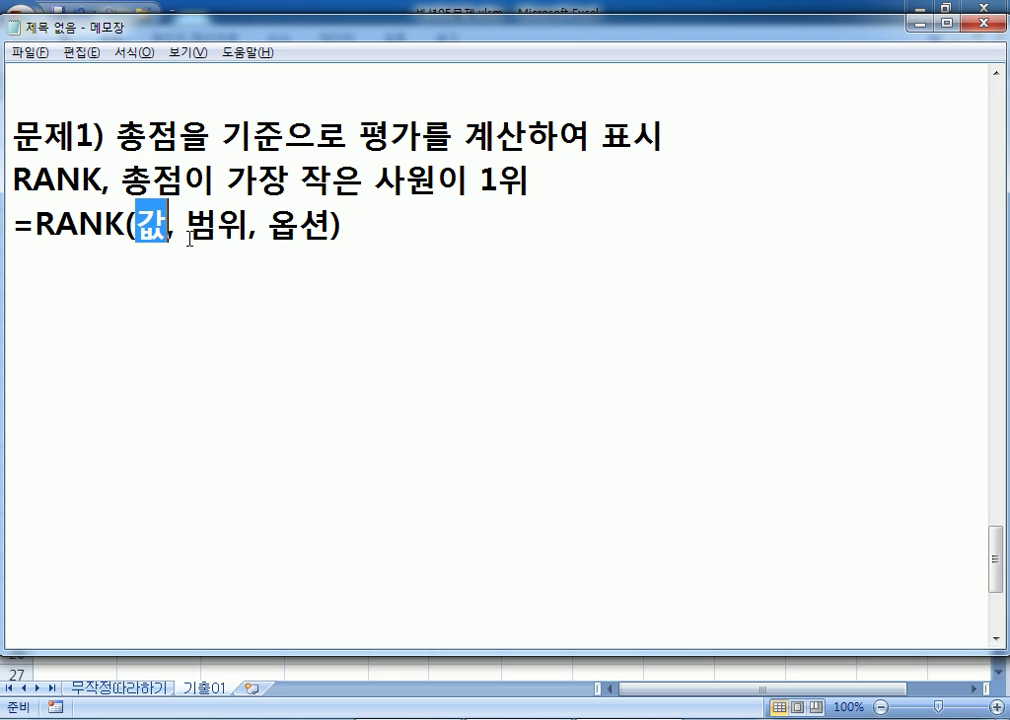
pyautogui.moveTo(187, 225); pyautogui.dragTo(247, 225)
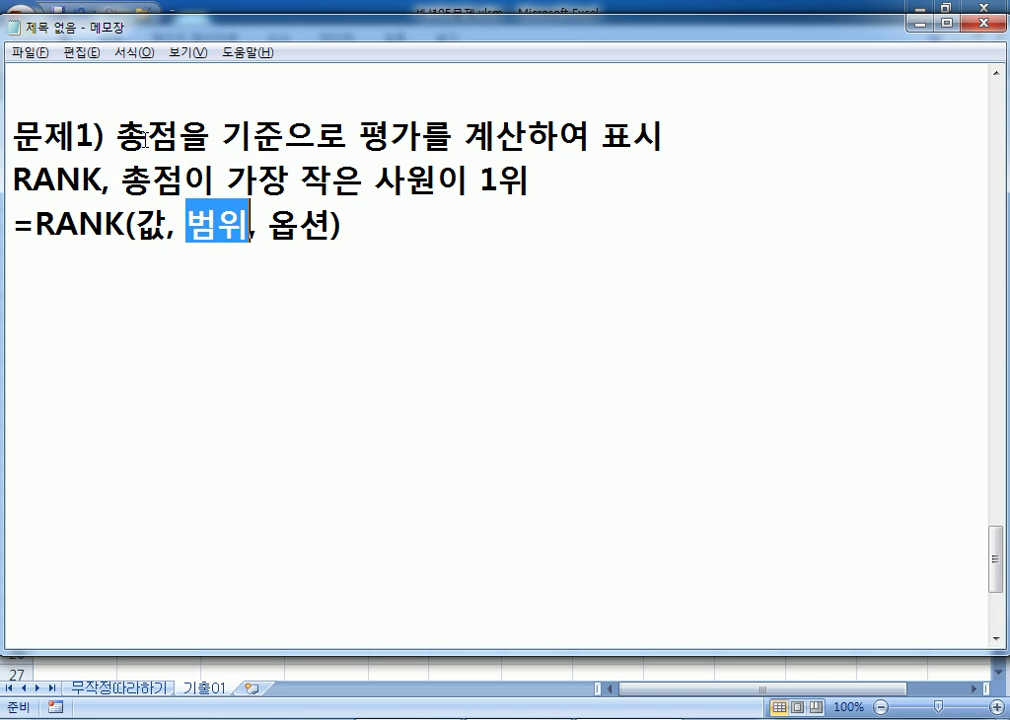
pyautogui.moveTo(267, 225); pyautogui.dragTo(330, 225)
pyautogui.click(449, 249)
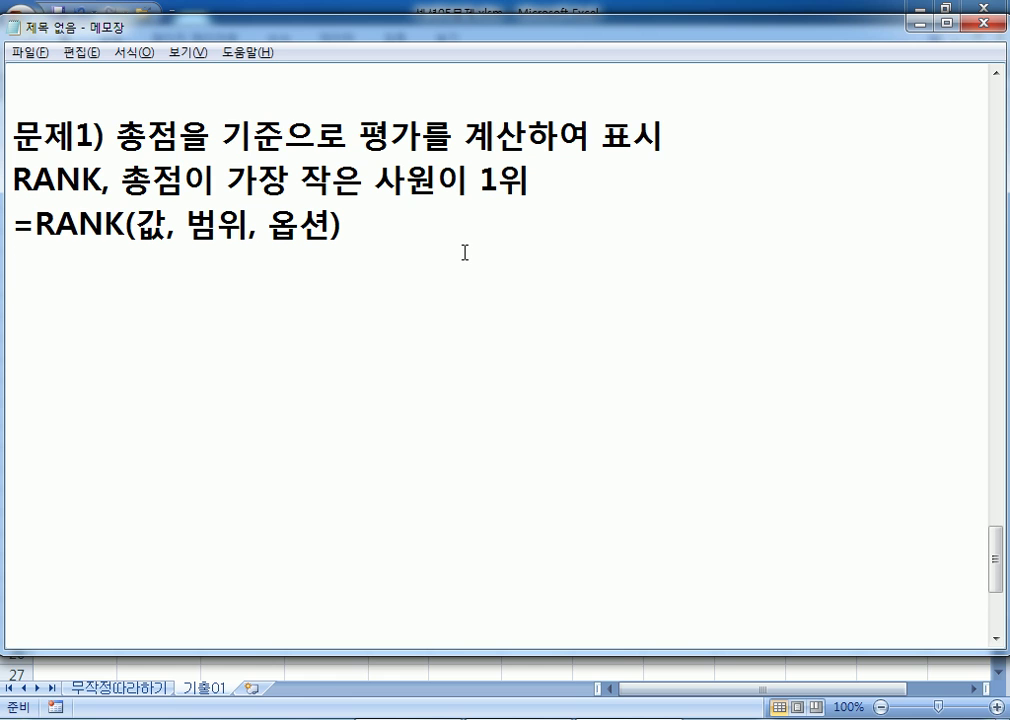
# Add '* 옵션=0, 옵션=1' and start explaining that 옵션=0 ranks the largest value 1
pyautogui.write('* 옵')
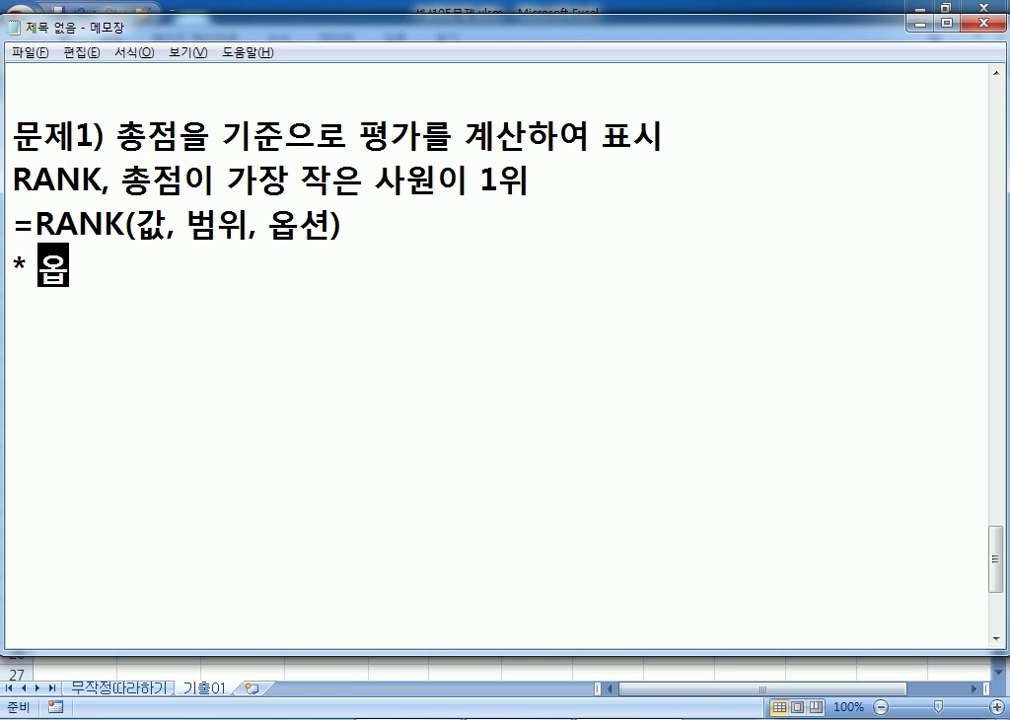
pyautogui.write('션=0')
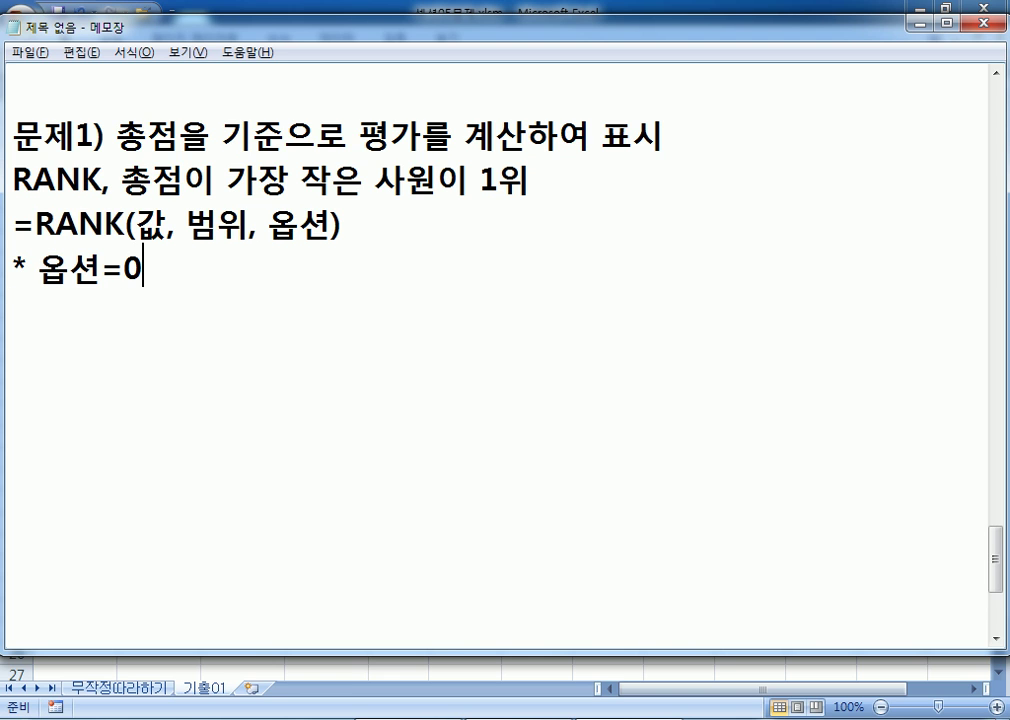
pyautogui.write(', 옵션')
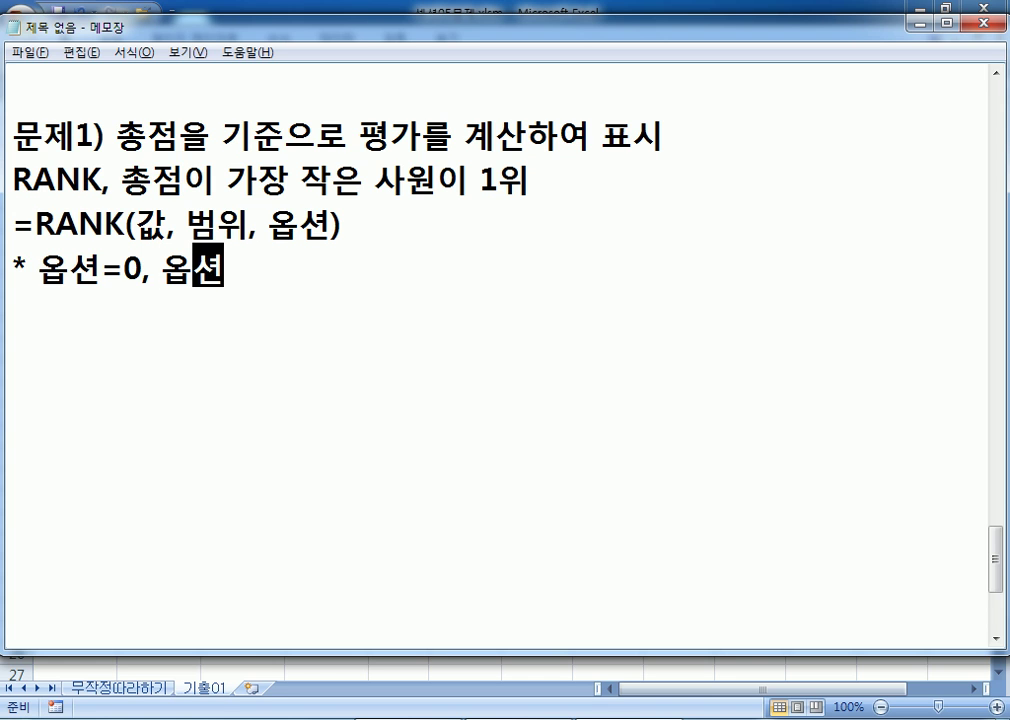
pyautogui.write('=1')
pyautogui.press('Left')
pyautogui.press('Left')
pyautogui.press('Left')
pyautogui.press('Left')
pyautogui.press('Left')
pyautogui.press('Left')
pyautogui.press('Left')
pyautogui.press('Left')
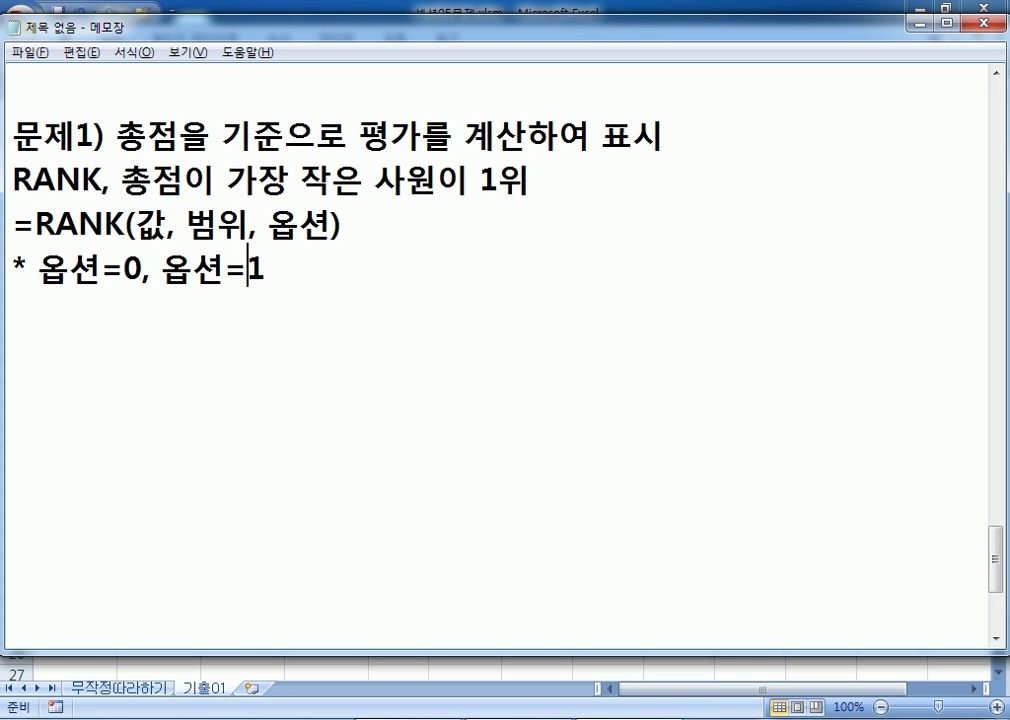
pyautogui.press('Right')
pyautogui.press('Right')
pyautogui.write('(큰 값이')
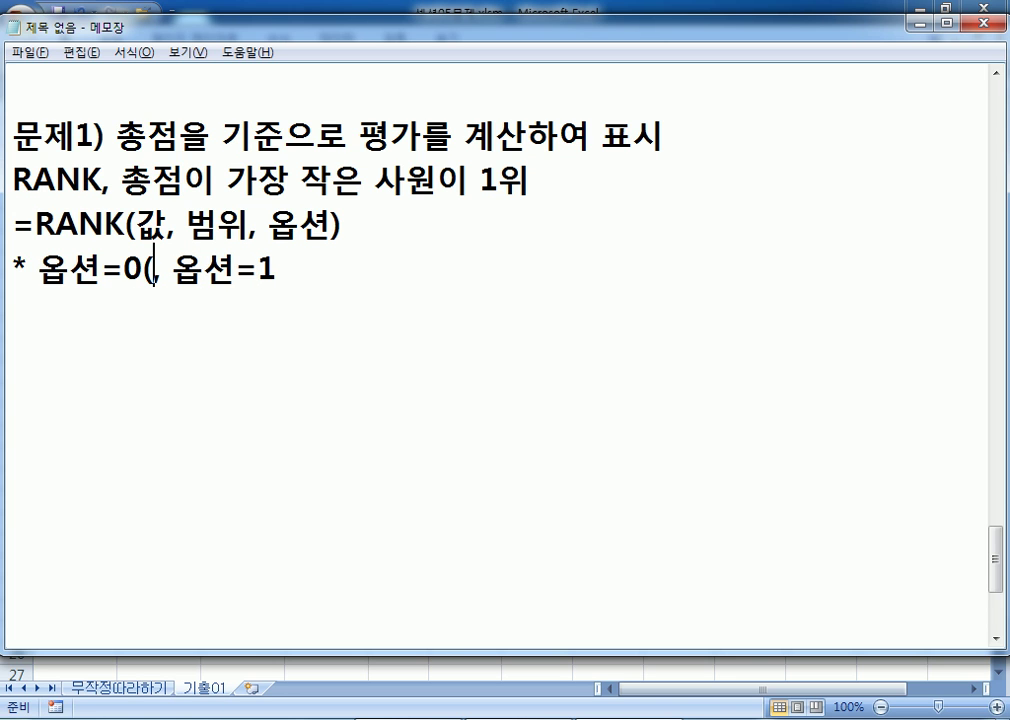
pyautogui.write(' 1ㅇ')
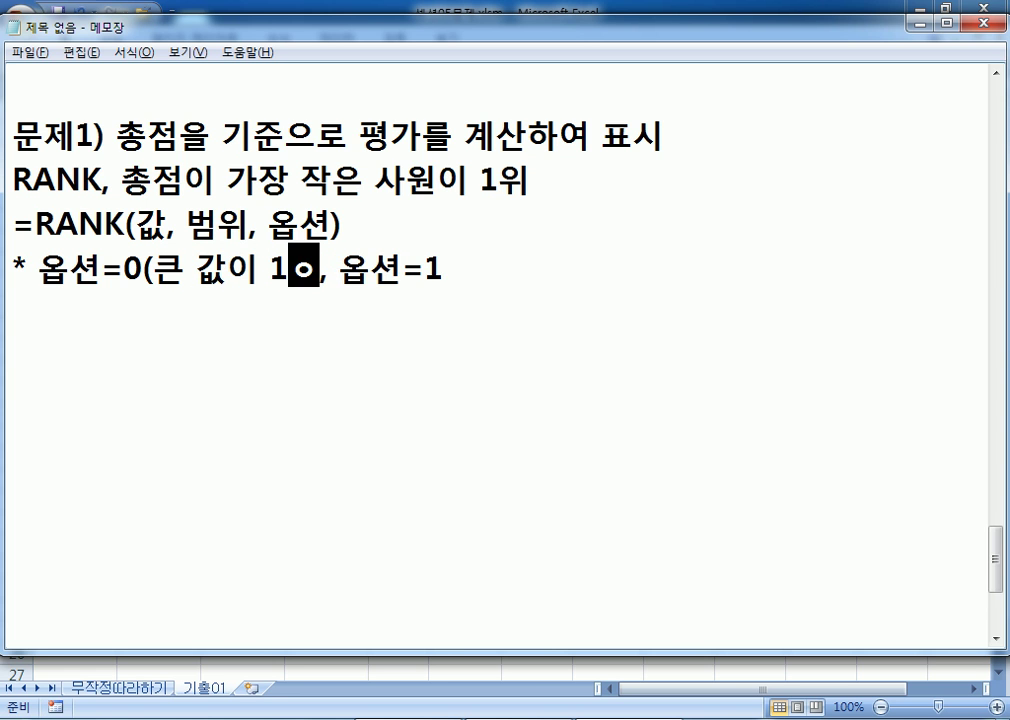
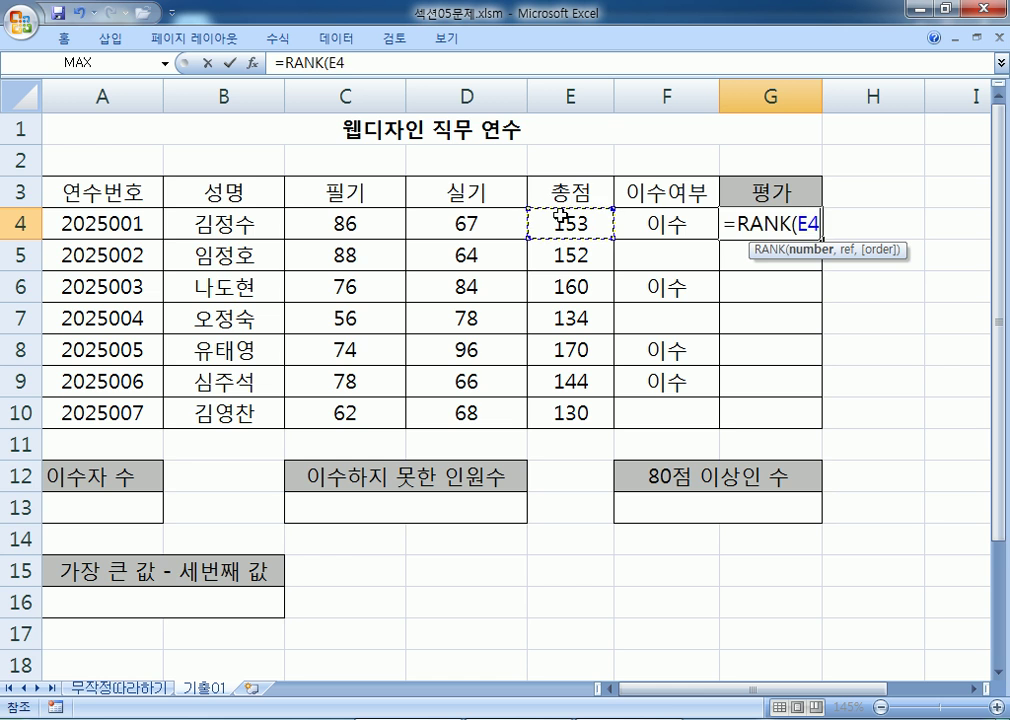
# Complete G4's formula as =RANK(E4,$E$4:$E$10,1) with ascending order, so it returns 5
pyautogui.write(',')
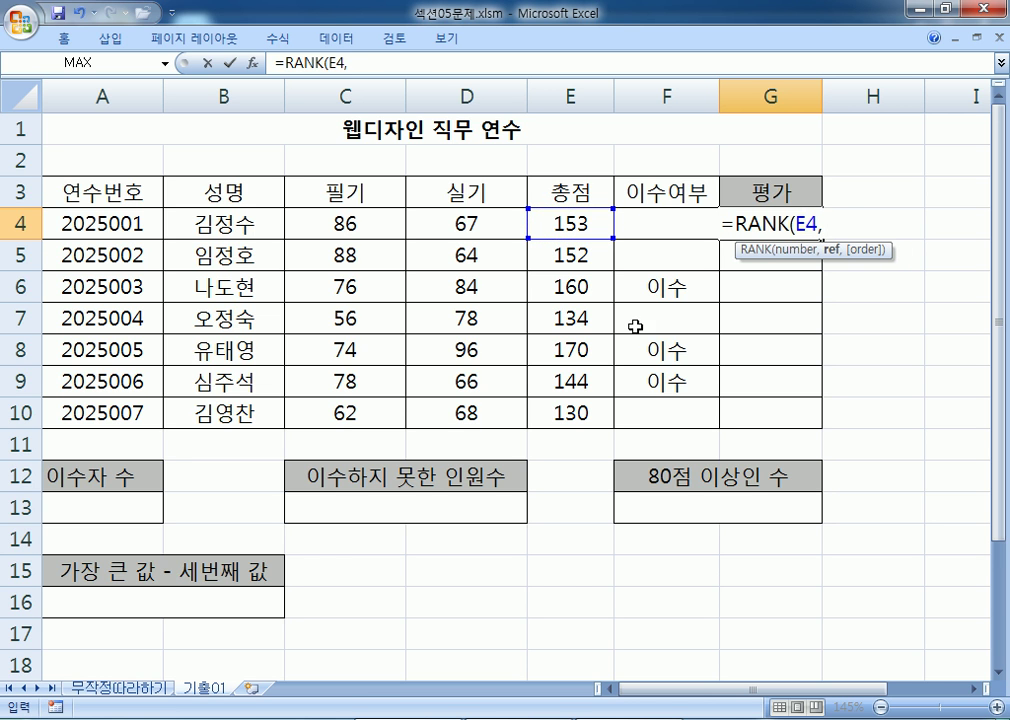
pyautogui.moveTo(557, 226); pyautogui.dragTo(566, 414)
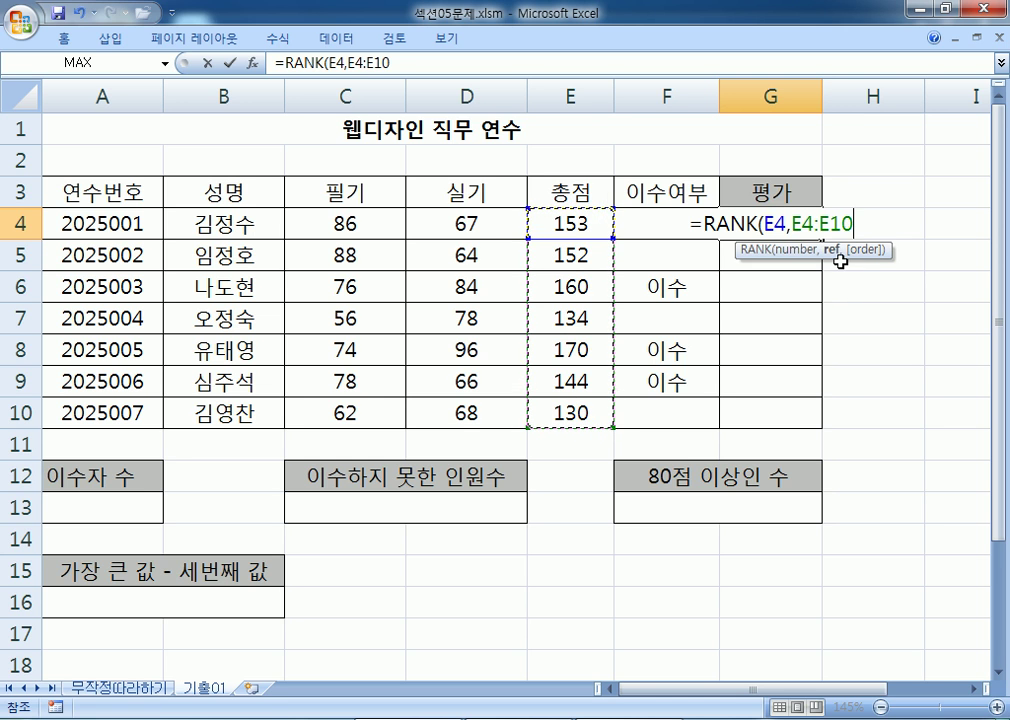
pyautogui.press('F4')
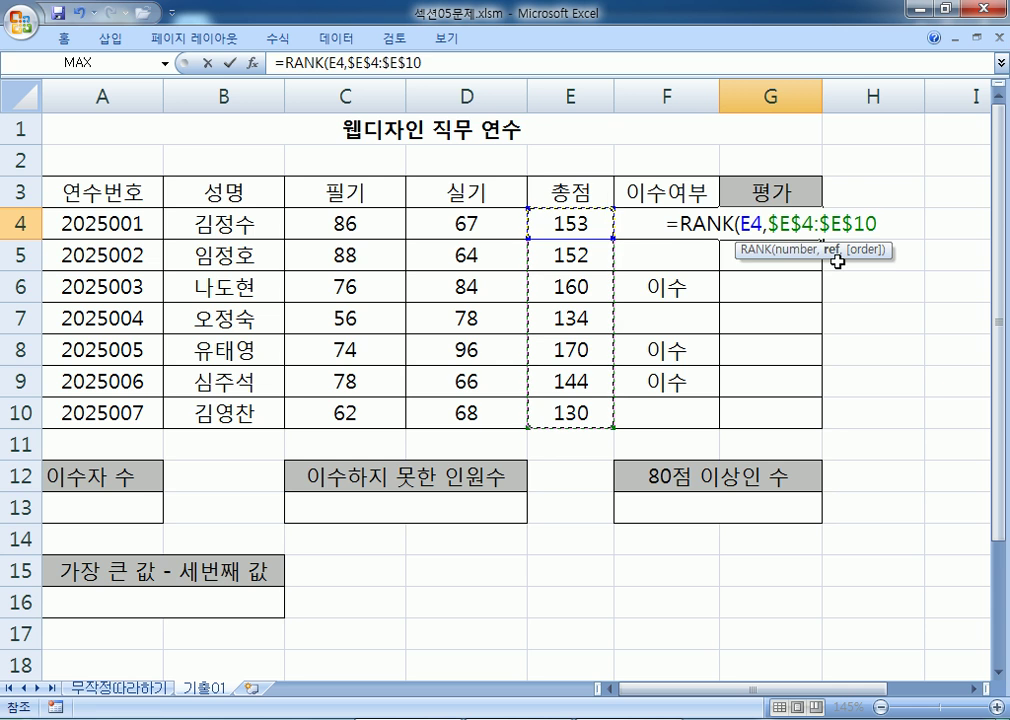
pyautogui.write(',')
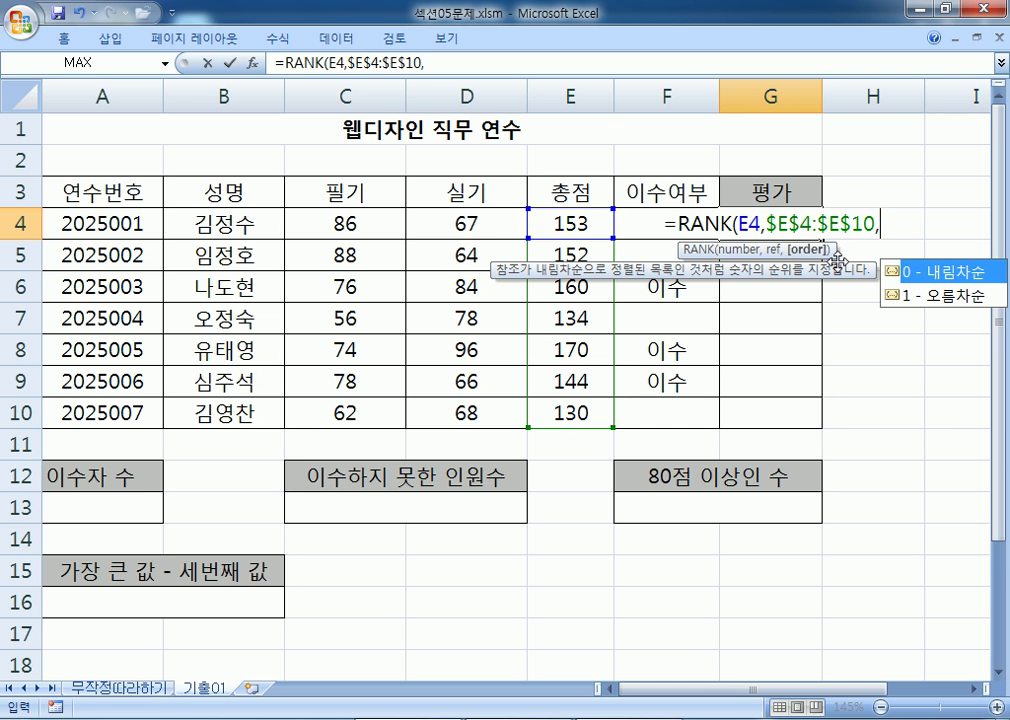
pyautogui.doubleClick(935, 305)
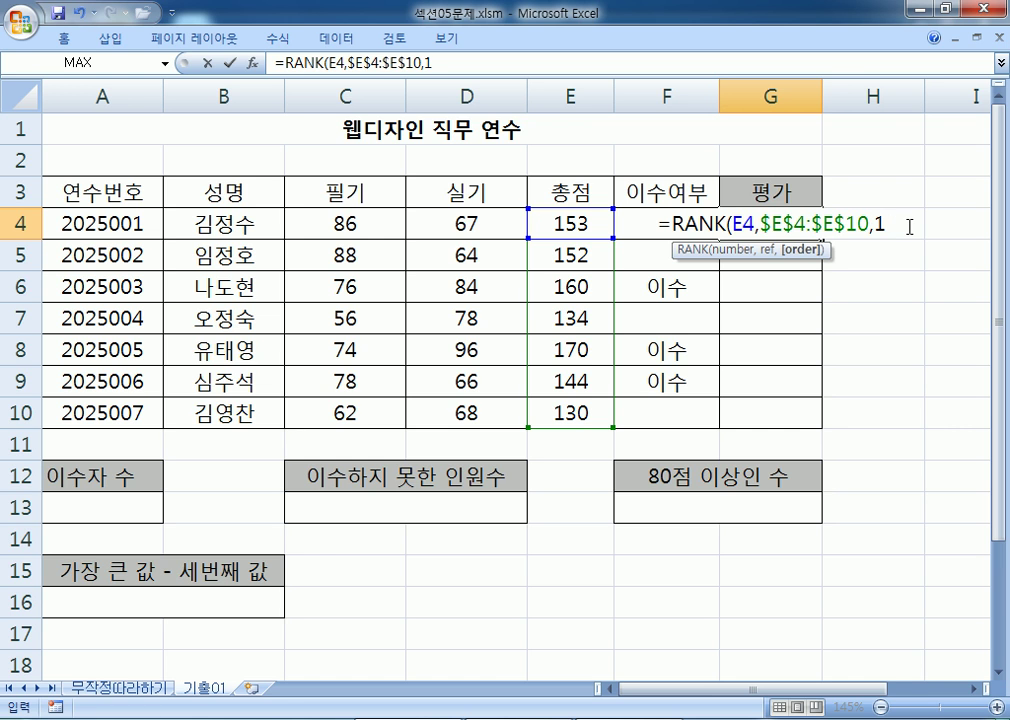
pyautogui.write(')')
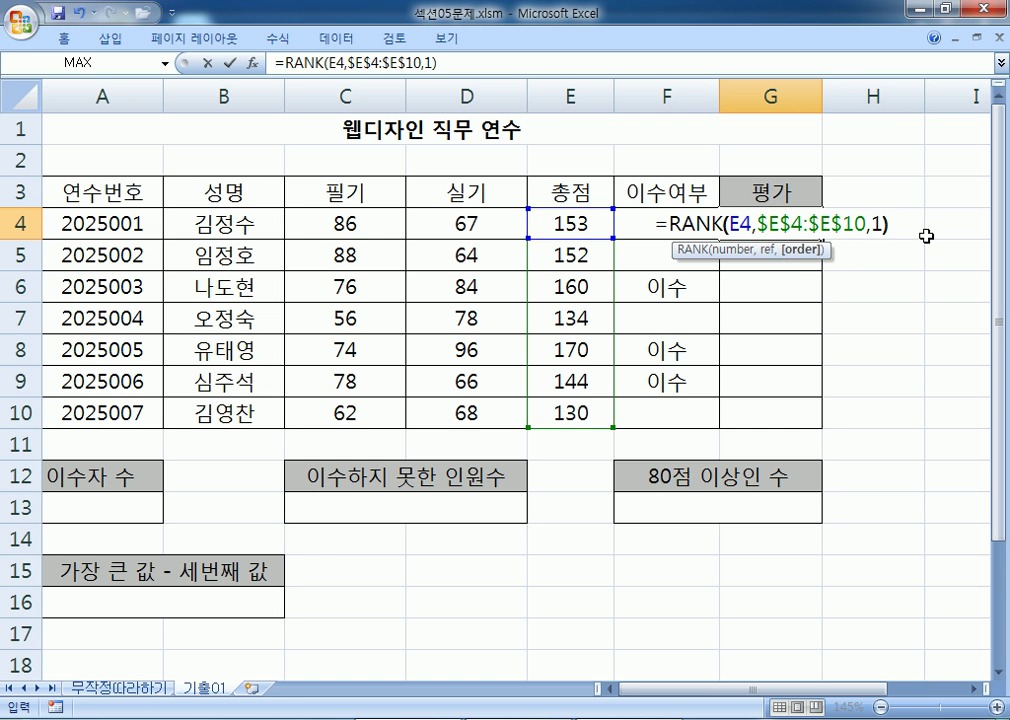
pyautogui.press('Return')
pyautogui.click(740, 225)
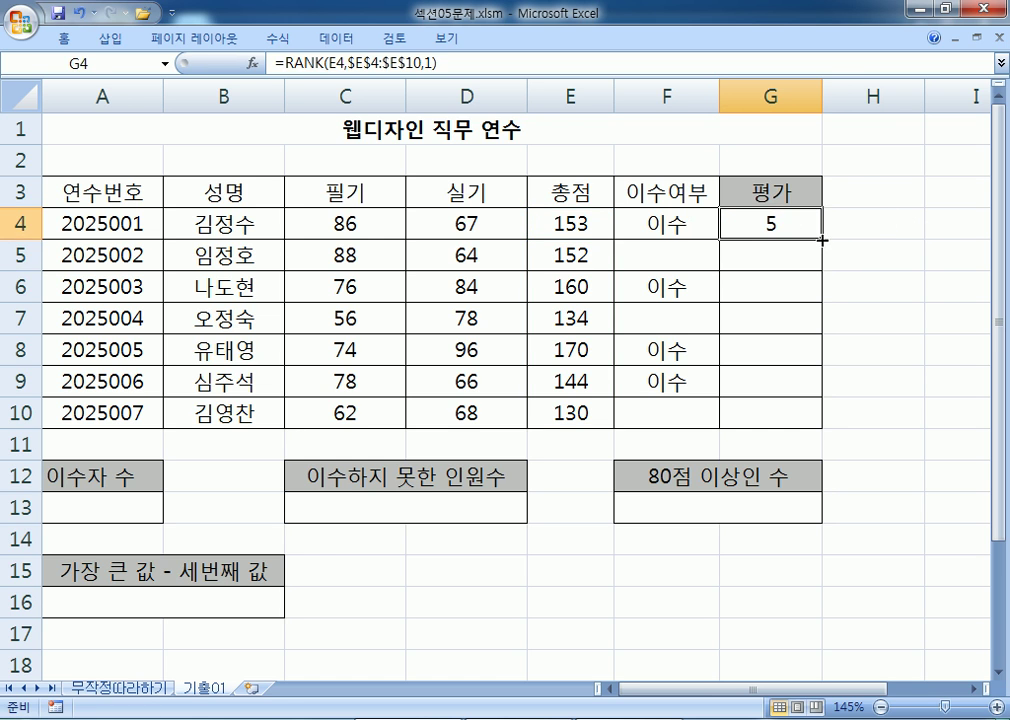
# Fill G4's RANK formula down through G10, giving ranks 4, 6, 2, 7, 3 and 1
pyautogui.moveTo(822, 239); pyautogui.dragTo(738, 425)
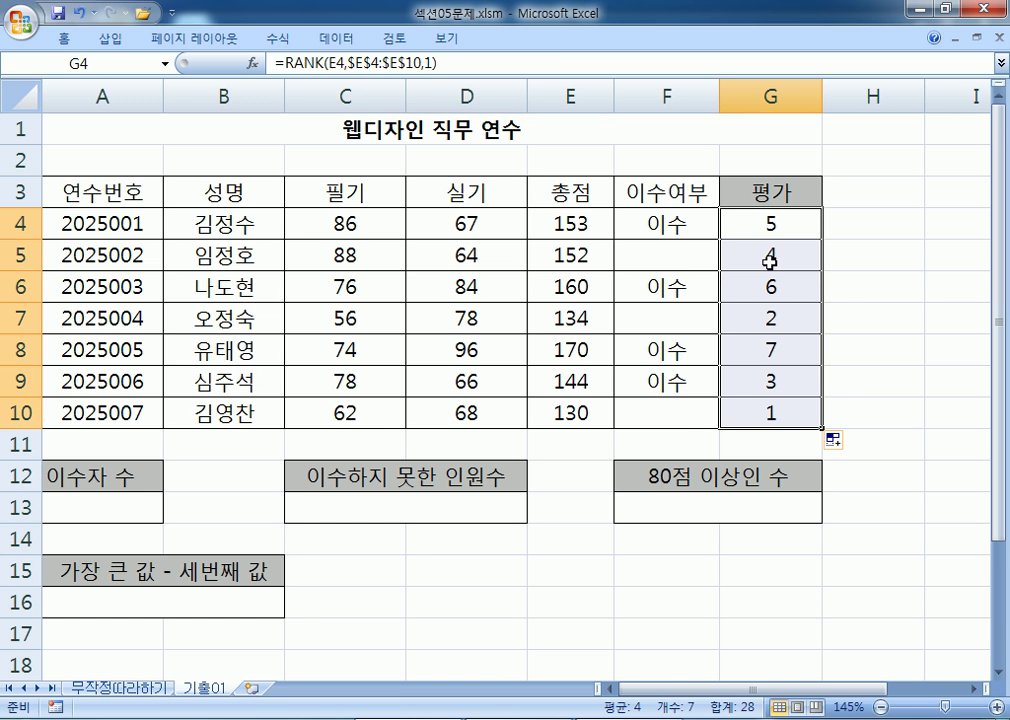
pyautogui.click(739, 228)
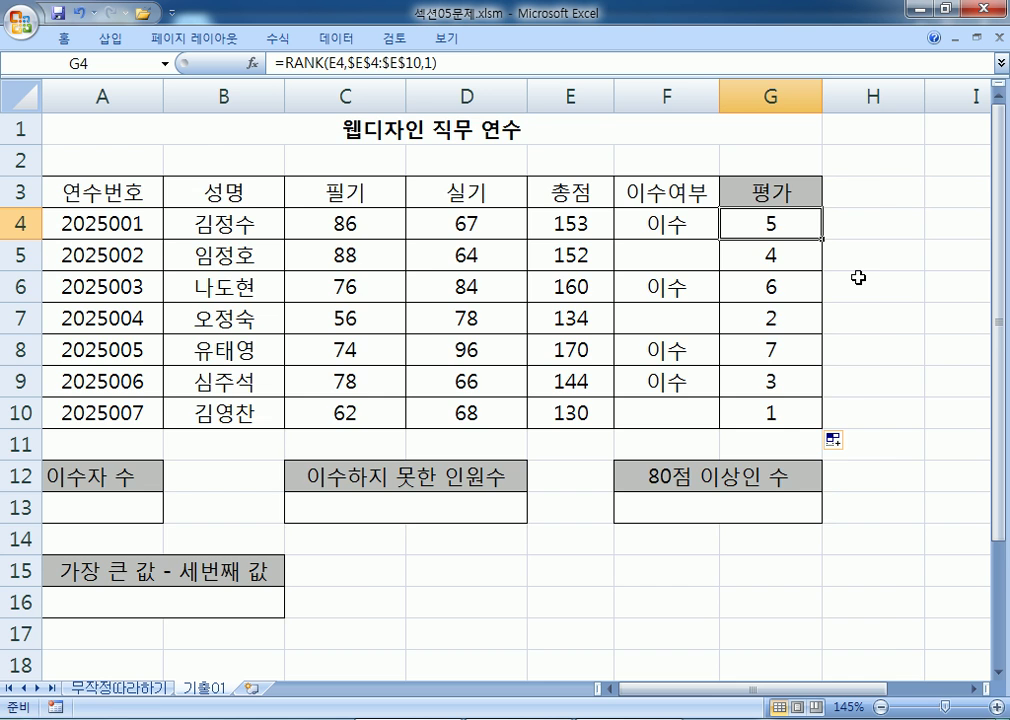
pyautogui.keyDown('ctrl'); pyautogui.scroll(-1, 858, 277); pyautogui.keyUp('ctrl')
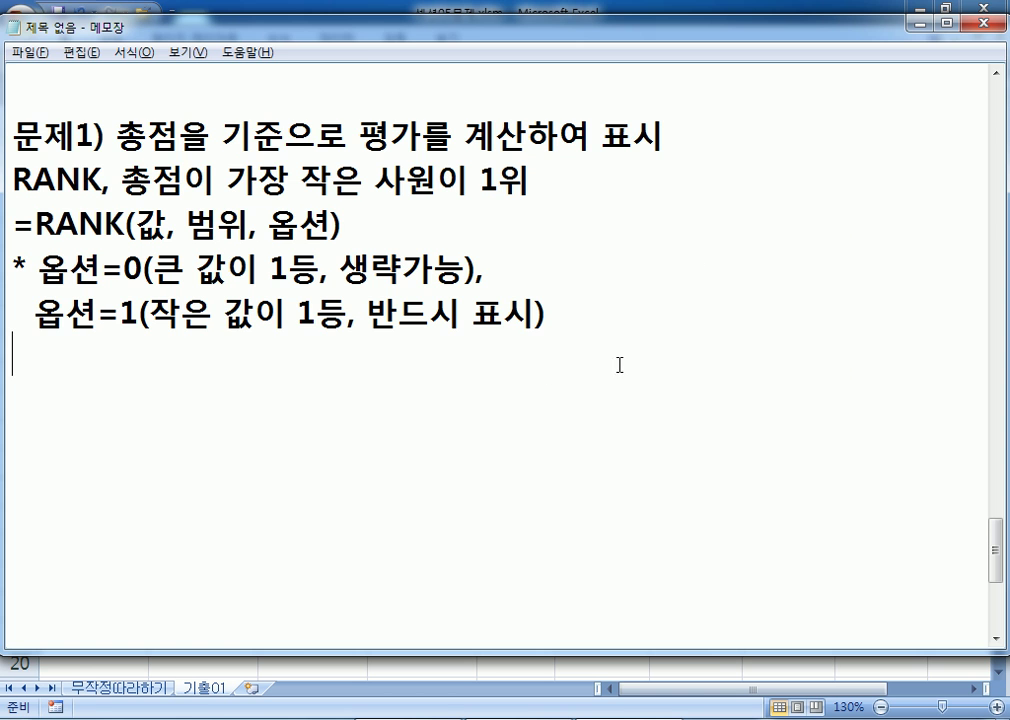
# Copy G4's RANK formula from Excel's formula bar and paste it into the Notepad notes
pyautogui.hotkey('alt', 'Tab')
pyautogui.hotkey('alt', 'Tab')
pyautogui.moveTo(440, 62); pyautogui.dragTo(265, 90)
pyautogui.hotkey('ctrl', 'c')
pyautogui.hotkey('alt', 'Tab')
pyautogui.hotkey('ctrl', 'v')
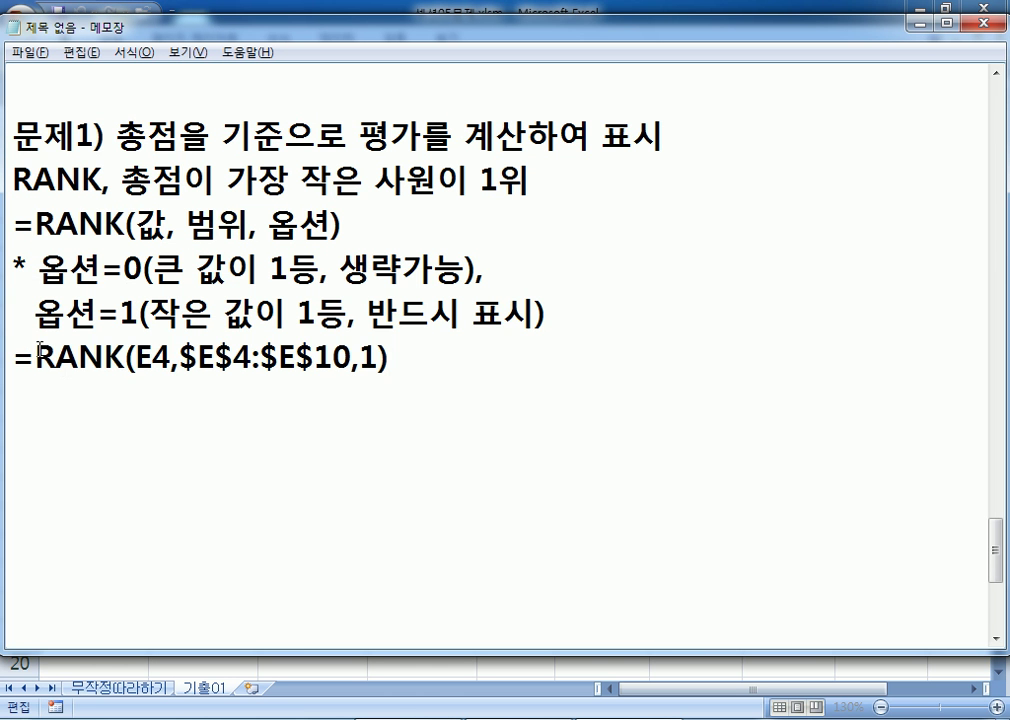
pyautogui.press('Return')
pyautogui.press('Return')
pyautogui.press('Return')
pyautogui.press('Return')
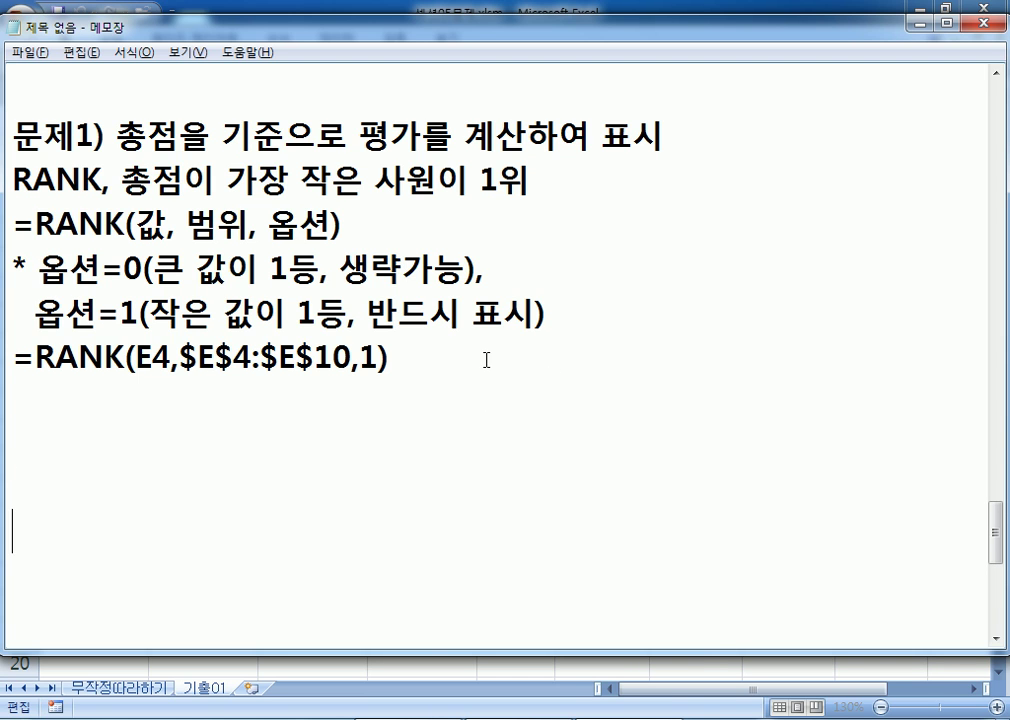
# Write the 문제2) heading about counting "이수" trainees, with the example 예) 5명
pyautogui.click(20, 438)
pyautogui.write('ㅁ문제')
pyautogui.write('2) ')
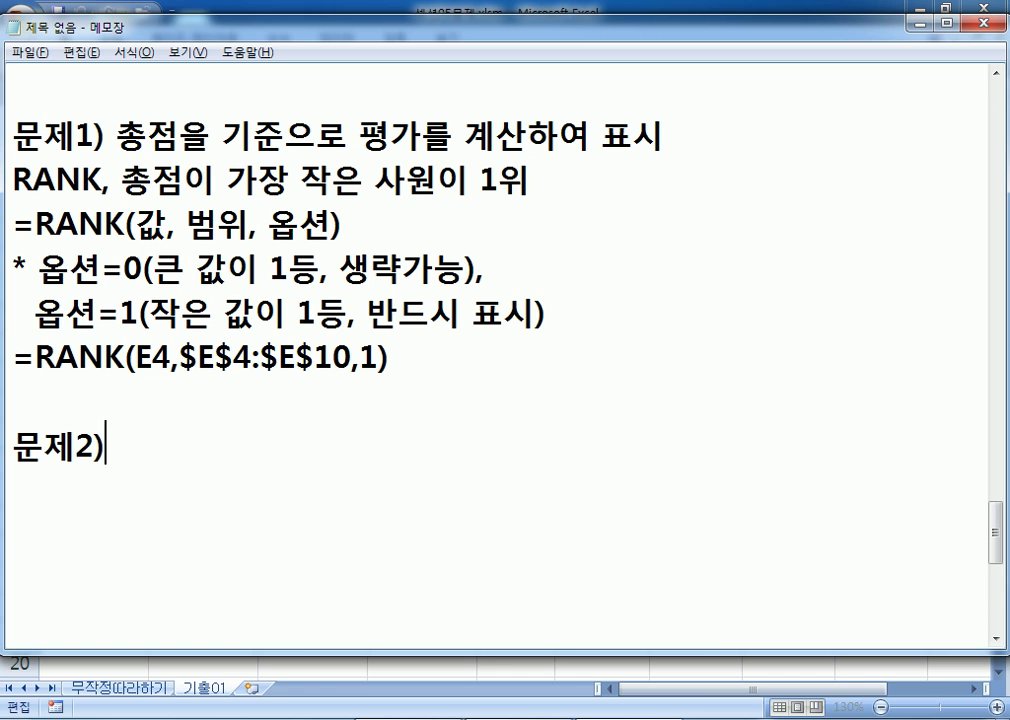
pyautogui.write('이수여사')
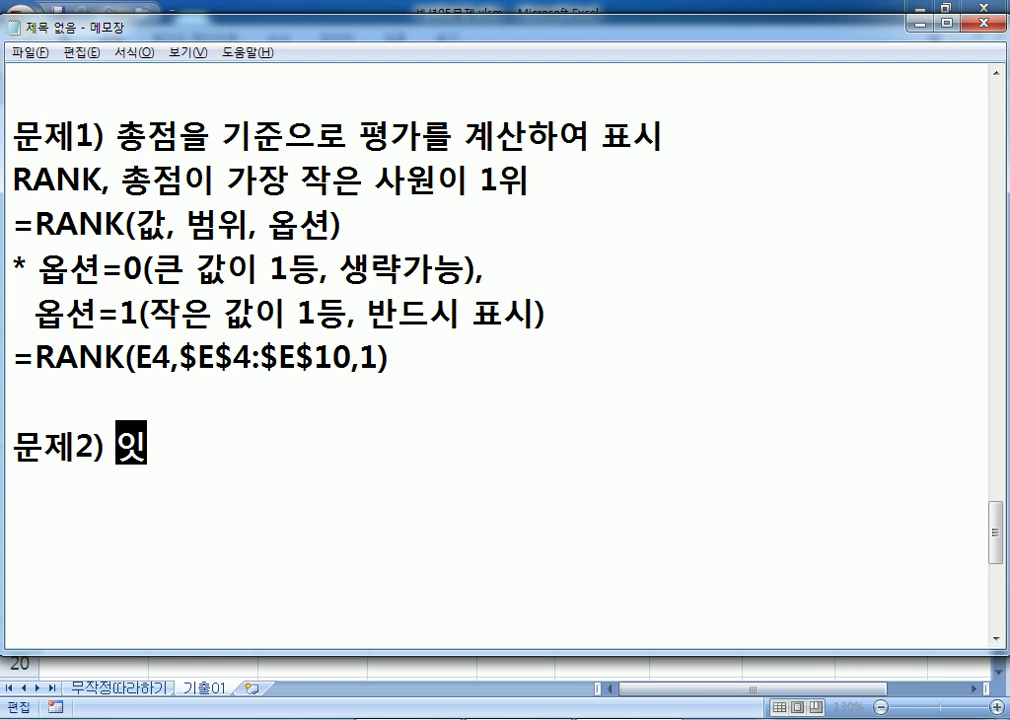
pyautogui.press('BackSpace')
pyautogui.press('BackSpace')
pyautogui.write('부가 "이수')
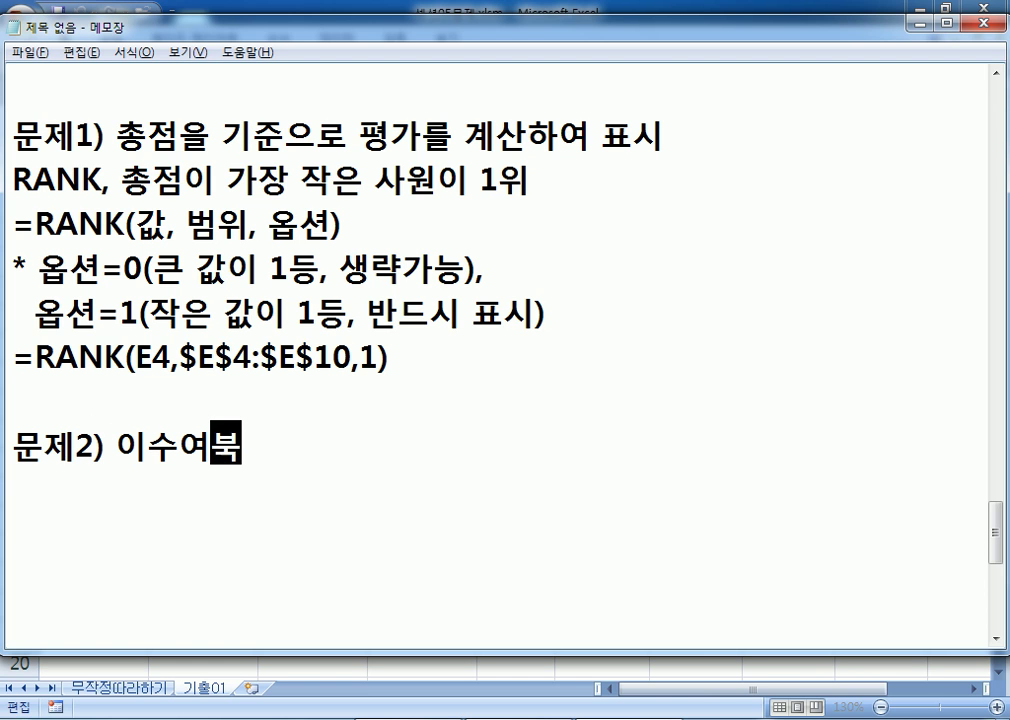
pyautogui.write('"')
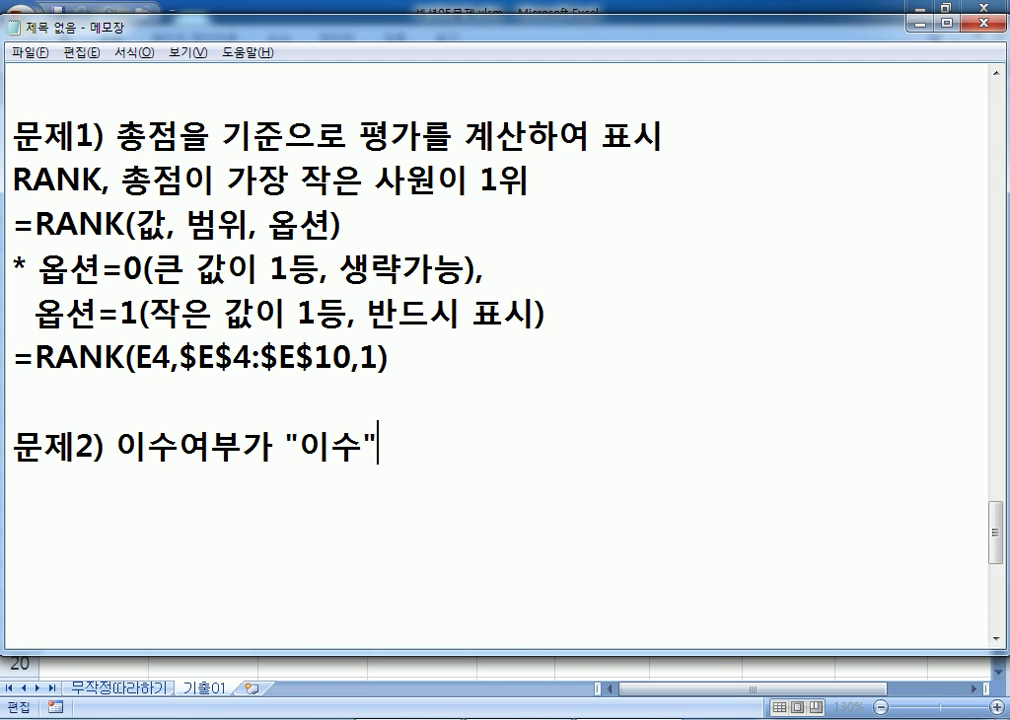
pyautogui.write('인 상원의 수')
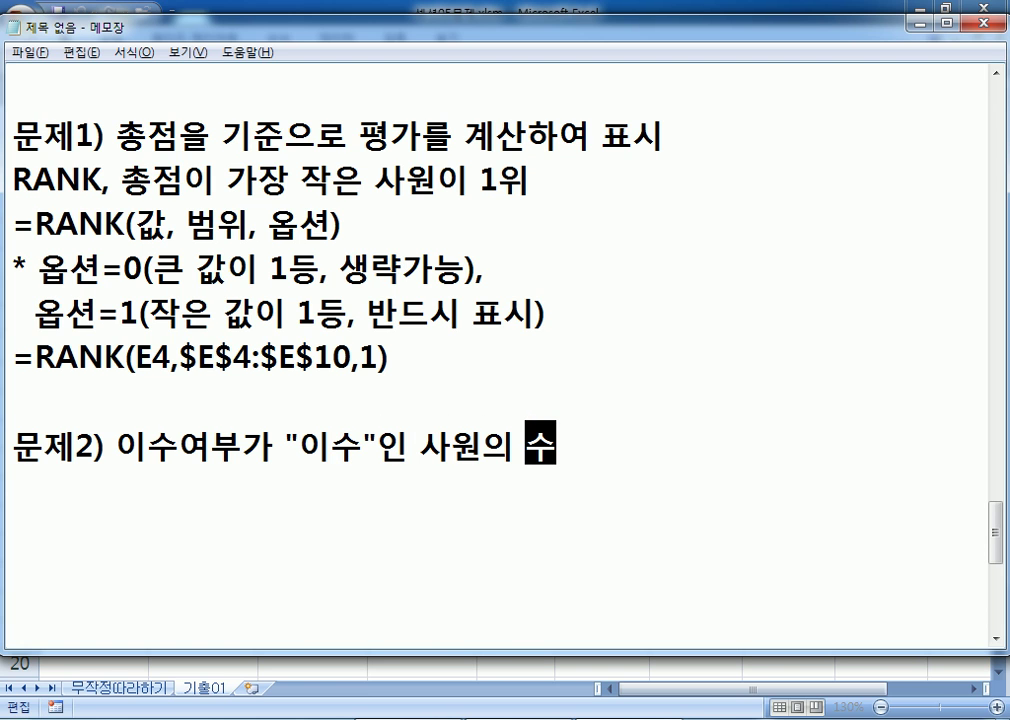
pyautogui.press('Return')
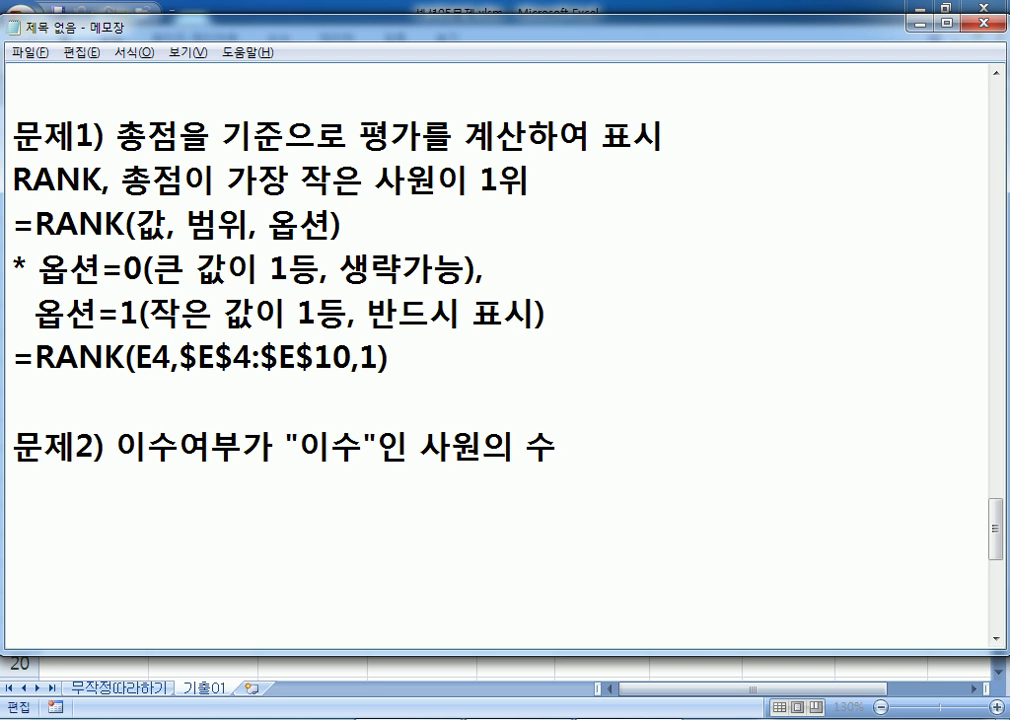
pyautogui.write('ㅇ)')
pyautogui.press('BackSpace')
pyautogui.press('BackSpace')
pyautogui.write('예) ')
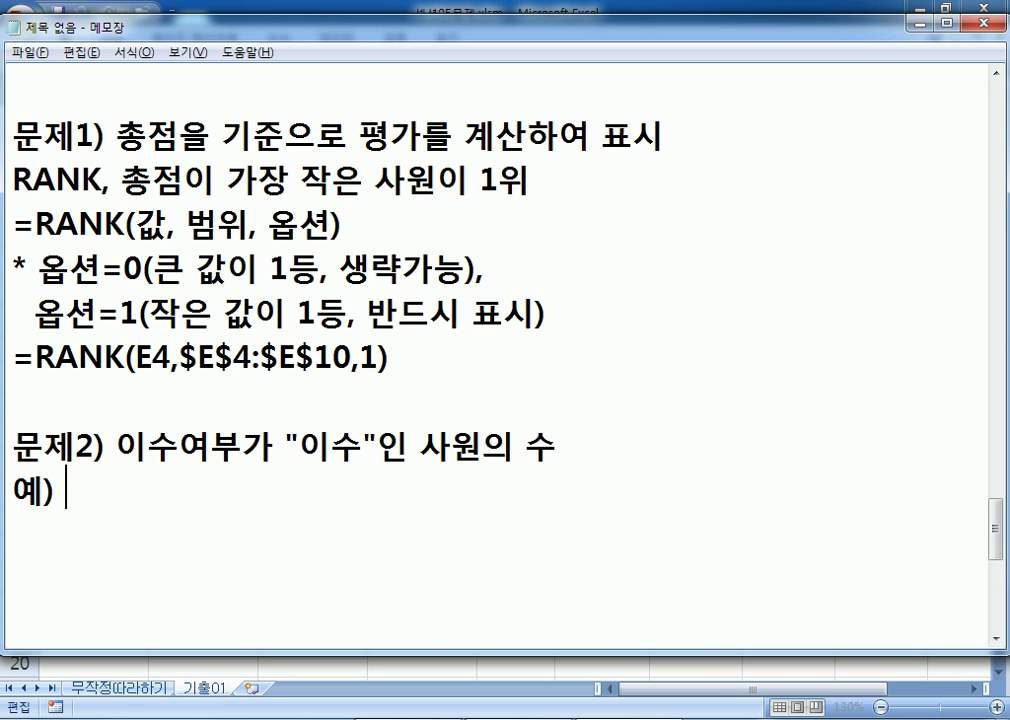
pyautogui.write('5명')
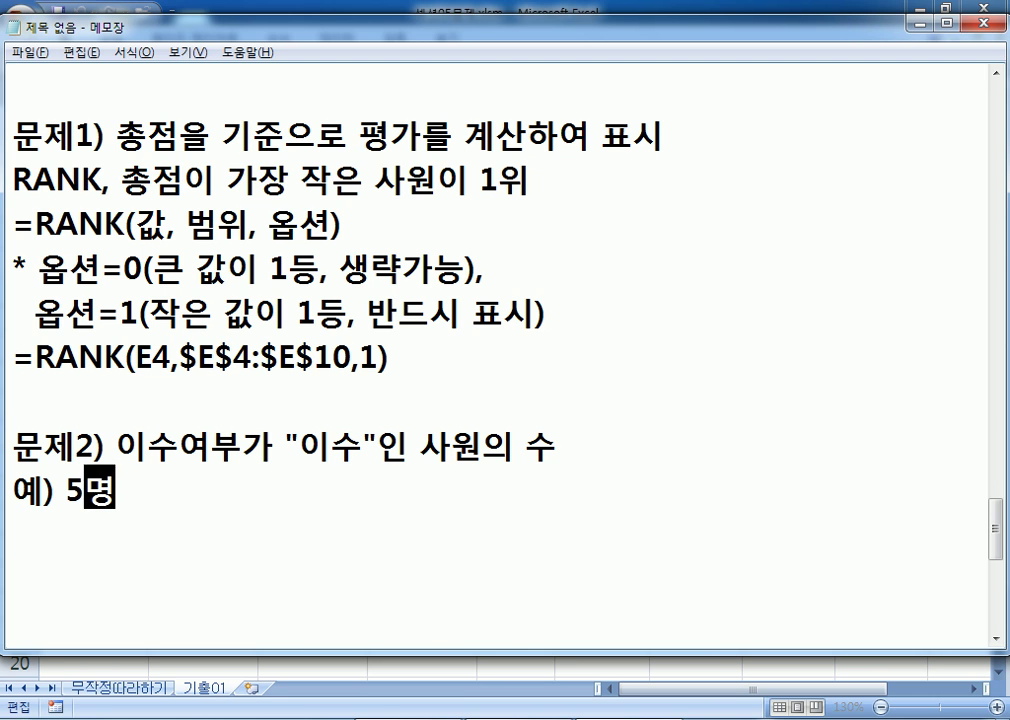
# Add the hint line "COUNT, COUNTIF 중에서 선택, &연산자"
pyautogui.press('Return')
pyautogui.write('COUNT, ')
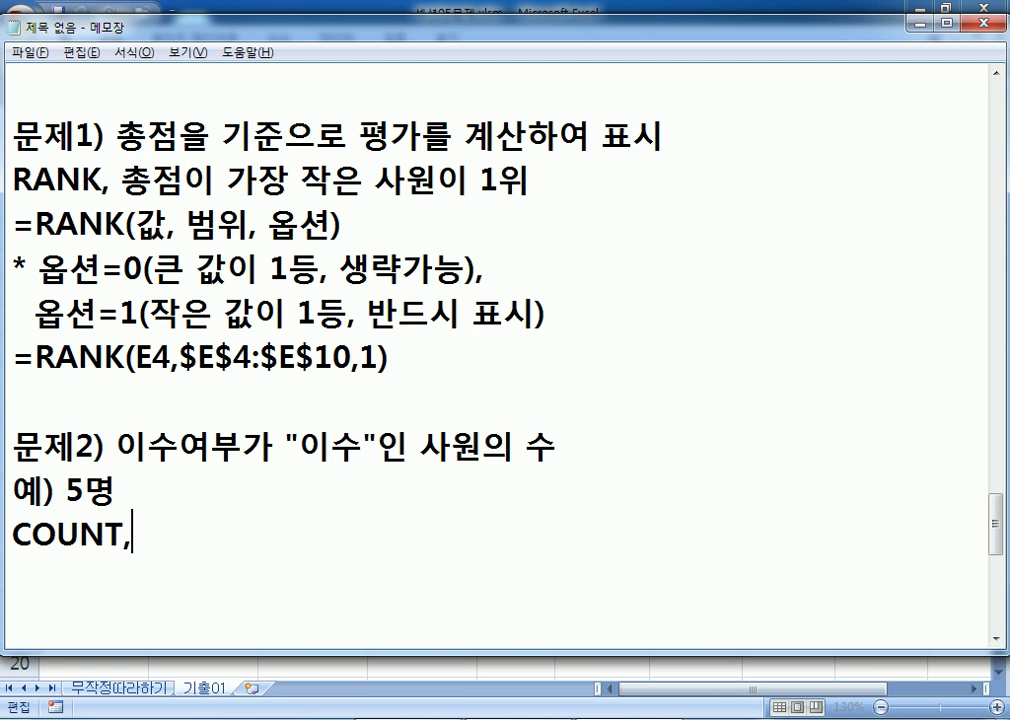
pyautogui.write('COUNTIF')
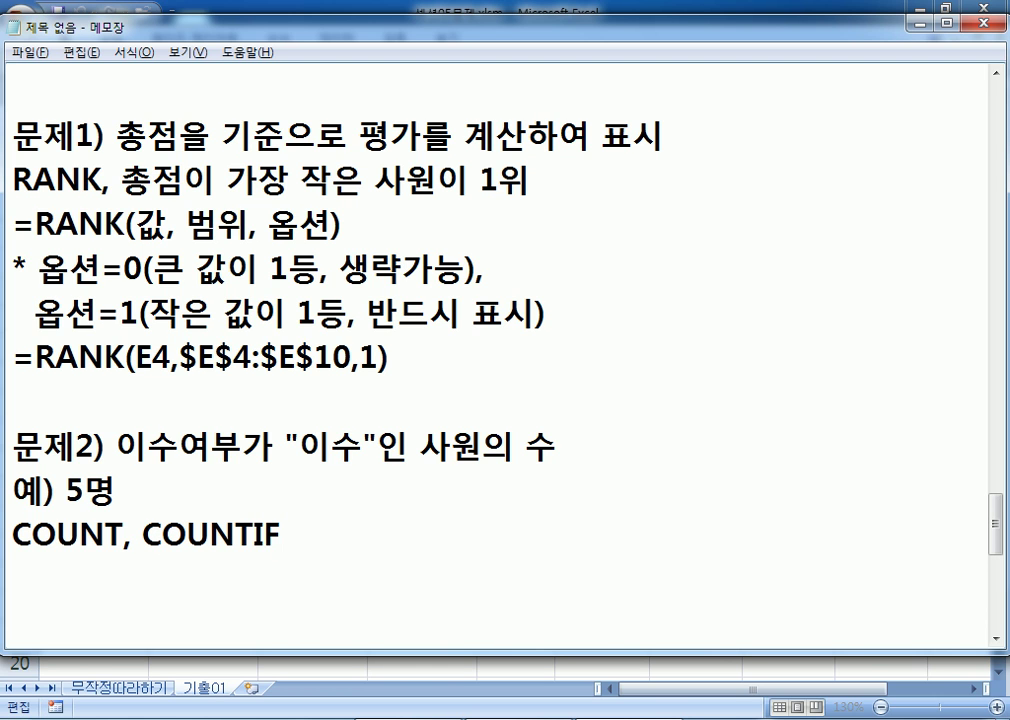
pyautogui.write(' W')
pyautogui.press('BackSpace')
pyautogui.press('Hangul')
pyautogui.write('ㅈ중에서 선태')
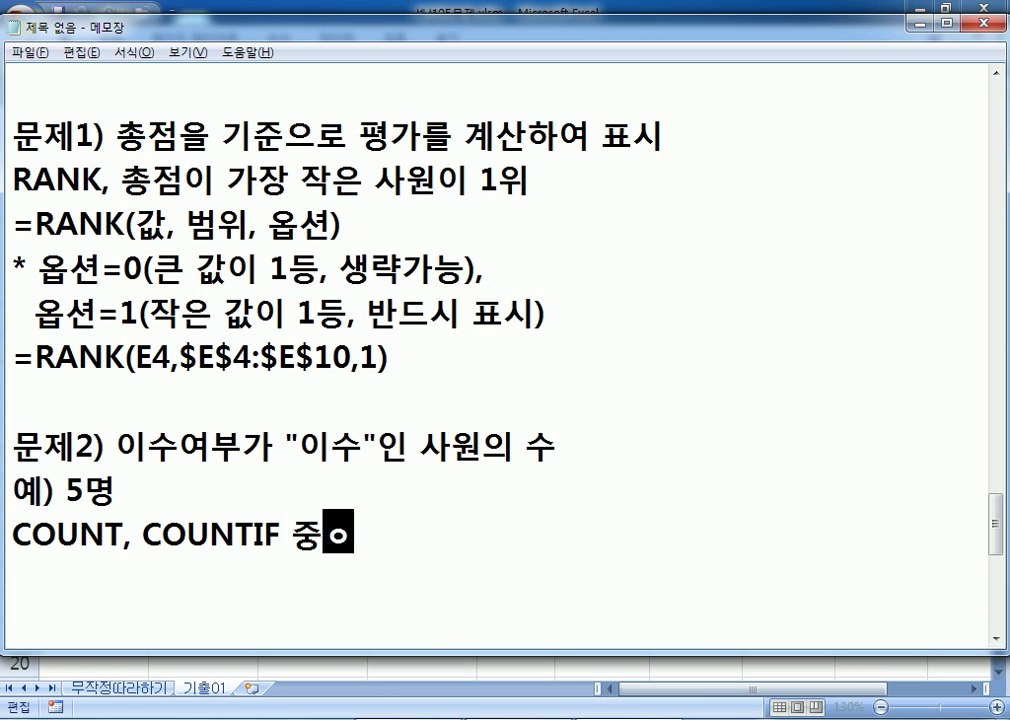
pyautogui.write('ㄱ, ')
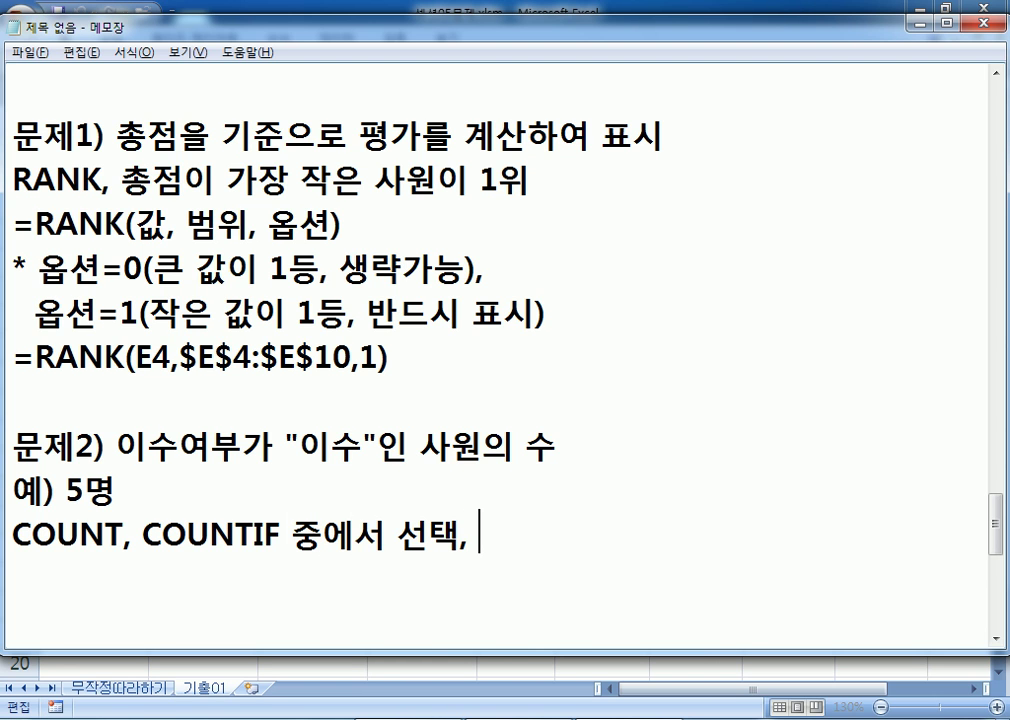
pyautogui.write('&연산자')
pyautogui.press('Return')
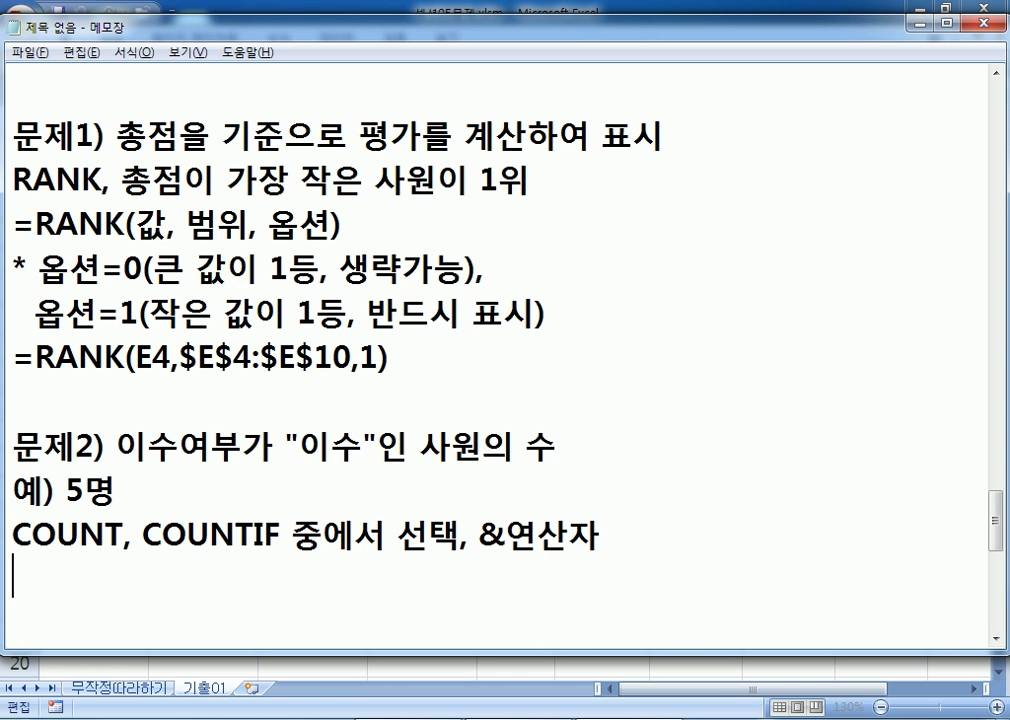
pyautogui.scroll(-3, 147, 289)
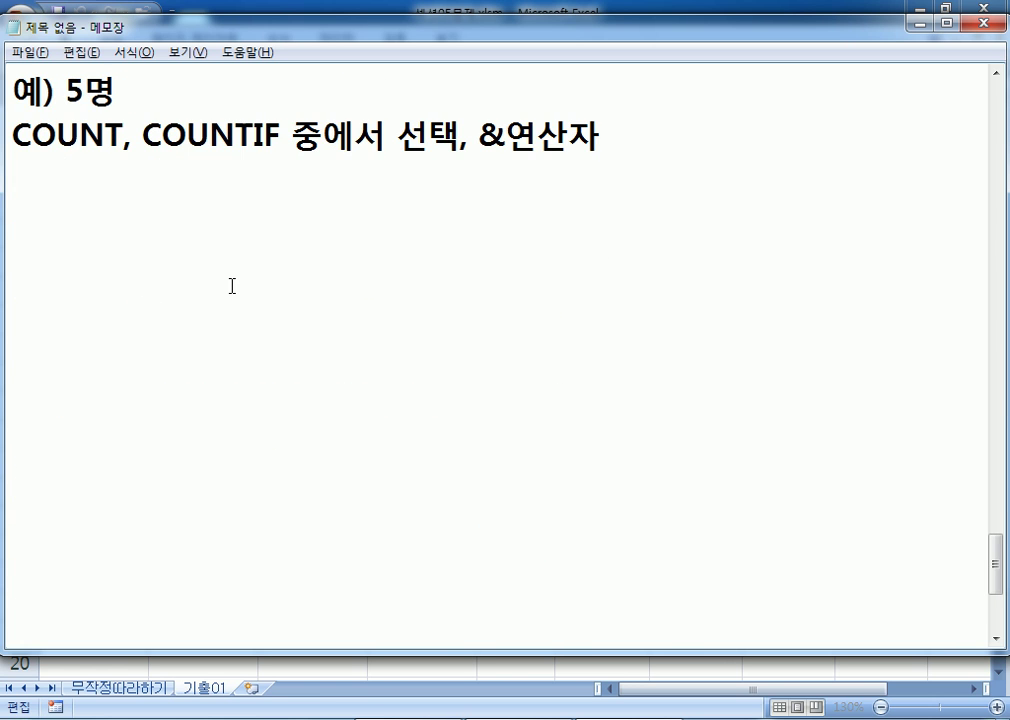
# Point out COUNT and type the syntax line =COUNTIF(범위, 조건) & "명"
pyautogui.scroll(1, 1007, 97)
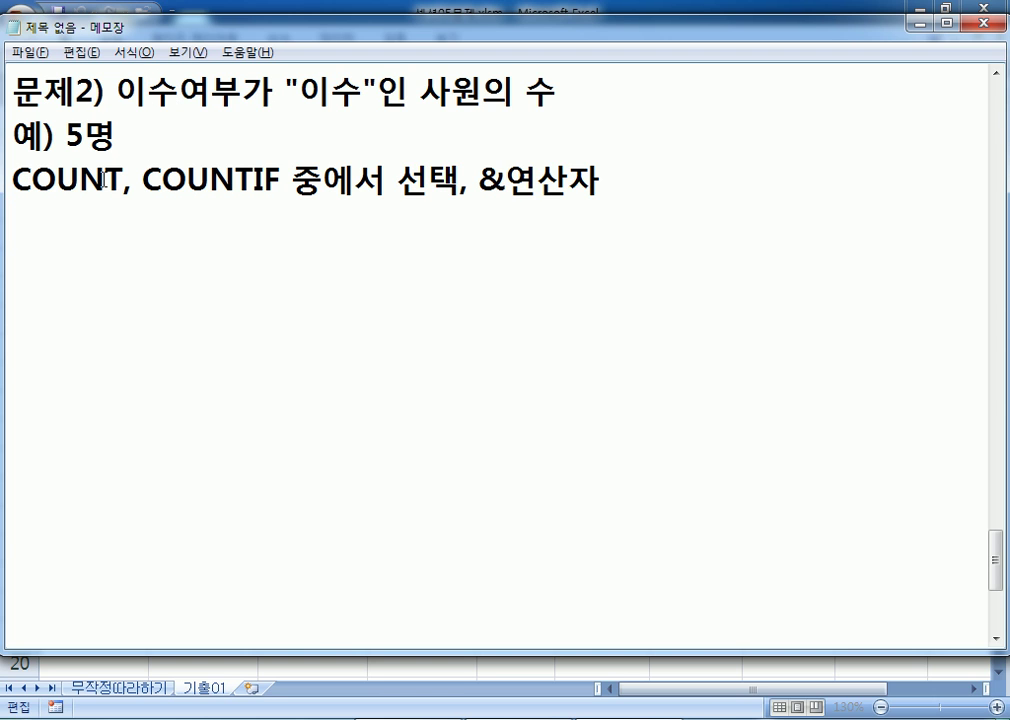
pyautogui.moveTo(124, 180); pyautogui.dragTo(12, 180)
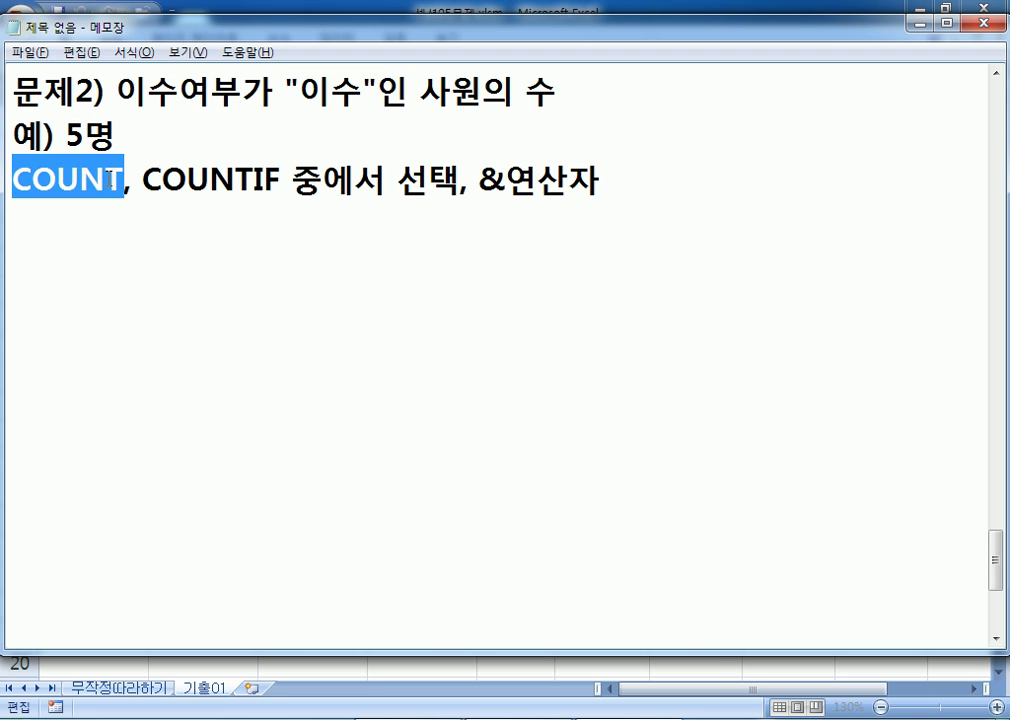
pyautogui.click(92, 212)
pyautogui.write('=')
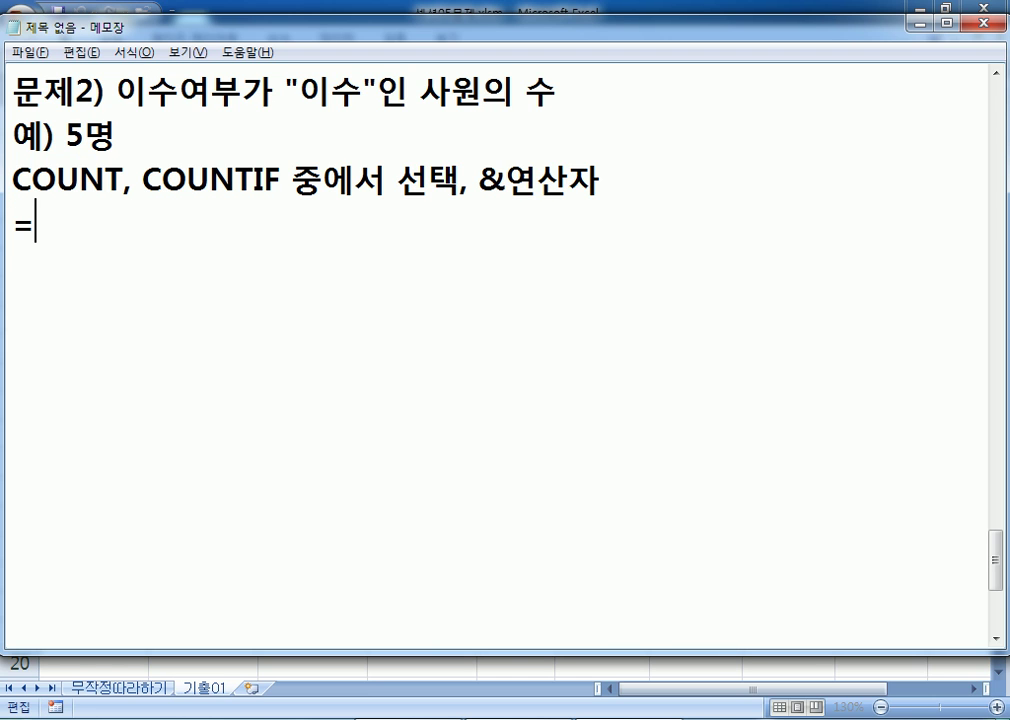
pyautogui.write('COUNTIF')
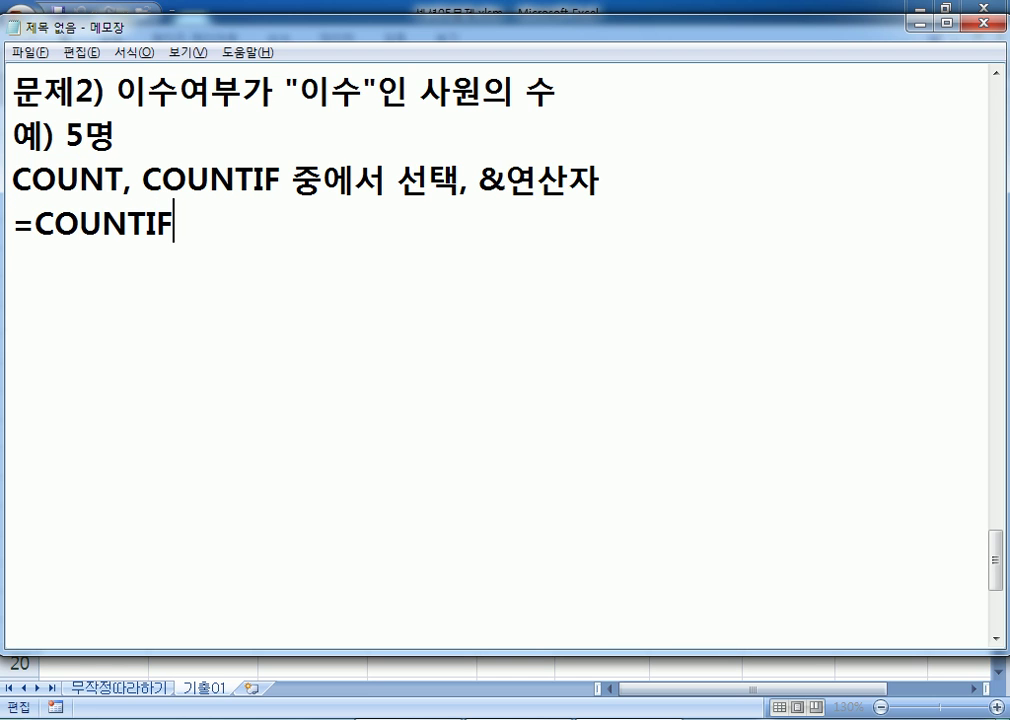
pyautogui.write('(범위,')
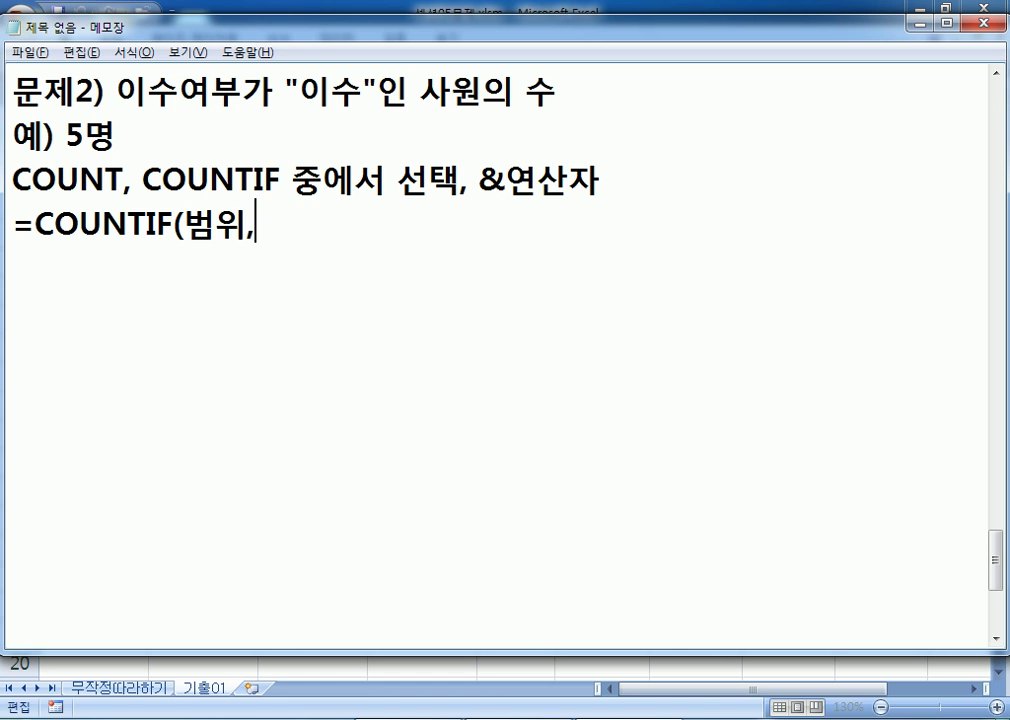
pyautogui.write(' 조건) &^')
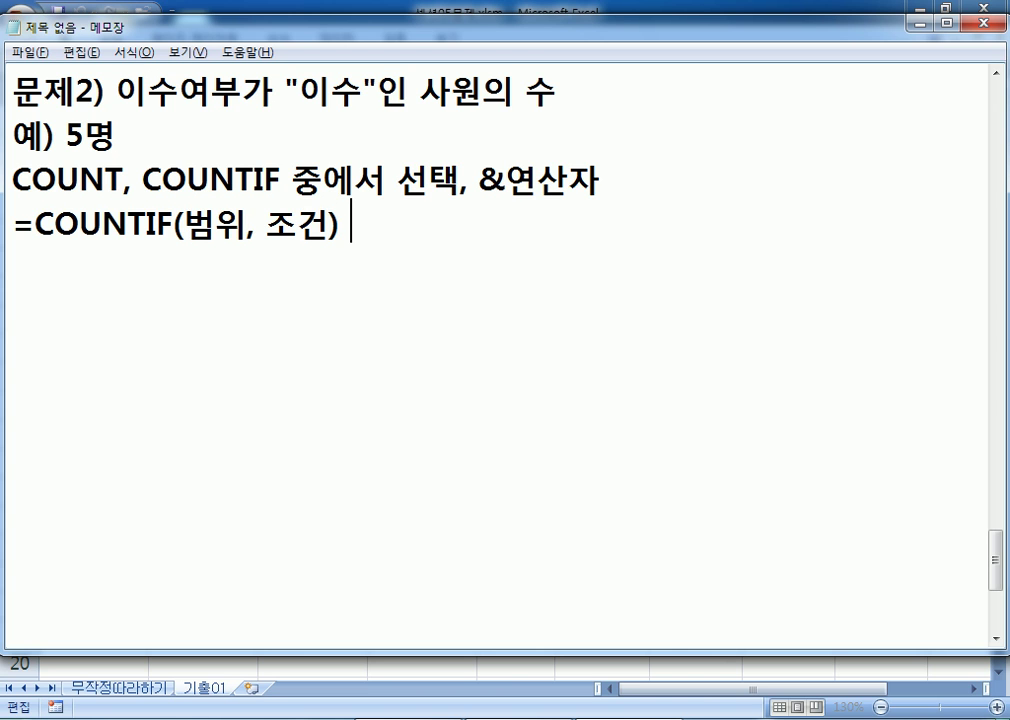
pyautogui.press('BackSpace')
pyautogui.write(':머')
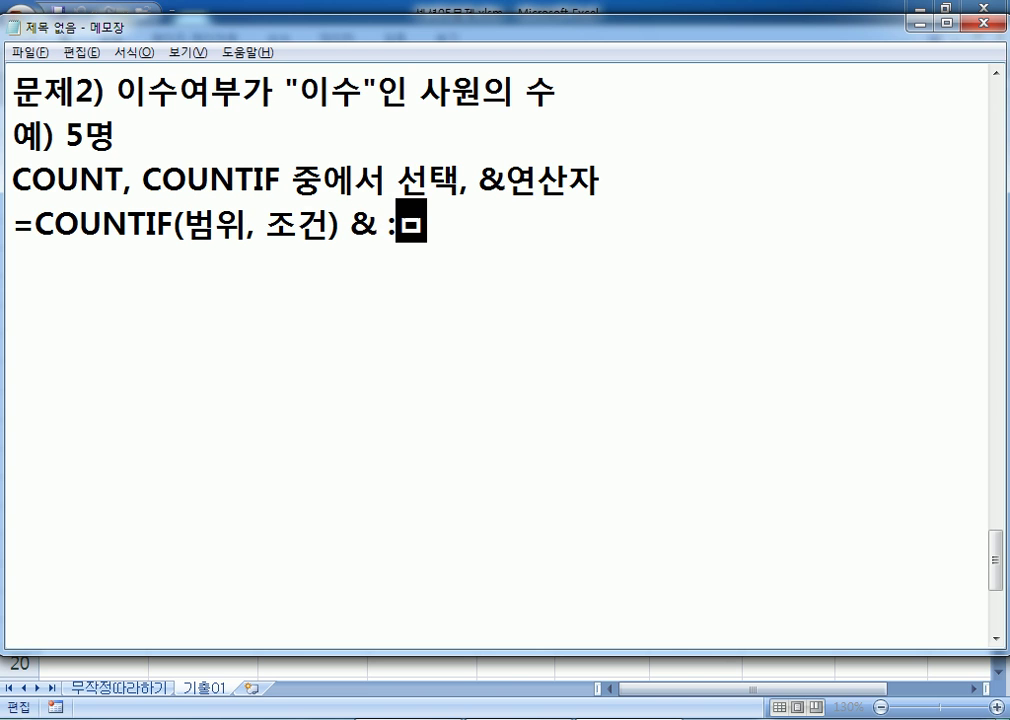
pyautogui.press('BackSpace')
pyautogui.press('BackSpace')
pyautogui.press('BackSpace')
pyautogui.write(':ㅁ')
pyautogui.press('BackSpace')
pyautogui.press('BackSpace')
pyautogui.write('"ㅁㅕㅇ"')
pyautogui.press('Return')
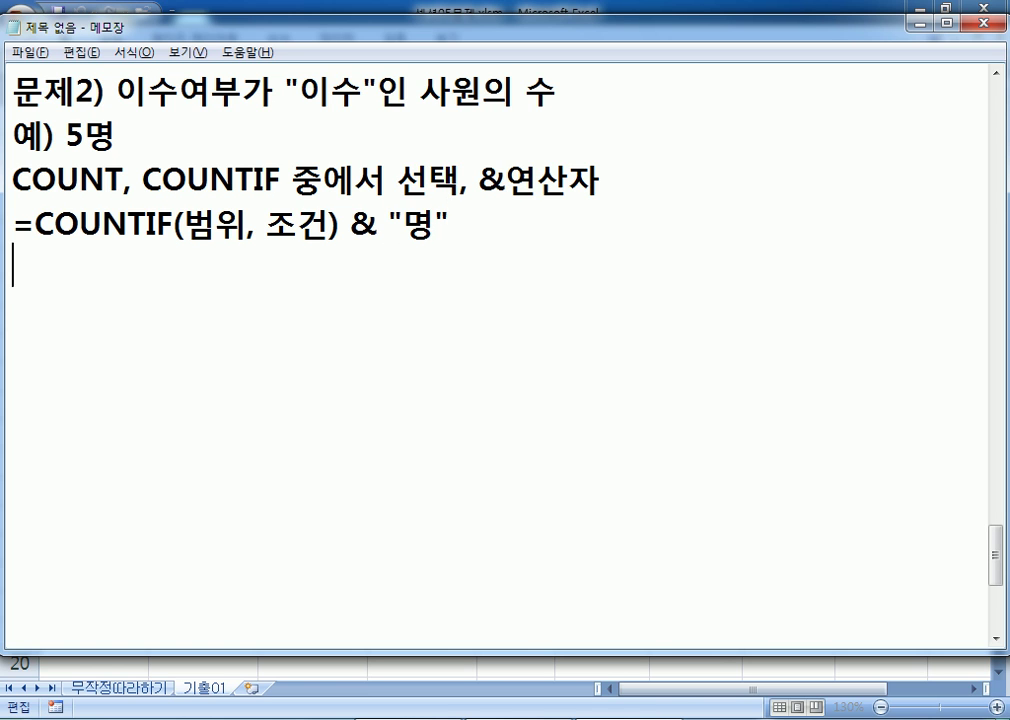
# Remove the extra space before the ampersand and duplicate the COUNTIF syntax line
pyautogui.click(333, 223)
pyautogui.moveTo(335, 223); pyautogui.dragTo(350, 222)
pyautogui.click(350, 222)
pyautogui.press('Left')
pyautogui.press('Delete')
pyautogui.hotkey('shift', 'Down')
pyautogui.hotkey('ctrl', 'c')
pyautogui.hotkey('ctrl', 'v')
pyautogui.hotkey('ctrl', 'v')
pyautogui.press('Up')
pyautogui.press('Right')
pyautogui.press('Right')
pyautogui.press('Right')
pyautogui.press('Right')
pyautogui.press('Right')
pyautogui.press('Right')
pyautogui.press('Right')
pyautogui.press('Right')
pyautogui.press('Right')
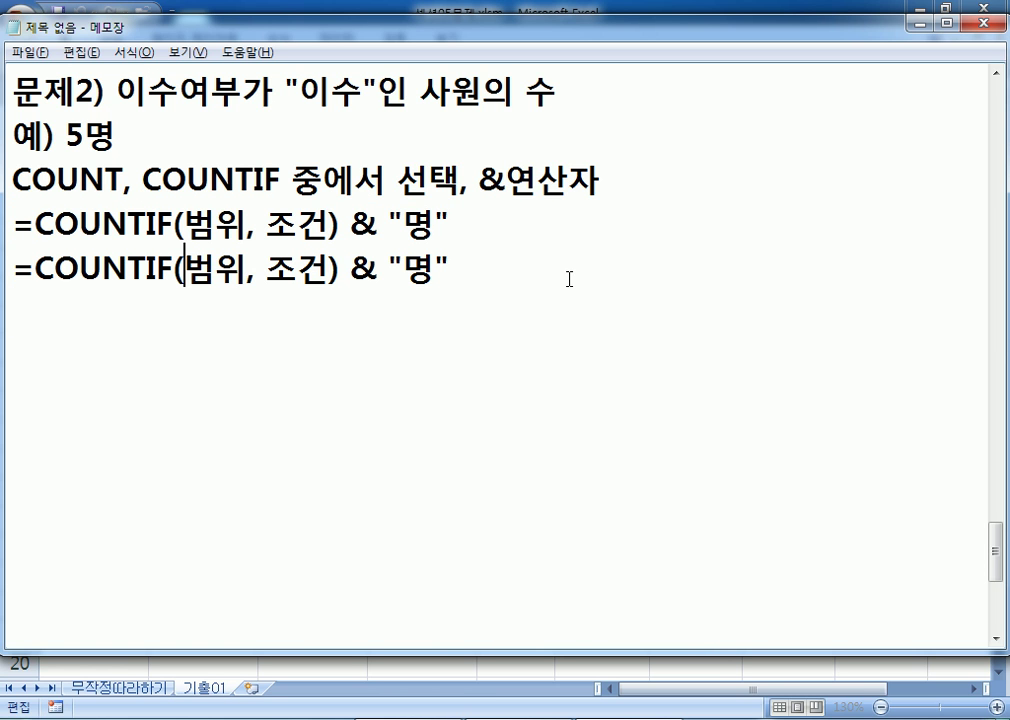
# Check the 이수여부 range F4:F10 in the Excel workbook
pyautogui.hotkey('alt', 'Tab')
pyautogui.hotkey('ctrl', 'Return')
pyautogui.moveTo(615, 210); pyautogui.dragTo(616, 373)
pyautogui.hotkey('alt', 'Tab')
# In the duplicated line, replace 범위 with F4:F10 and 조건 with "이수"
pyautogui.write('ㄹ')
pyautogui.press('BackSpace')
pyautogui.press('Hangul')
pyautogui.write('F4:f10')
pyautogui.press('Delete')
pyautogui.press('Delete')
pyautogui.press('Left')
pyautogui.press('Left')
pyautogui.press('Left')
pyautogui.write('F')
pyautogui.press('Delete')
pyautogui.press('Right')
pyautogui.press('Right')
pyautogui.press('Right')
pyautogui.press('Right')
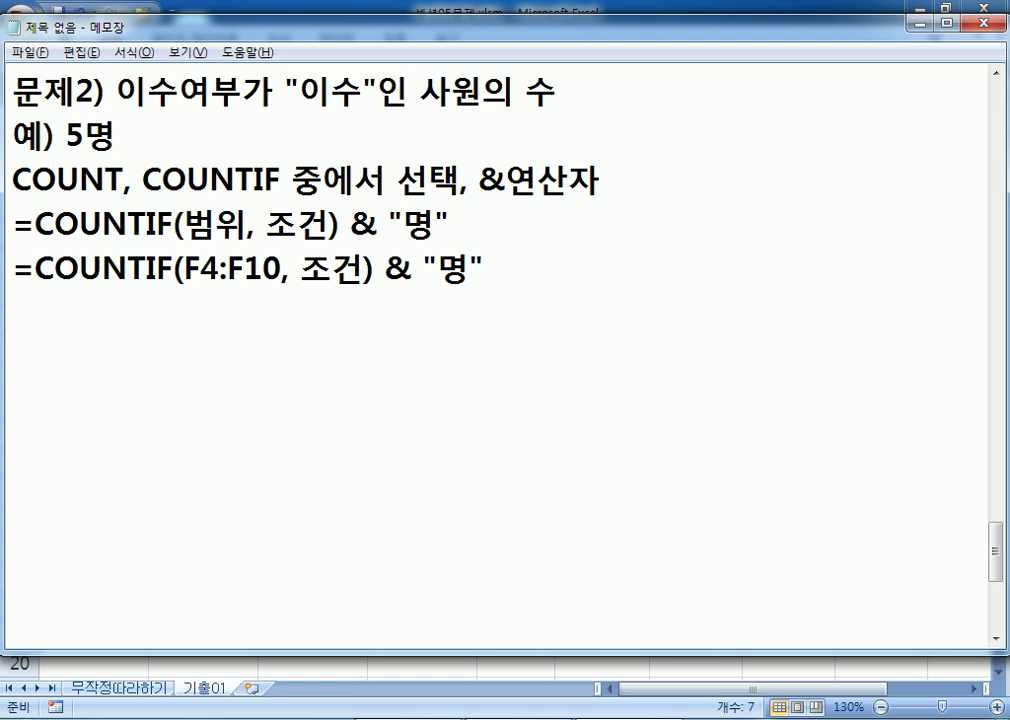
pyautogui.write('"이수')
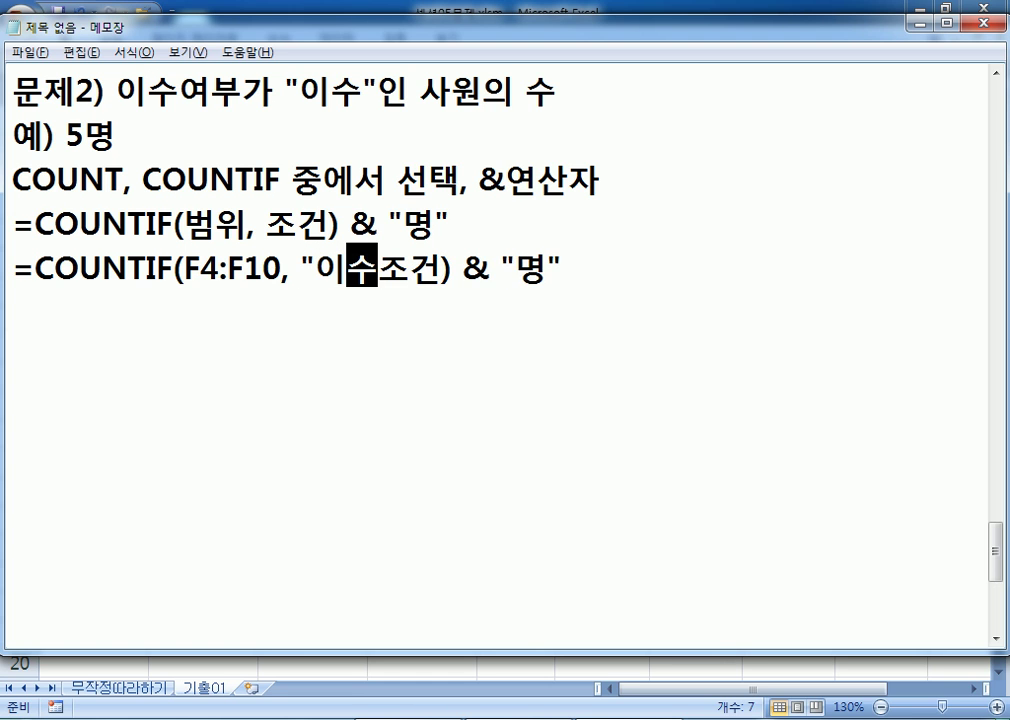
pyautogui.write('"')
pyautogui.press('Delete')
pyautogui.press('Delete')
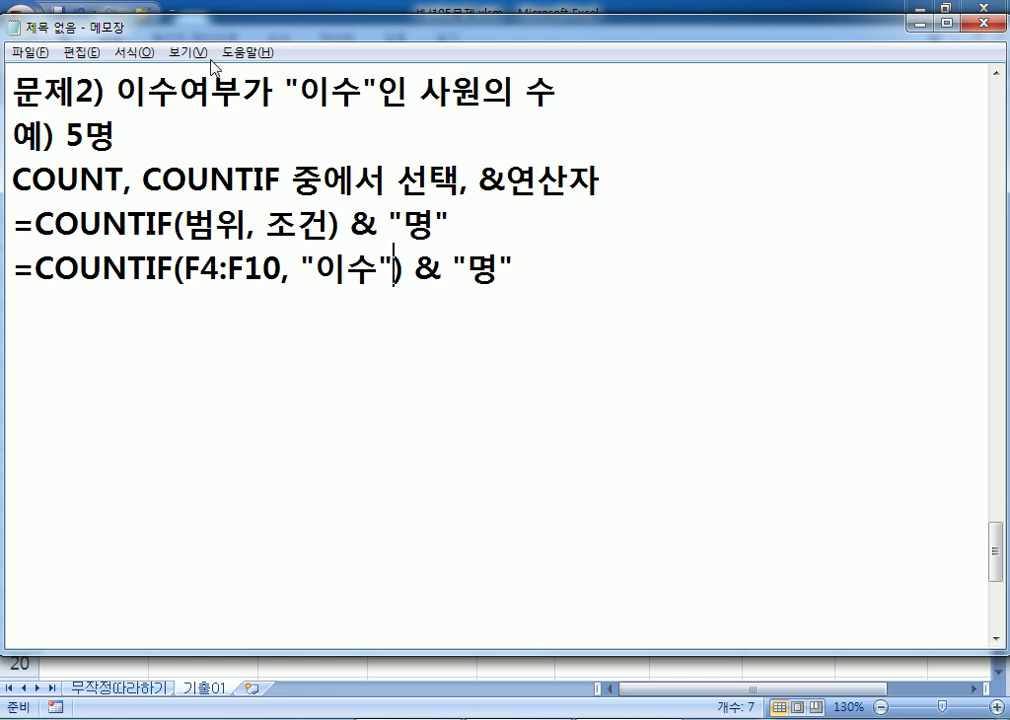
# Highlight 5명, the COUNTIF part, the 명 suffix and the ampersand in the worked formula
pyautogui.moveTo(65, 136); pyautogui.dragTo(117, 146)
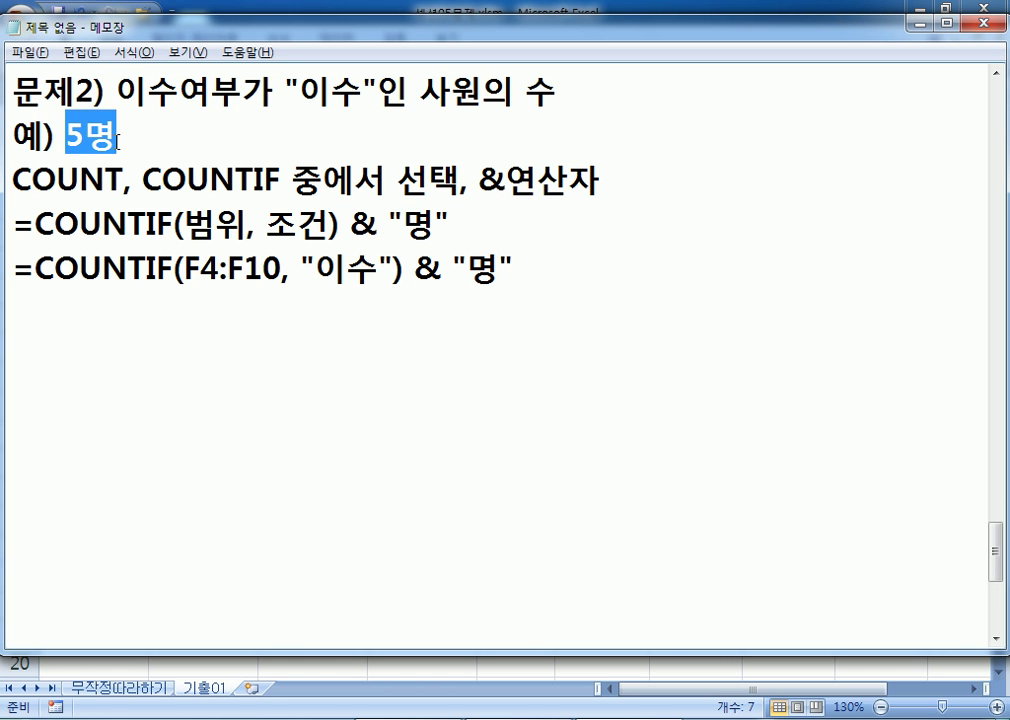
pyautogui.moveTo(403, 268); pyautogui.dragTo(7, 268)
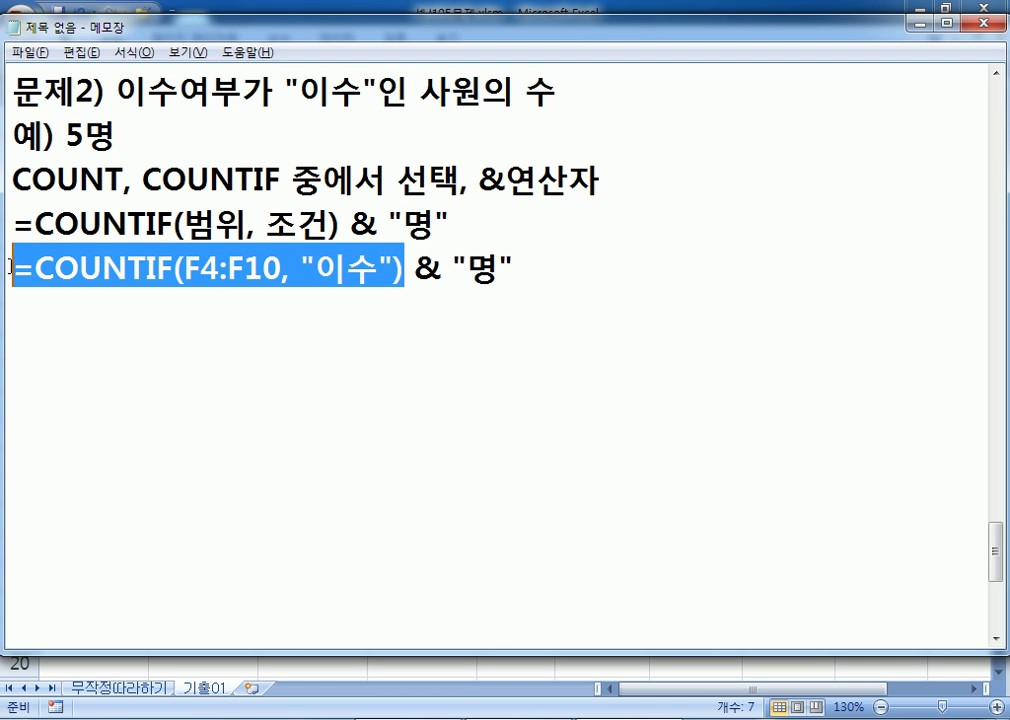
pyautogui.moveTo(463, 272); pyautogui.dragTo(492, 272)
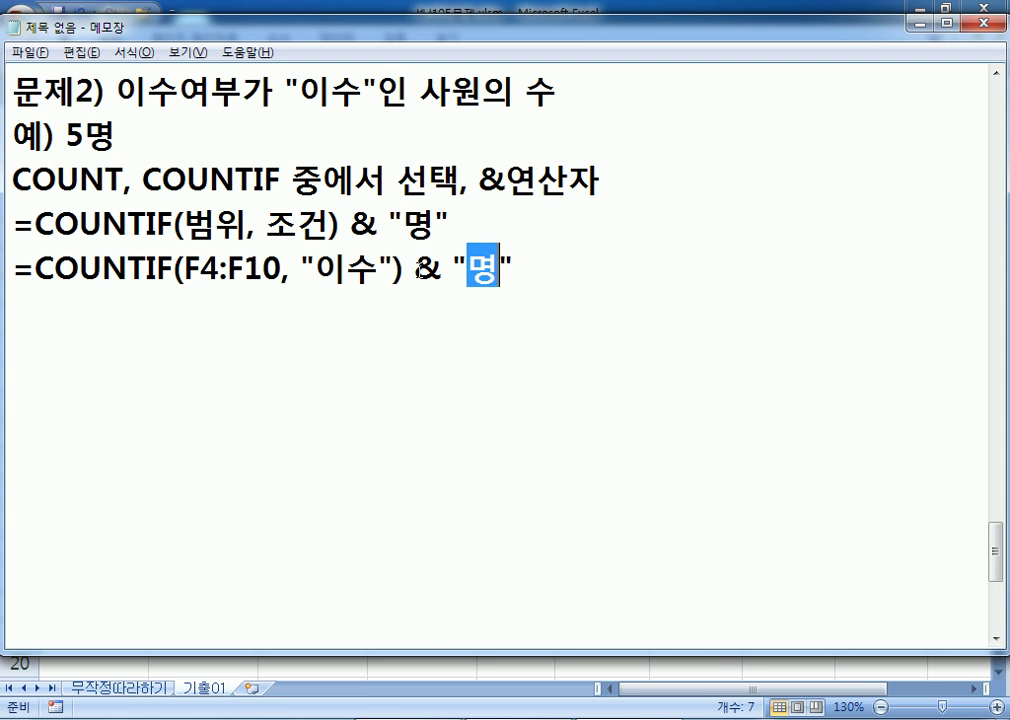
pyautogui.moveTo(415, 270); pyautogui.dragTo(444, 270)
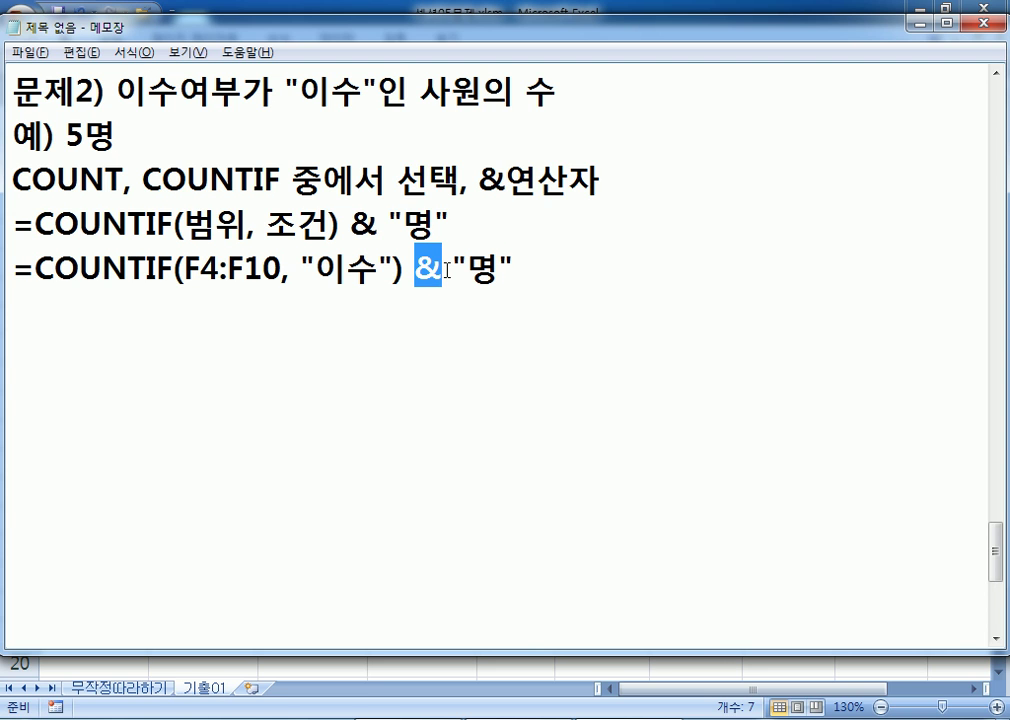
pyautogui.click(565, 302)
# Enter =COUNTIF(F4:F10,"이수") in Excel cell A13
pyautogui.hotkey('alt', 'Tab')
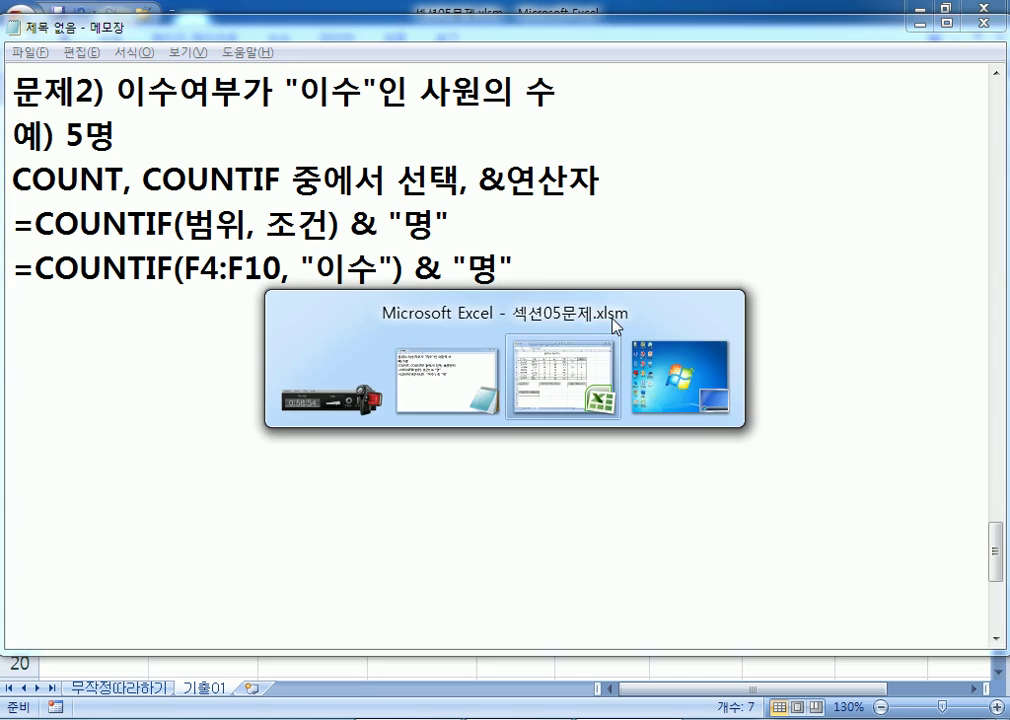
pyautogui.click(140, 460)
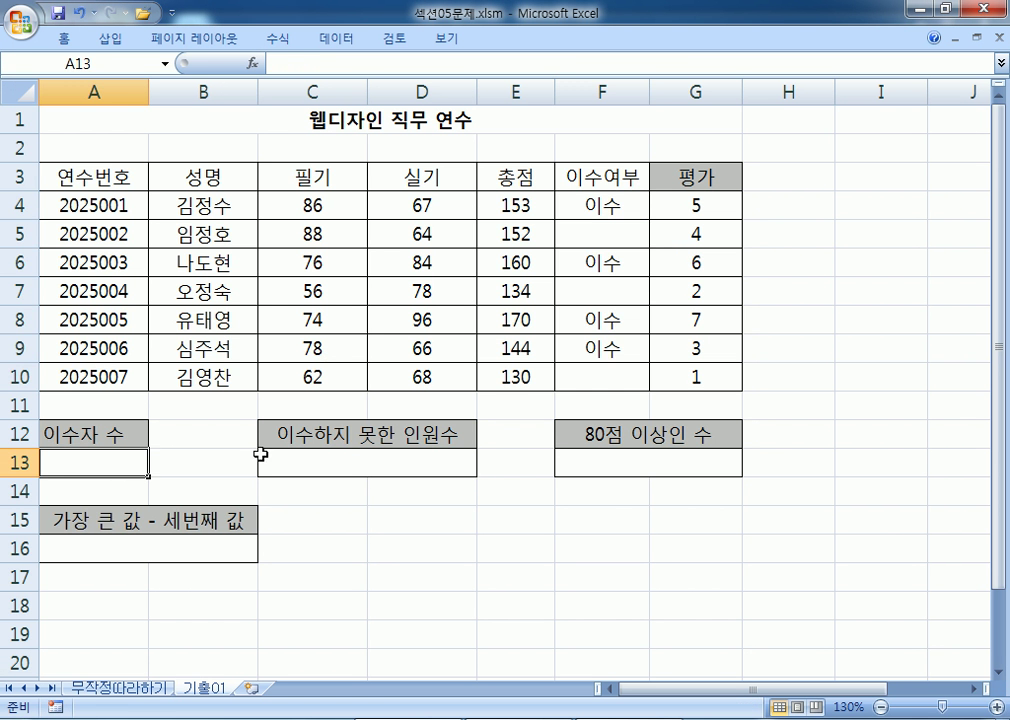
pyautogui.write('=COUNTIF(')
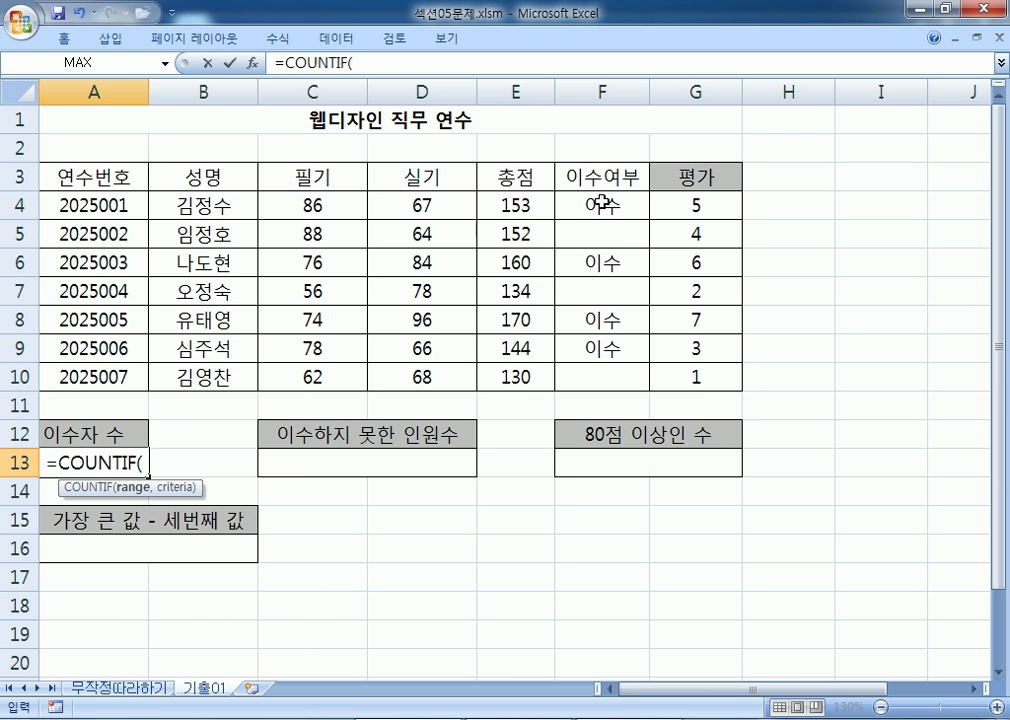
pyautogui.moveTo(597, 207); pyautogui.dragTo(582, 374)
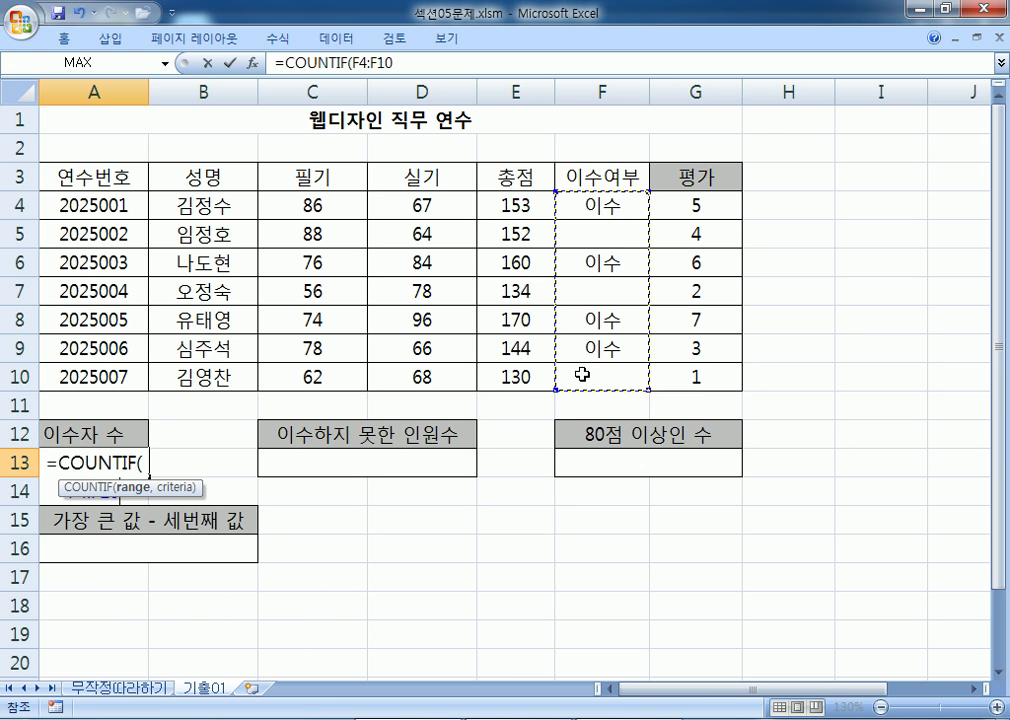
pyautogui.write(',"이수"')
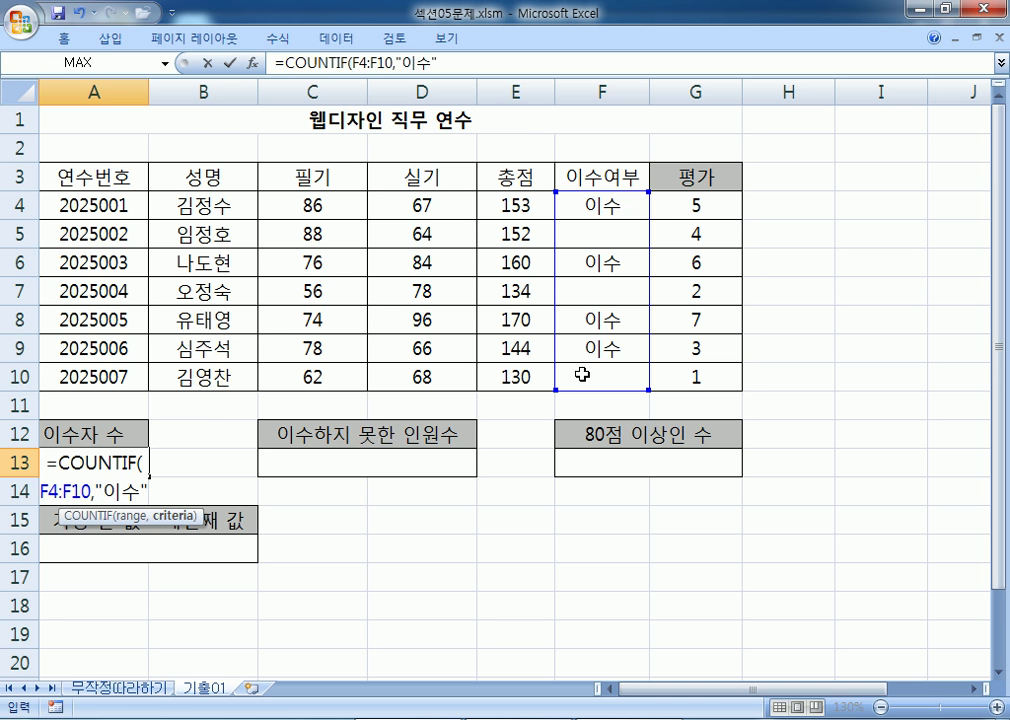
pyautogui.press('Return')
pyautogui.scroll(-1, 140, 221)
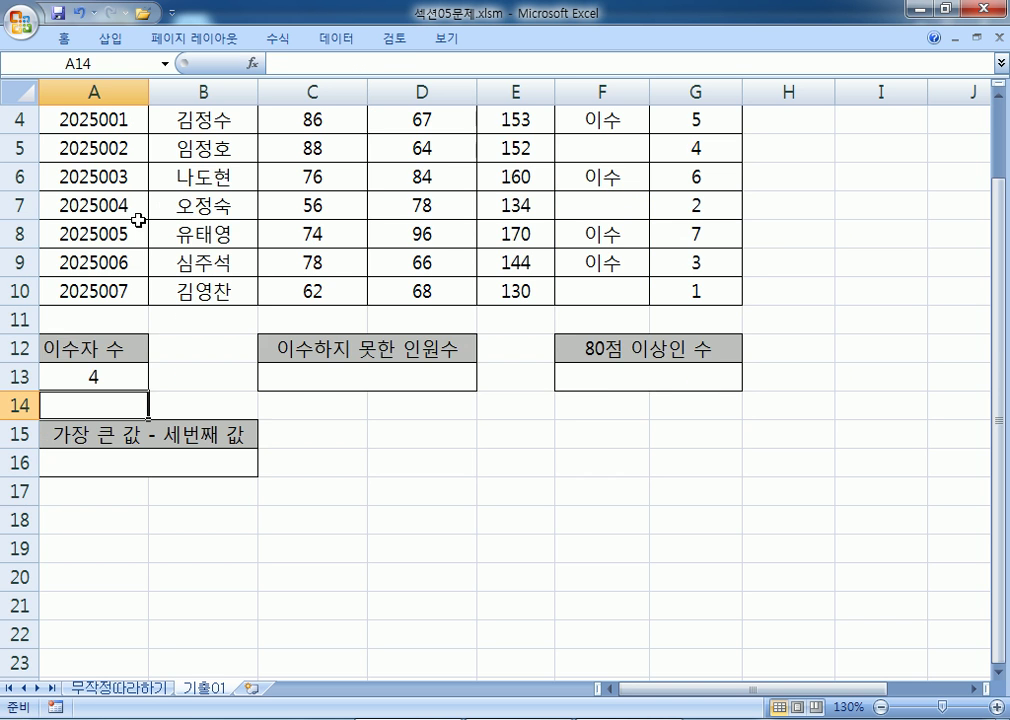
# Append &"명" to A13's formula so it shows 4명, then return to the notes
pyautogui.click(88, 377)
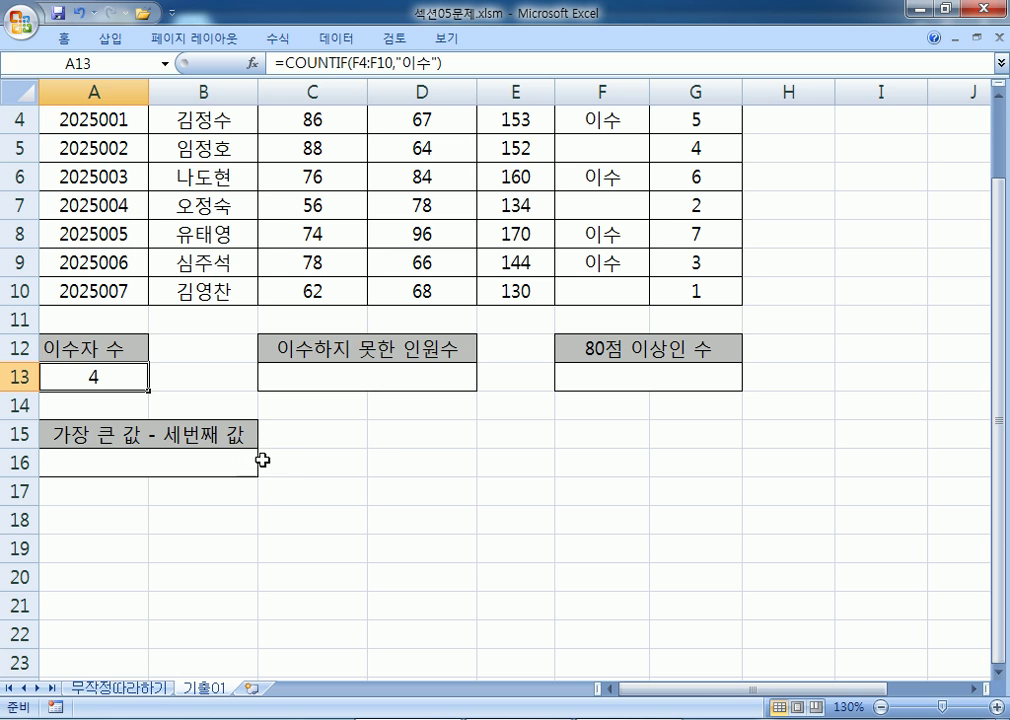
pyautogui.press('F2')
pyautogui.write('&')
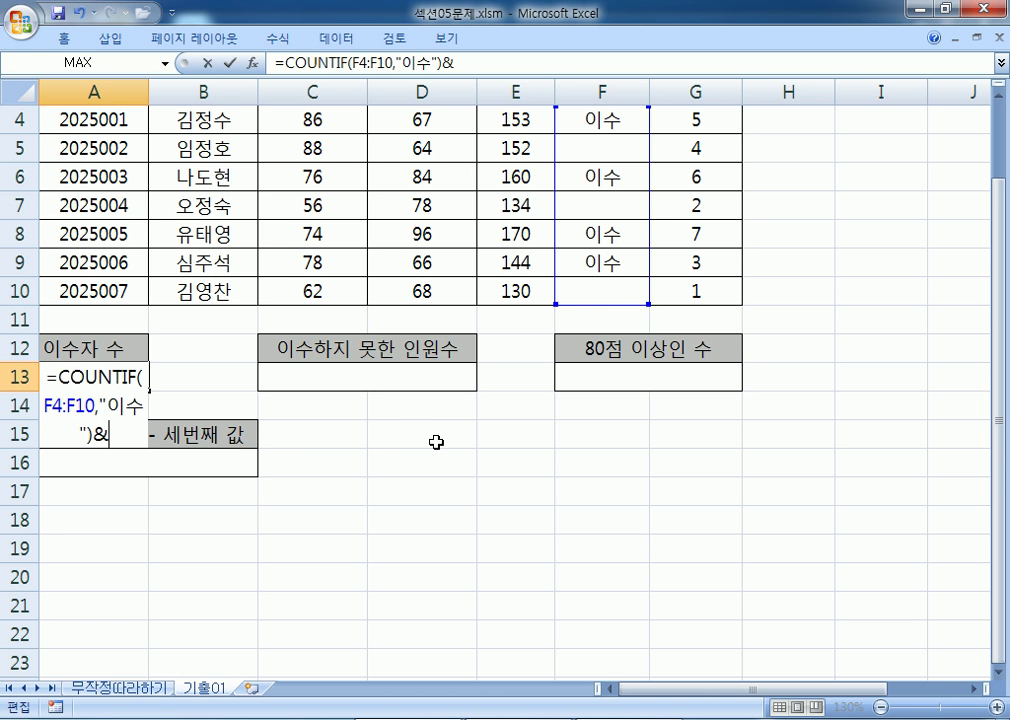
pyautogui.write('"AU')
pyautogui.press('BackSpace')
pyautogui.press('BackSpace')
pyautogui.write('명"')
pyautogui.press('Return')
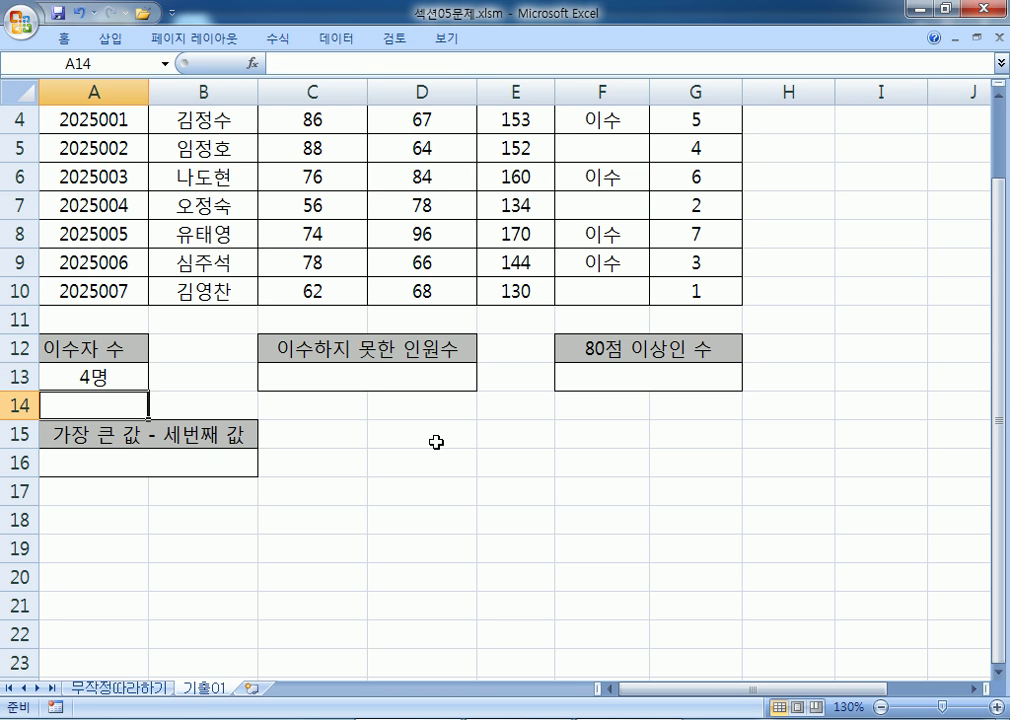
pyautogui.click(121, 378)
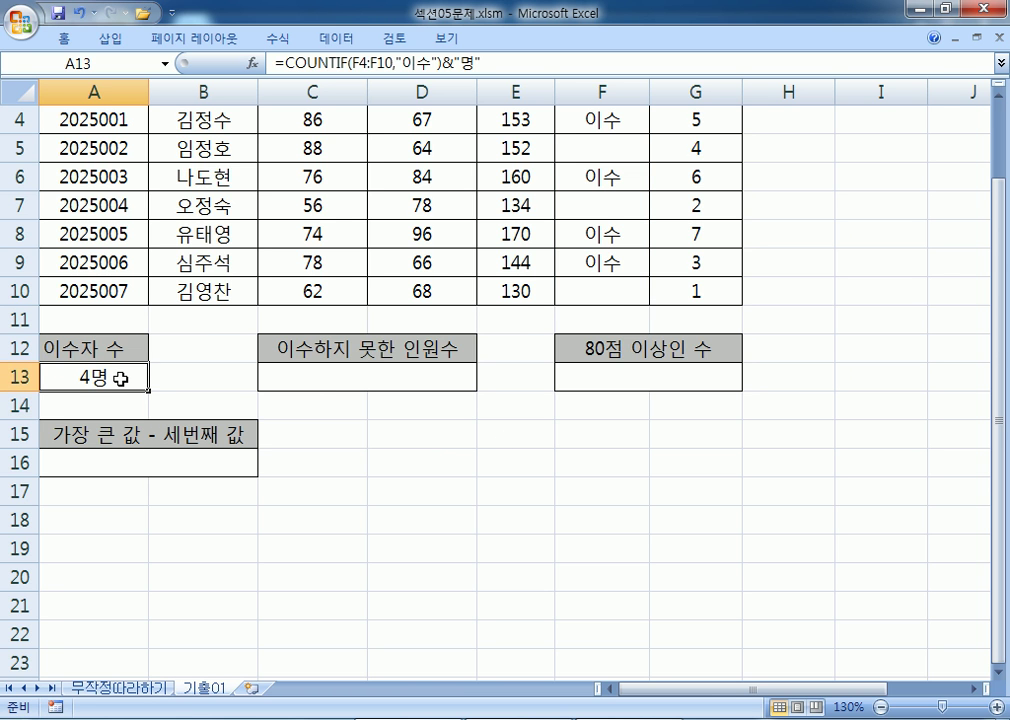
pyautogui.scroll(1, 121, 378)
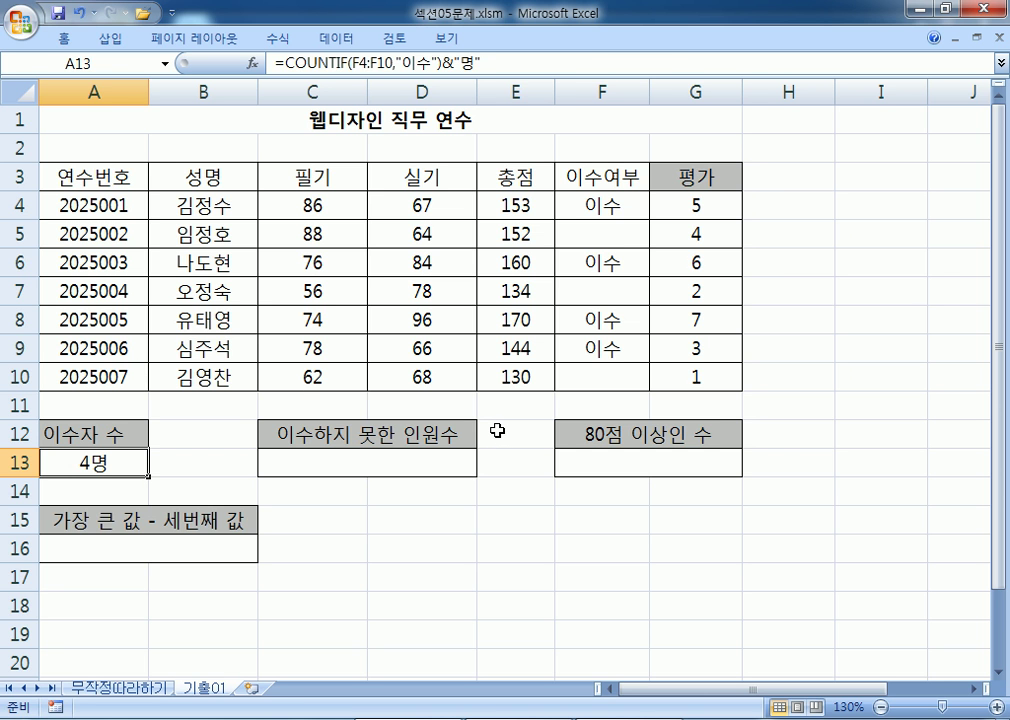
pyautogui.hotkey('alt', 'Tab')
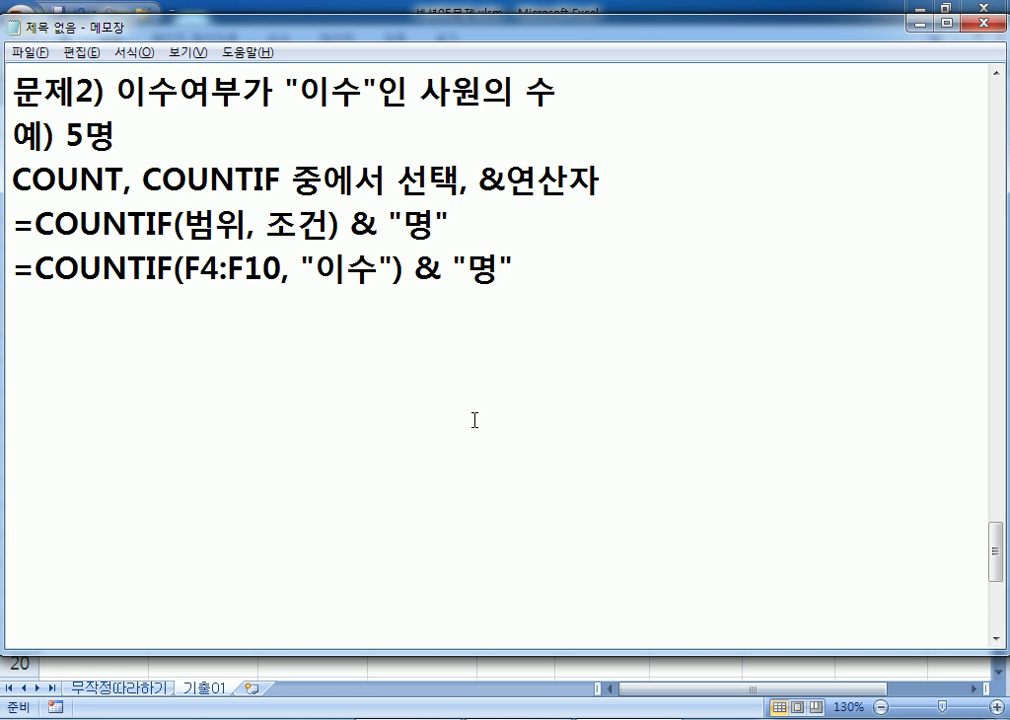
# Write 문제3) 이수하지 못한 사원의 수, noting blanks mean non-completion, with 예) 5명
pyautogui.press('Return')
pyautogui.write('문제3)')
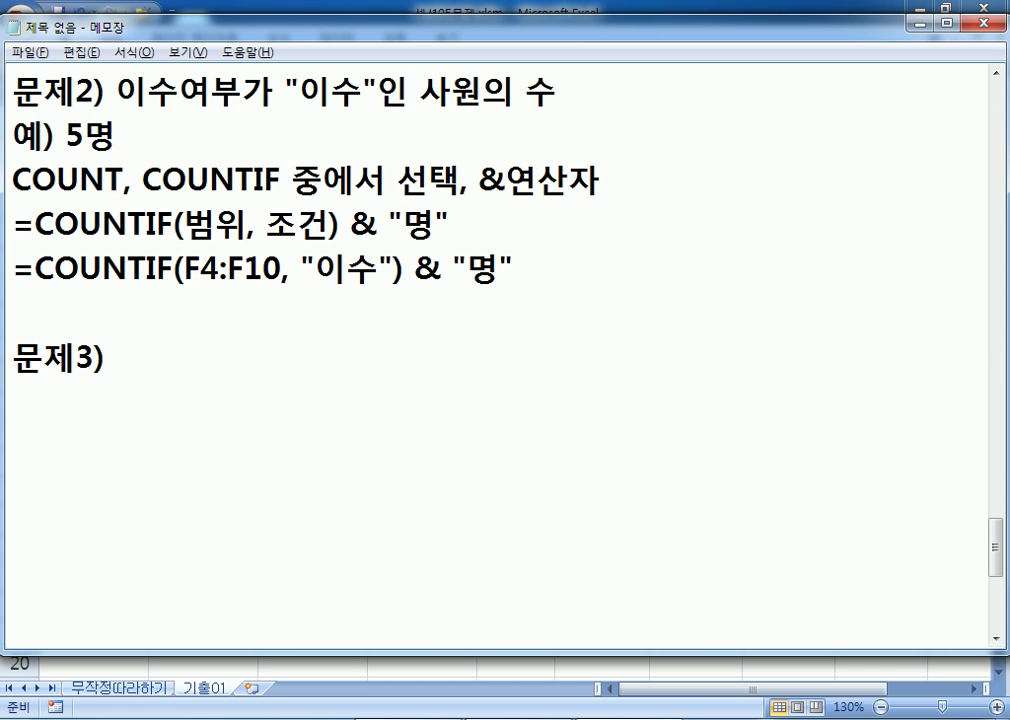
pyautogui.write('이수하지 못한 ')
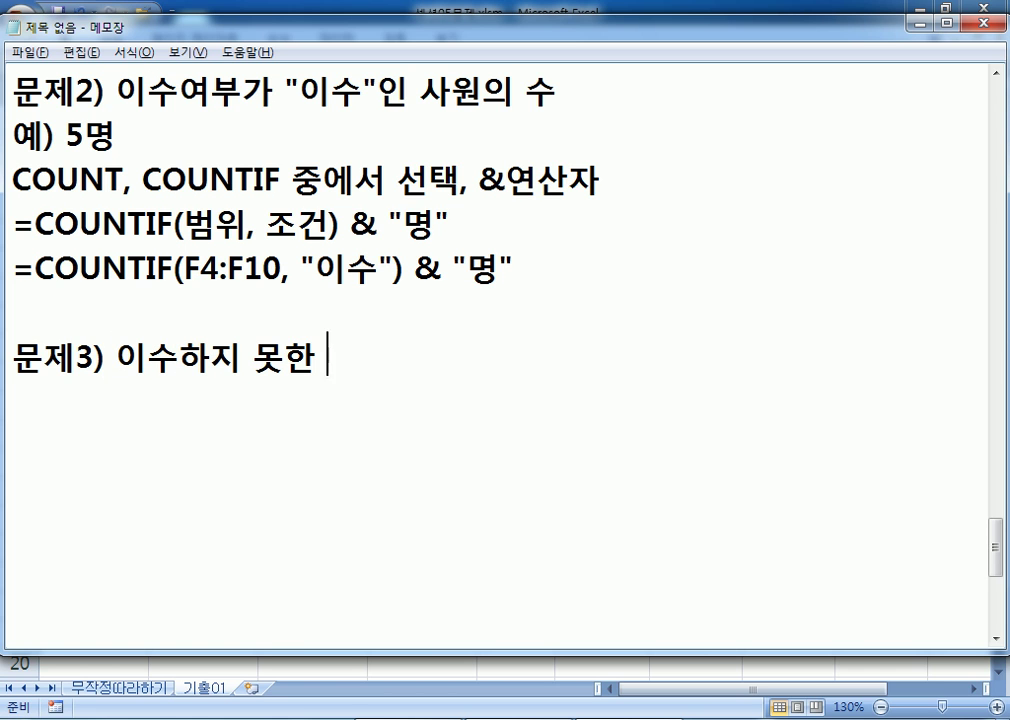
pyautogui.write('사원의 수')
pyautogui.press('Return')
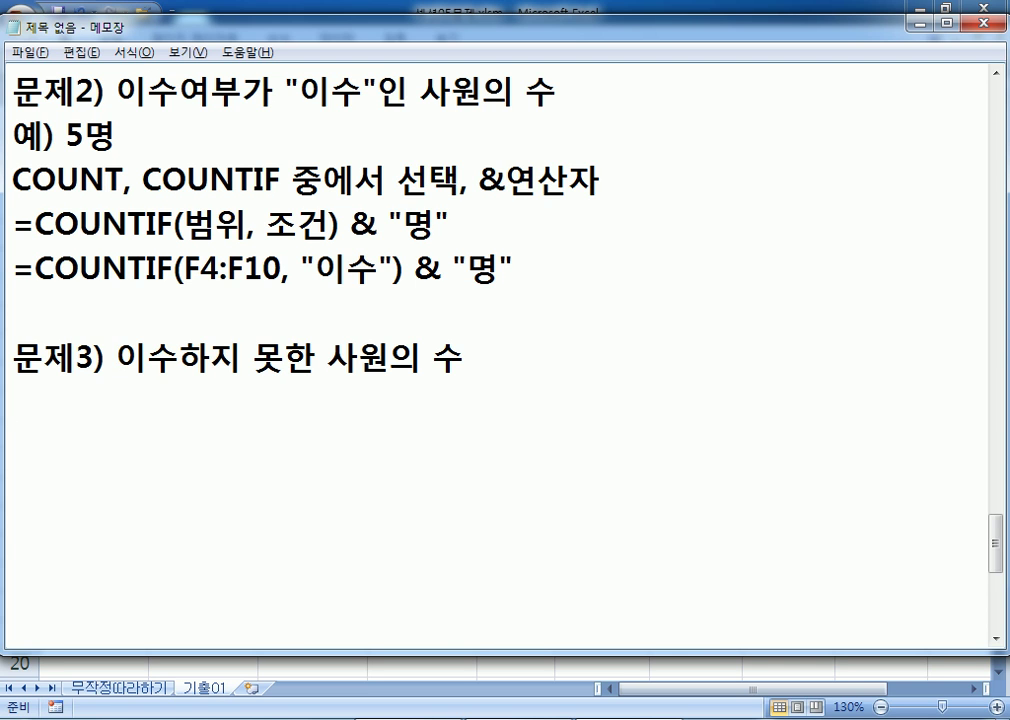
pyautogui.write('빈칸ㅇㅣ')
pyautogui.press('Left')
pyautogui.press('Left')
pyautogui.press('End')
pyautogui.write('이수하지 못한 사원')
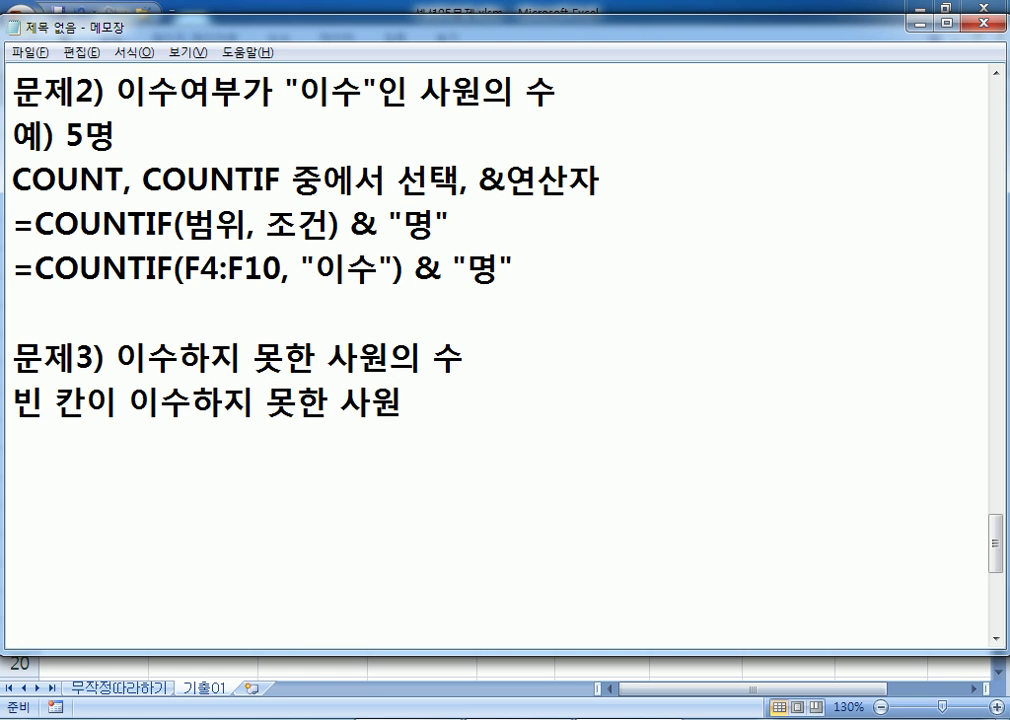
pyautogui.press('Return')
pyautogui.write('예) ')
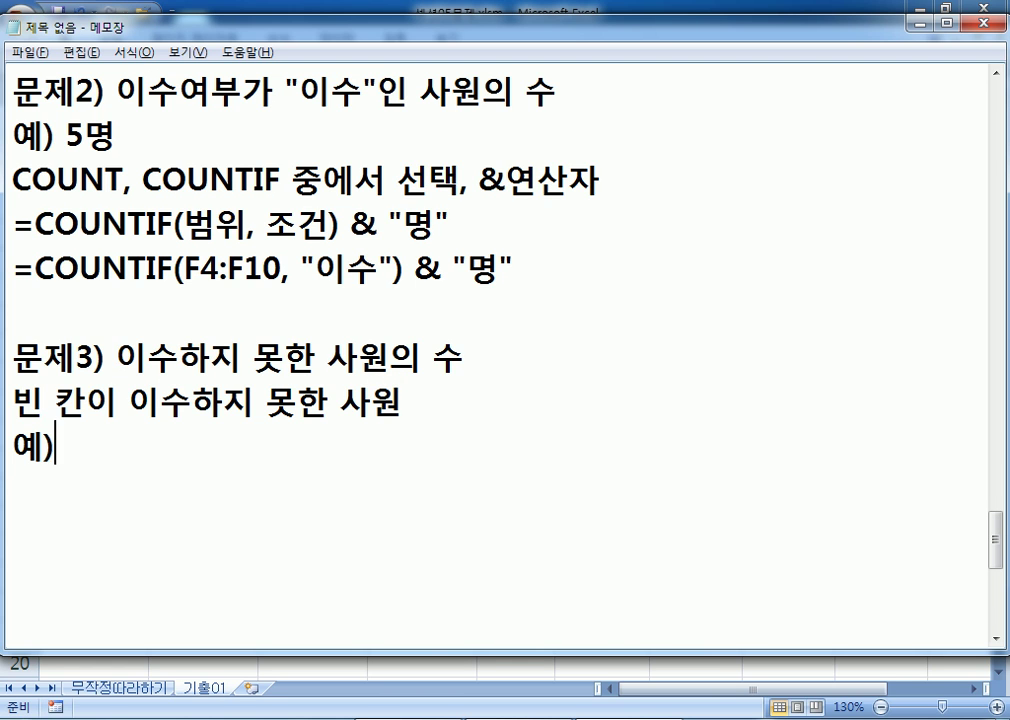
pyautogui.write('5명')
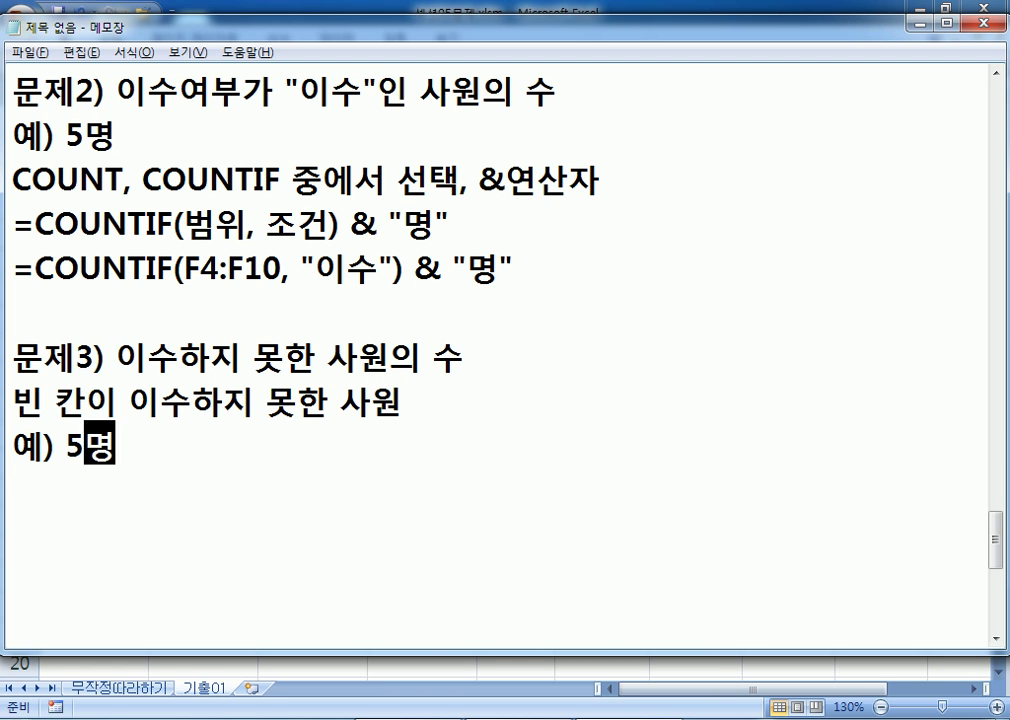
# Add the hint "COUNT, COUNTA, COUNTBLANK 중에서 선택, &연산자" and highlight the blank-cell words and COUNTBLANK
pyautogui.press('Return')
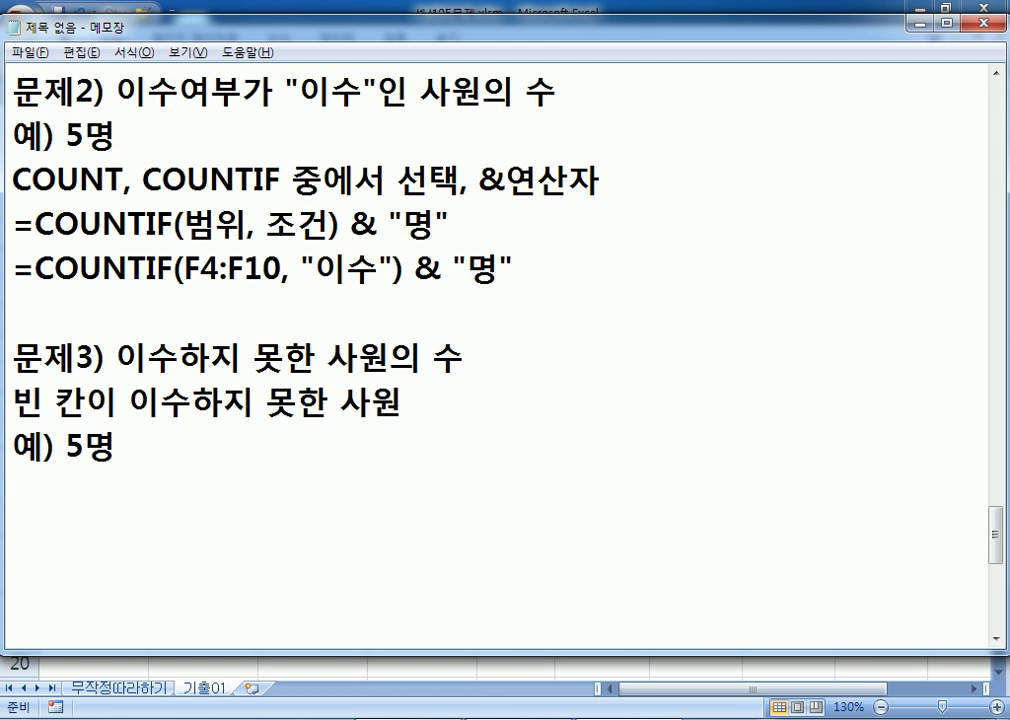
pyautogui.write('COUNT, ')
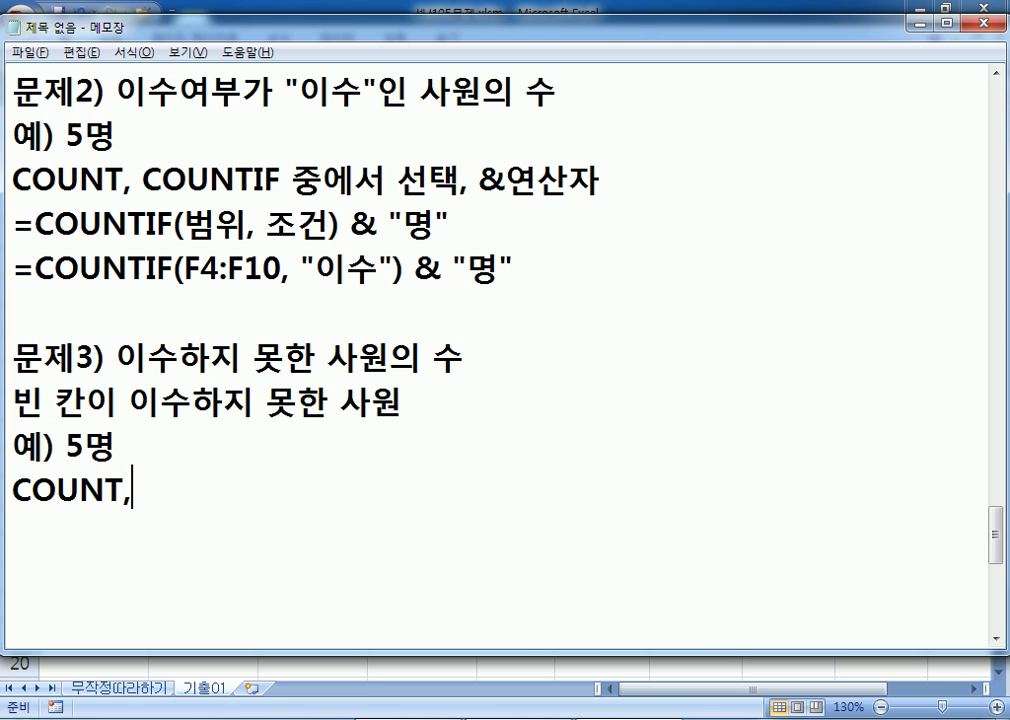
pyautogui.write('COUNTA,M')
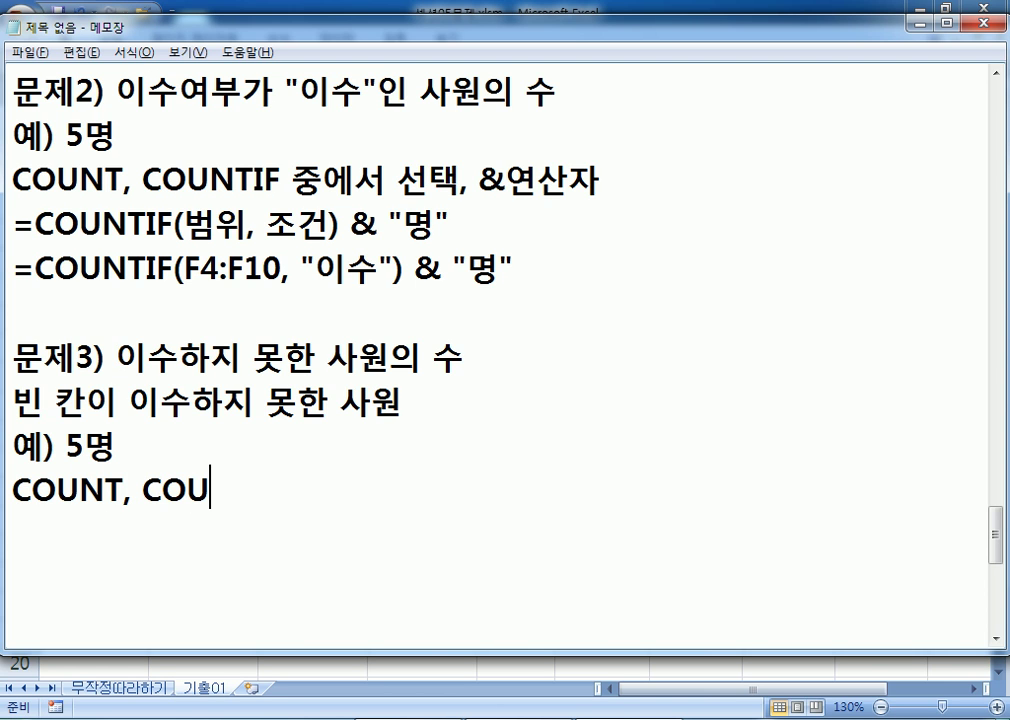
pyautogui.press('BackSpace')
pyautogui.press('BackSpace')
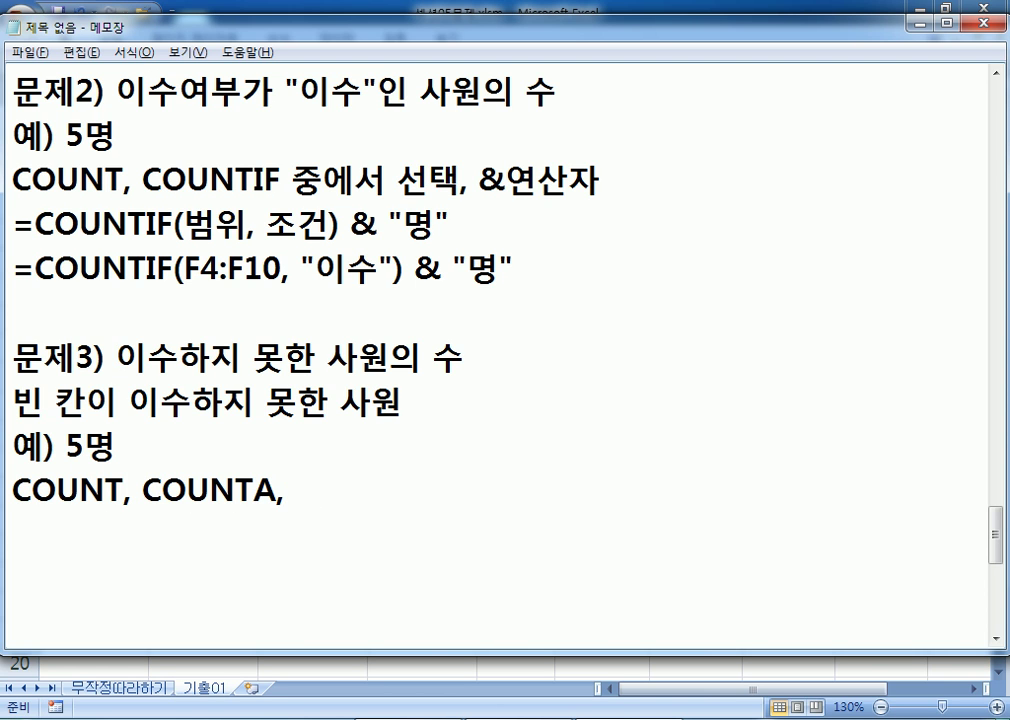
pyautogui.write('COUNTBLANK')
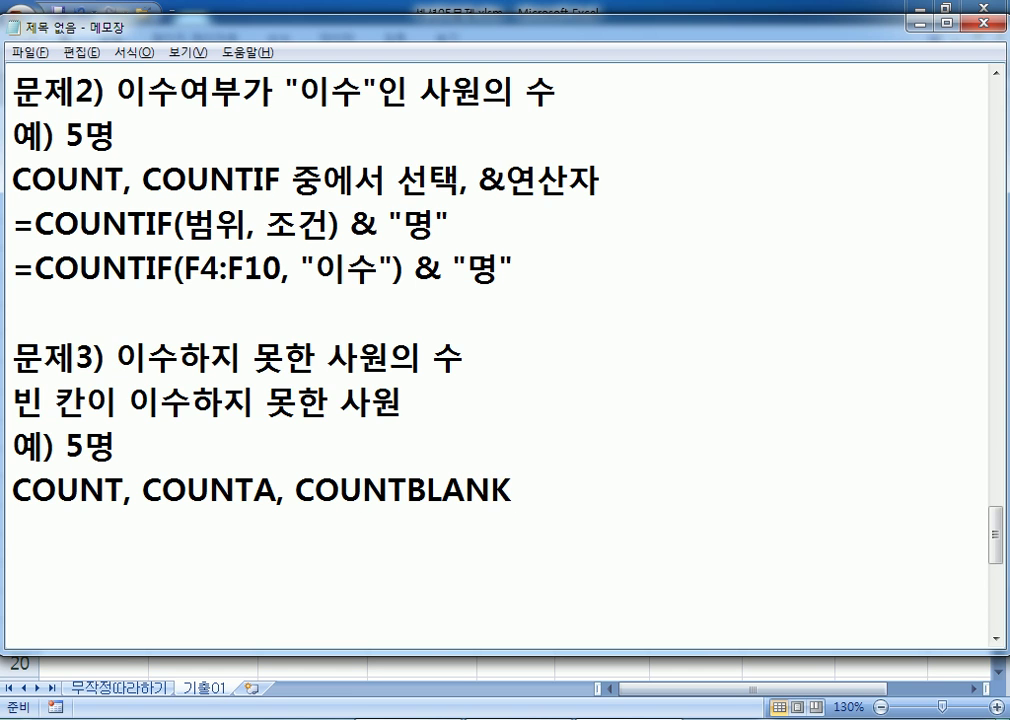
pyautogui.write(' 중에서 선택, &DUS')
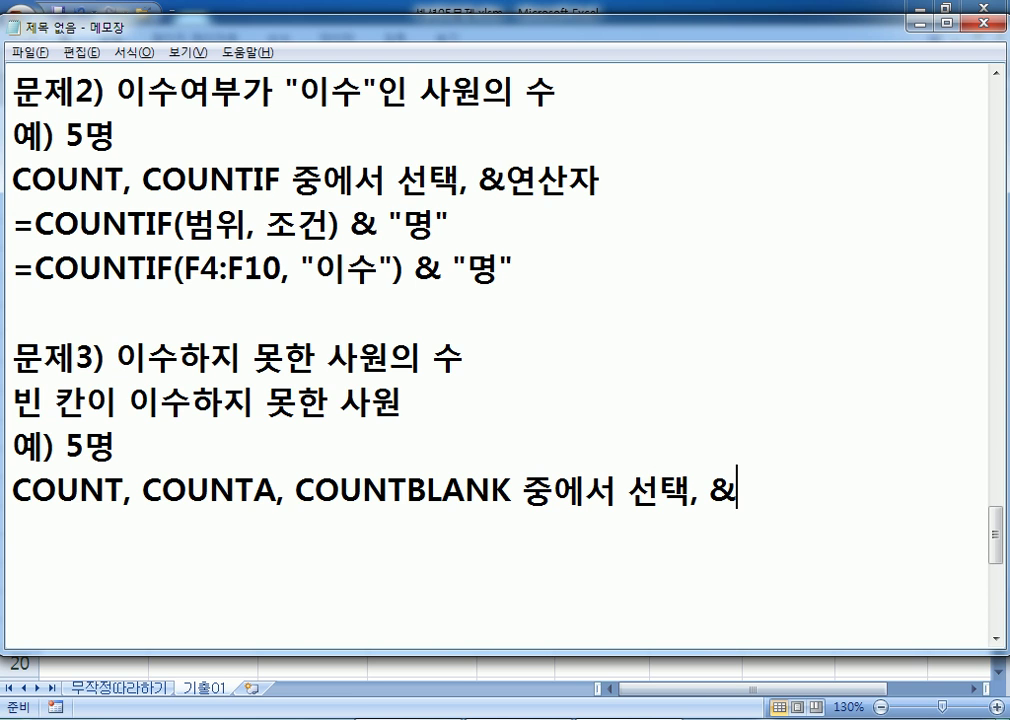
pyautogui.press('BackSpace')
pyautogui.press('BackSpace')
pyautogui.press('BackSpace')
pyautogui.press('Hangul')
pyautogui.write('ㅇ연산자')
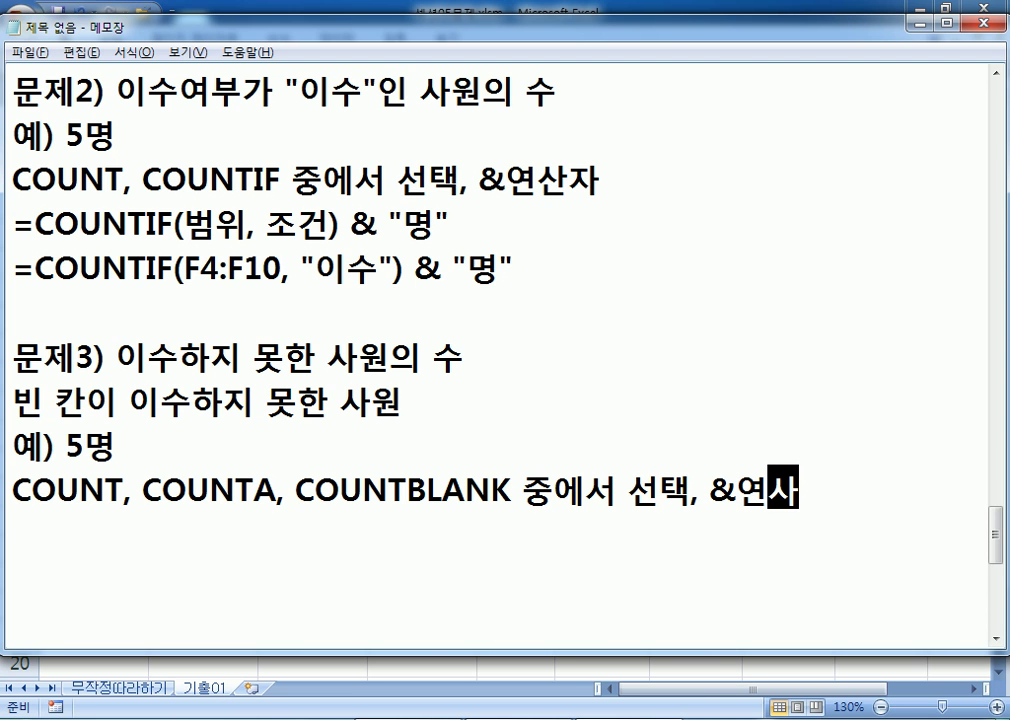
pyautogui.press('Return')
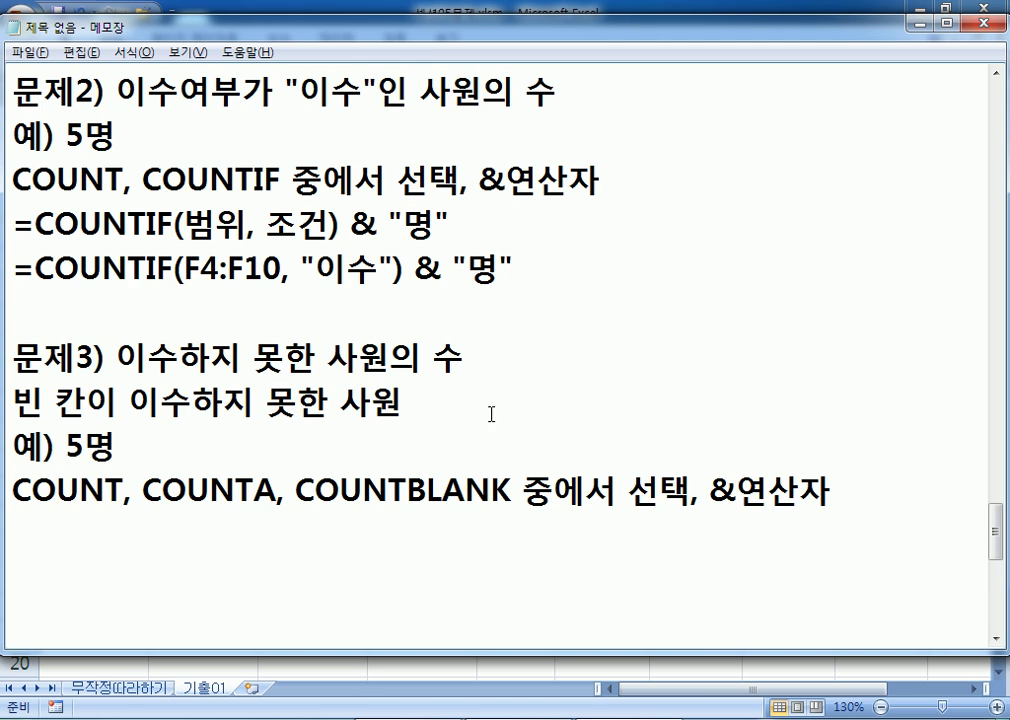
pyautogui.scroll(-2, 490, 413)
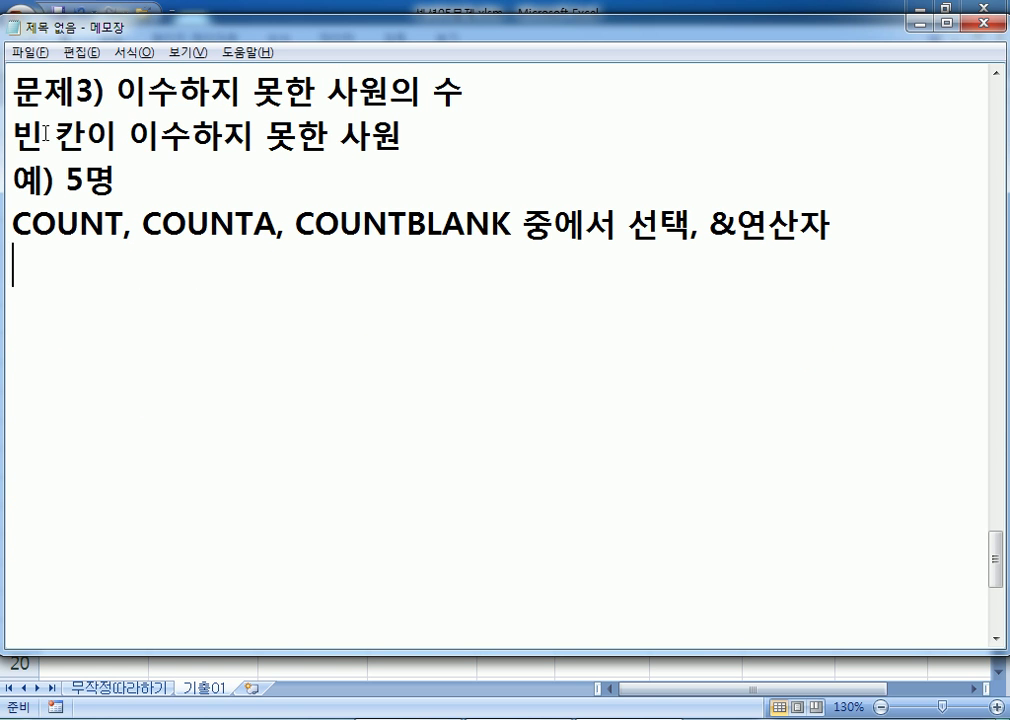
pyautogui.moveTo(46, 133); pyautogui.dragTo(160, 134)
pyautogui.moveTo(318, 225); pyautogui.dragTo(512, 222)
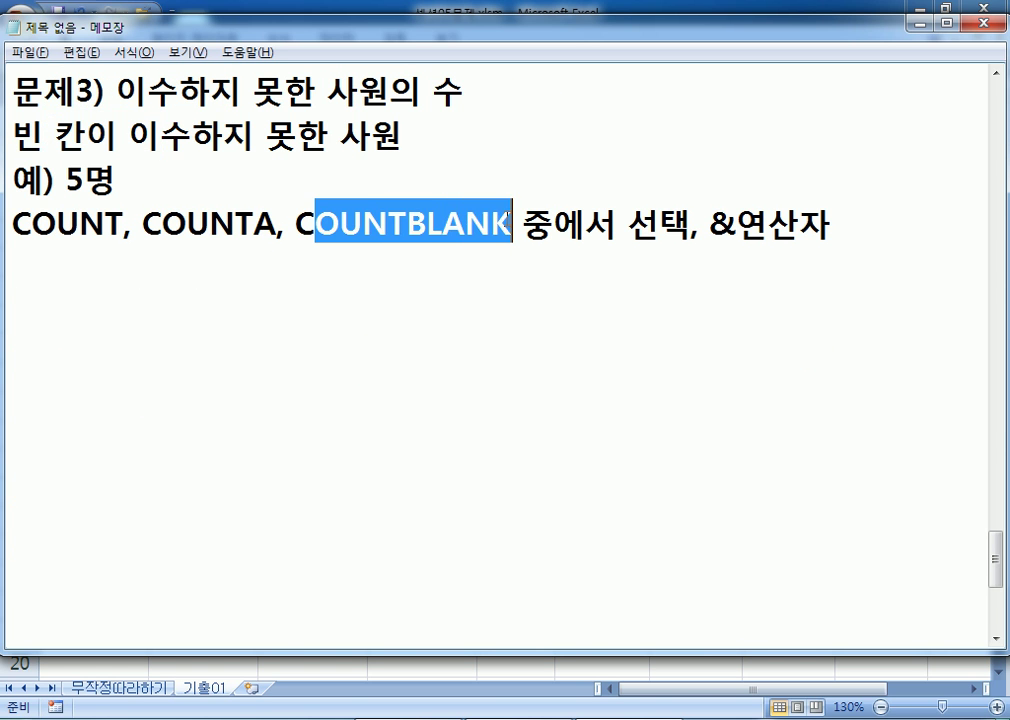
# Type =COUNTBLANK(범위) & "명" on the line below the hint, then go back to Excel
pyautogui.click(250, 277)
pyautogui.write('=CO')
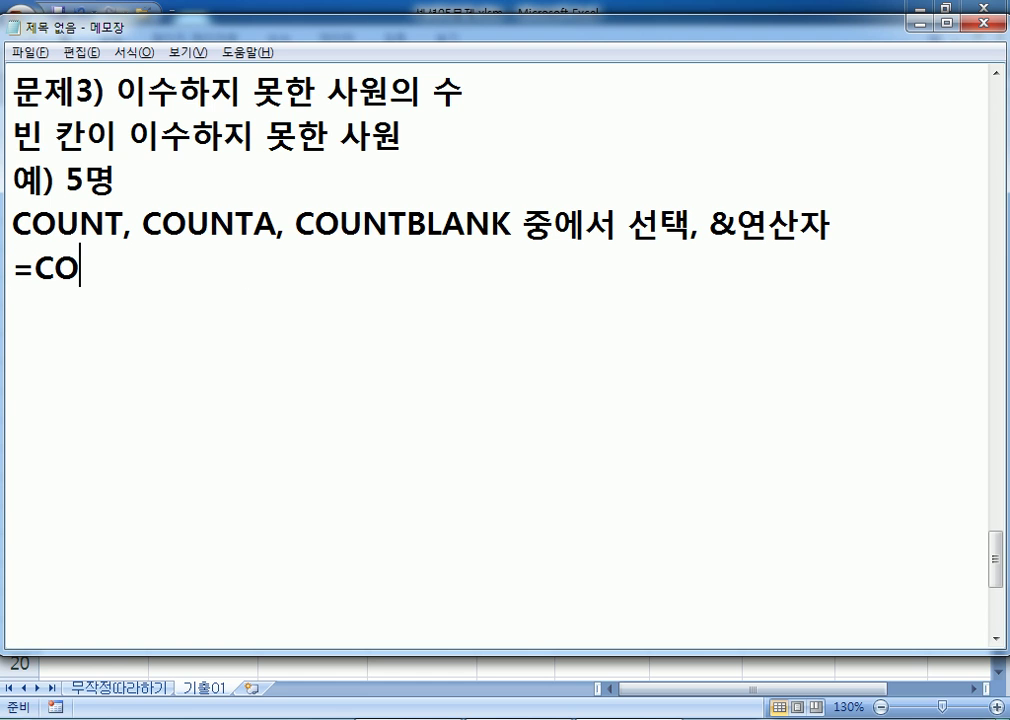
pyautogui.write('UNTB')
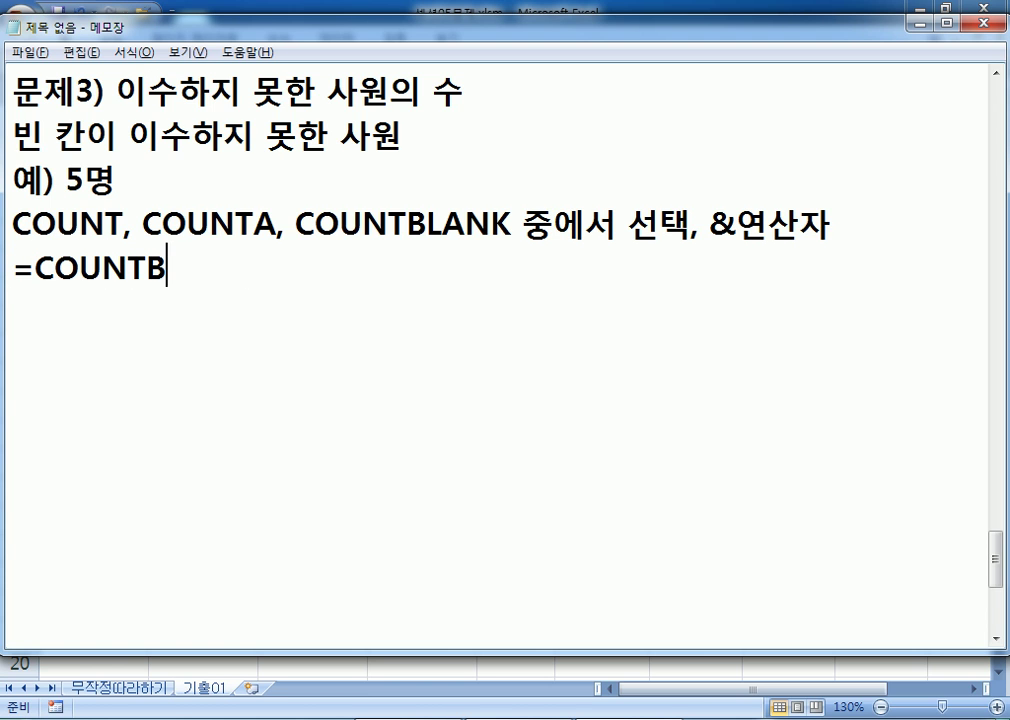
pyautogui.write('LANK(범')
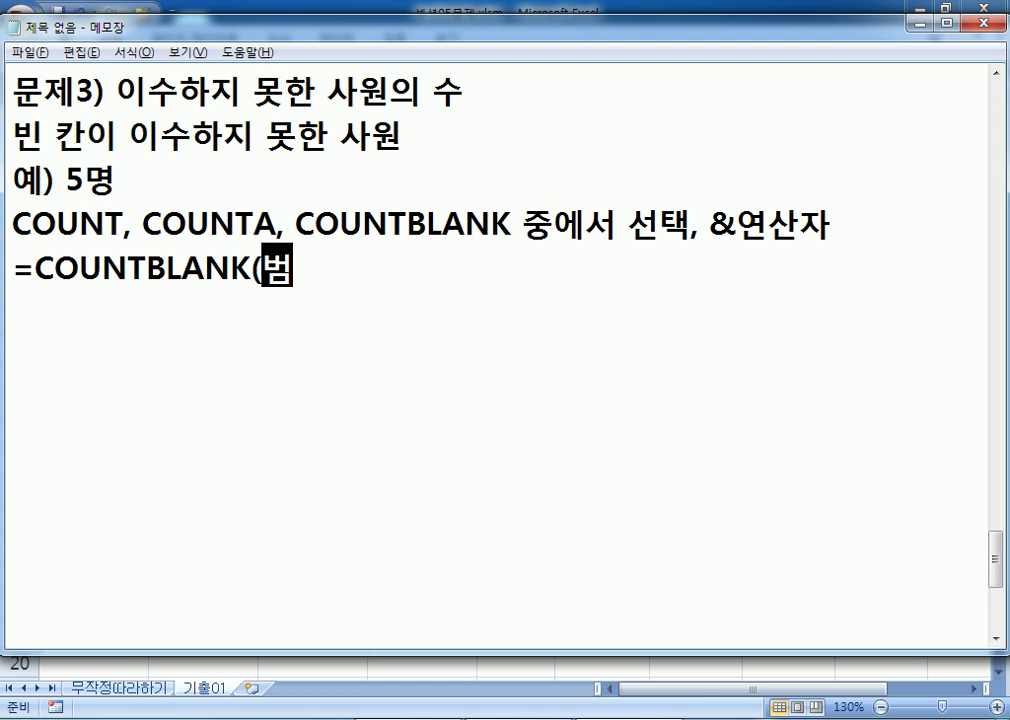
pyautogui.write('위) &')
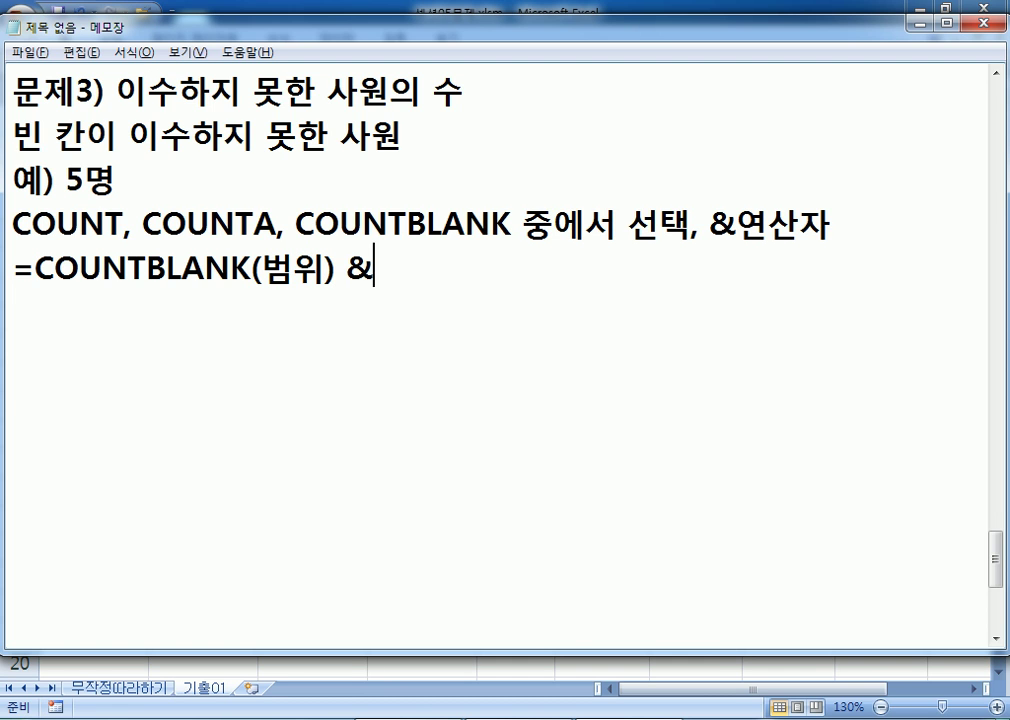
pyautogui.write(' "명"')
pyautogui.press('Return')
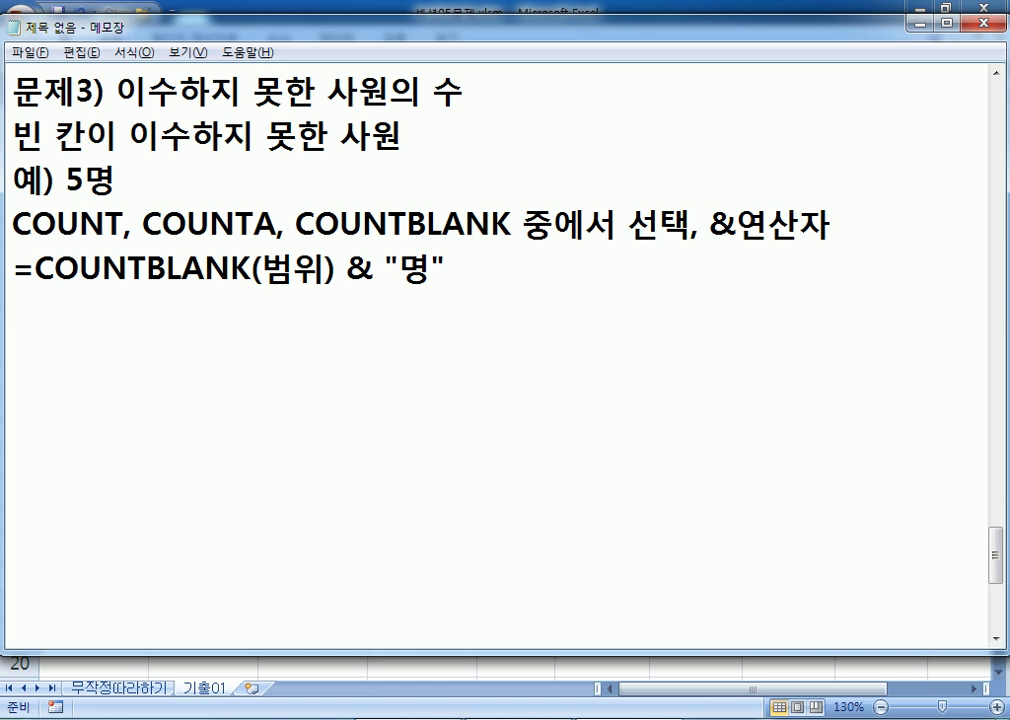
pyautogui.hotkey('alt', 'Tab')
# Enter =COUNTBLANK(F4:F10) in C13 using function autocomplete
pyautogui.click(363, 459)
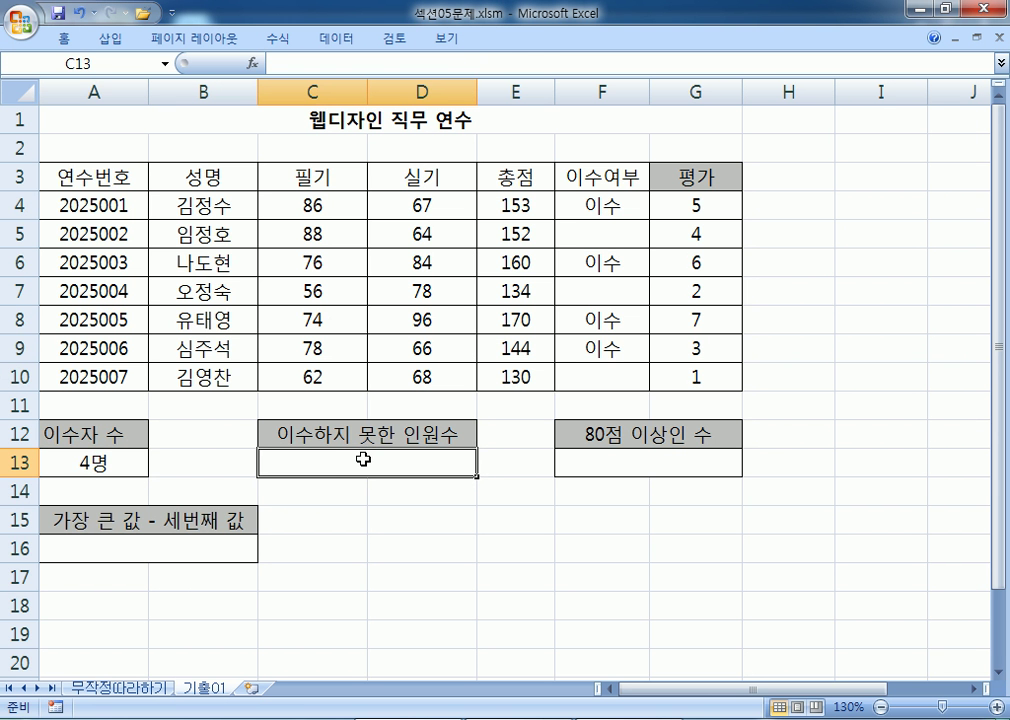
pyautogui.write('=')
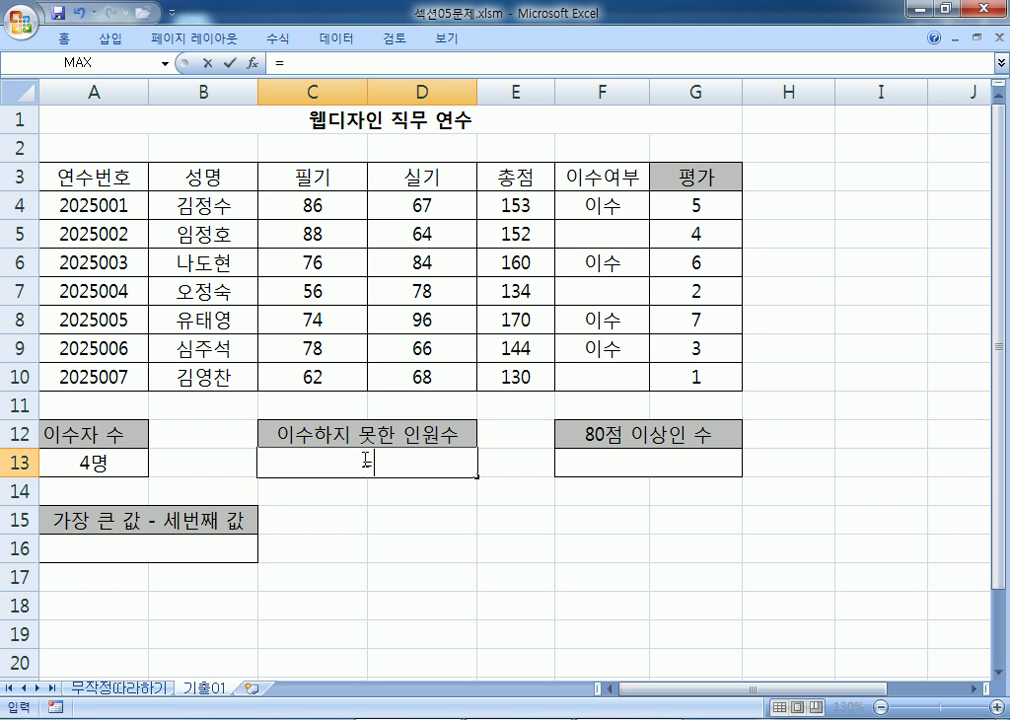
pyautogui.write('채ㅕㅜㅅ')
pyautogui.press('Escape')
pyautogui.write('=COUNT')
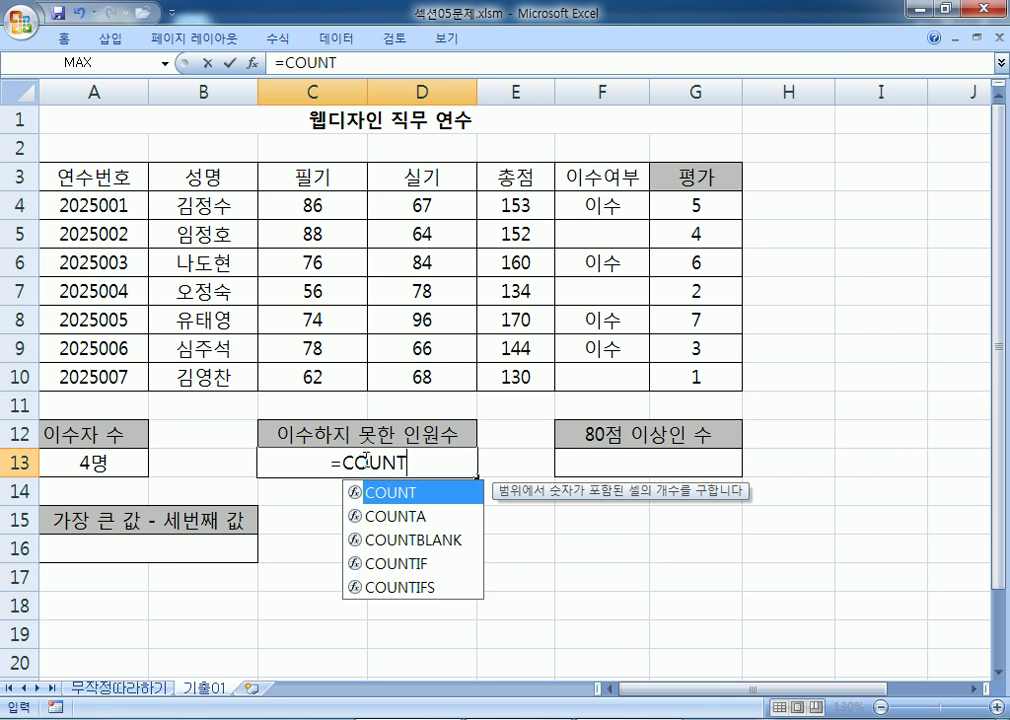
pyautogui.press('Down')
pyautogui.press('Down')
pyautogui.press('Tab')
pyautogui.moveTo(597, 200); pyautogui.dragTo(642, 375)
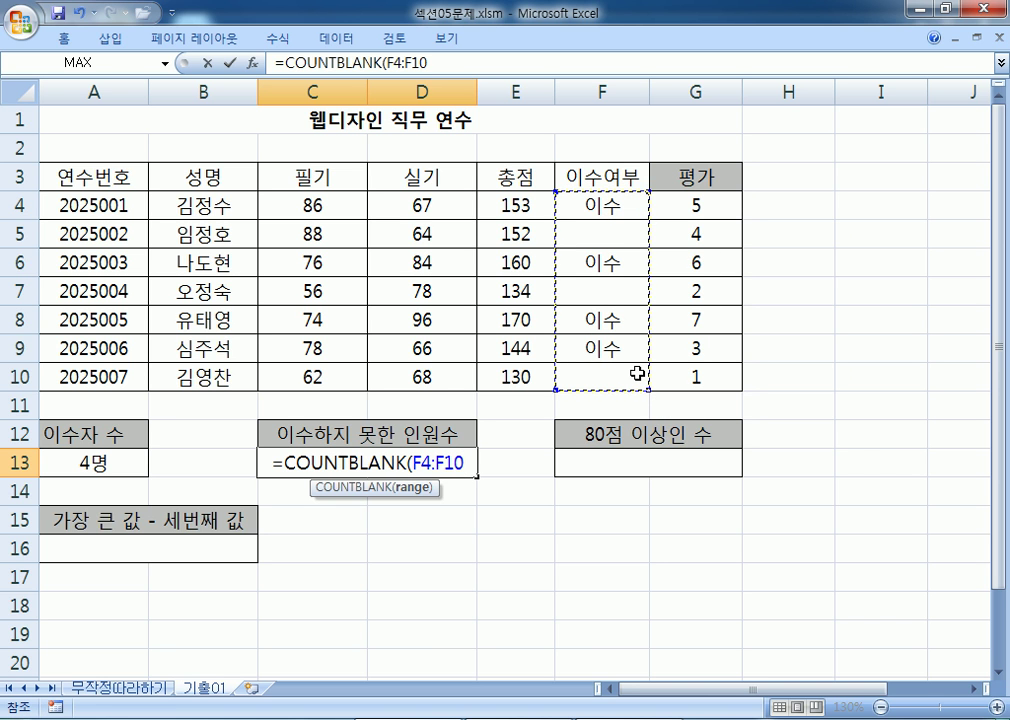
pyautogui.write(')')
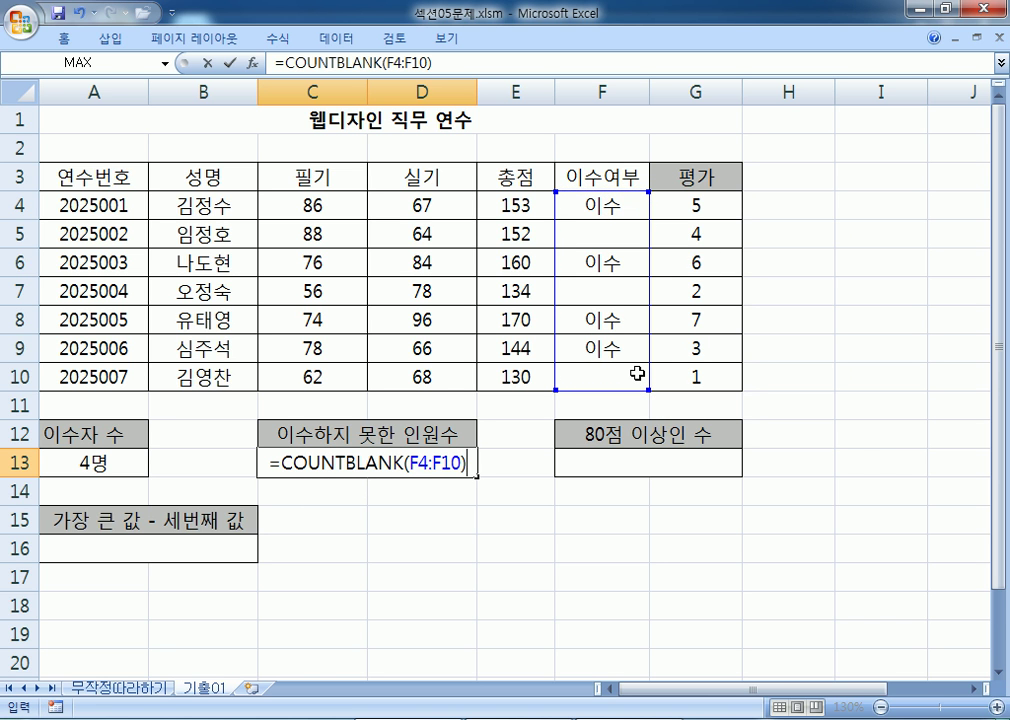
pyautogui.press('Return')
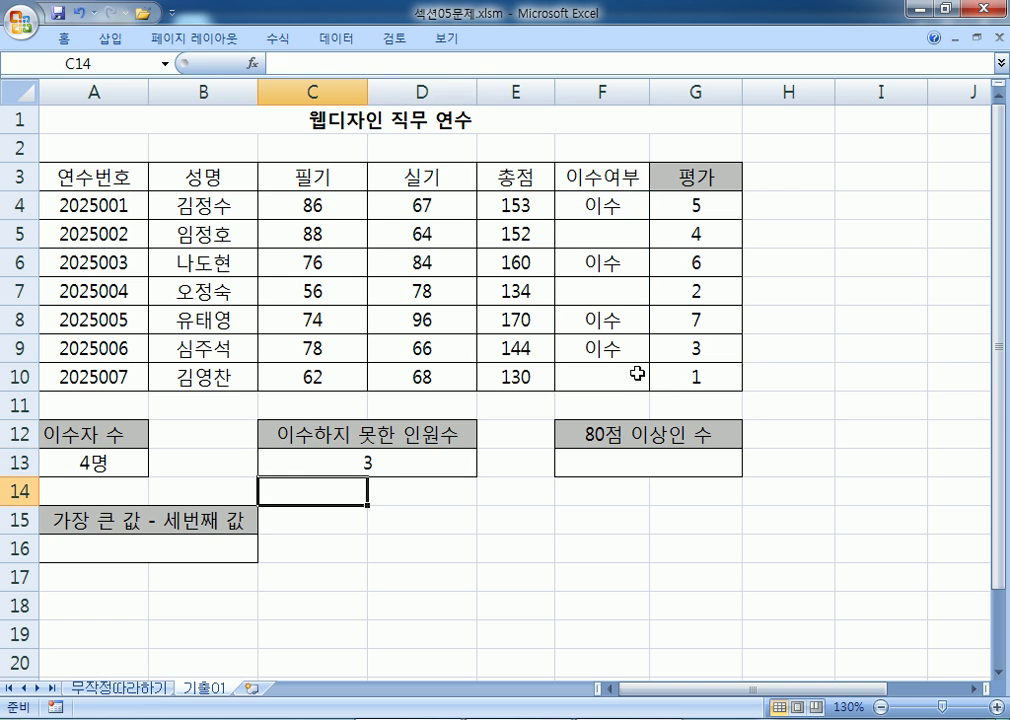
# Append &"명" to C13 so it shows 3명, and copy the formula text
pyautogui.press('Up')
pyautogui.press('F2')
pyautogui.write('&"며')
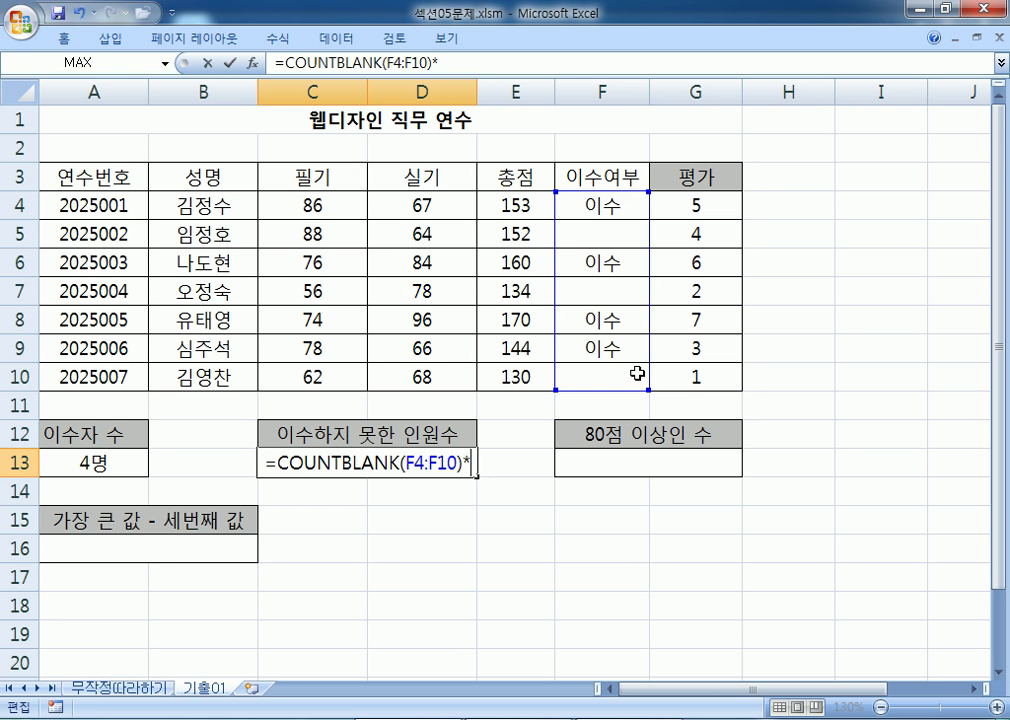
pyautogui.write('ㅇ"')
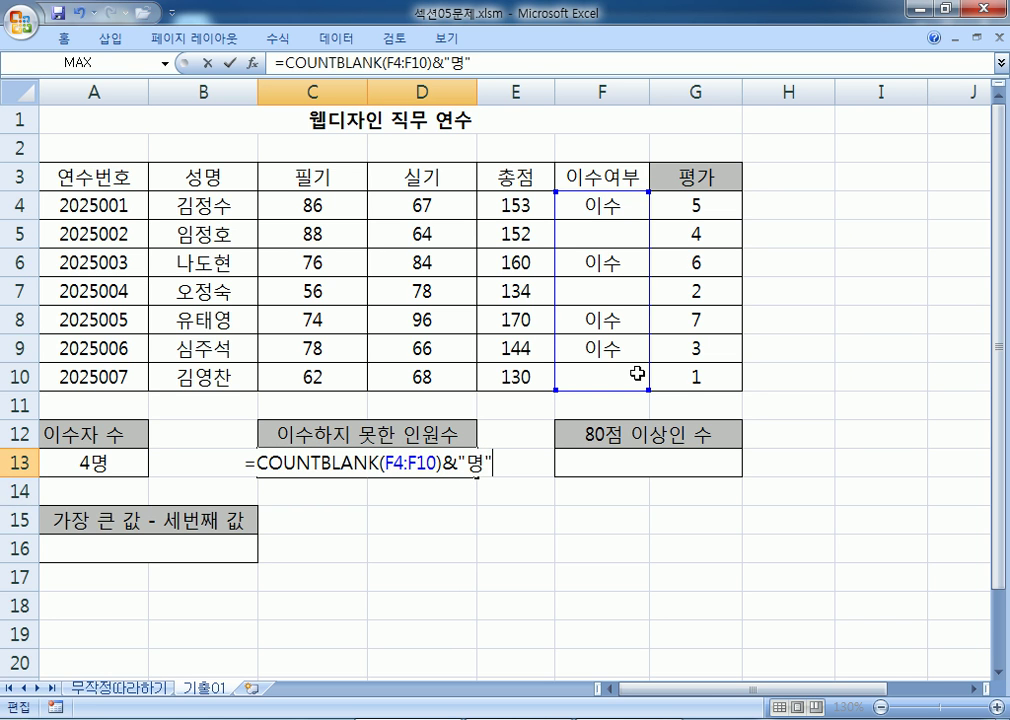
pyautogui.press('Return')
pyautogui.press('Up')
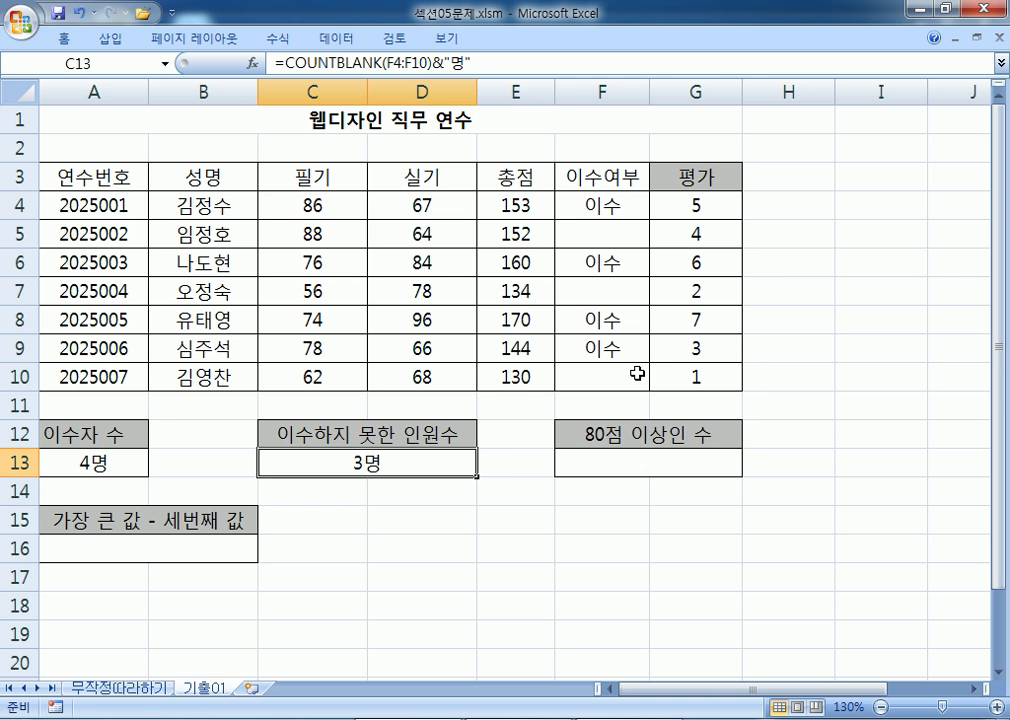
pyautogui.moveTo(493, 65); pyautogui.dragTo(130, 68)
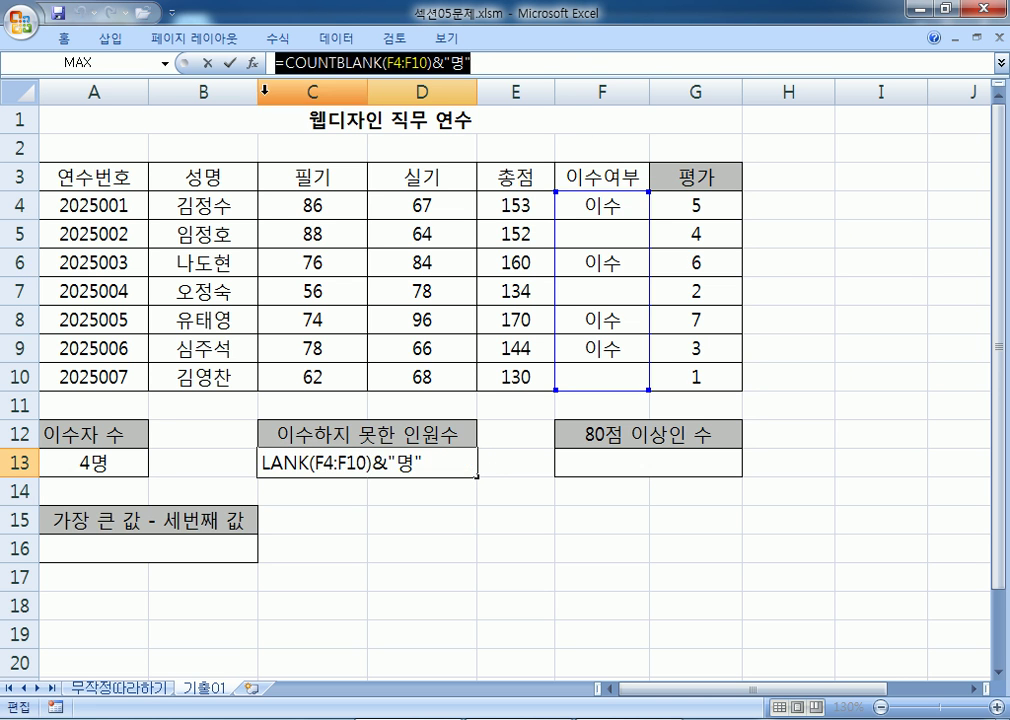
pyautogui.hotkey('alt', 'Tab')
# Paste =COUNTBLANK(F4:F10)&"명" into the notes, highlight its range, and start the 문제4) heading
pyautogui.write('=COUNTBLANK(F4:F10)&"명"')
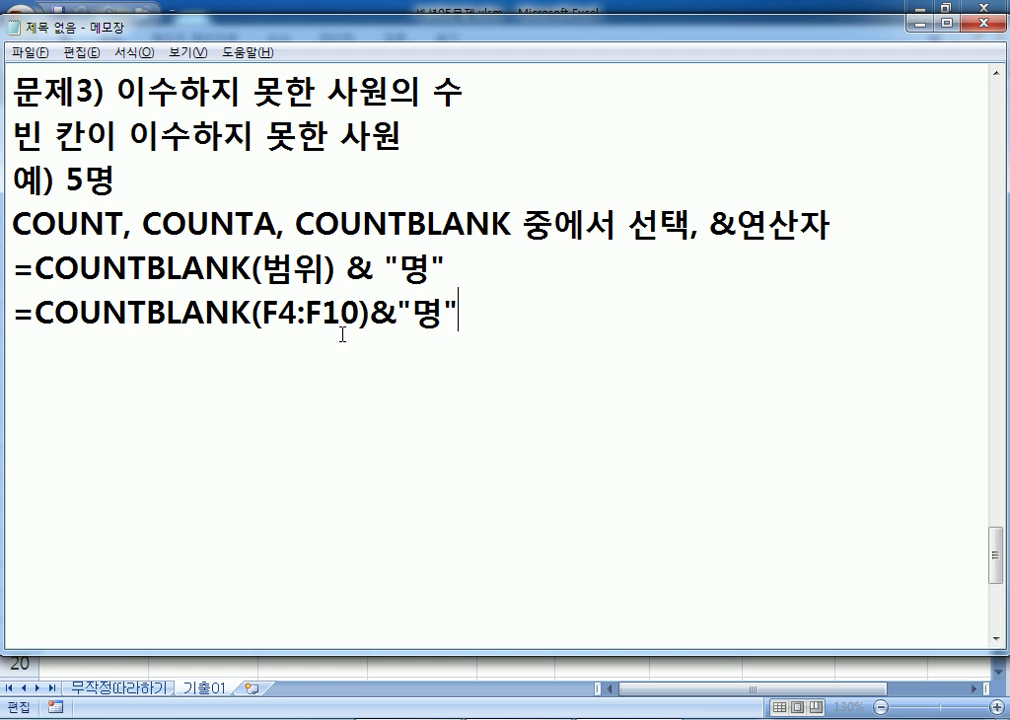
pyautogui.moveTo(261, 313); pyautogui.dragTo(358, 314)
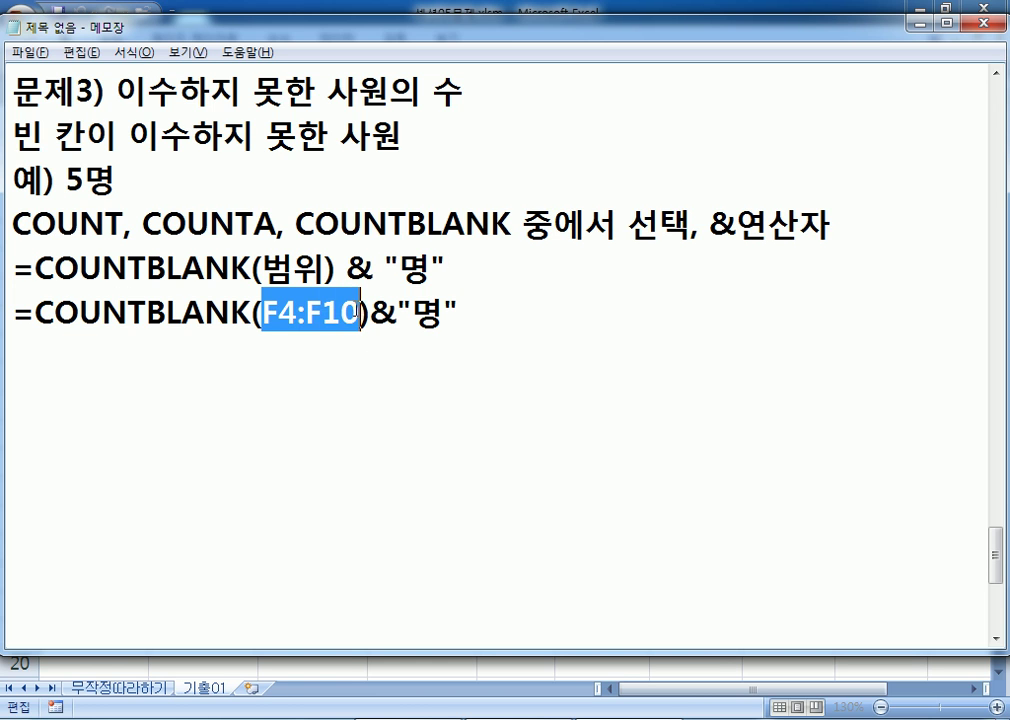
pyautogui.moveTo(337, 268); pyautogui.dragTo(385, 268)
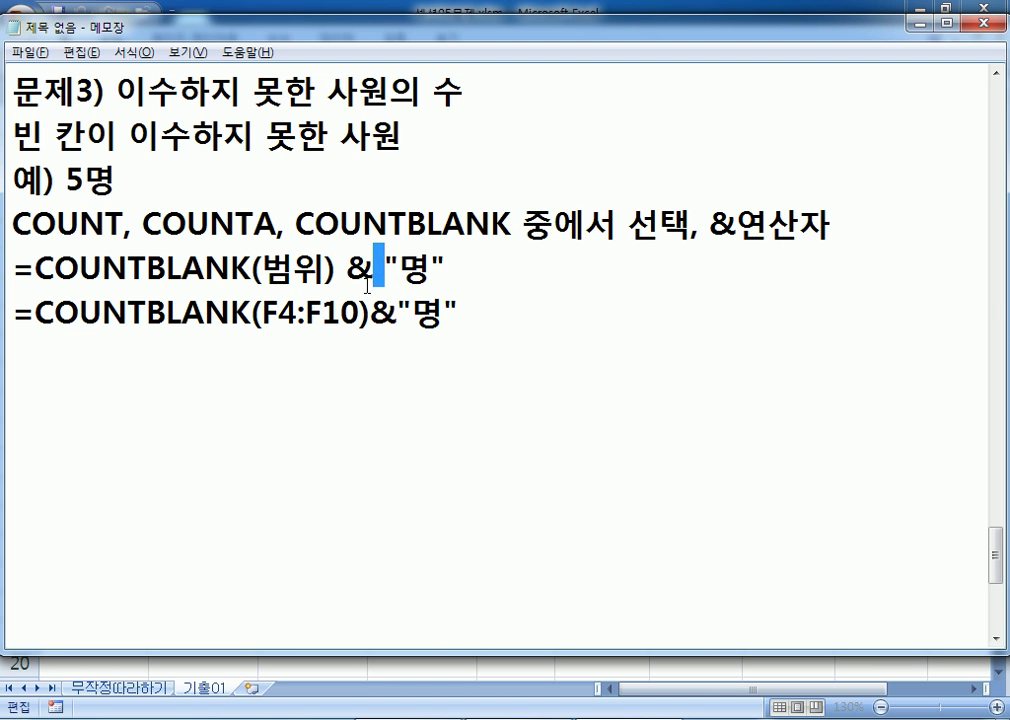
pyautogui.click(374, 312)
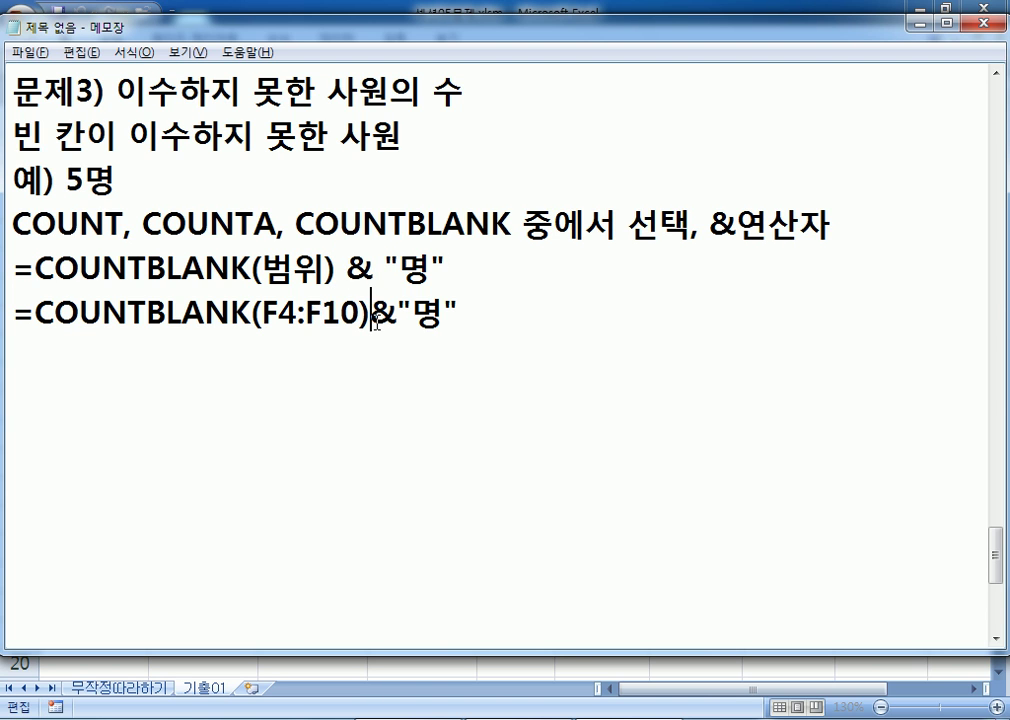
pyautogui.press('Return')
pyautogui.write('문제4)')
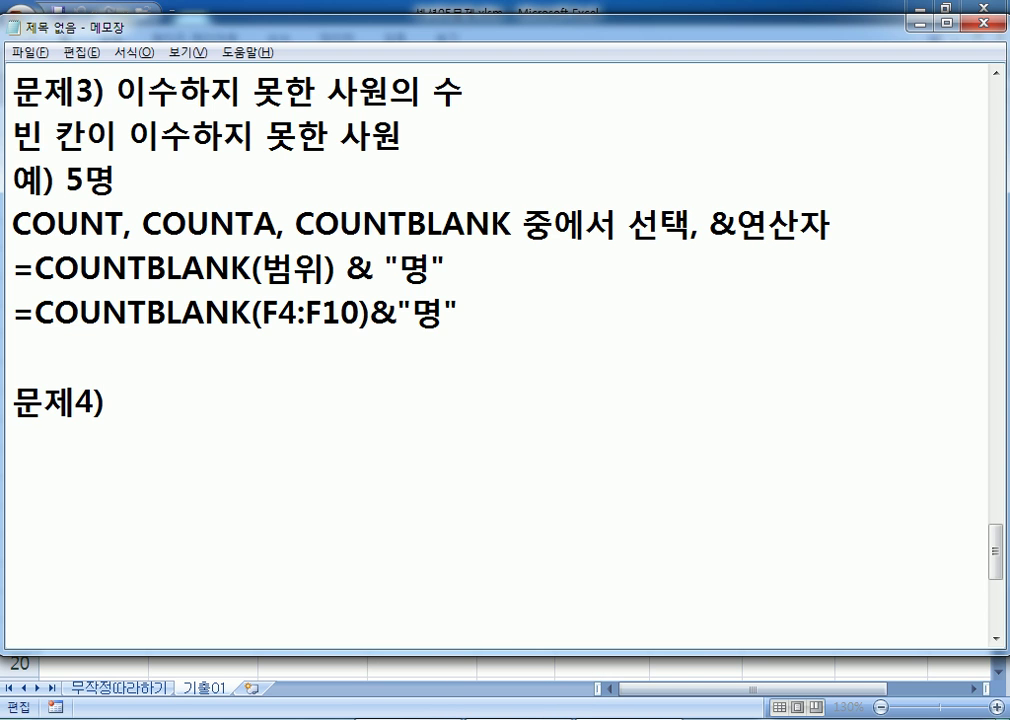
pyautogui.write(' 필지')
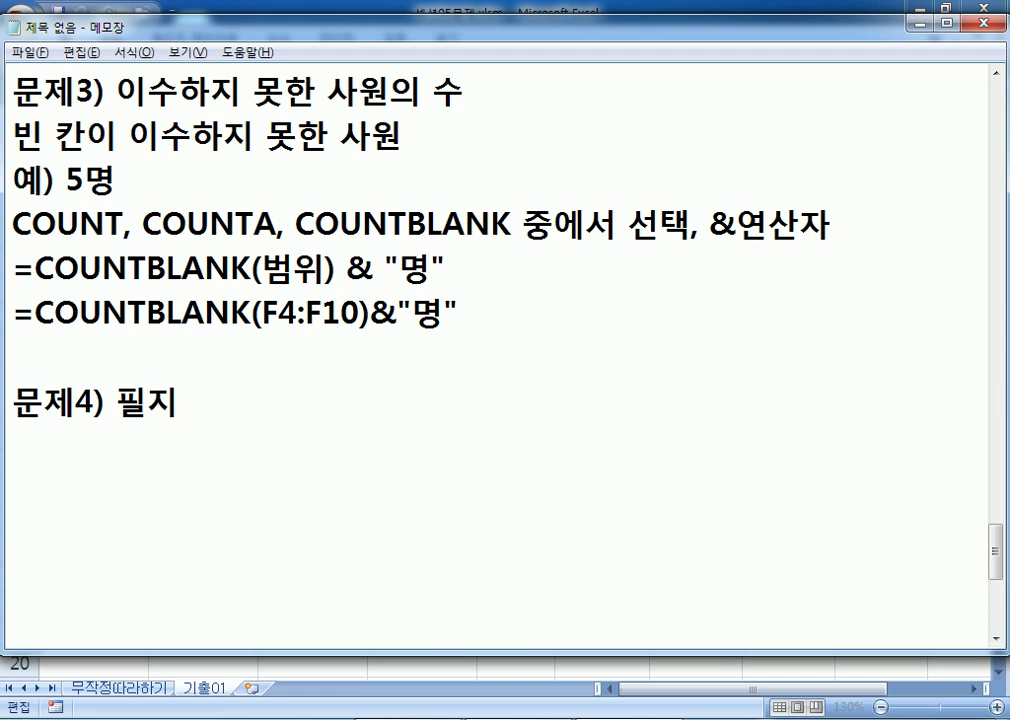
# Write the problem 4 statement: sum the counts of 필기 and 실기 scores of 80점 or higher
pyautogui.press('BackSpace')
pyautogui.write('기 점수')
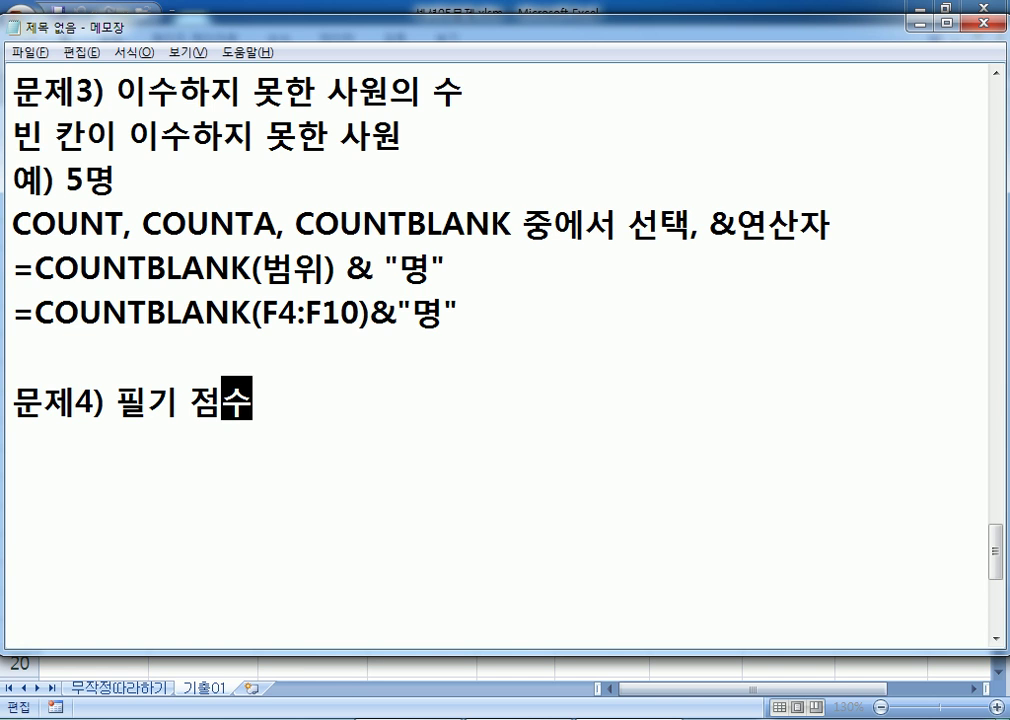
pyautogui.write('가 80')
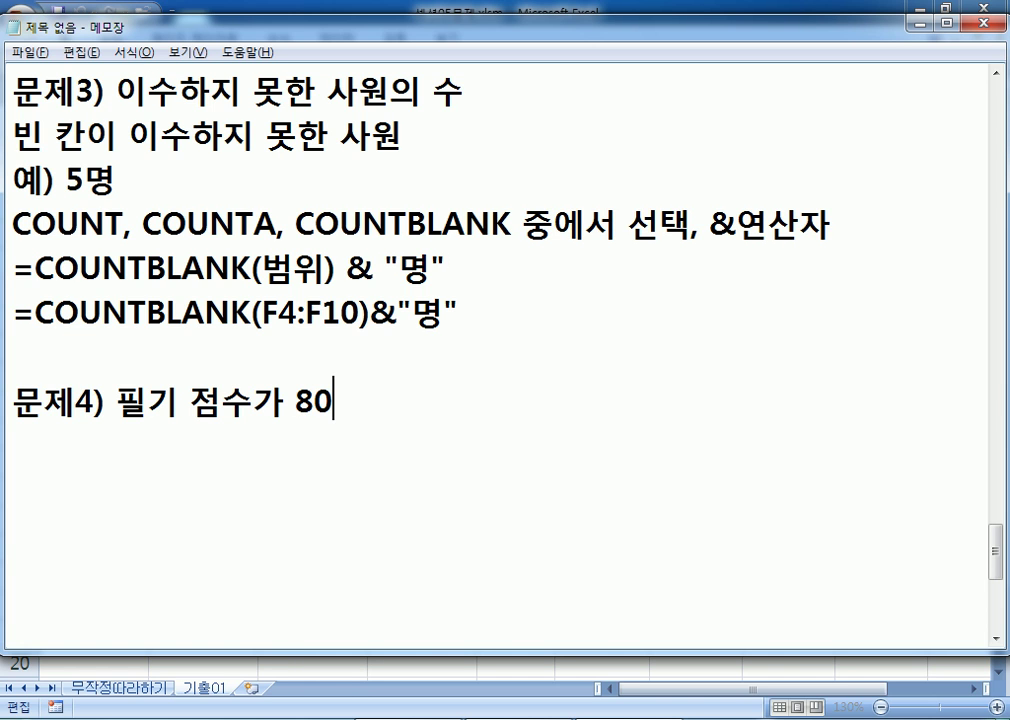
pyautogui.write('점 이상인 산')
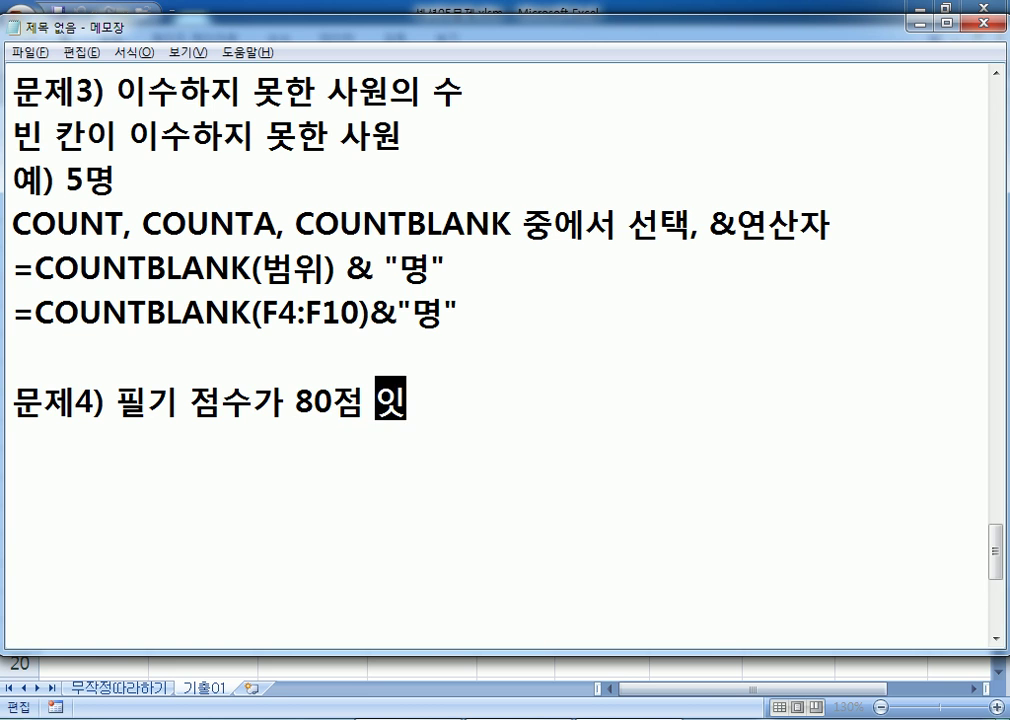
pyautogui.write('위')
pyautogui.press('BackSpace')
pyautogui.press('BackSpace')
pyautogui.press('BackSpace')
pyautogui.press('BackSpace')
pyautogui.press('BackSpace')
pyautogui.write('사')
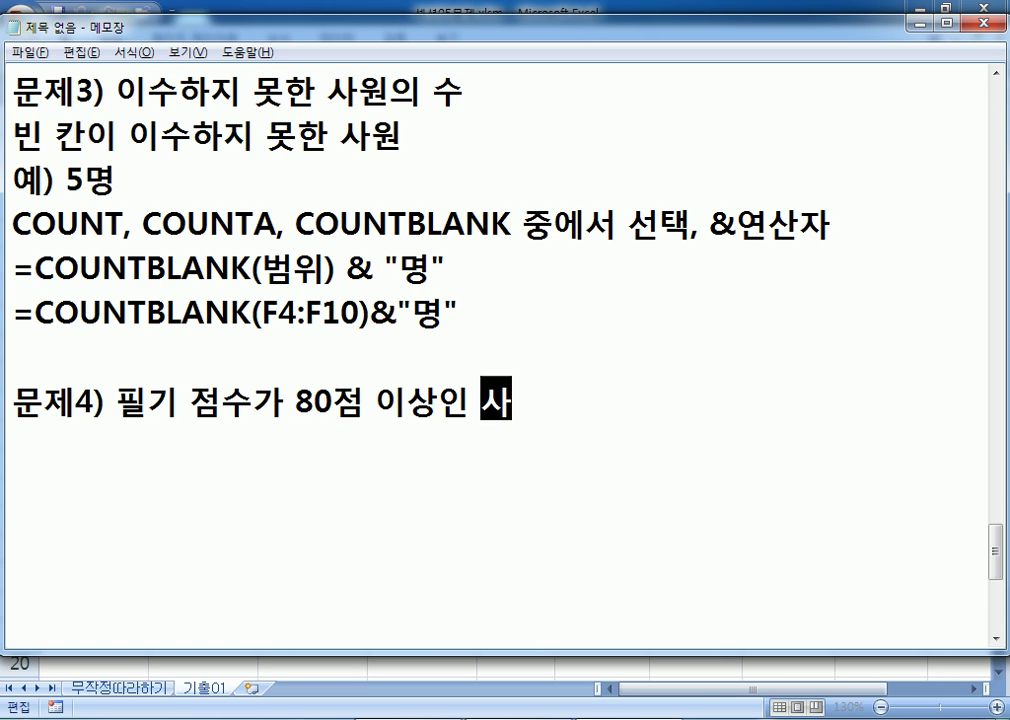
pyautogui.write('원의 인원')
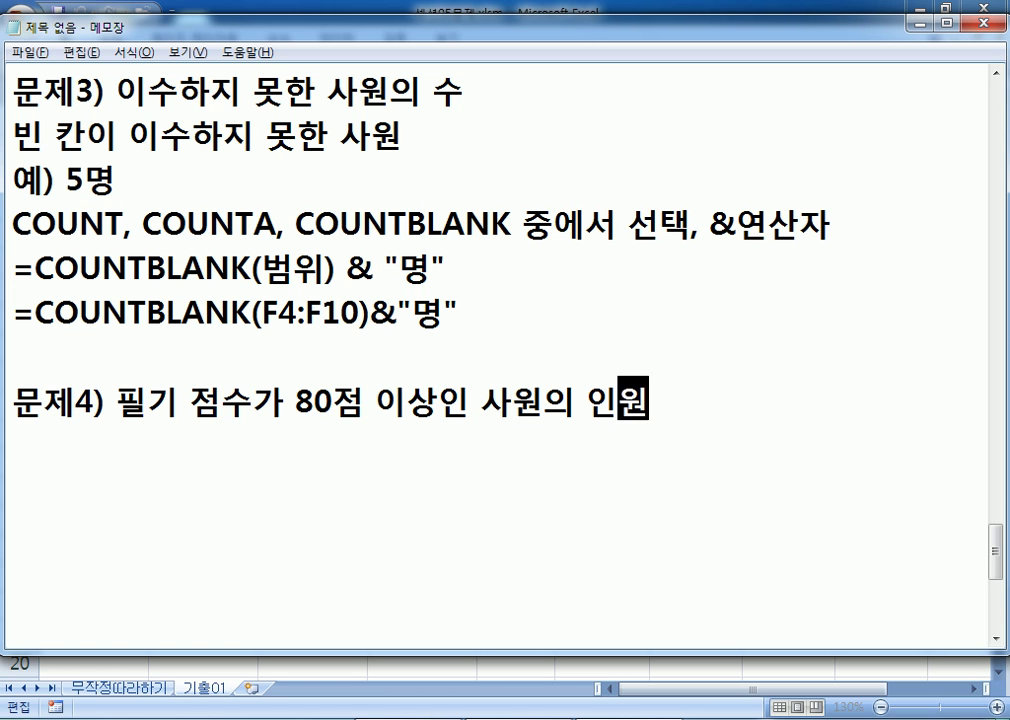
pyautogui.write('수와 ㅅ실 점수가')
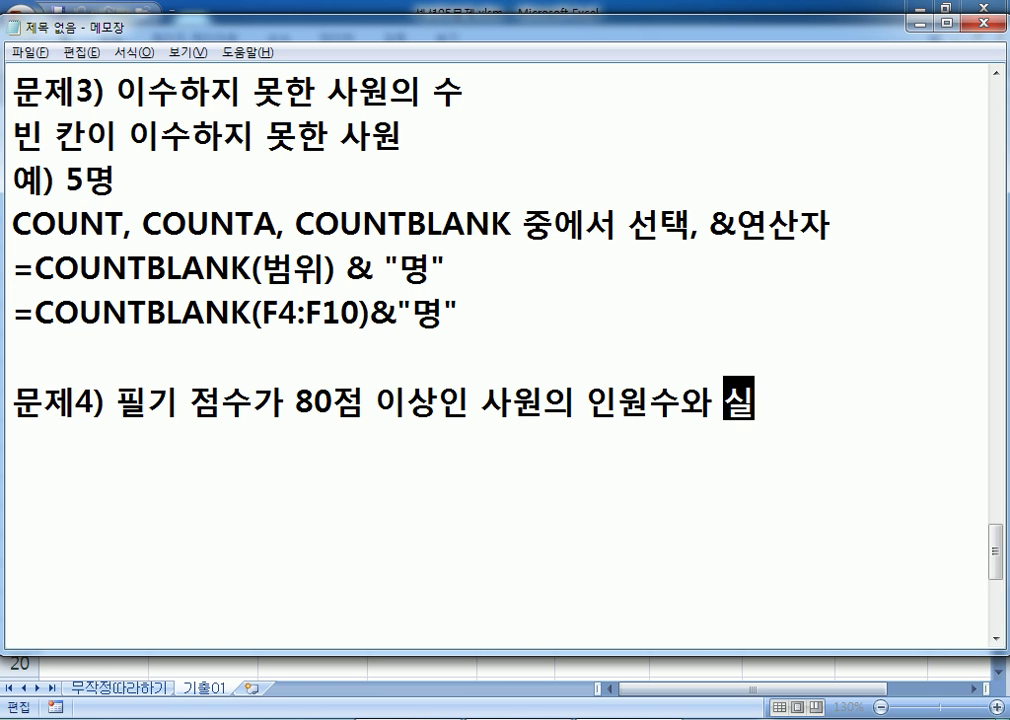
pyautogui.press('Left')
pyautogui.press('Left')
pyautogui.press('Left')
pyautogui.press('Left')
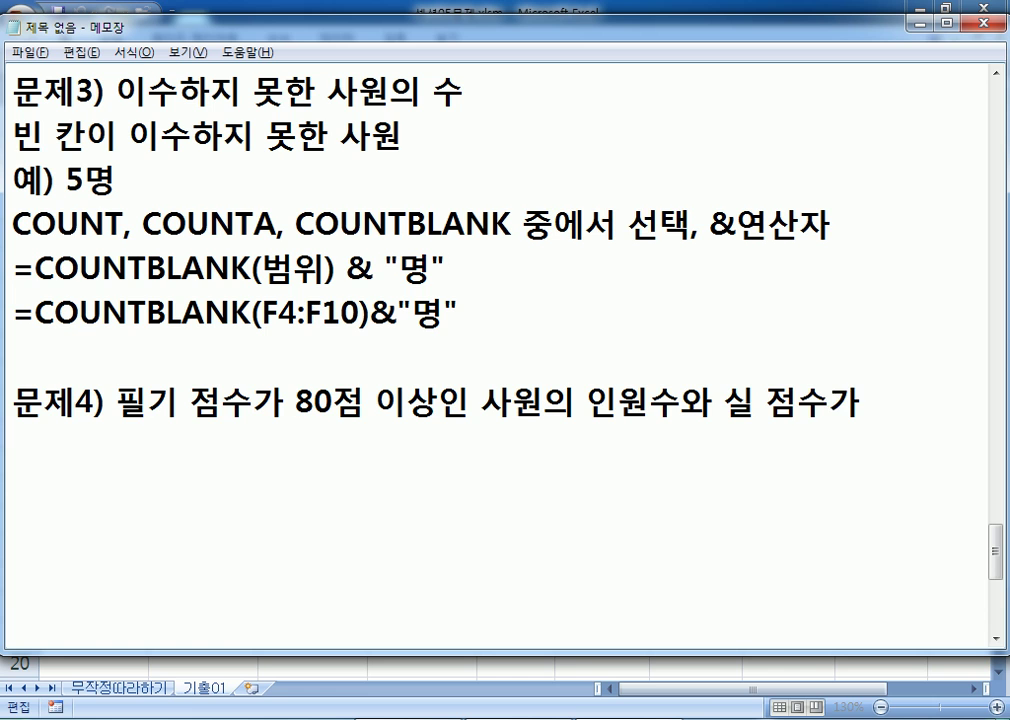
pyautogui.write('기')
pyautogui.press('End')
pyautogui.write('80점 ㅇ이상인 사원')
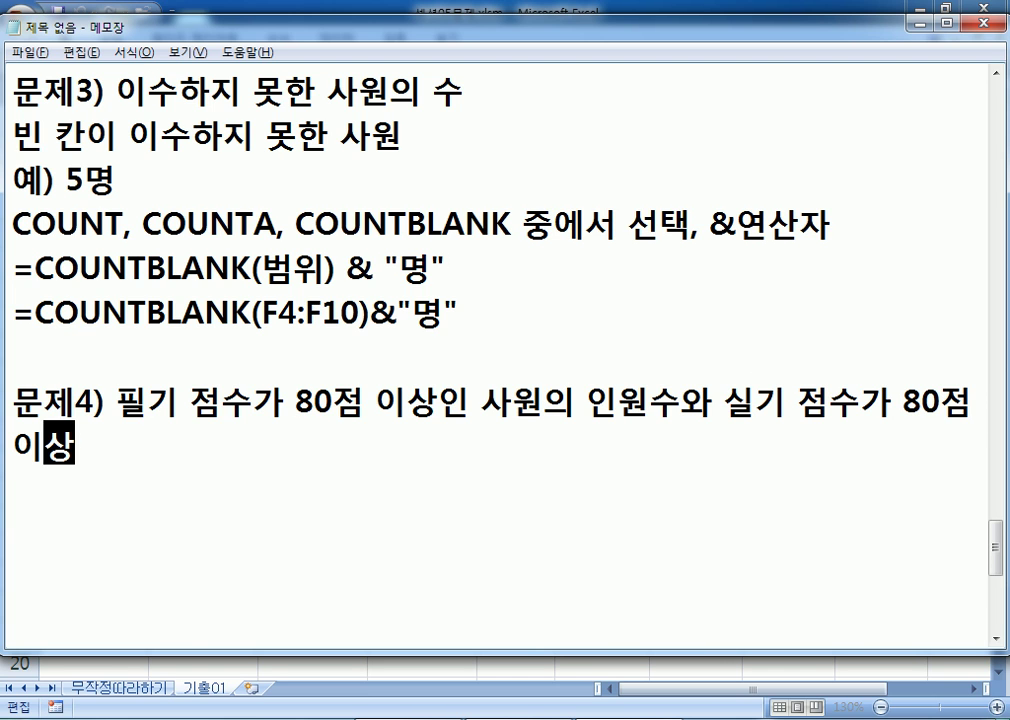
pyautogui.write('의 인원수')
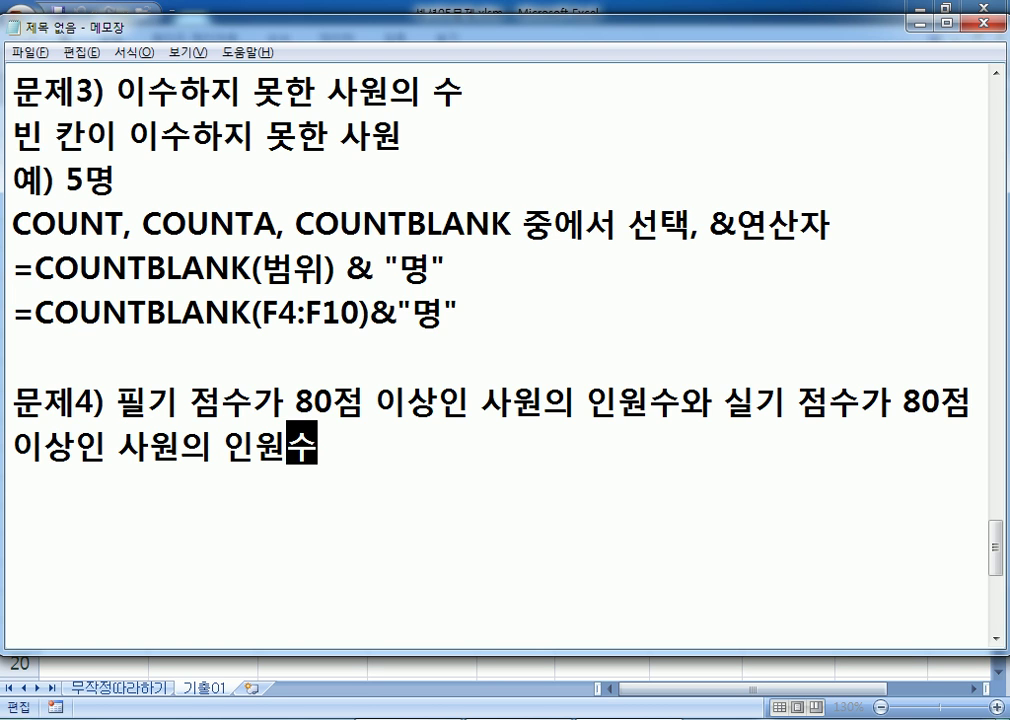
pyautogui.write('를 합하라')
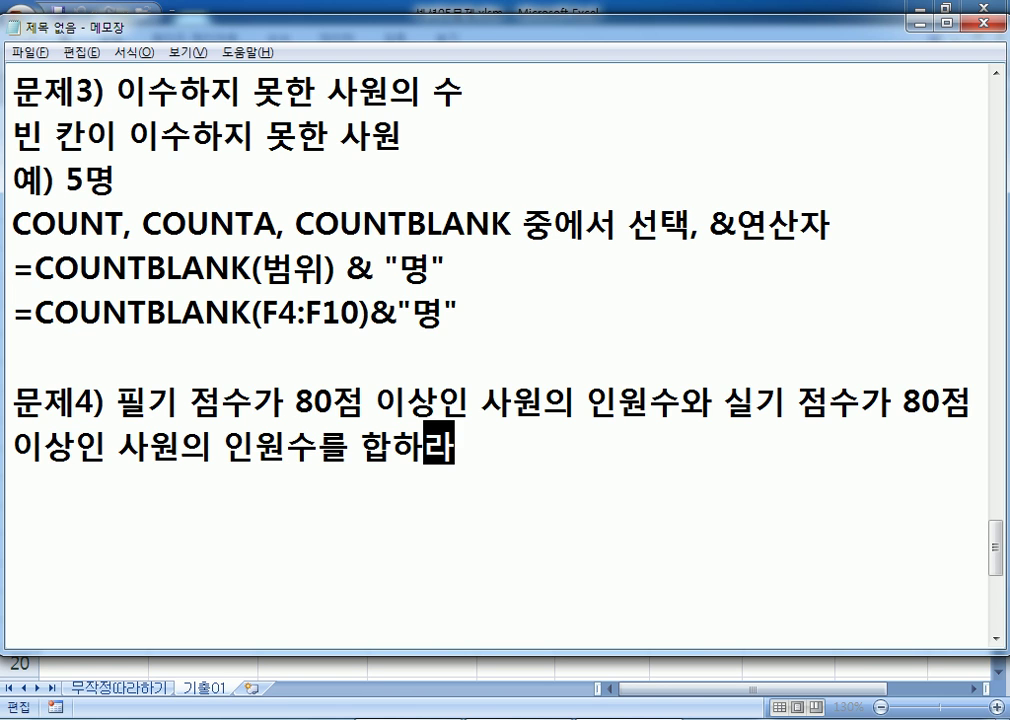
# Add the example line 예) 2명 and the hint line COUNTIF, &연산자 below the statement
pyautogui.press('Return')
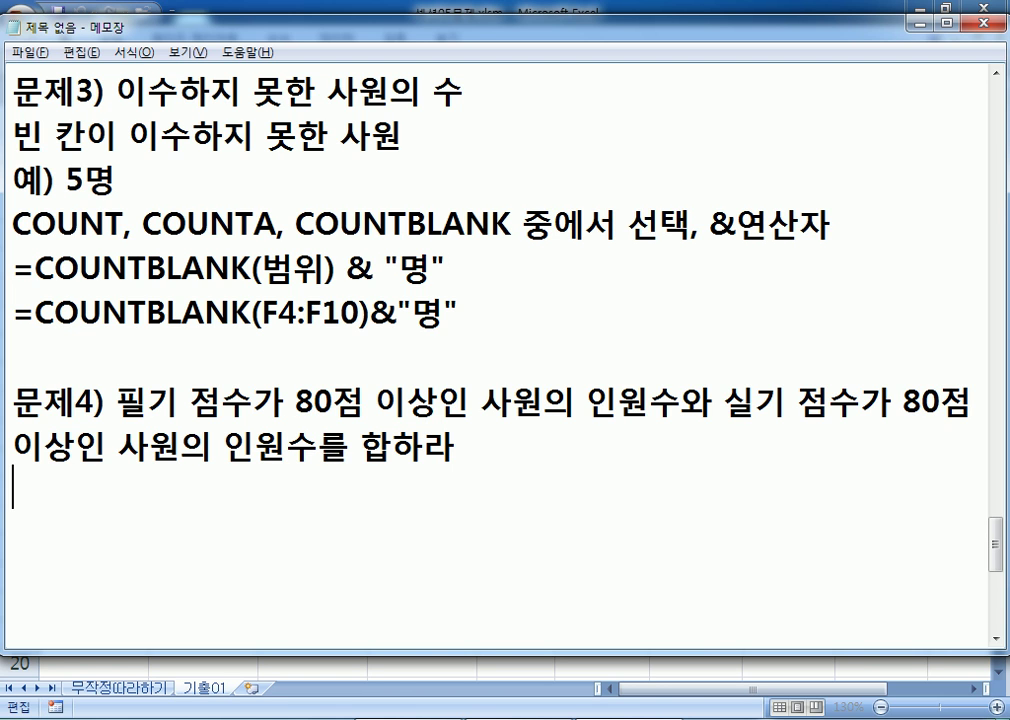
pyautogui.press('Return')
pyautogui.write('예) ')
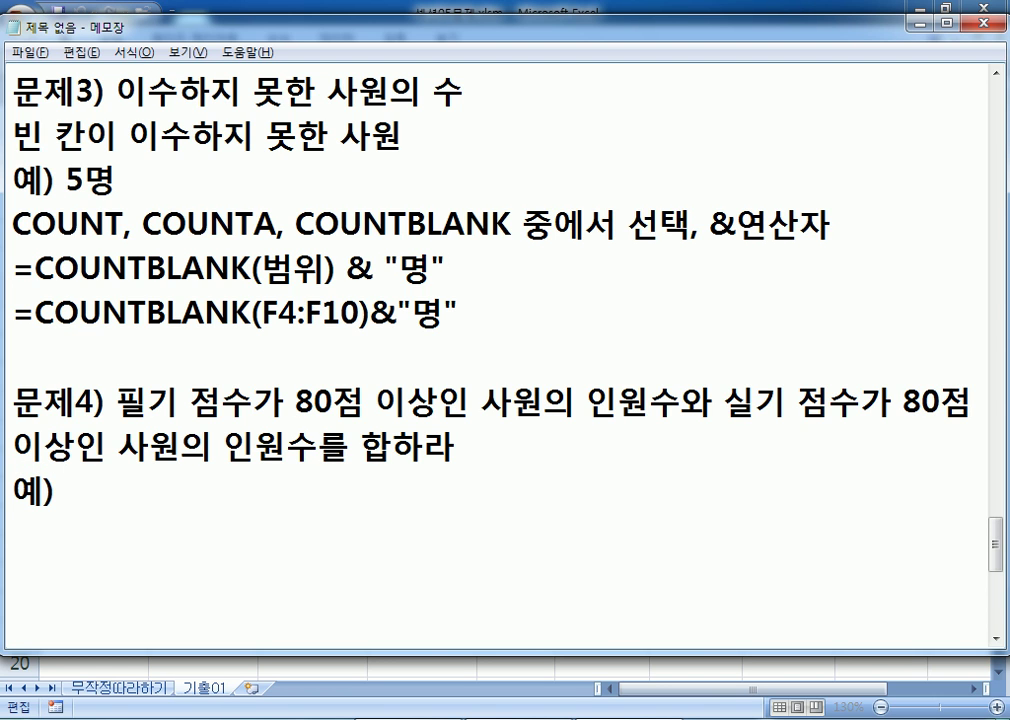
pyautogui.write('2명')
pyautogui.press('Return')
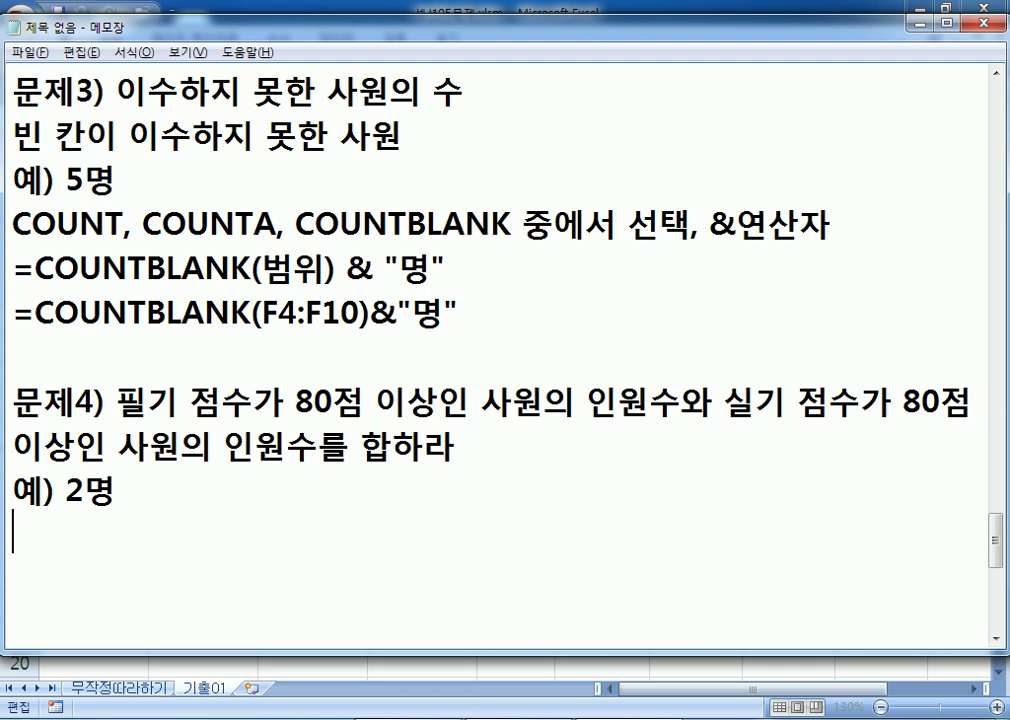
pyautogui.write('COUNTIFM')
pyautogui.press('BackSpace')
pyautogui.write(', ')
pyautogui.write('&DUS')
pyautogui.press('BackSpace')
pyautogui.press('BackSpace')
pyautogui.press('BackSpace')
pyautogui.write('여ㄴ산자')
pyautogui.press('Return')
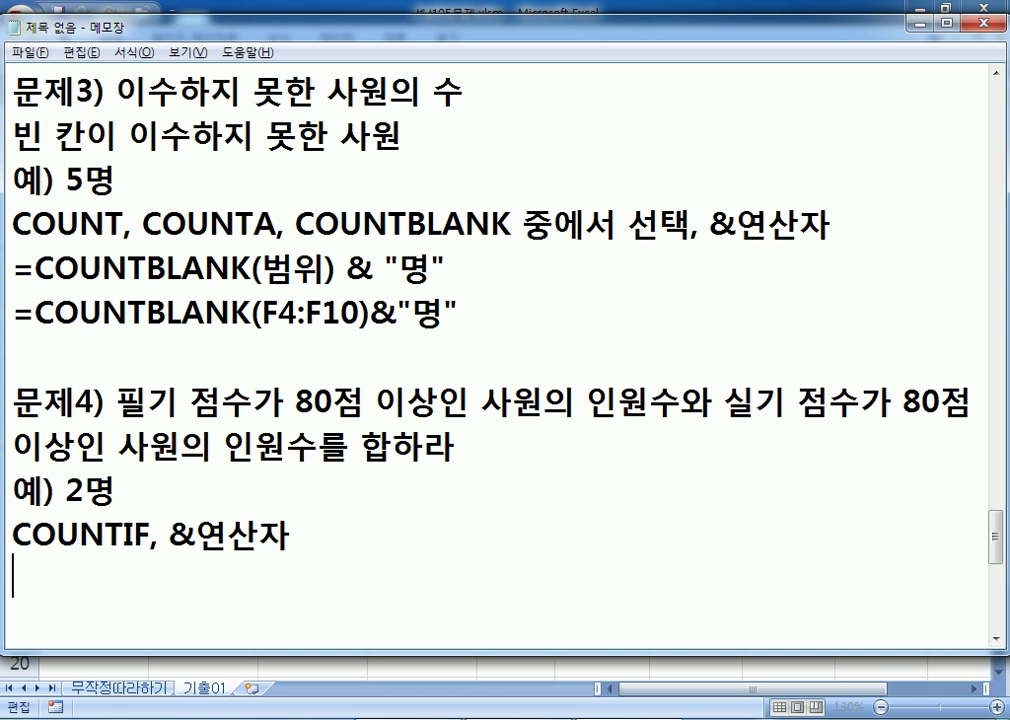
pyautogui.scroll(-2, 354, 219)
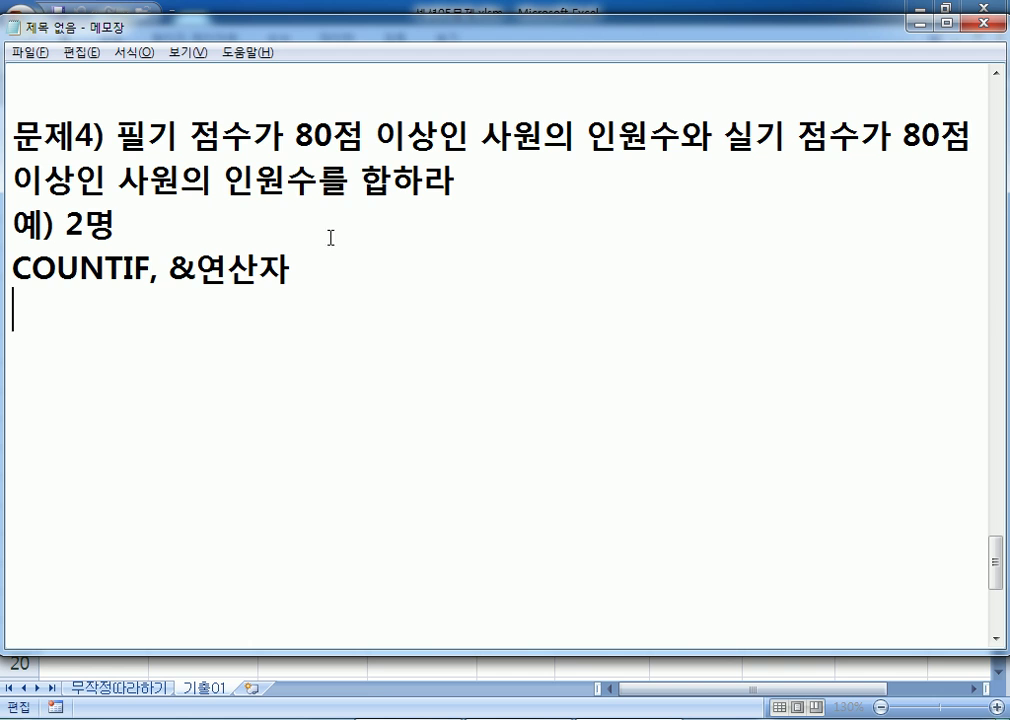
# Type the plan formula =COUNTIF(필기, 80이상)+COUNTIF(실기, 80이상)&"명" on a new line
pyautogui.click(996, 638)
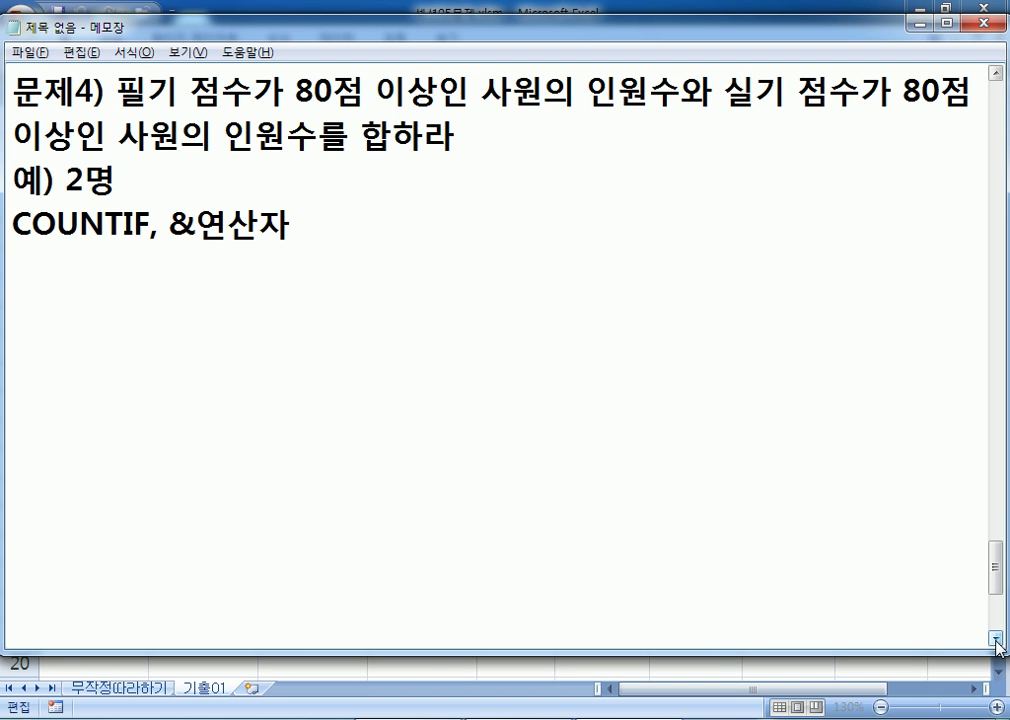
pyautogui.write('=COUNTIF')
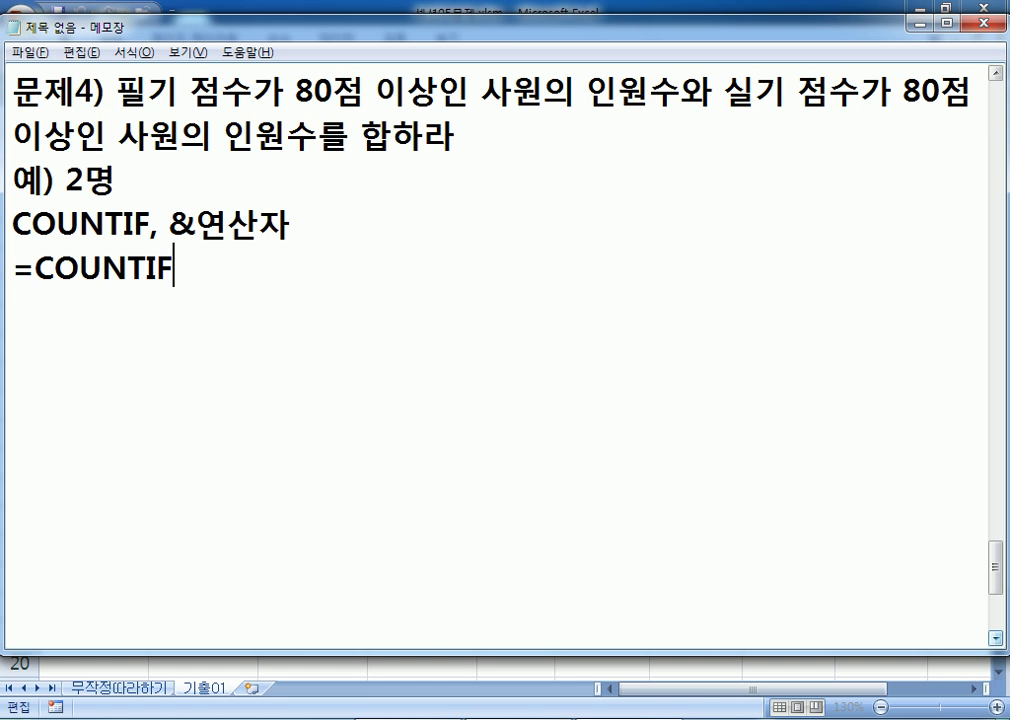
pyautogui.write('(필기')
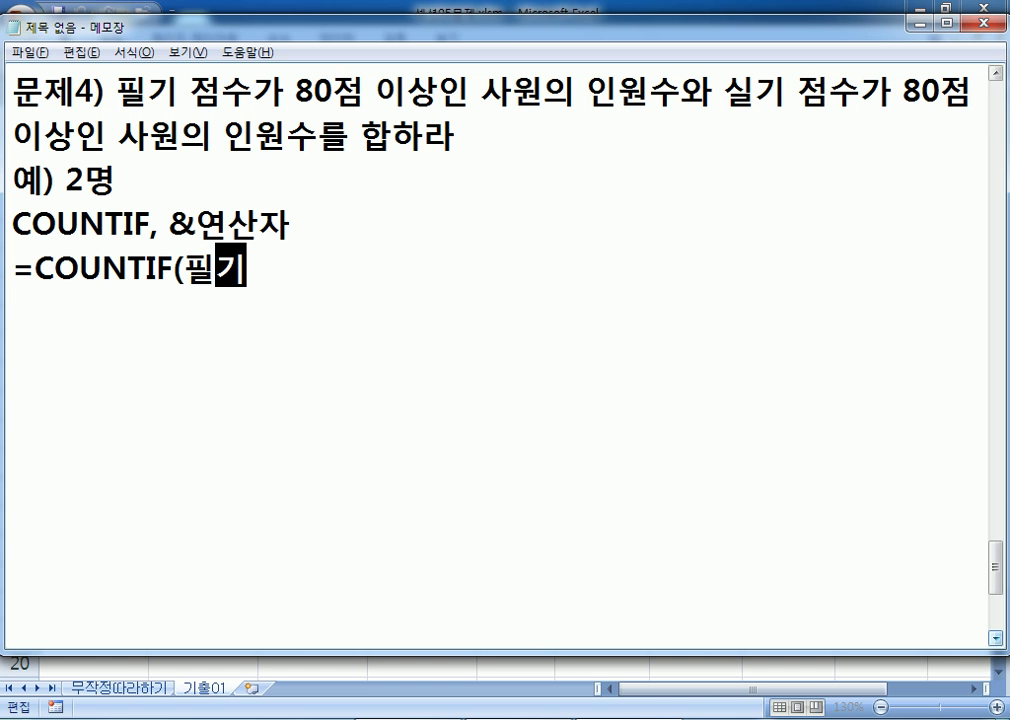
pyautogui.write(', 8')
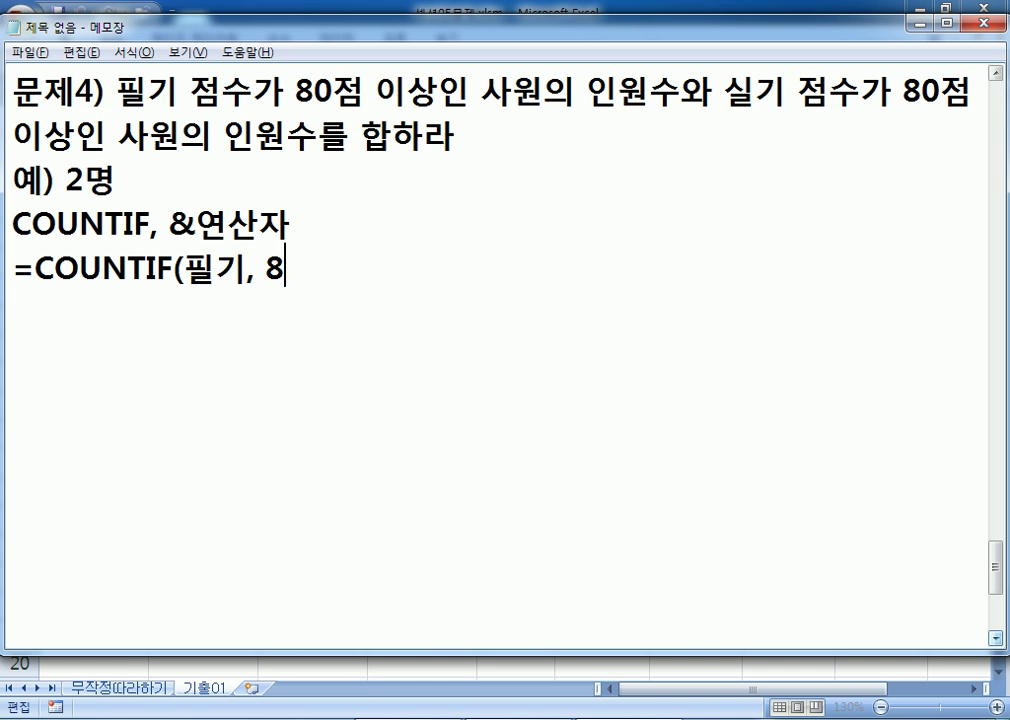
pyautogui.write('0ㅇ이상)')
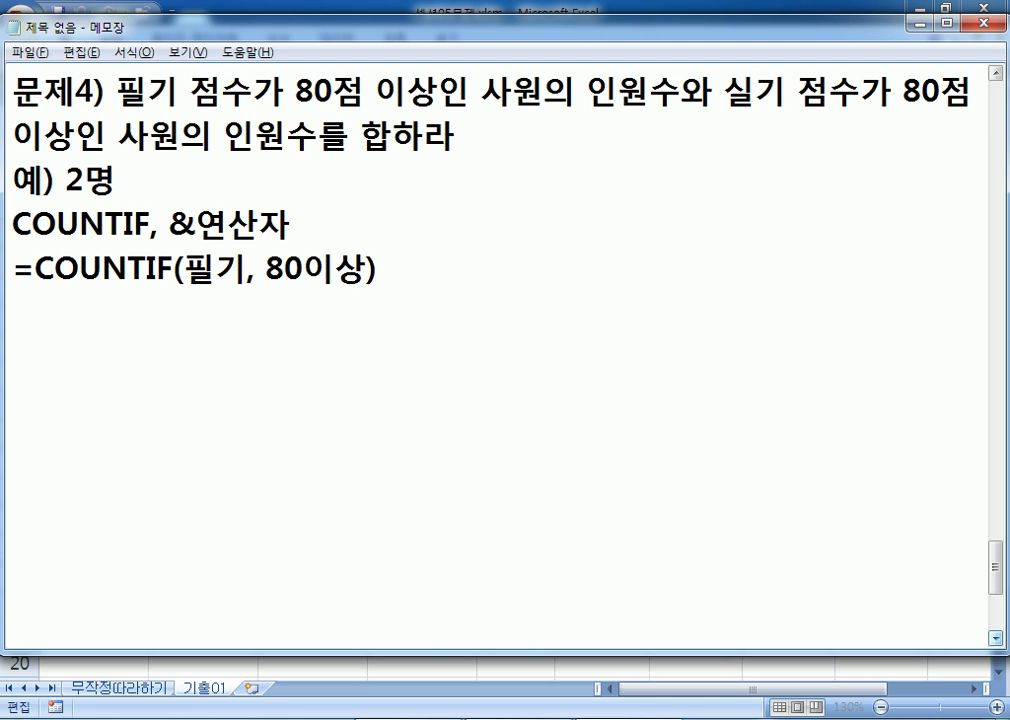
pyautogui.write('+COUNTIF(')
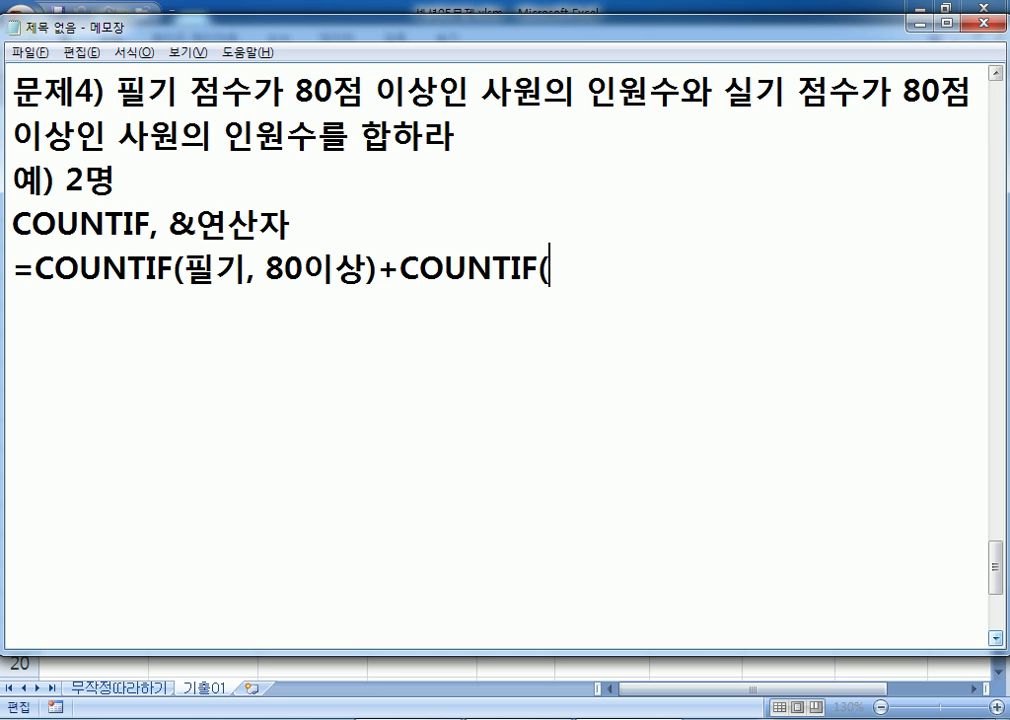
pyautogui.write('실')
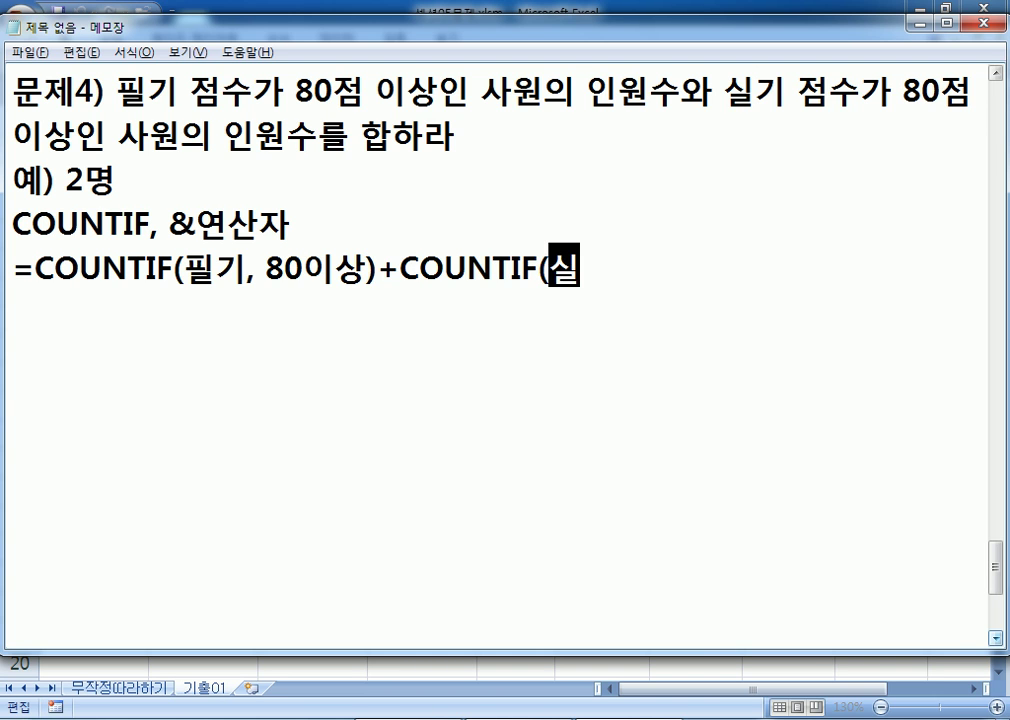
pyautogui.write('기, 80이상)')
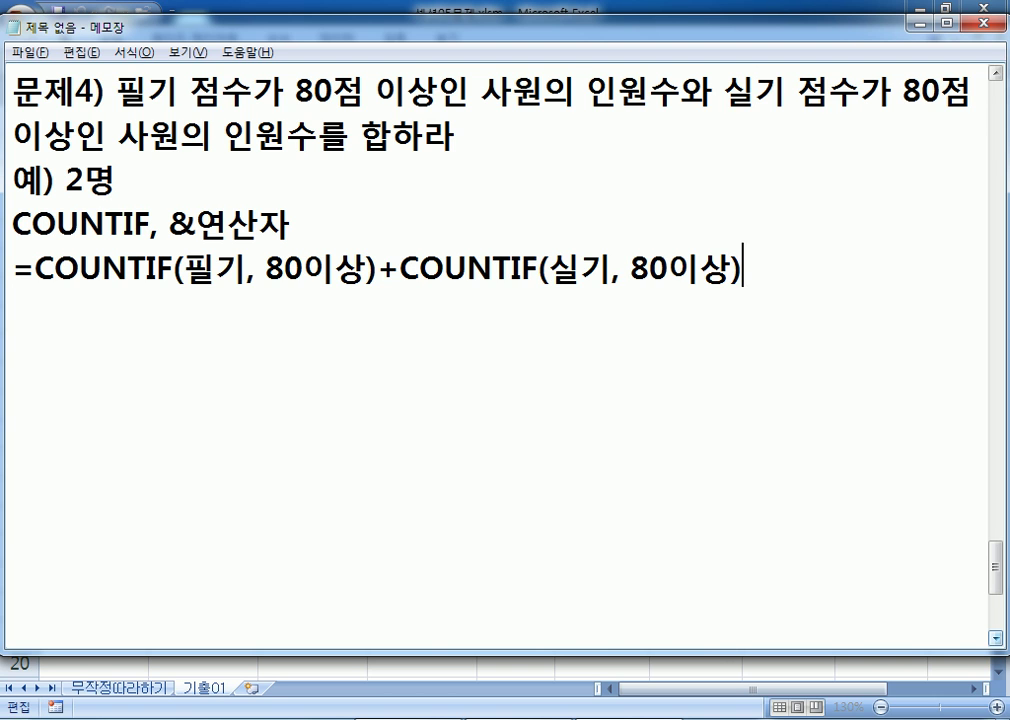
pyautogui.write(' &')
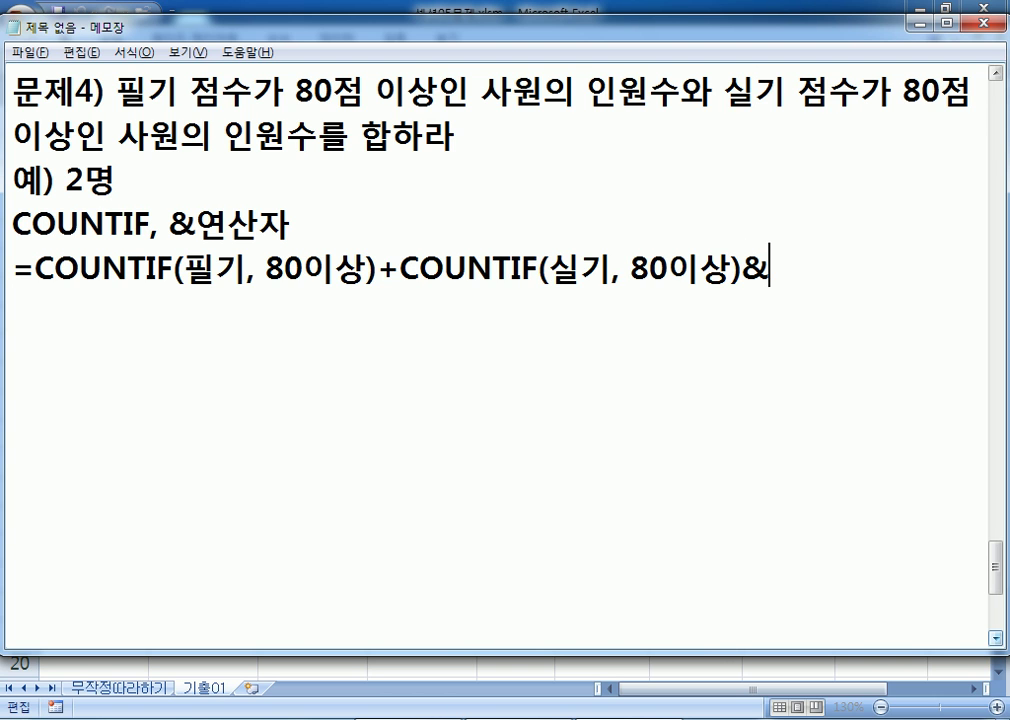
pyautogui.write('AU')
pyautogui.press('BackSpace')
pyautogui.press('BackSpace')
pyautogui.write('명"')
pyautogui.press('Return')
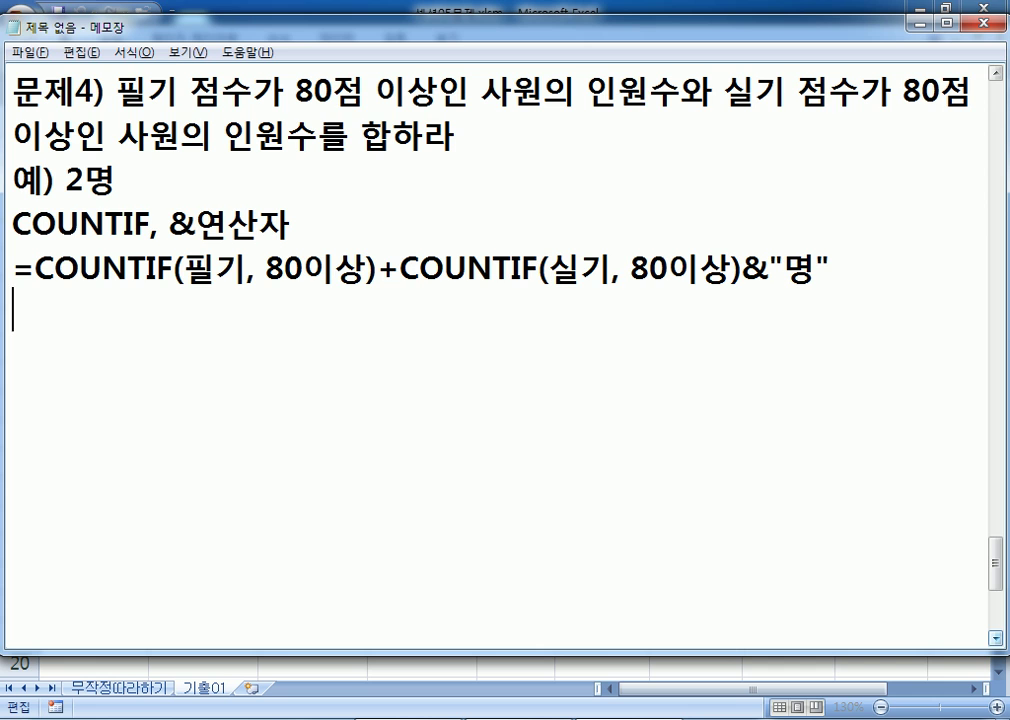
# Enter =COUNTIF(C4:C10,">=80")+COUNTIF(D4:D10,">=80") in cell F13
pyautogui.click(1000, 652)
pyautogui.hotkey('ctrl', 'Return')
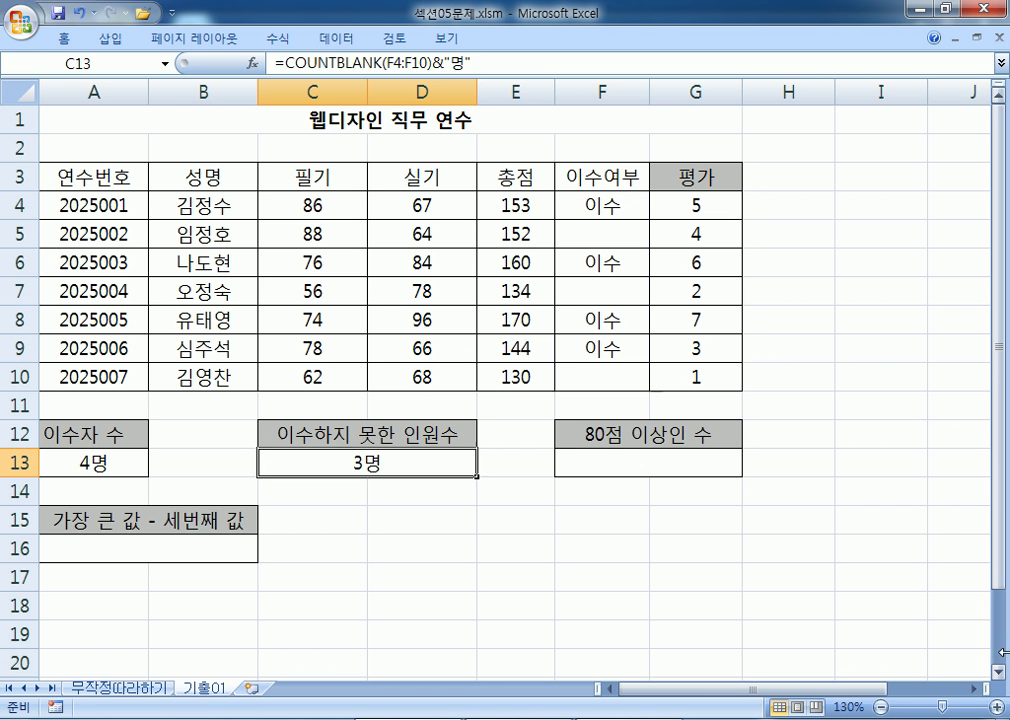
pyautogui.click(600, 459)
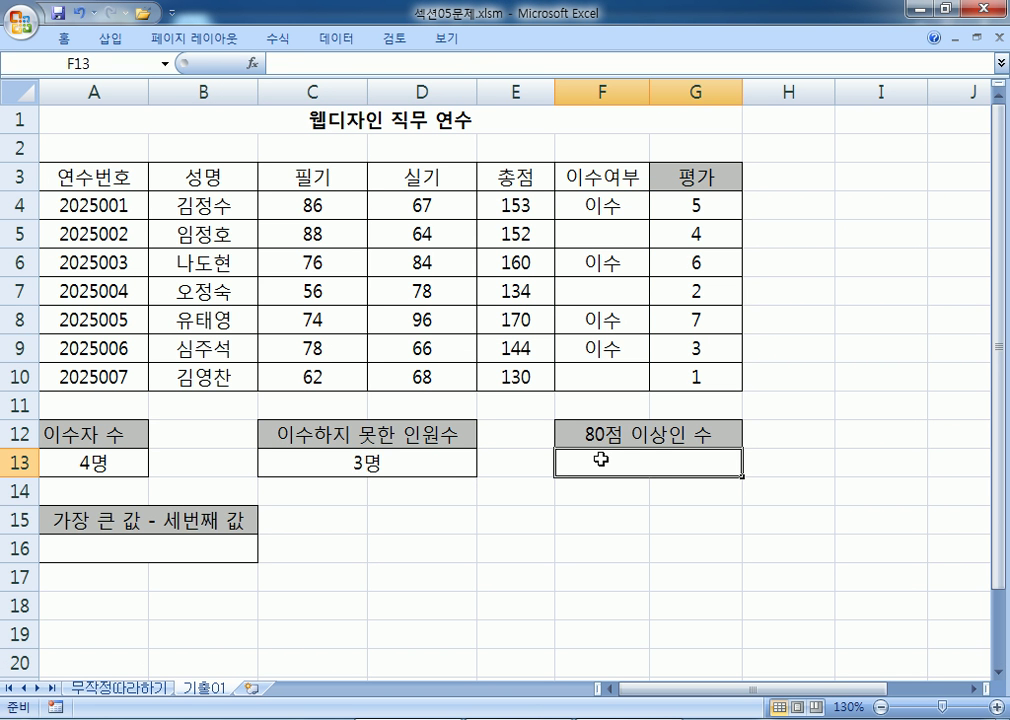
pyautogui.write('=채ㅕㅜ샐')
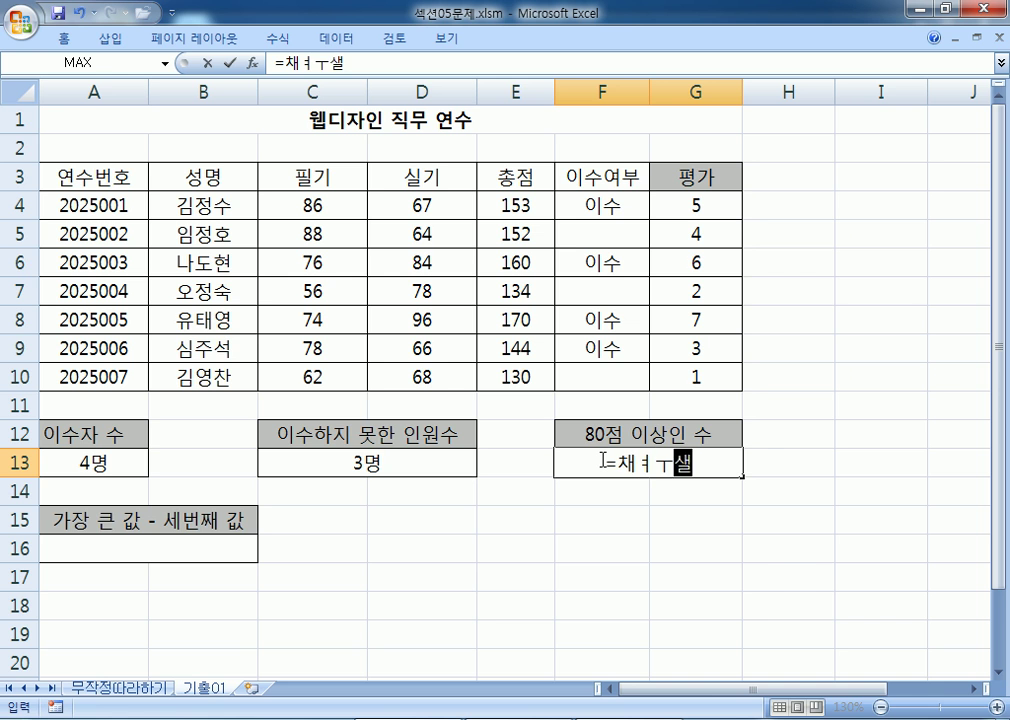
pyautogui.write('(')
pyautogui.press('Escape')
pyautogui.write('=')
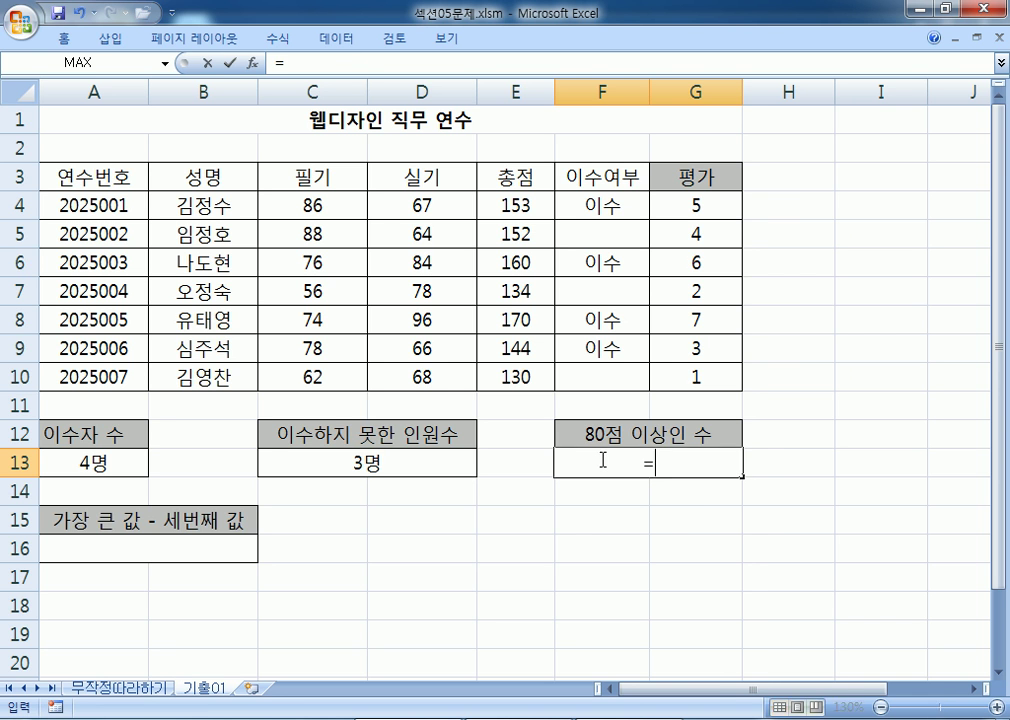
pyautogui.write('COUN')
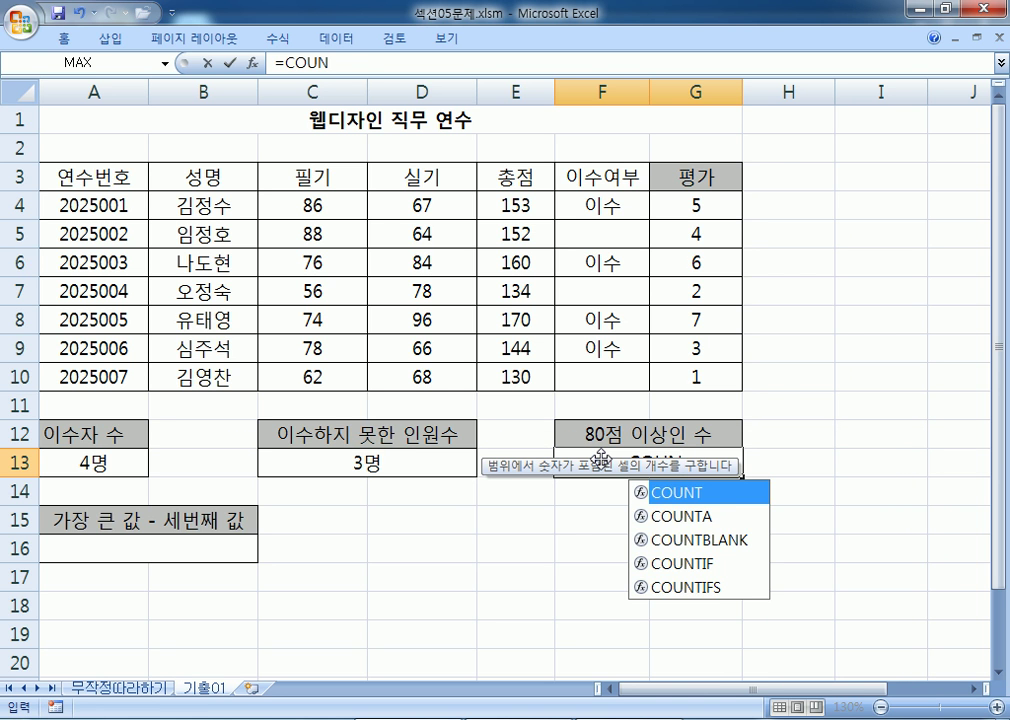
pyautogui.press('Down')
pyautogui.press('Down')
pyautogui.press('Down')
pyautogui.press('Tab')
pyautogui.moveTo(292, 205); pyautogui.dragTo(288, 378)
pyautogui.write(',">=80")')
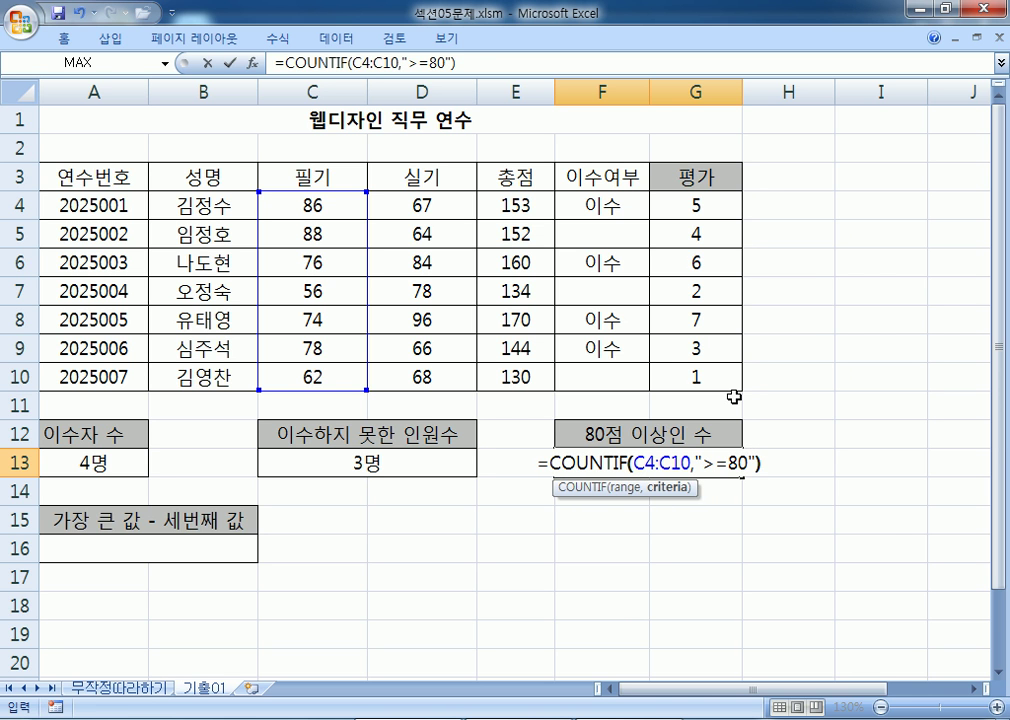
pyautogui.write('+')
pyautogui.write('COUNTIF(')
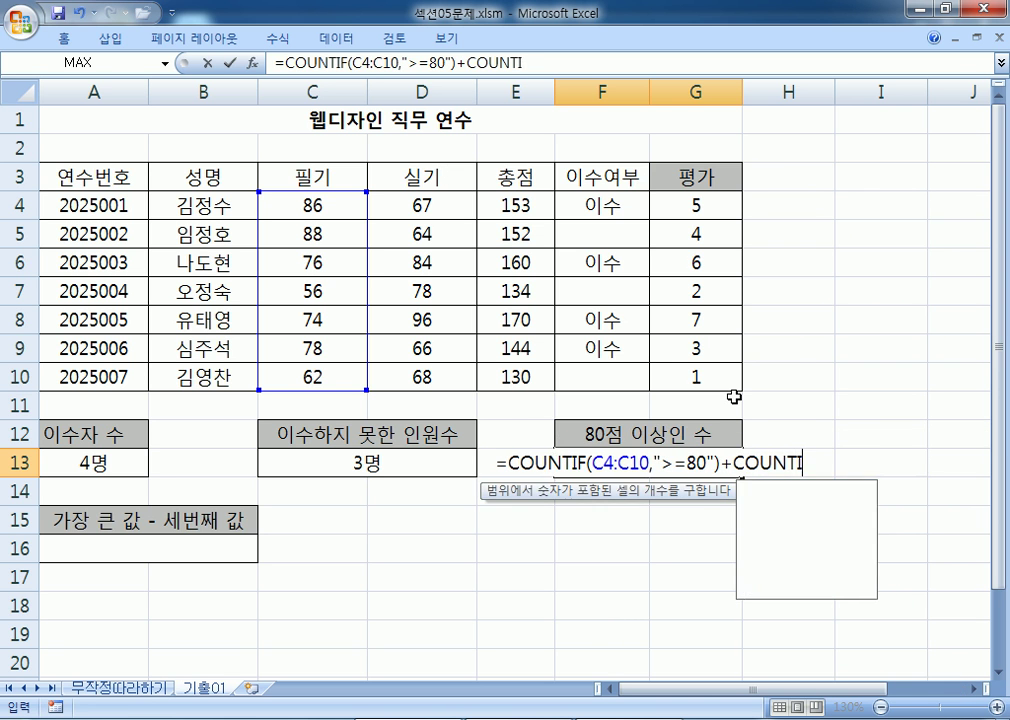
pyautogui.moveTo(440, 208); pyautogui.dragTo(446, 381)
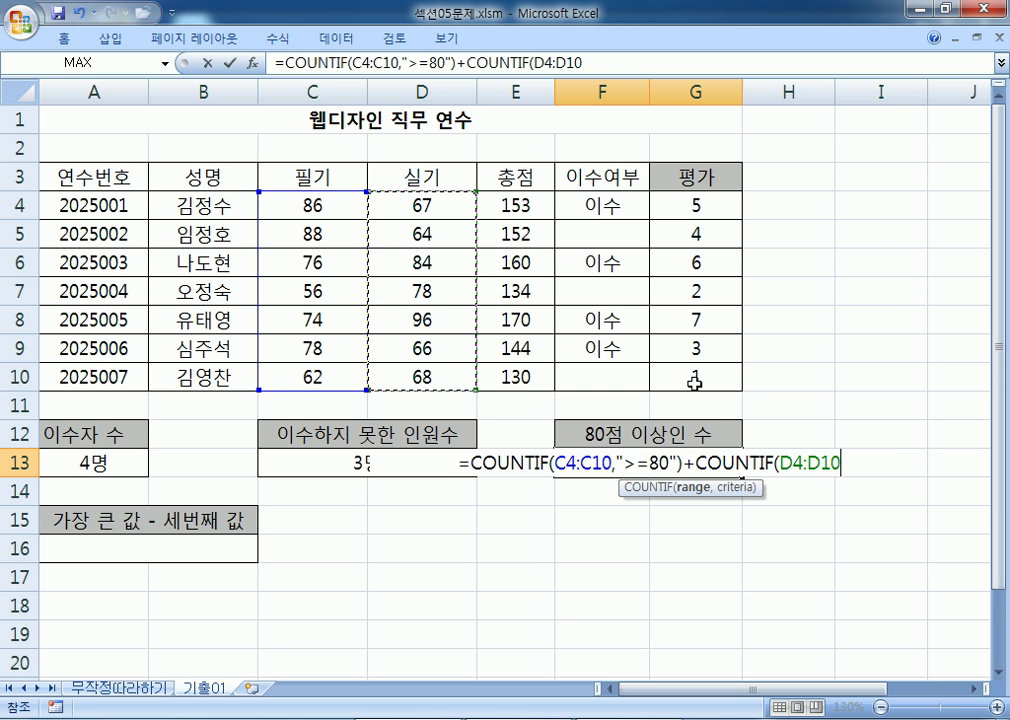
pyautogui.write(',">=80")')
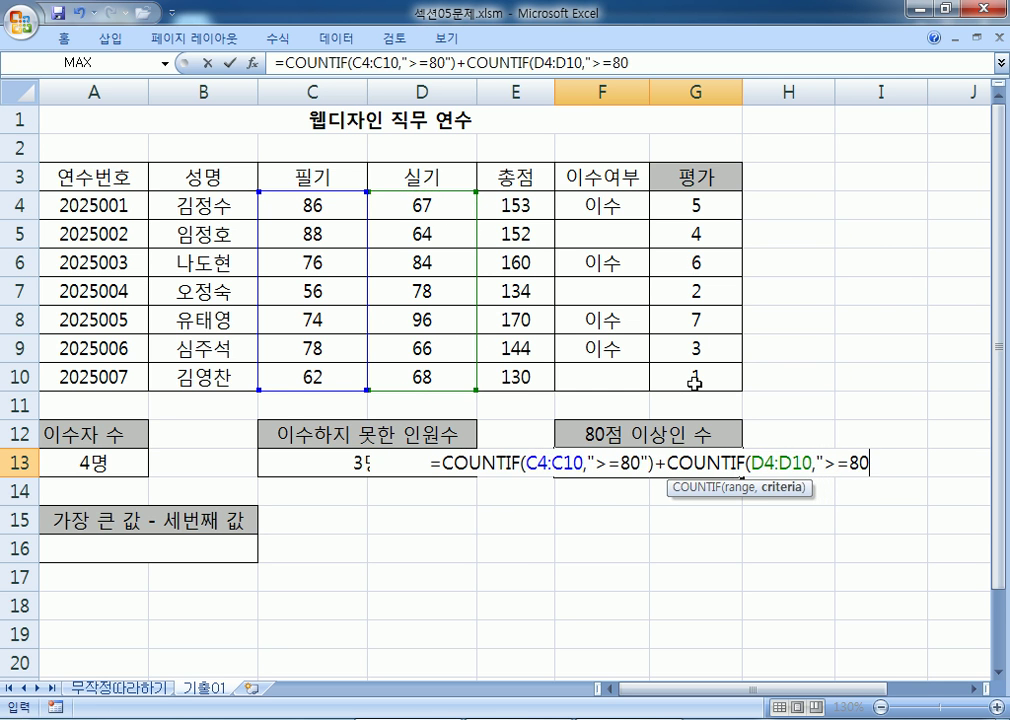
pyautogui.press('Return')
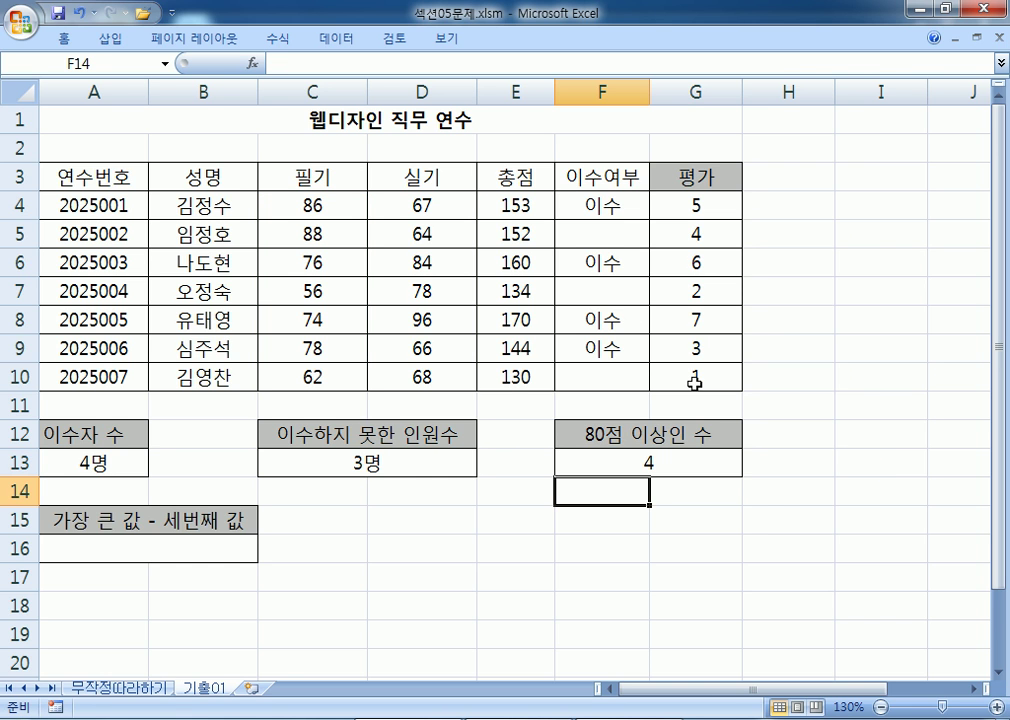
# Append &"명" to F13's formula so it shows 4명, then select the formula text
pyautogui.press('Up')
pyautogui.press('F2')
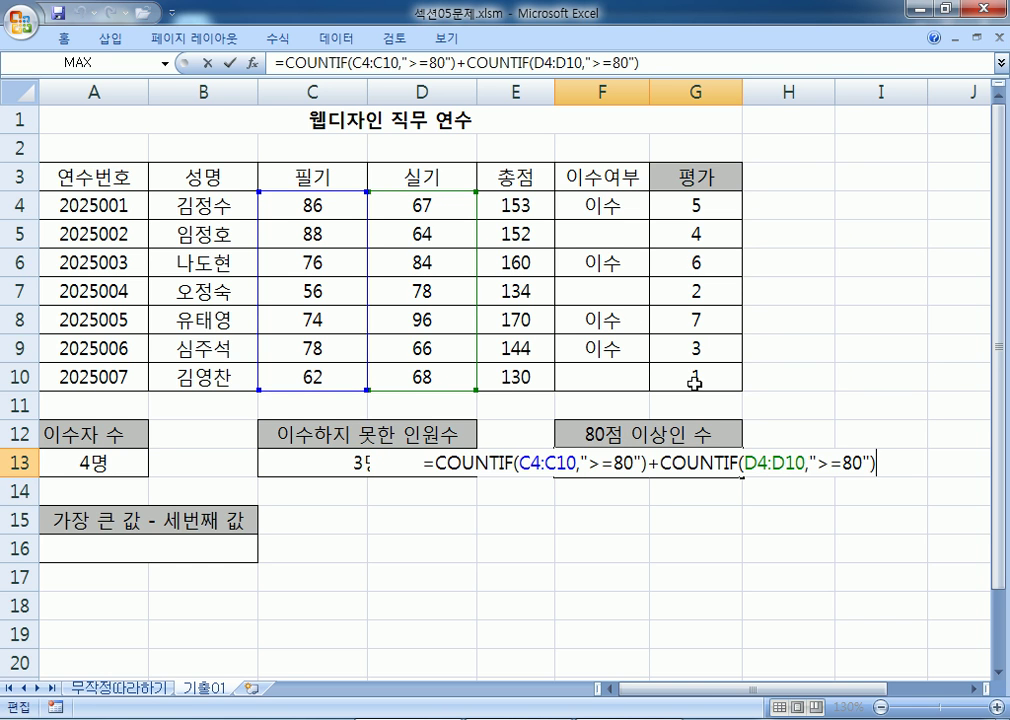
pyautogui.write('&')
pyautogui.write('""며')
pyautogui.press('BackSpace')
pyautogui.press('BackSpace')
pyautogui.write('명')
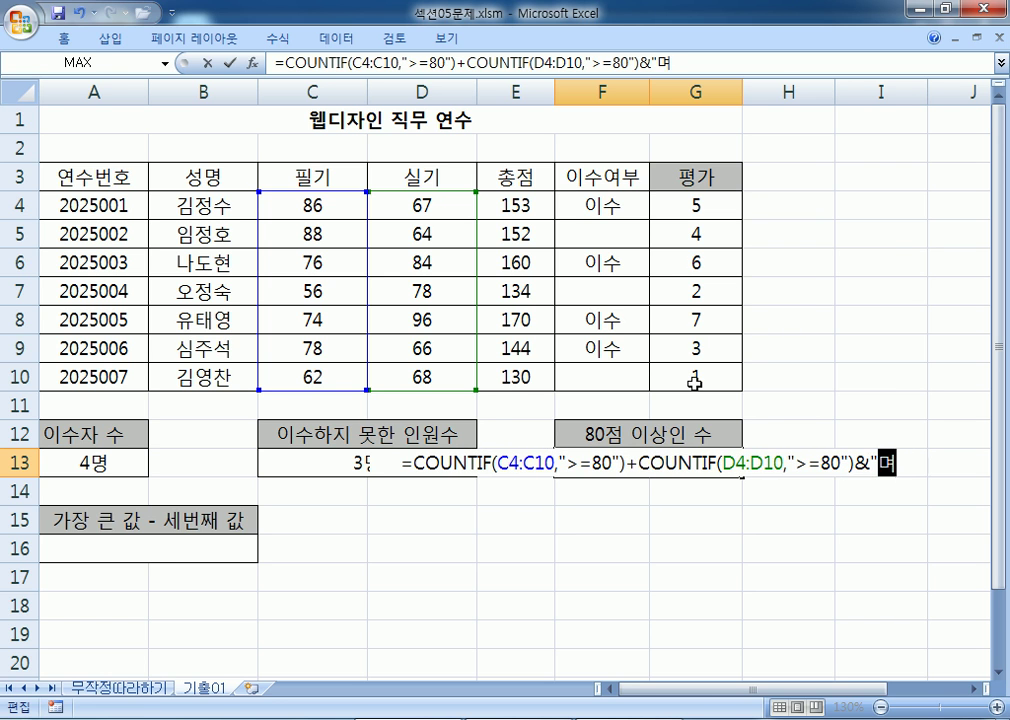
pyautogui.press('Return')
pyautogui.press('Up')
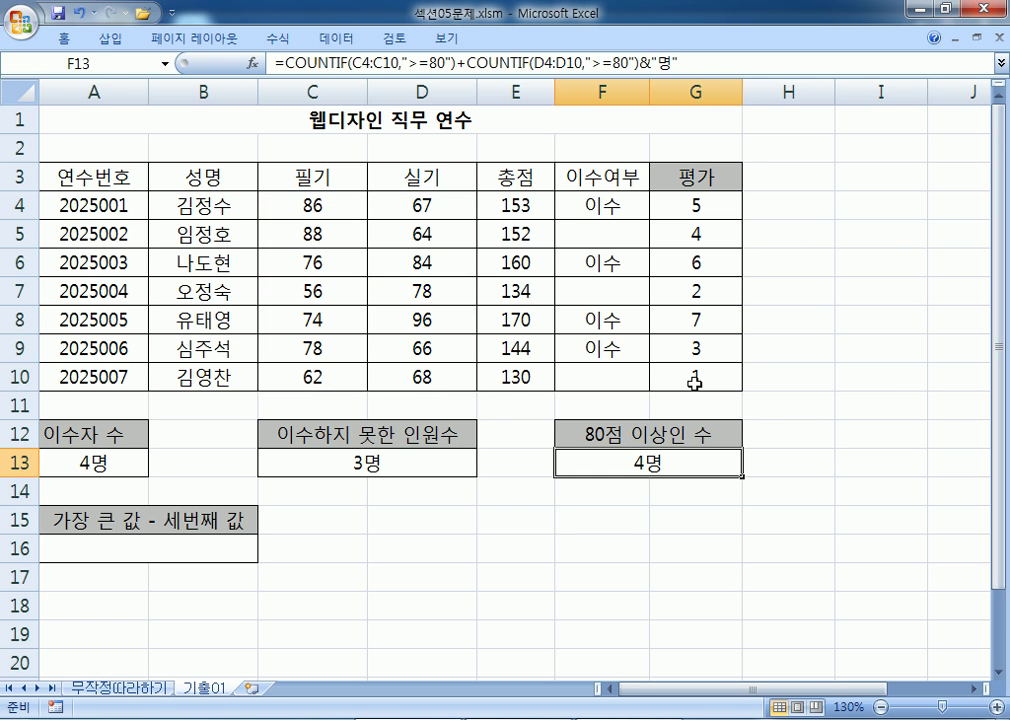
pyautogui.moveTo(679, 63); pyautogui.dragTo(183, 52)
# Paste the working F13 COUNTIF formula into the Notepad notes
pyautogui.hotkey('ctrl', 'c')
pyautogui.hotkey('alt', 'Tab')
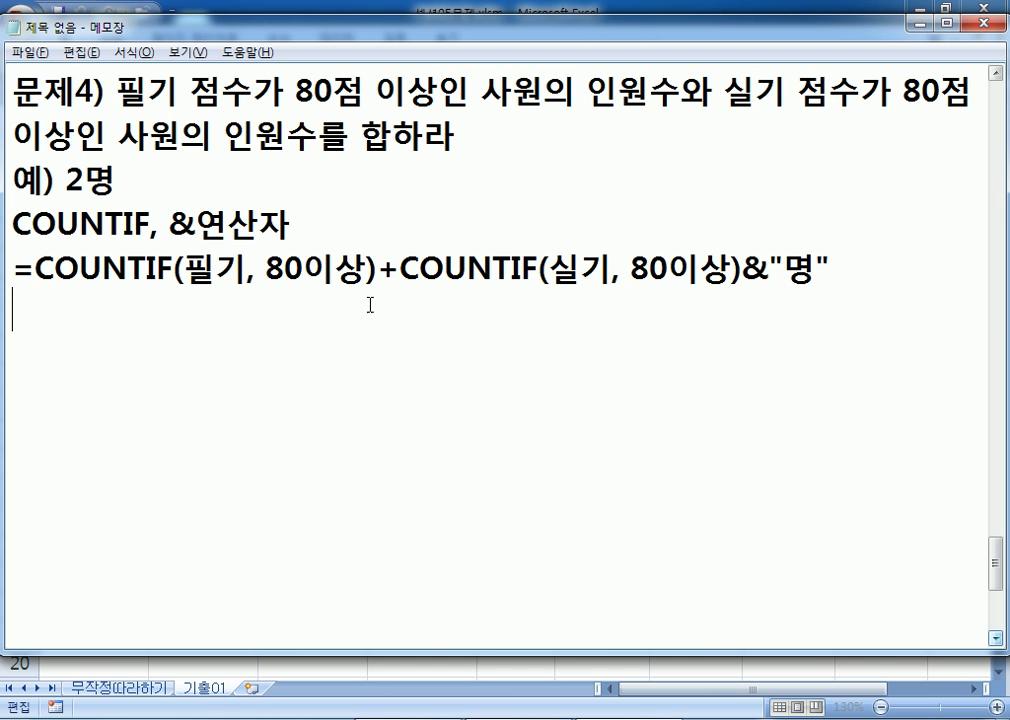
pyautogui.hotkey('ctrl', 'v')
pyautogui.press('Return')
pyautogui.press('Return')
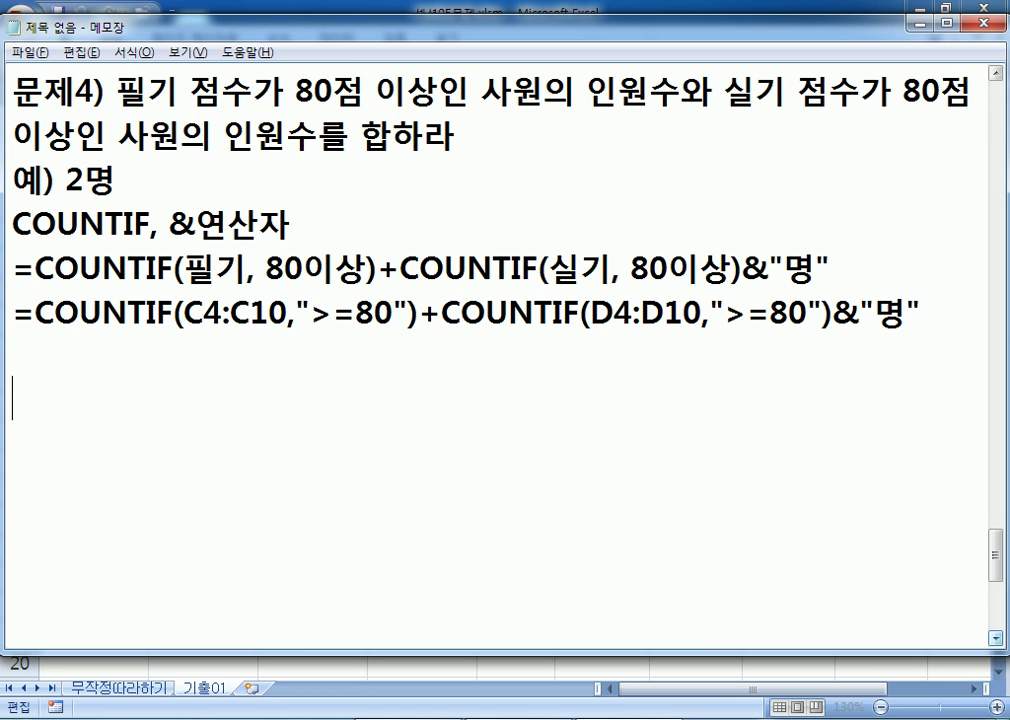
# Add 문제5: difference between the largest and third-largest 총점, with hint MAX, LARGE
pyautogui.write('문제5')
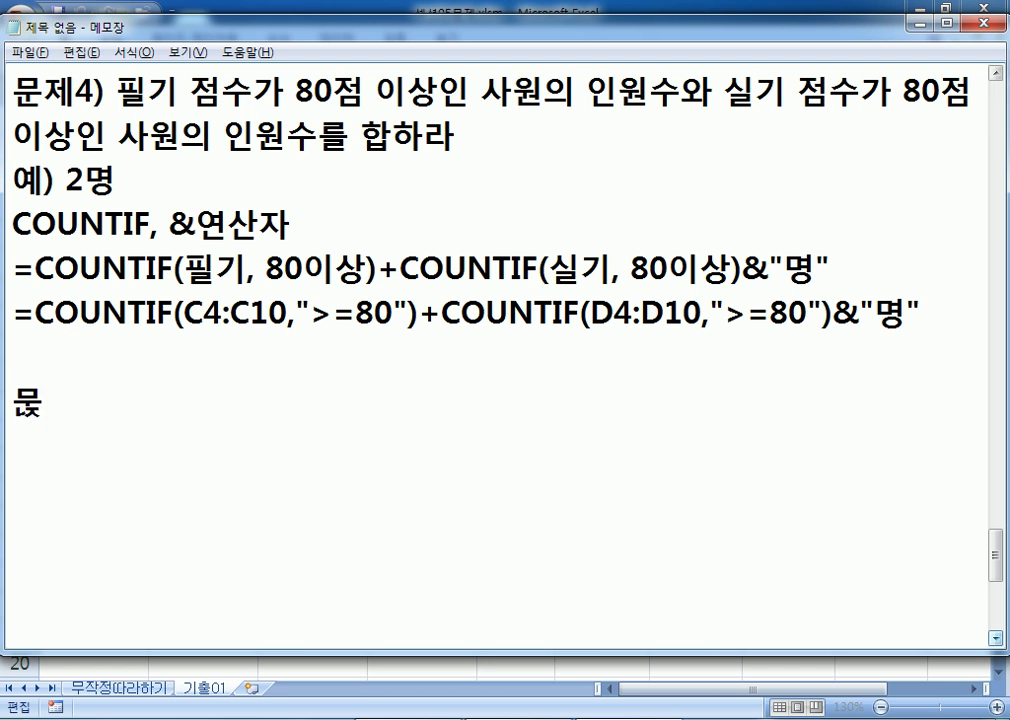
pyautogui.write(') ')
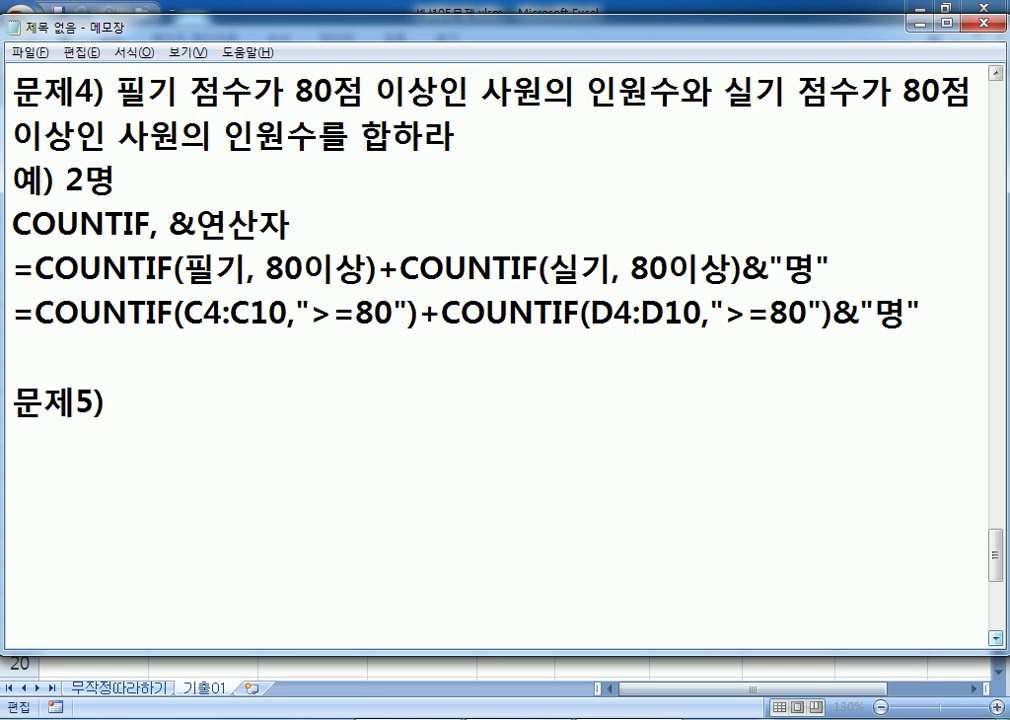
pyautogui.write('초ㅓㅇ')
pyautogui.press('BackSpace')
pyautogui.press('BackSpace')
pyautogui.press('BackSpace')
pyautogui.write('총')
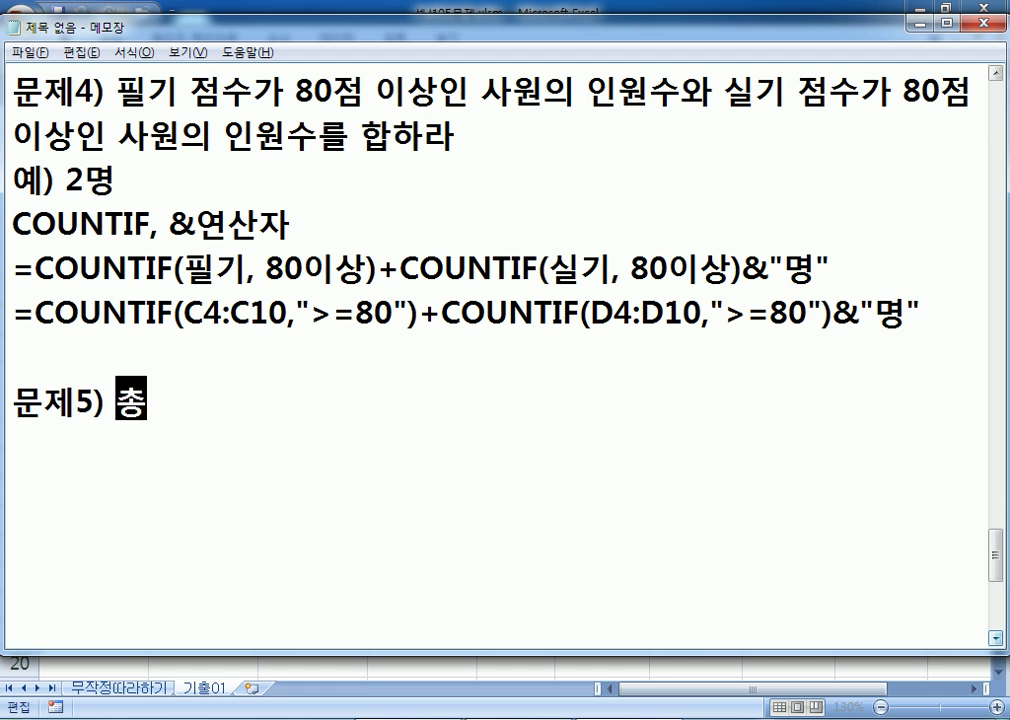
pyautogui.write('점에서 가장 ')
pyautogui.write('큰 점수와 ')
pyautogui.write('세 번째로')
pyautogui.write(' 큰 점의 ')
pyautogui.write('차')
pyautogui.press('BackSpace')
pyautogui.press('BackSpace')
pyautogui.press('BackSpace')
pyautogui.write('수의 ')
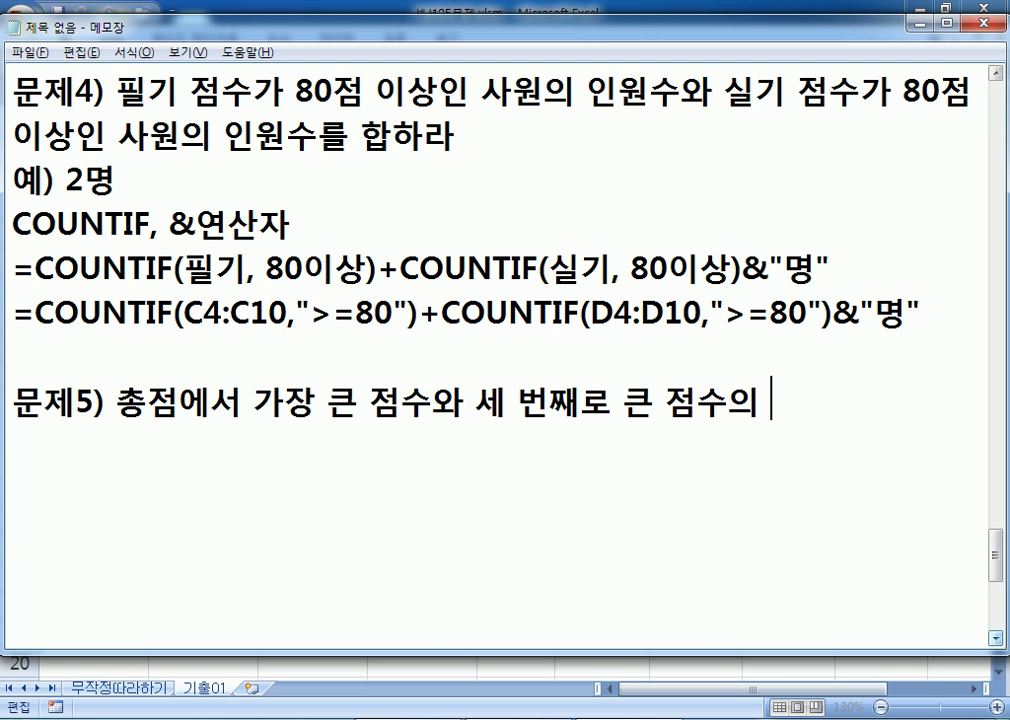
pyautogui.write('차이를 계산')
pyautogui.press('Return')
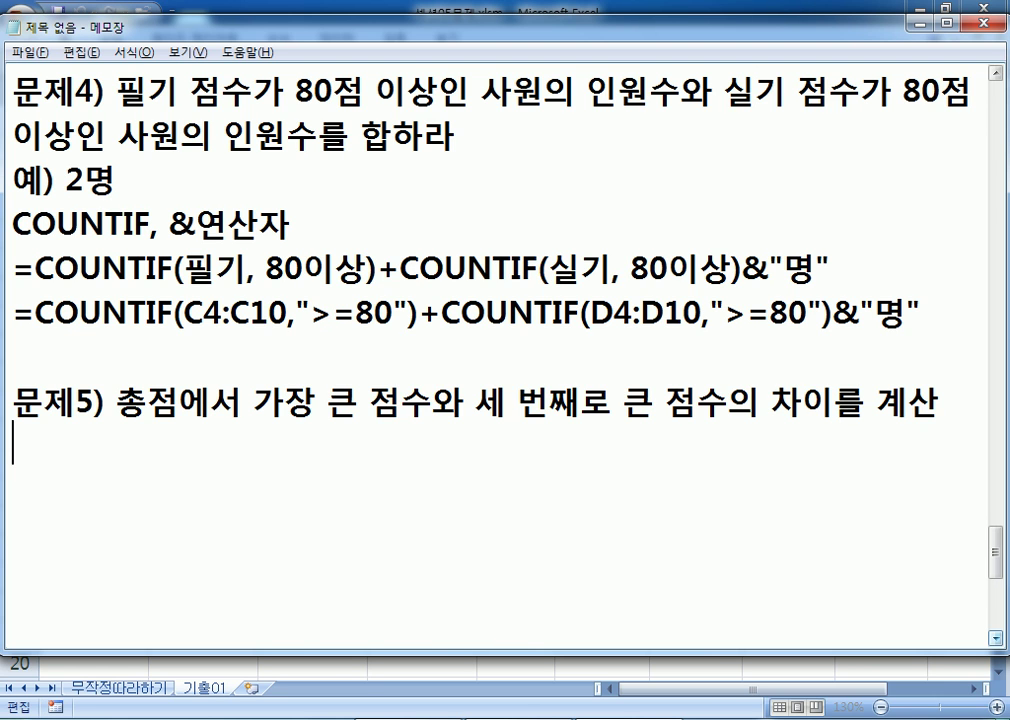
pyautogui.write('AMX,')
pyautogui.press('BackSpace')
pyautogui.press('BackSpace')
pyautogui.press('BackSpace')
pyautogui.press('BackSpace')
pyautogui.write('MA')
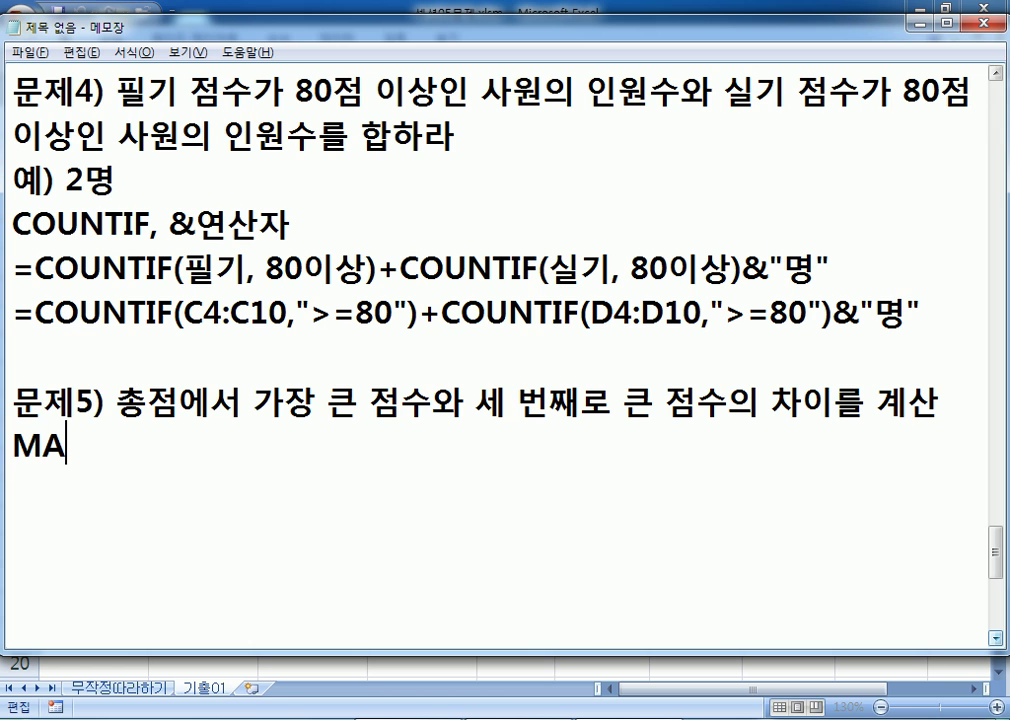
pyautogui.write('X, LARGE')
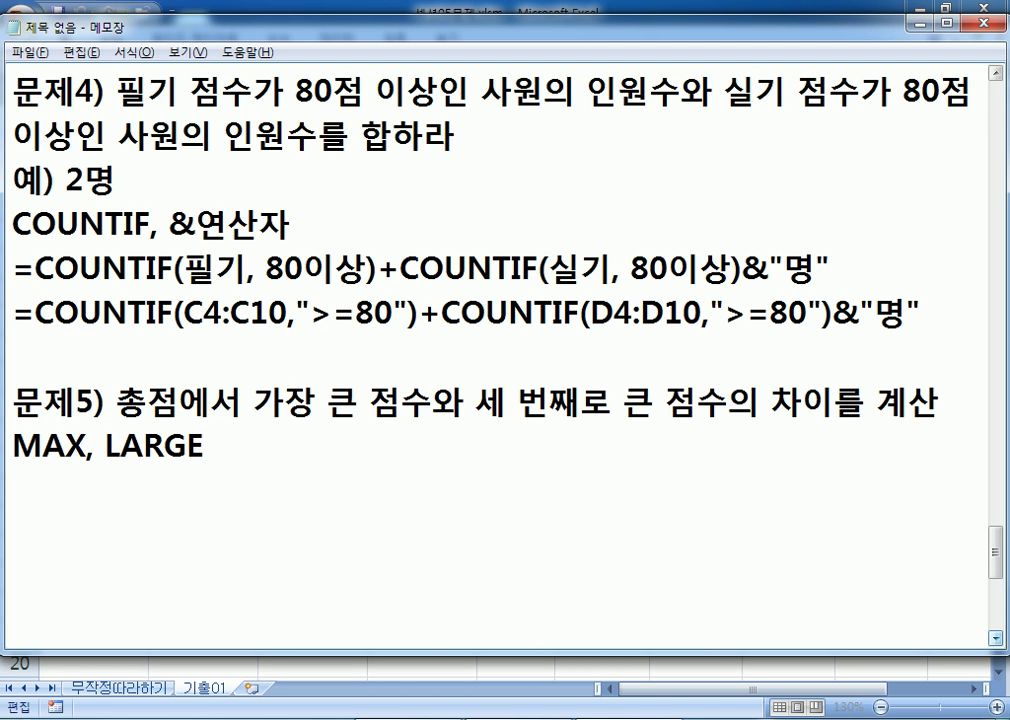
pyautogui.press('Return')
# Write the formula =MAX(총점) - LARGE(총점, 3) and copy that line
pyautogui.write('=max(')
pyautogui.press('BackSpace')
pyautogui.press('BackSpace')
pyautogui.press('BackSpace')
pyautogui.press('BackSpace')
pyautogui.write('MAX(')
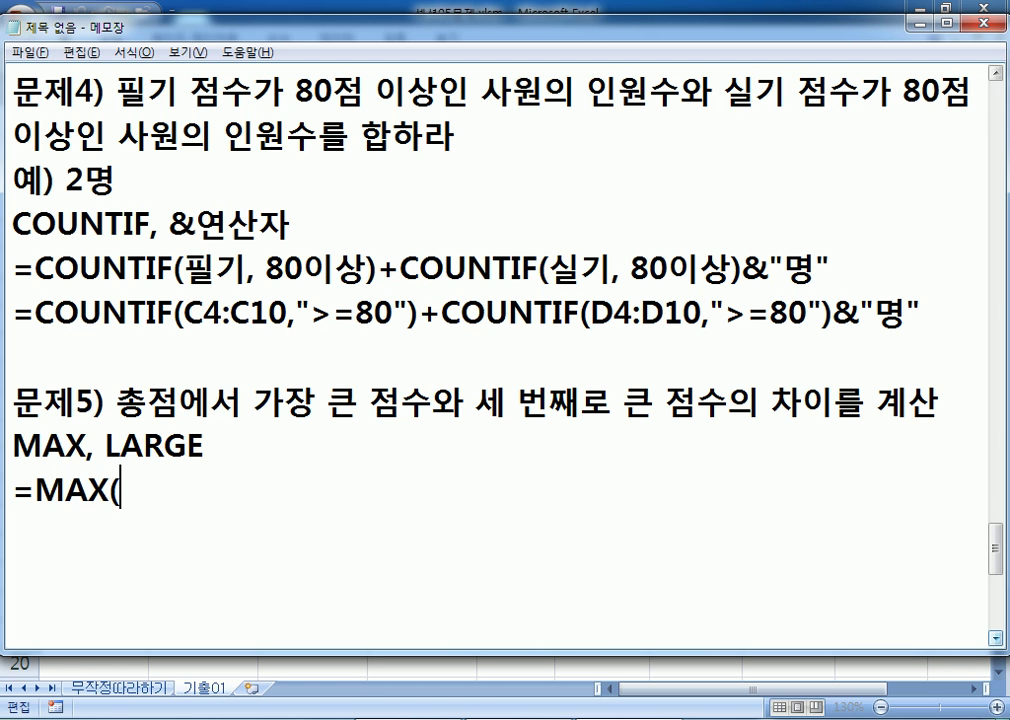
pyautogui.write('총점')
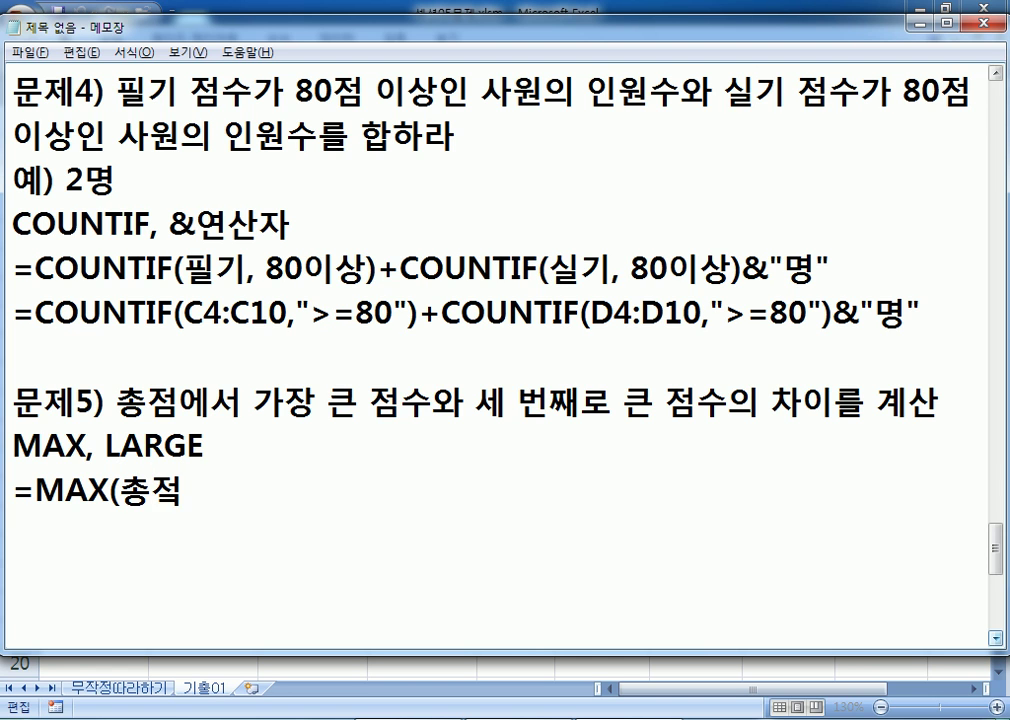
pyautogui.write(') - LEA')
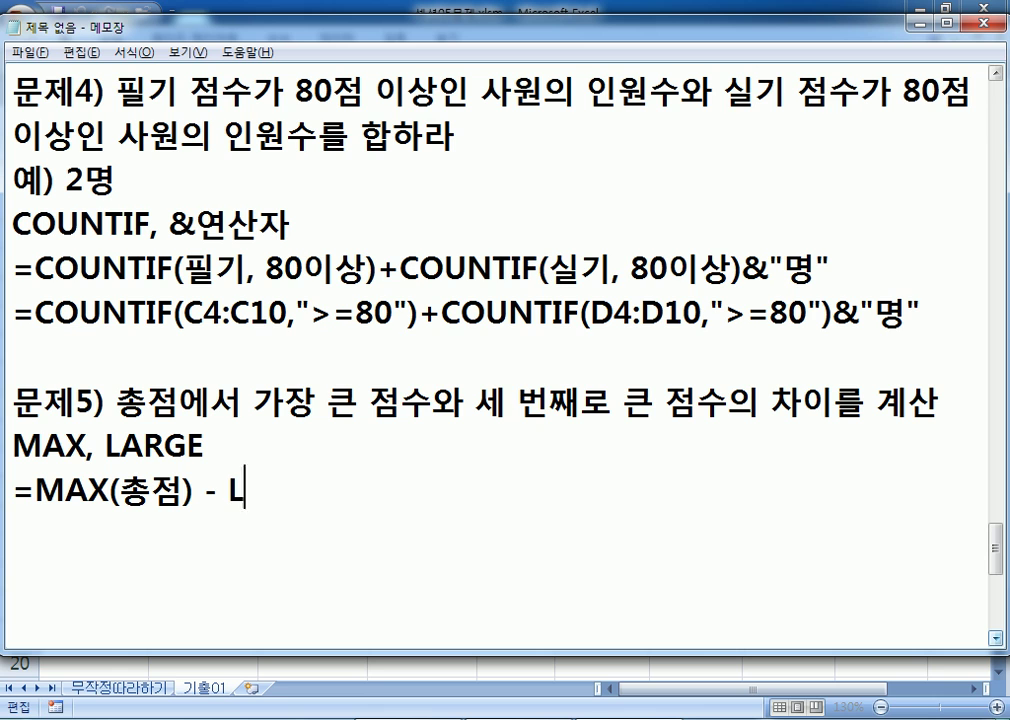
pyautogui.press('BackSpace')
pyautogui.press('BackSpace')
pyautogui.write('ARG')
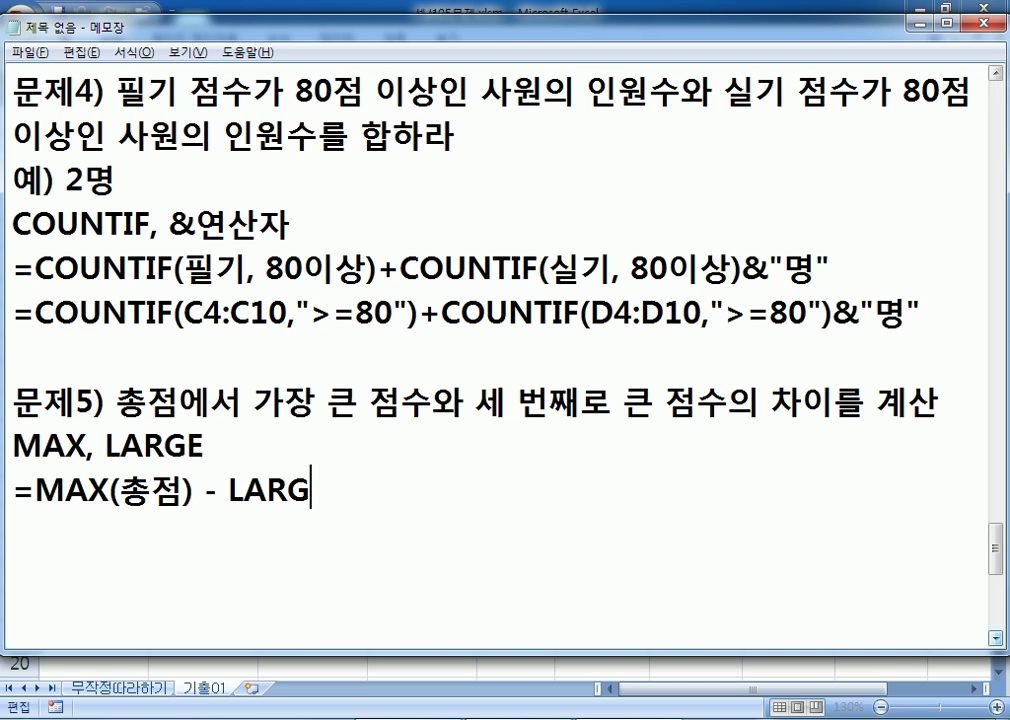
pyautogui.write('E(총ㅈㅁ')
pyautogui.press('BackSpace')
pyautogui.write('ㅓㅁ, 3')
pyautogui.write(')')
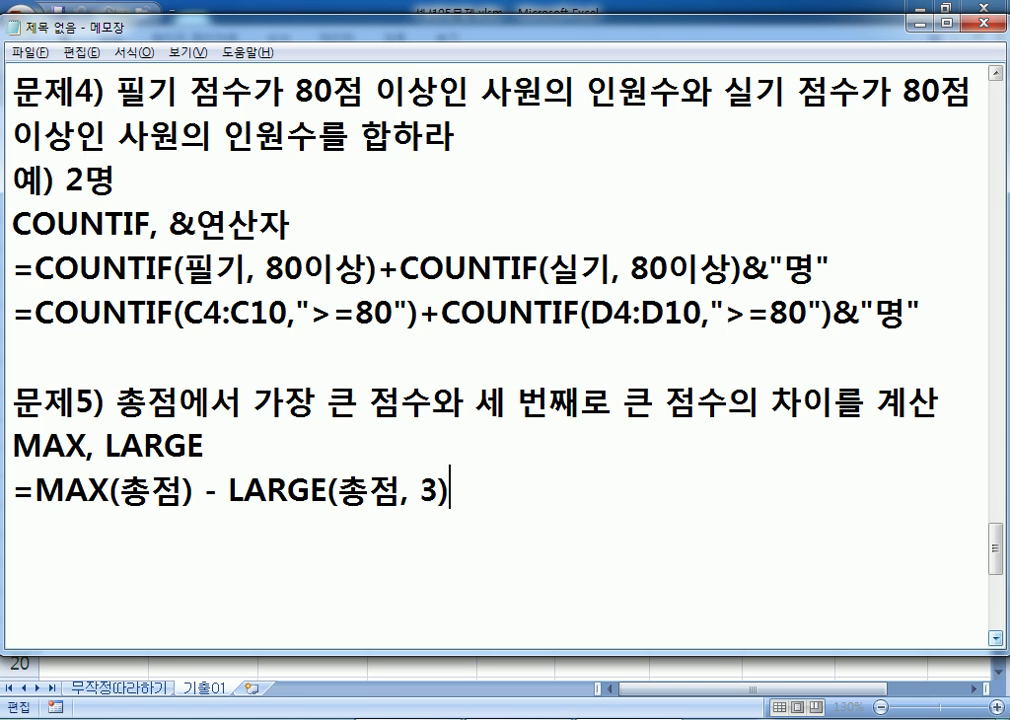
pyautogui.scroll(-2, 672, 36)
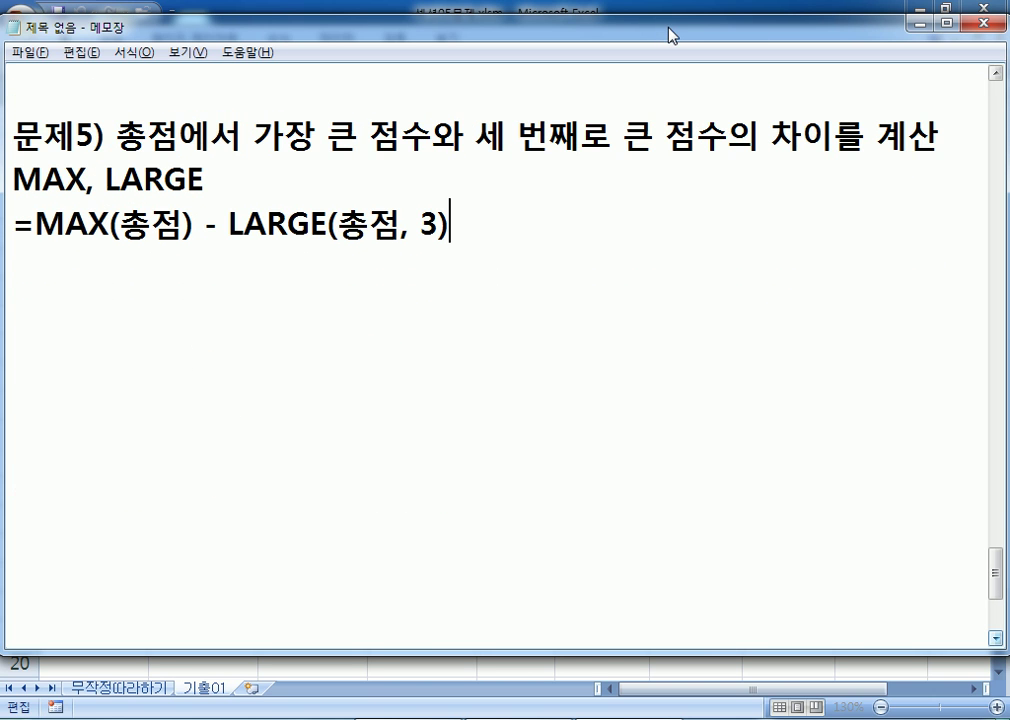
pyautogui.press('Return')
pyautogui.moveTo(14, 222); pyautogui.dragTo(13, 254)
pyautogui.hotkey('ctrl', 'c')
# Paste a duplicate of the MAX minus LARGE formula line on the next line
pyautogui.click(299, 254)
pyautogui.hotkey('ctrl', 'v')
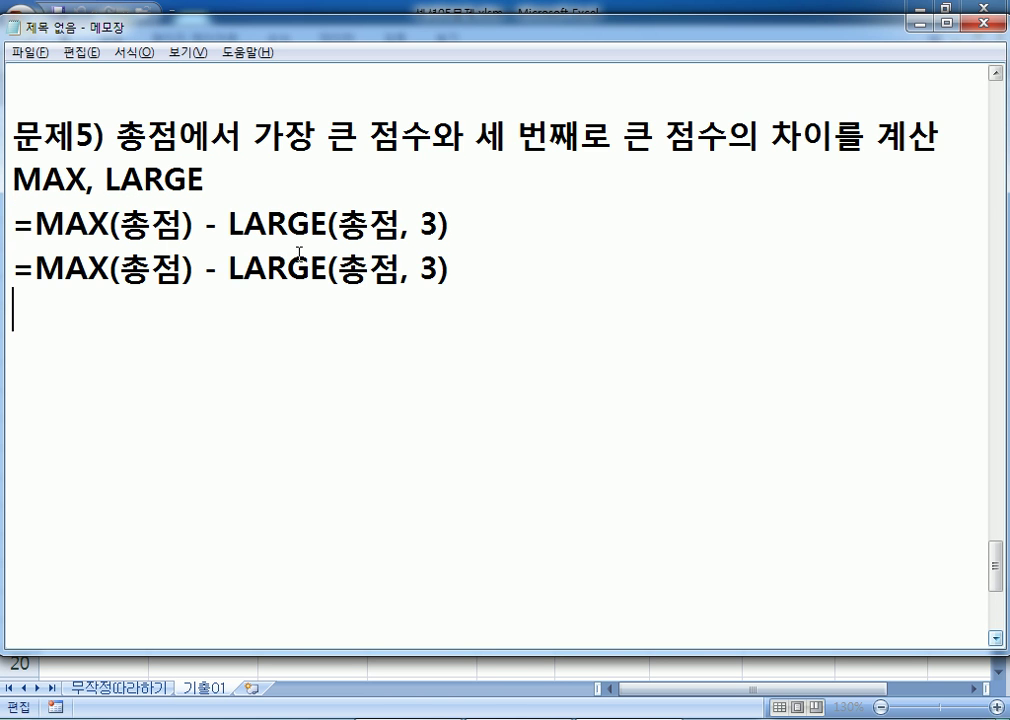
pyautogui.hotkey('alt', 'Tab')
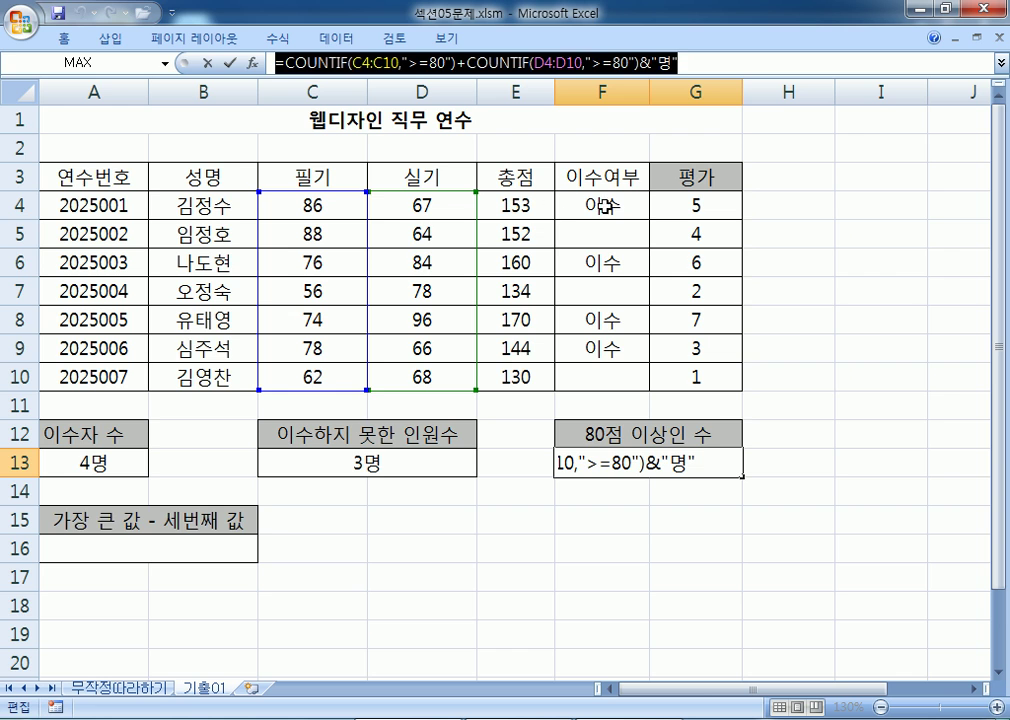
pyautogui.hotkey('alt', 'Tab')
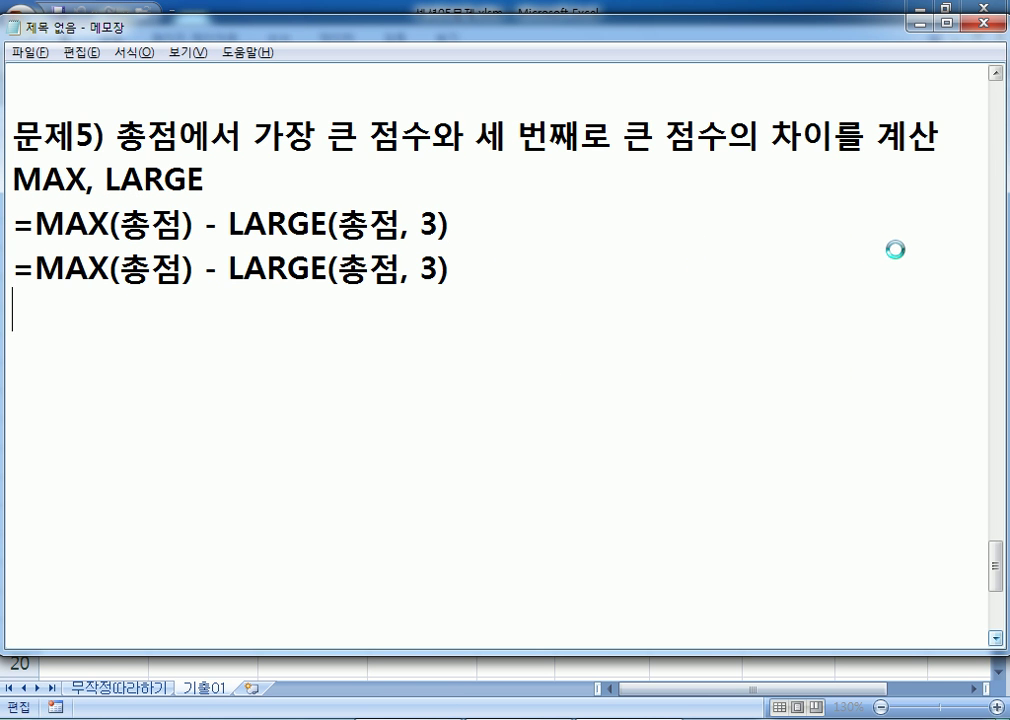
pyautogui.hotkey('alt', 'Tab')
# Replace 총점 in the duplicate with E4:E10, giving =MAX(E4:E10) - LARGE(E4:E10, 3)
pyautogui.press('Up')
pyautogui.press('Up')
pyautogui.press('Up')
pyautogui.press('Up')
pyautogui.press('Up')
pyautogui.press('Up')
pyautogui.press('Down')
pyautogui.press('Down')
pyautogui.press('Down')
pyautogui.press('Down')
pyautogui.press('Right')
pyautogui.press('Right')
pyautogui.press('Right')
pyautogui.press('Right')
pyautogui.press('Right')
pyautogui.write('ㄷ')
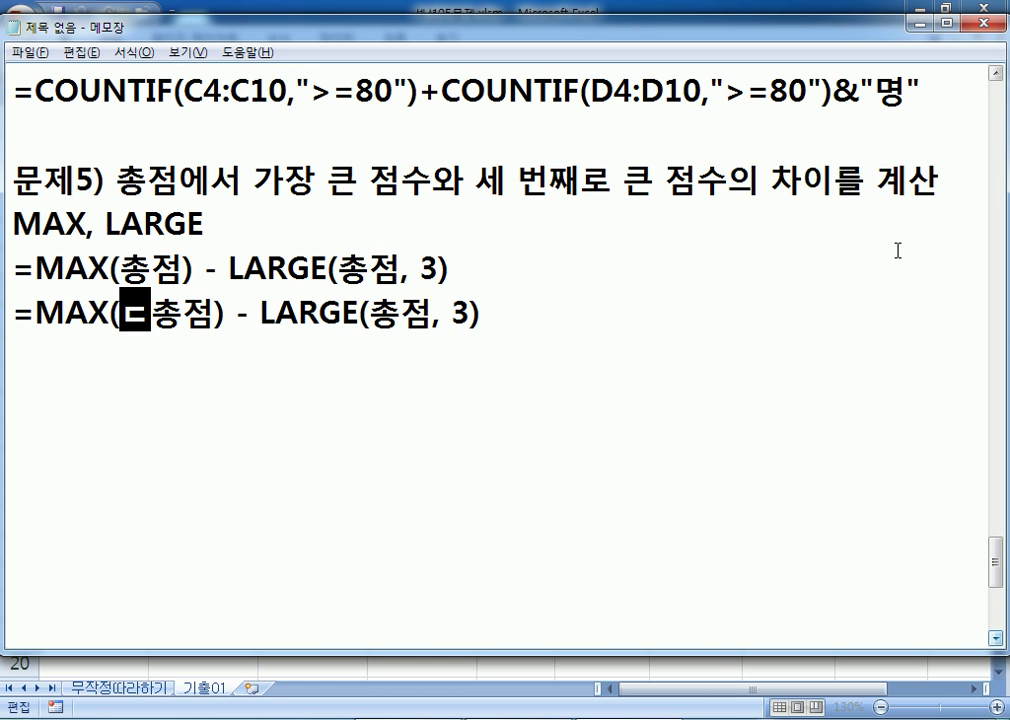
pyautogui.press('BackSpace')
pyautogui.press('Hangul')
pyautogui.write('E4:D')
pyautogui.write('10')
pyautogui.press('BackSpace')
pyautogui.press('BackSpace')
pyautogui.press('BackSpace')
pyautogui.write('E10')
pyautogui.press('Delete')
pyautogui.press('Delete')
pyautogui.press('Delete')
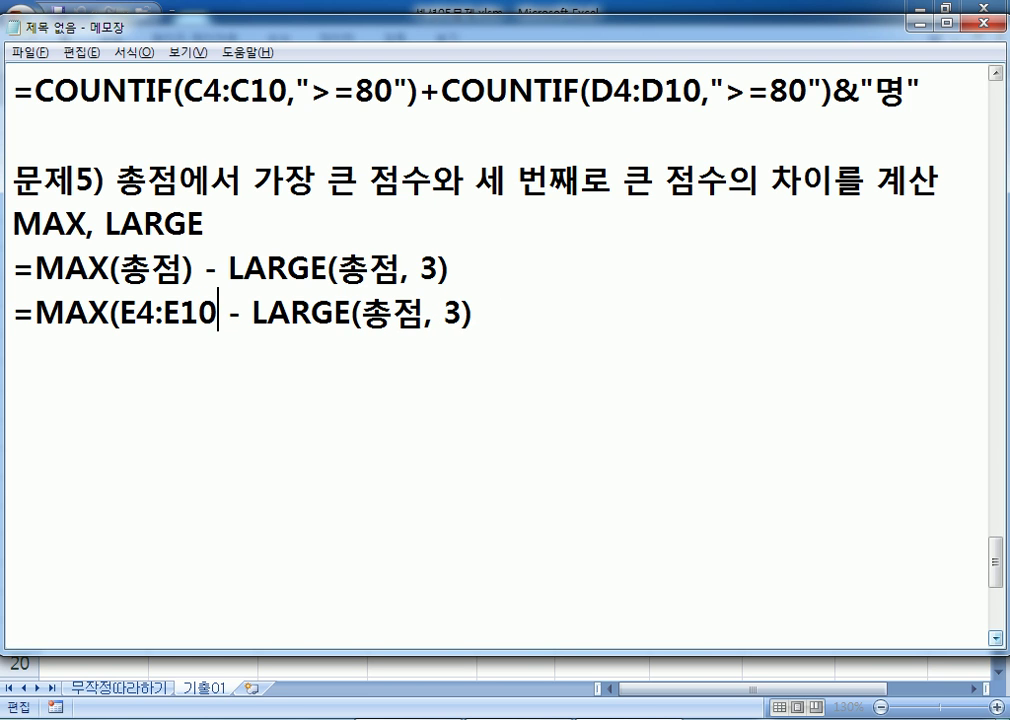
pyautogui.write(')')
pyautogui.press('Right')
pyautogui.press('Right')
pyautogui.press('Right')
pyautogui.press('Right')
pyautogui.press('Right')
pyautogui.press('Right')
pyautogui.press('Right')
pyautogui.press('Right')
pyautogui.press('Right')
pyautogui.write('E4:E10')
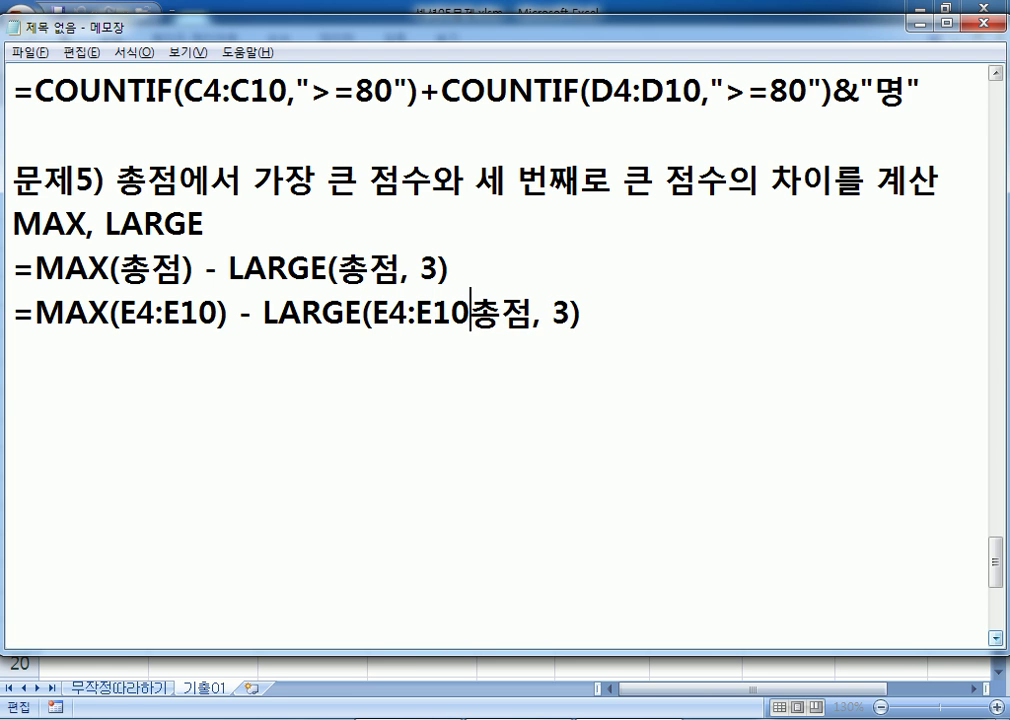
pyautogui.press('Delete')
pyautogui.press('Delete')
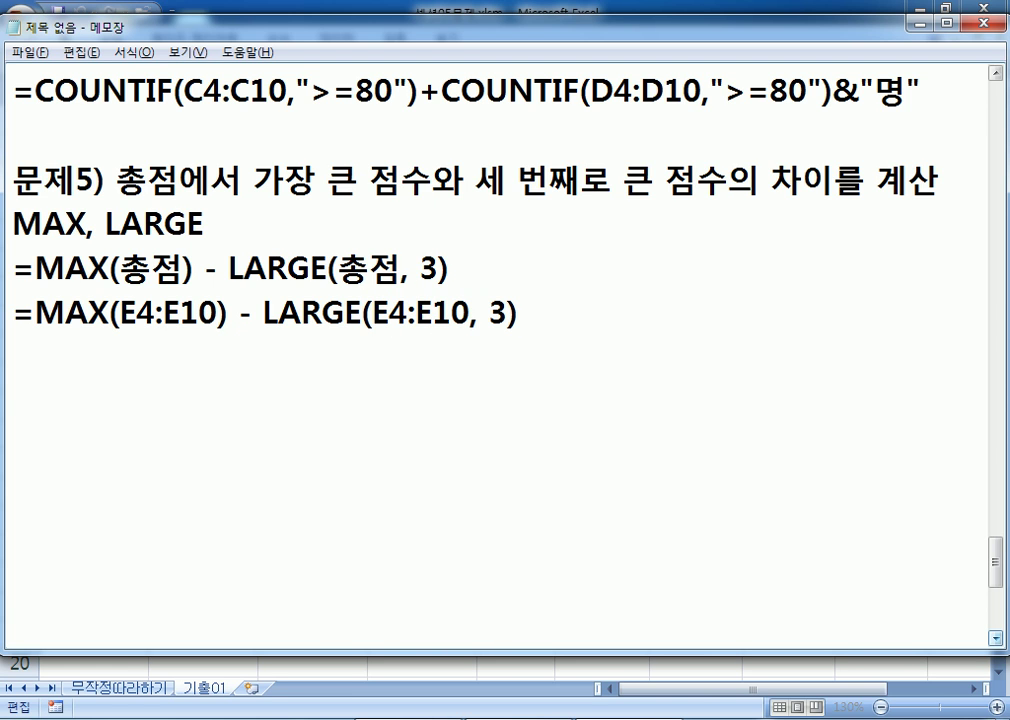
# Enter =MAX(E4:E10) in cell A16
pyautogui.hotkey('alt', 'Tab')
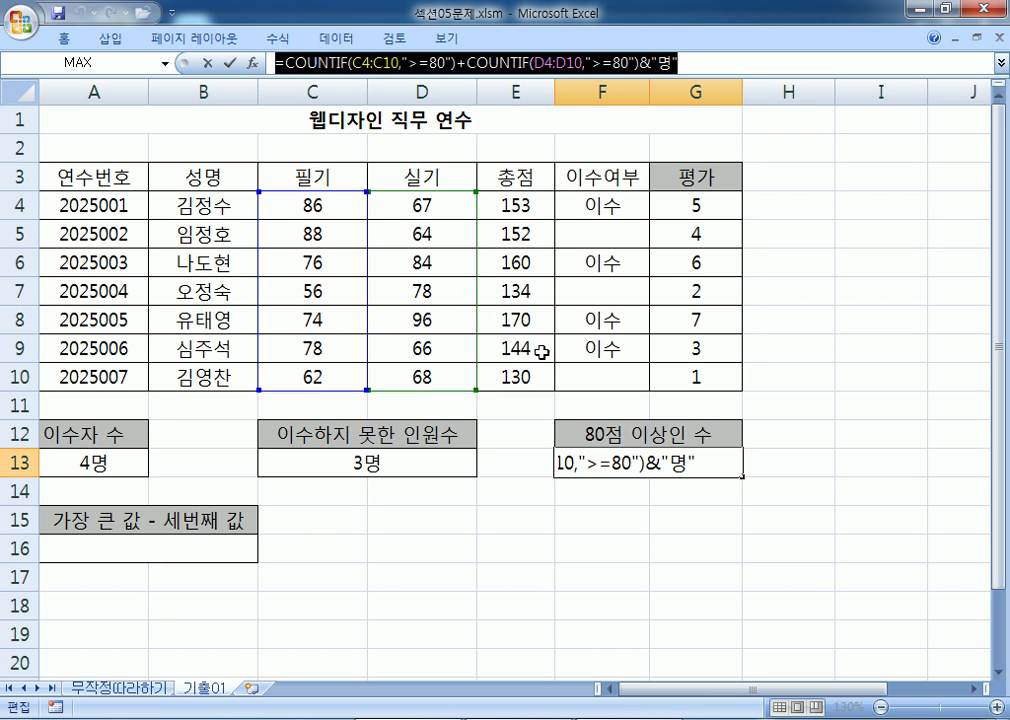
pyautogui.click(211, 538)
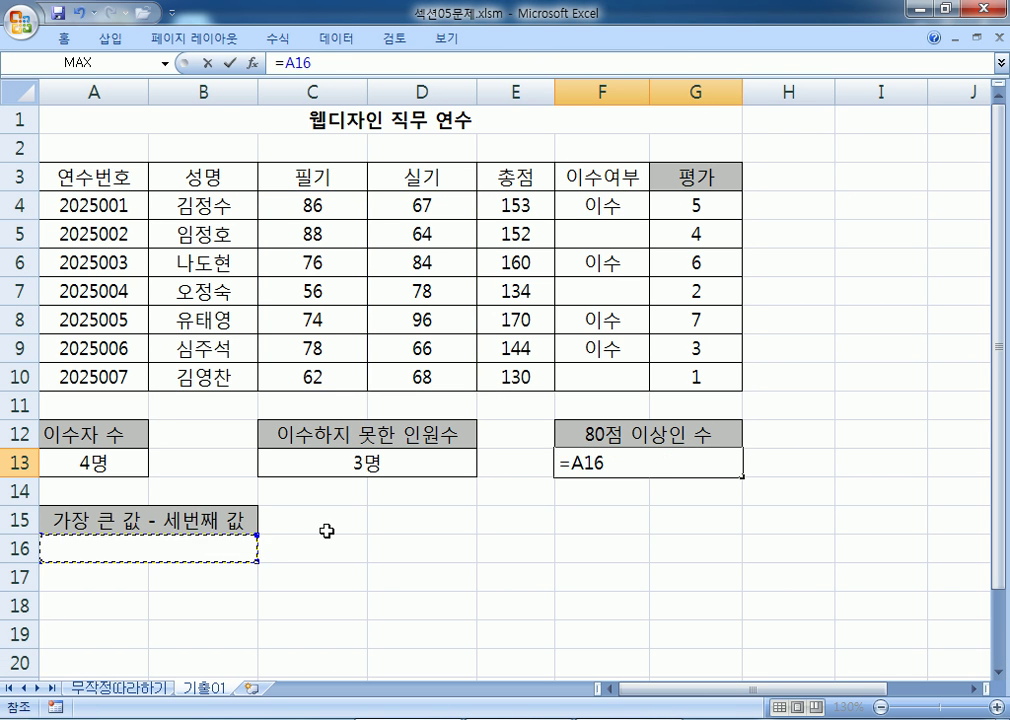
pyautogui.press('Escape')
pyautogui.click(252, 547)
pyautogui.write('=ㅡㅏㅁㅌ(')
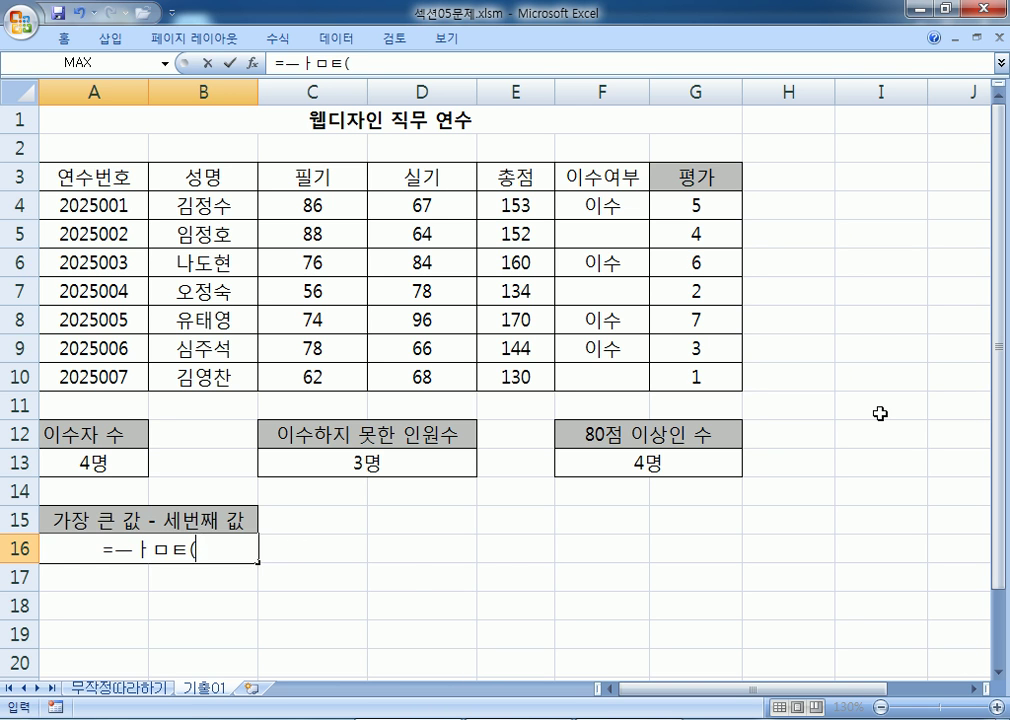
pyautogui.press('Escape')
pyautogui.write('=ㅡ')
pyautogui.press('BackSpace')
pyautogui.write('K')
pyautogui.press('BackSpace')
pyautogui.write('MAX(')
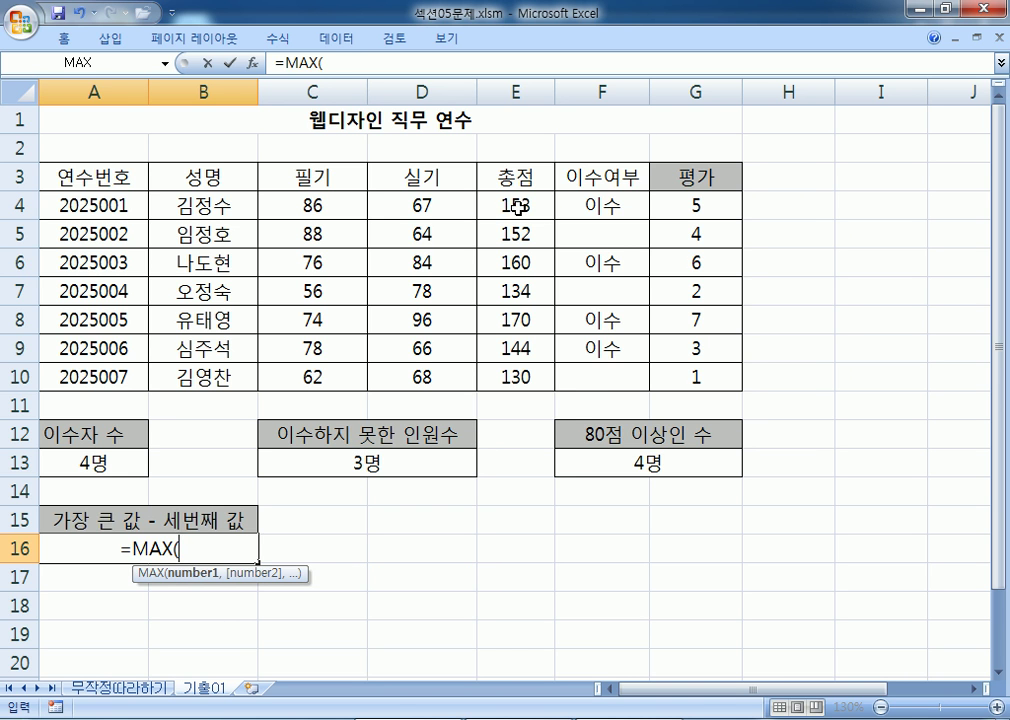
pyautogui.moveTo(516, 203); pyautogui.dragTo(516, 376)
pyautogui.press('Return')
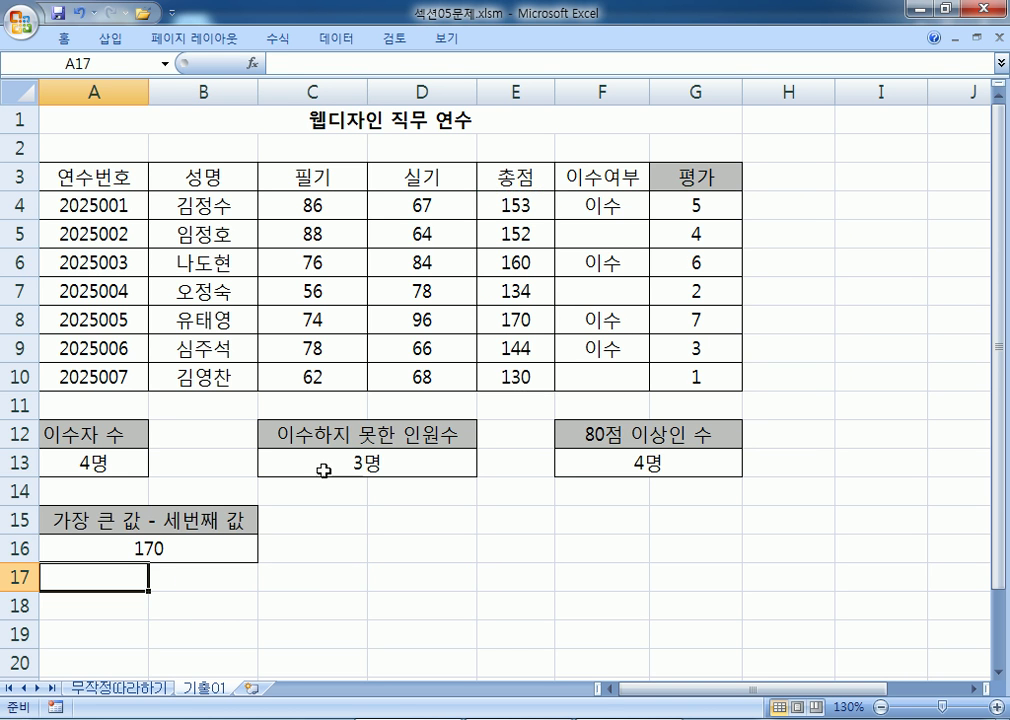
# Extend A16's formula to =MAX(E4:E10)-LARGE(E4:E10,3), giving 17
pyautogui.click(512, 318)
pyautogui.doubleClick(240, 549)
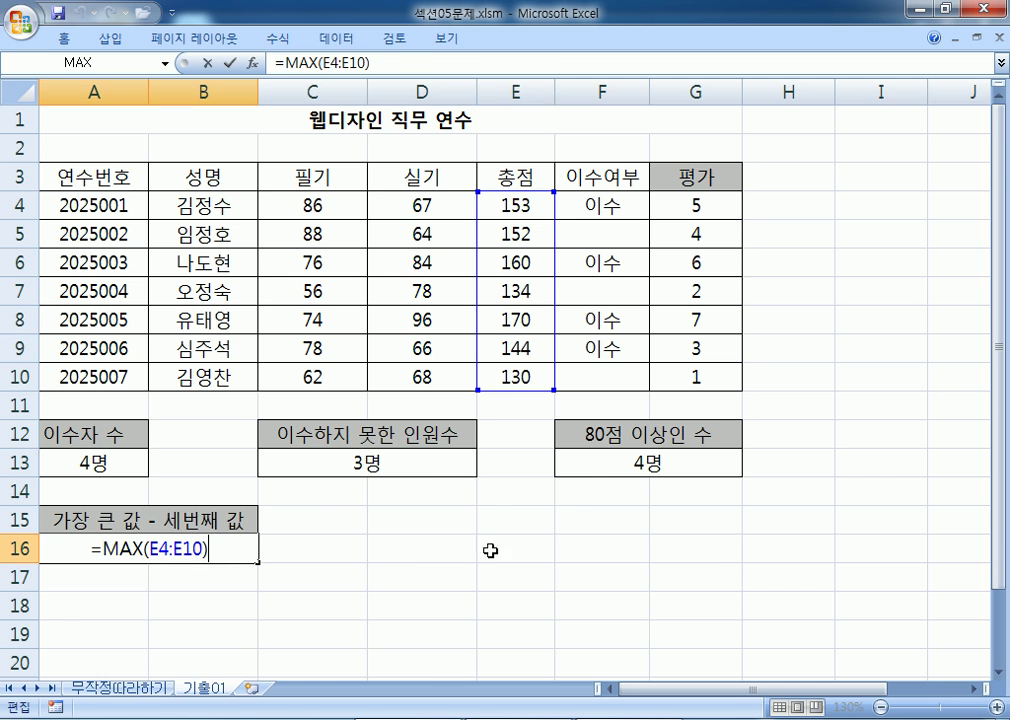
pyautogui.write('-')
pyautogui.write('LAR')
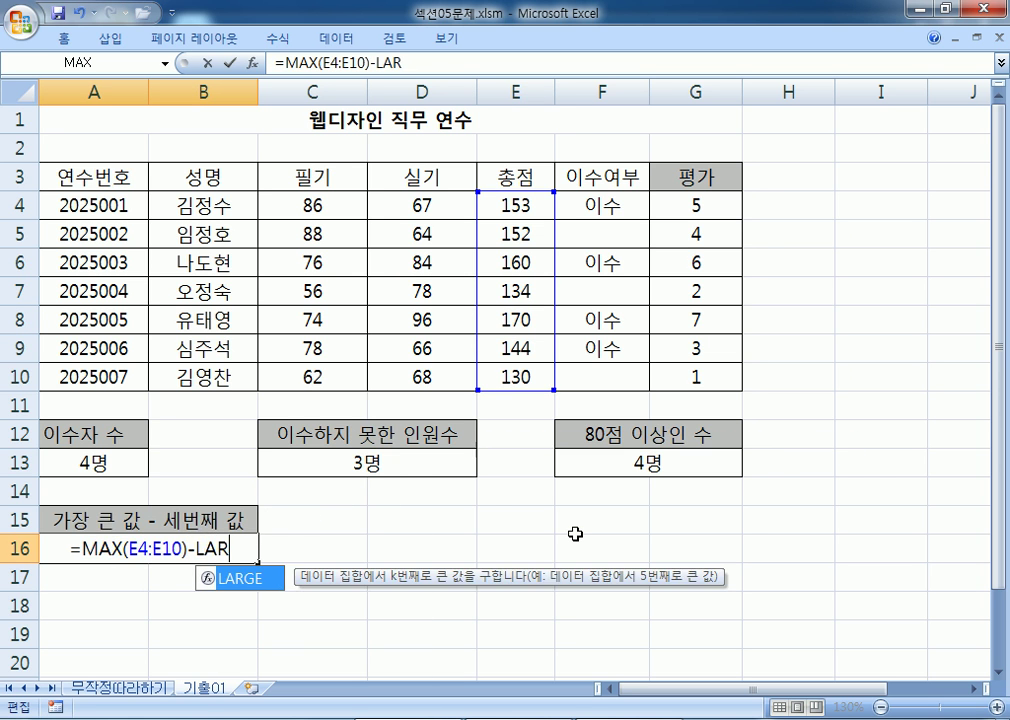
pyautogui.press('Tab')
pyautogui.moveTo(530, 202); pyautogui.dragTo(518, 372)
pyautogui.write(',3)')
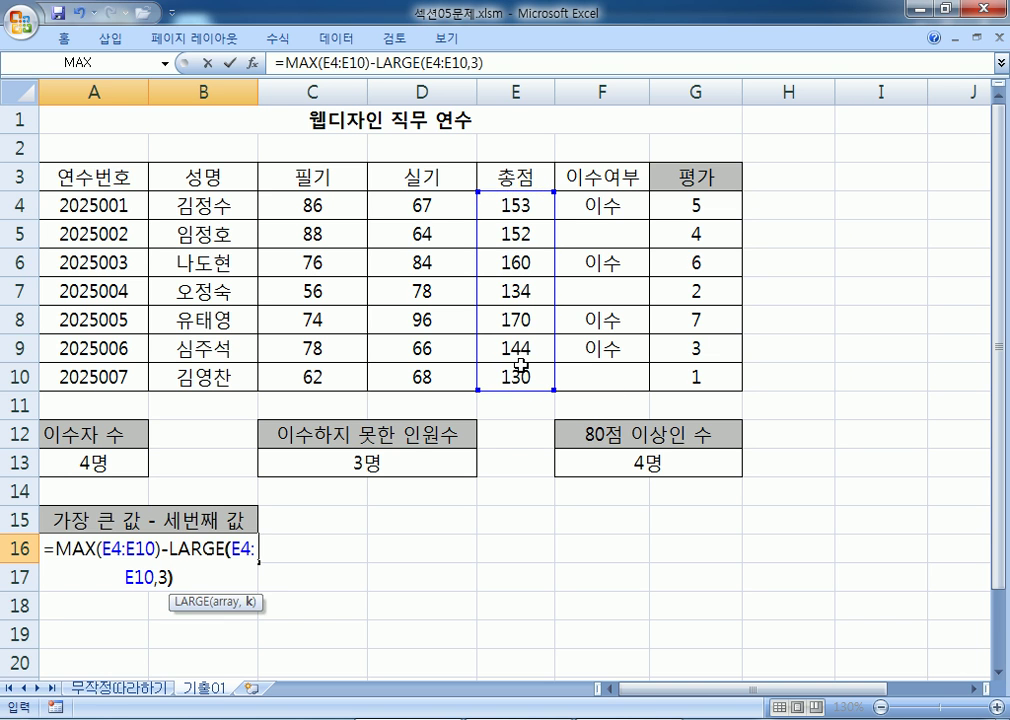
pyautogui.press('Return')
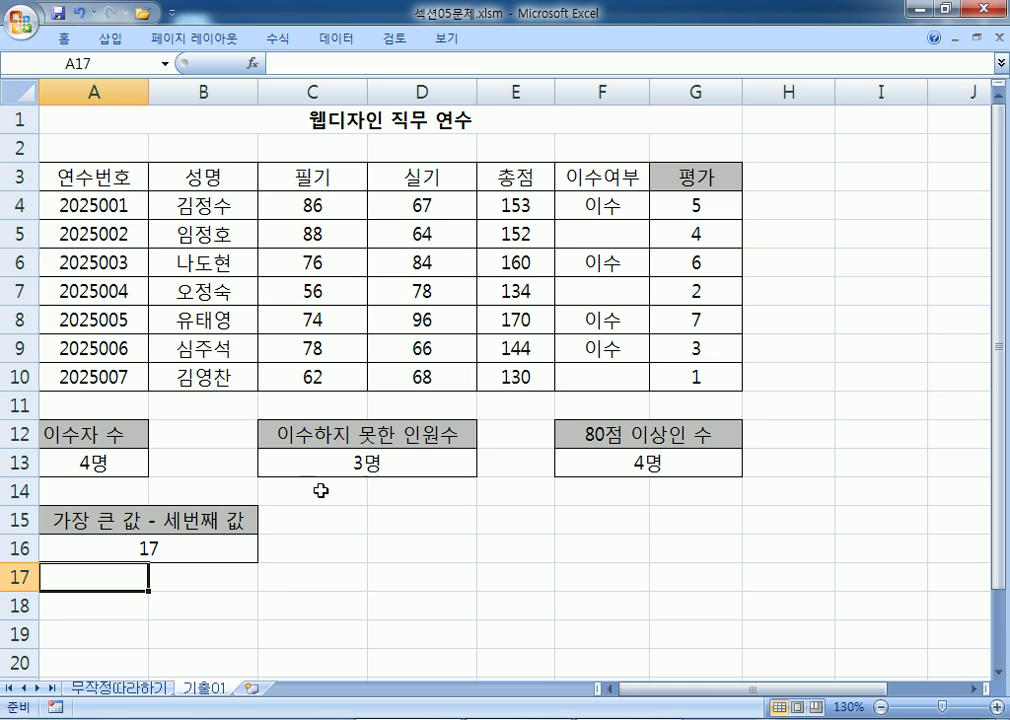
# Verify the result against the totals 170, 160 and 153 in E8, E6 and E4
pyautogui.click(538, 317)
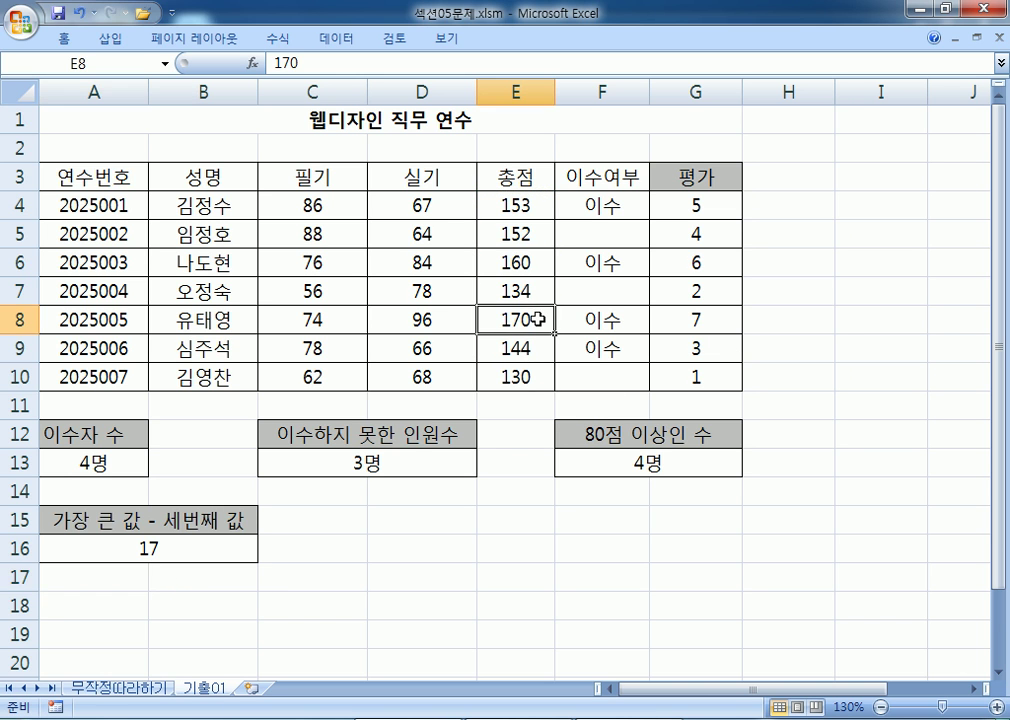
pyautogui.click(535, 262)
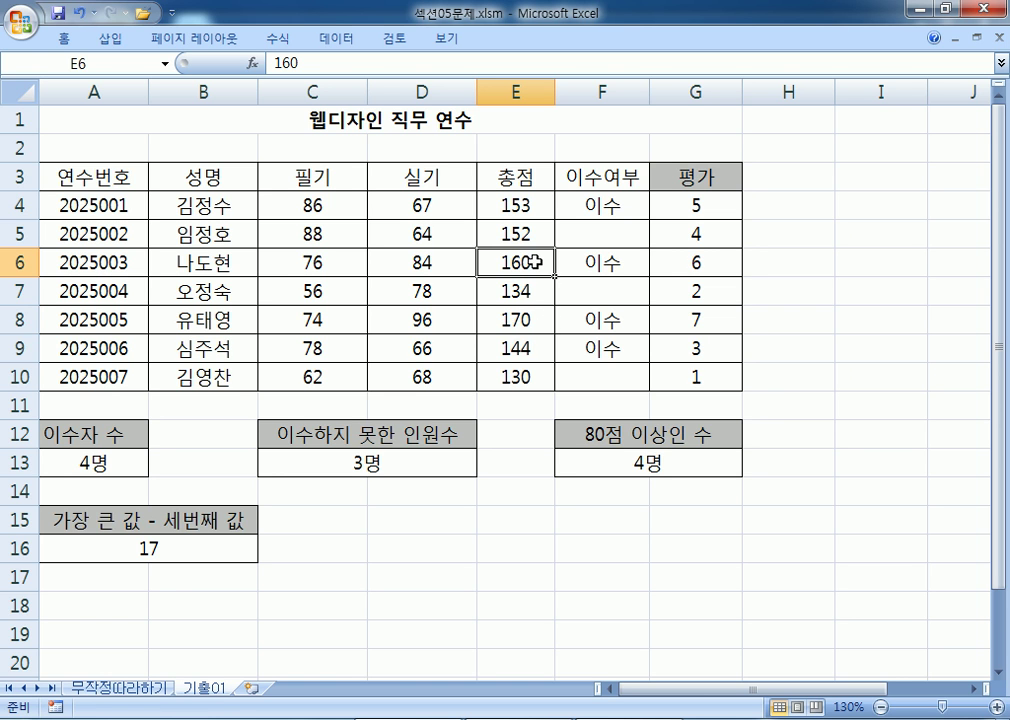
pyautogui.click(540, 207)
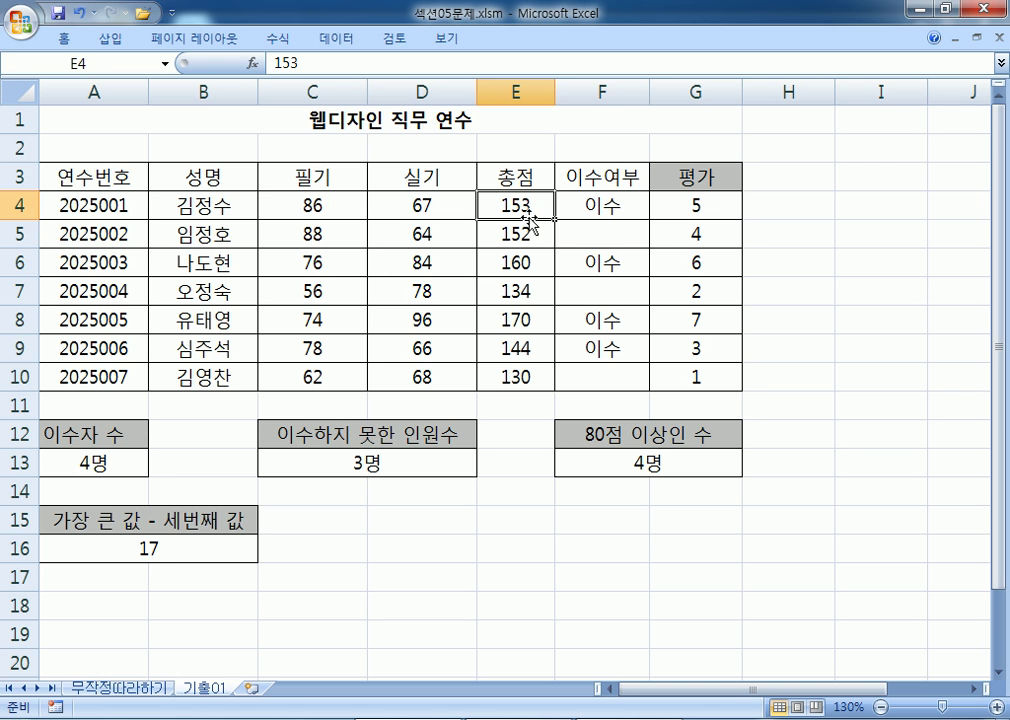
pyautogui.click(180, 537)
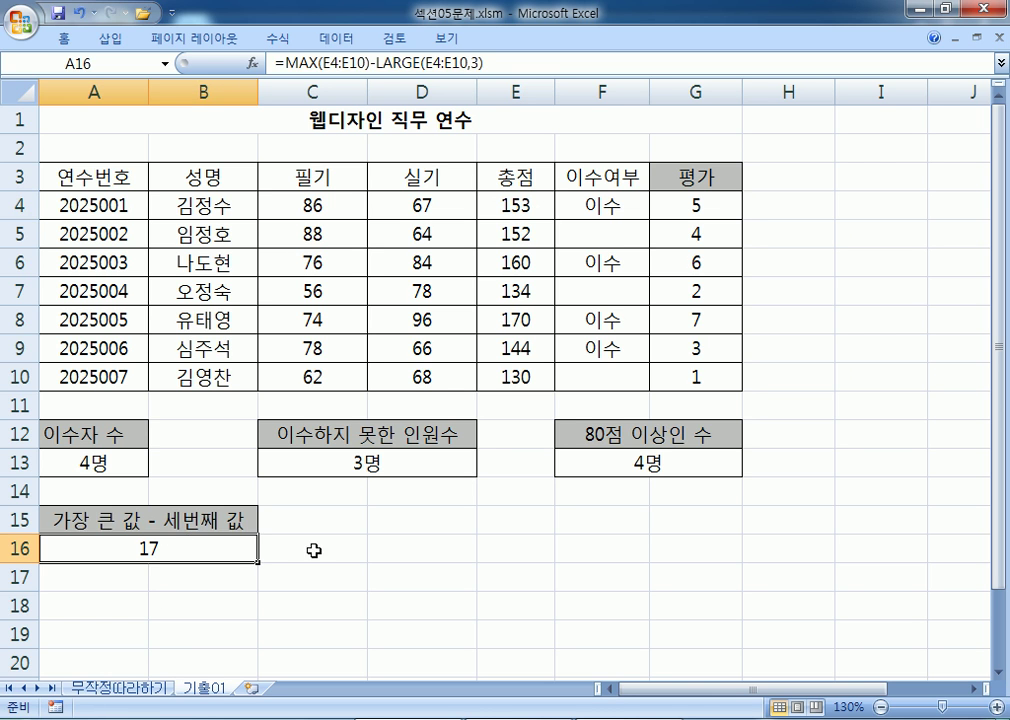
pyautogui.hotkey('alt', 'Tab')
# Add a blank line below the MAX–LARGE formula and scroll up to the function list
pyautogui.click(614, 338)
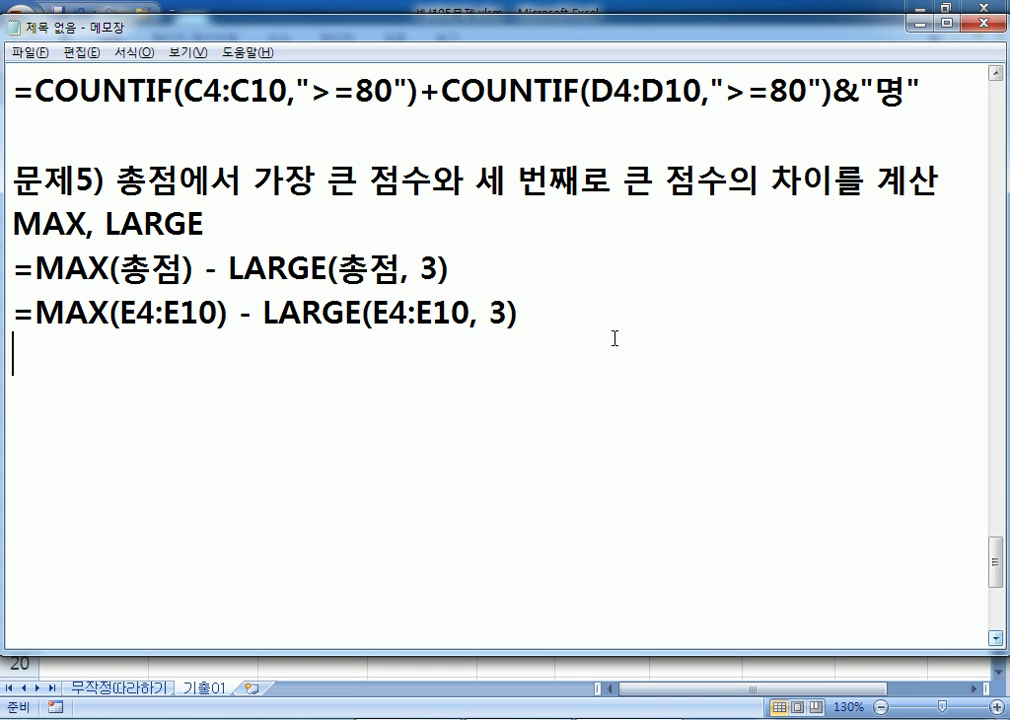
pyautogui.press('Return')
pyautogui.scroll(20, 564, 237)
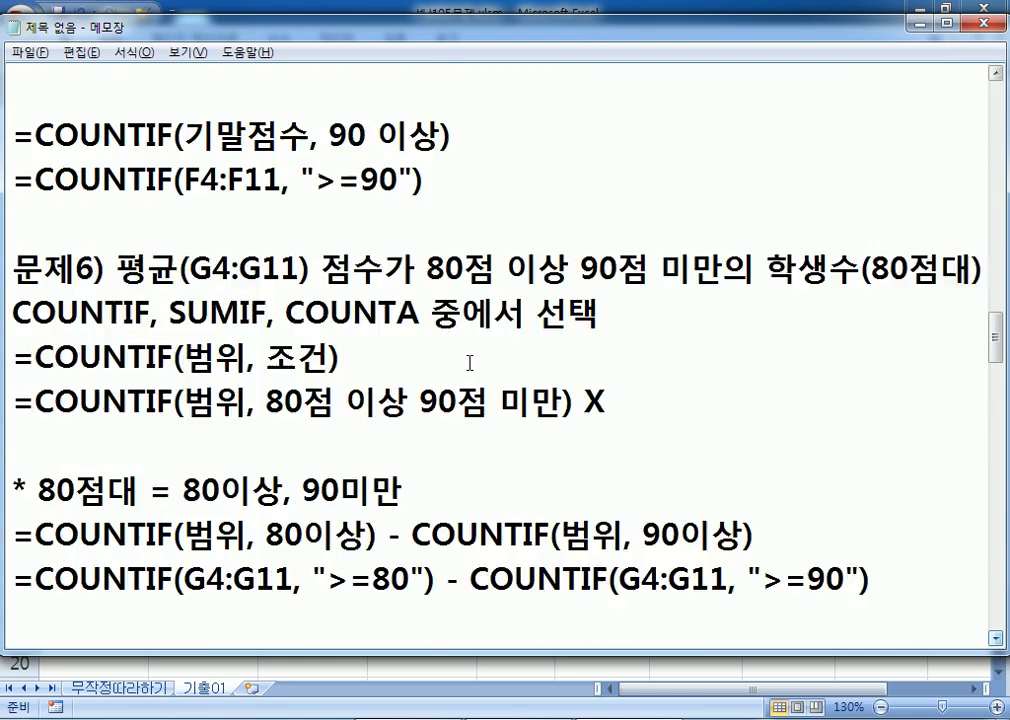
pyautogui.scroll(10, 485, 369)
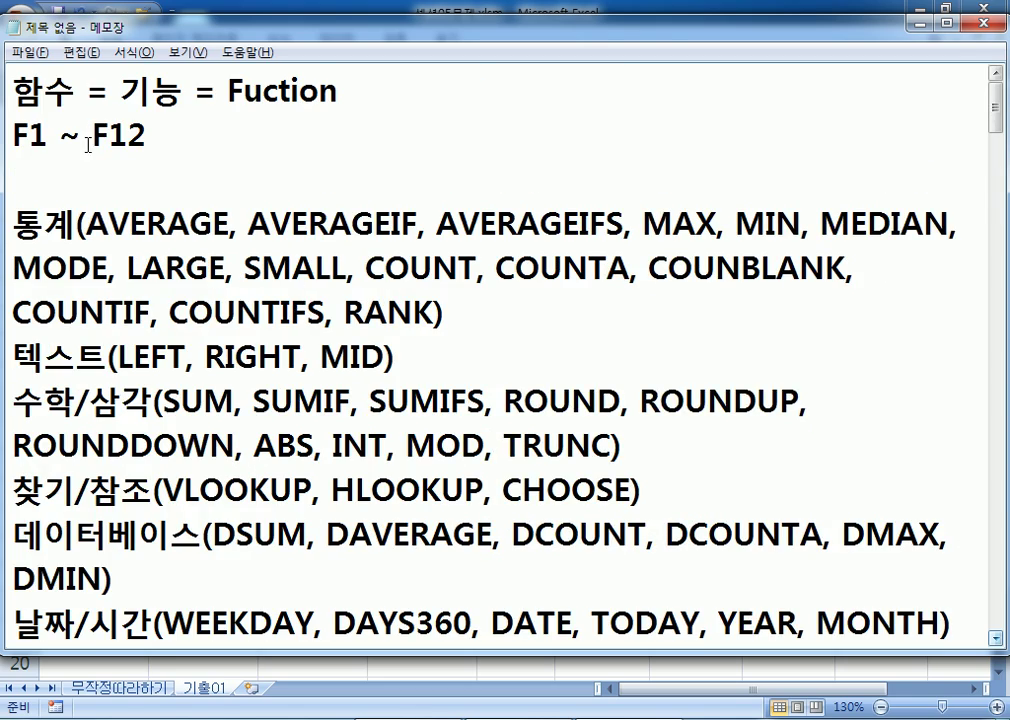
pyautogui.scroll(-1, 88, 165)
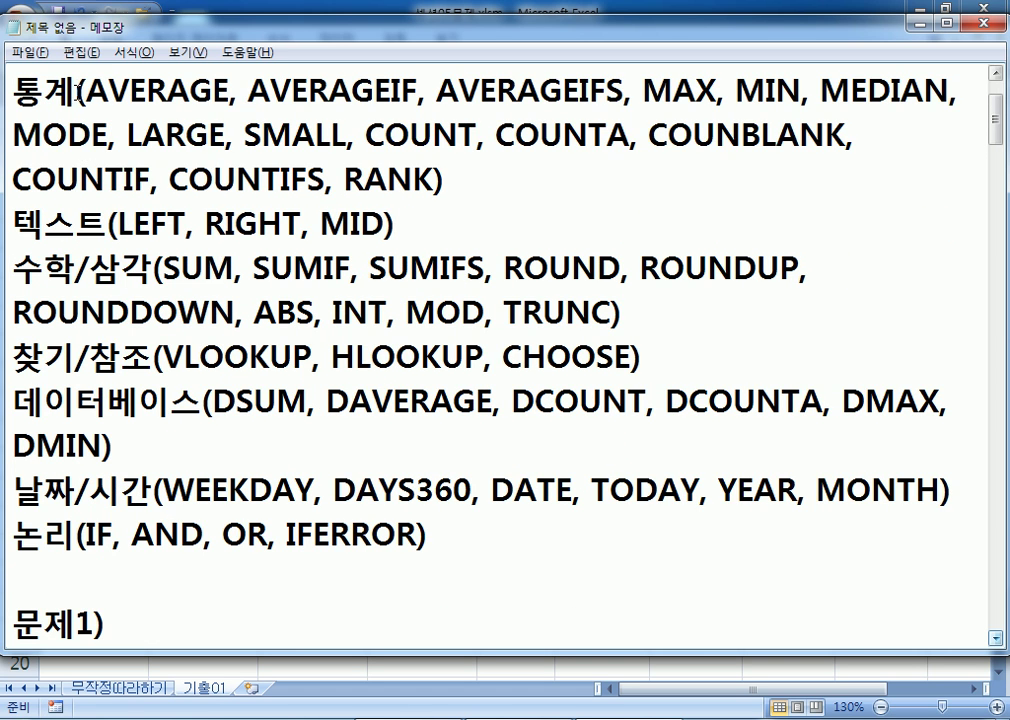
pyautogui.scroll(1, 82, 110)
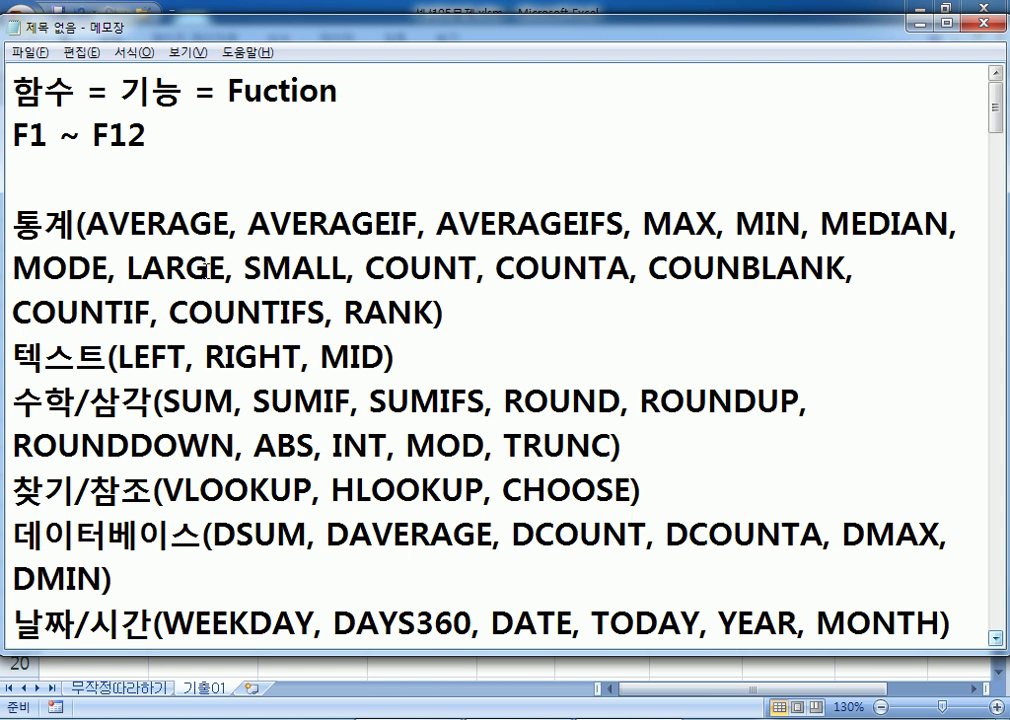
# Highlight LARGE, SMALL, COUNTBLANK, the statistical group and LEFT, RIGHT, MID in the list
pyautogui.moveTo(160, 268); pyautogui.dragTo(194, 268)
pyautogui.click(263, 268)
pyautogui.moveTo(263, 268); pyautogui.dragTo(331, 268)
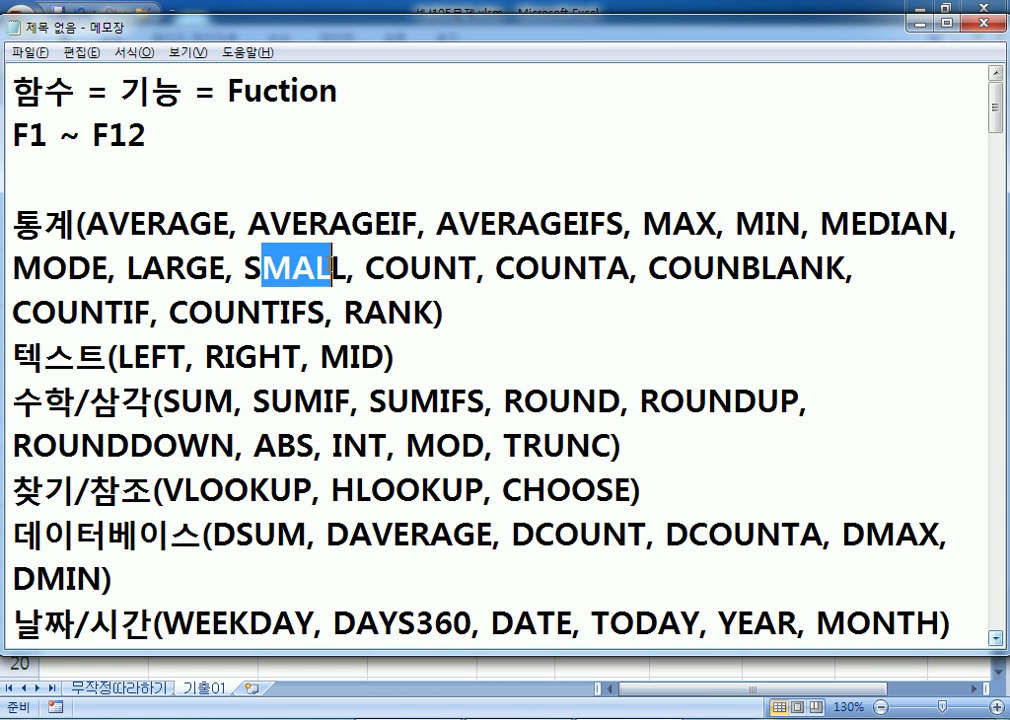
pyautogui.click(386, 268)
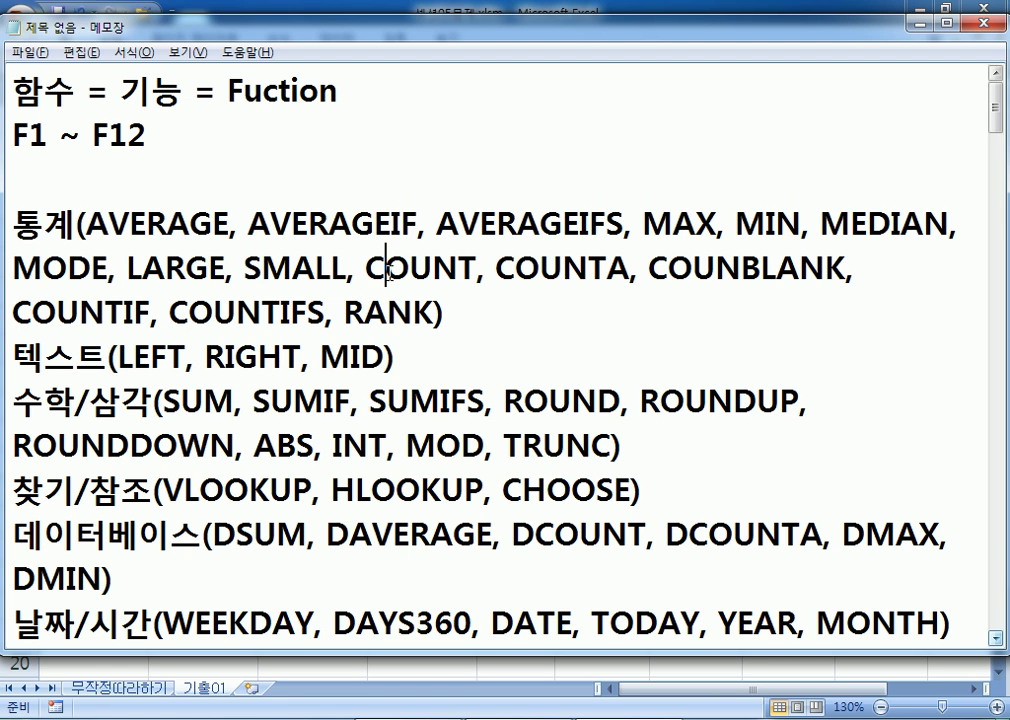
pyautogui.moveTo(779, 268); pyautogui.dragTo(737, 268)
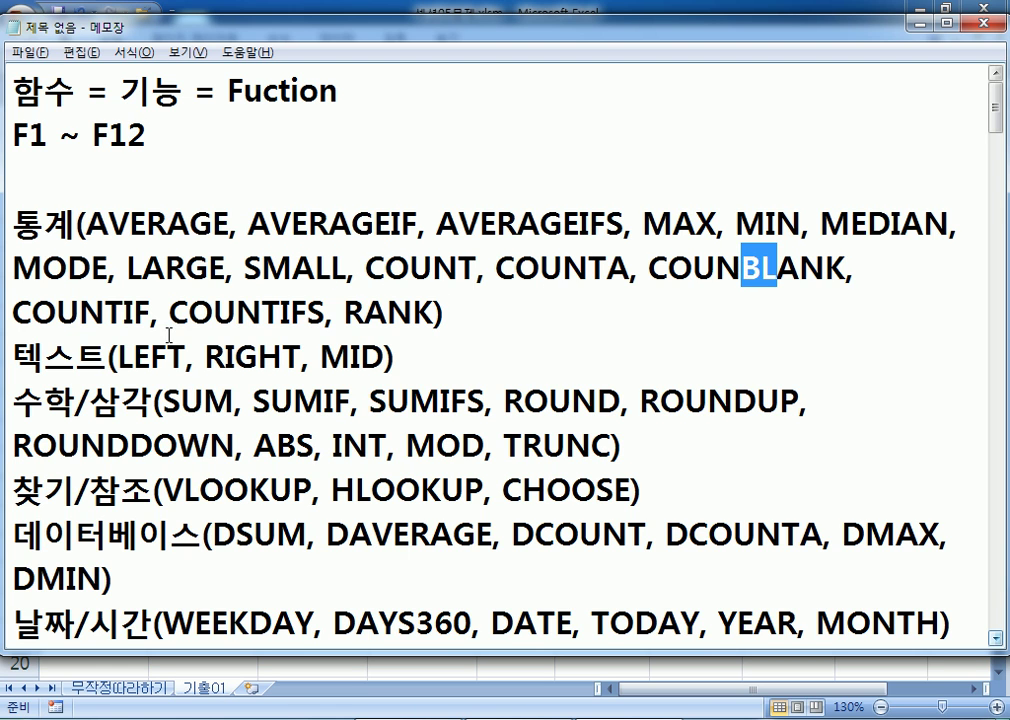
pyautogui.moveTo(32, 312); pyautogui.dragTo(8, 237)
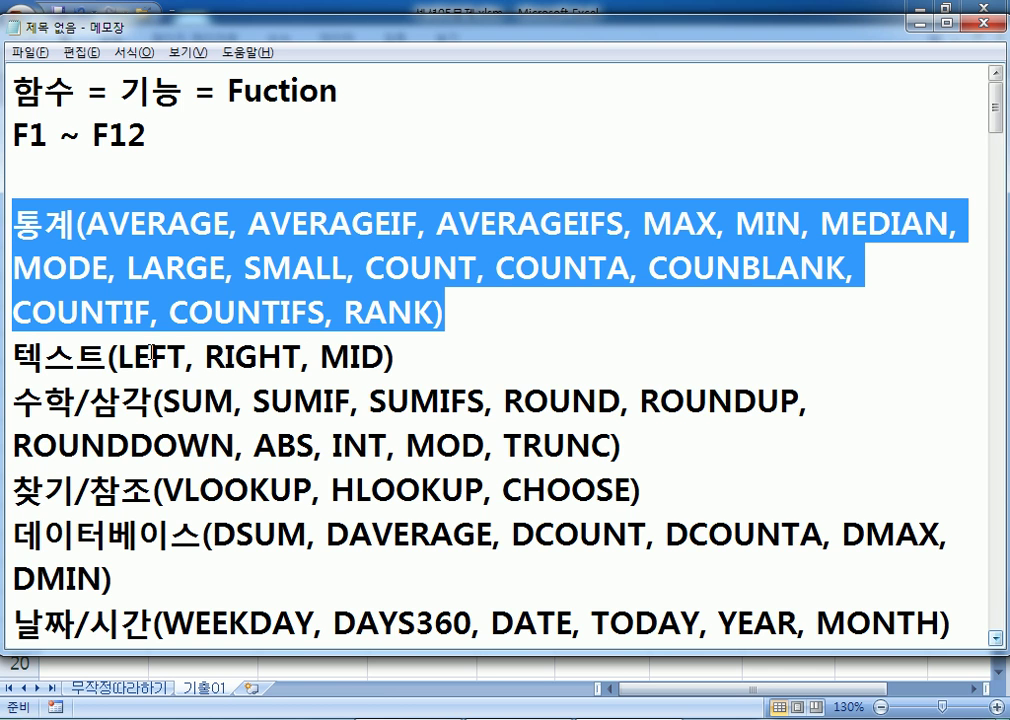
pyautogui.moveTo(116, 356); pyautogui.dragTo(383, 356)
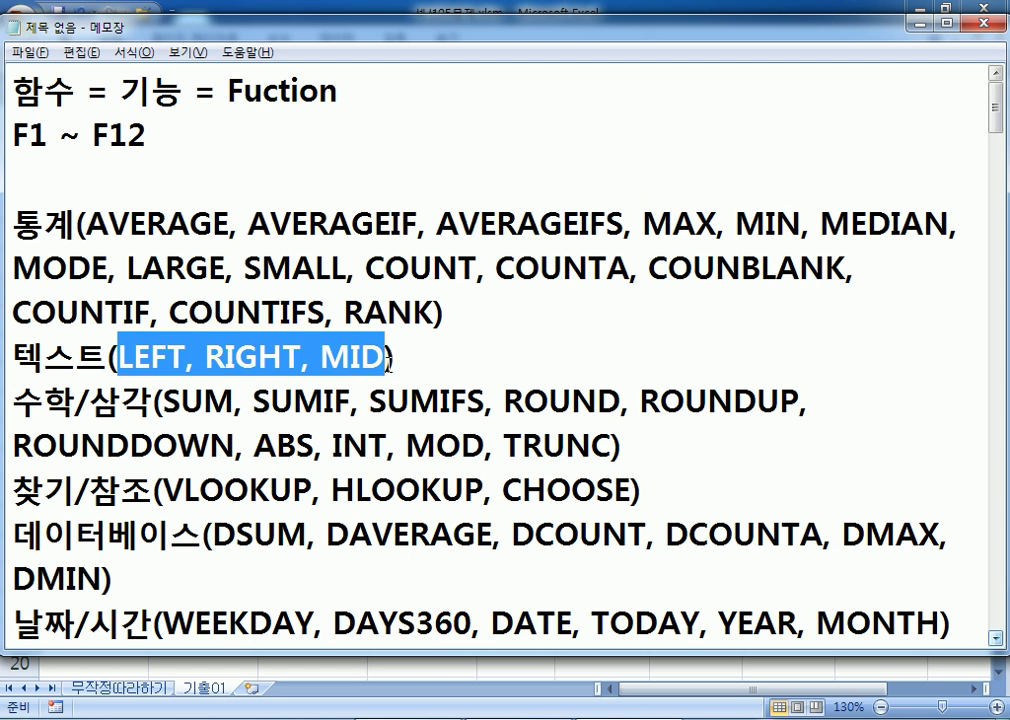
pyautogui.click(258, 356)
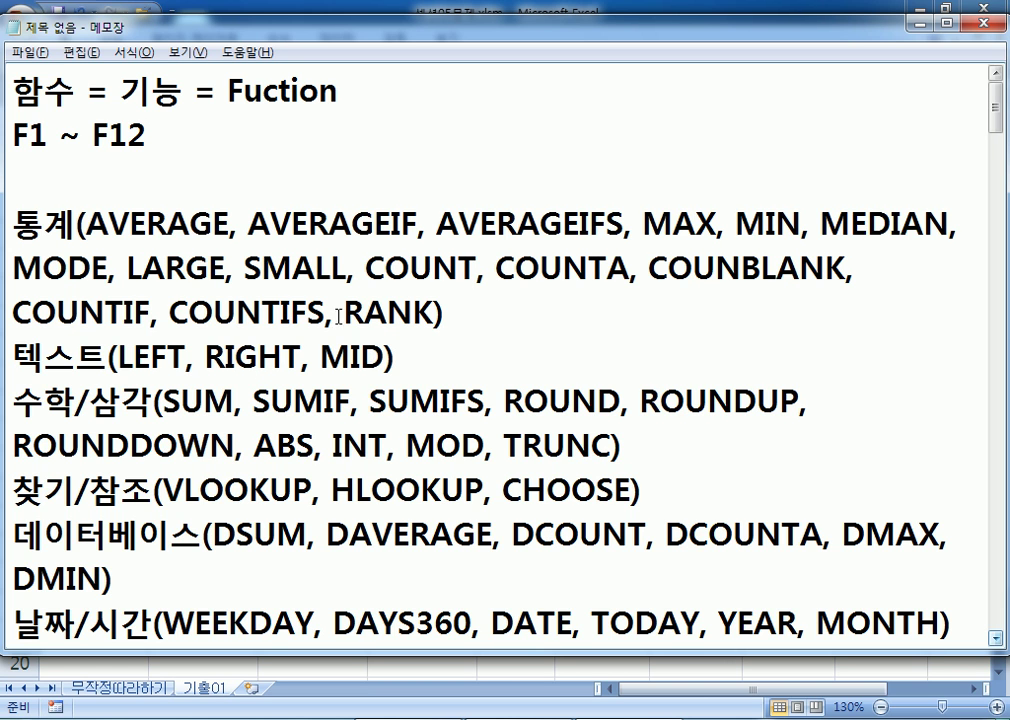
pyautogui.hotkey('alt', 'Tab')
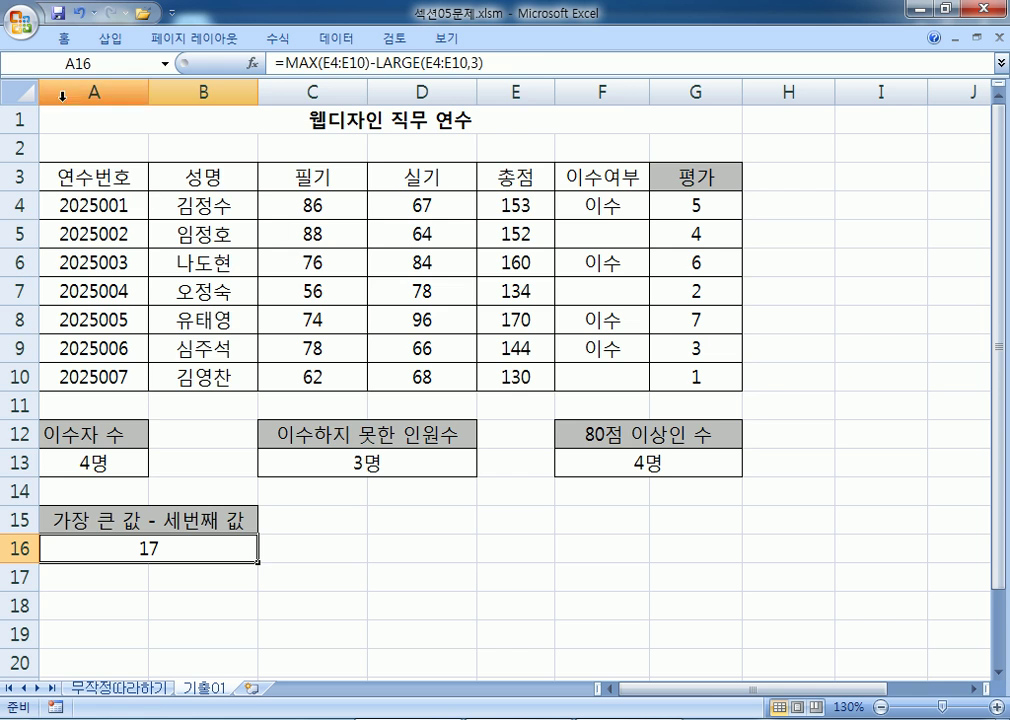
# Open the 섹션06문제 workbook from the Open file list
pyautogui.click(20, 20)
pyautogui.click(50, 106)
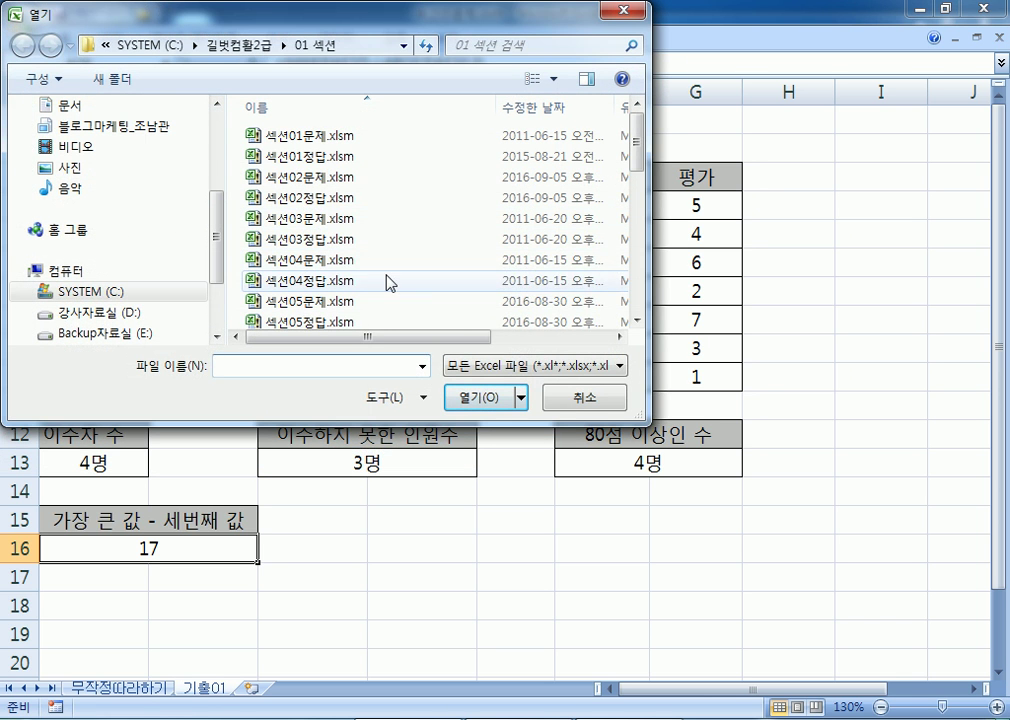
pyautogui.click(390, 281)
pyautogui.scroll(-1, 390, 282)
pyautogui.click(316, 301)
pyautogui.doubleClick(316, 303)
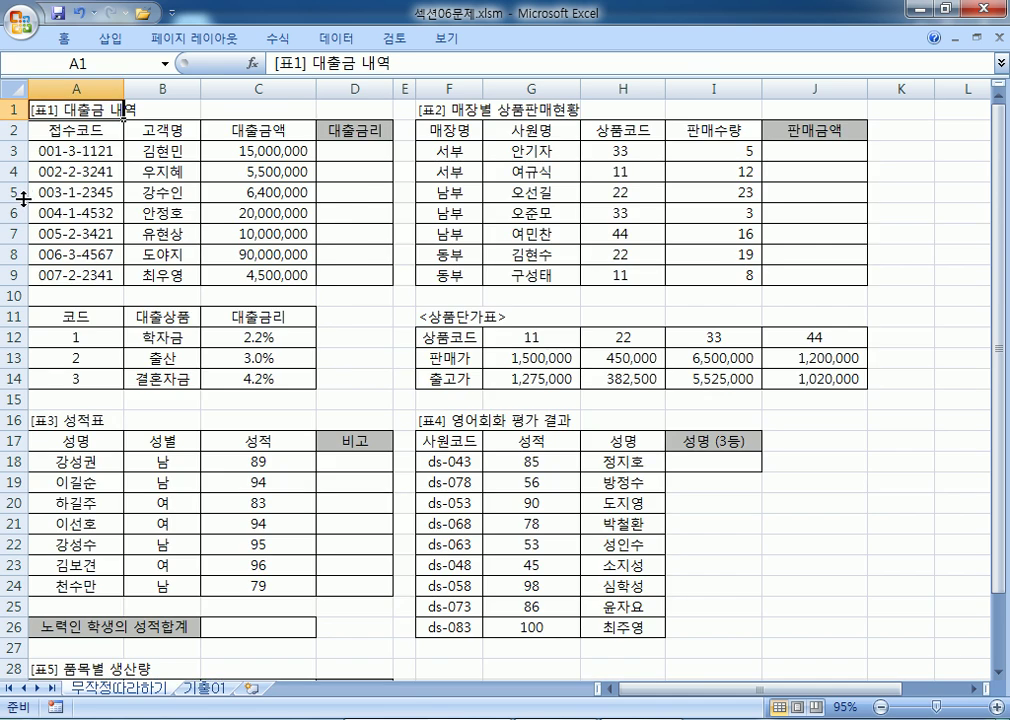
# Select D3 in the loan-rate column, glance at 섹션05문제, then return to 섹션06문제
pyautogui.keyDown('ctrl'); pyautogui.scroll(4, 19, 158); pyautogui.keyUp('ctrl')
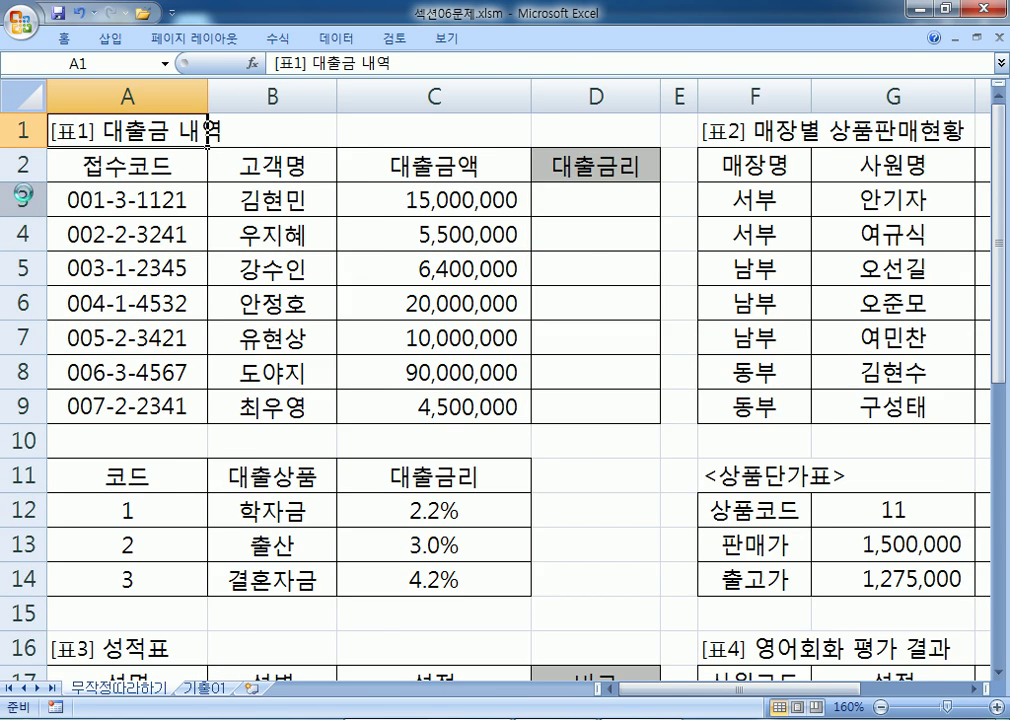
pyautogui.keyDown('ctrl'); pyautogui.scroll(-1, 19, 158); pyautogui.keyUp('ctrl')
pyautogui.click(512, 198)
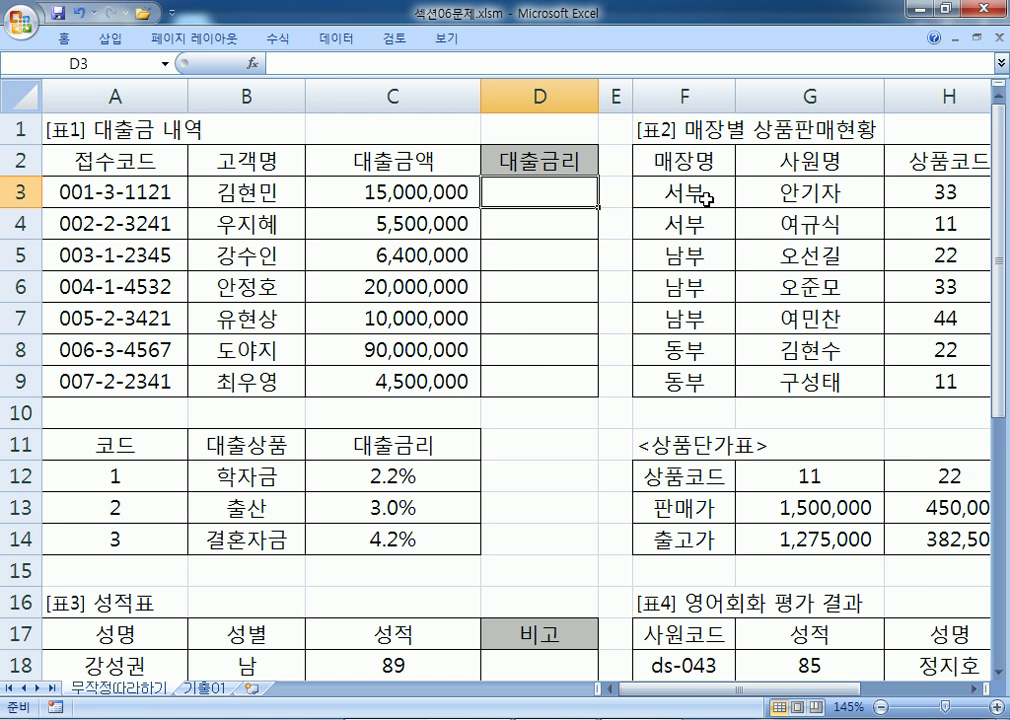
pyautogui.hotkey('ctrl', 'Tab')
pyautogui.scroll(-2, 519, 232)
pyautogui.scroll(2, 507, 252)
pyautogui.hotkey('ctrl', 'Tab')
# Add a '82쪽)' heading at the end of the Notepad notes
pyautogui.hotkey('alt', 'Tab')
pyautogui.scroll(-20, 445, 485)
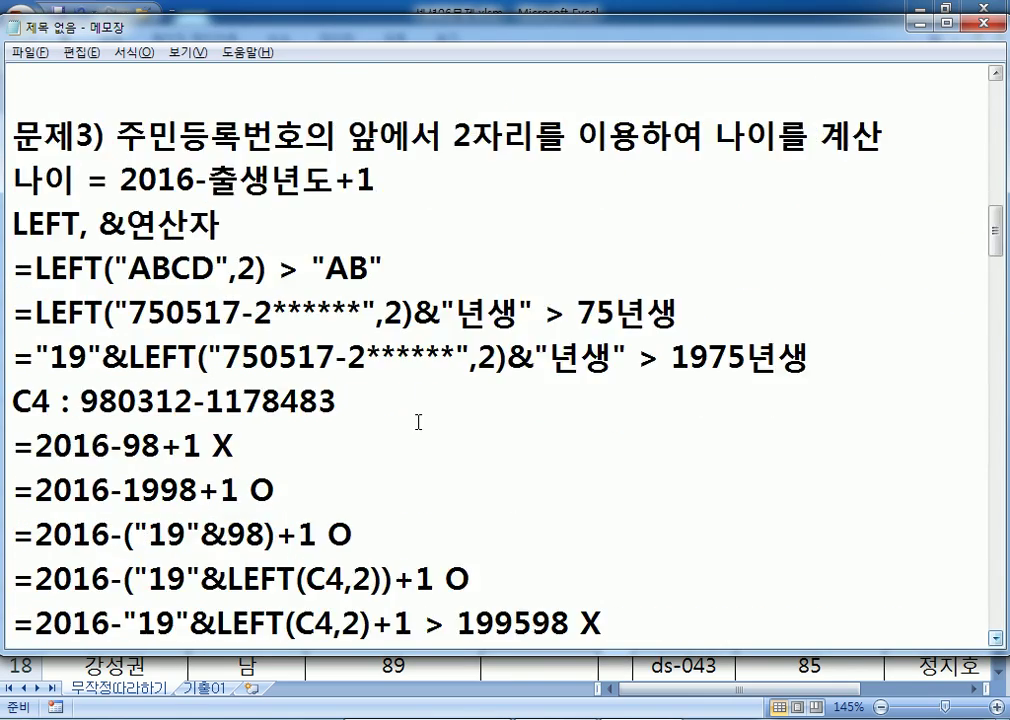
pyautogui.scroll(-10, 392, 388)
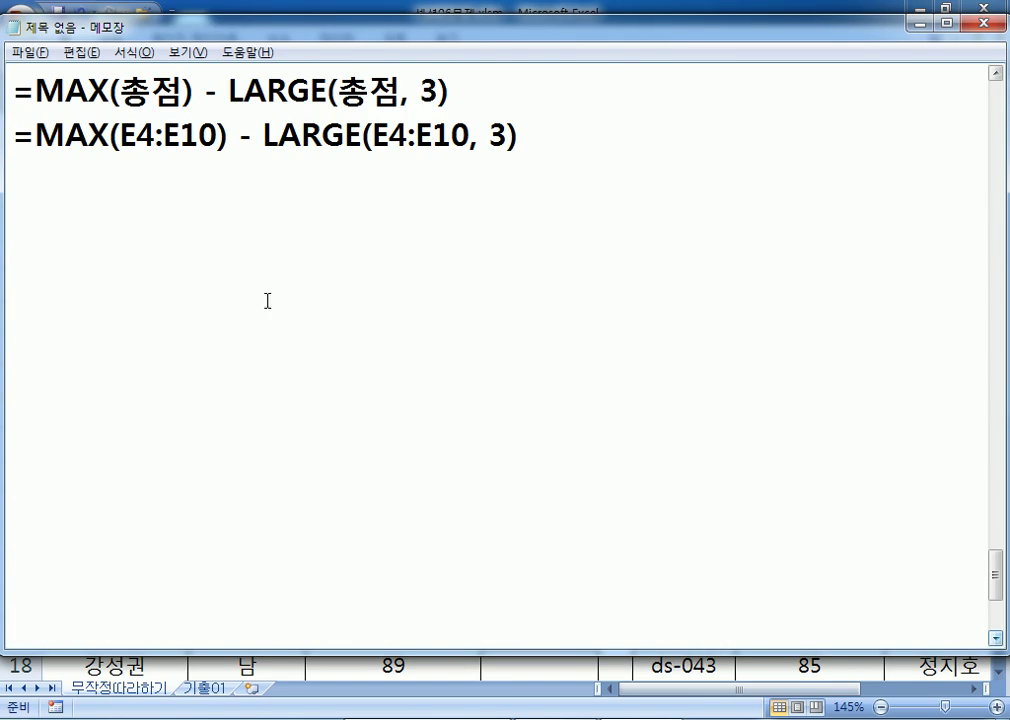
pyautogui.write('82쪽)')
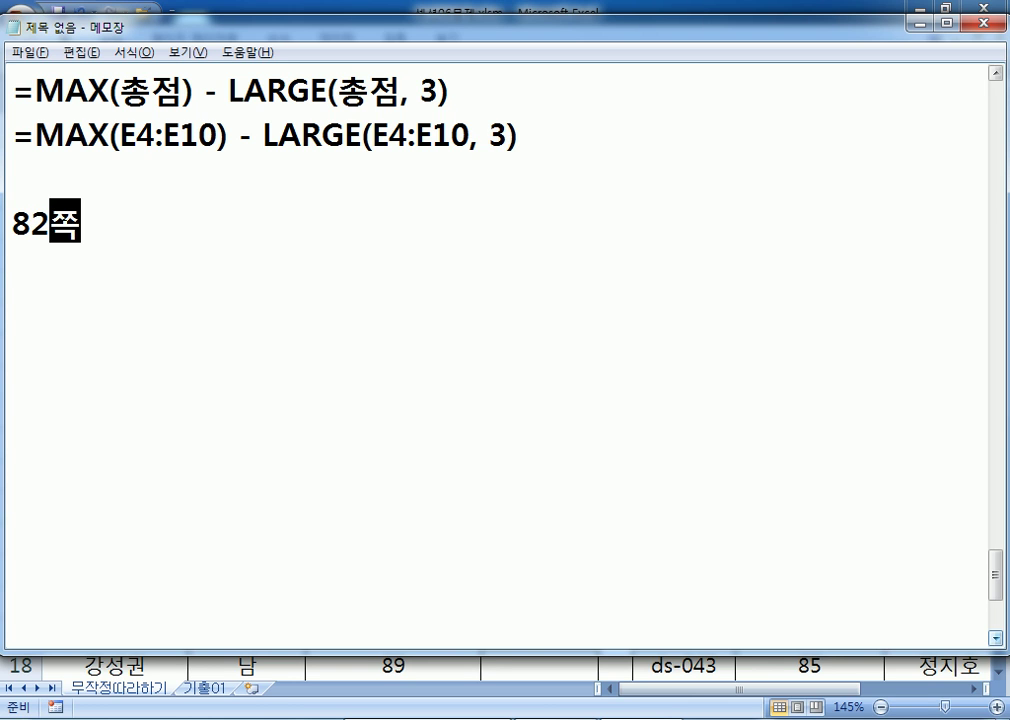
pyautogui.press('Return')
# Begin '문제1)': the fifth character of the code in A3:A9 and A11:C14
pyautogui.write('문제')
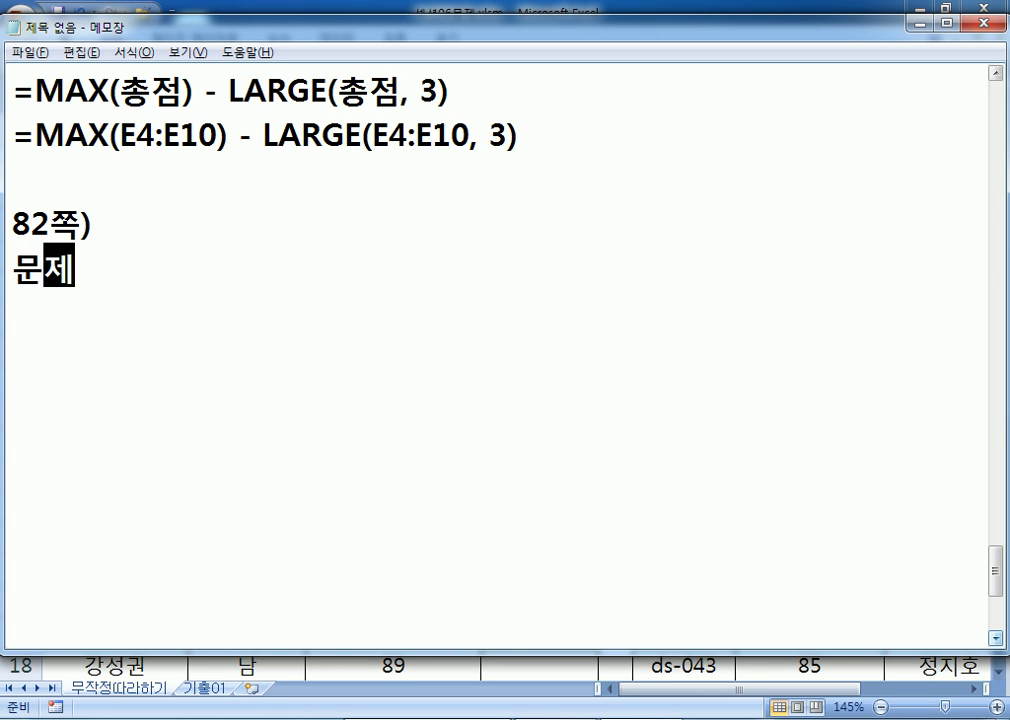
pyautogui.write('1) 점')
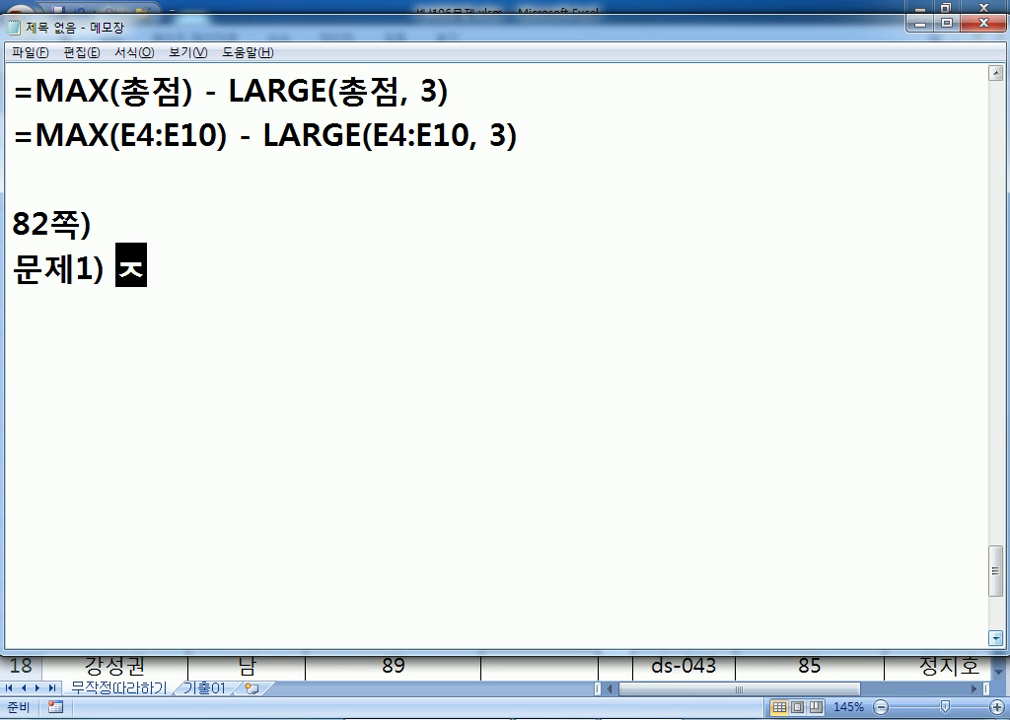
pyautogui.write('수코드')
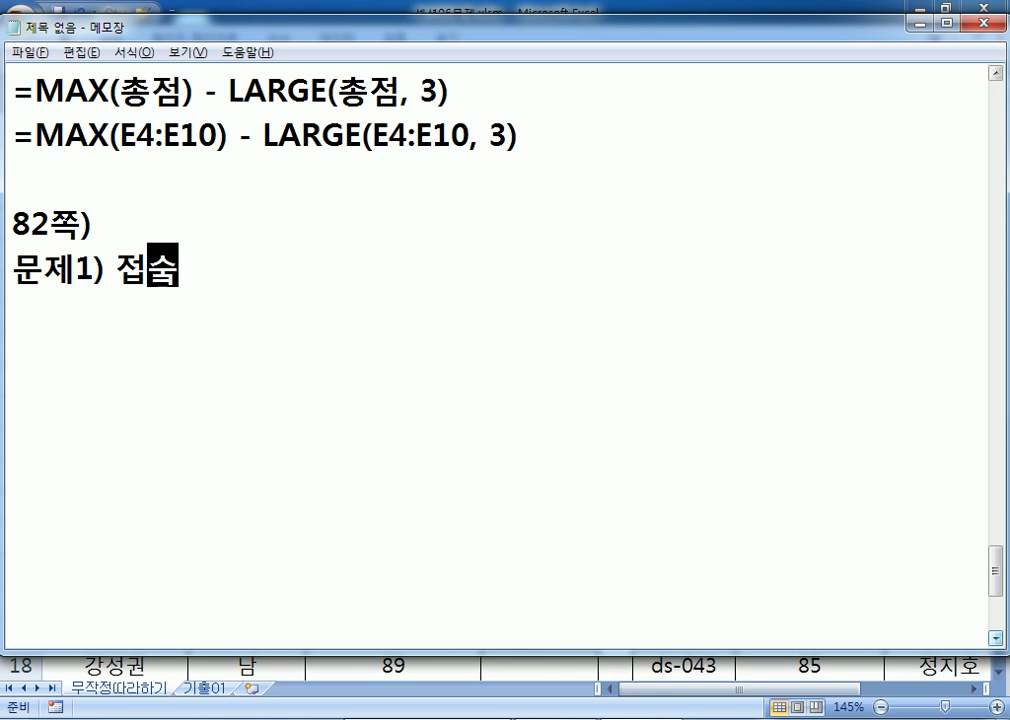
pyautogui.write('(')
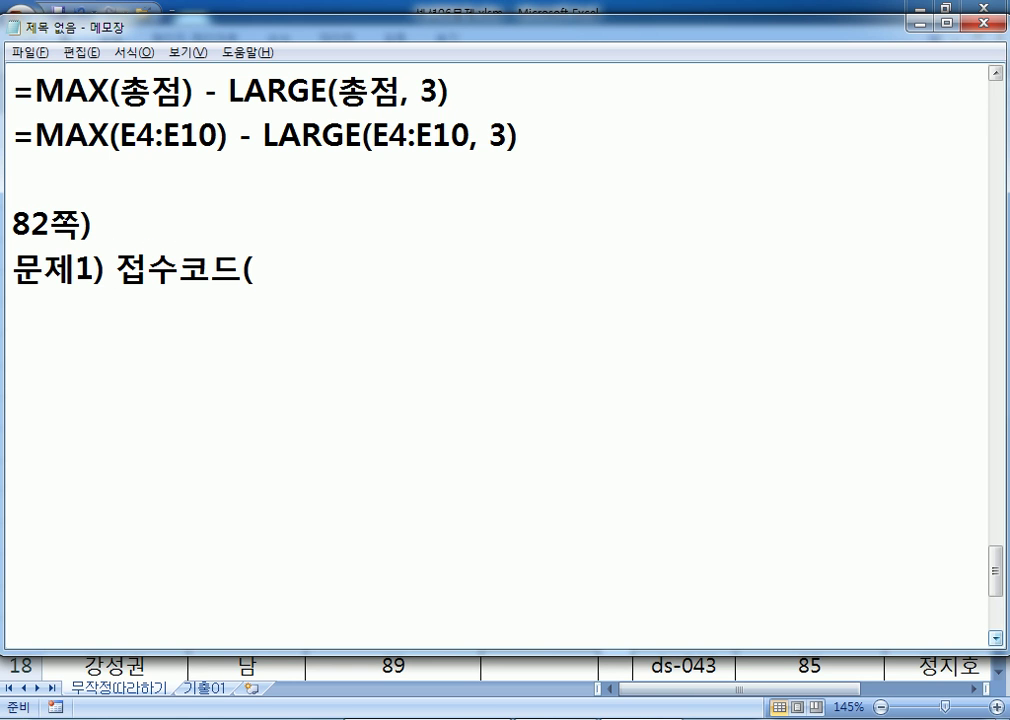
pyautogui.write('A3:')
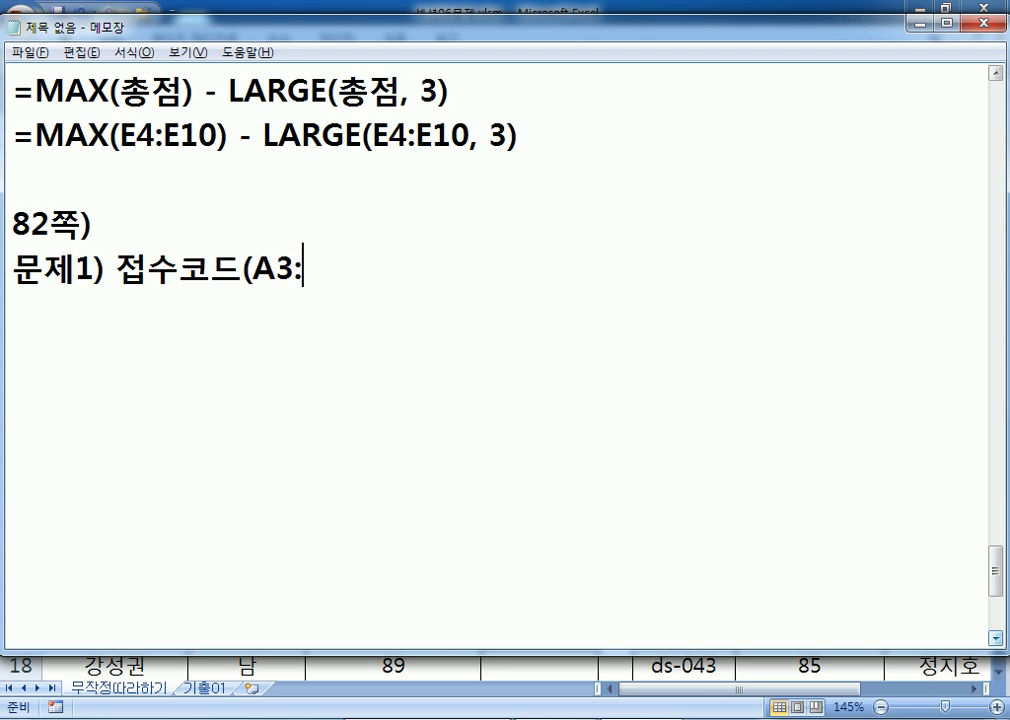
pyautogui.write('A9)의')
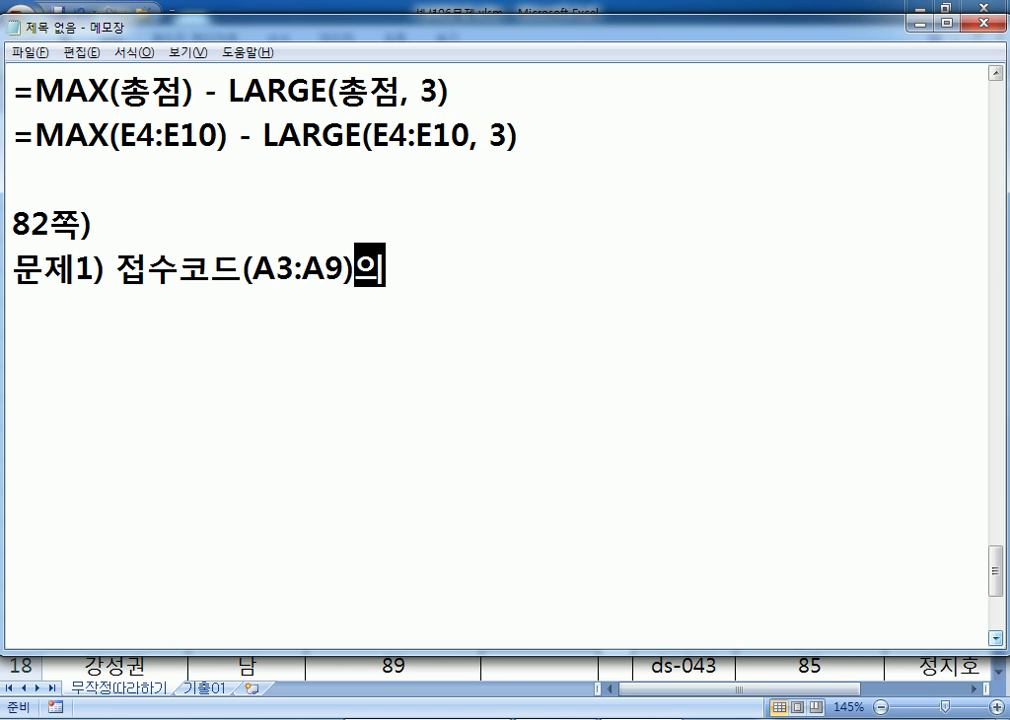
pyautogui.write(' ㅇㅐ')
pyautogui.press('BackSpace')
pyautogui.press('BackSpace')
pyautogui.write('맨 ')
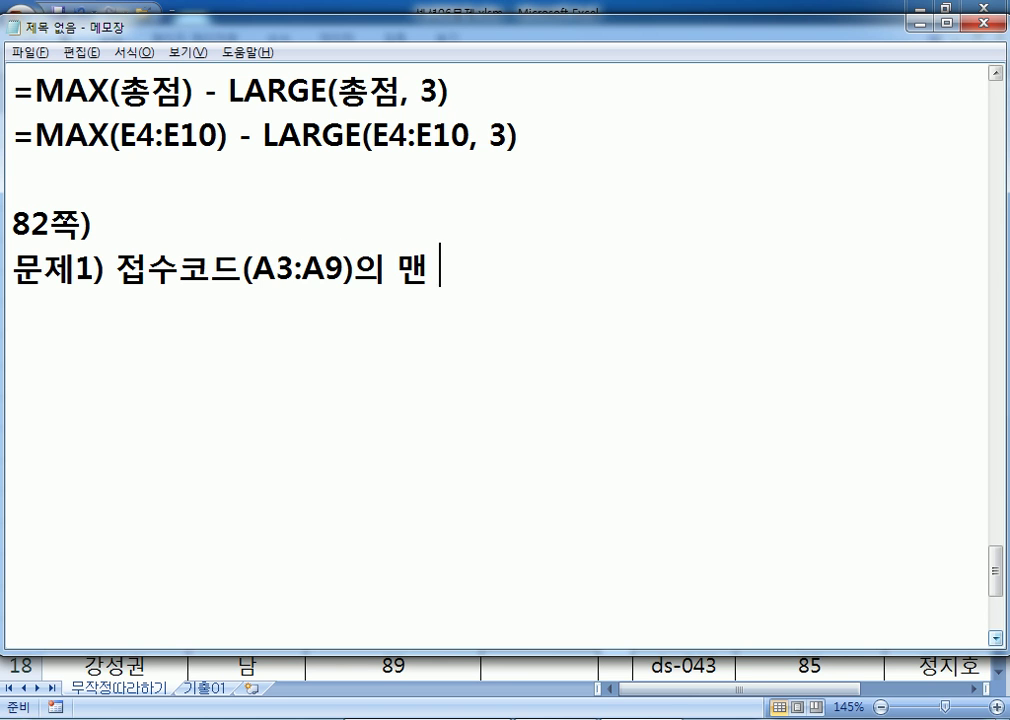
pyautogui.write('아ㅍ에서 다')
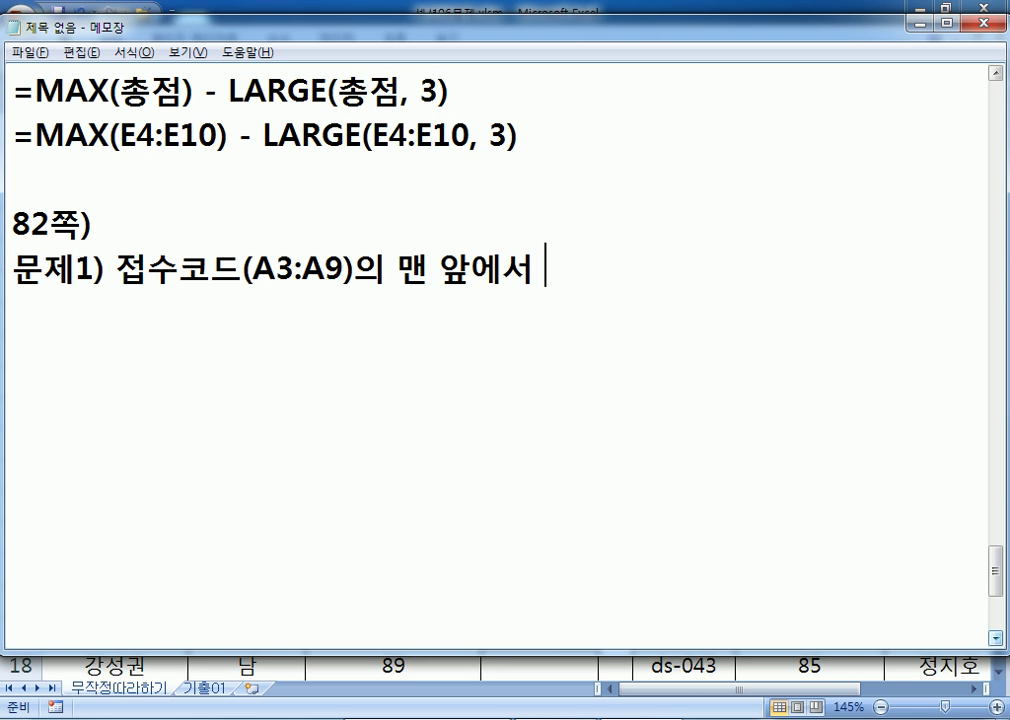
pyautogui.write('섯')
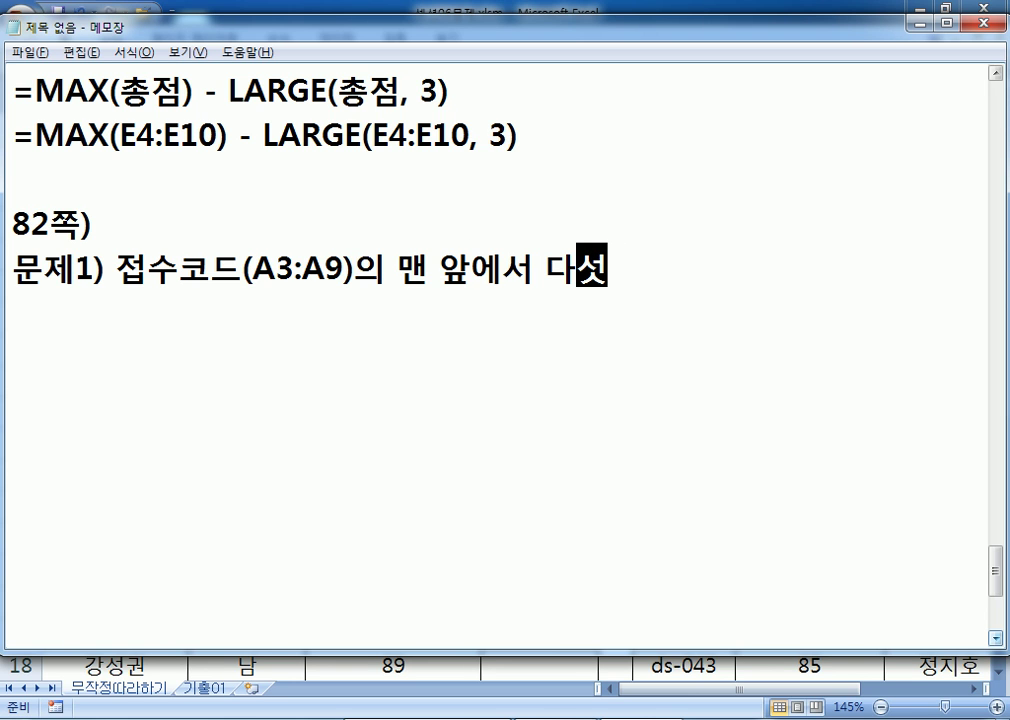
pyautogui.write(' 버ㄴ째')
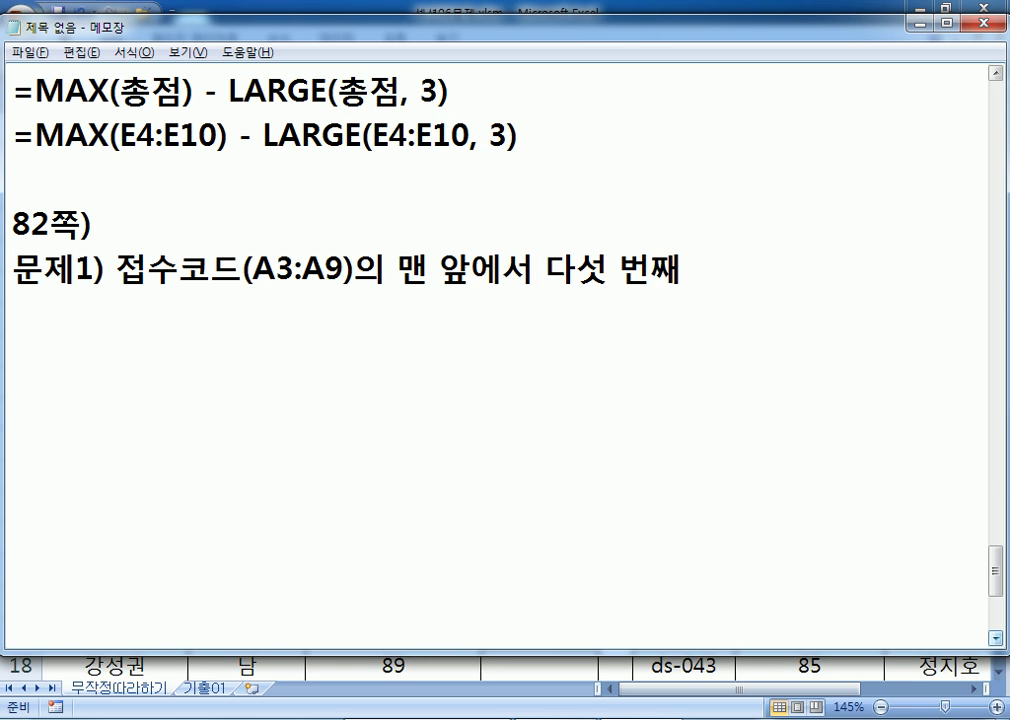
pyautogui.write('의 문자와')
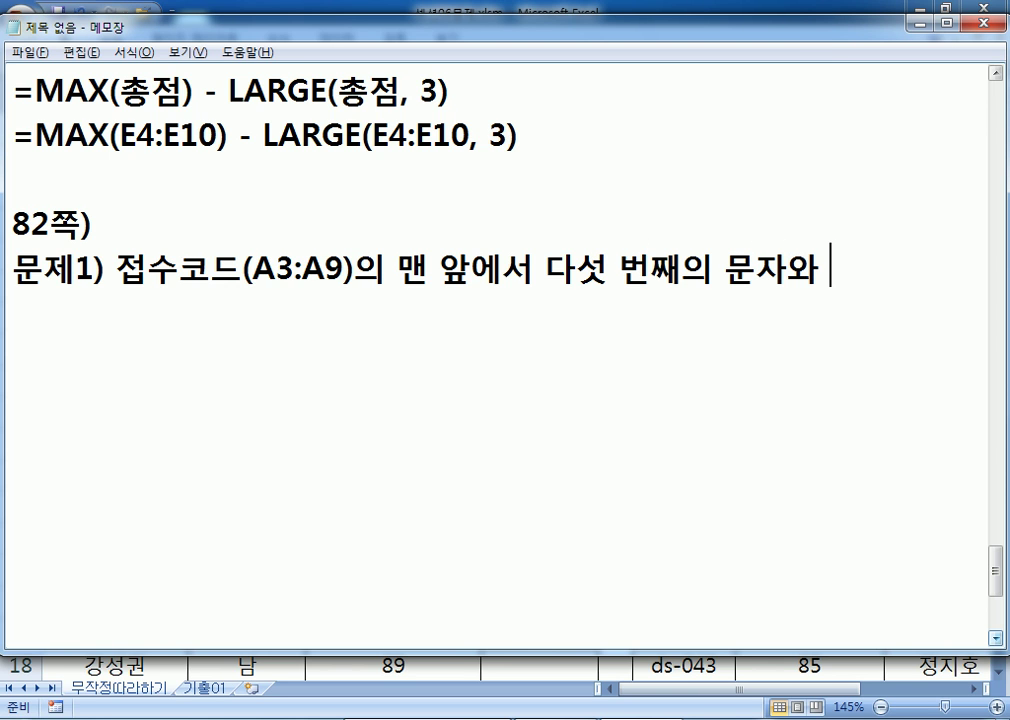
pyautogui.write(' A11')
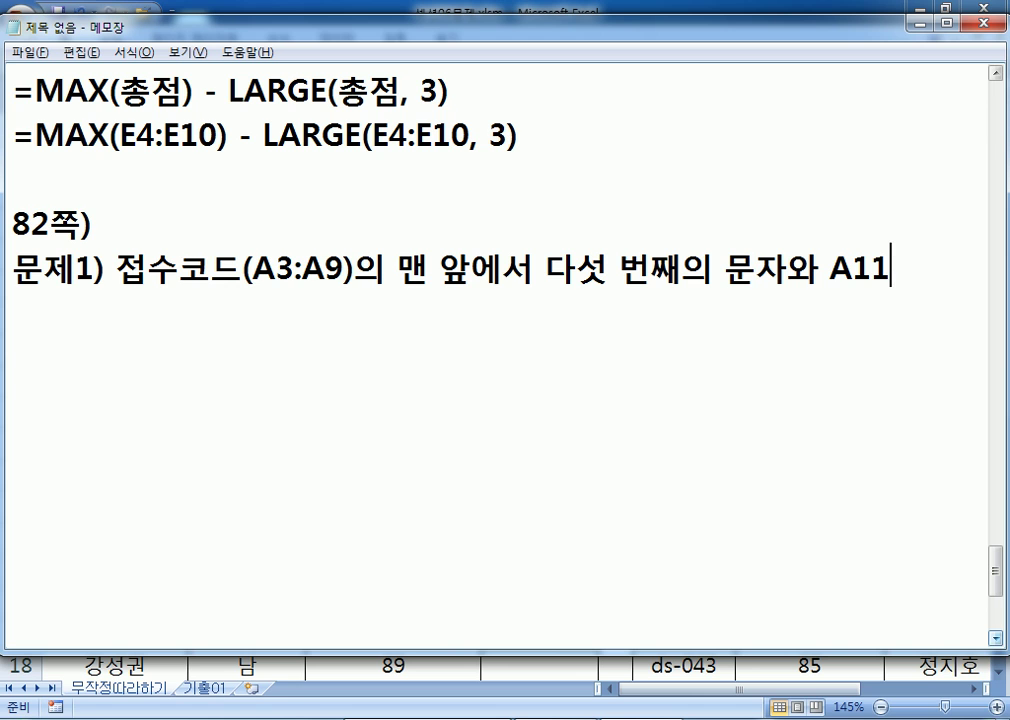
pyautogui.write('"C14')
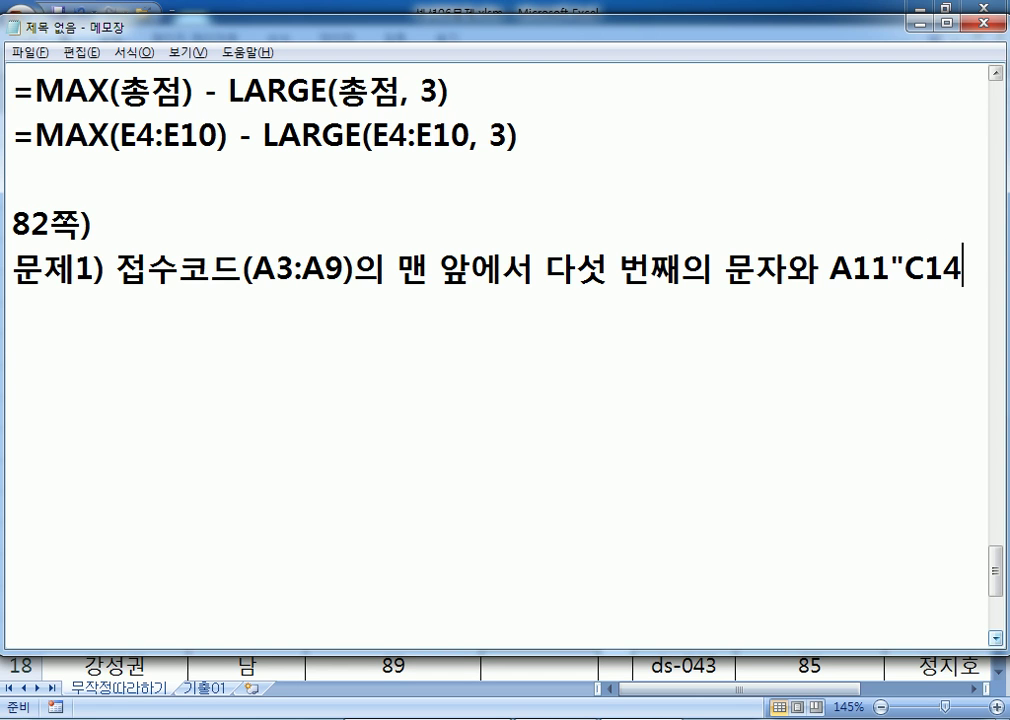
pyautogui.press('Left')
pyautogui.press('Left')
pyautogui.press('Left')
pyautogui.press('Left')
pyautogui.write(':')
pyautogui.press('Delete')
pyautogui.press('End')
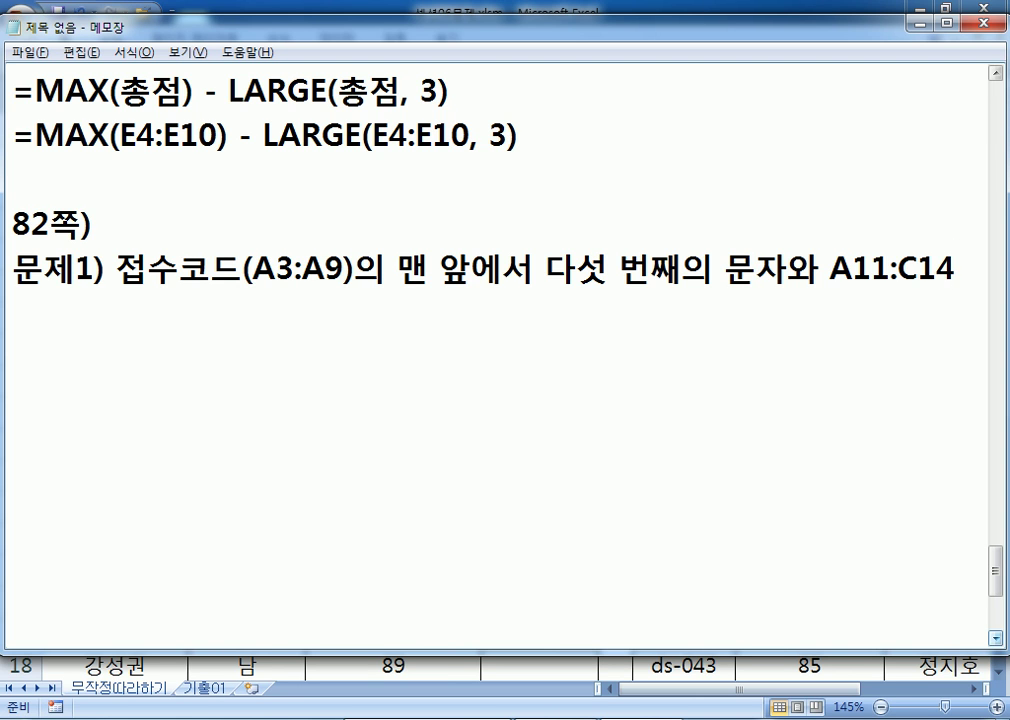
# Finish the problem text: use the loan table to show each customer's 대출금리
pyautogui.hotkey('alt', 'Tab')
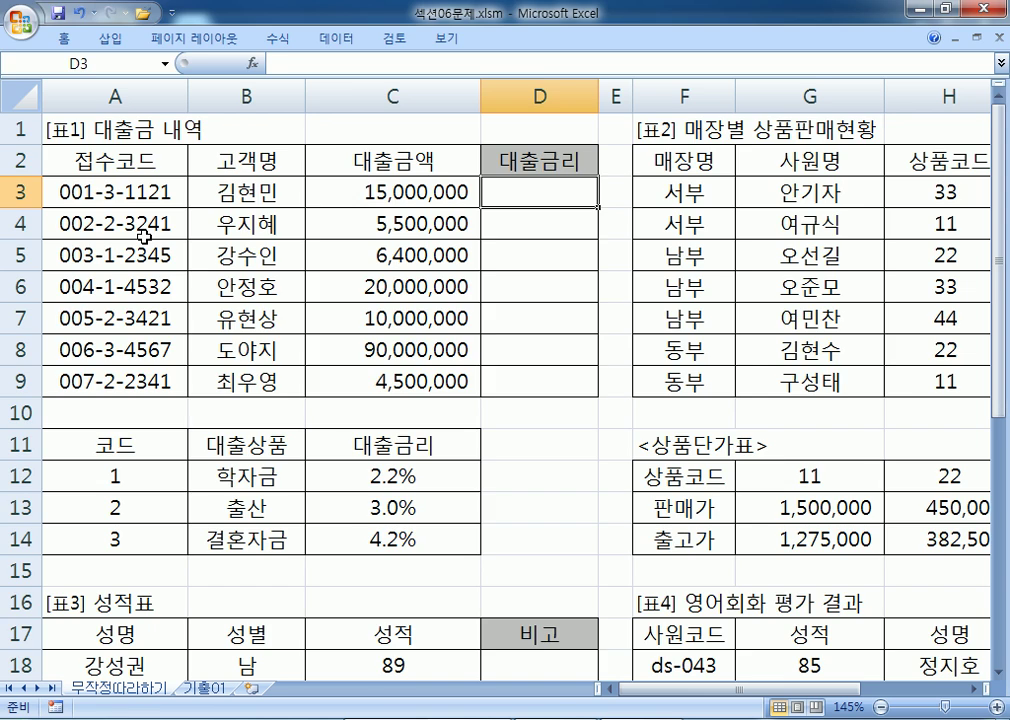
pyautogui.hotkey('alt', 'Tab')
pyautogui.press('Return')
pyautogui.write('의 대푸')
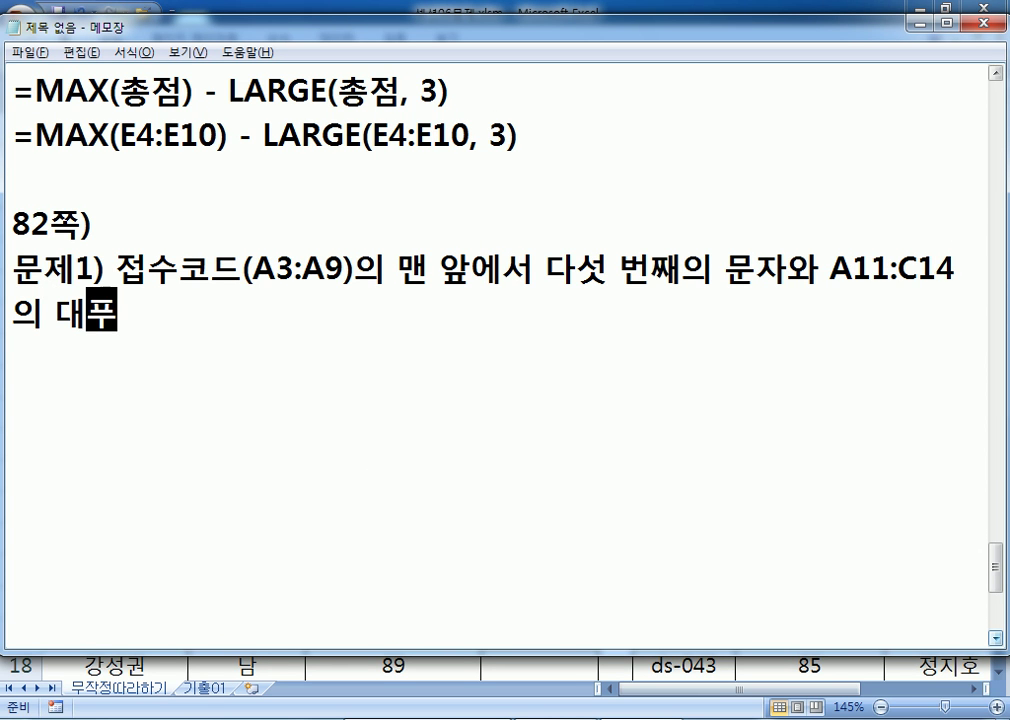
pyautogui.press('BackSpace')
pyautogui.write('출관러')
pyautogui.write('련코드표')
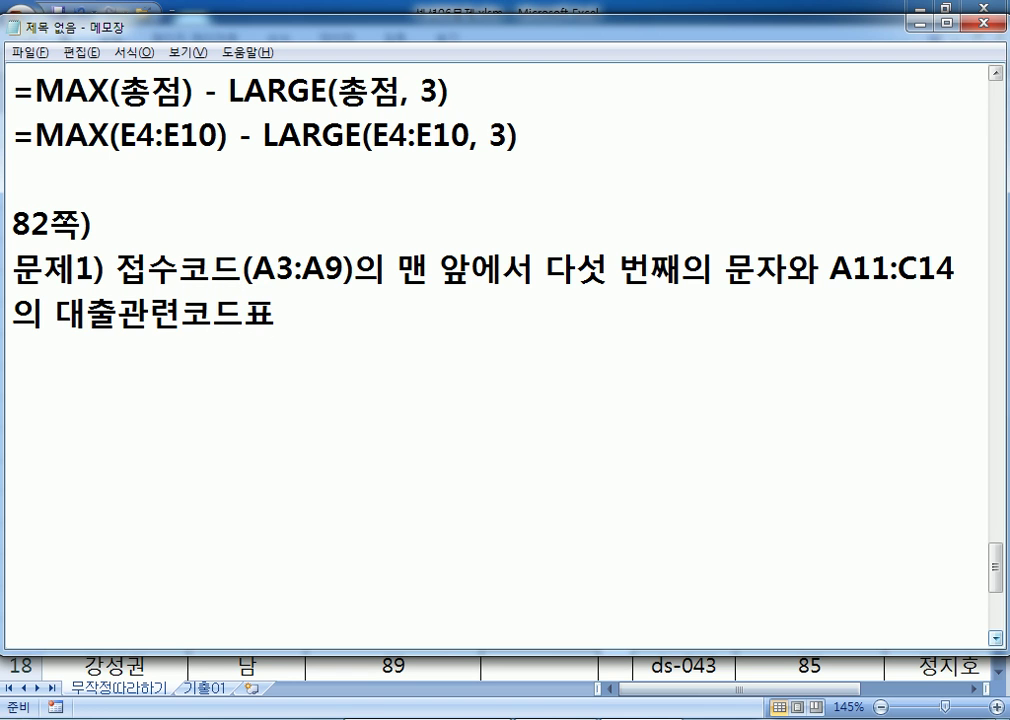
pyautogui.press('BackSpace')
pyautogui.press('BackSpace')
pyautogui.press('BackSpace')
pyautogui.write('표')
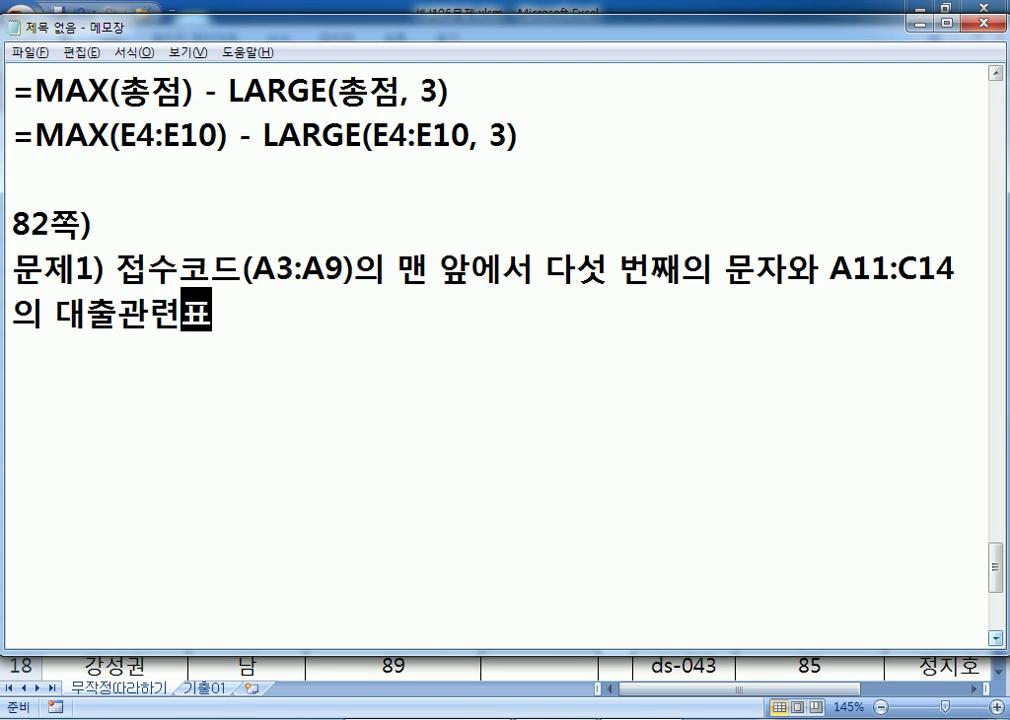
pyautogui.write('를 ')
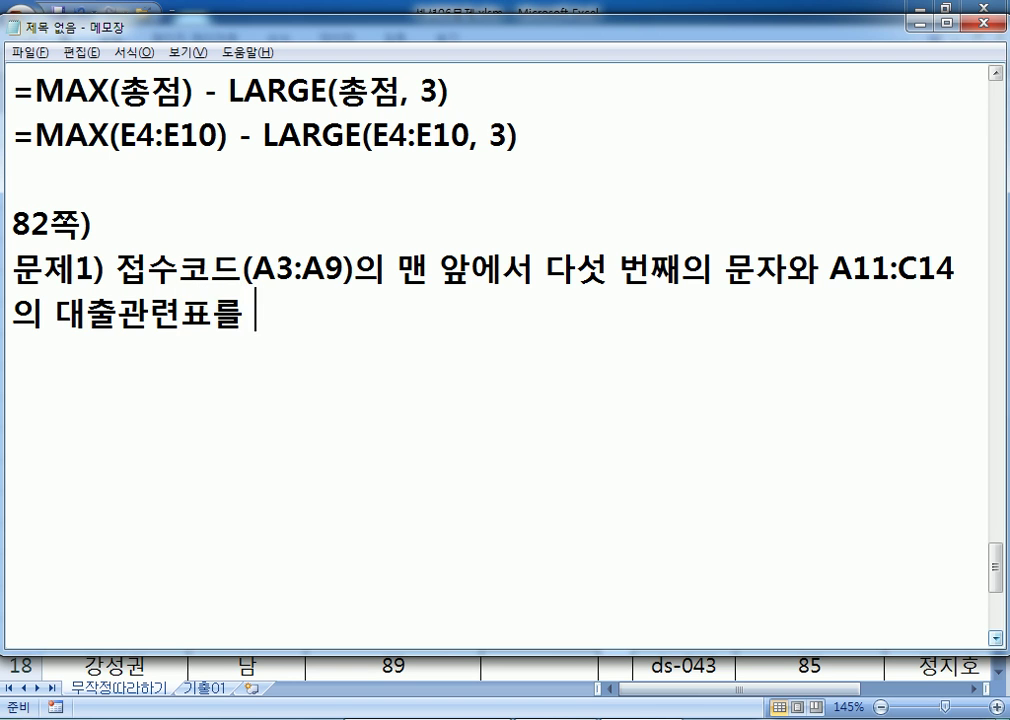
pyautogui.write('이요ㅇ하 각')
pyautogui.press('BackSpace')
pyautogui.press('BackSpace')
pyautogui.press('BackSpace')
pyautogui.write('ㅇ')
pyautogui.press('BackSpace')
pyautogui.press('BackSpace')
pyautogui.write('역')
pyautogui.press('BackSpace')
pyautogui.press('BackSpace')
pyautogui.write('ㅇ여 가')
pyautogui.write('고')
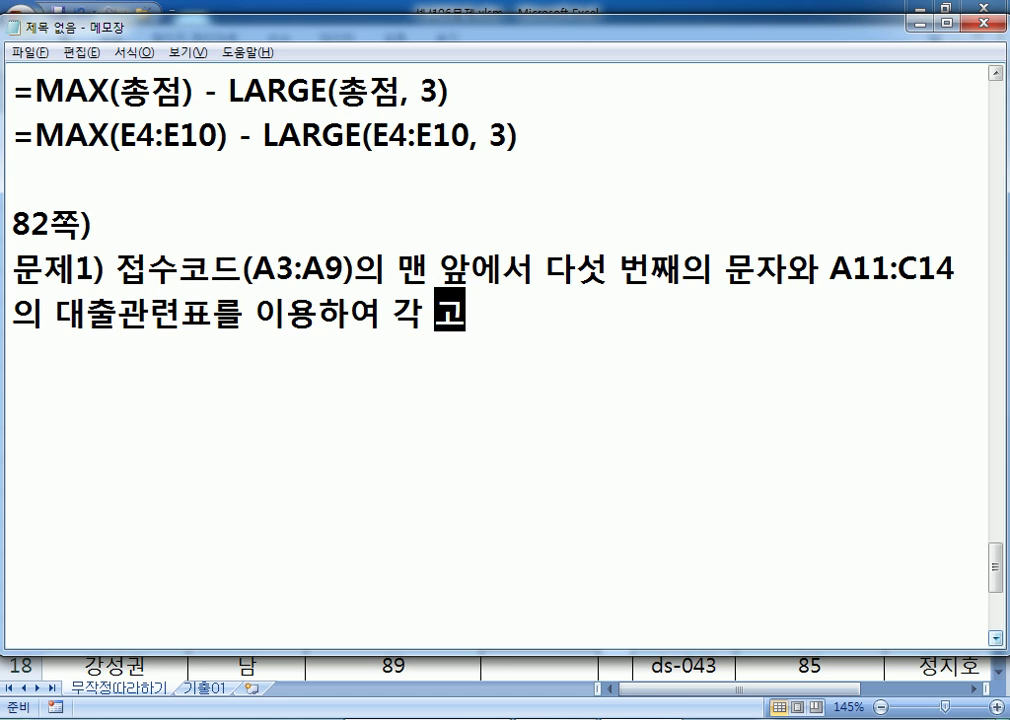
pyautogui.write('객의 ㄷ대출금리를 ')
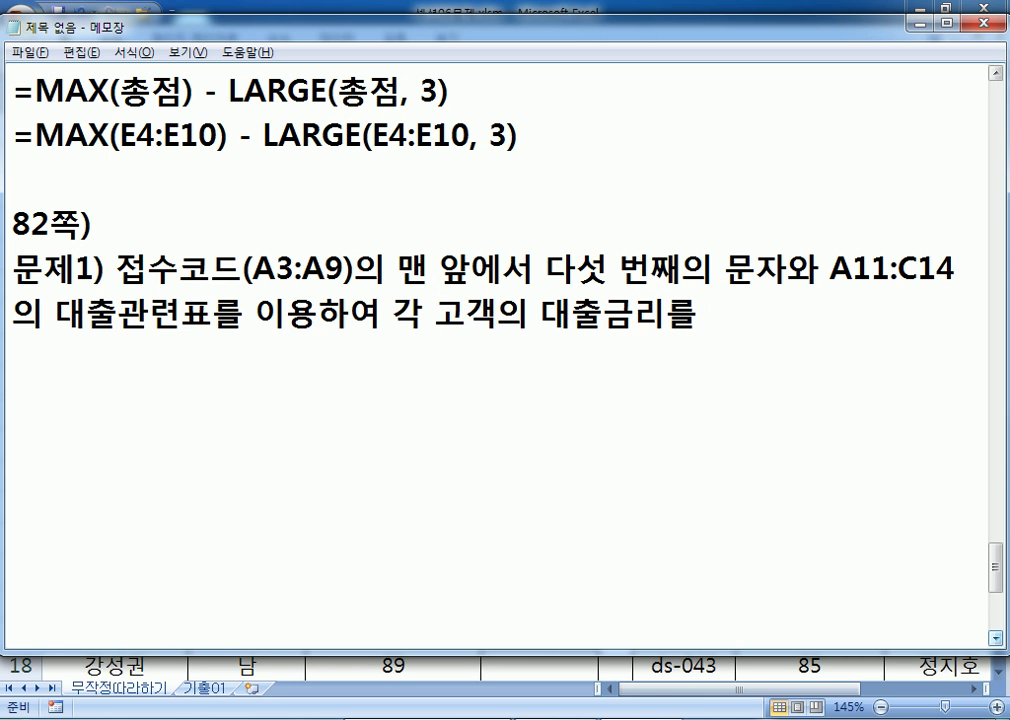
pyautogui.write('표시')
pyautogui.press('Return')
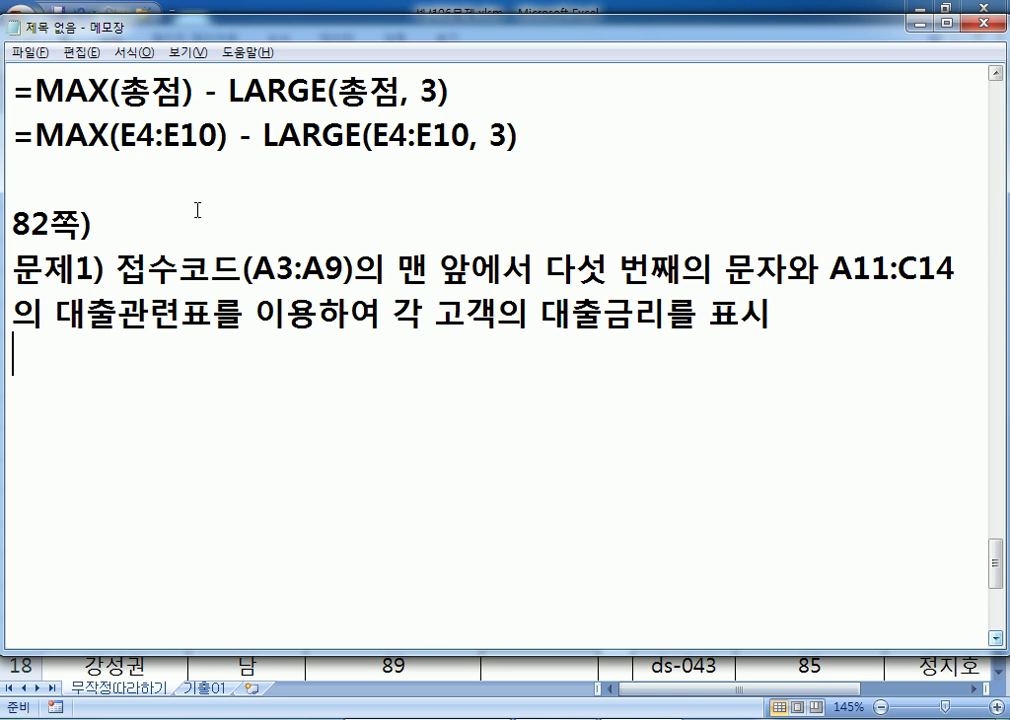
pyautogui.hotkey('alt', 'Tab')
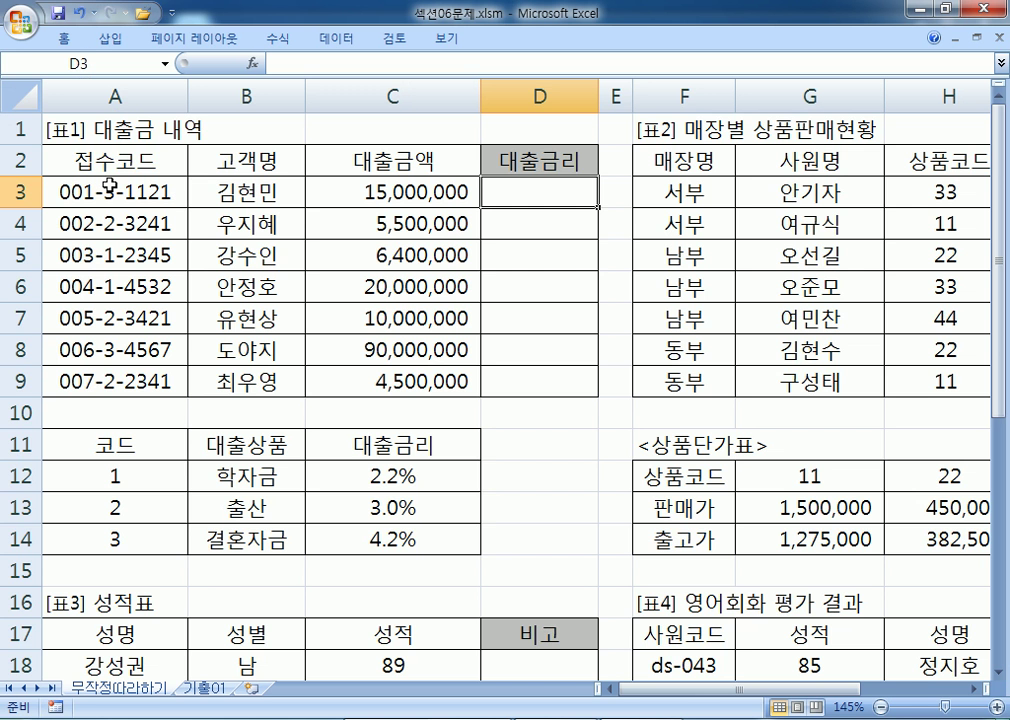
pyautogui.doubleClick(110, 187)
pyautogui.moveTo(63, 194); pyautogui.dragTo(116, 194)
pyautogui.click(99, 195)
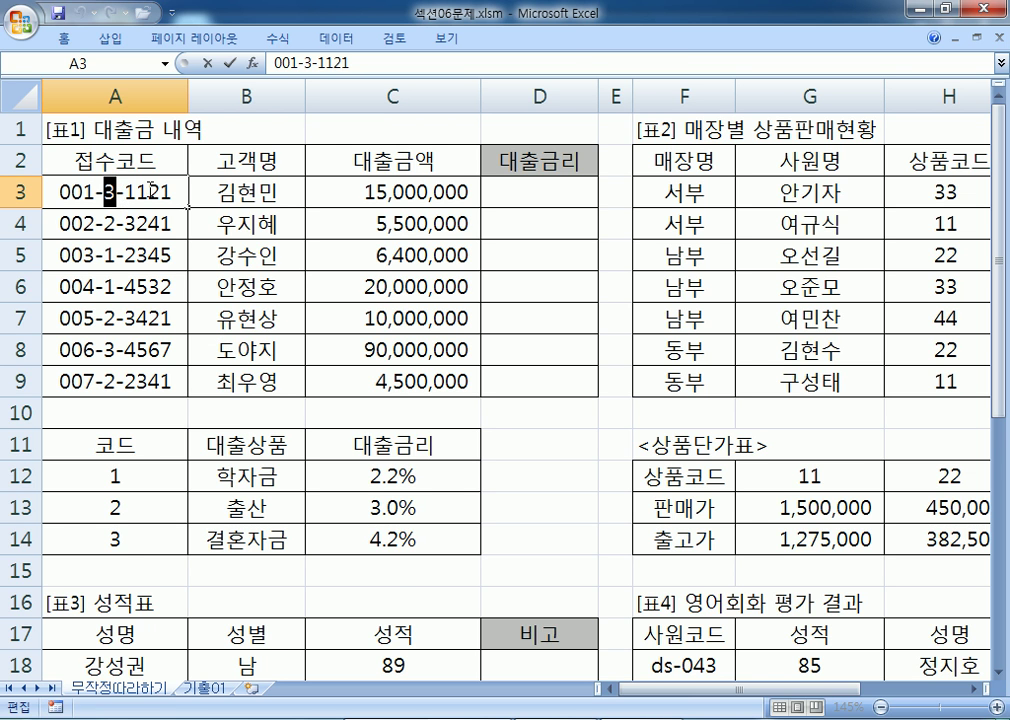
pyautogui.scroll(-1, 135, 230)
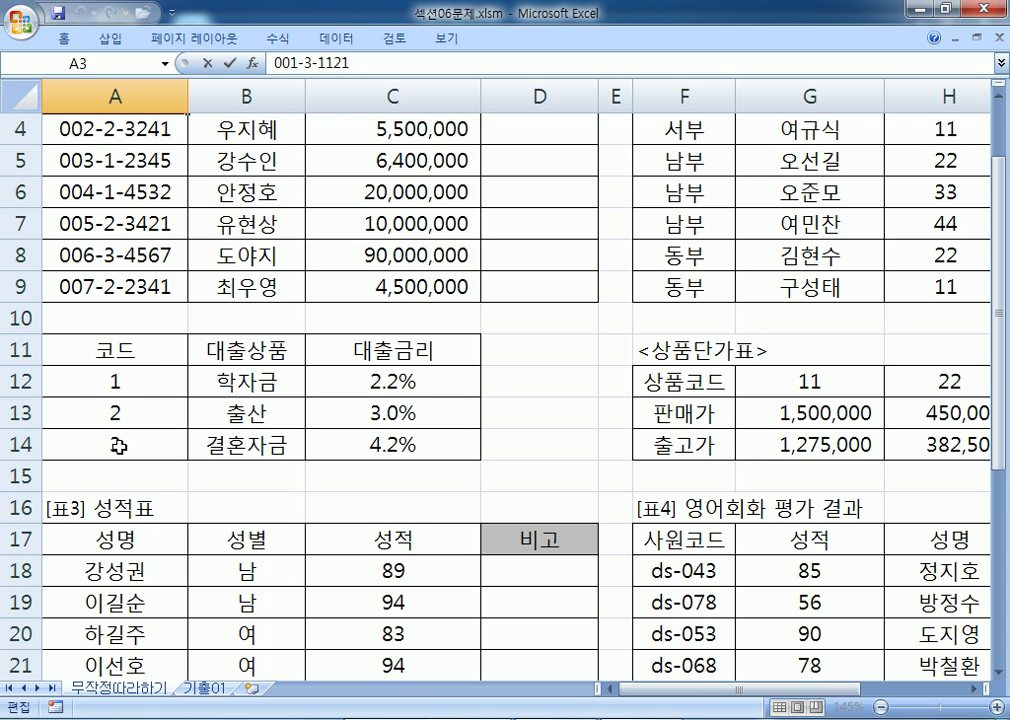
pyautogui.scroll(1, 118, 446)
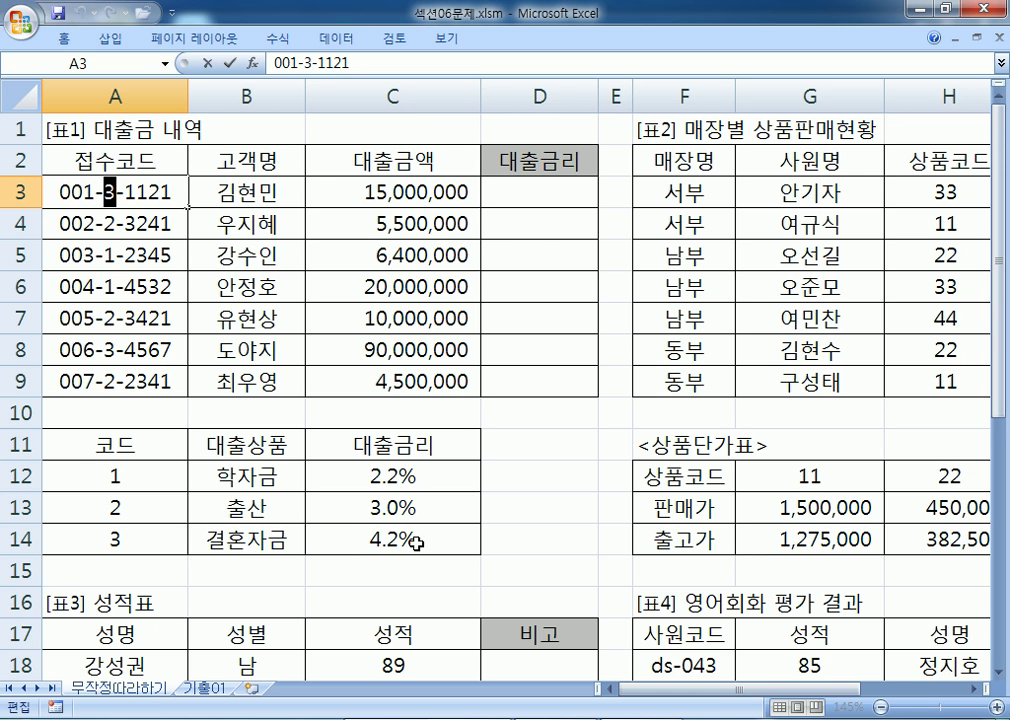
pyautogui.click(578, 198)
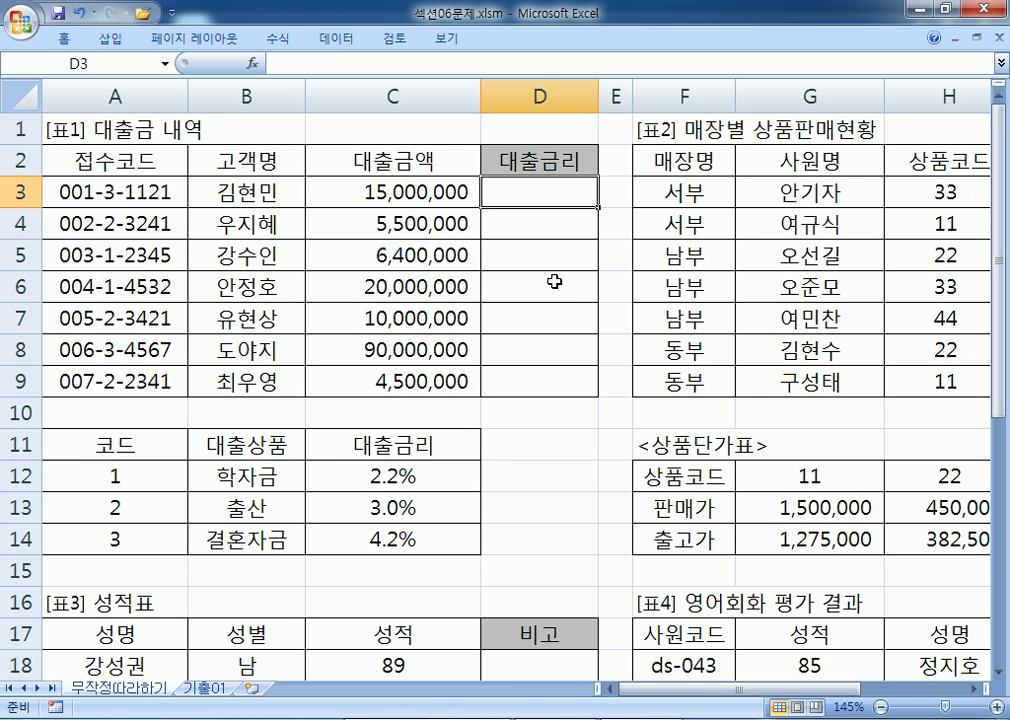
pyautogui.click(345, 194)
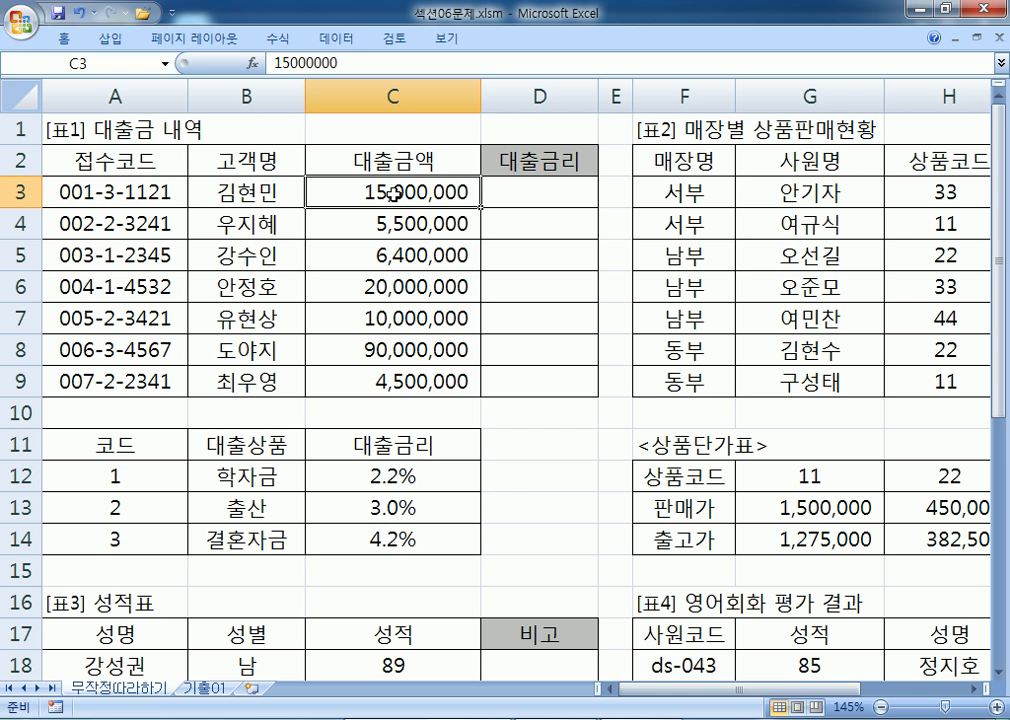
pyautogui.doubleClick(106, 192)
pyautogui.moveTo(103, 192); pyautogui.dragTo(117, 192)
pyautogui.scroll(-2, 400, 388)
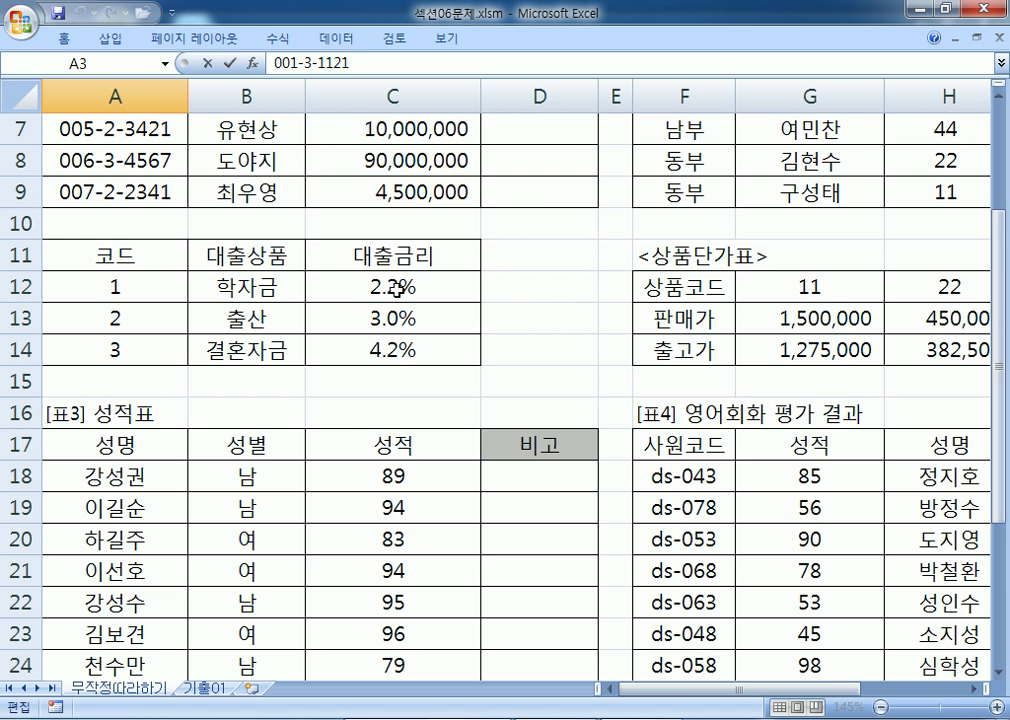
pyautogui.click(390, 356)
pyautogui.scroll(2, 388, 371)
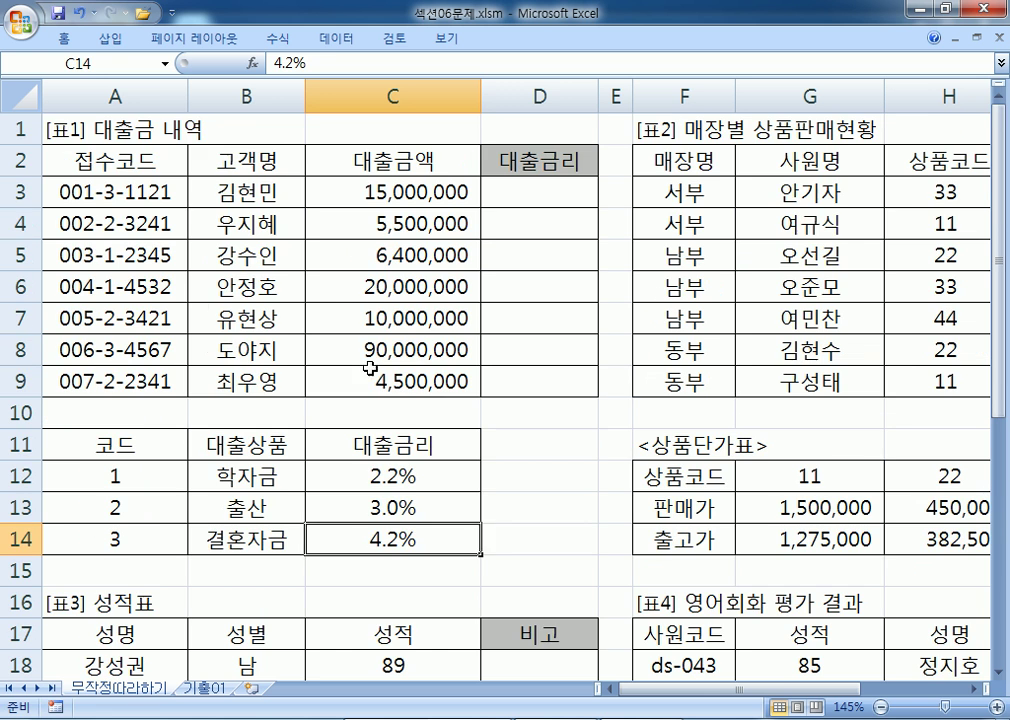
pyautogui.doubleClick(112, 223)
pyautogui.moveTo(104, 223); pyautogui.dragTo(117, 223)
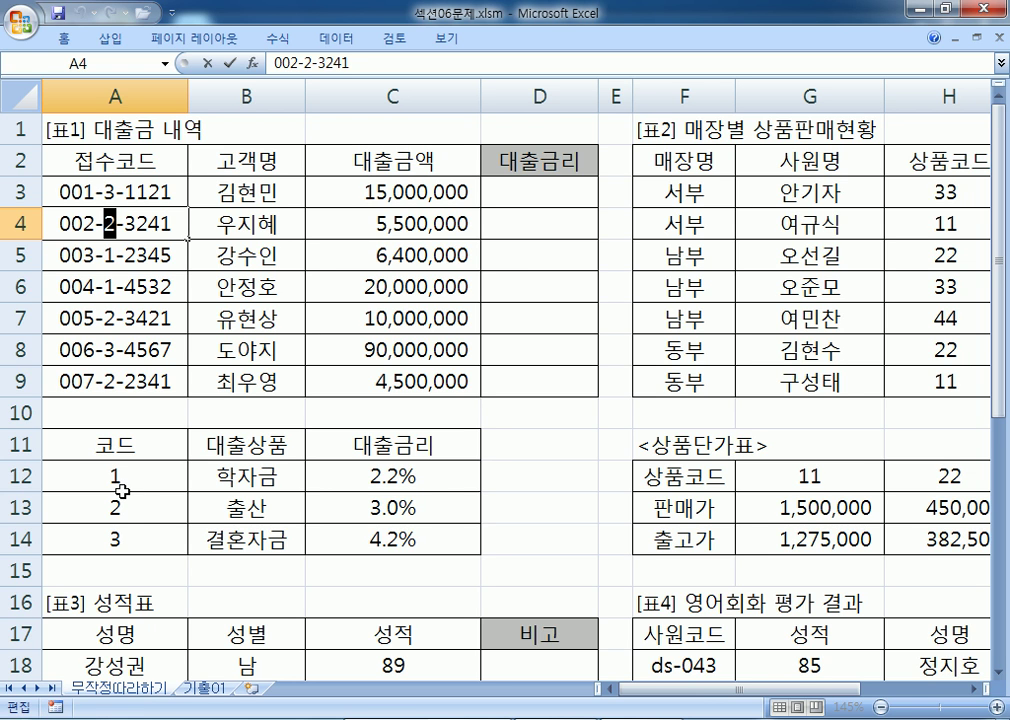
pyautogui.moveTo(150, 447); pyautogui.dragTo(375, 541)
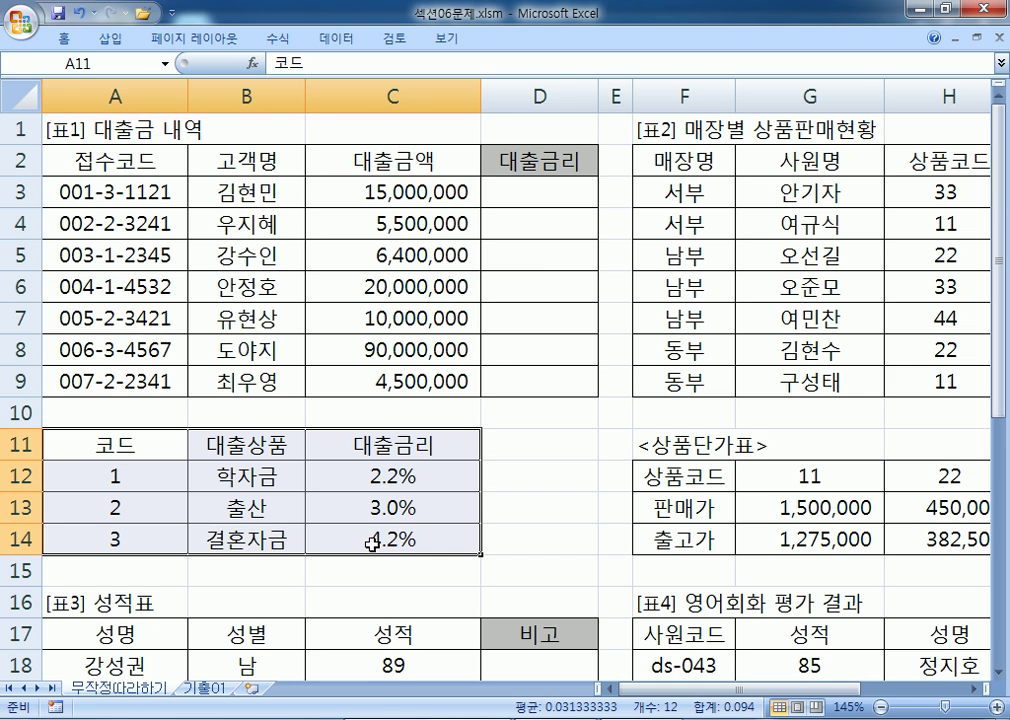
pyautogui.hotkey('alt', 'Tab')
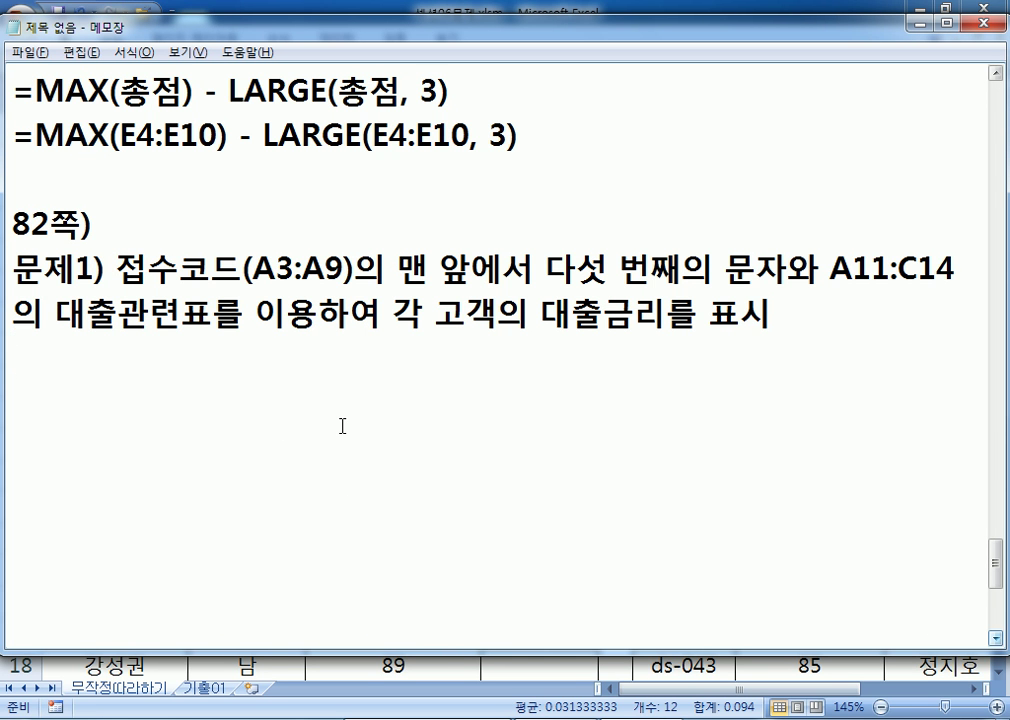
# Note the hint functions 'VLOOKUP, MID'
pyautogui.write('VLOOKUO')
pyautogui.press('BackSpace')
pyautogui.write('P,')
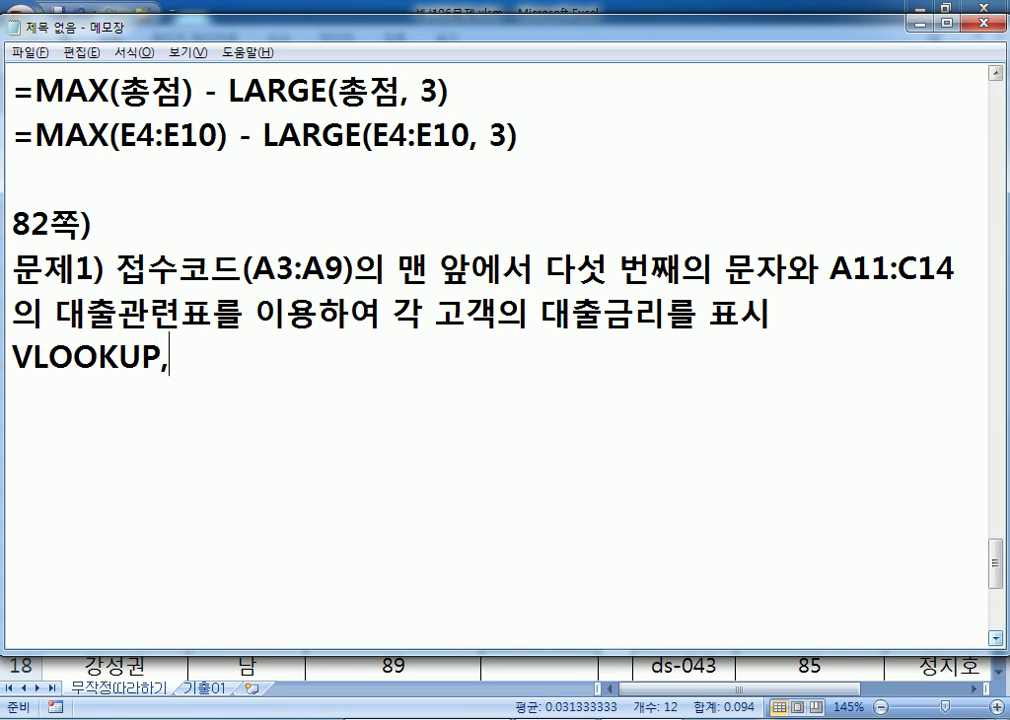
pyautogui.write(' MID')
pyautogui.press('Return')
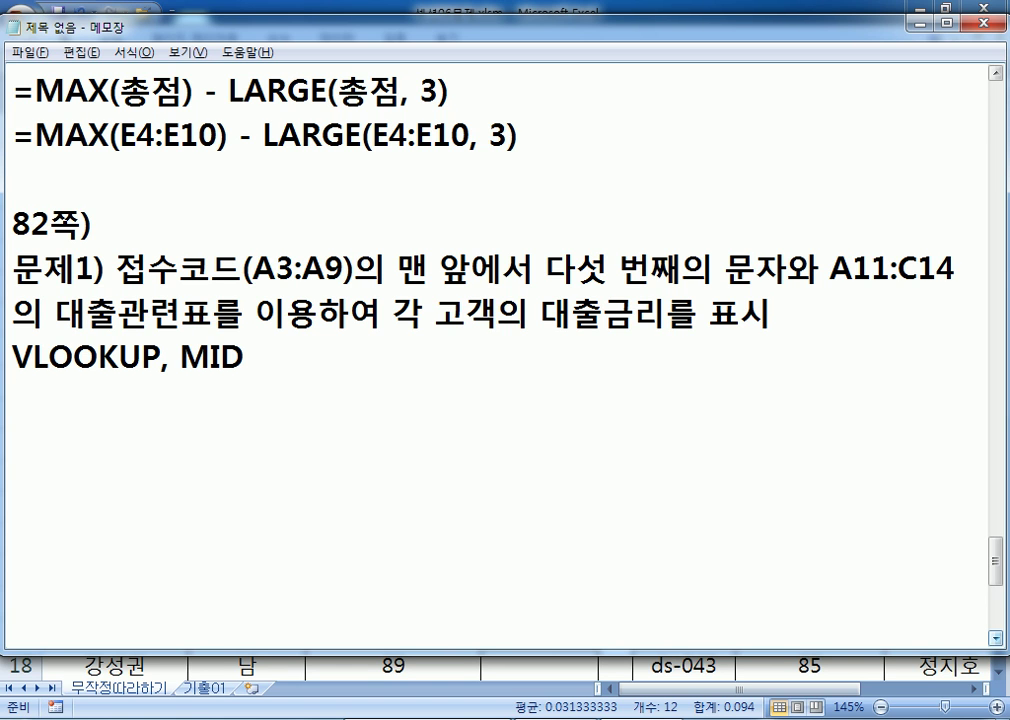
# Write the syntax =MID(문자, n, m): cut m characters starting at the nth
pyautogui.write('=MI')
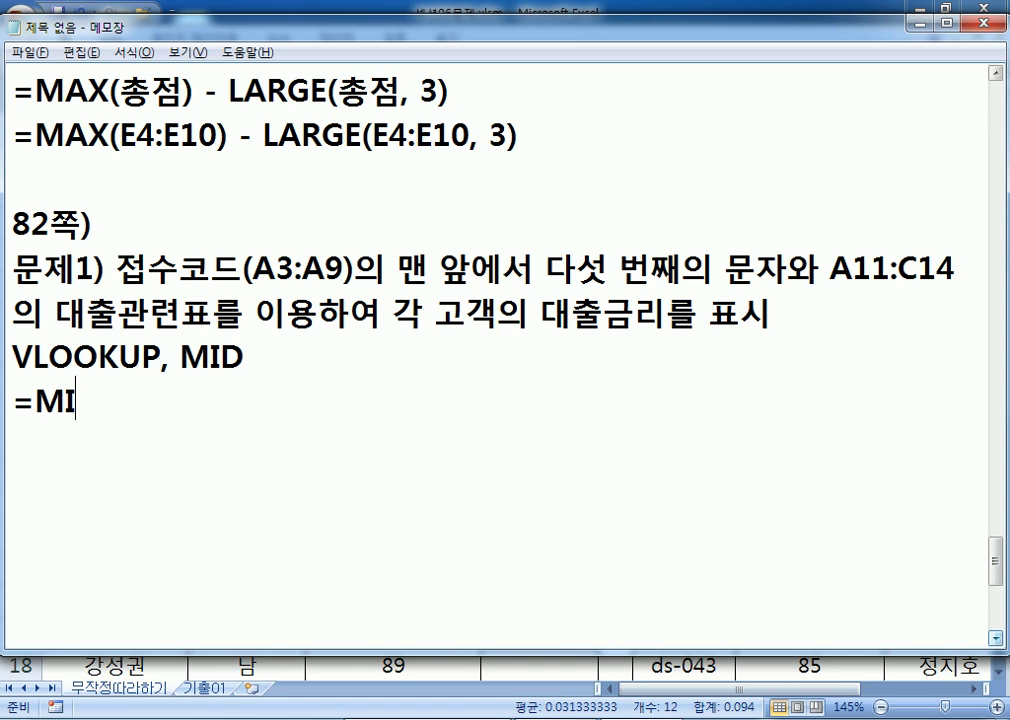
pyautogui.write('D(')
pyautogui.write('문자, ')
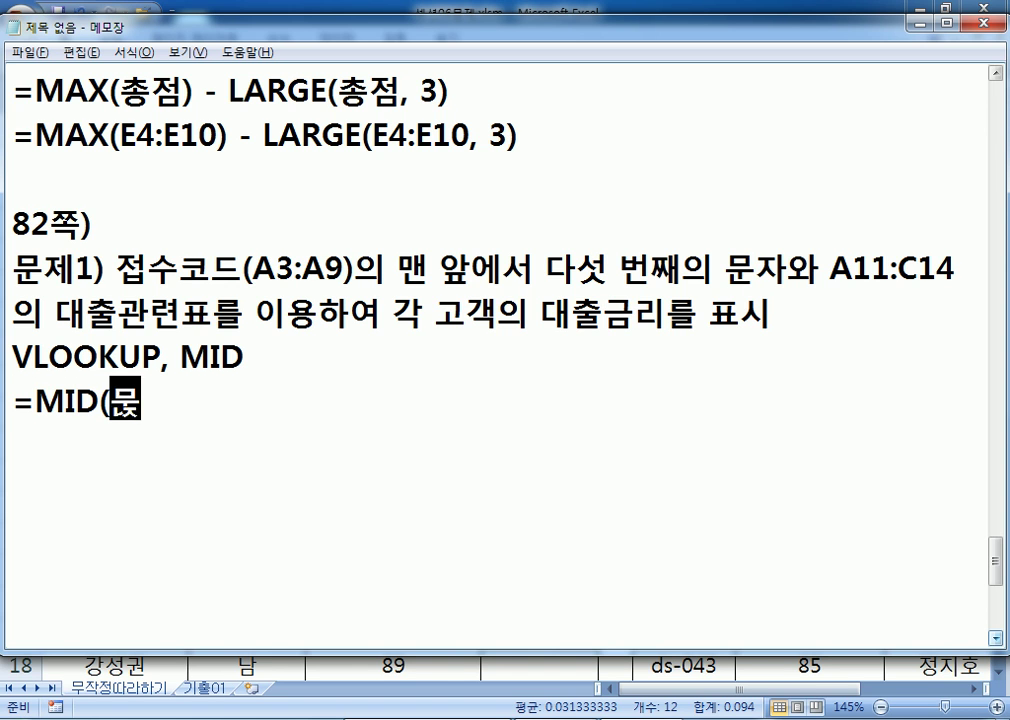
pyautogui.write('N')
pyautogui.press('BackSpace')
pyautogui.write('n, m) :')
pyautogui.scroll(-1, 295, 408)
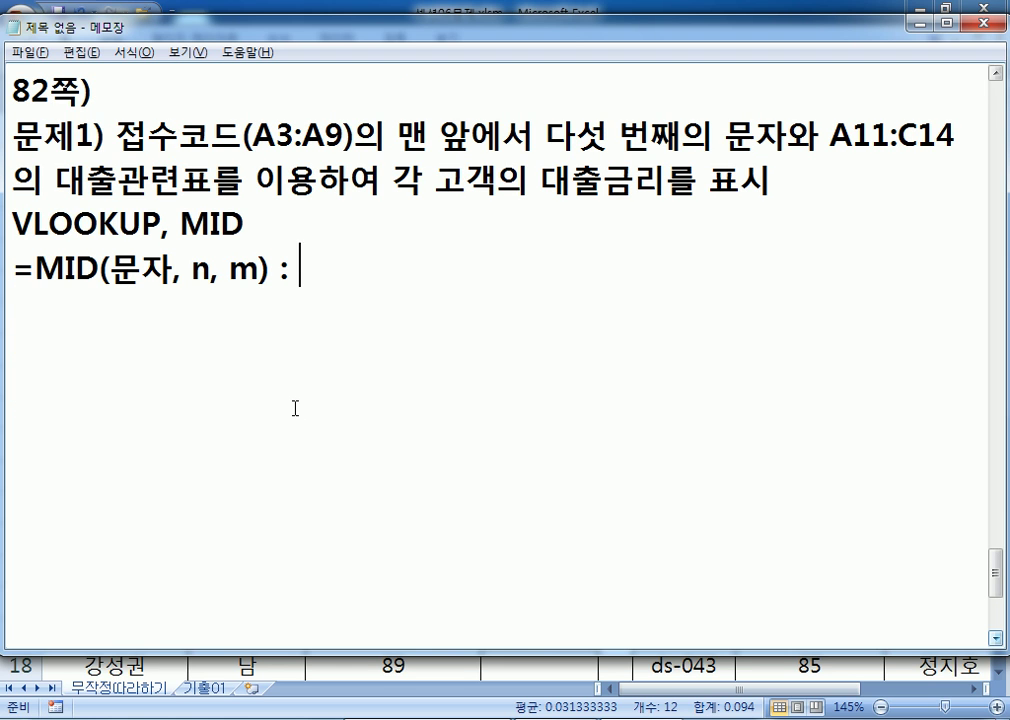
pyautogui.write('해당')
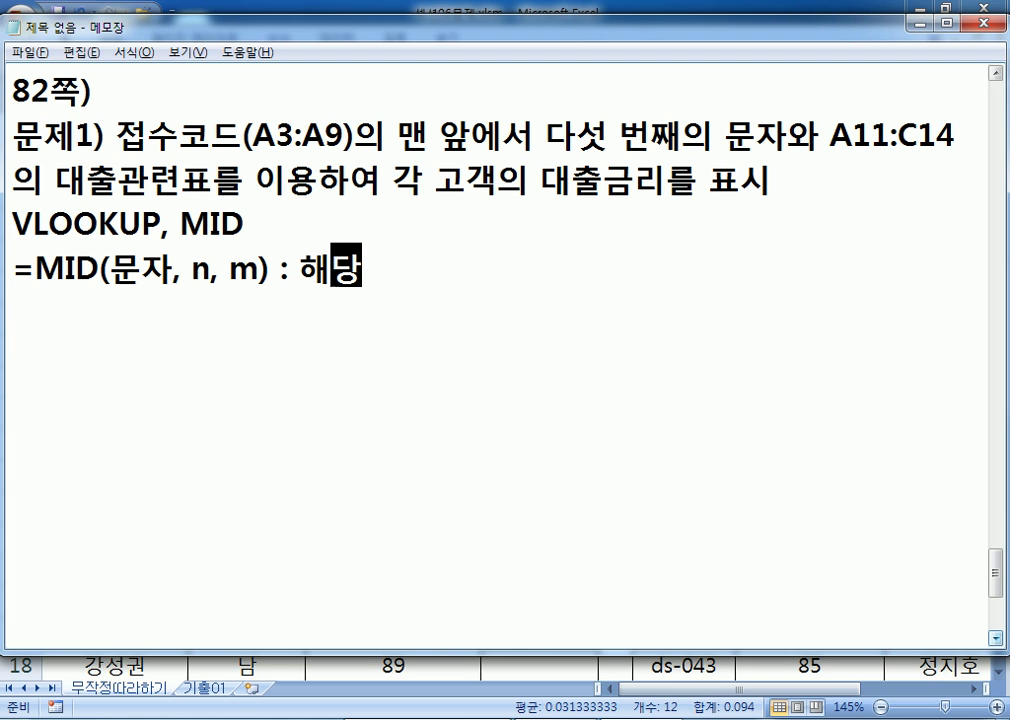
pyautogui.write('문자의 n번째엣')
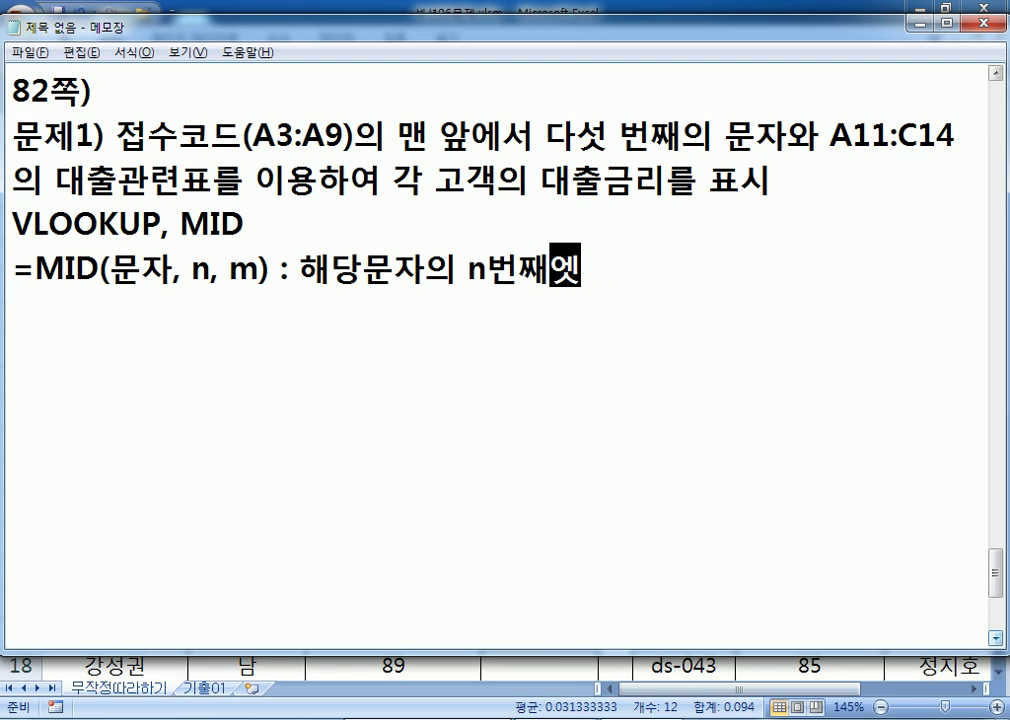
pyautogui.write('서 nm')
pyautogui.press('BackSpace')
pyautogui.press('BackSpace')
pyautogui.write('m')
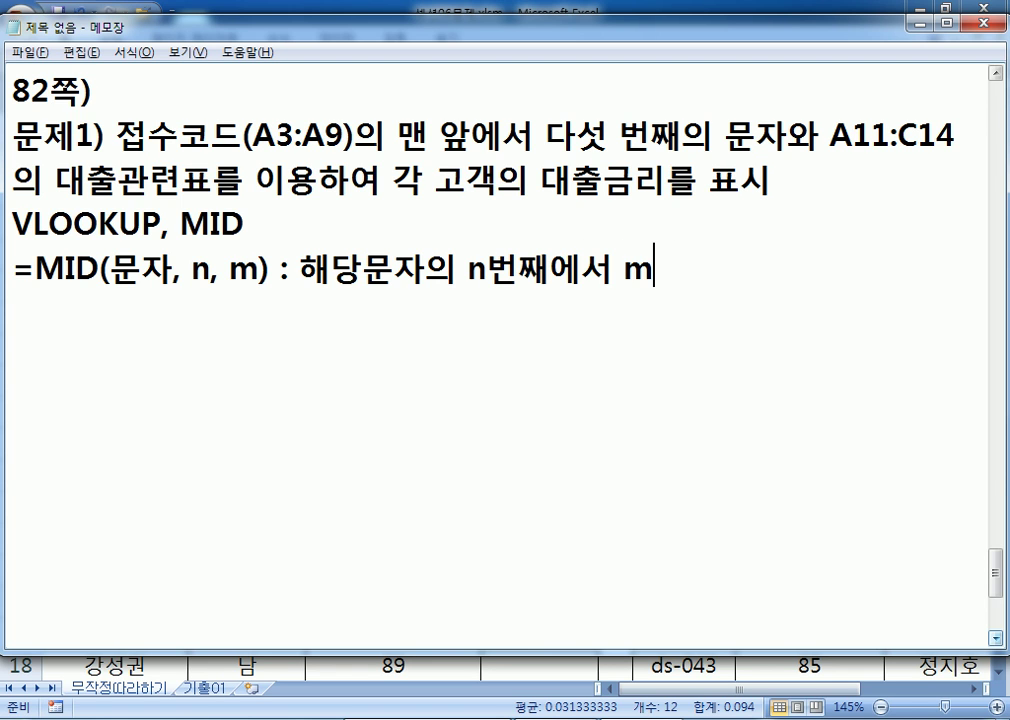
pyautogui.write('개 만ㅋ')
pyautogui.write('큼 자른다')
pyautogui.press('Return')
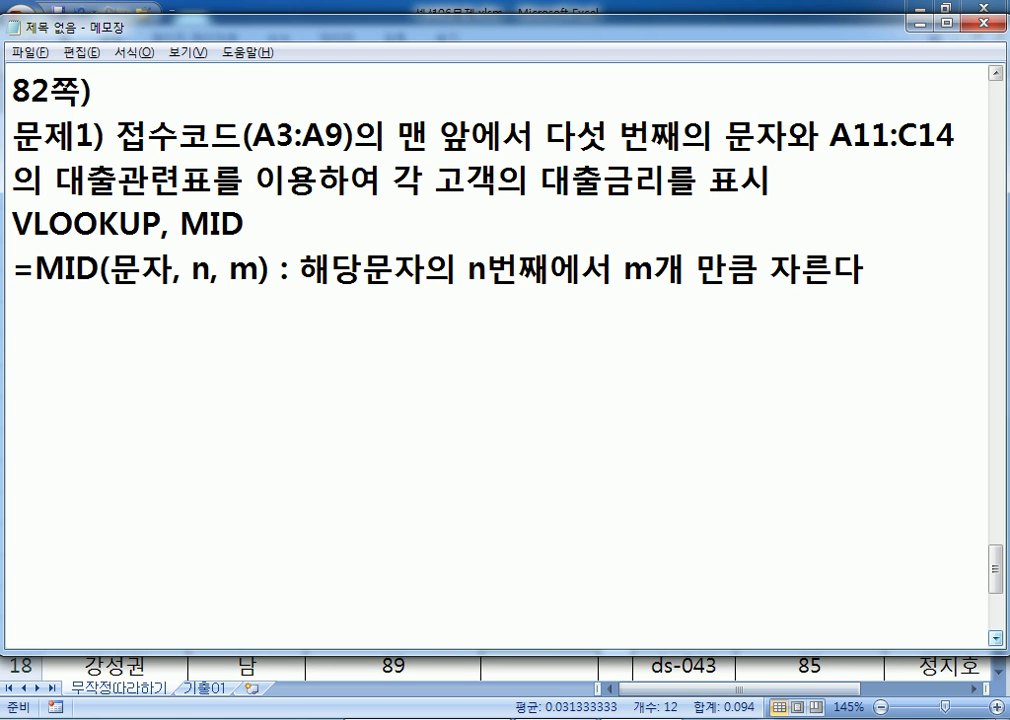
# Type the example =MID("801225-2******", 8, 1) :
pyautogui.write('=MID("80122')
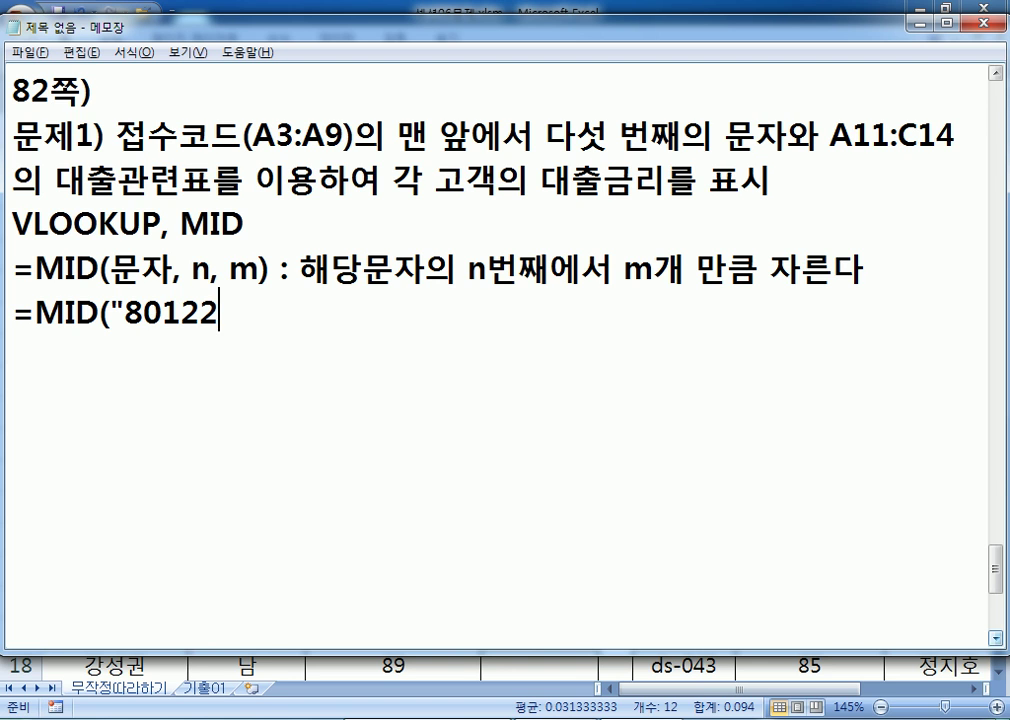
pyautogui.write('5-200')
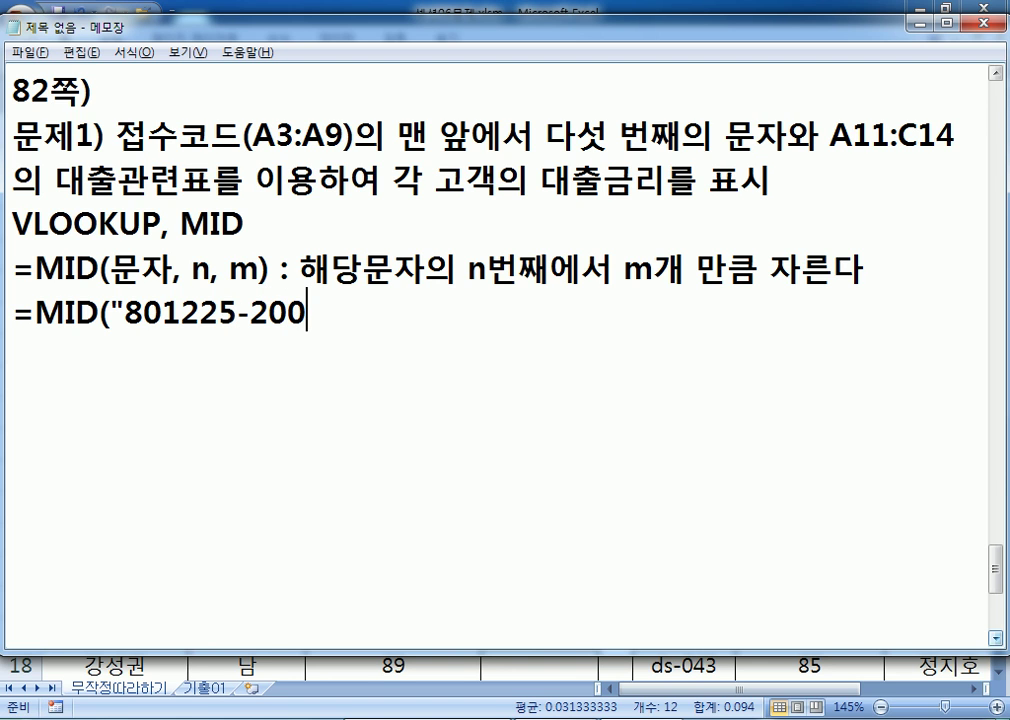
pyautogui.press('BackSpace')
pyautogui.press('BackSpace')
pyautogui.write('******')
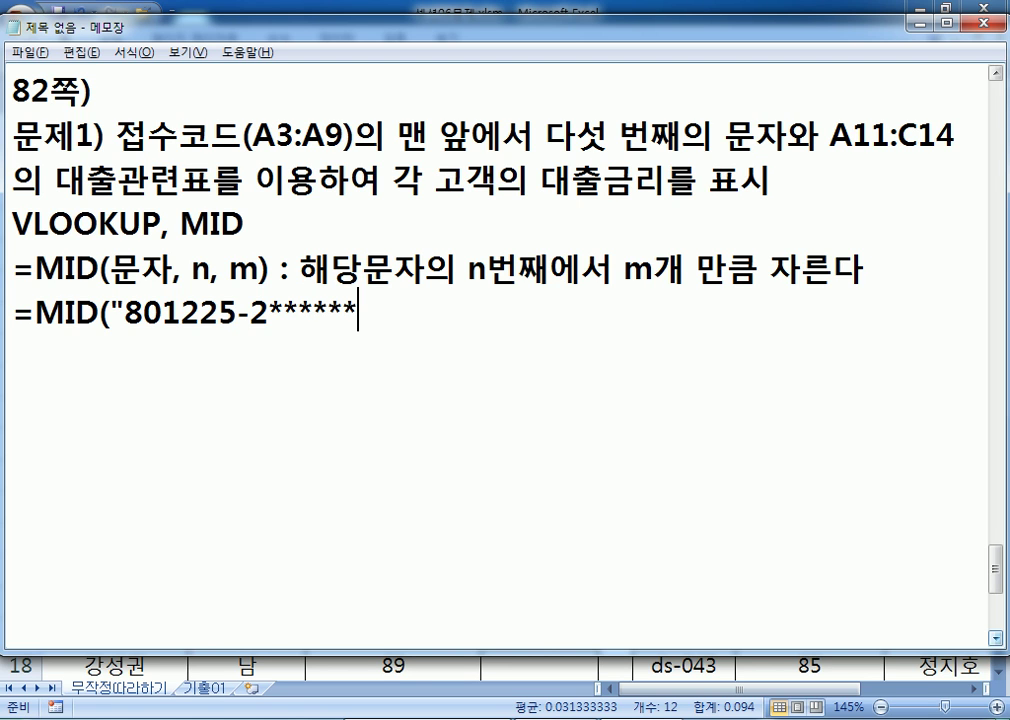
pyautogui.write('")')
pyautogui.press('BackSpace')
pyautogui.write(', 8, 1)')
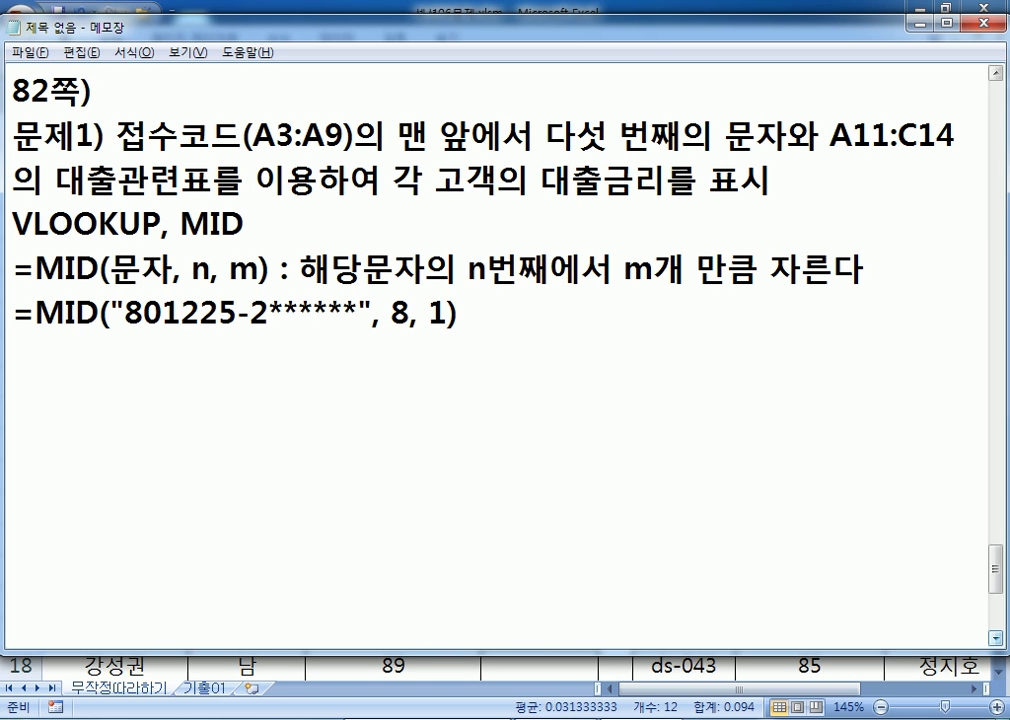
pyautogui.write(' :')
# Count to the eighth character and complete the example's result as "2"
pyautogui.moveTo(124, 314); pyautogui.dragTo(447, 316)
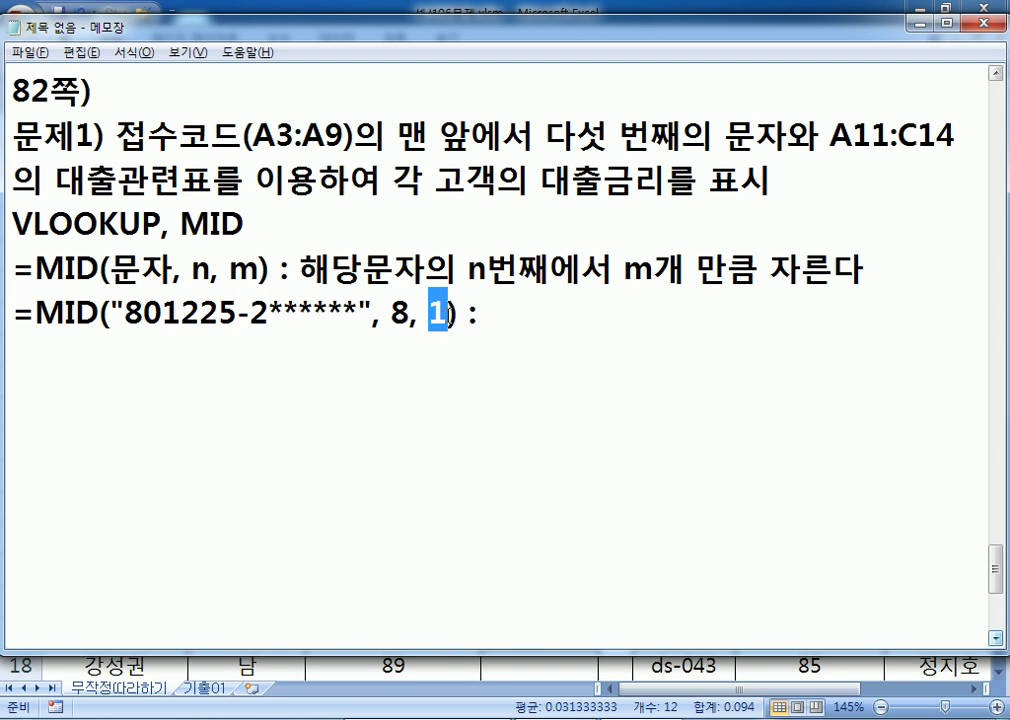
pyautogui.moveTo(124, 316); pyautogui.dragTo(268, 316)
pyautogui.click(143, 316)
pyautogui.click(202, 316)
pyautogui.click(222, 316)
pyautogui.click(253, 316)
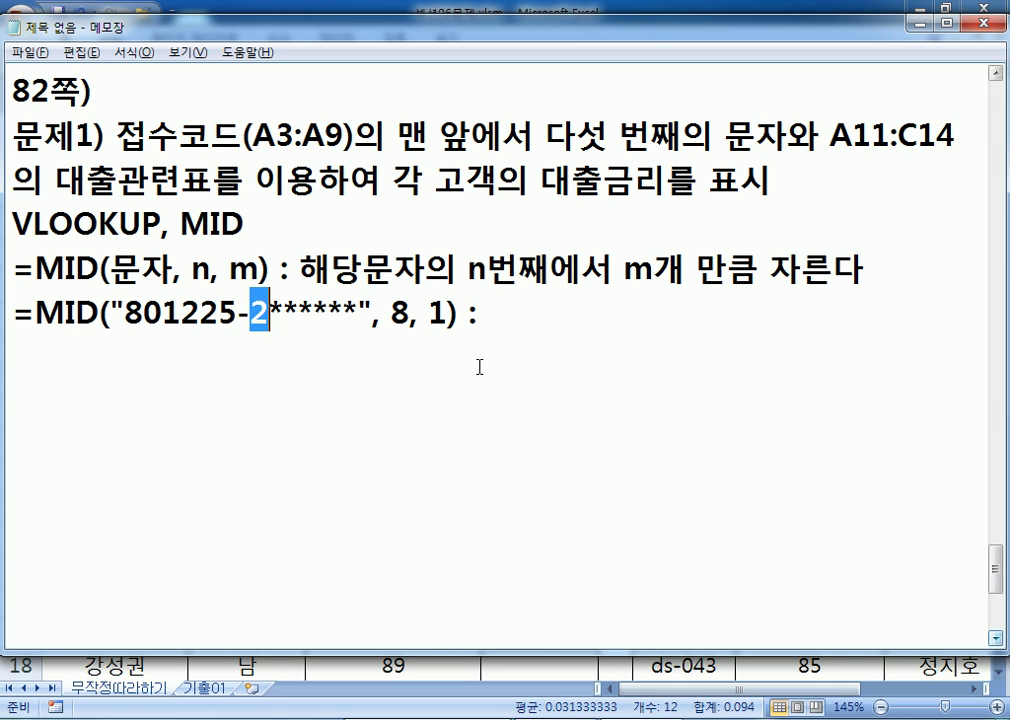
pyautogui.click(573, 310)
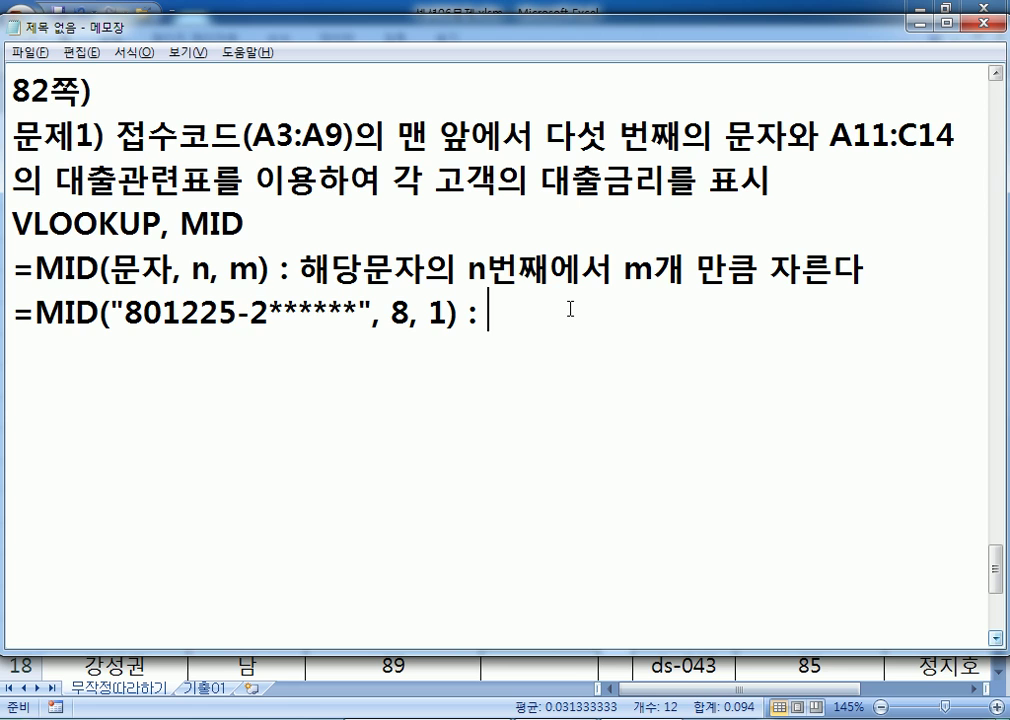
pyautogui.write('"2"')
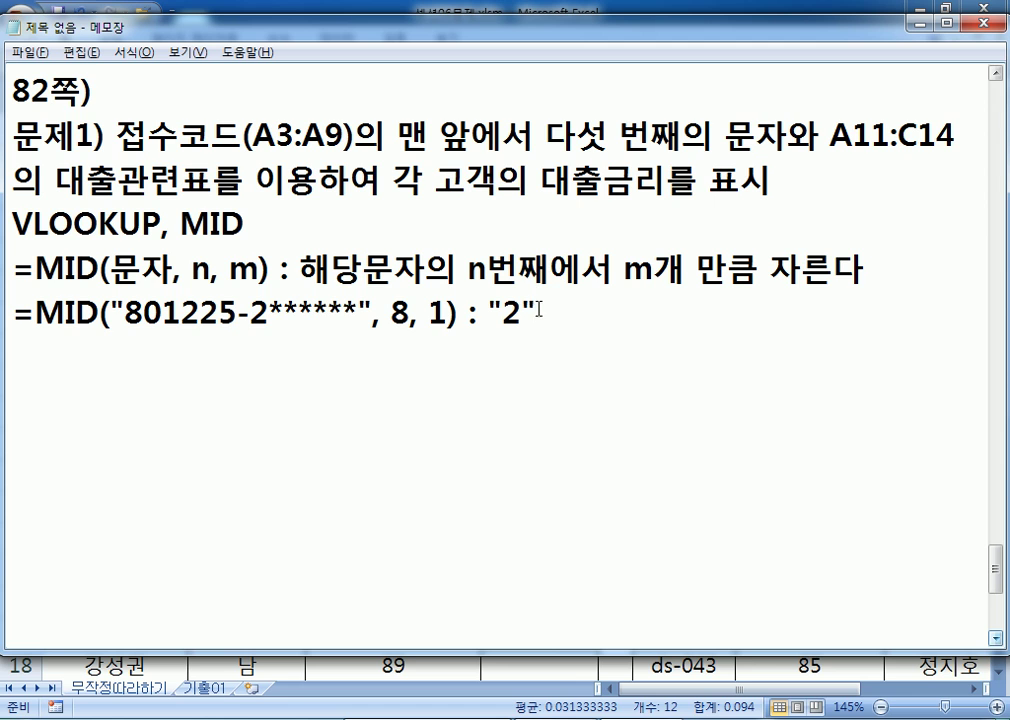
pyautogui.press('Return')
# Type =VL in D3 and pick VLOOKUP from the function suggestions
pyautogui.hotkey('alt', 'Tab')
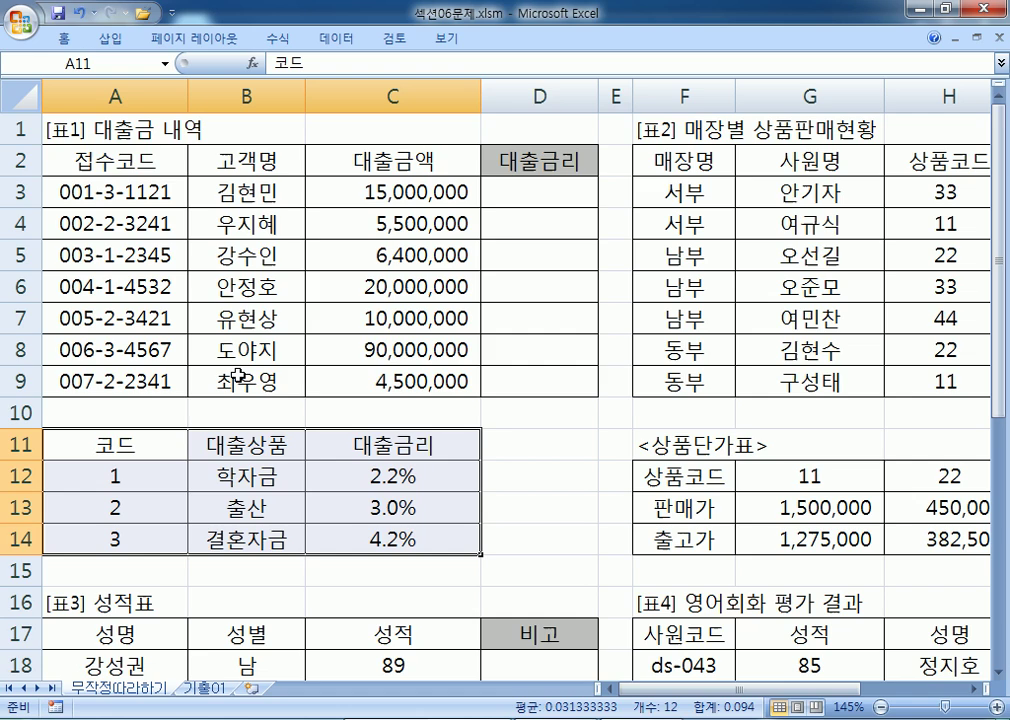
pyautogui.click(530, 192)
pyautogui.write('=')
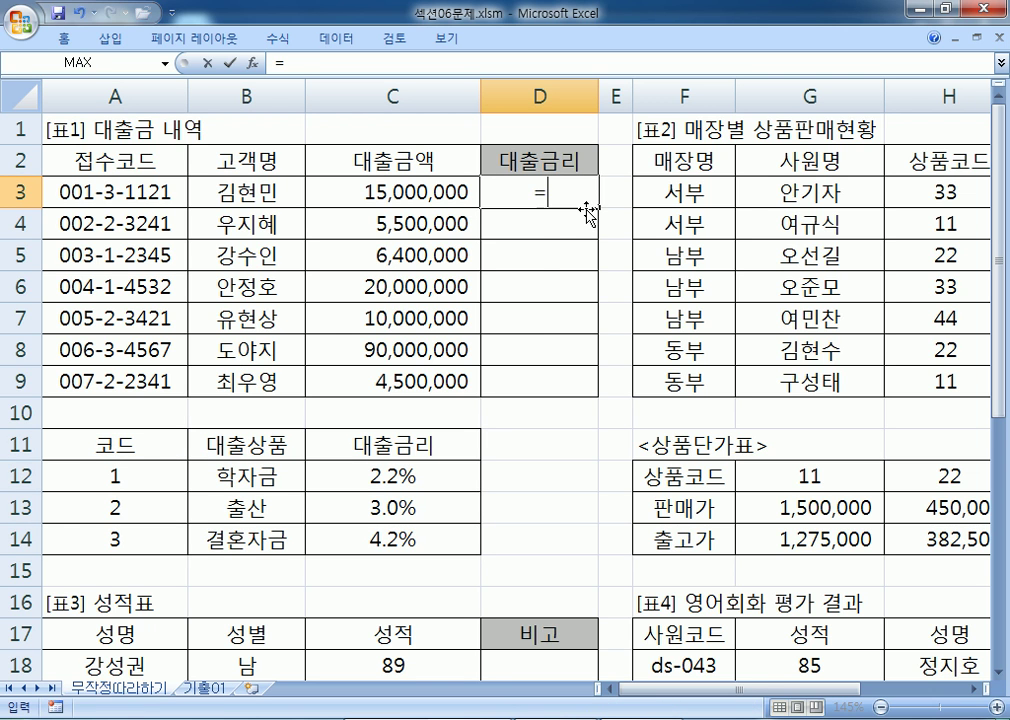
pyautogui.write('VL')
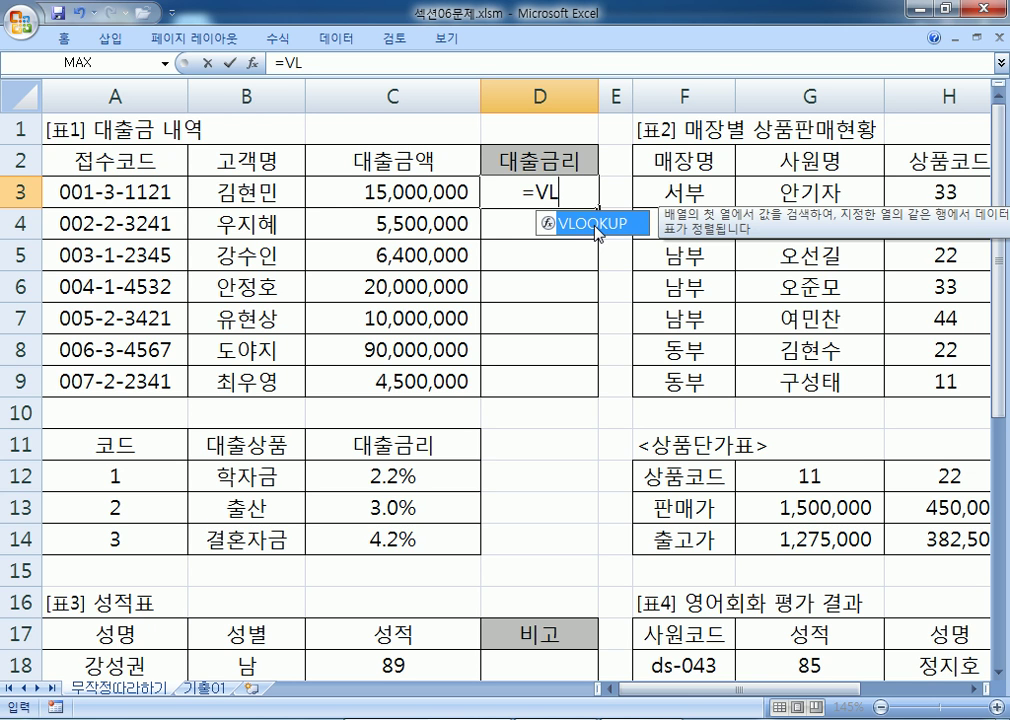
pyautogui.doubleClick(597, 232)
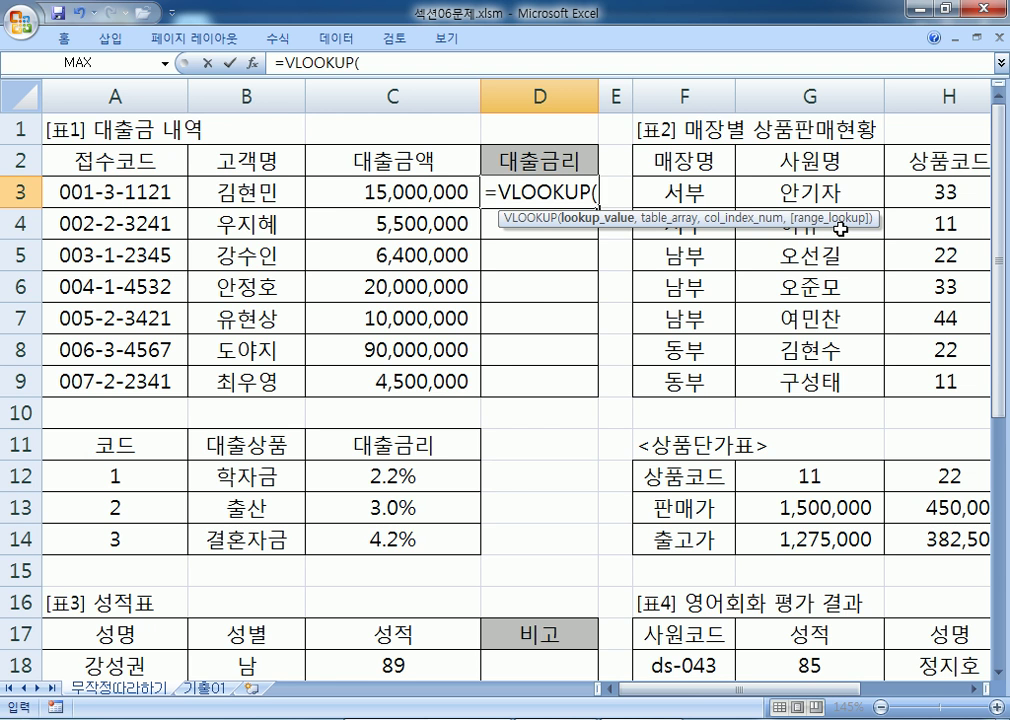
# Type the syntax =VLOOKUP(찾는 값, 참조 영역, 순번, 옵션) in the notes
pyautogui.hotkey('alt', 'Tab')
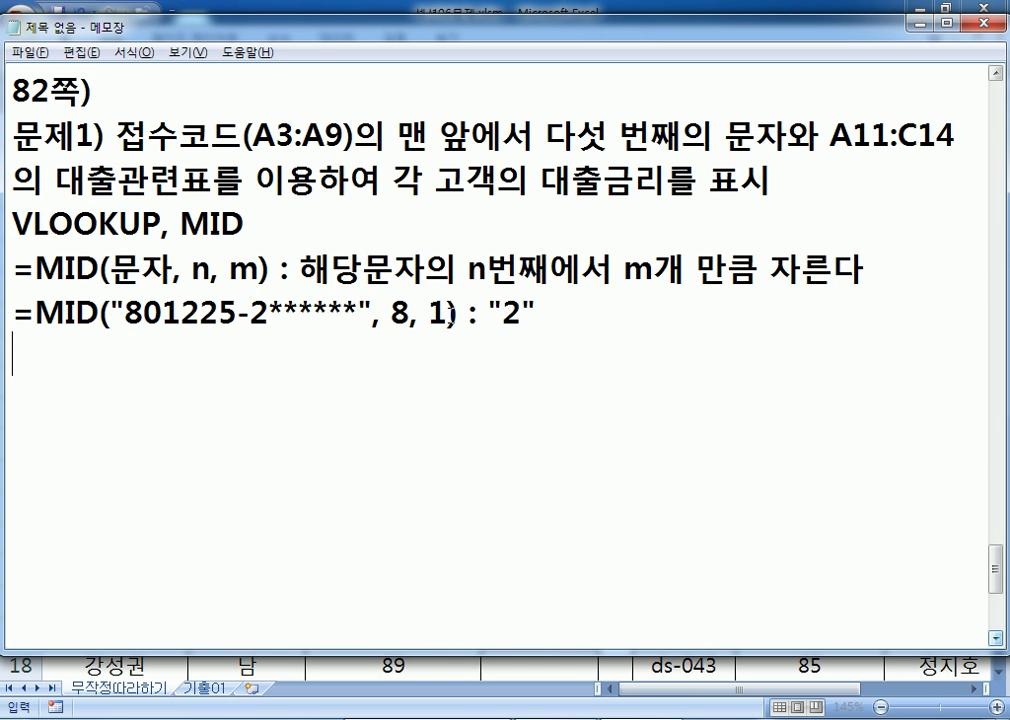
pyautogui.write('=ㅍ')
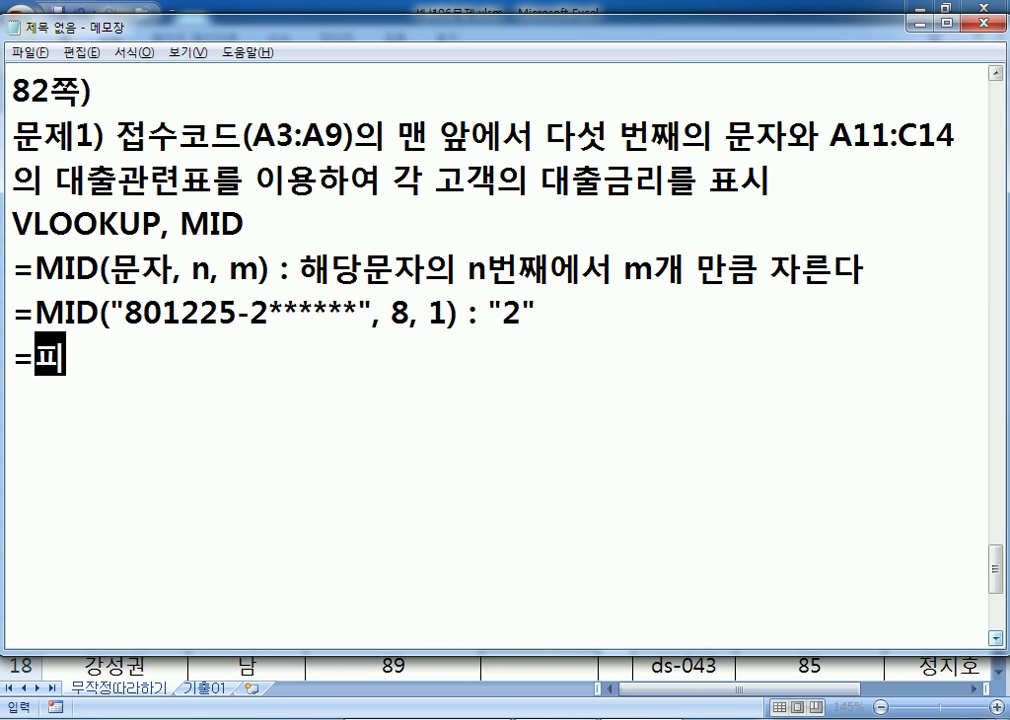
pyautogui.press('BackSpace')
pyautogui.write('V')
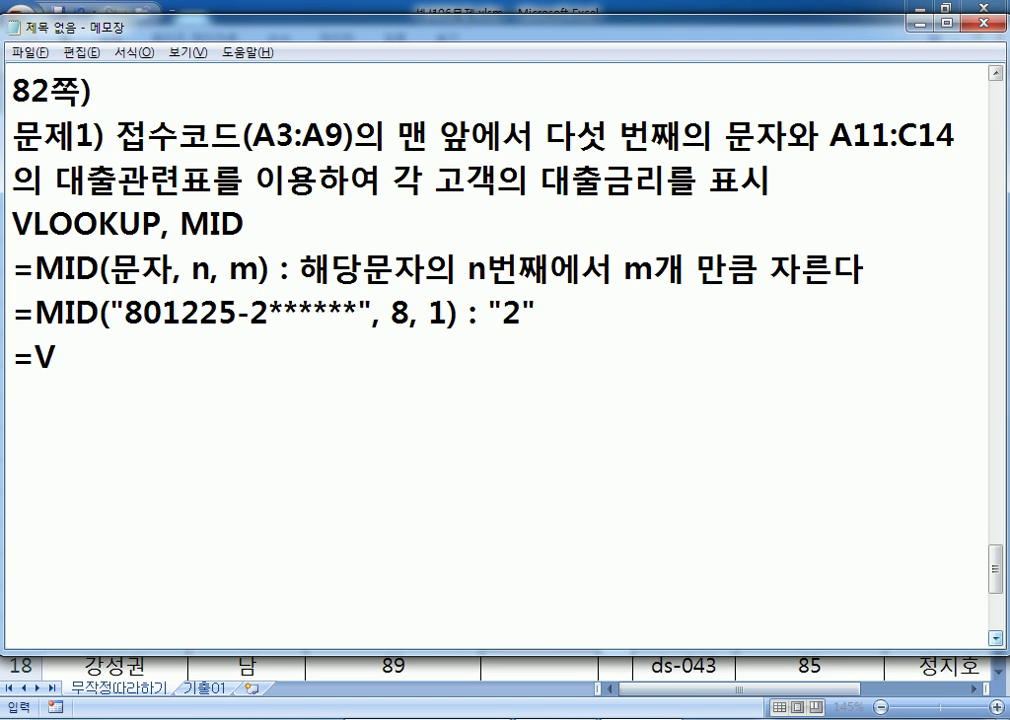
pyautogui.write('LOOKU')
pyautogui.write('P(')
pyautogui.write('찾는 값')
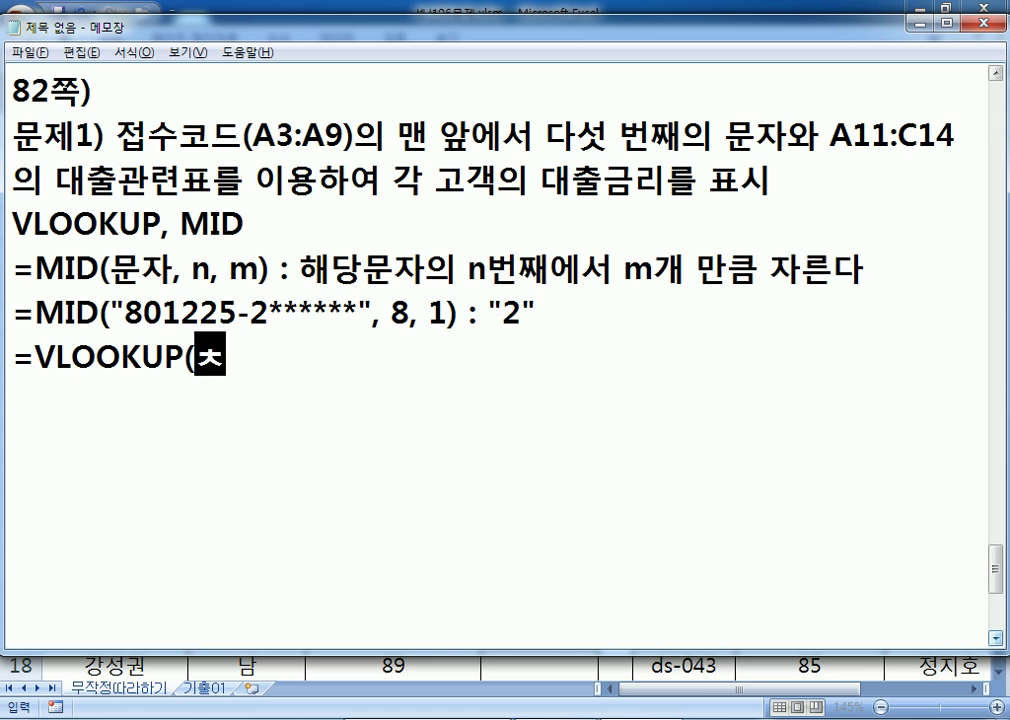
pyautogui.write(', ')
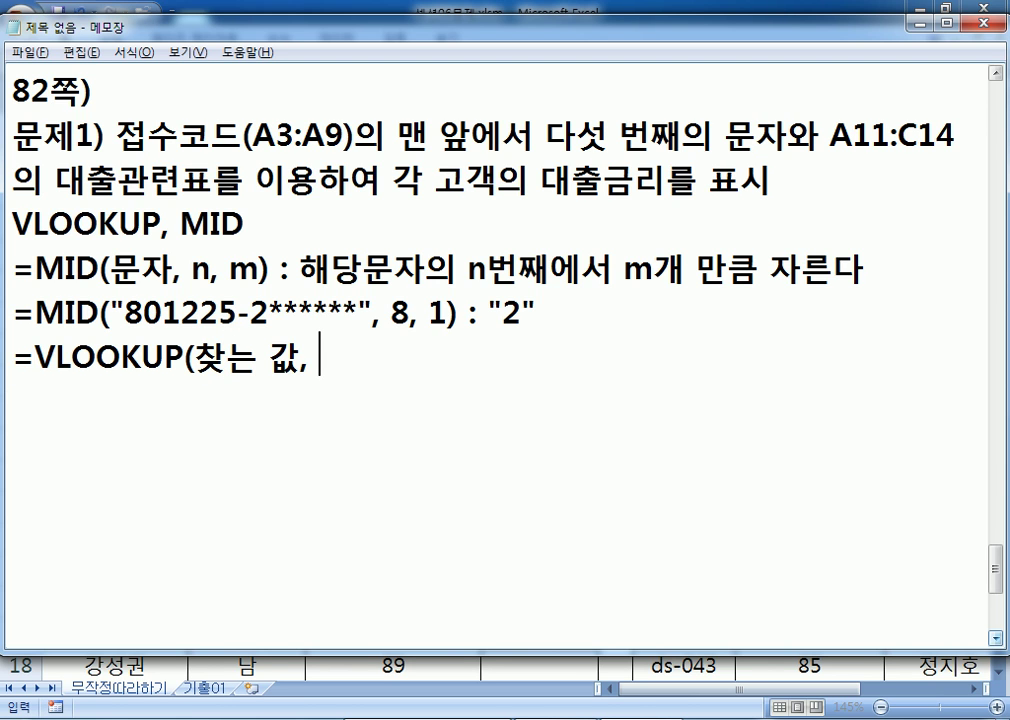
pyautogui.write('참조 영역, 순번,')
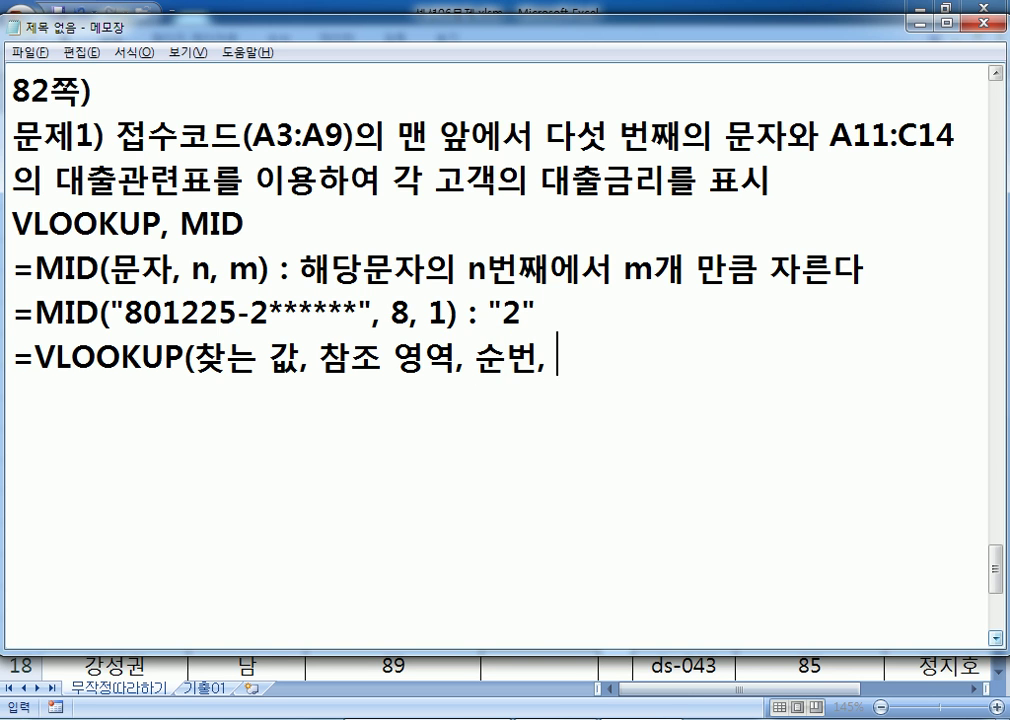
pyautogui.hotkey('alt', 'Tab')
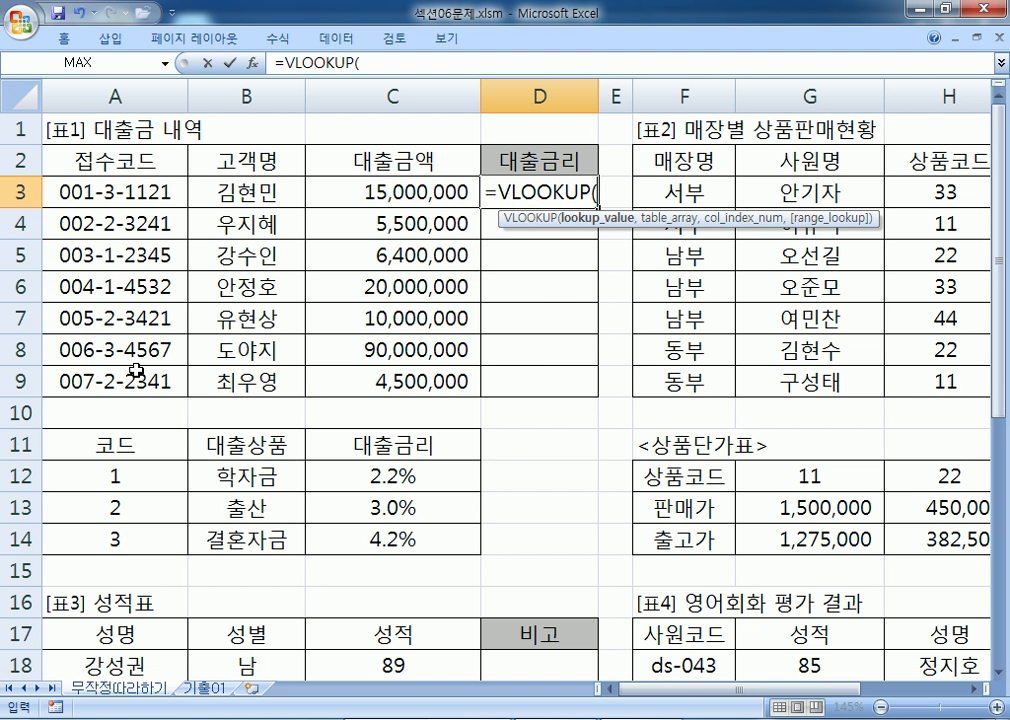
pyautogui.hotkey('alt', 'Tab')
pyautogui.write('옵션)')
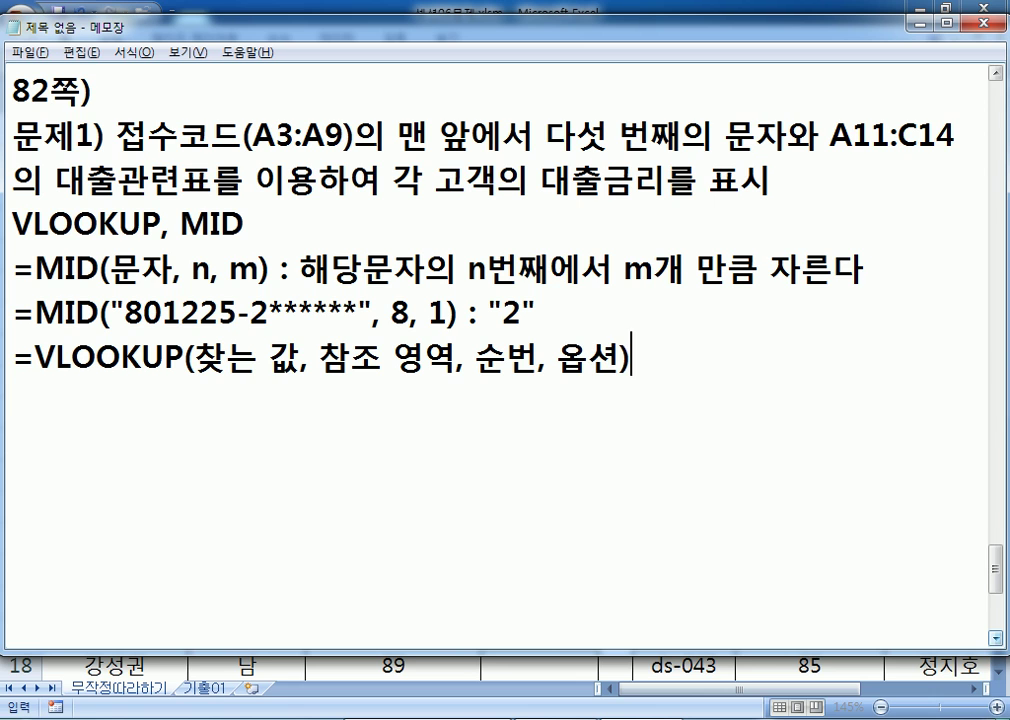
pyautogui.press('Return')
# Insert a blank line above the syntax and begin a '옵션' line below it
pyautogui.press('Up')
pyautogui.press('Return')
pyautogui.press('Down')
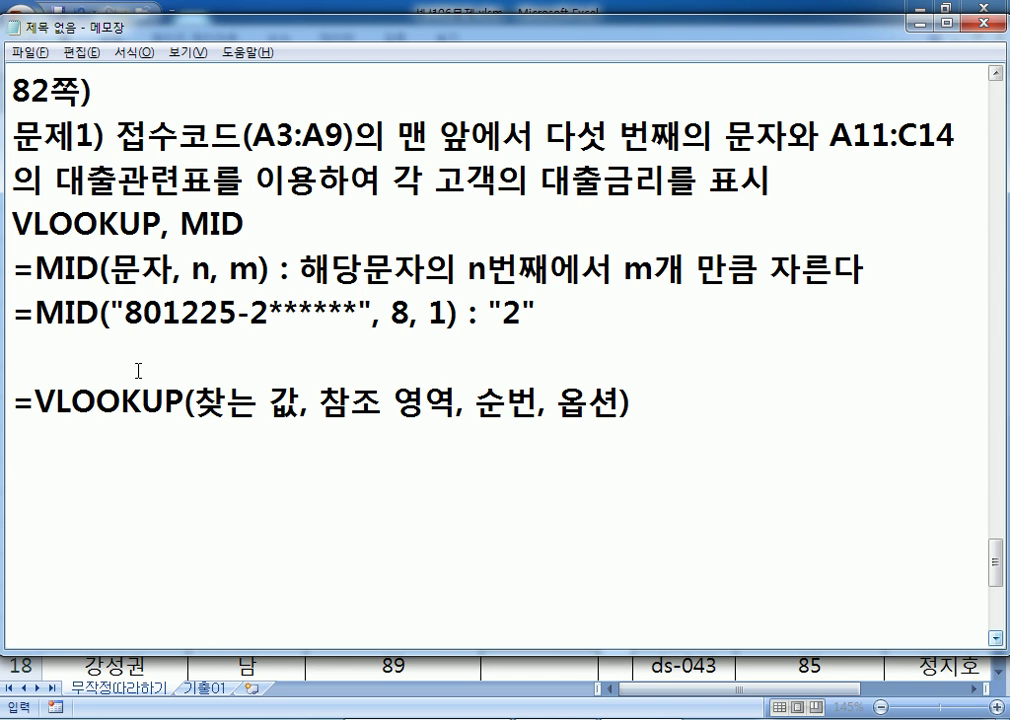
pyautogui.write('옵션')
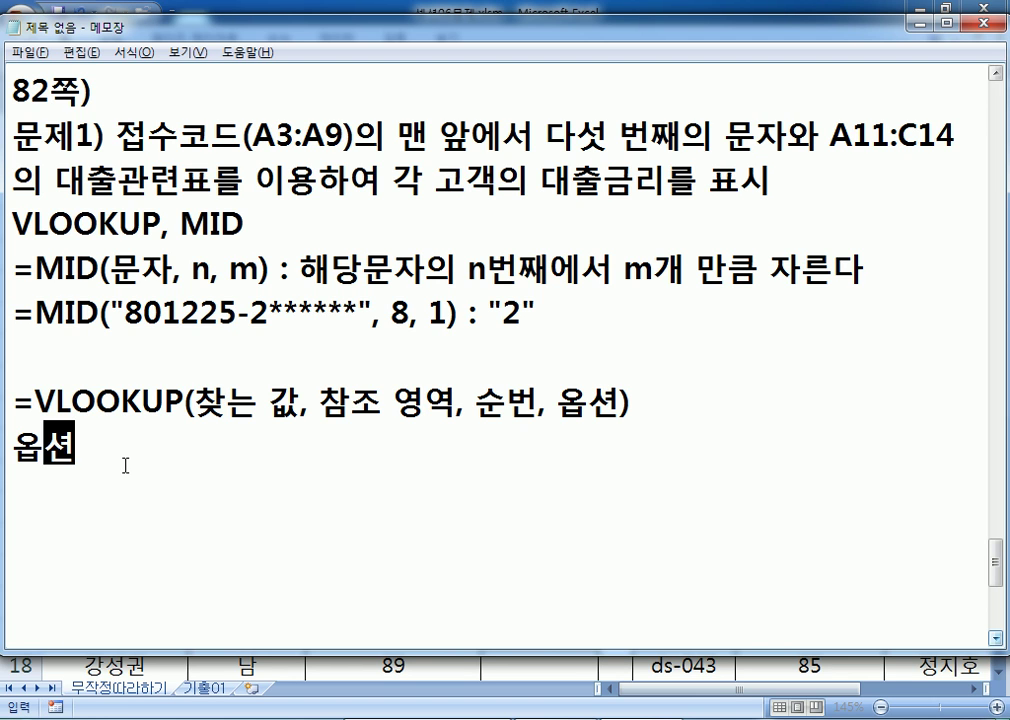
# Type option 1 as '반드시 일치하는 경우' and start the '옵션 0 :' line
pyautogui.write('1 :')
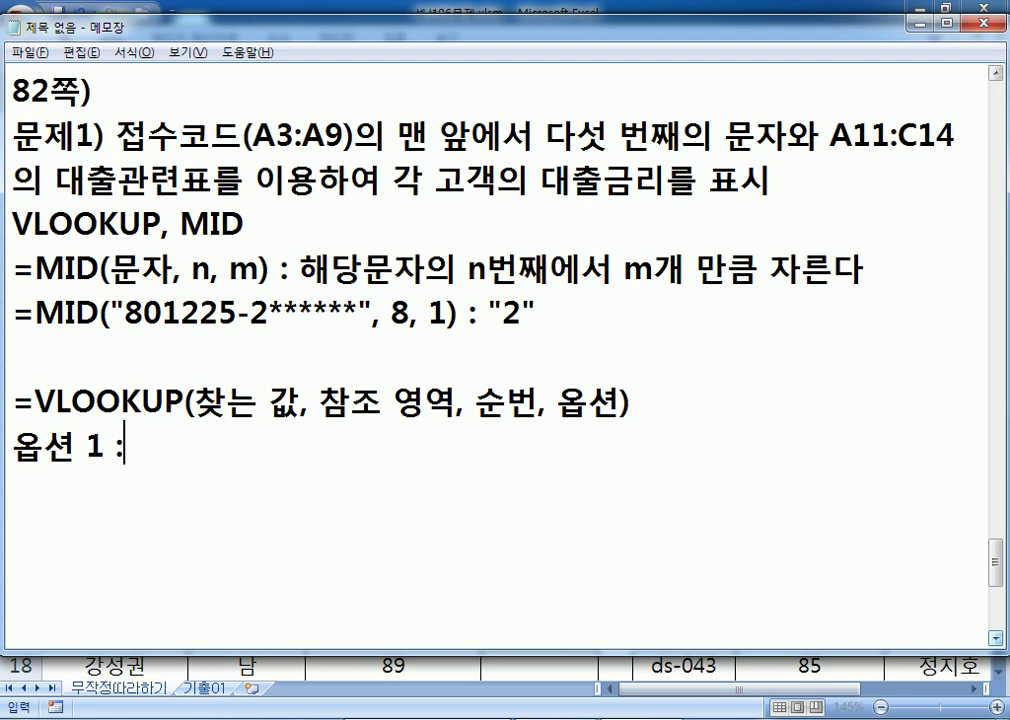
pyautogui.write(' QKS')
pyautogui.press('BackSpace')
pyautogui.press('BackSpace')
pyautogui.press('BackSpace')
pyautogui.write('ㅂ')
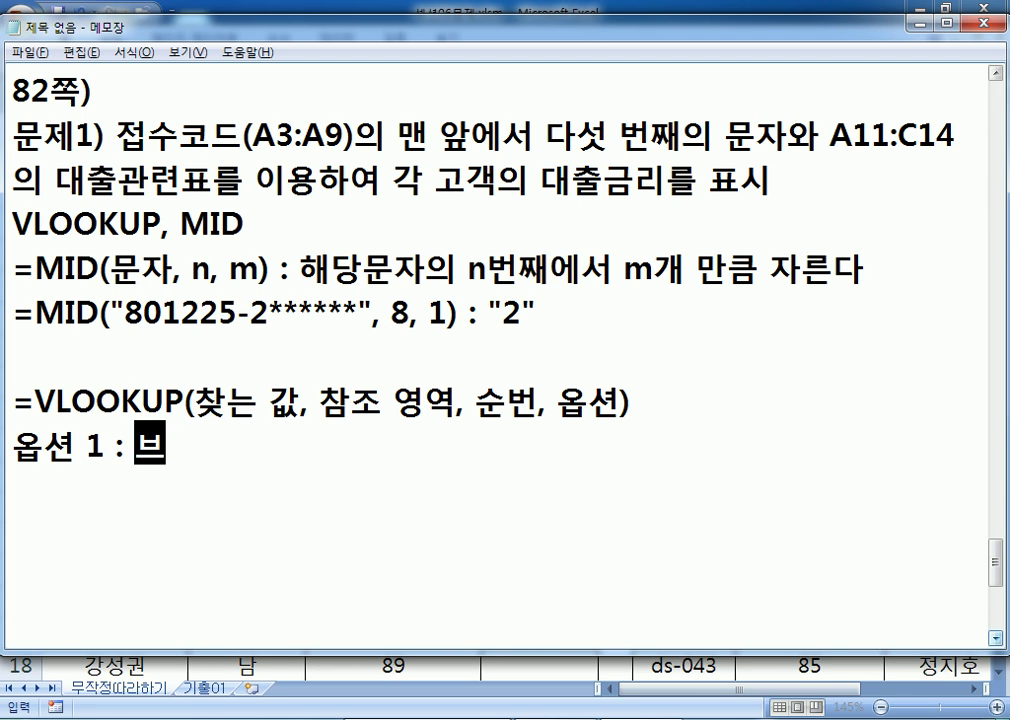
pyautogui.write('ㅏㄴ드시 일치')
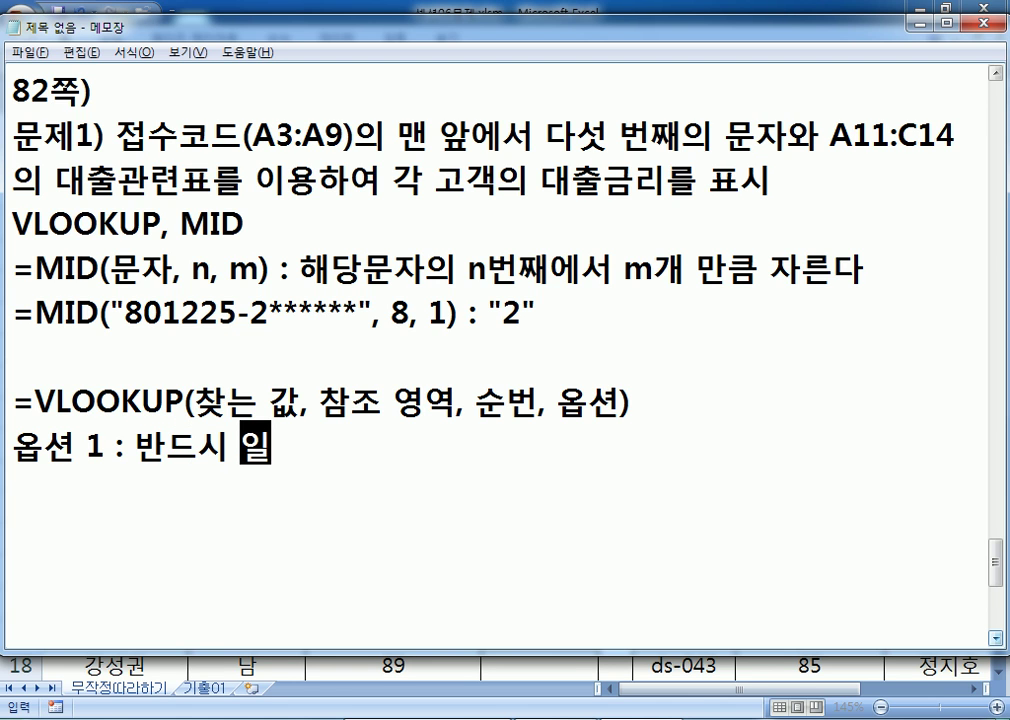
pyautogui.write('하는 ㄱ')
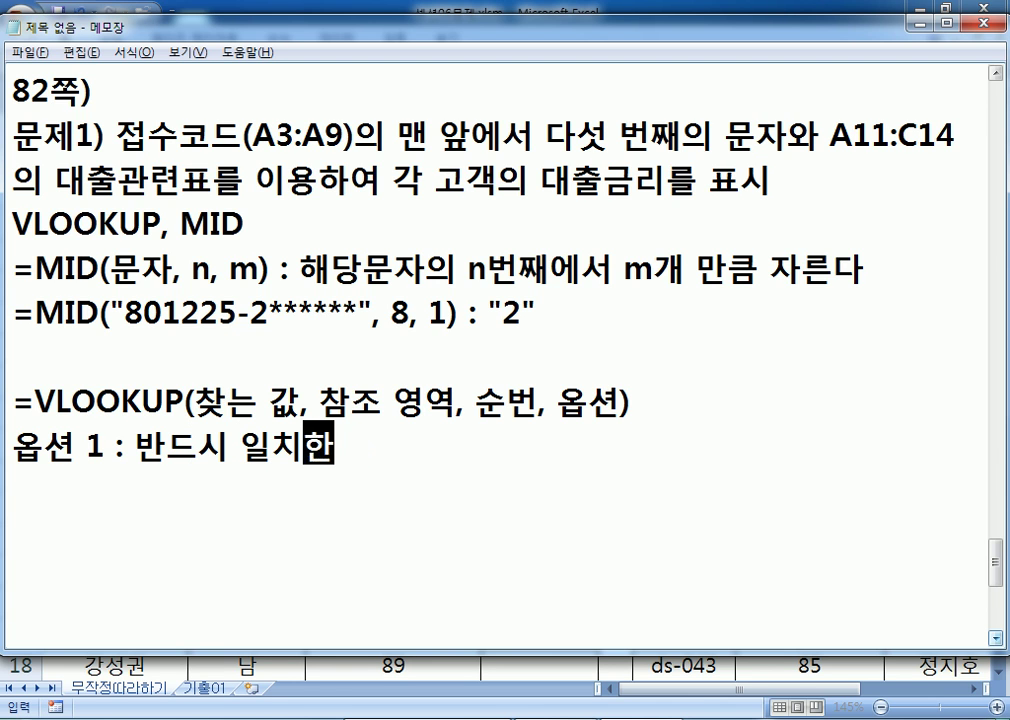
pyautogui.write('ㅕㅇ우')
pyautogui.press('Return')
pyautogui.write('옵션')
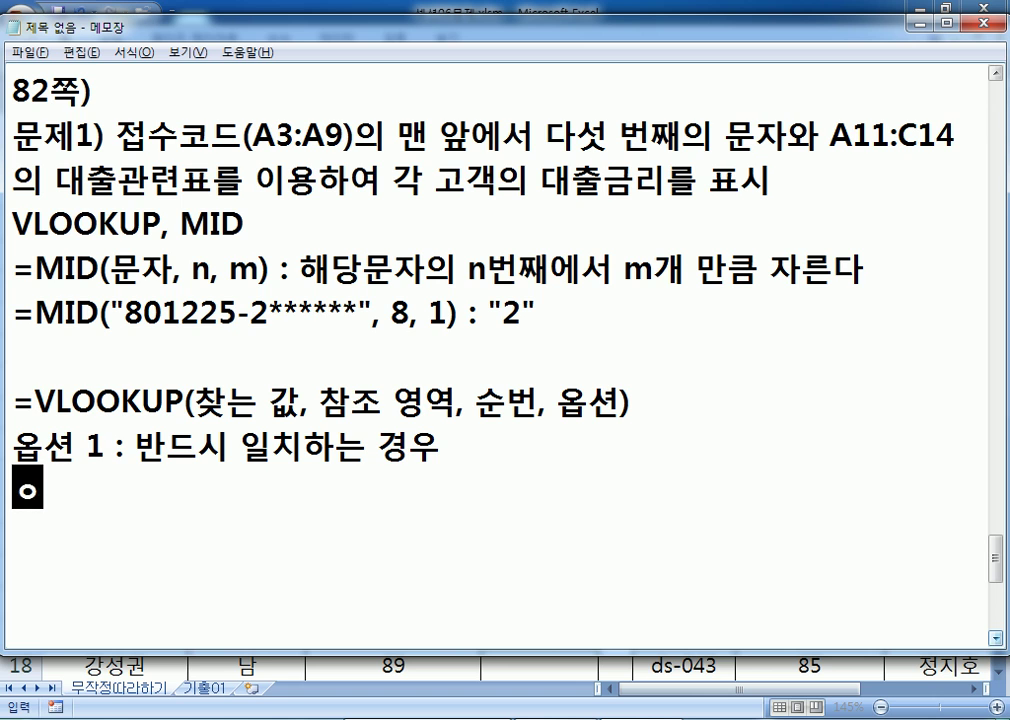
pyautogui.write(' 0 :')
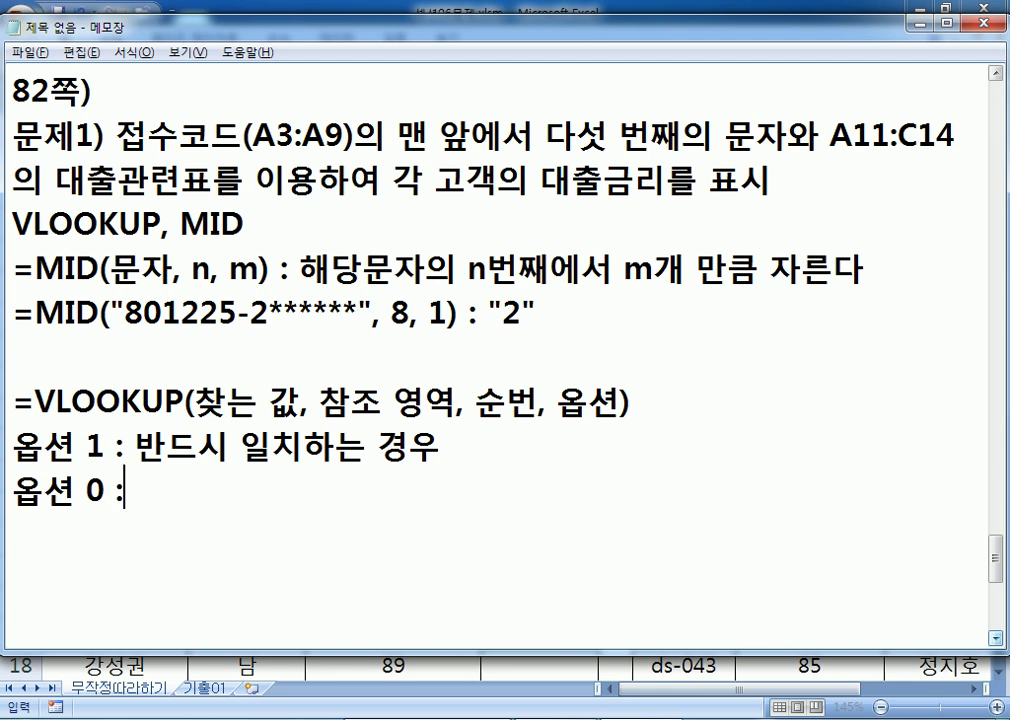
# Give option 0 '반드시 일치하는 경우' and reword option 1 as '비슷하게 일치하는 경우'
pyautogui.moveTo(440, 447); pyautogui.dragTo(134, 450)
pyautogui.hotkey('ctrl', 'x')
pyautogui.hotkey('ctrl', 'v')
pyautogui.press('Down')
pyautogui.hotkey('ctrl', 'v')
pyautogui.press('Left')
pyautogui.press('Up')
pyautogui.press('Left')
pyautogui.press('Left')
pyautogui.press('Left')
pyautogui.press('Left')
pyautogui.press('Left')
pyautogui.press('Left')
pyautogui.press('Left')
pyautogui.press('Left')
pyautogui.press('Left')
pyautogui.press('Left')
pyautogui.press('Left')
pyautogui.press('Left')
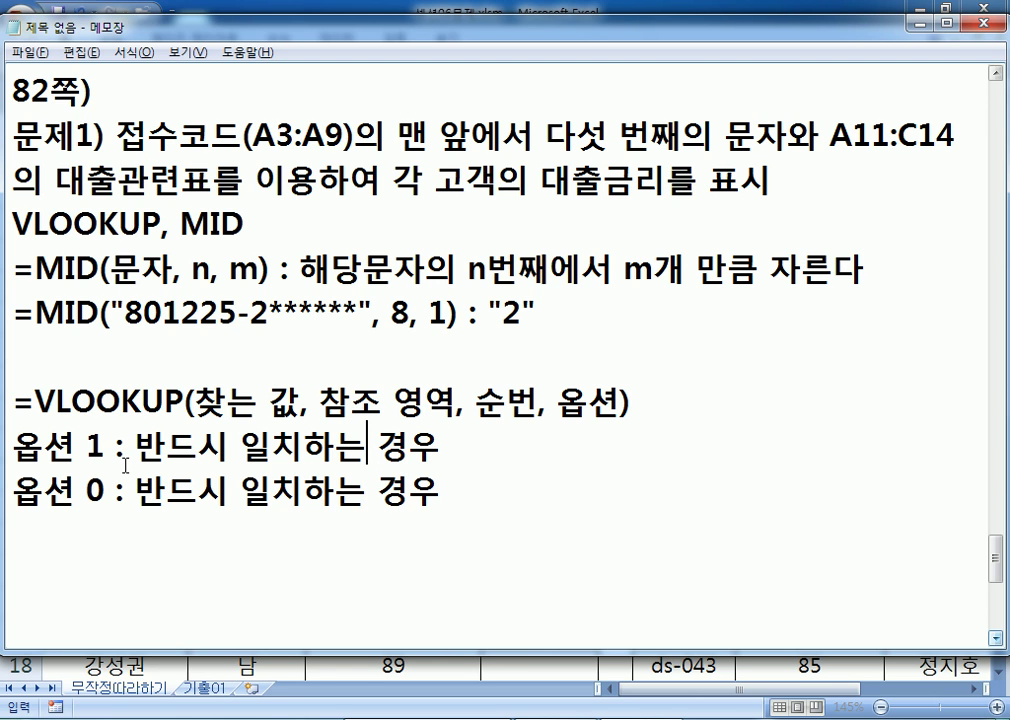
pyautogui.press('Right')
pyautogui.press('Right')
pyautogui.press('Right')
pyautogui.write('비슷')
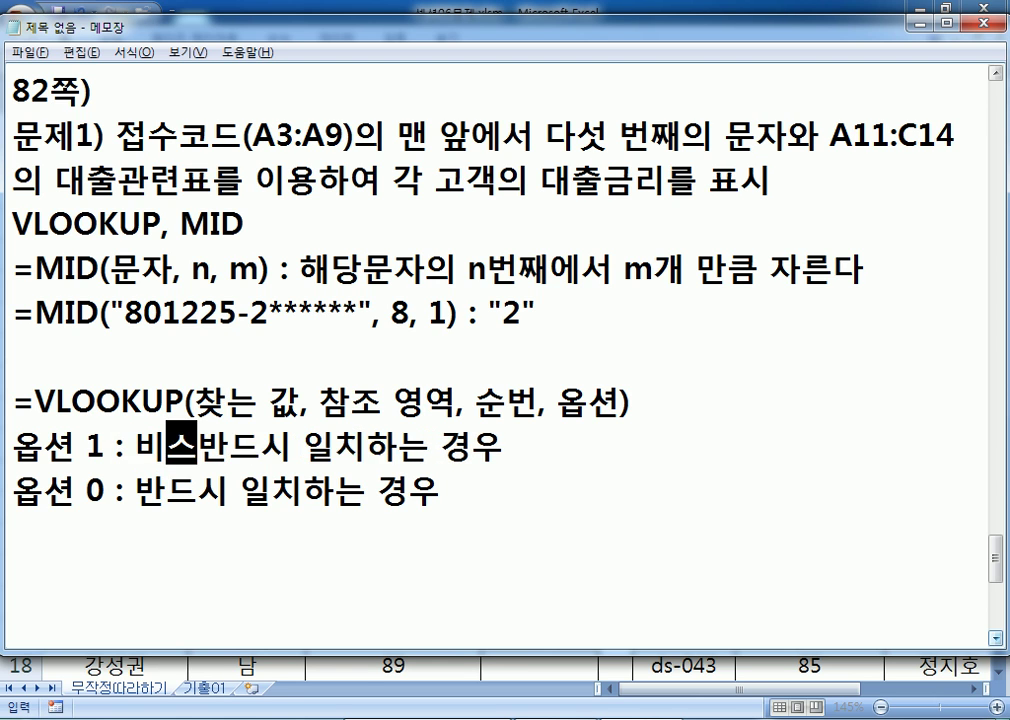
pyautogui.press('Delete')
pyautogui.press('Delete')
pyautogui.press('Delete')
pyautogui.write('하게')
pyautogui.press('Down')
pyautogui.press('Down')
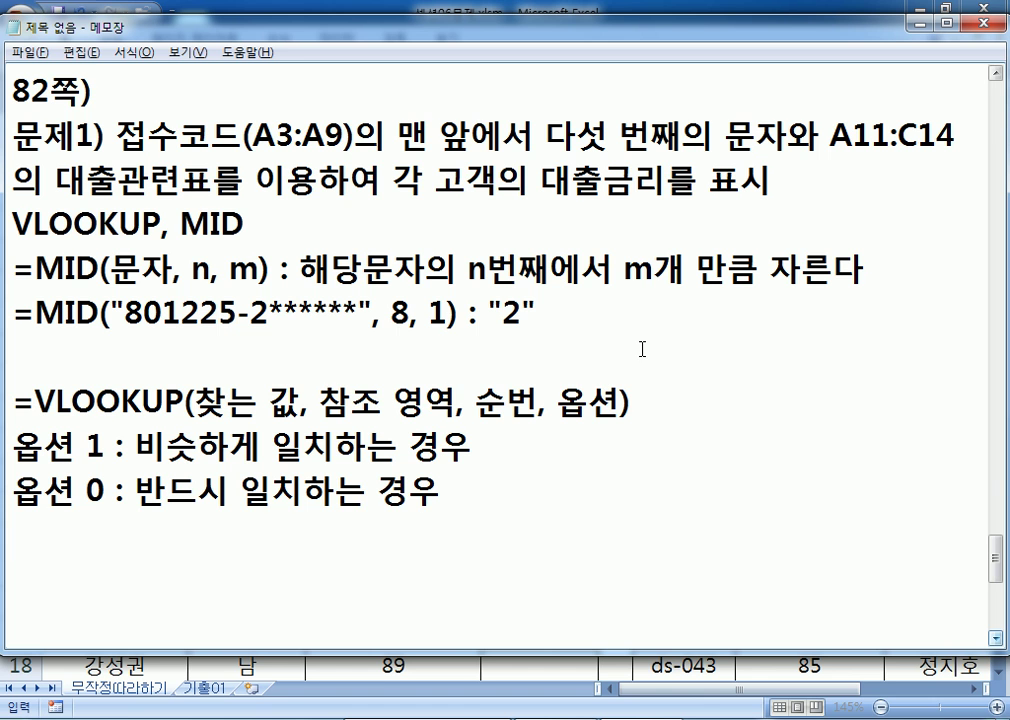
pyautogui.scroll(-1, 674, 349)
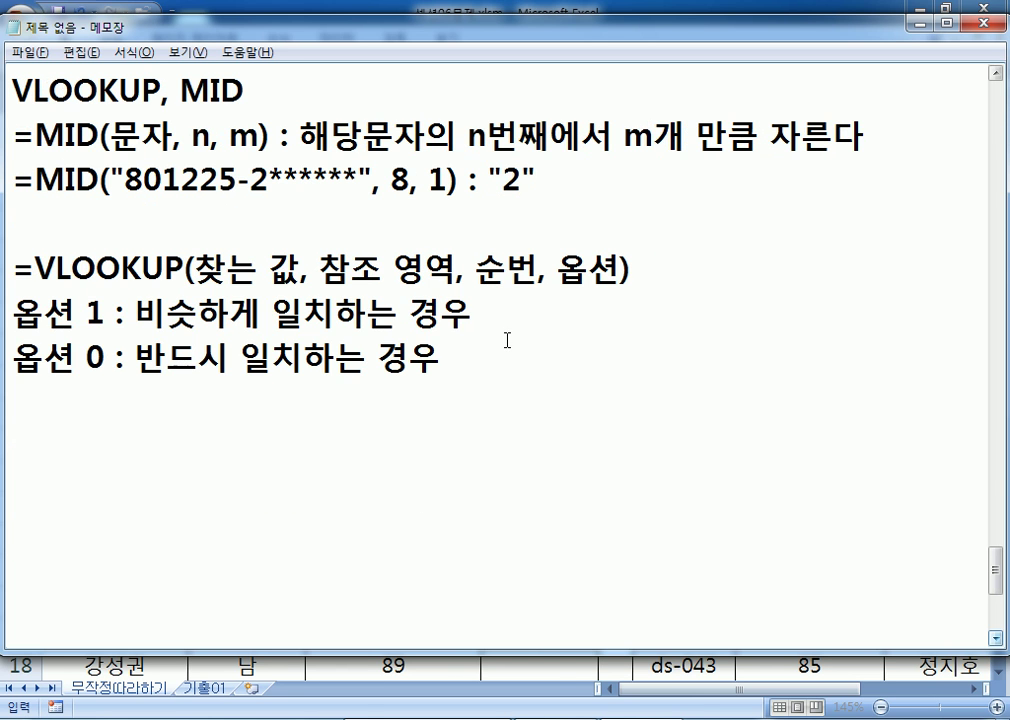
pyautogui.hotkey('alt', 'Tab')
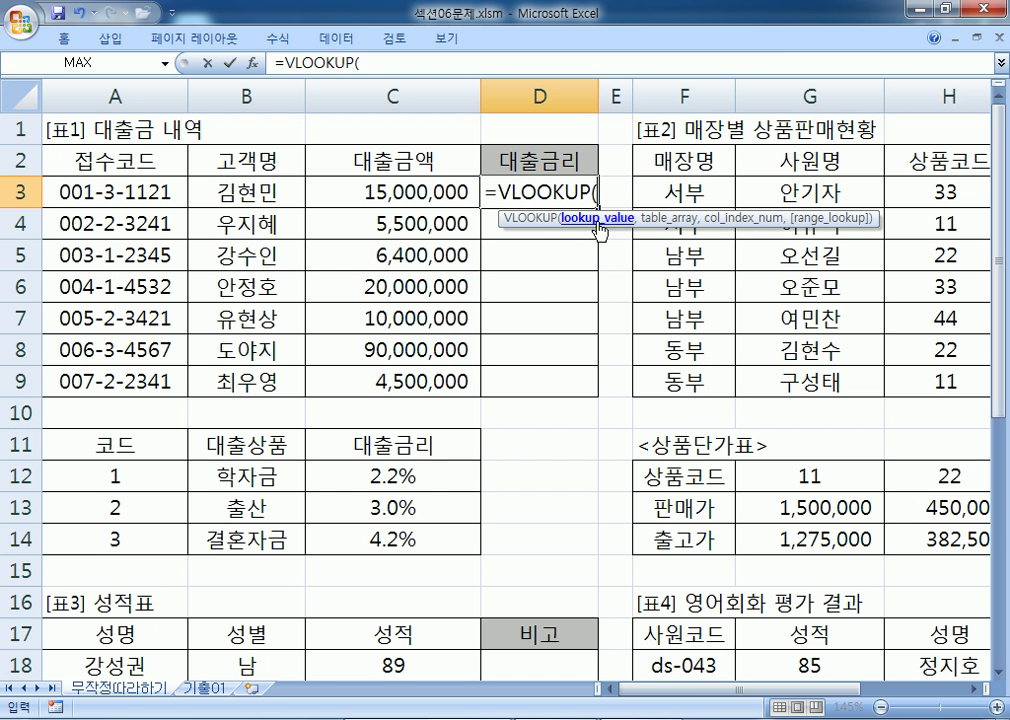
# Cancel the unfinished =VLOOKUP( and mistyped =VK entries in D3, then return to the notes
pyautogui.press('Escape')
pyautogui.write('=')
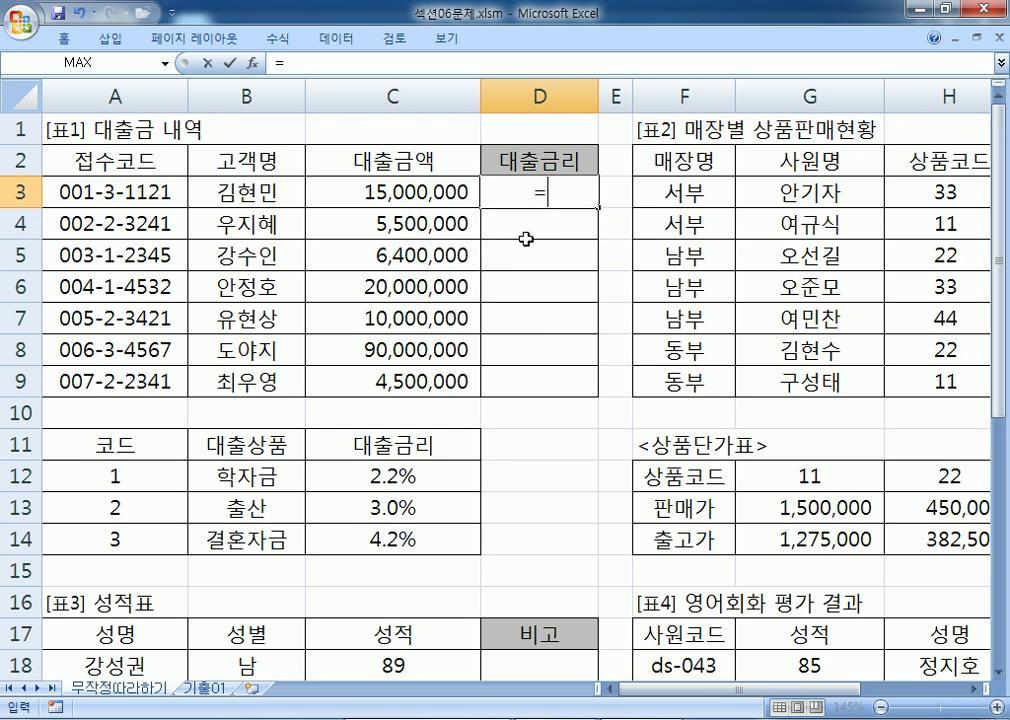
pyautogui.write('VK')
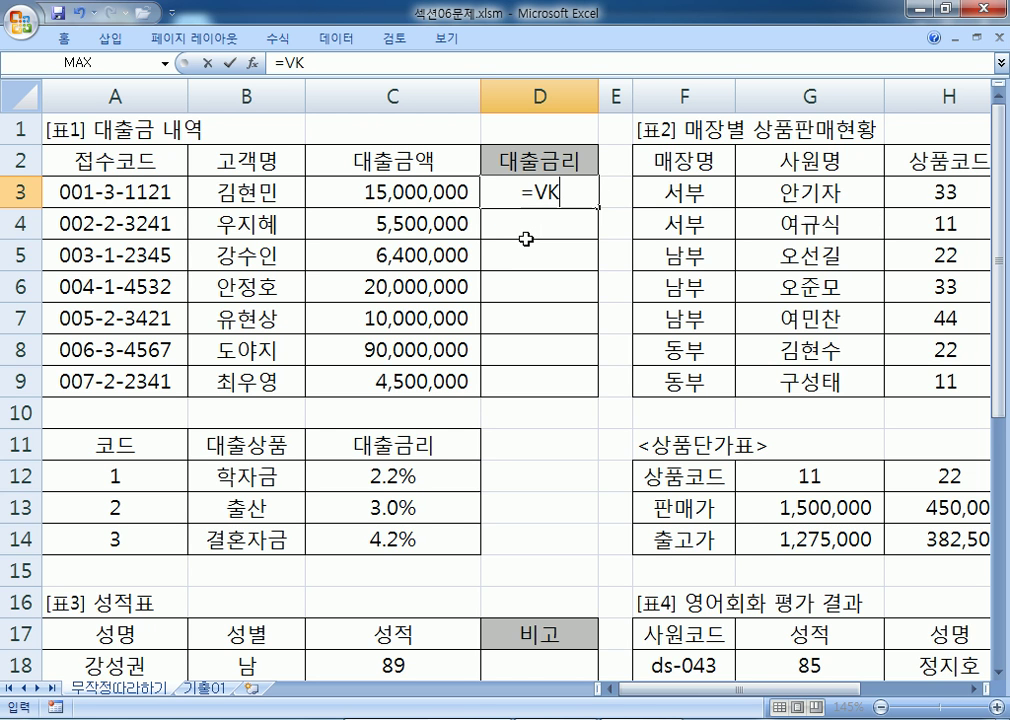
pyautogui.press('Escape')
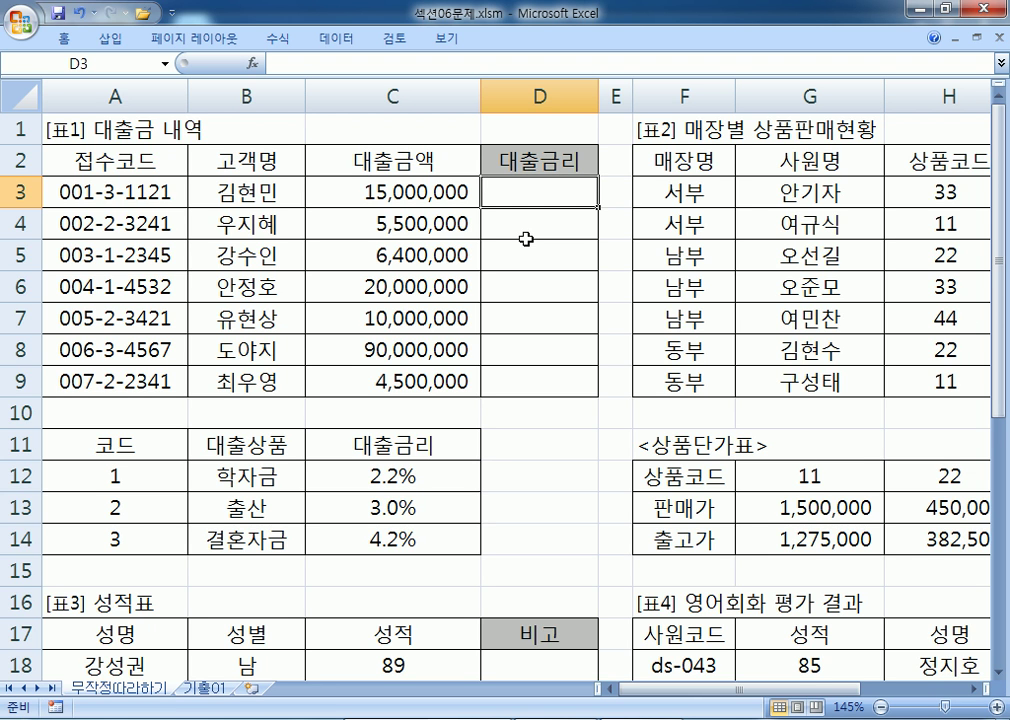
pyautogui.hotkey('alt', 'Tab')
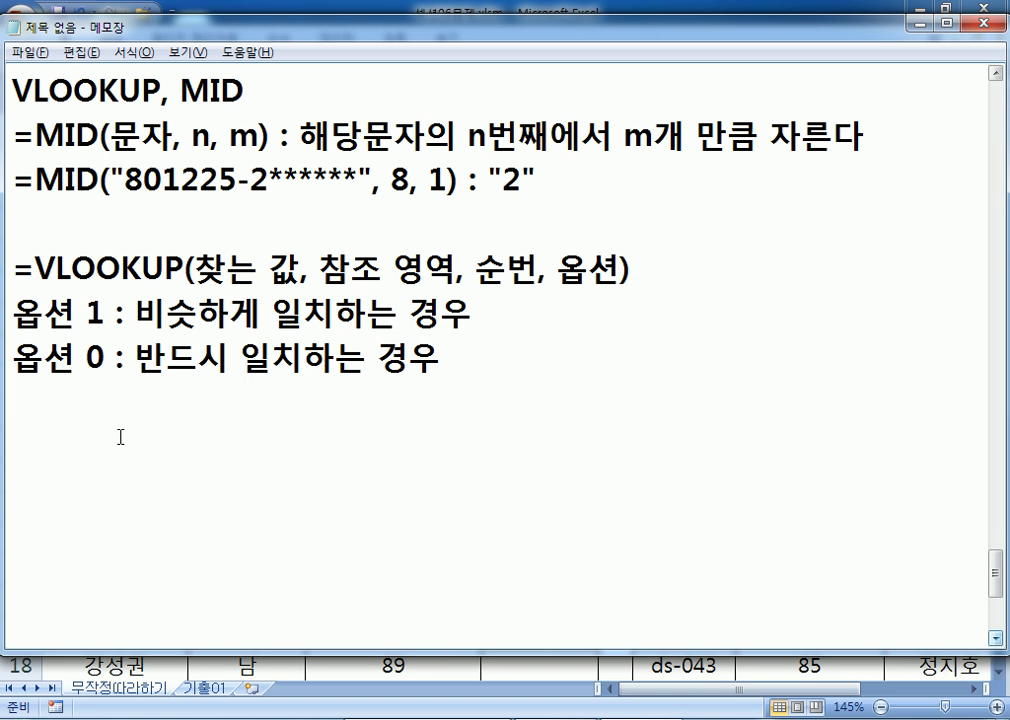
pyautogui.scroll(2, 120, 437)
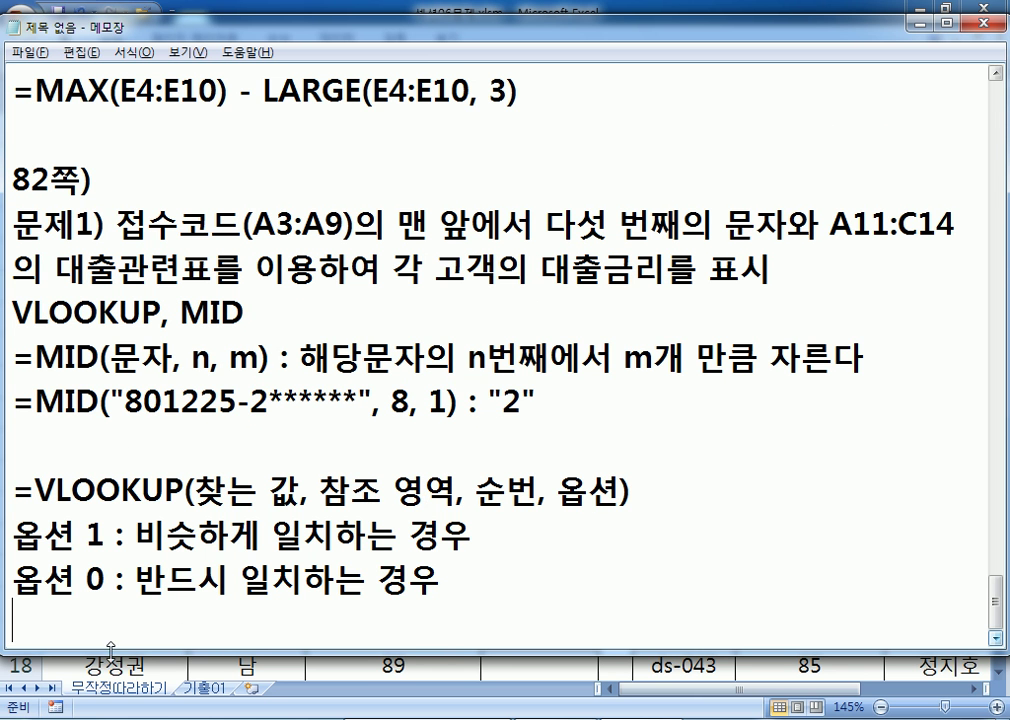